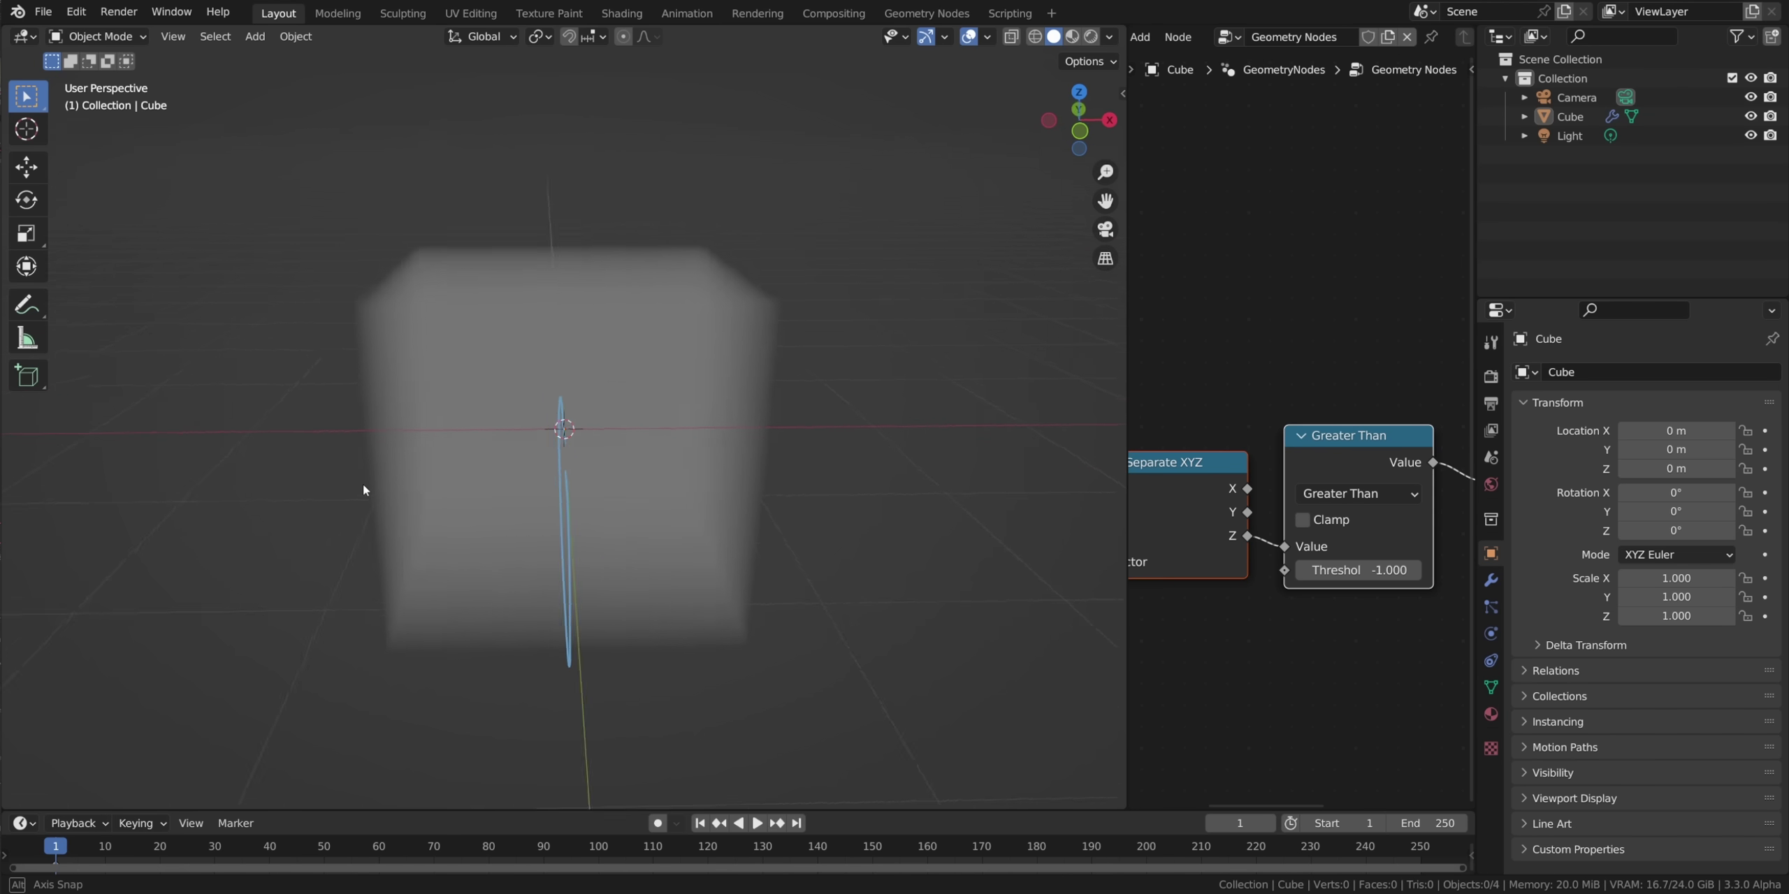
middle_drag(950, 503, 536, 503)
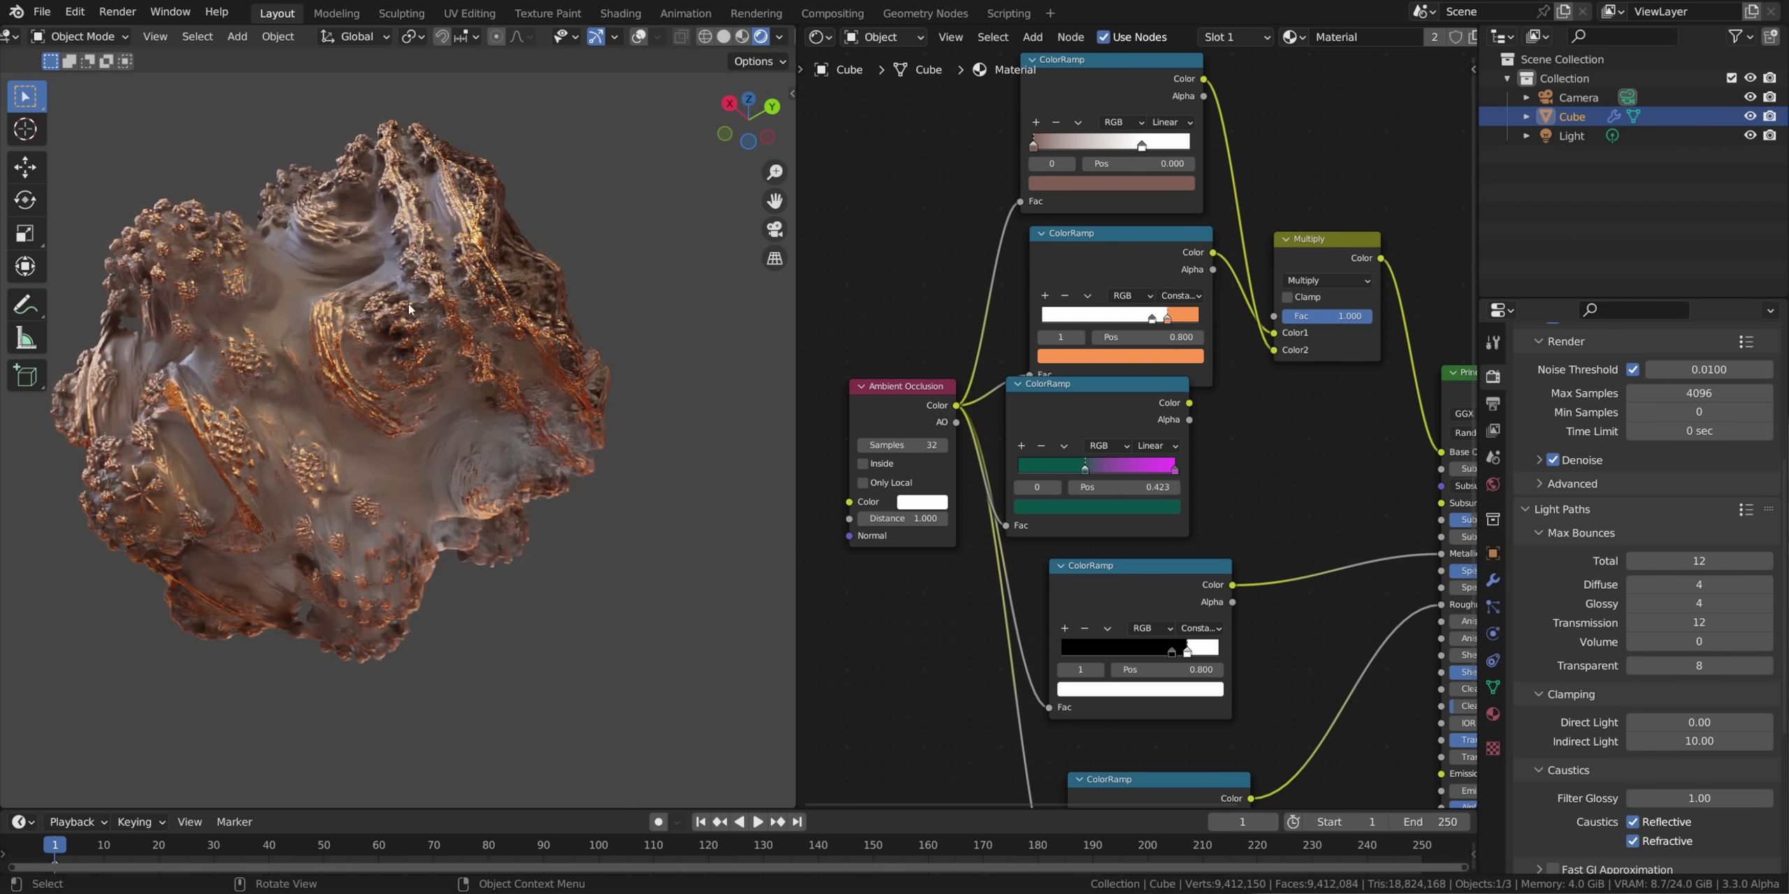
scroll(409, 308, up, 6)
middle_drag(524, 314, 490, 375)
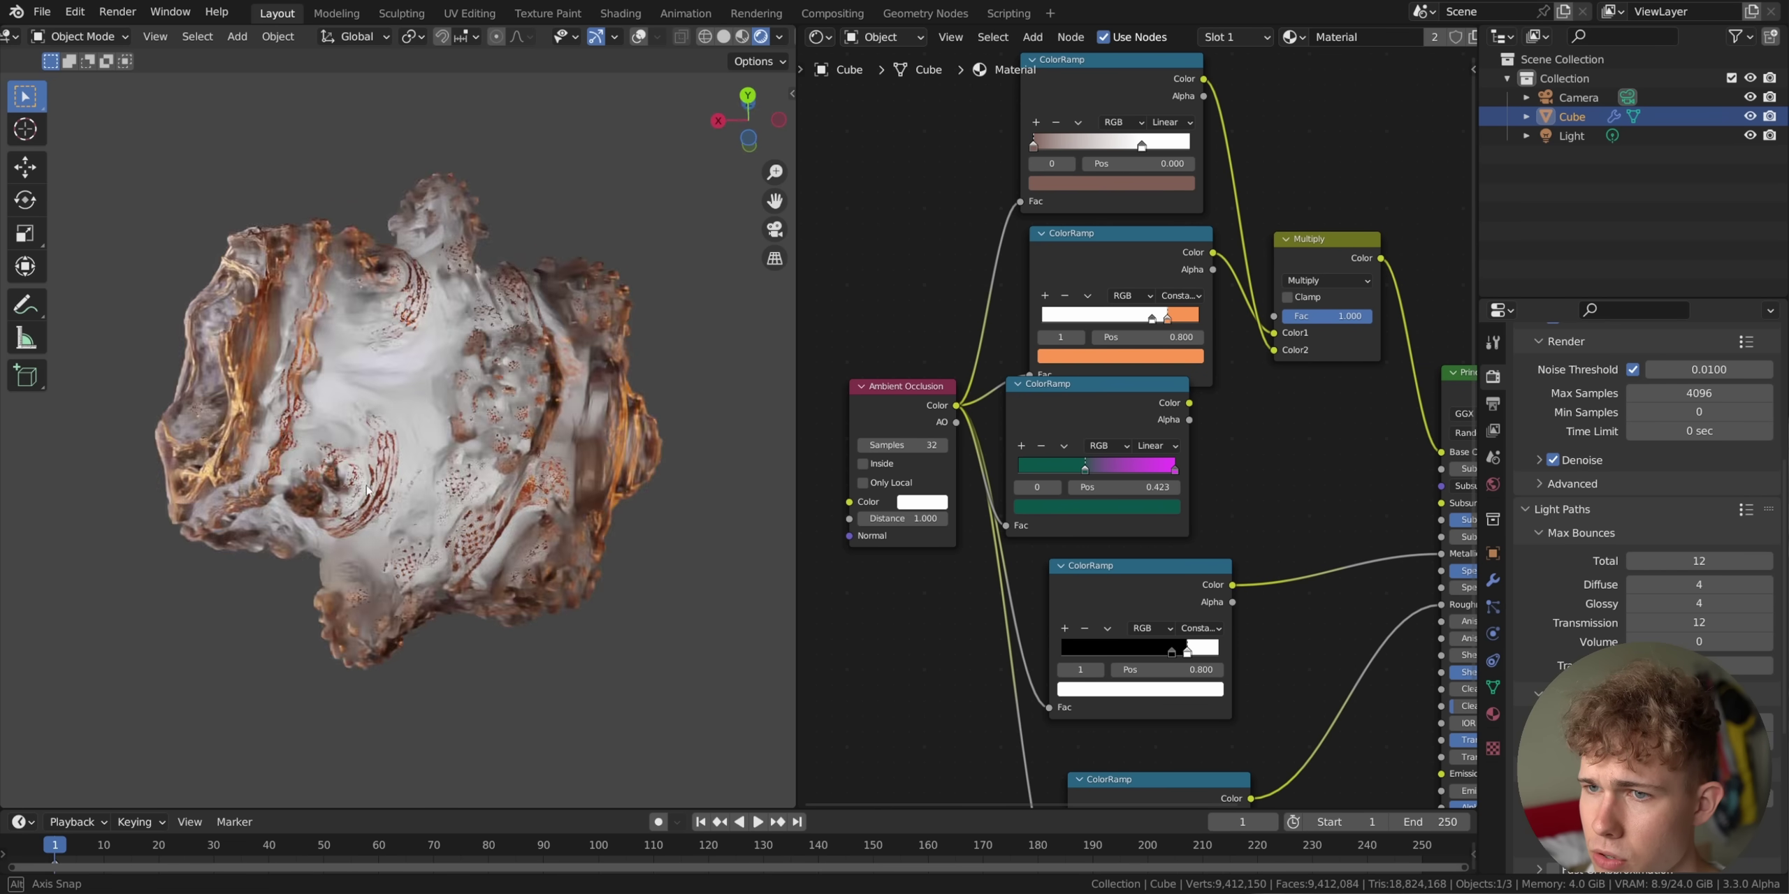
middle_drag(366, 490, 492, 369)
scroll(514, 304, up, 5)
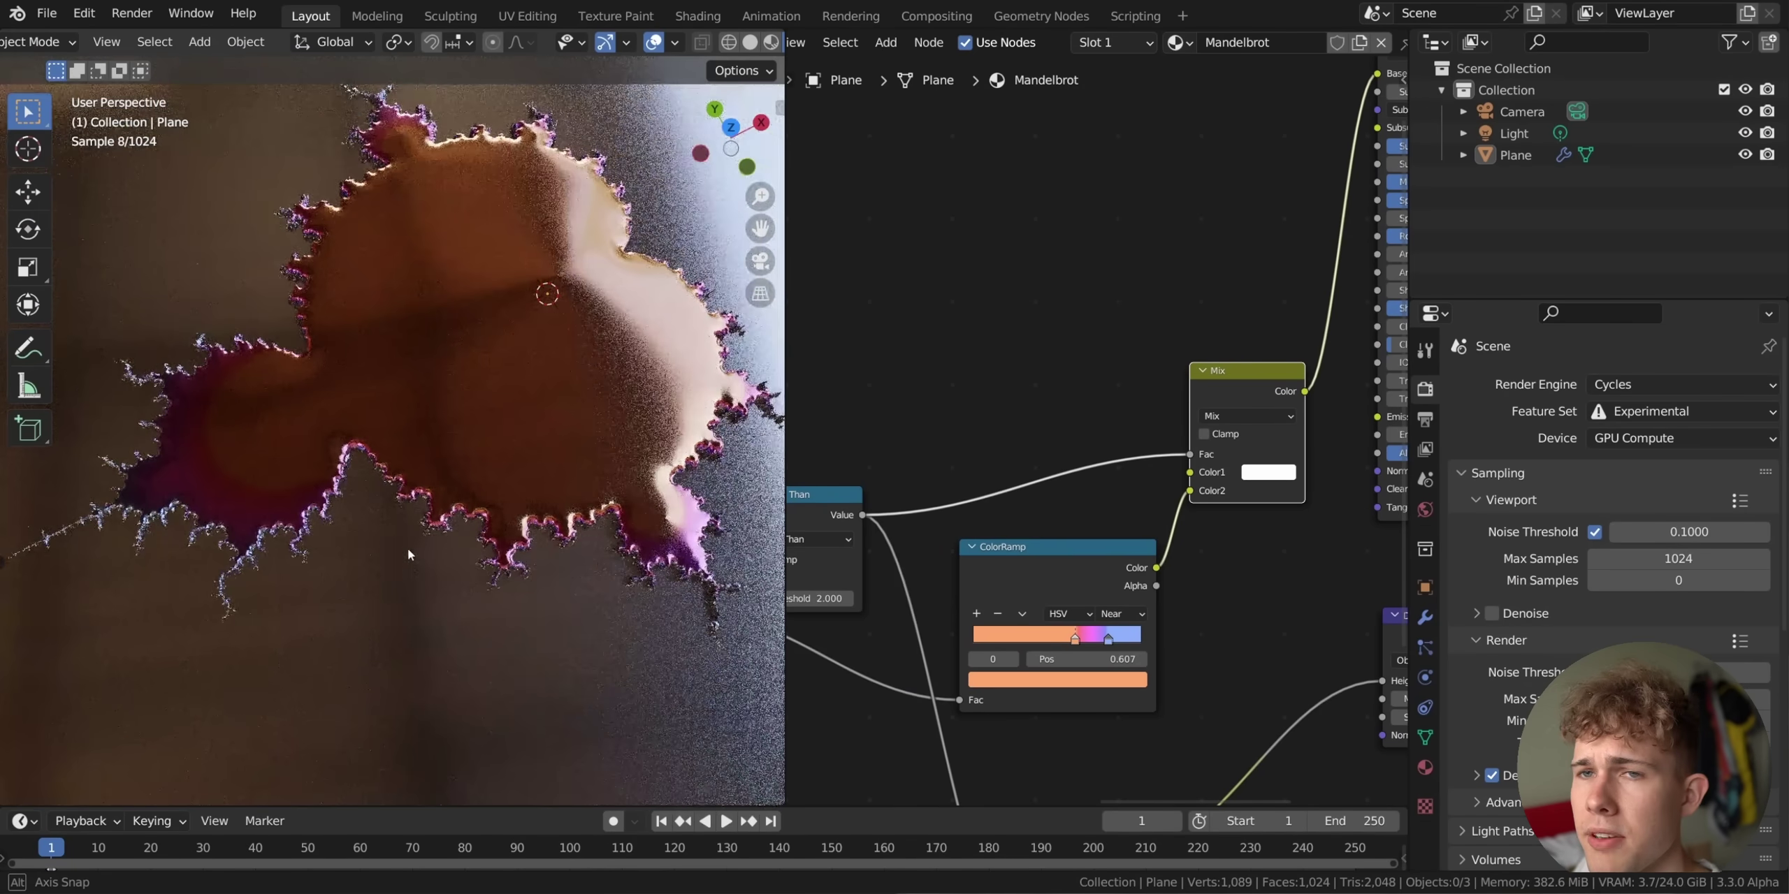
middle_drag(408, 548, 517, 593)
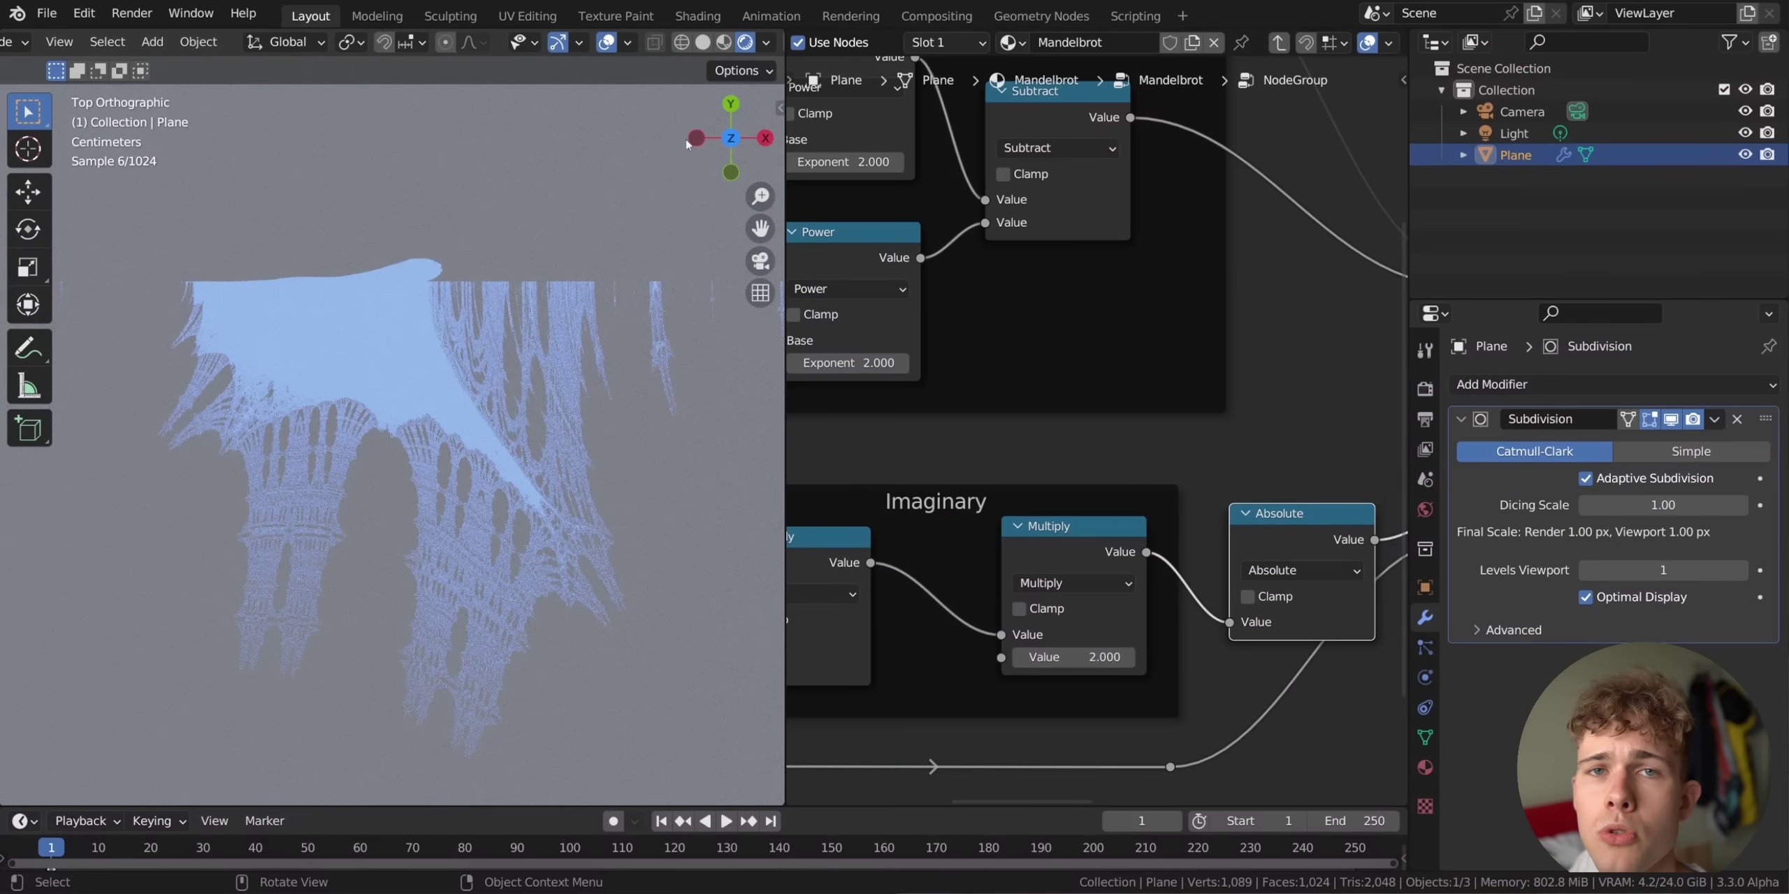
middle_drag(246, 521, 307, 482)
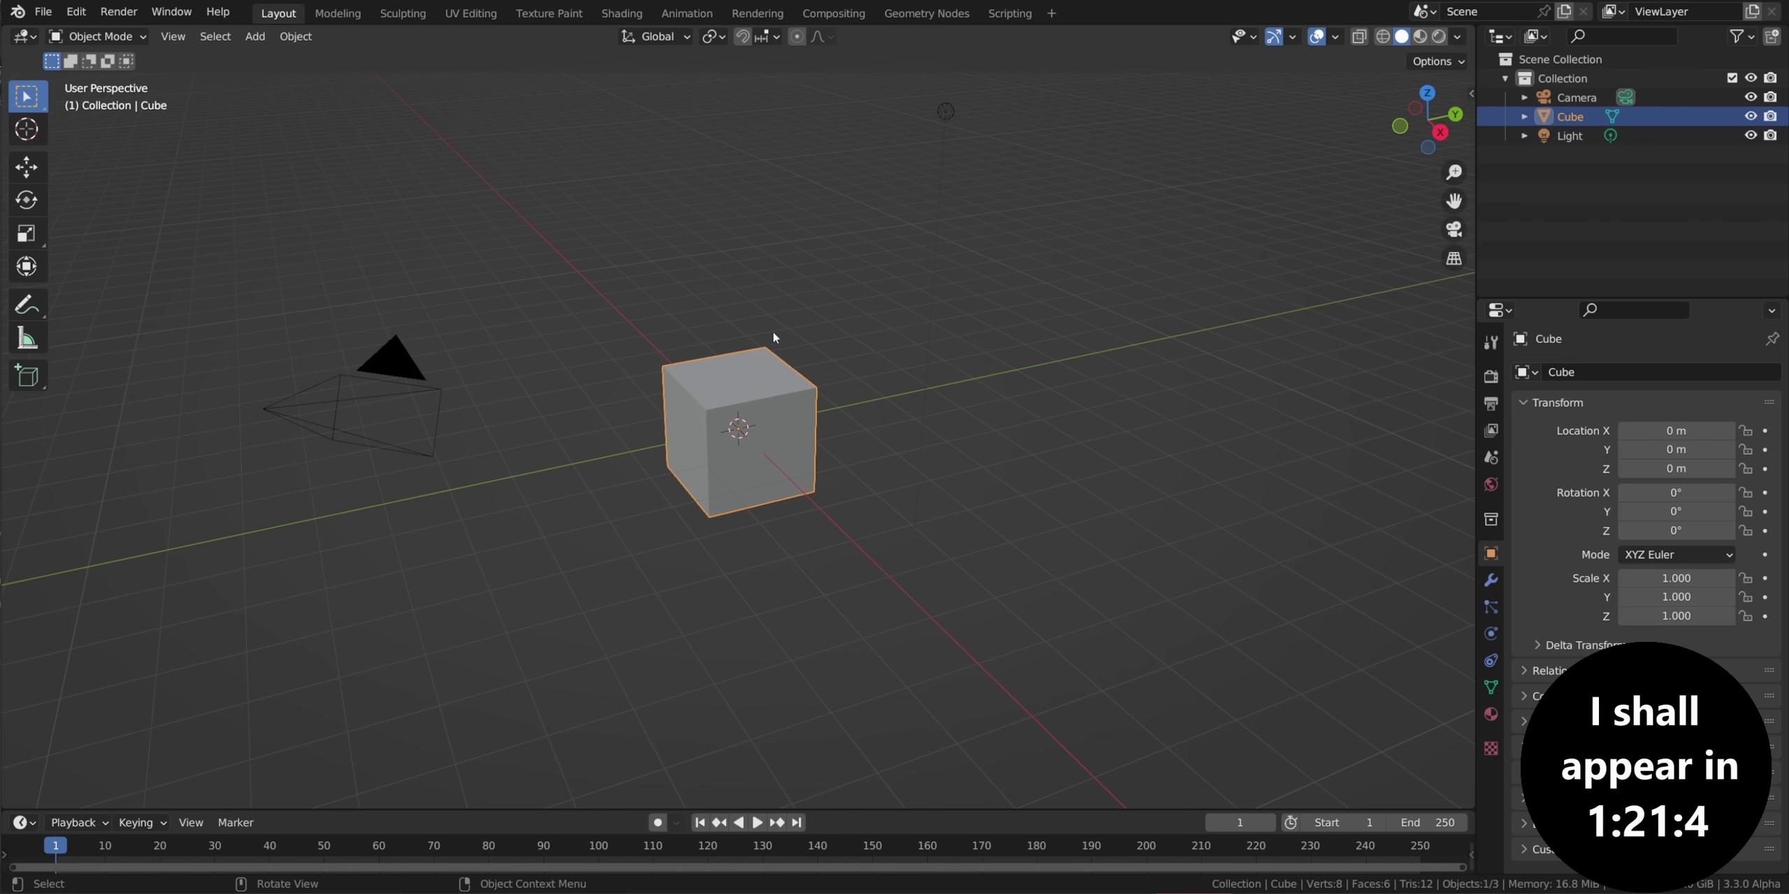
Split the 3D viewport into two side-by-side areas and turn the new one into a Geometry Node Editor.
mouse_move(698, 426)
middle_down()
mouse_move(747, 443)
mouse_move(667, 426)
middle_up()
scroll(747, 443, up, 4)
scroll(872, 352, down, 2)
drag(1471, 28, 786, 26)
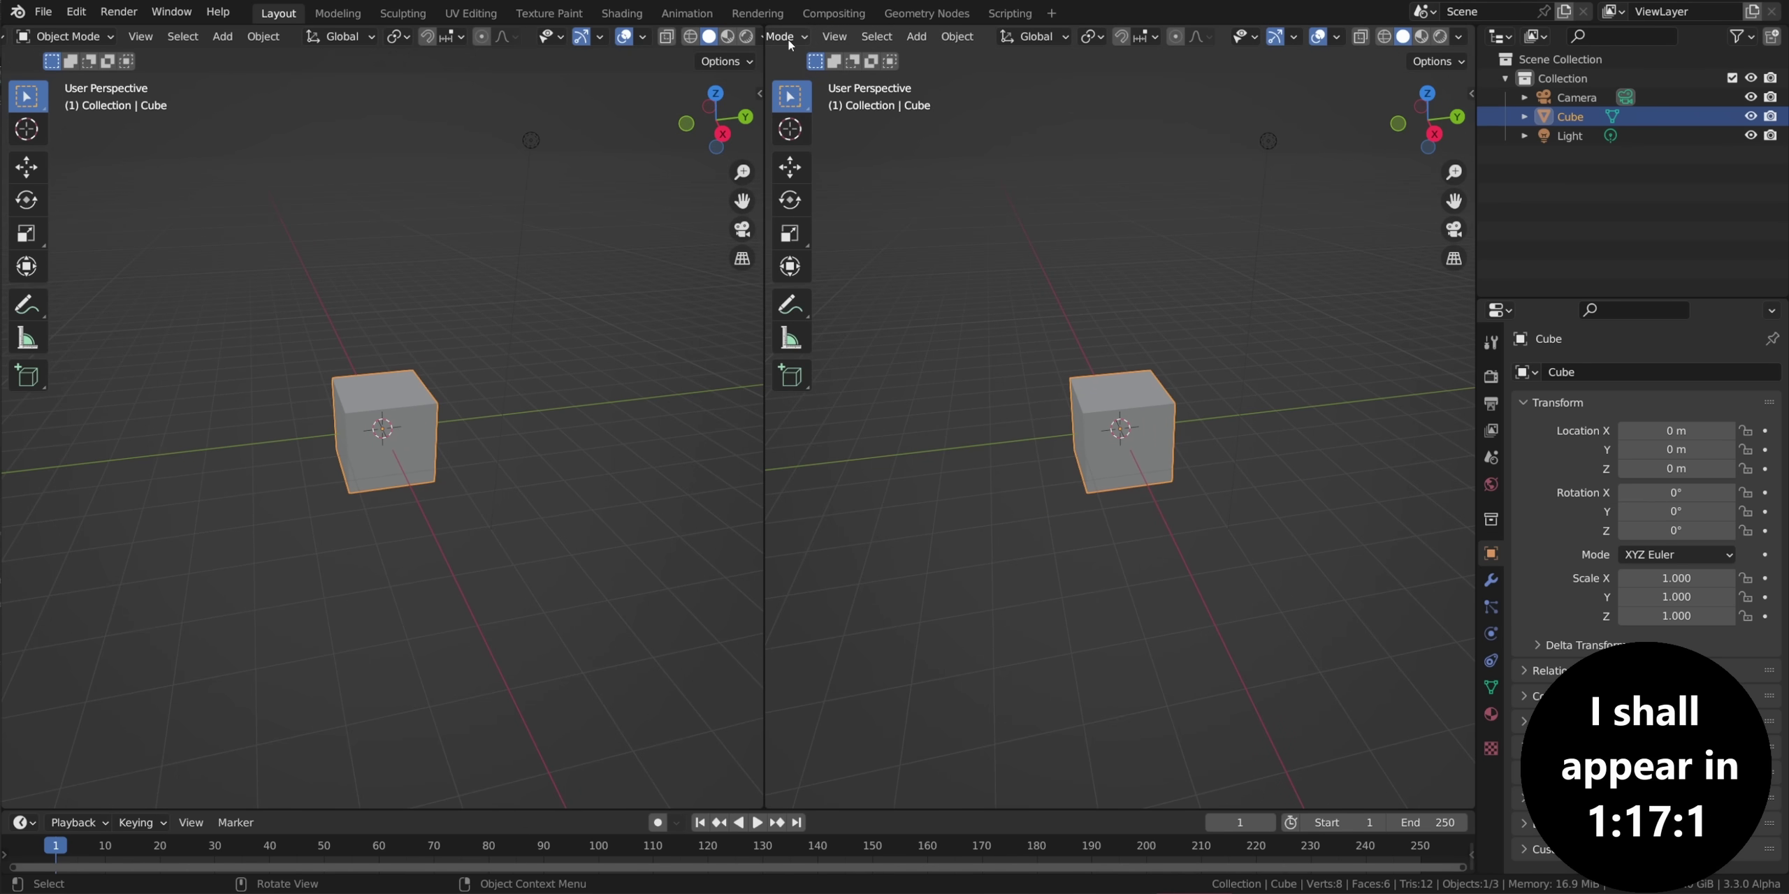
click(789, 42)
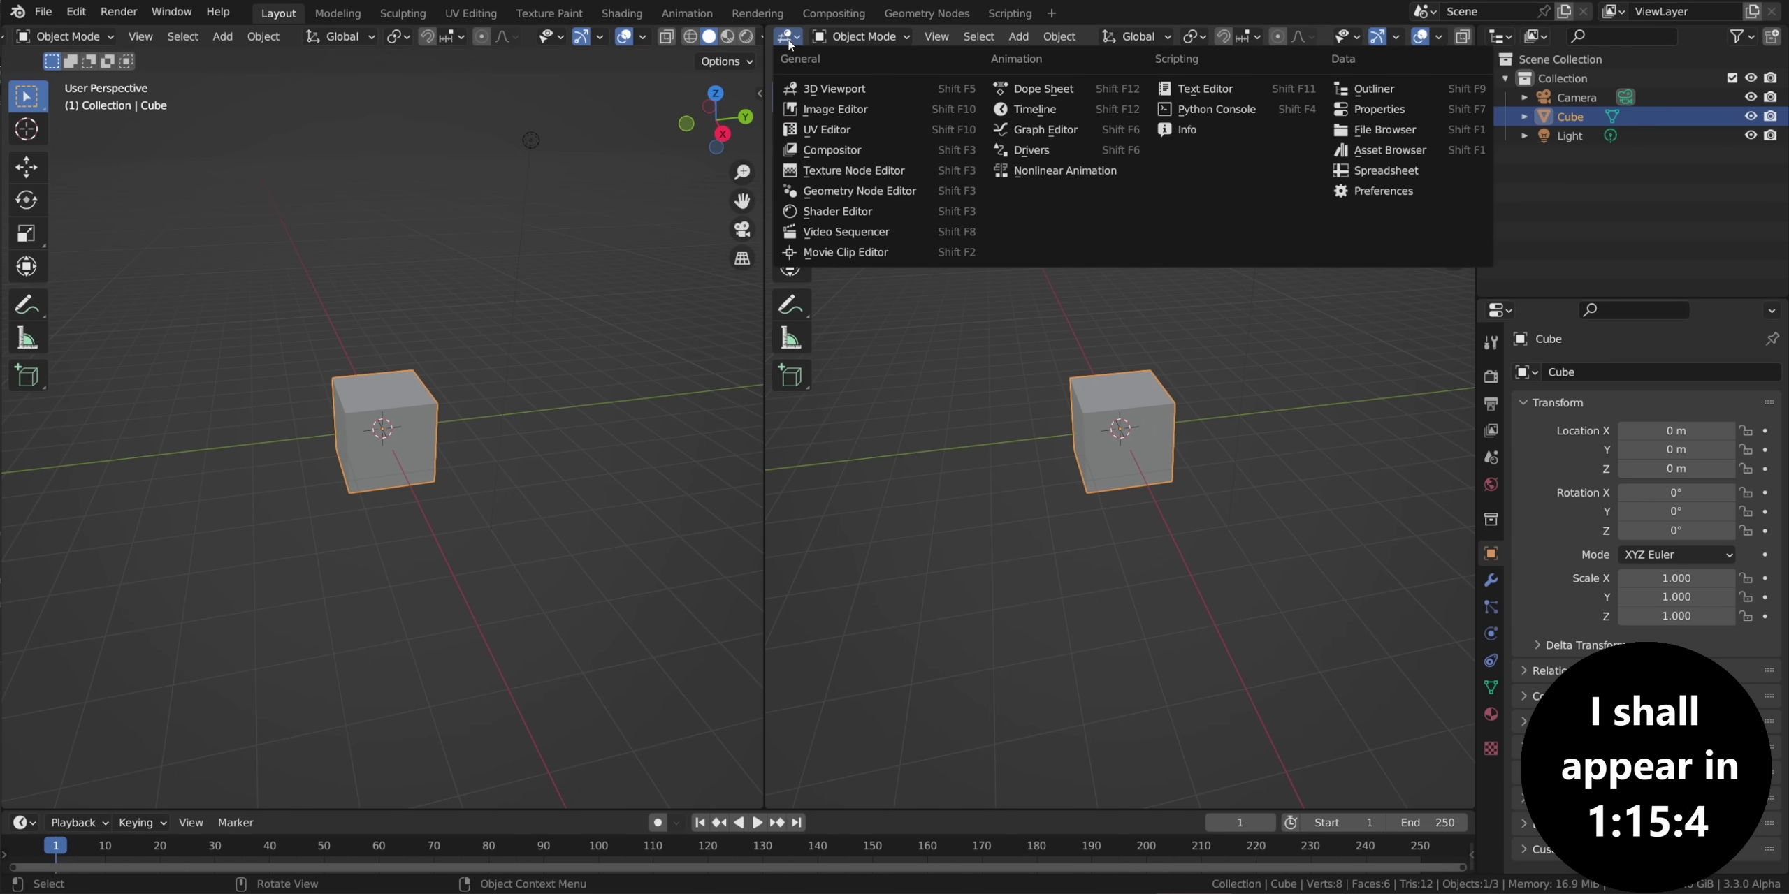
click(860, 191)
Create a new geometry nodes tree on the cube and hide the node editor's sidebar.
scroll(601, 467, up, 5)
click(1118, 37)
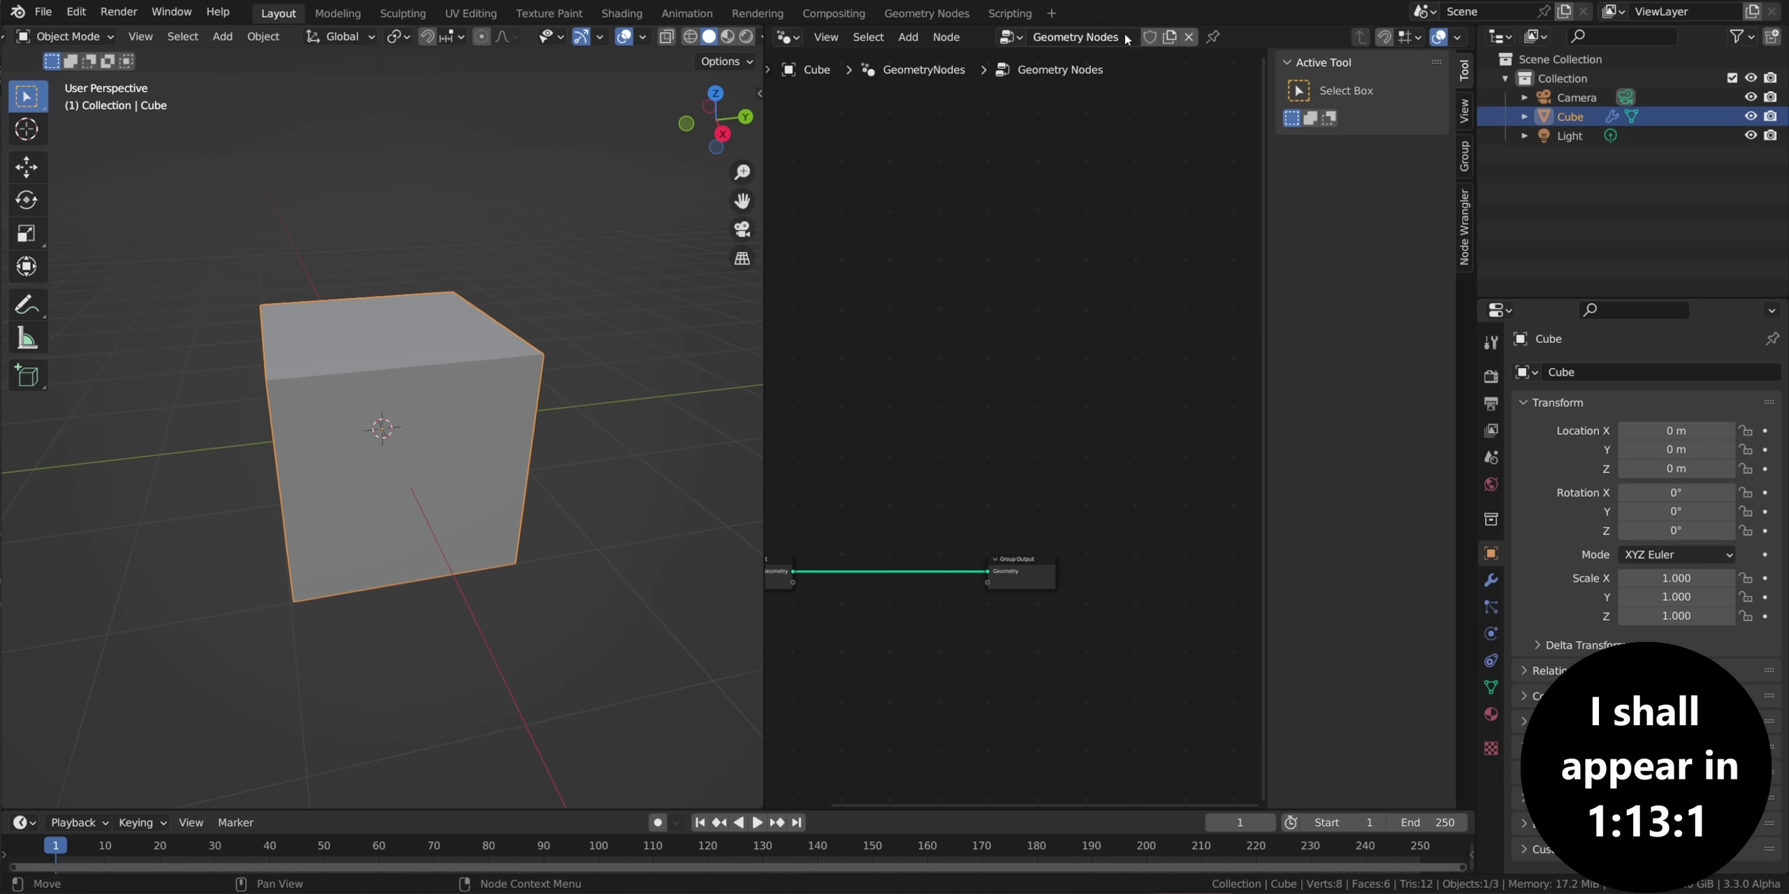
key(n)
key(Home)
middle_drag(1056, 498, 1148, 448)
Add a Volume Cube node feeding the Group Output and delete the Group Input node.
key(shift+a)
click(1122, 327)
text(voluem)
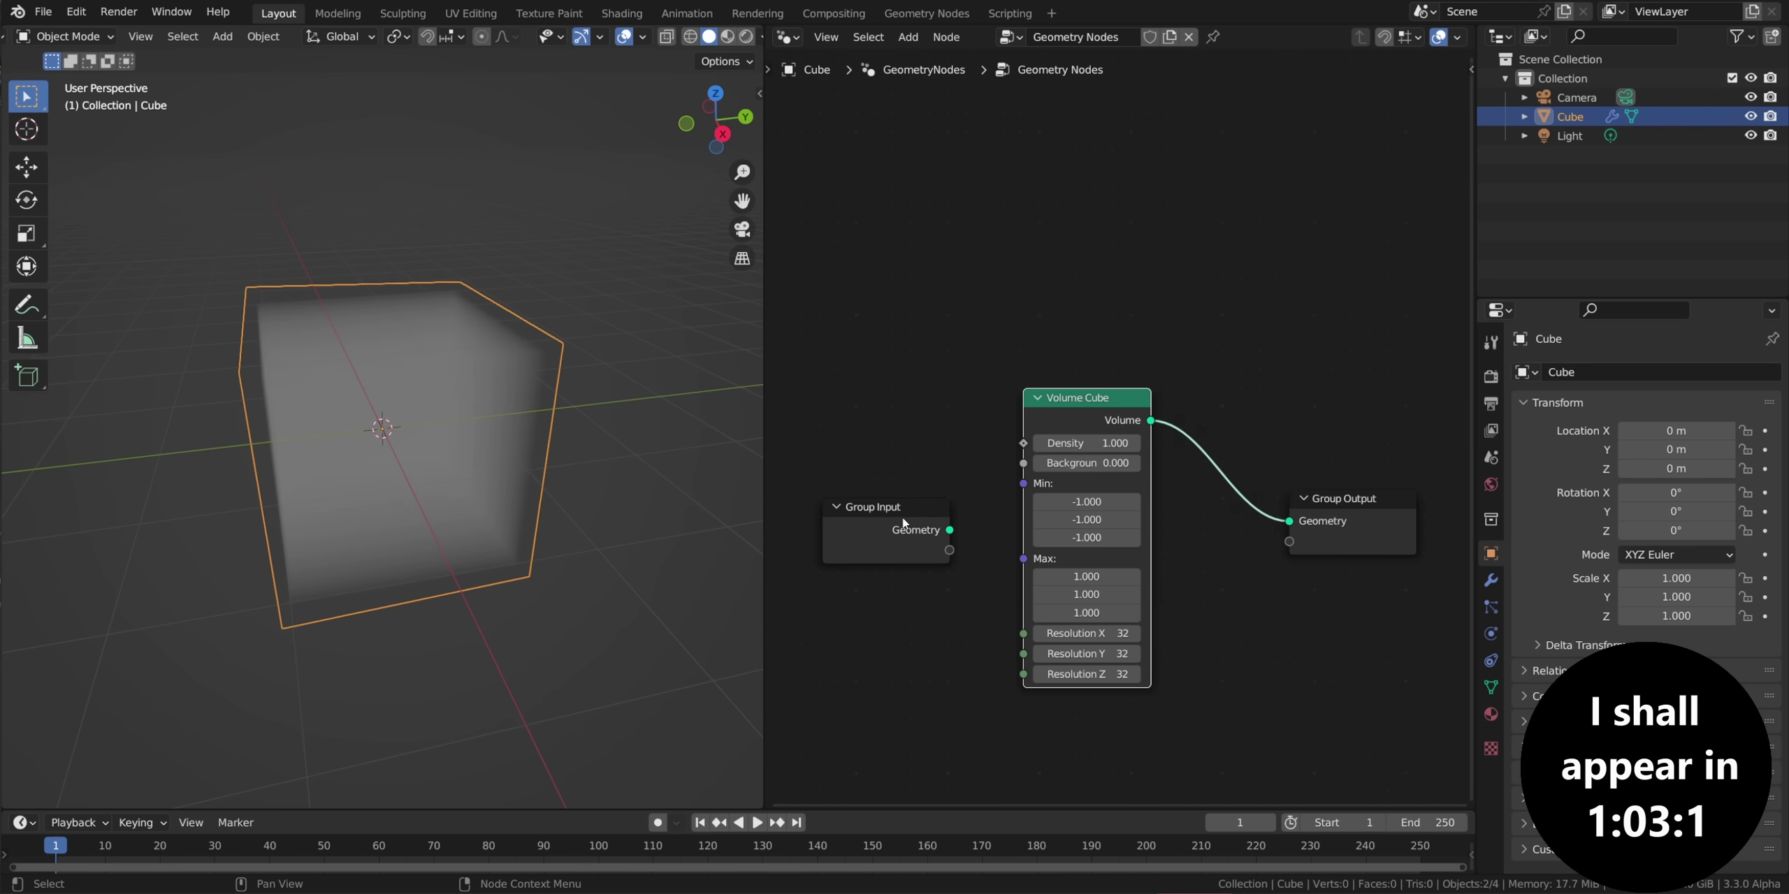
click(902, 523)
key(x)
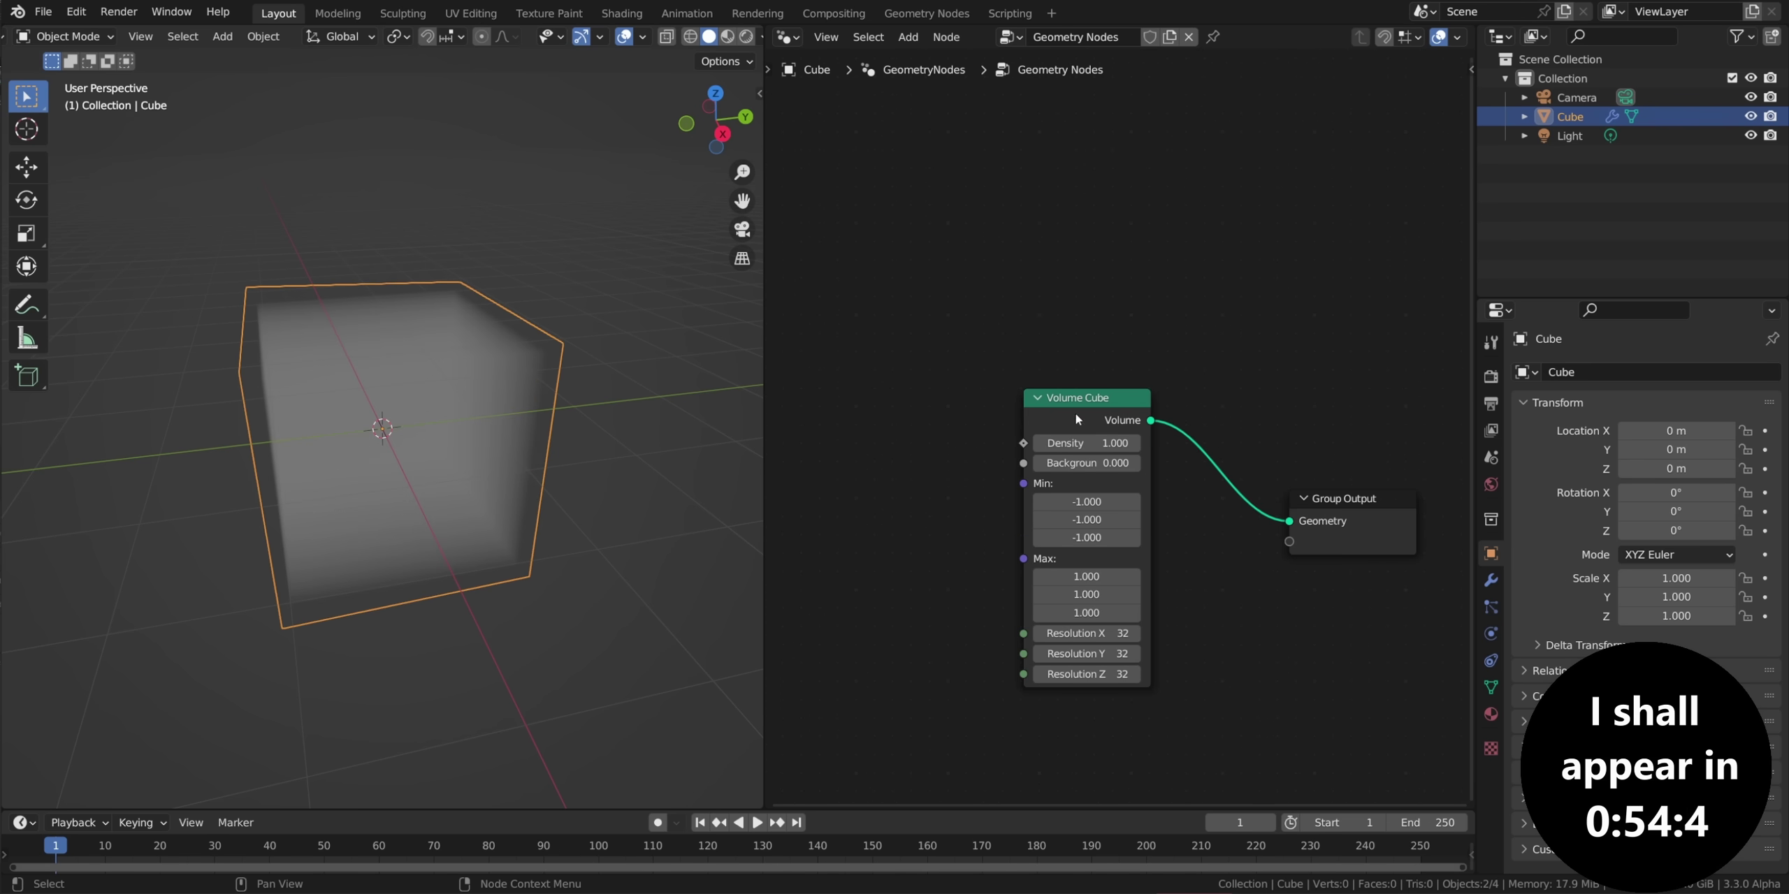
drag(1077, 415, 1112, 426)
Circle the lower half of the volume with a freehand annotation in the right orthographic view.
middle_drag(457, 442, 511, 454)
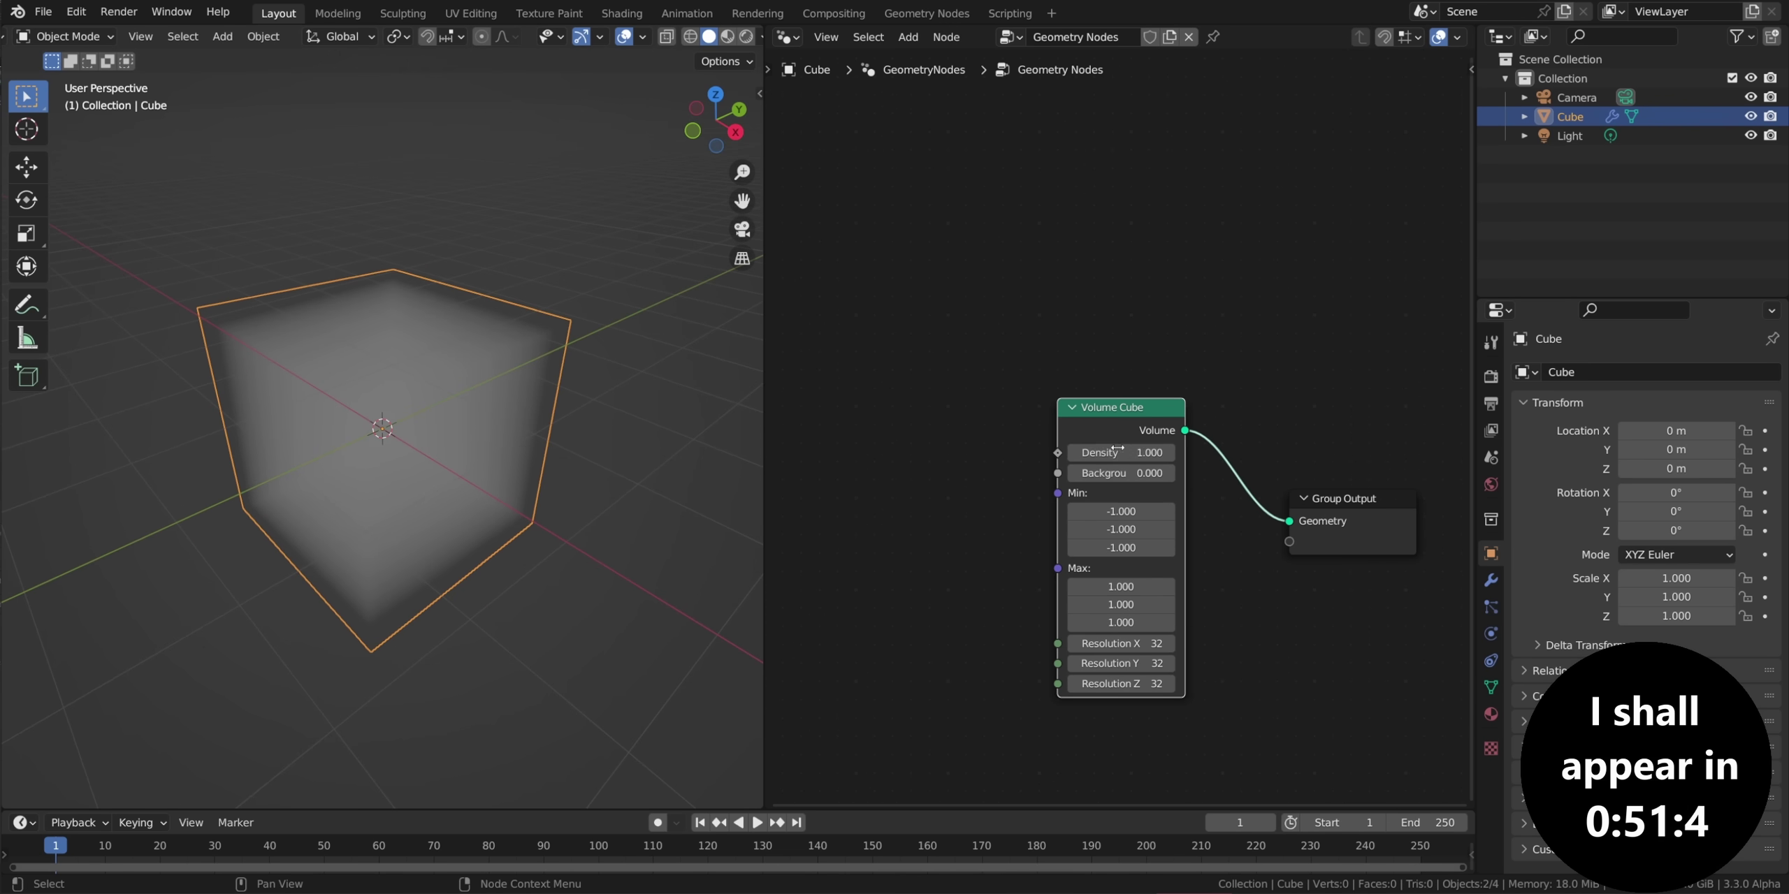
scroll(1115, 453, up, 2)
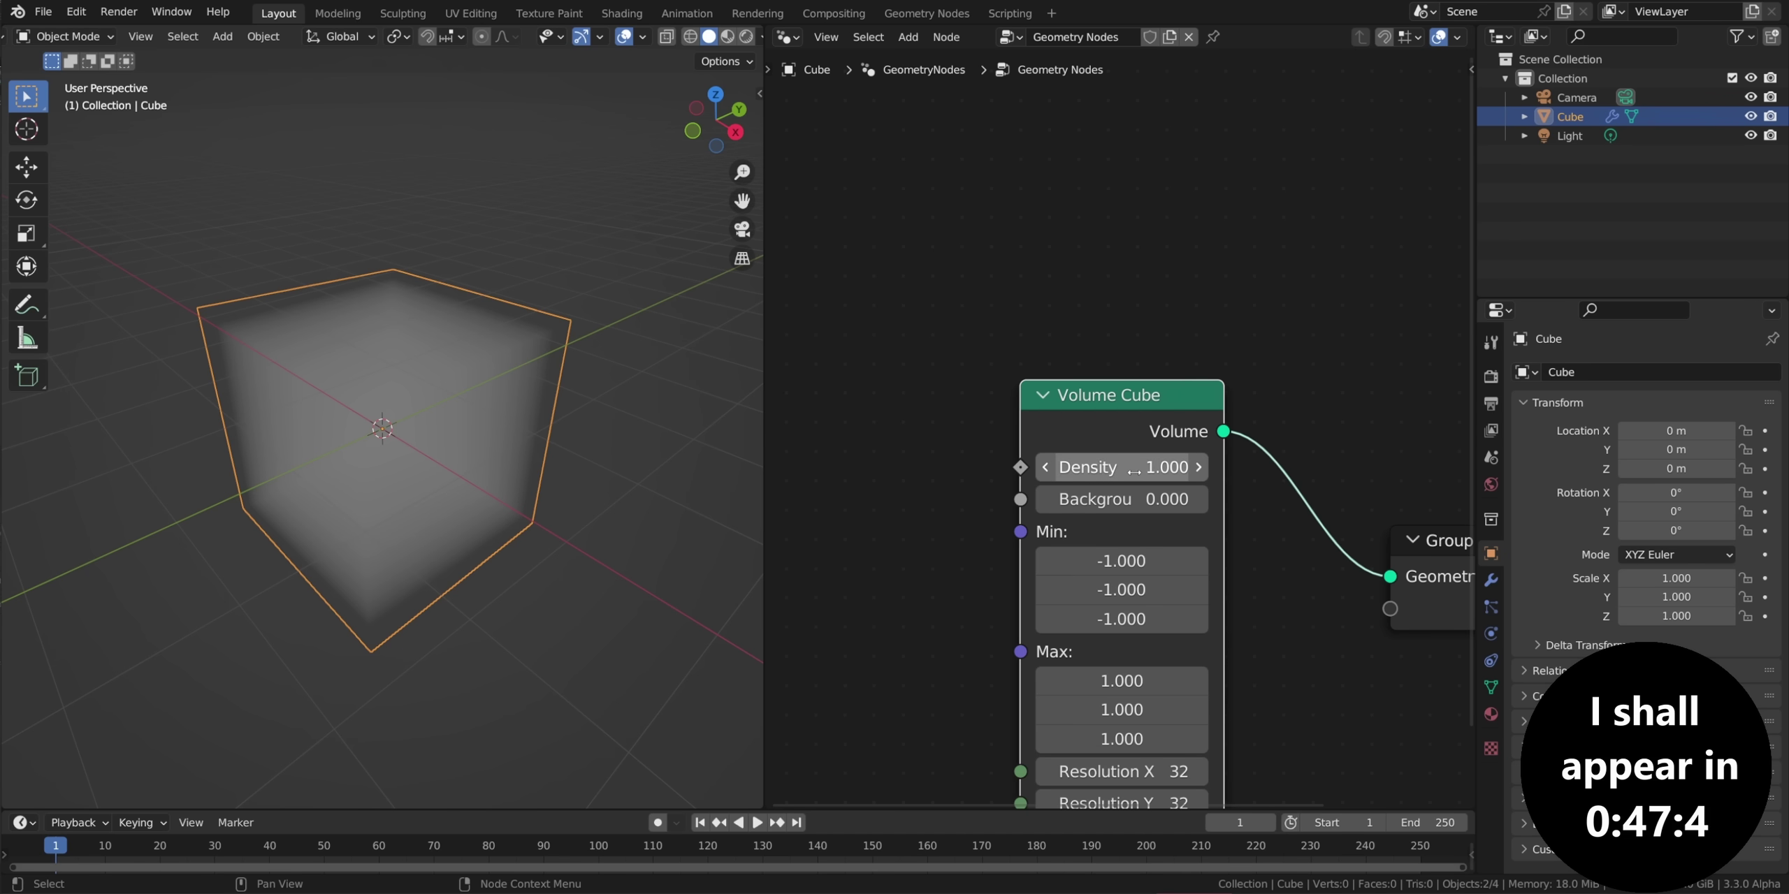
click(735, 134)
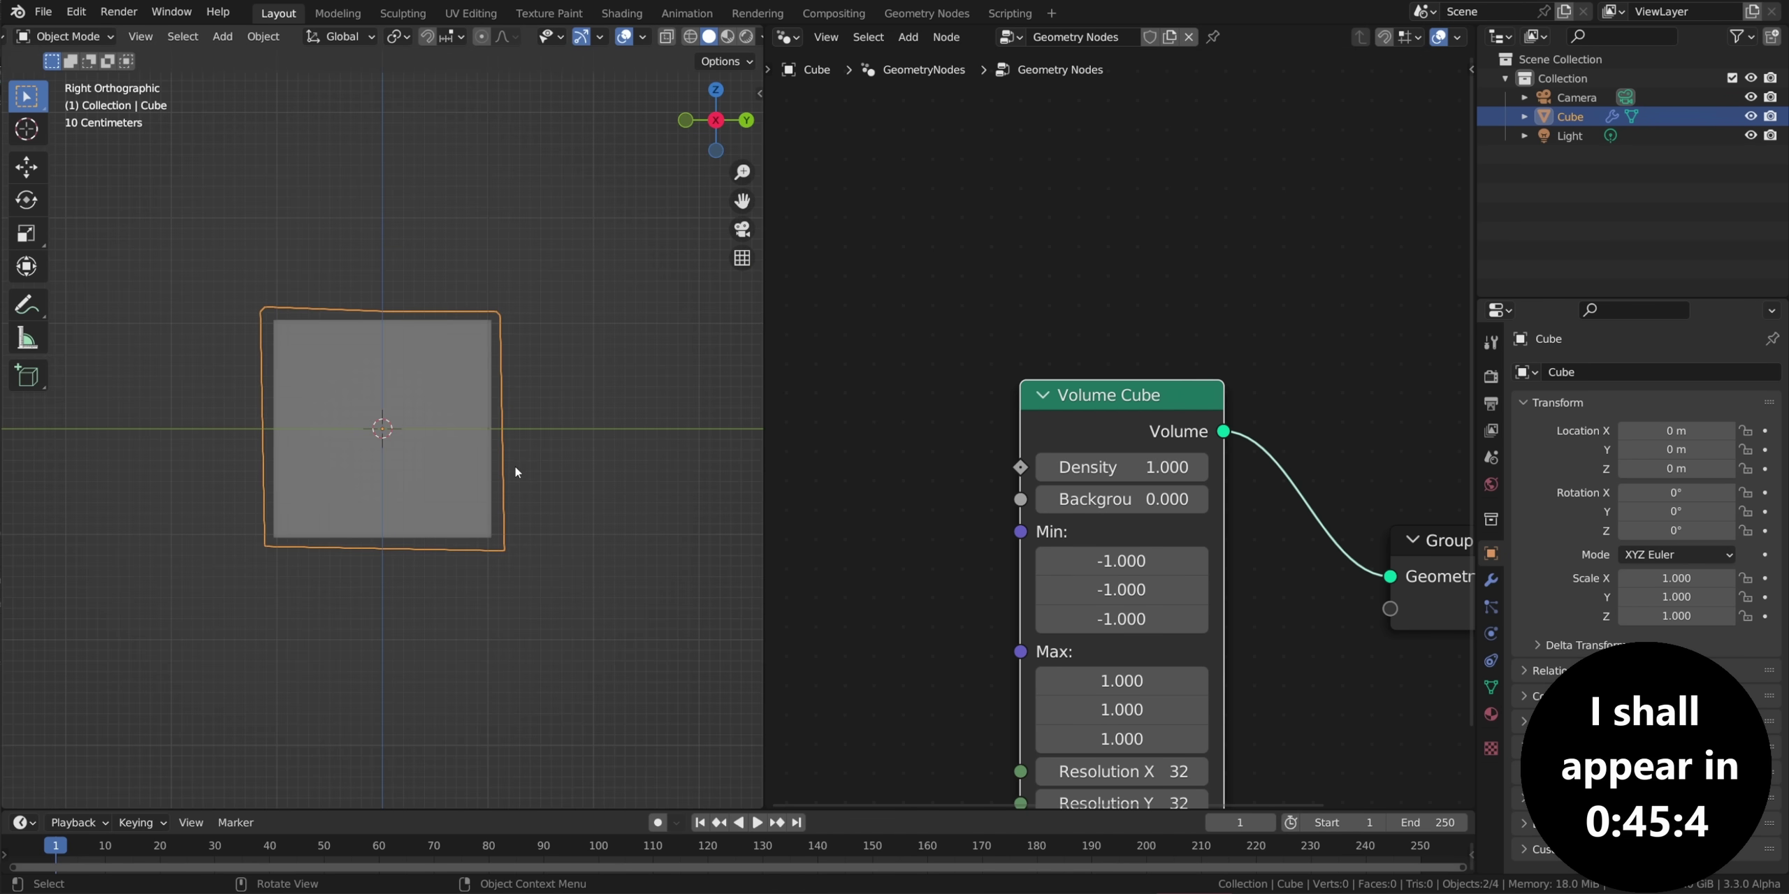
mouse_move(338, 453)
mouse_down()
mouse_move(608, 595)
mouse_move(357, 438)
mouse_up()
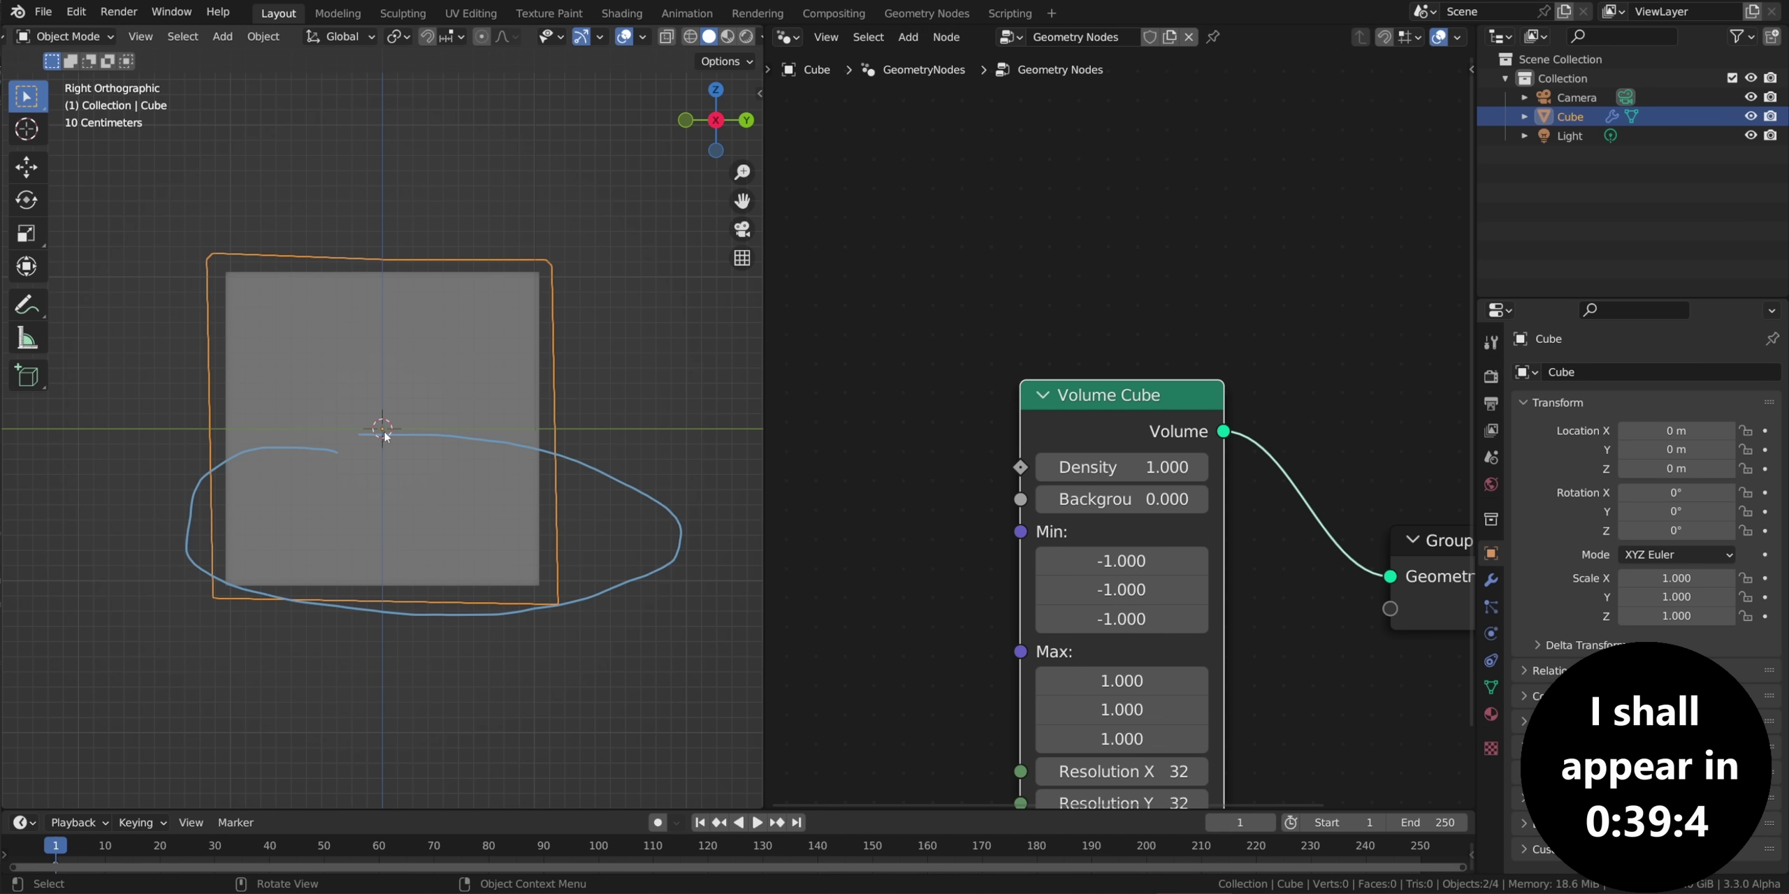
Add a Position node and place it ahead of the Volume Cube node, leaving room between them.
middle_drag(925, 494, 1065, 485)
key(shift+a)
text(posit)
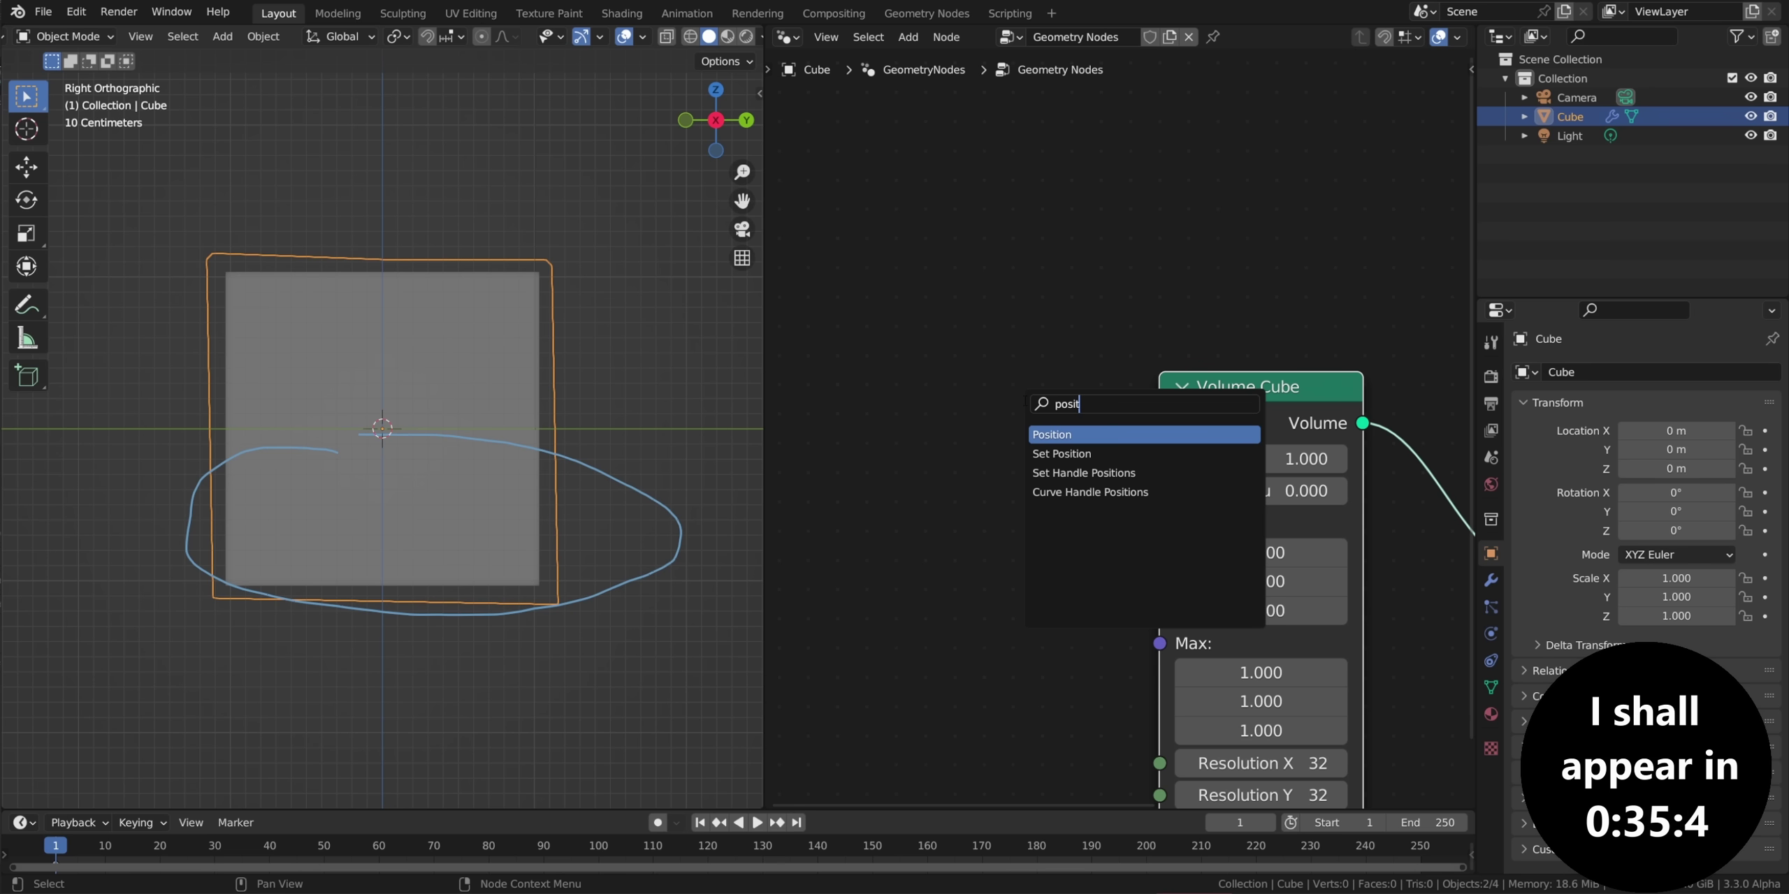
key(Return)
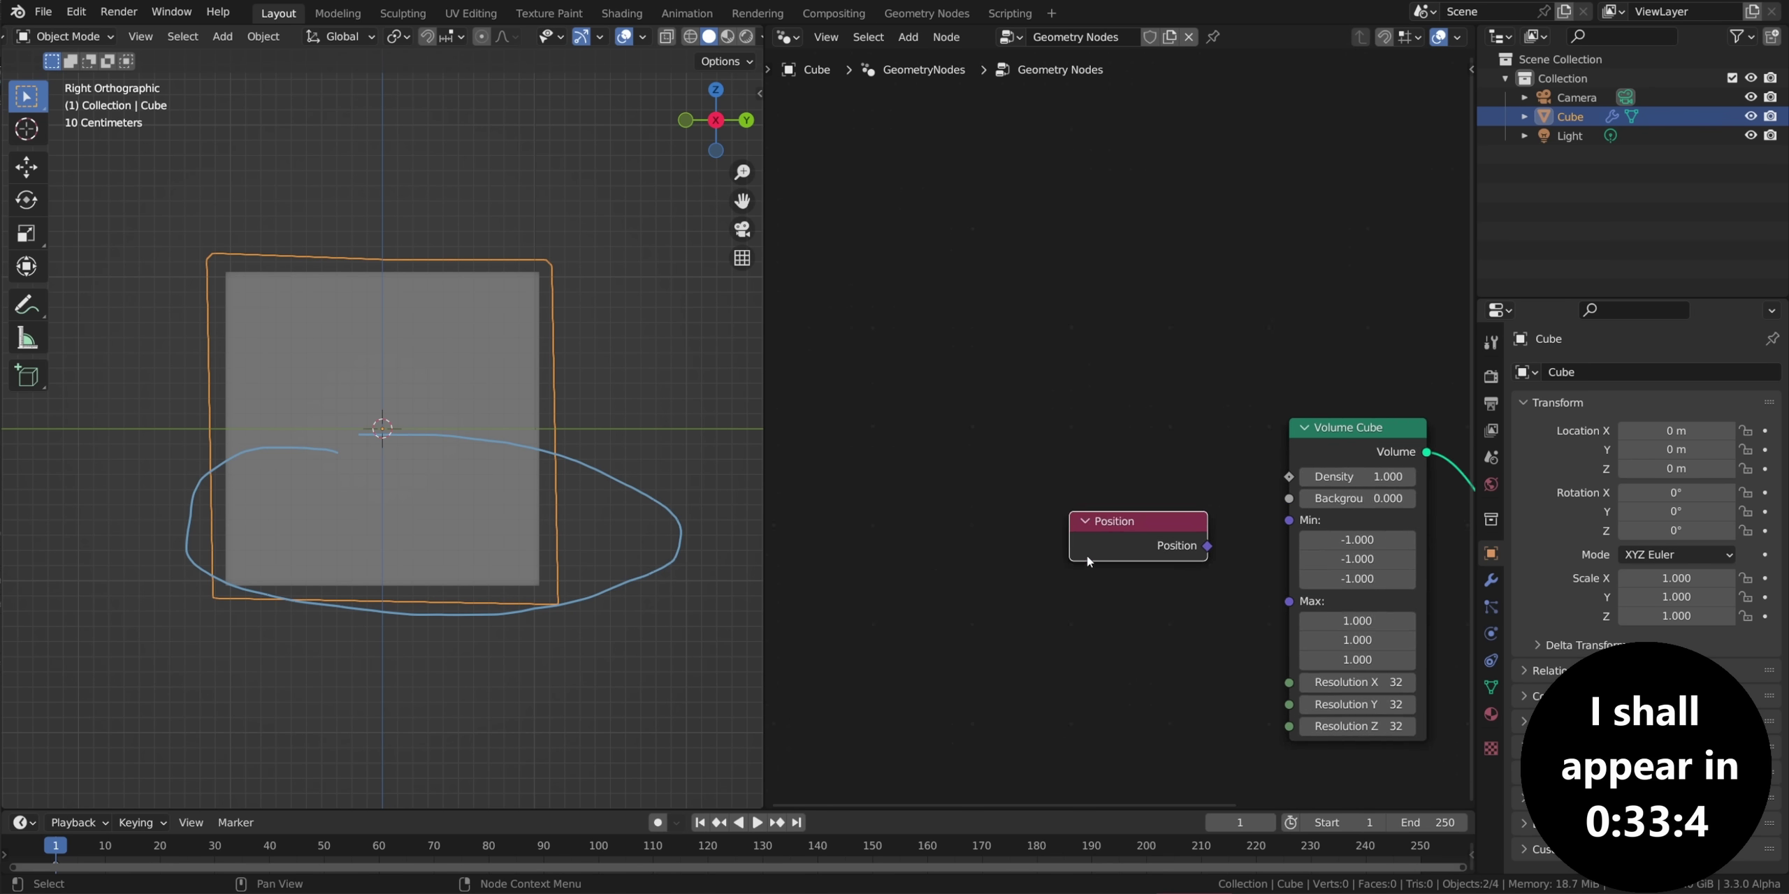
click(861, 512)
Add a Separate XYZ node after the Position node and connect Position to its Vector input.
key(shift+a)
click(1008, 420)
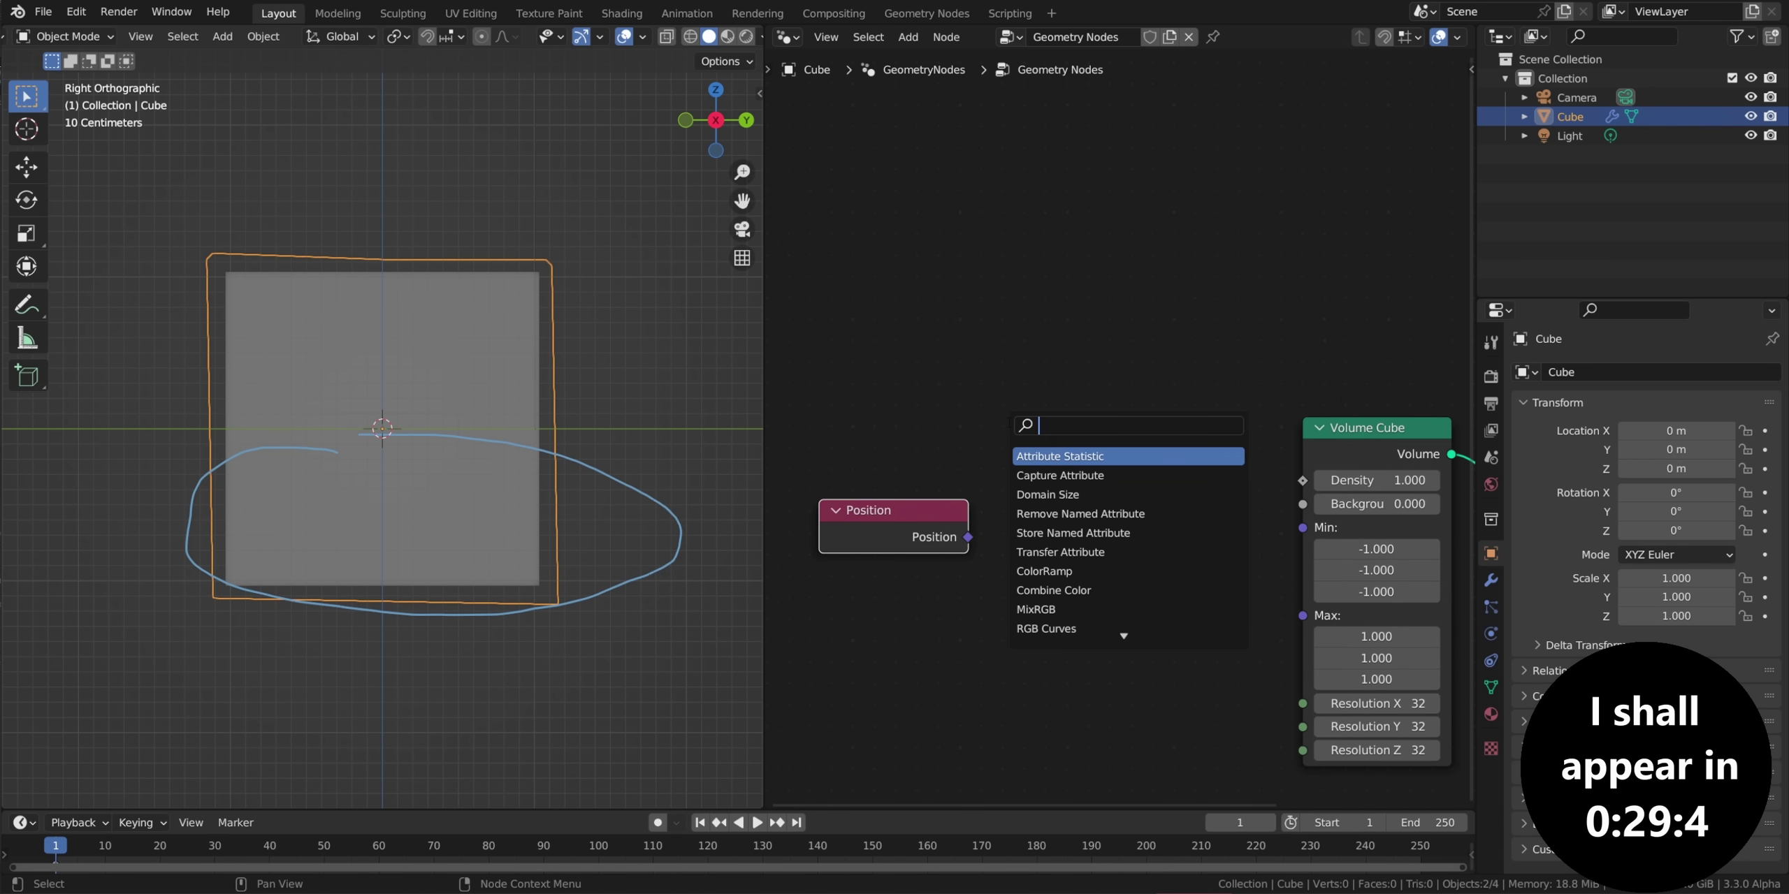
text(sepa)
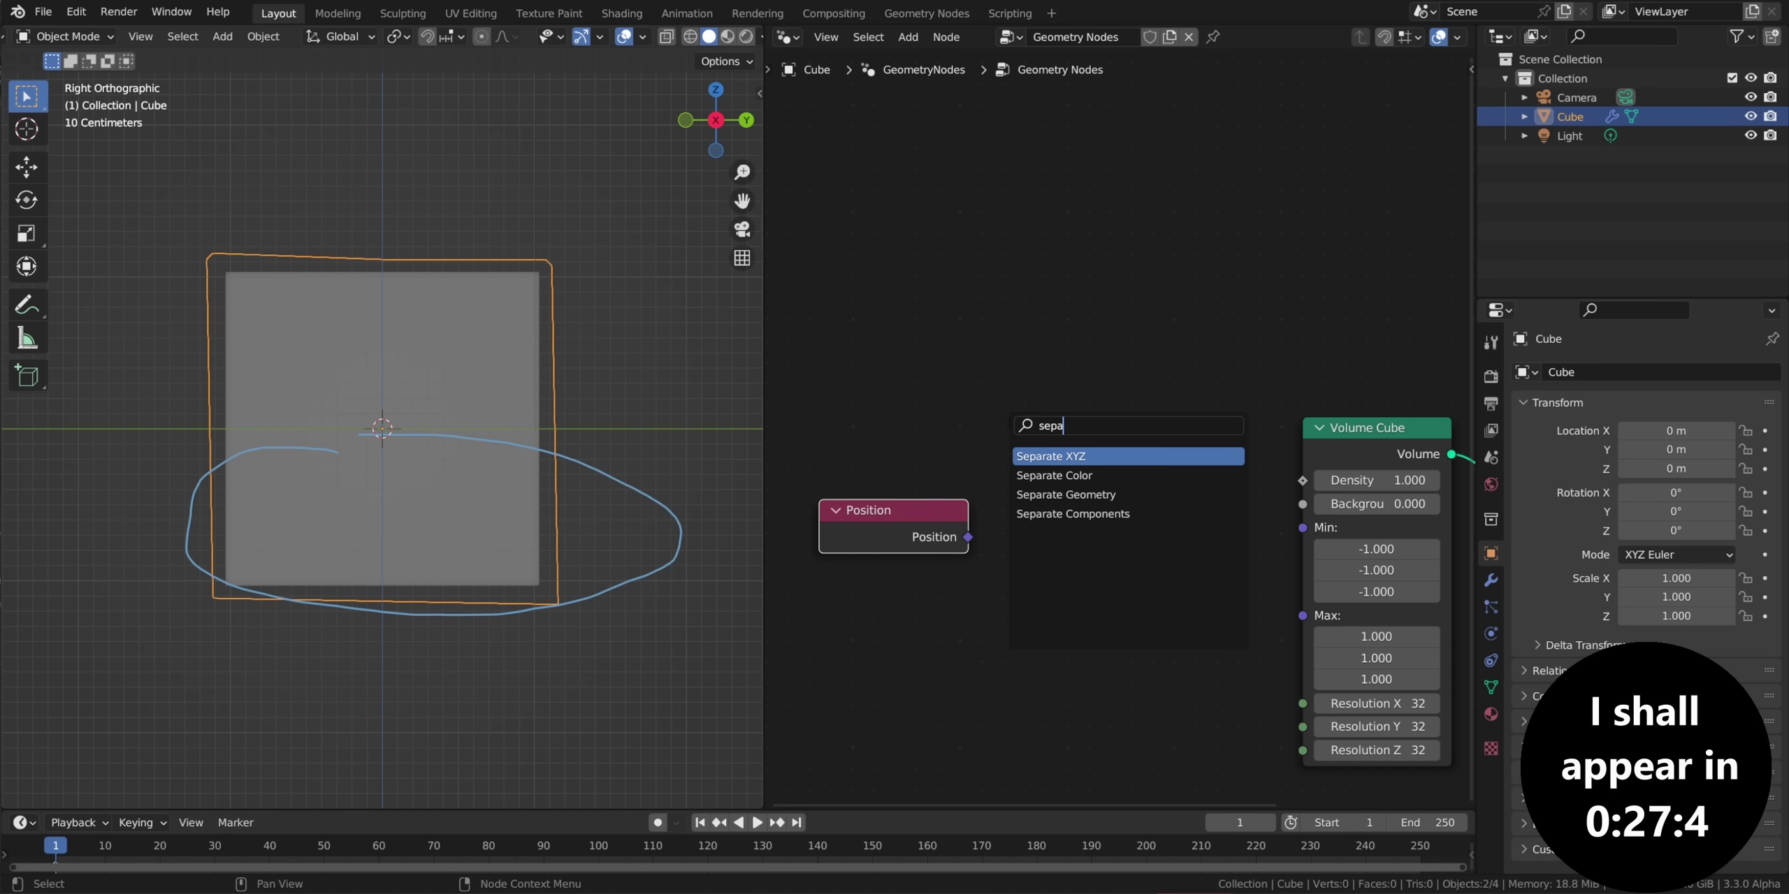
text(r)
click(1050, 455)
click(1049, 475)
drag(967, 537, 1033, 562)
Add a Math node between Separate XYZ and Volume Cube and set its operation to Greater Than.
key(shift+a)
click(1085, 343)
text(add)
key(Return)
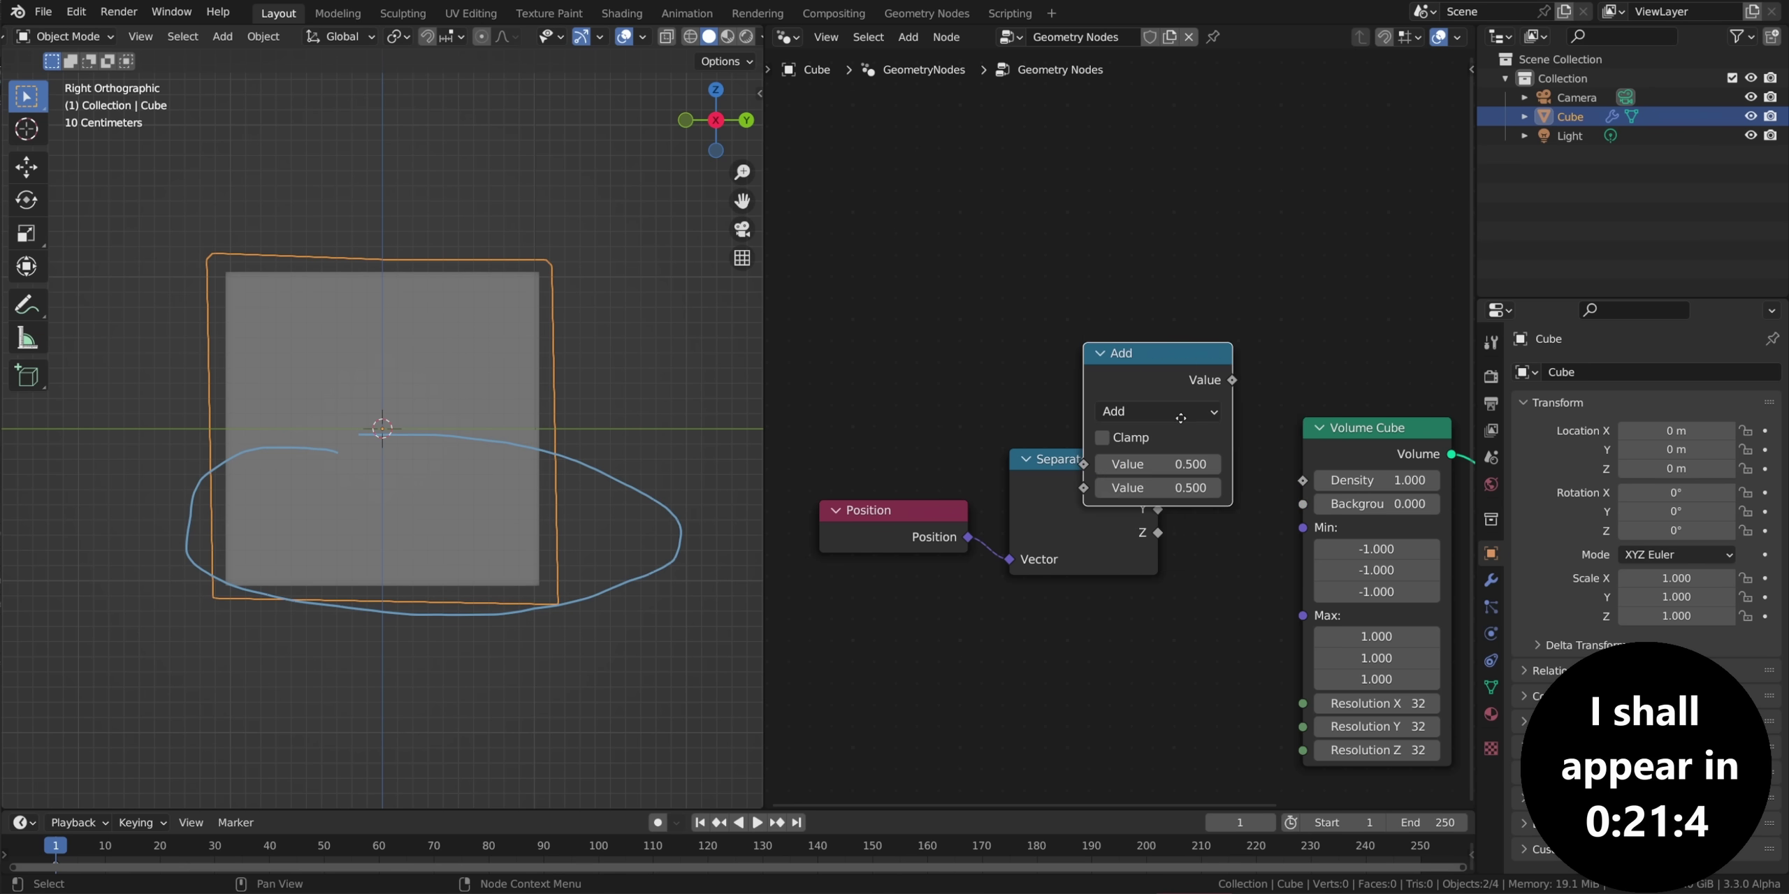
click(1291, 497)
drag(847, 363, 1196, 520)
drag(1218, 440, 1127, 444)
click(1177, 493)
click(730, 620)
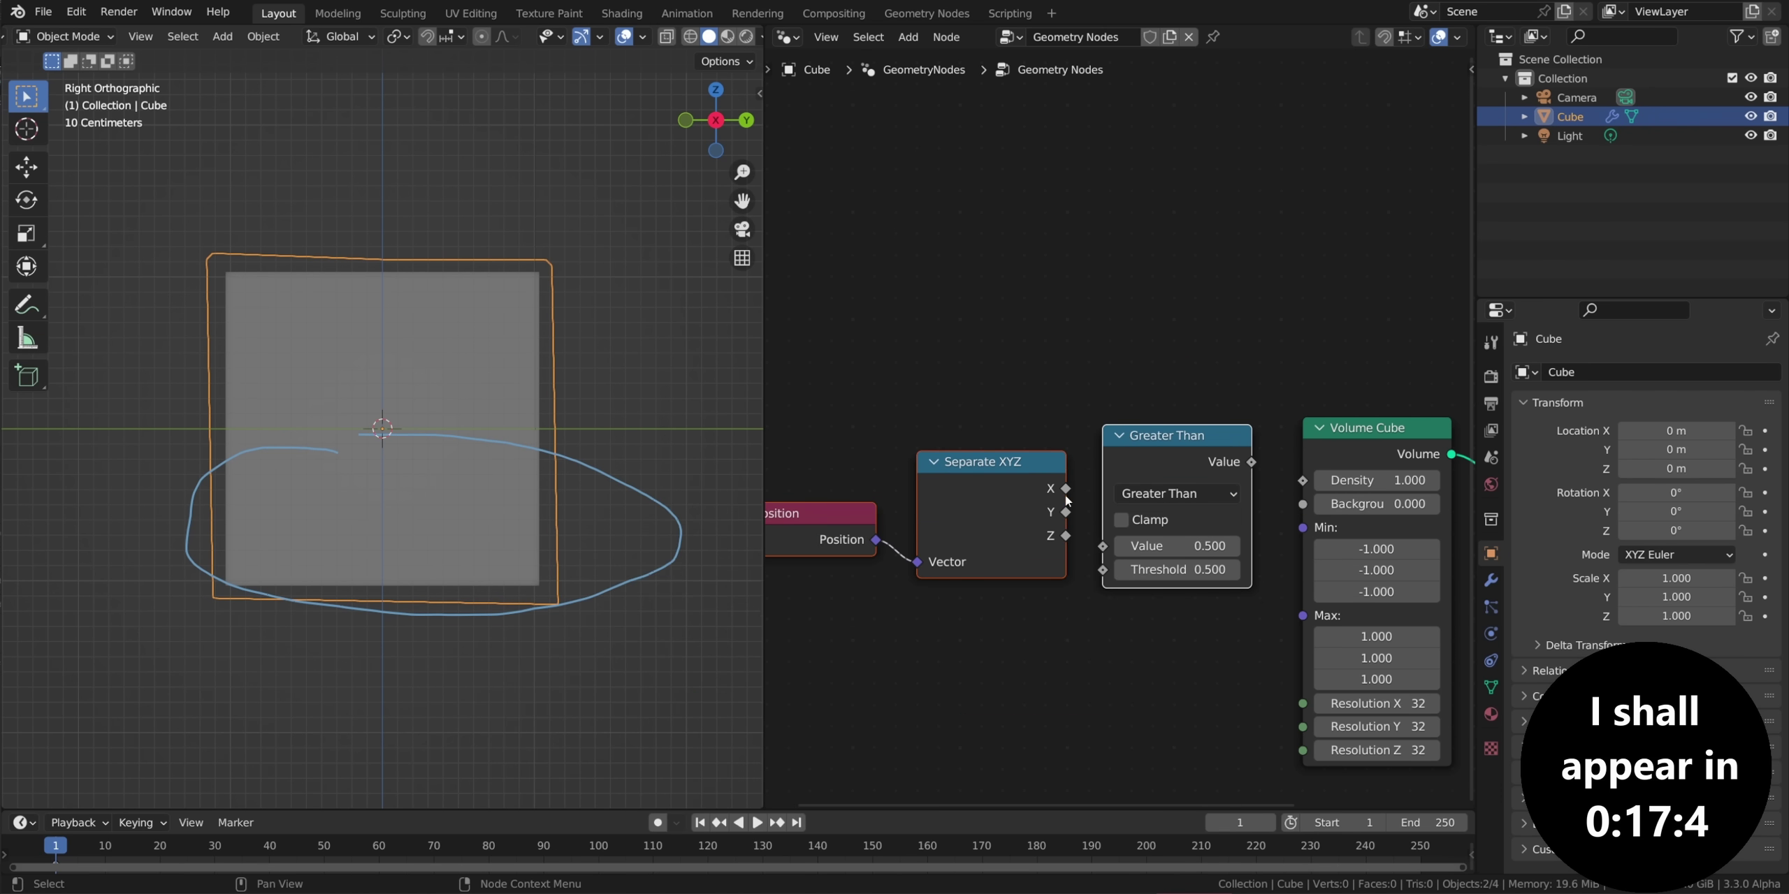
Connect Separate XYZ's Z to the Greater Than node, set its threshold to 0, and link its output to the Volume Cube's Density.
drag(1065, 536, 1104, 546)
click(1164, 569)
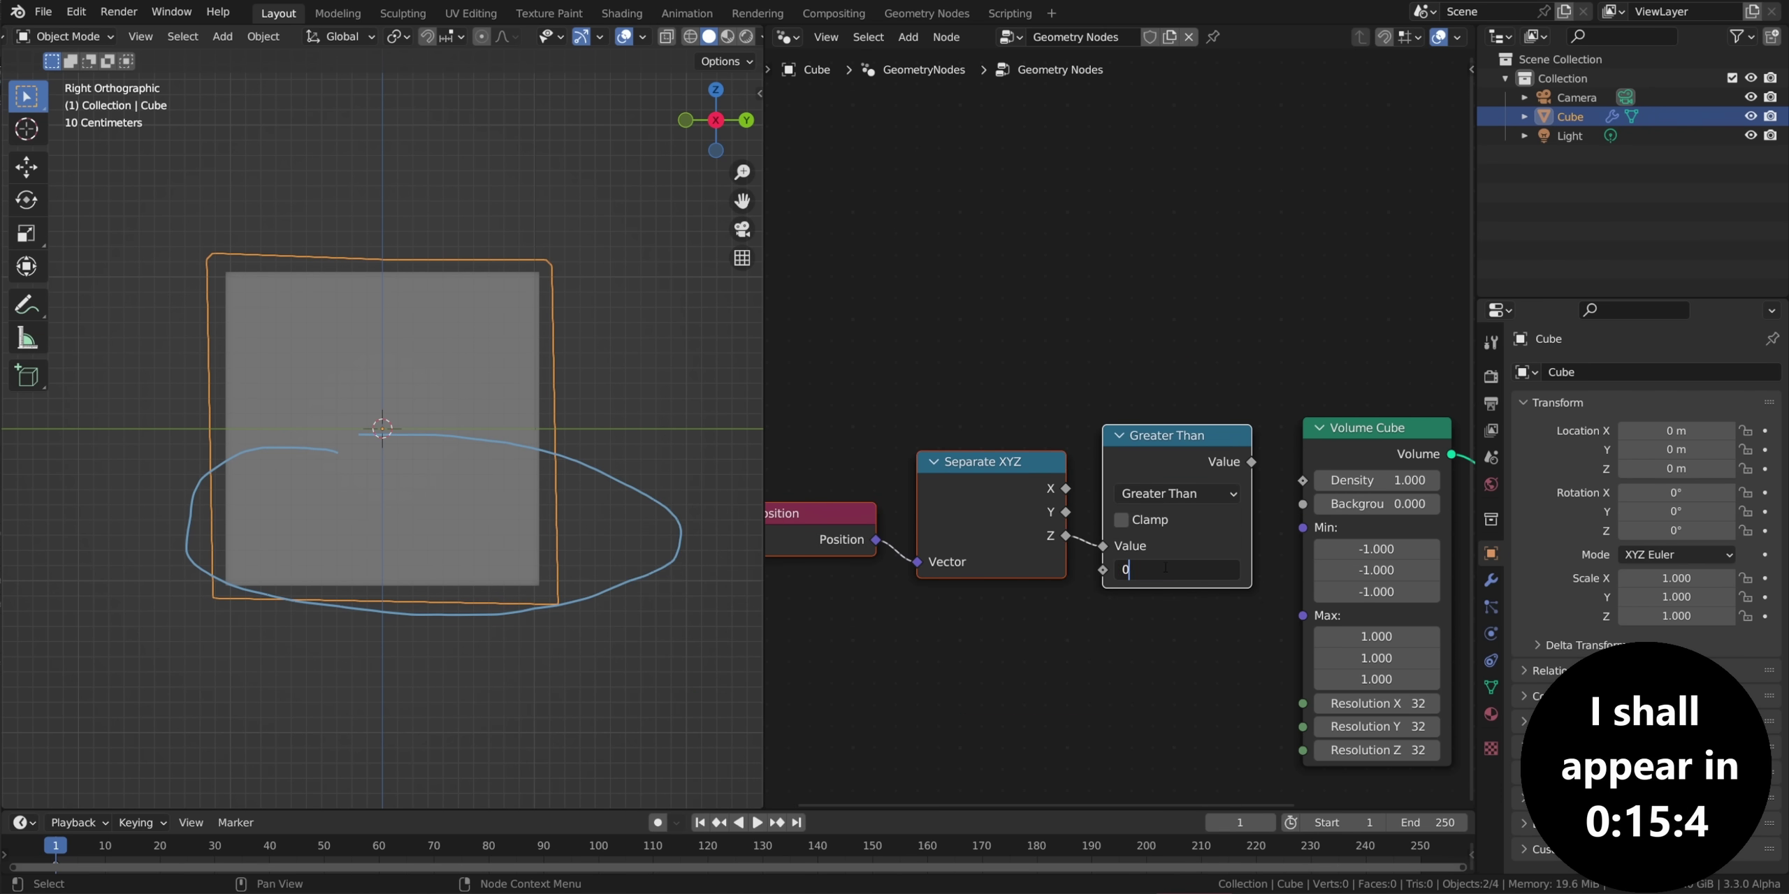
key(Return)
drag(1252, 462, 1308, 488)
mouse_move(165, 555)
middle_down()
mouse_move(360, 358)
mouse_move(538, 403)
mouse_move(286, 352)
mouse_move(344, 338)
mouse_move(317, 294)
middle_up()
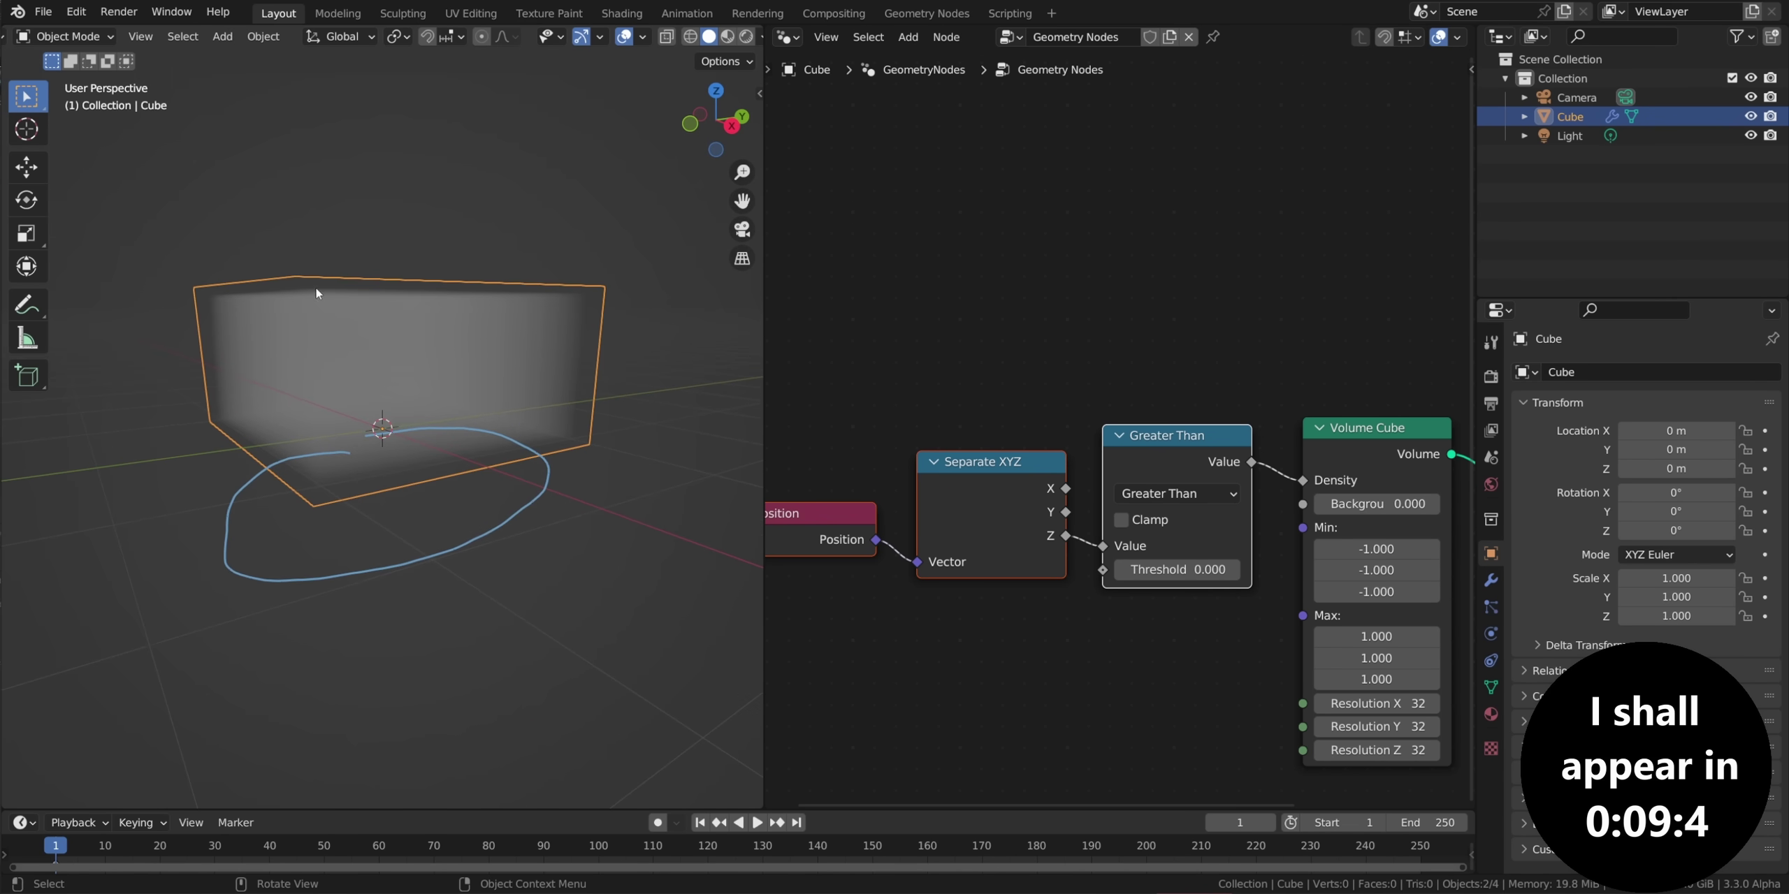
Set the Greater Than node's threshold to -1.
drag(1141, 563, 1182, 565)
click(1182, 564)
text(-1)
key(Return)
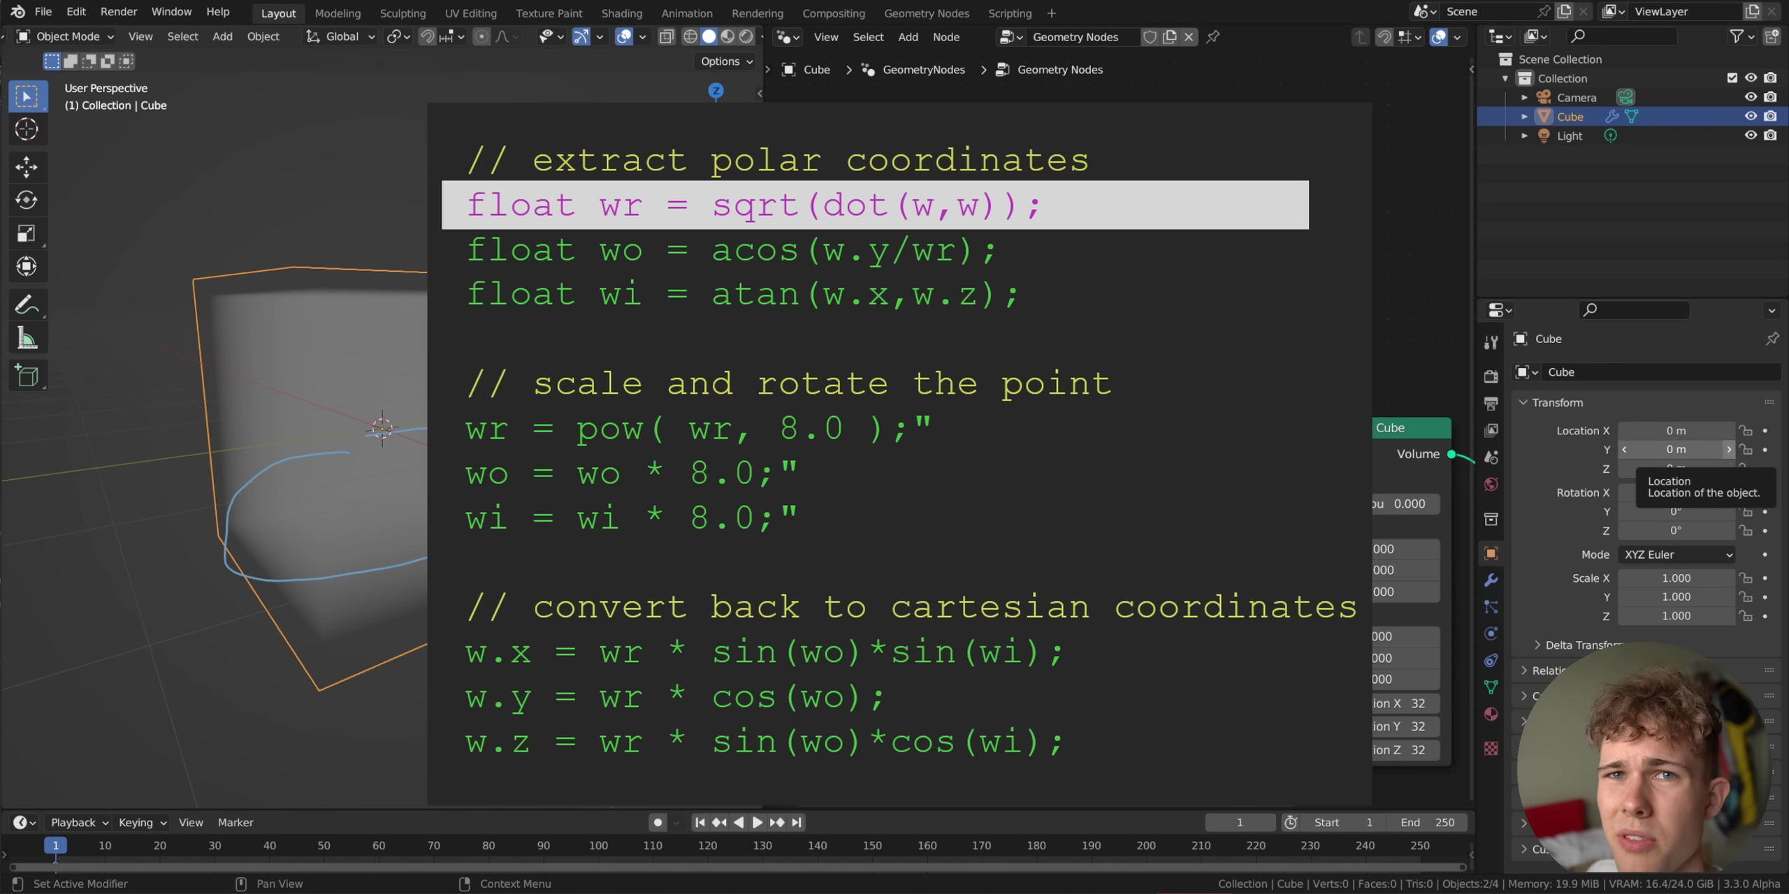
Connect the Dot Product value to the Square Root node and line up the Square Root and Position nodes beside it.
drag(1036, 434, 1137, 466)
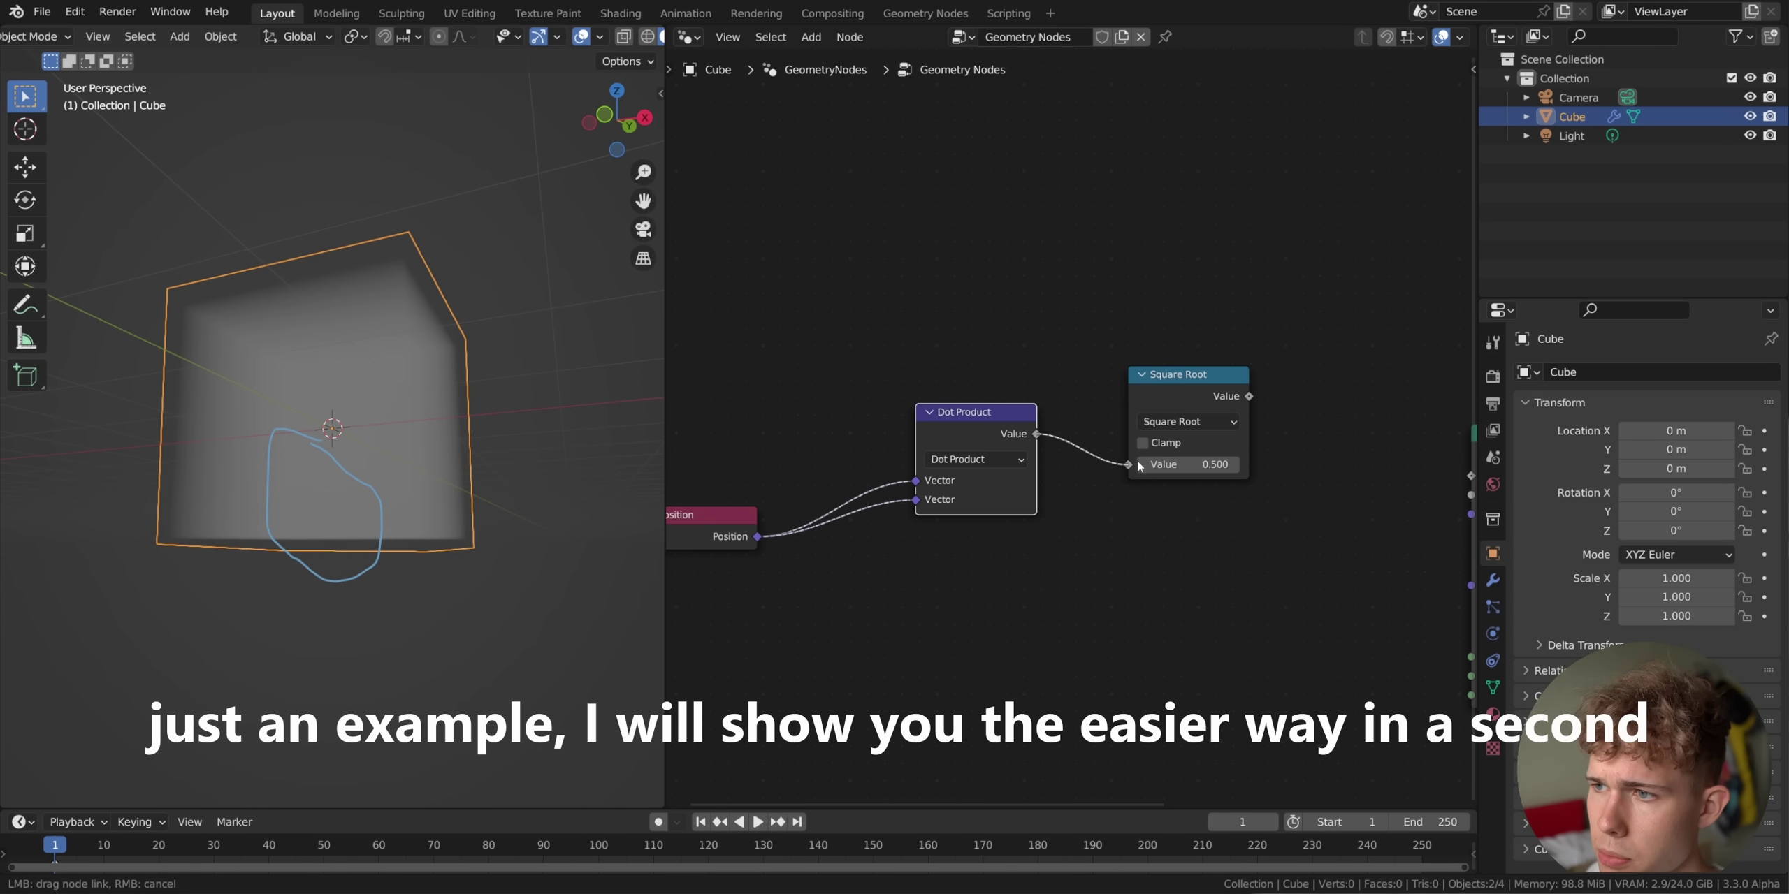
drag(1164, 388, 1107, 425)
drag(731, 524, 777, 474)
middle_drag(367, 403, 341, 475)
scroll(341, 475, up, 3)
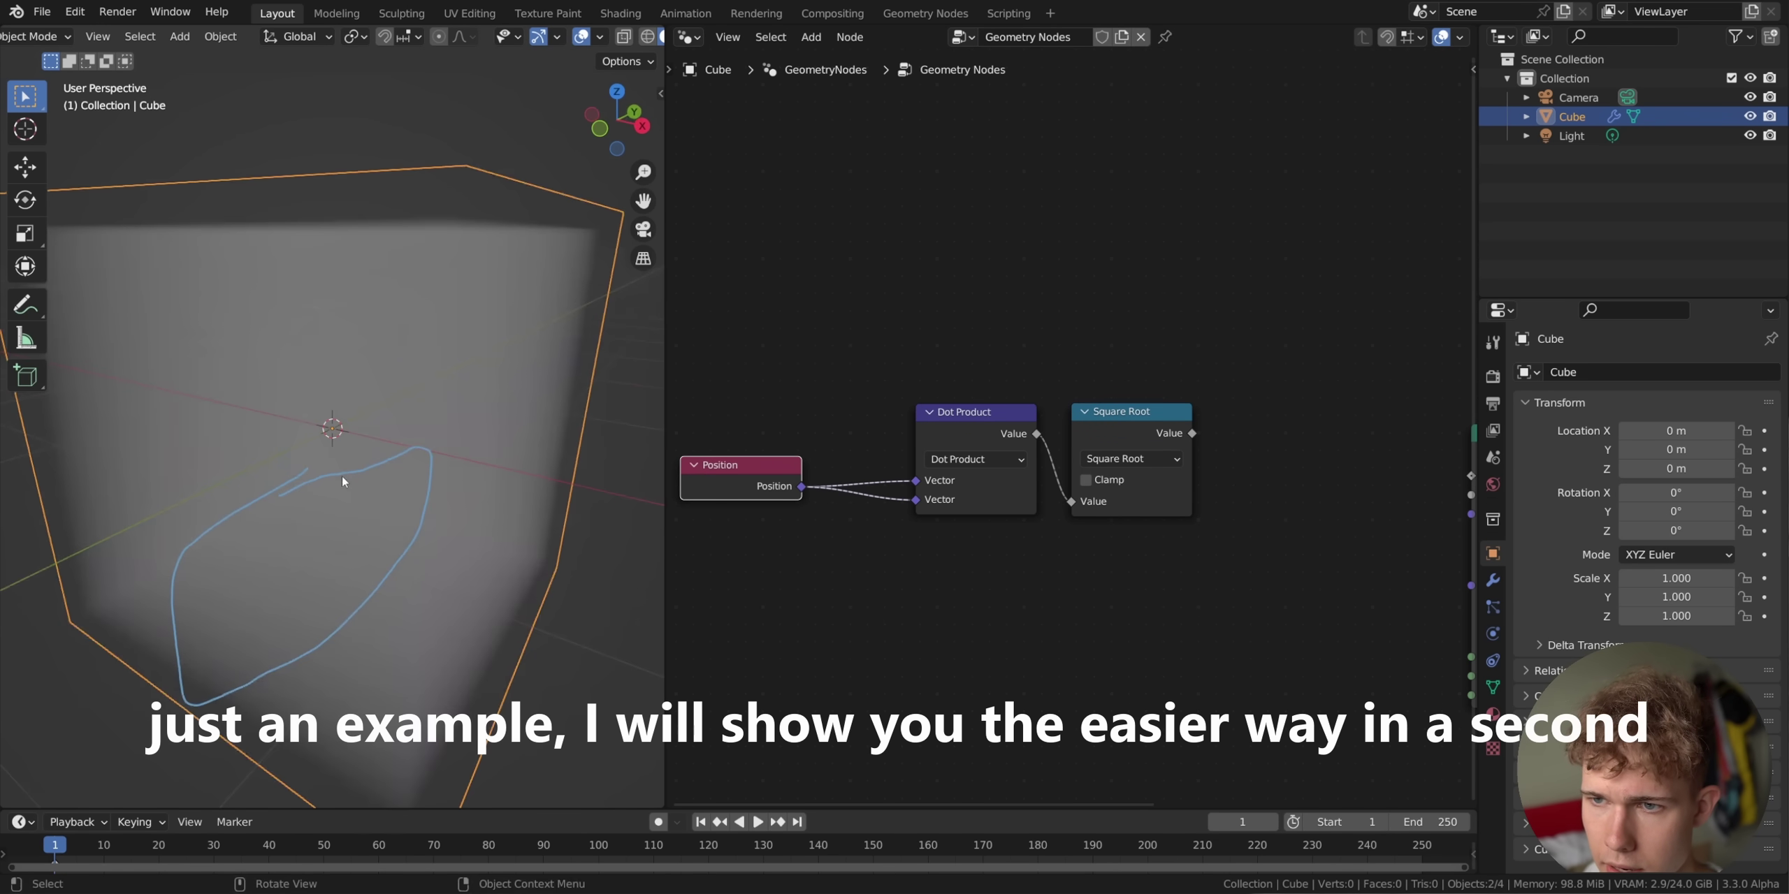
middle_drag(447, 315, 399, 427)
scroll(354, 499, down, 5)
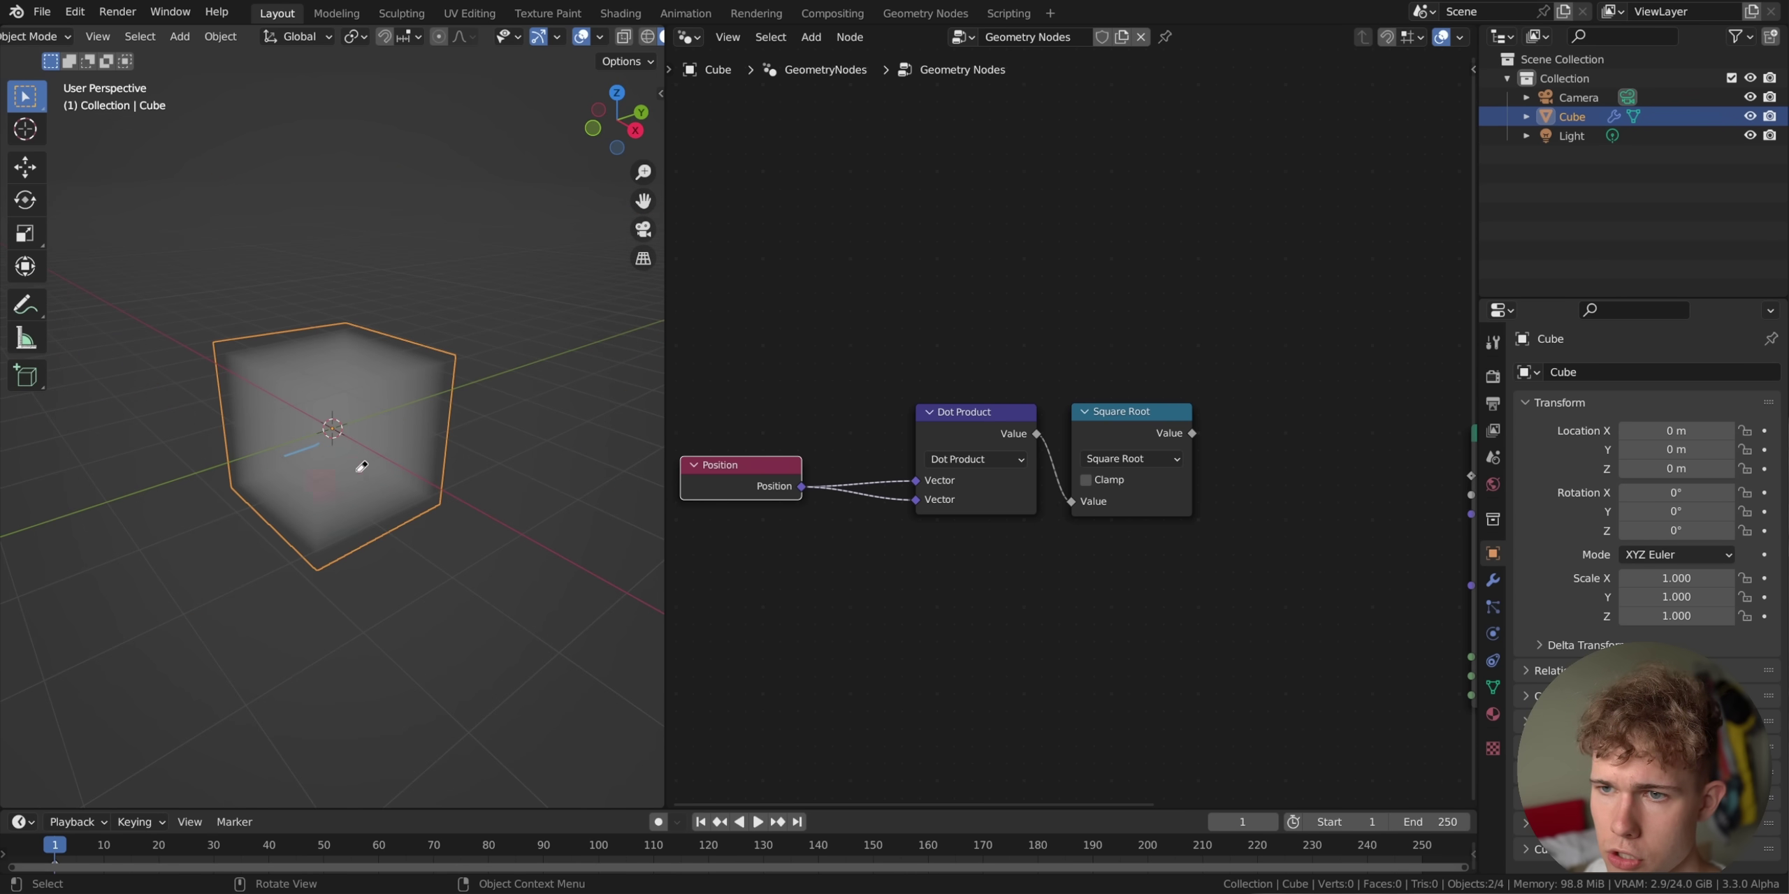
Move the Volume Cube node closer to Square Root and connect the Square Root value to its Density.
scroll(803, 470, down, 2)
drag(1066, 445, 1083, 445)
drag(1261, 467, 1143, 441)
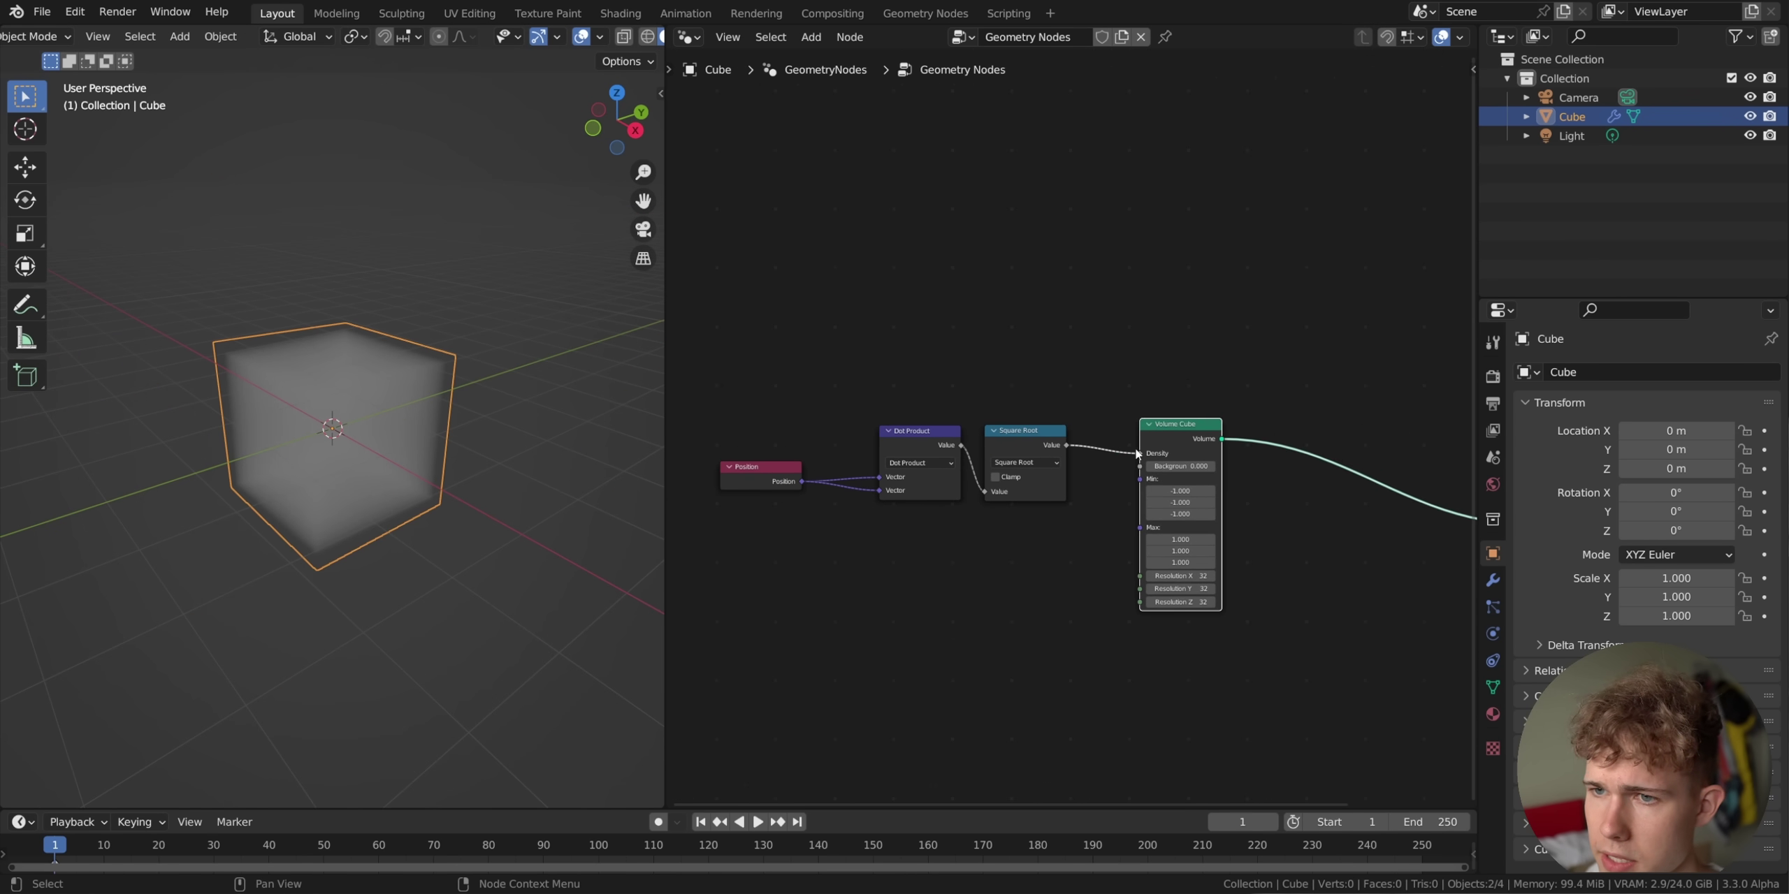
Insert a Math node between Square Root and Volume Cube and set its operation to Less Than.
key(shift+a)
text(math)
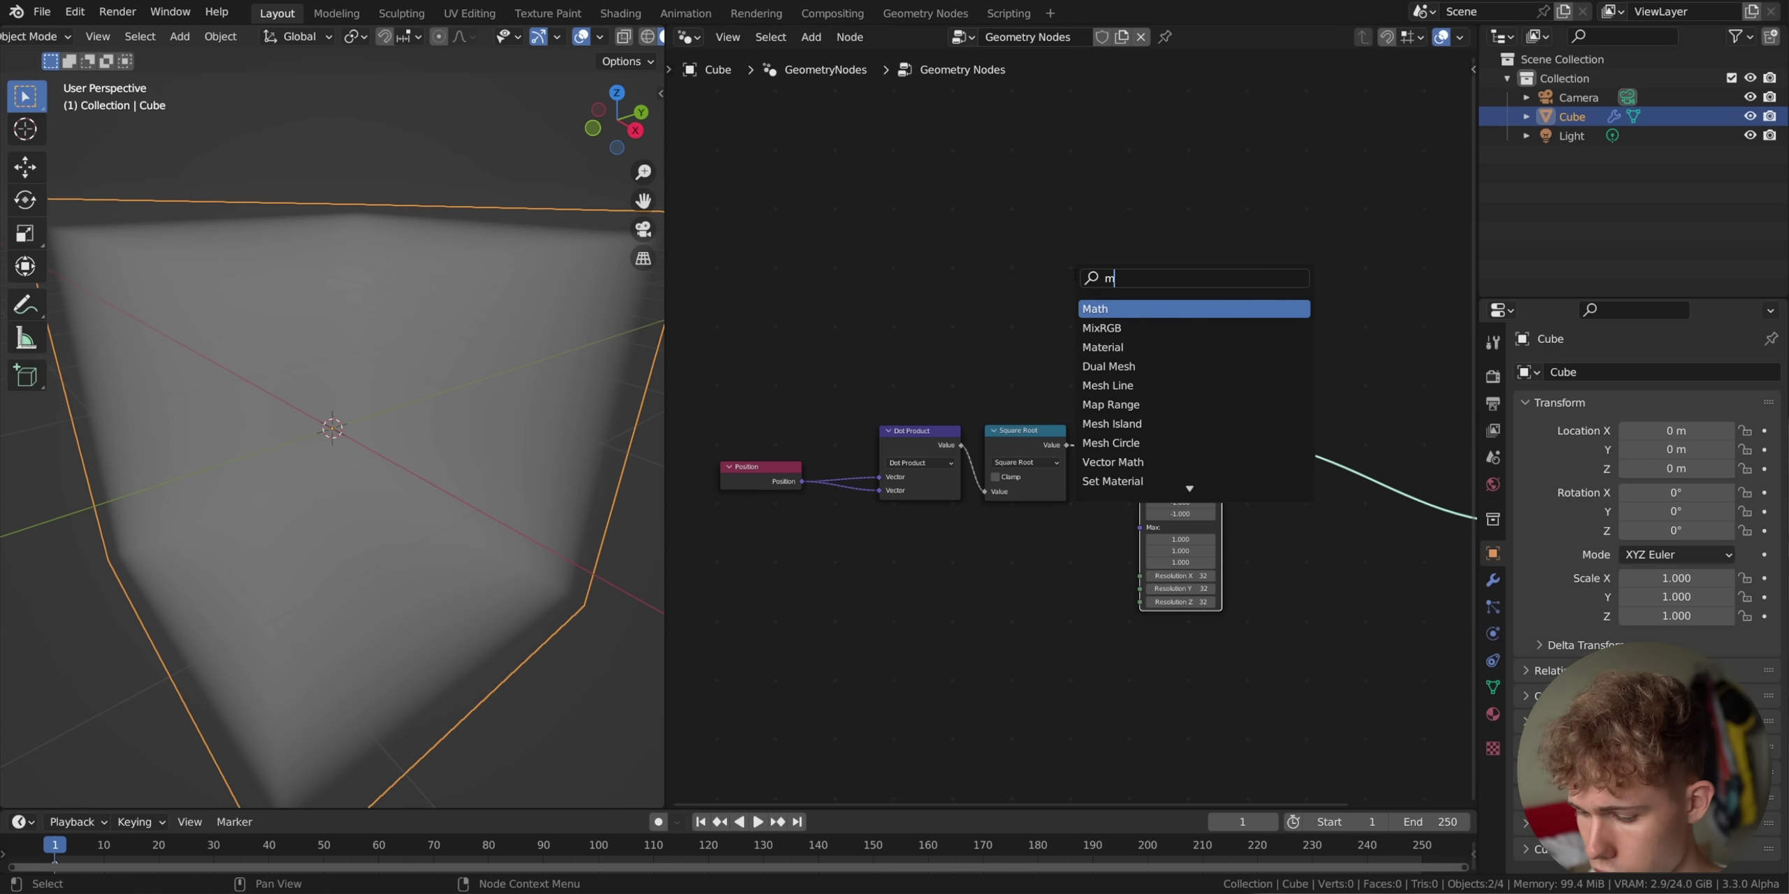
key(Return)
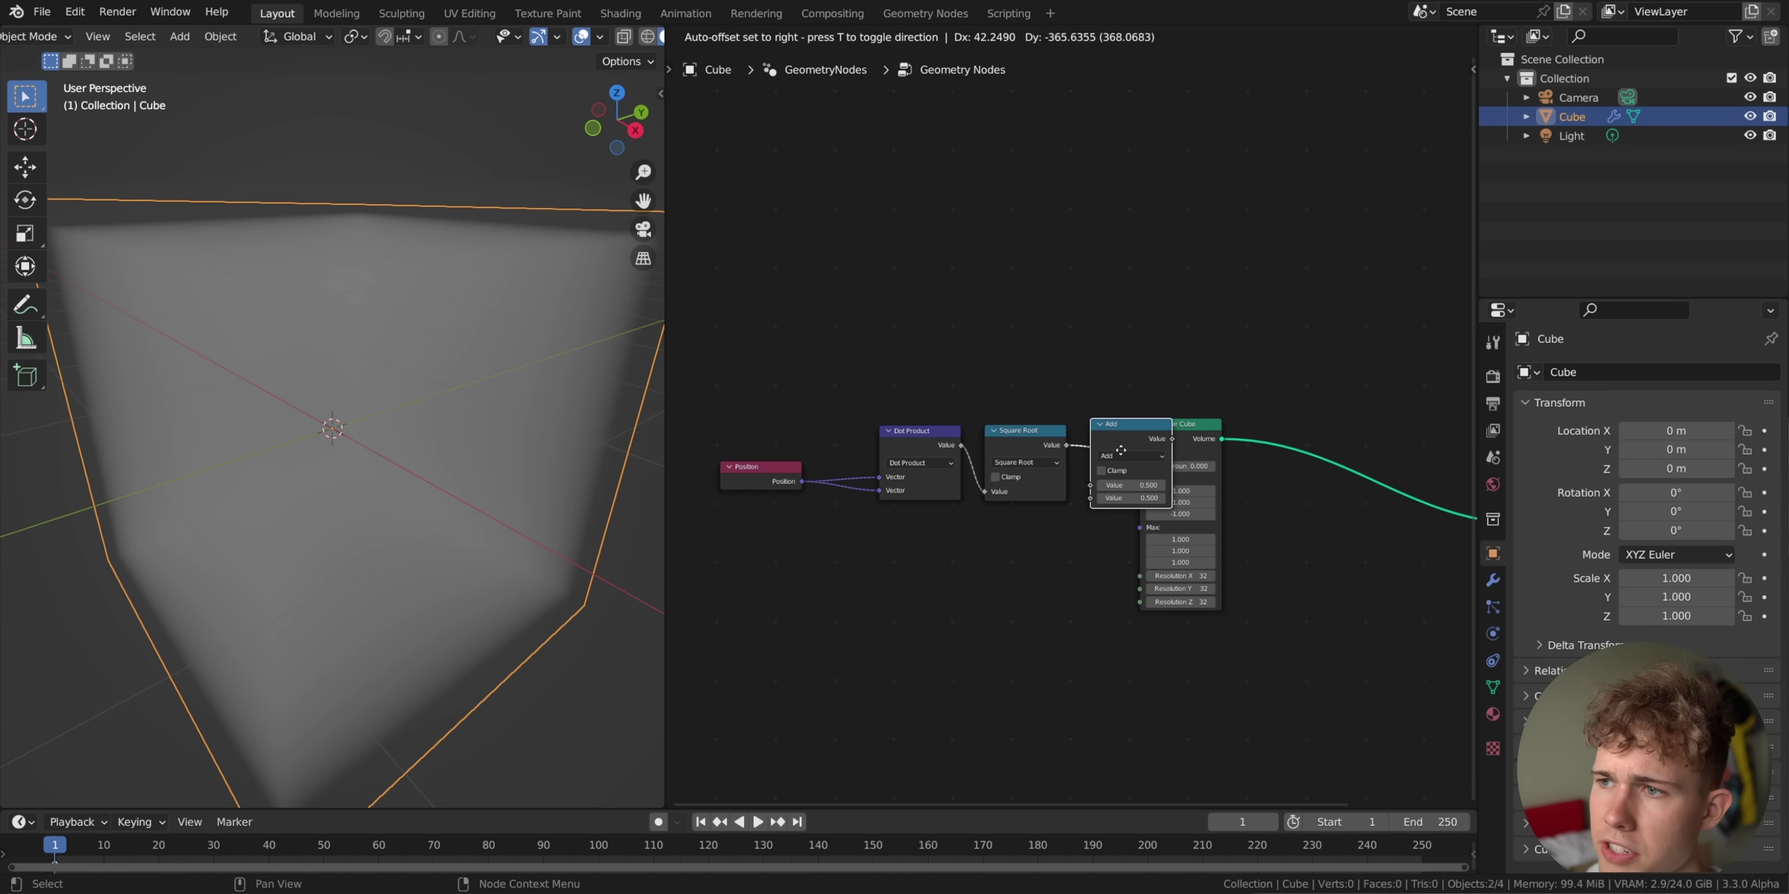
click(1153, 437)
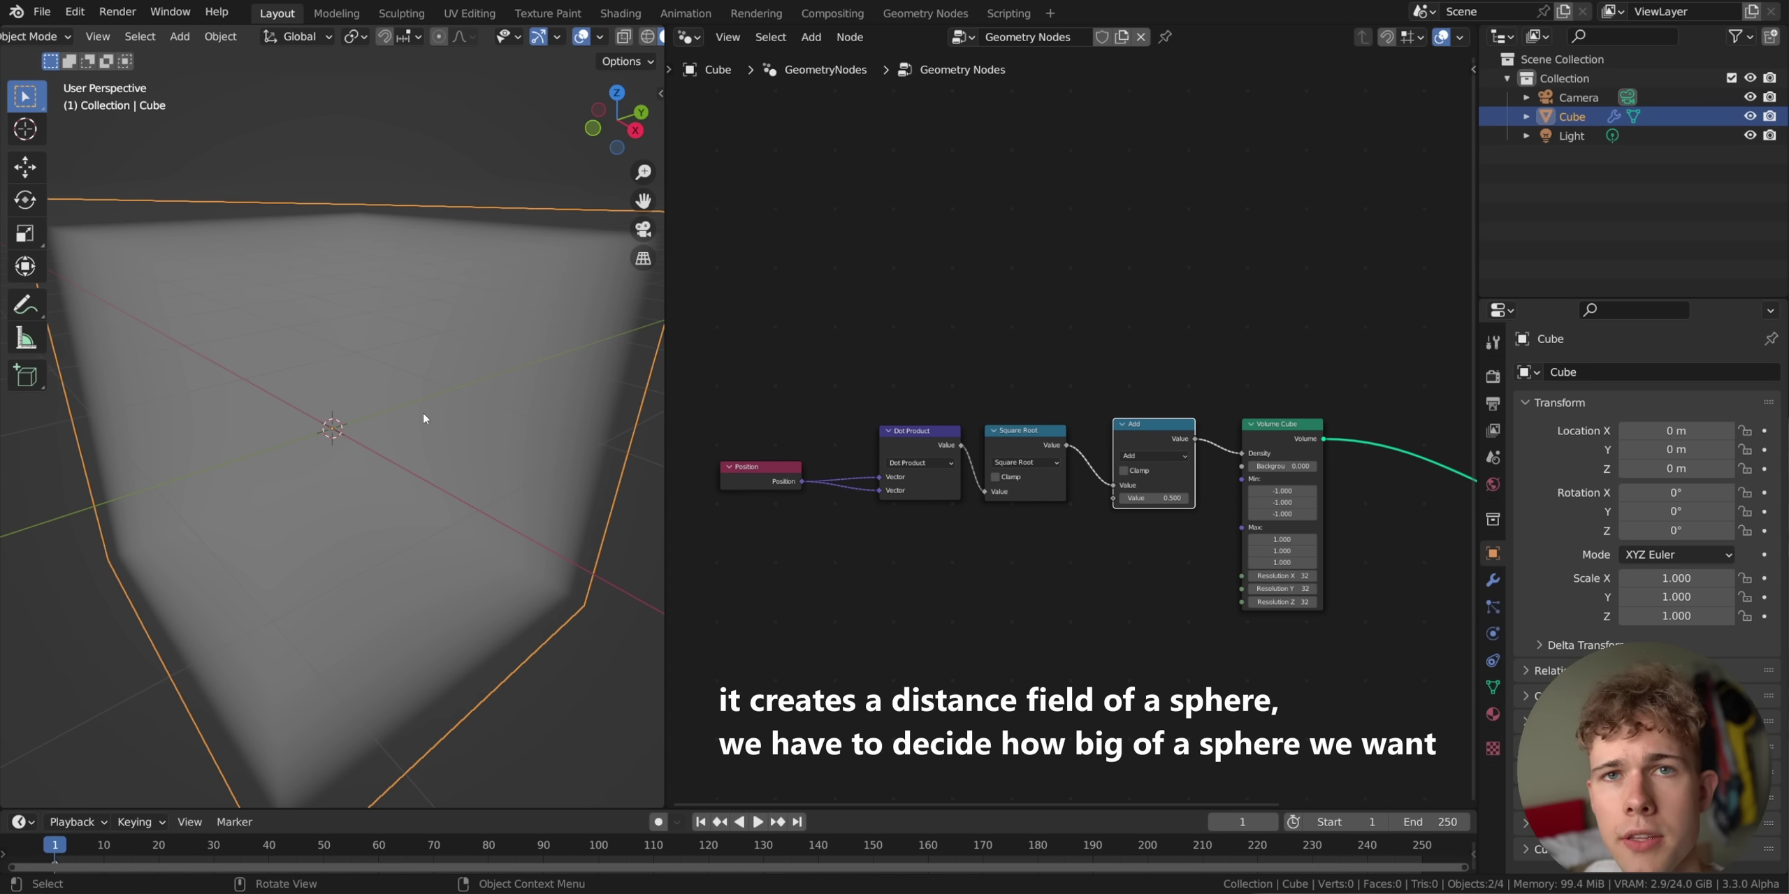
scroll(1084, 496, up, 3)
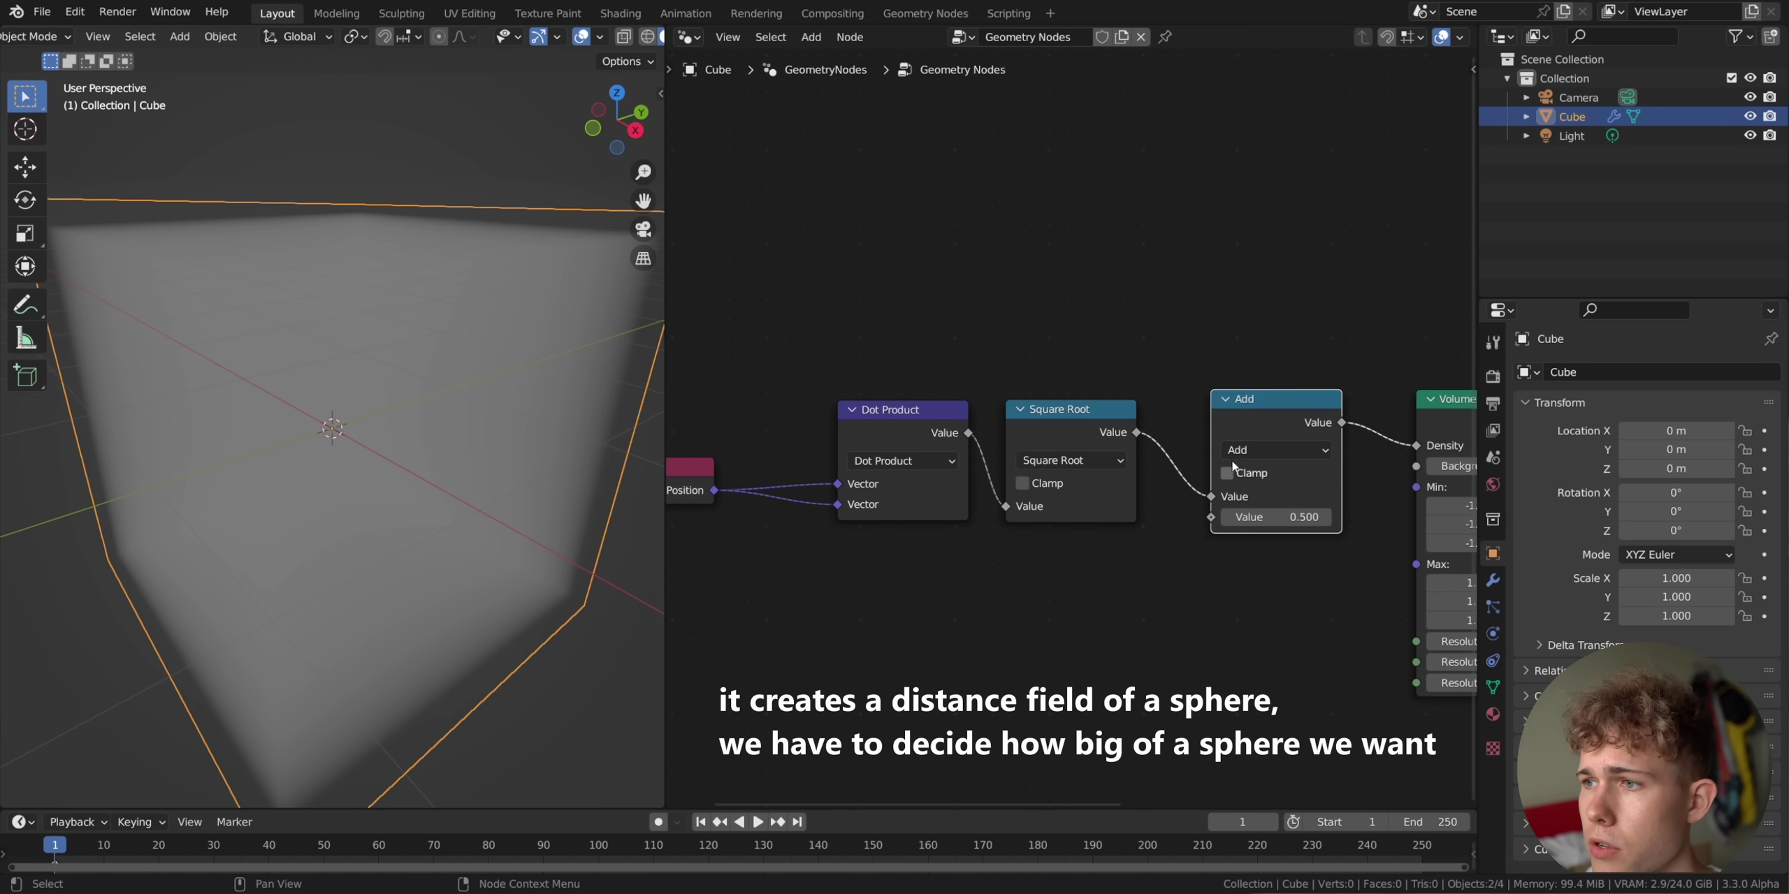
click(1237, 450)
click(925, 546)
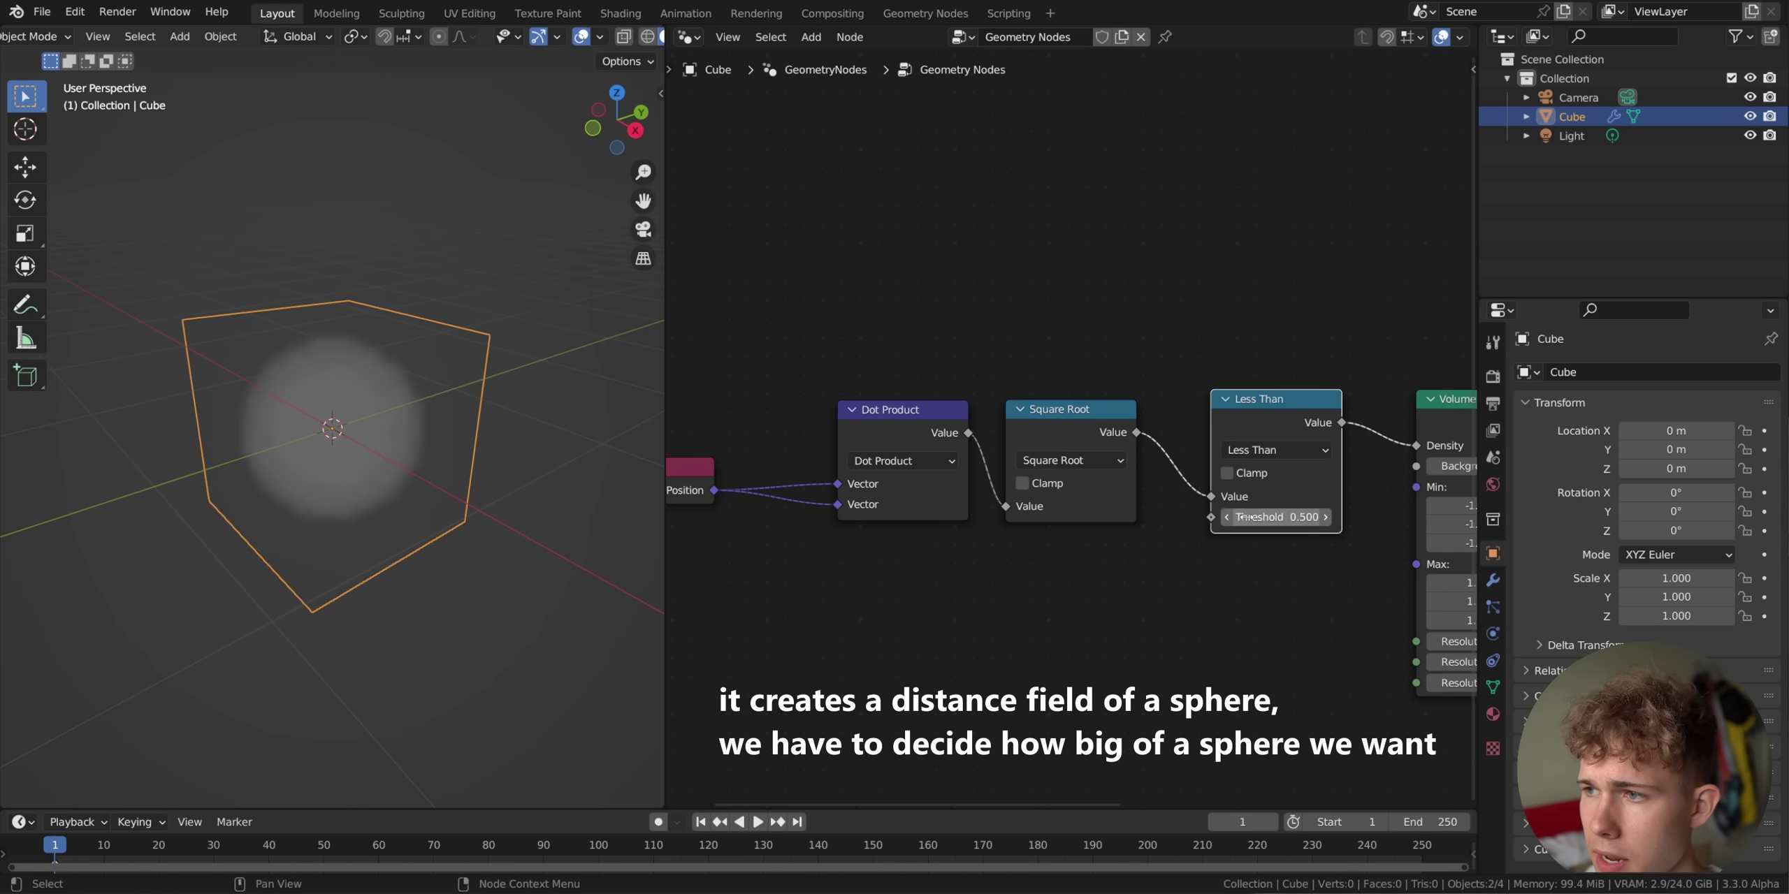
Set the Less Than threshold to 1 and the Volume Cube's X, Y and Z resolution to 128.
scroll(1318, 631, up, 1)
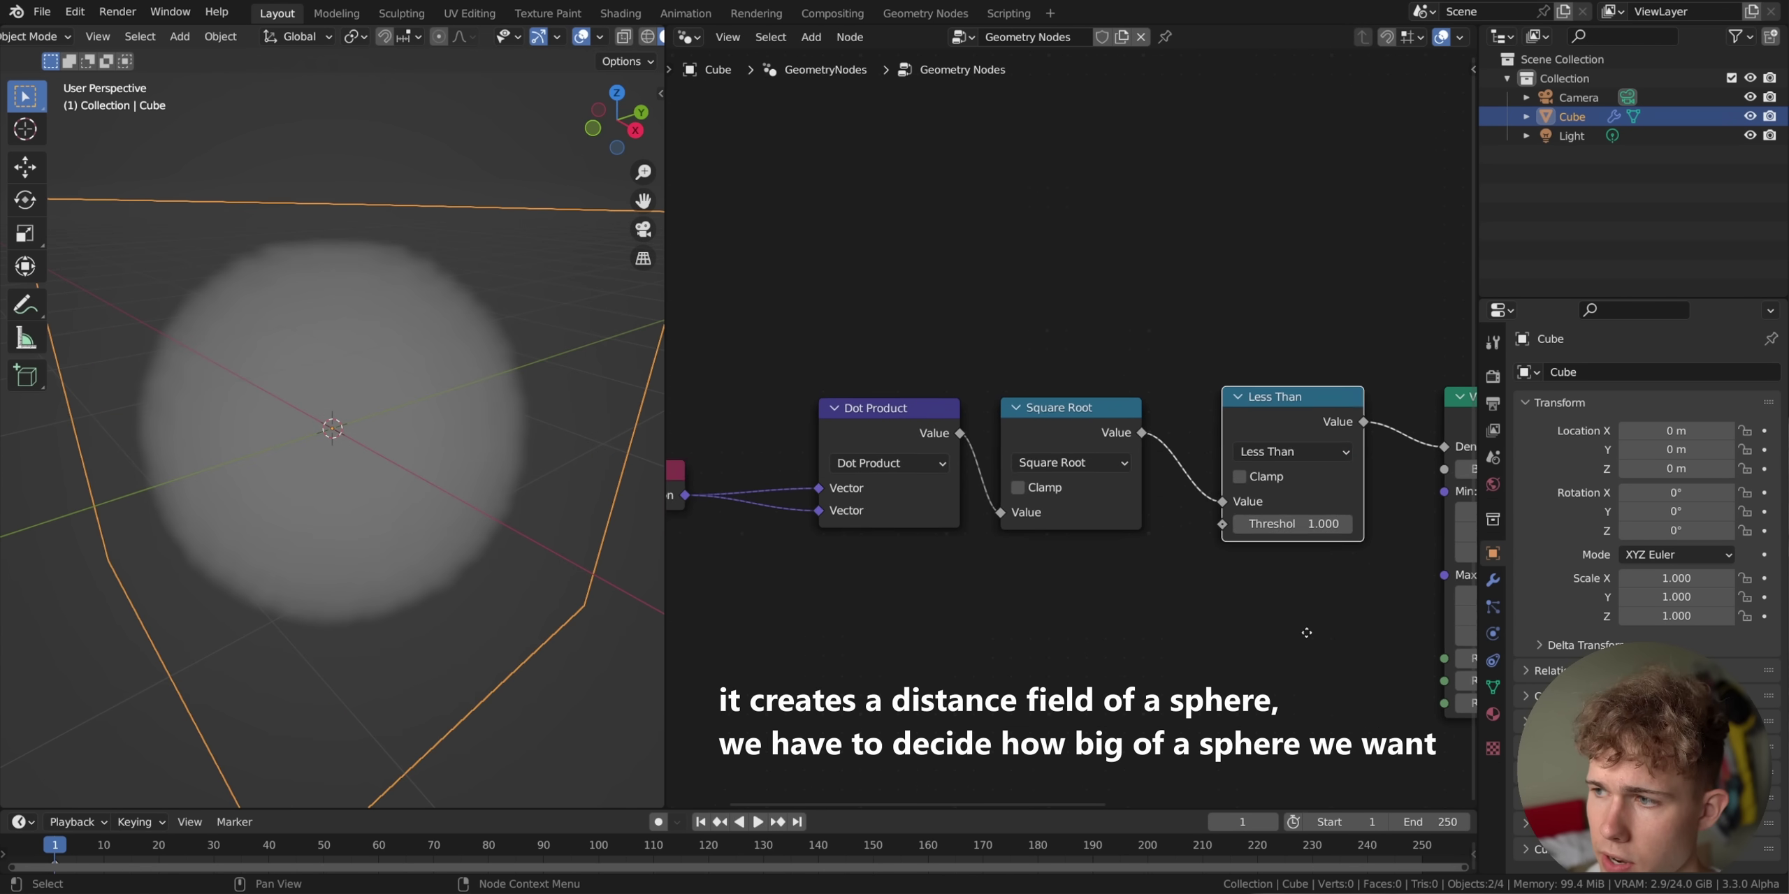
middle_drag(1327, 635, 1249, 626)
middle_drag(1433, 669, 1255, 654)
drag(1258, 631, 1257, 634)
drag(1248, 632, 1248, 676)
text(128)
key(Return)
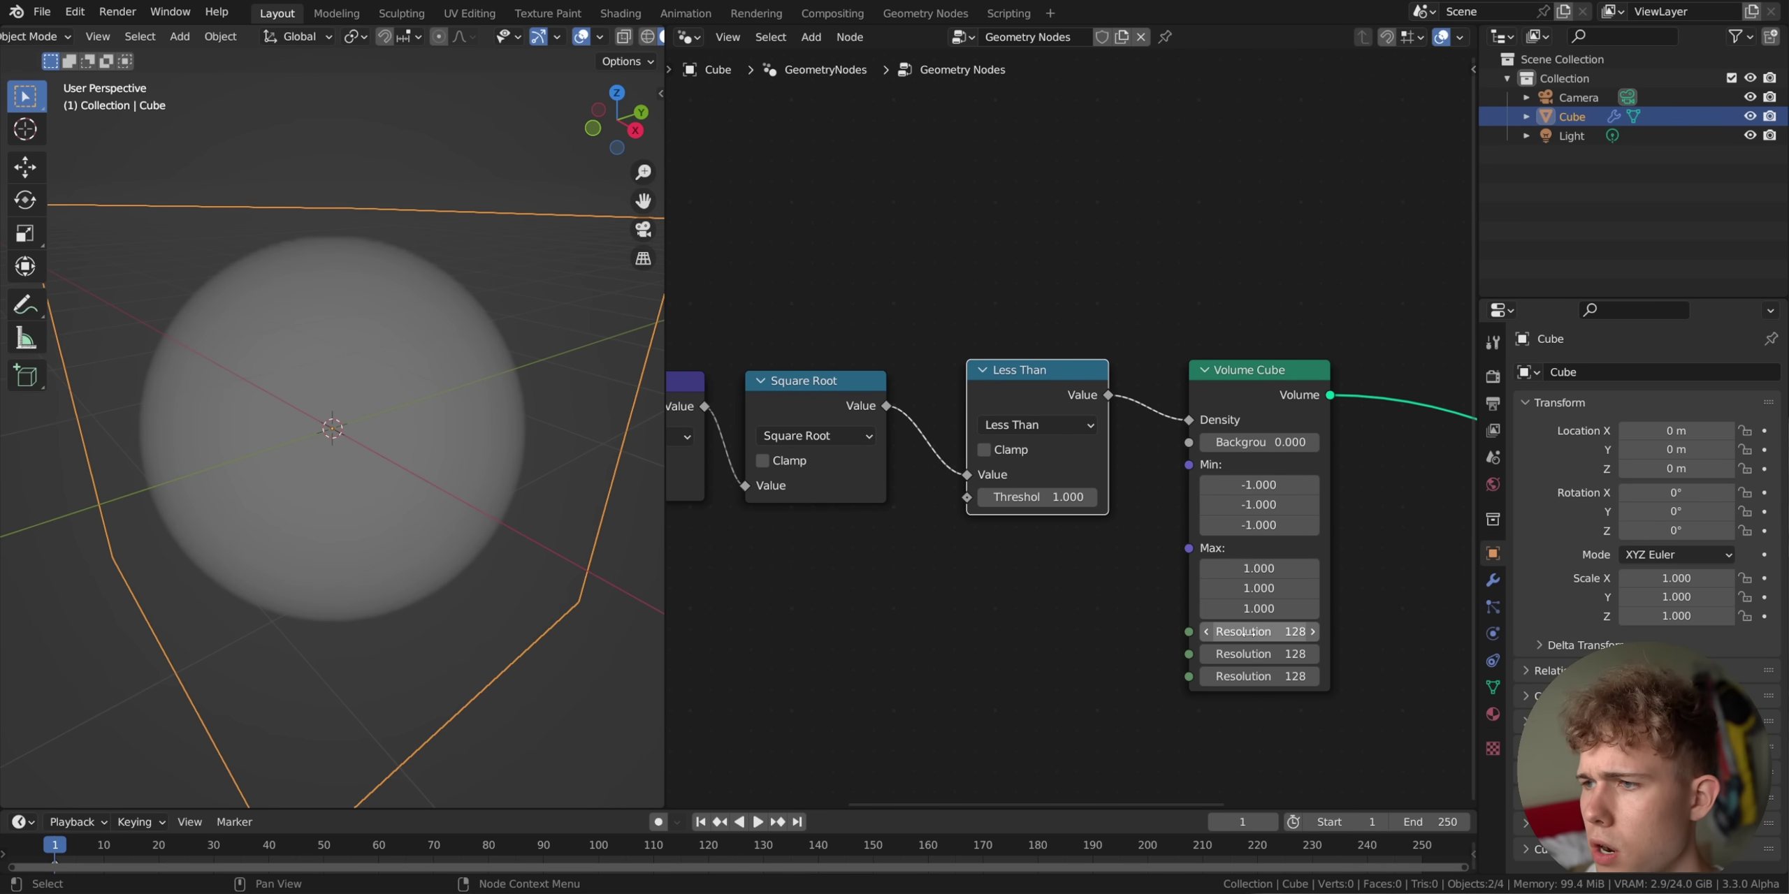
Move the Dot Product and Square Root nodes above the node row and place a duplicate of Dot Product beneath them.
scroll(963, 575, down, 2)
middle_drag(962, 575, 1103, 579)
drag(1199, 428, 1197, 427)
middle_drag(383, 443, 359, 483)
scroll(967, 582, up, 2)
middle_drag(937, 575, 1021, 556)
drag(884, 287, 1197, 545)
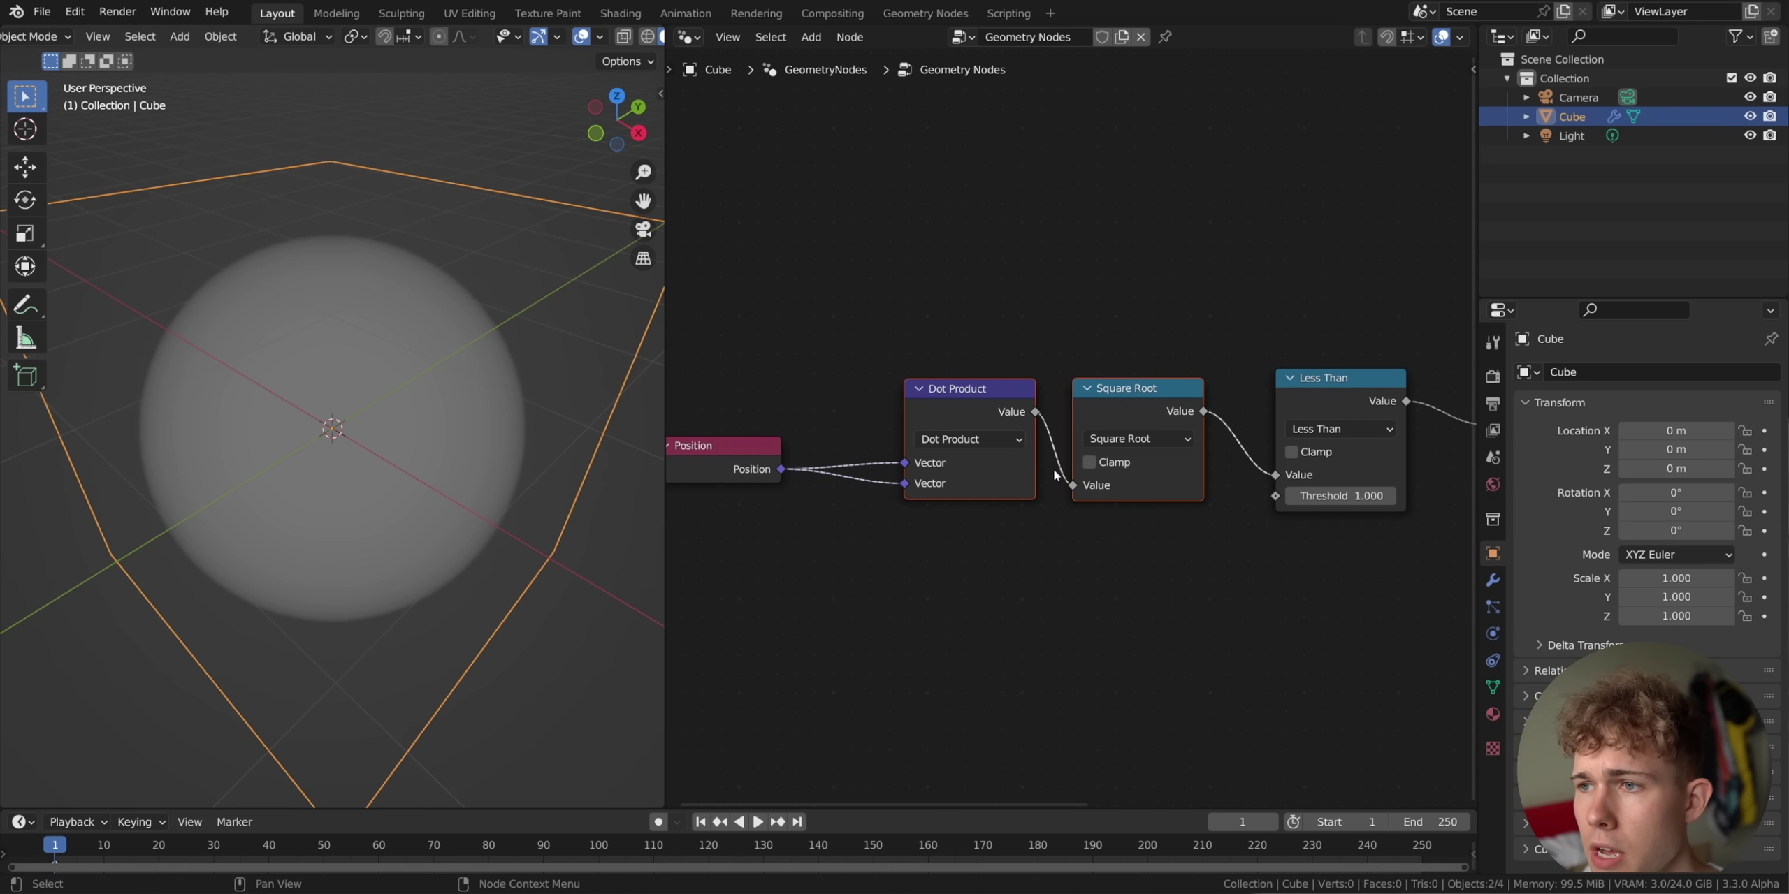
drag(929, 397, 934, 310)
click(936, 314)
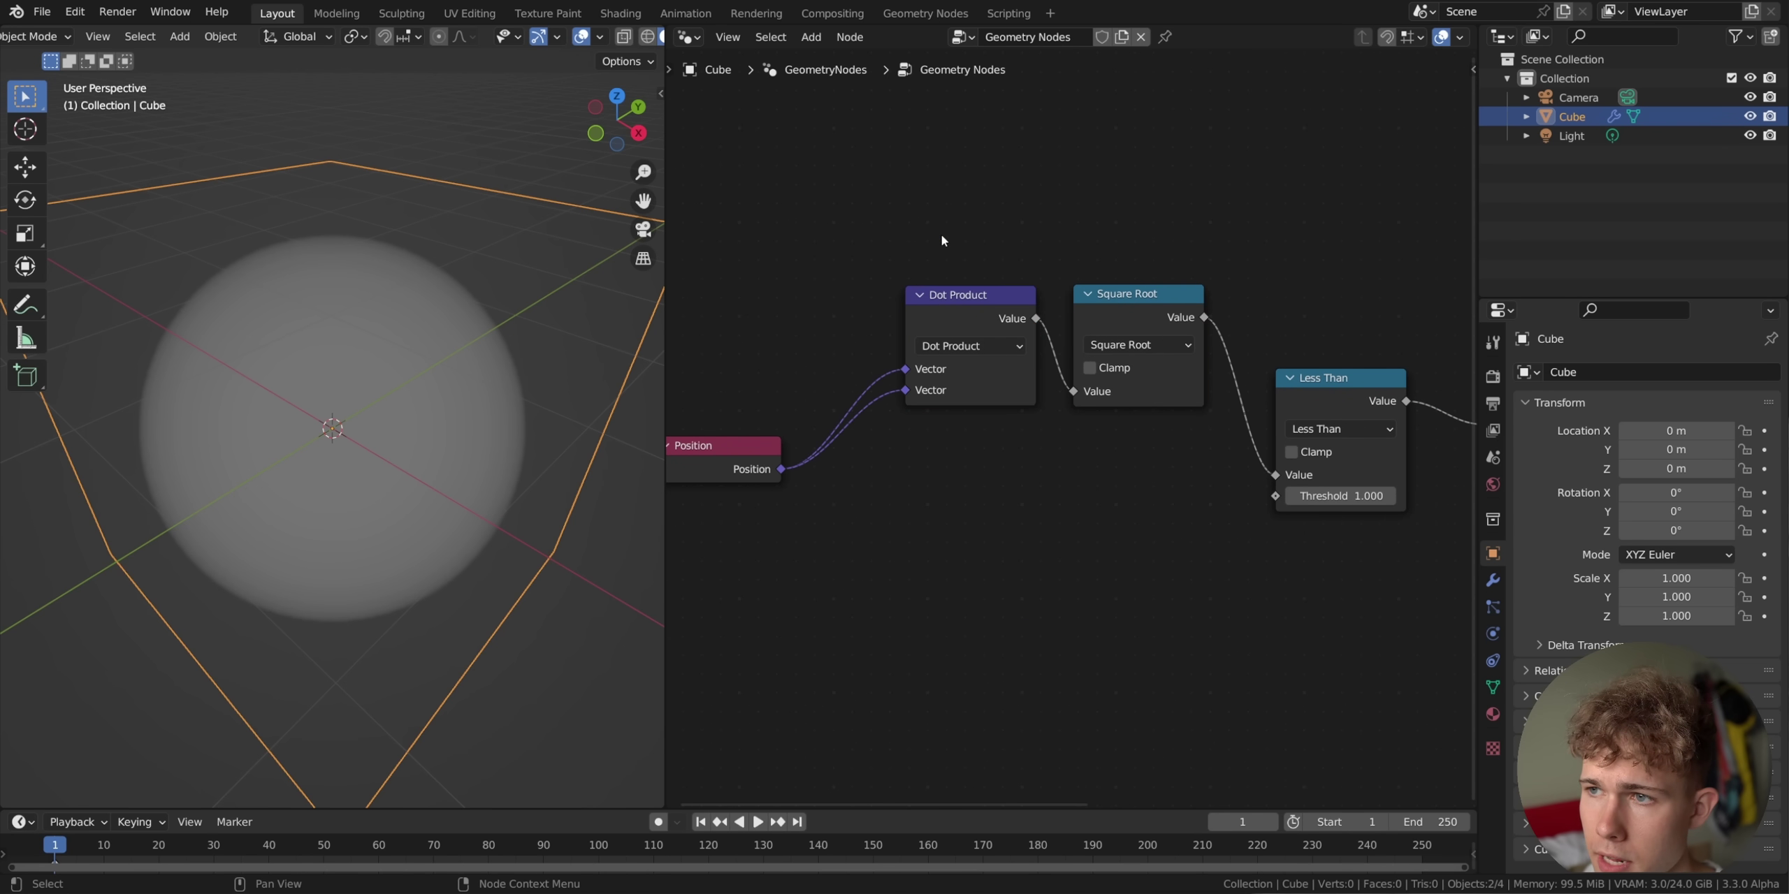
key(shift+d)
click(966, 478)
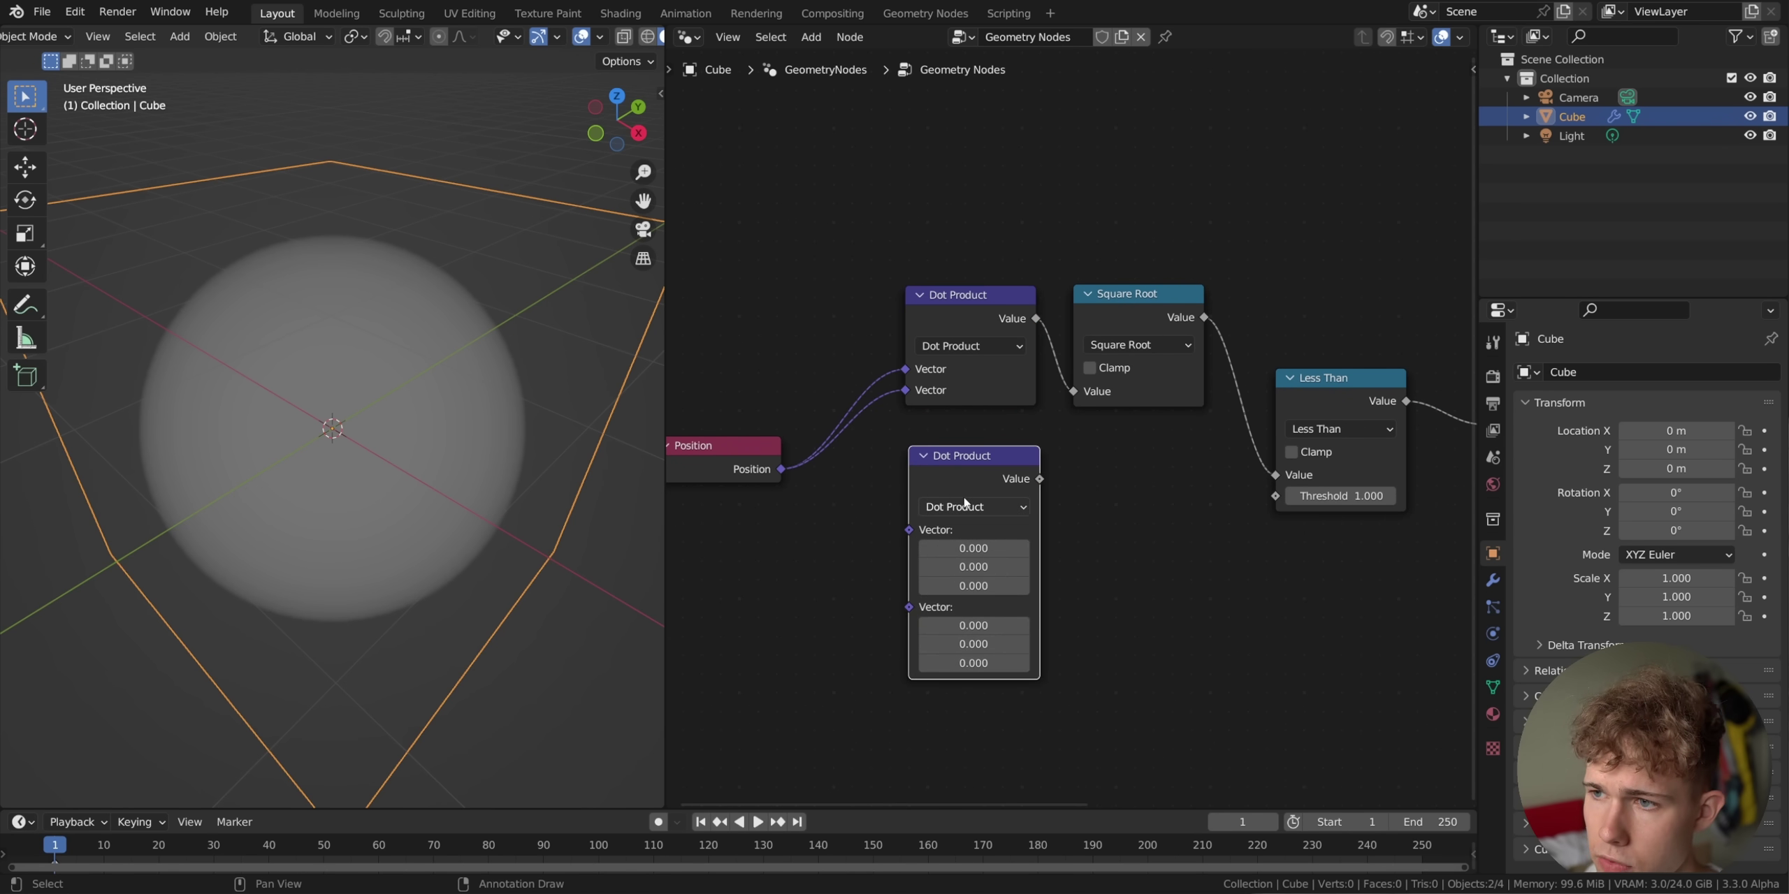
Set the duplicated node to Length and wire it between Position and Less Than in place of Square Root.
click(973, 507)
click(978, 805)
drag(781, 469, 908, 529)
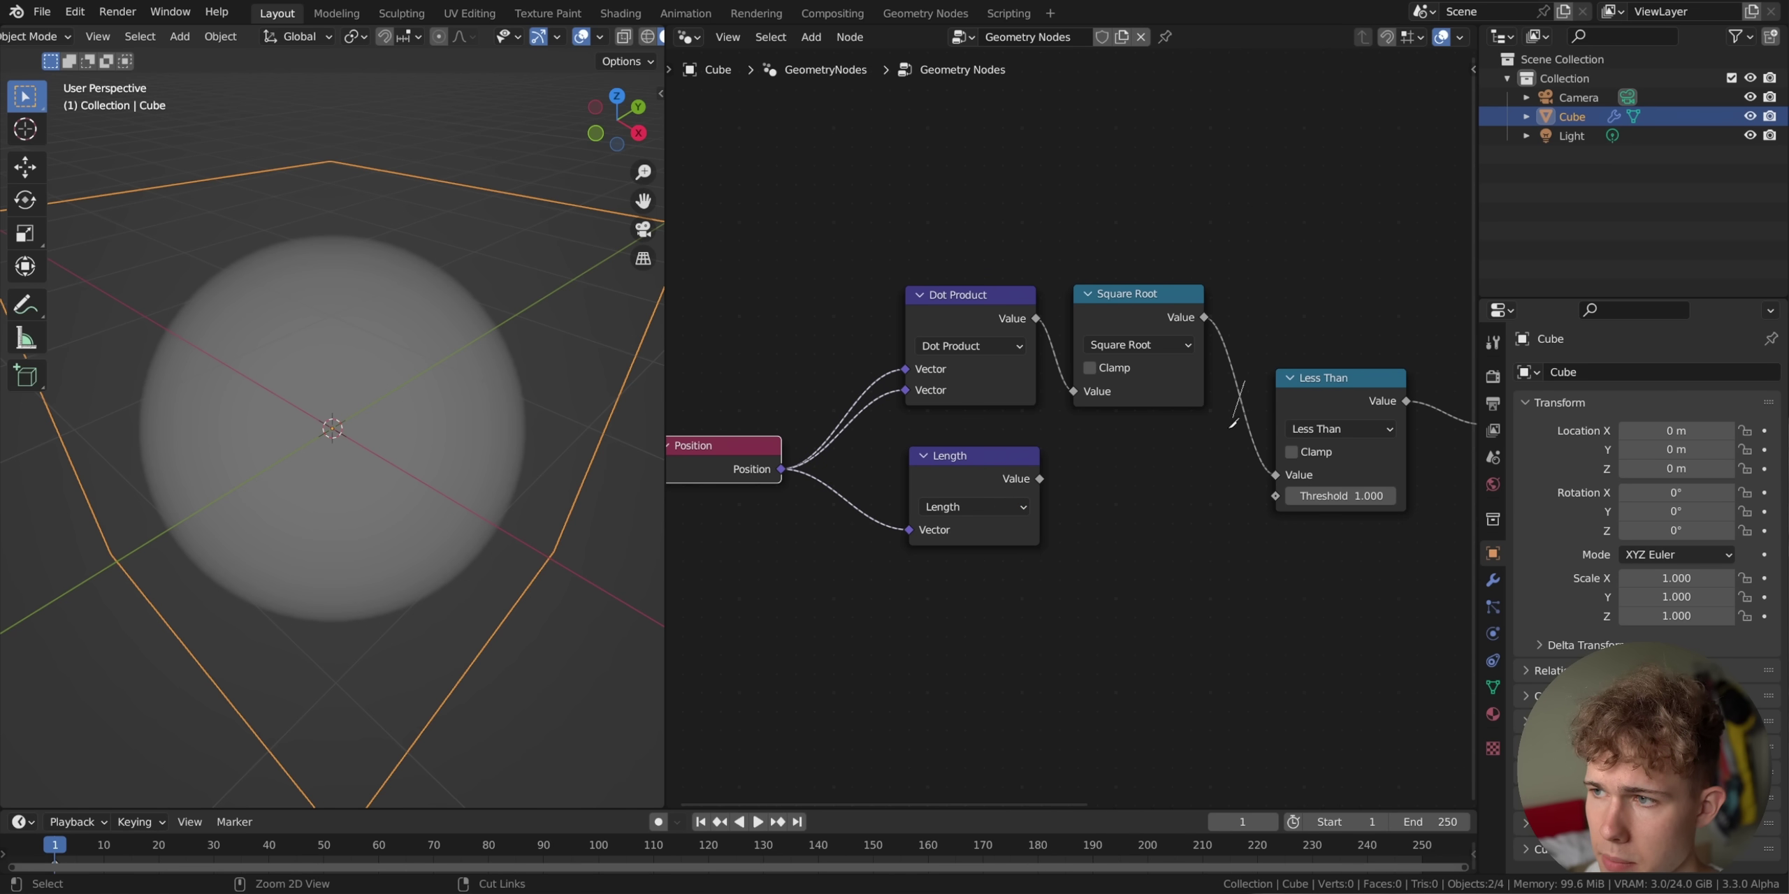
ctrl+right_drag(1245, 389, 1224, 419)
drag(1039, 480, 1286, 475)
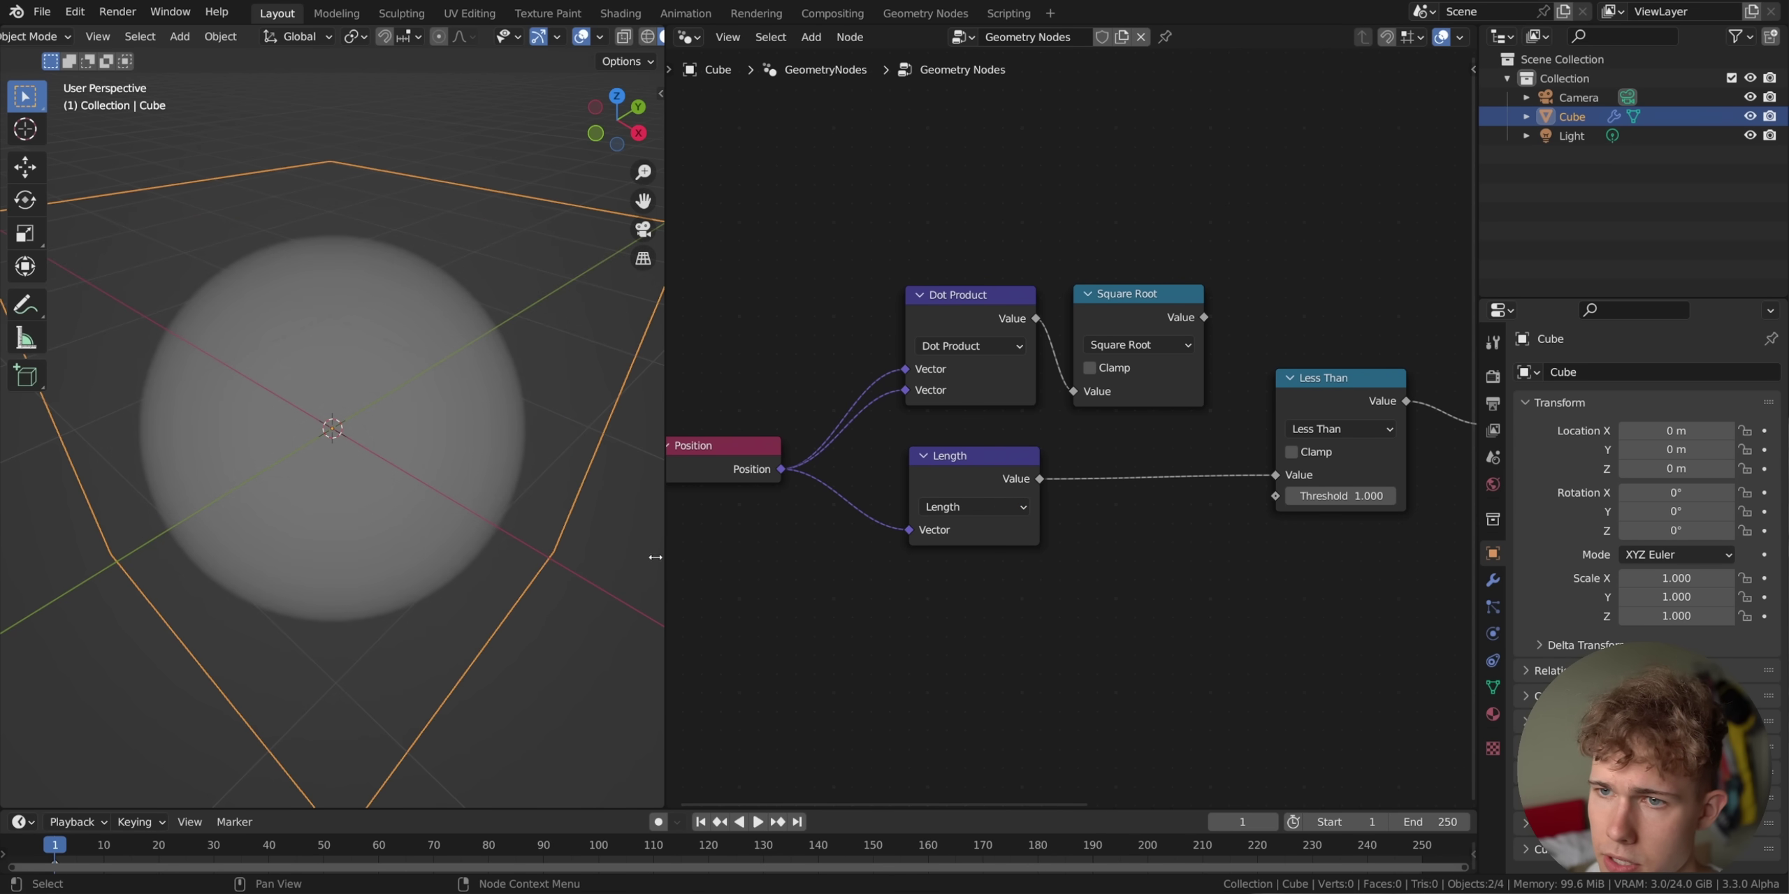
Delete the Dot Product and Square Root nodes and leave Length's value connected to Less Than's Value input.
drag(1203, 318, 1275, 475)
drag(1040, 479, 1275, 495)
drag(826, 248, 1120, 360)
key(ctrl+x)
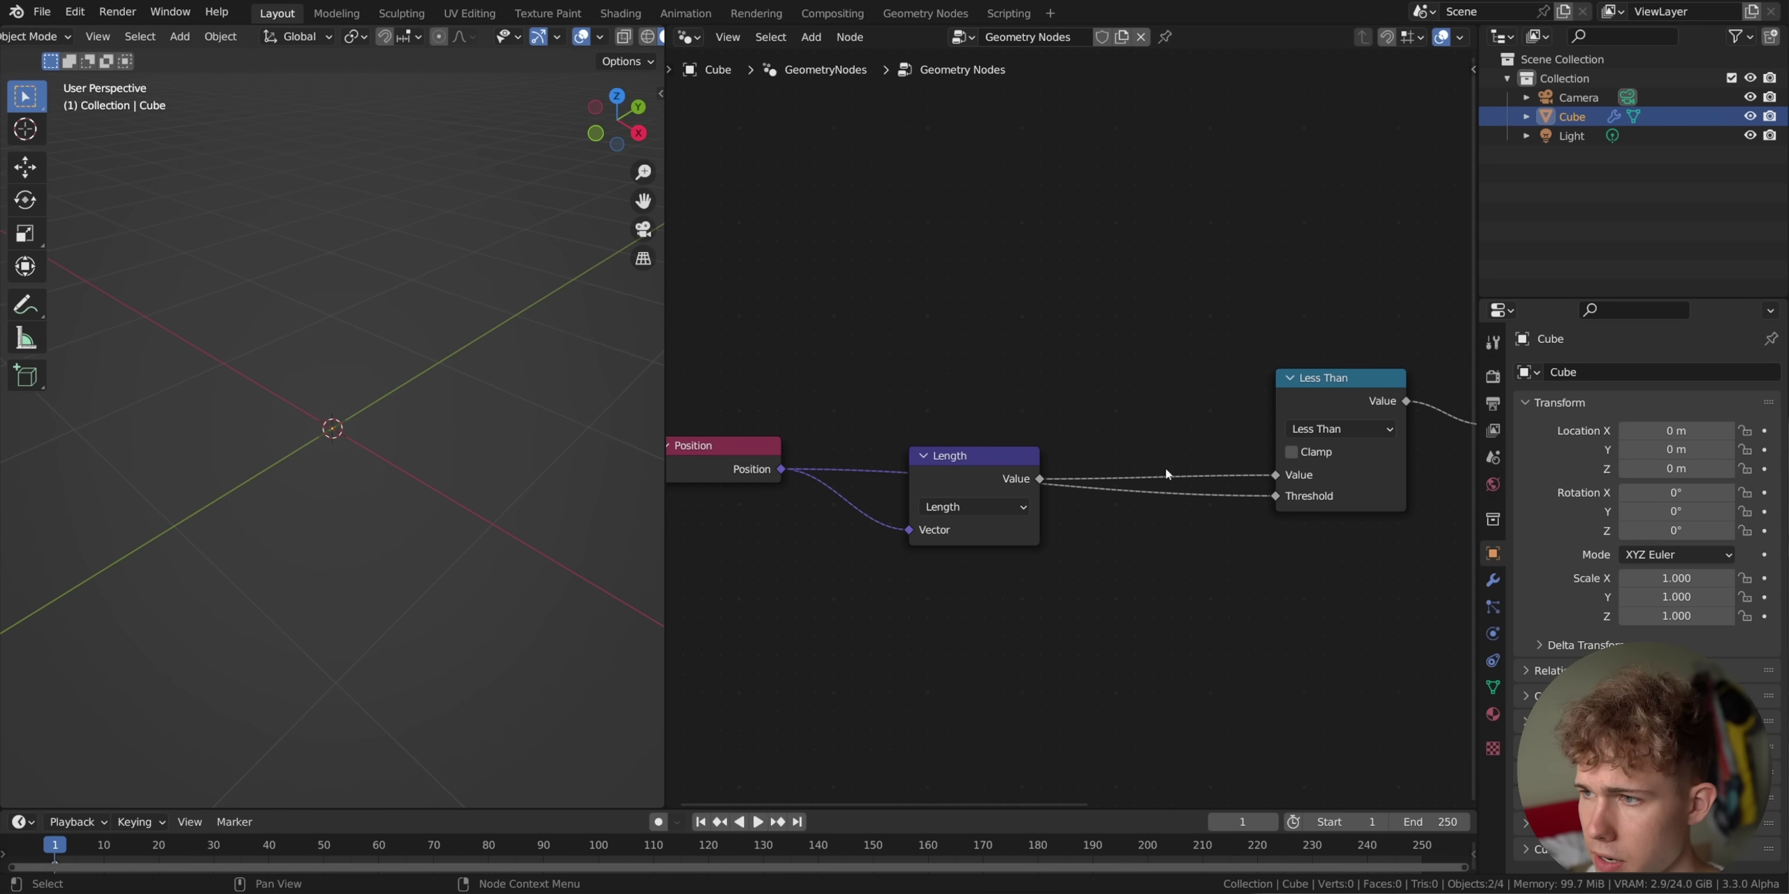
drag(1275, 495, 1275, 475)
Raise the Length node above the row and shift the Position node further away from it.
drag(1003, 474, 985, 317)
scroll(945, 357, down, 2)
drag(831, 446, 787, 450)
Put the Length node in a frame and label the frame wr.
drag(882, 267, 1062, 413)
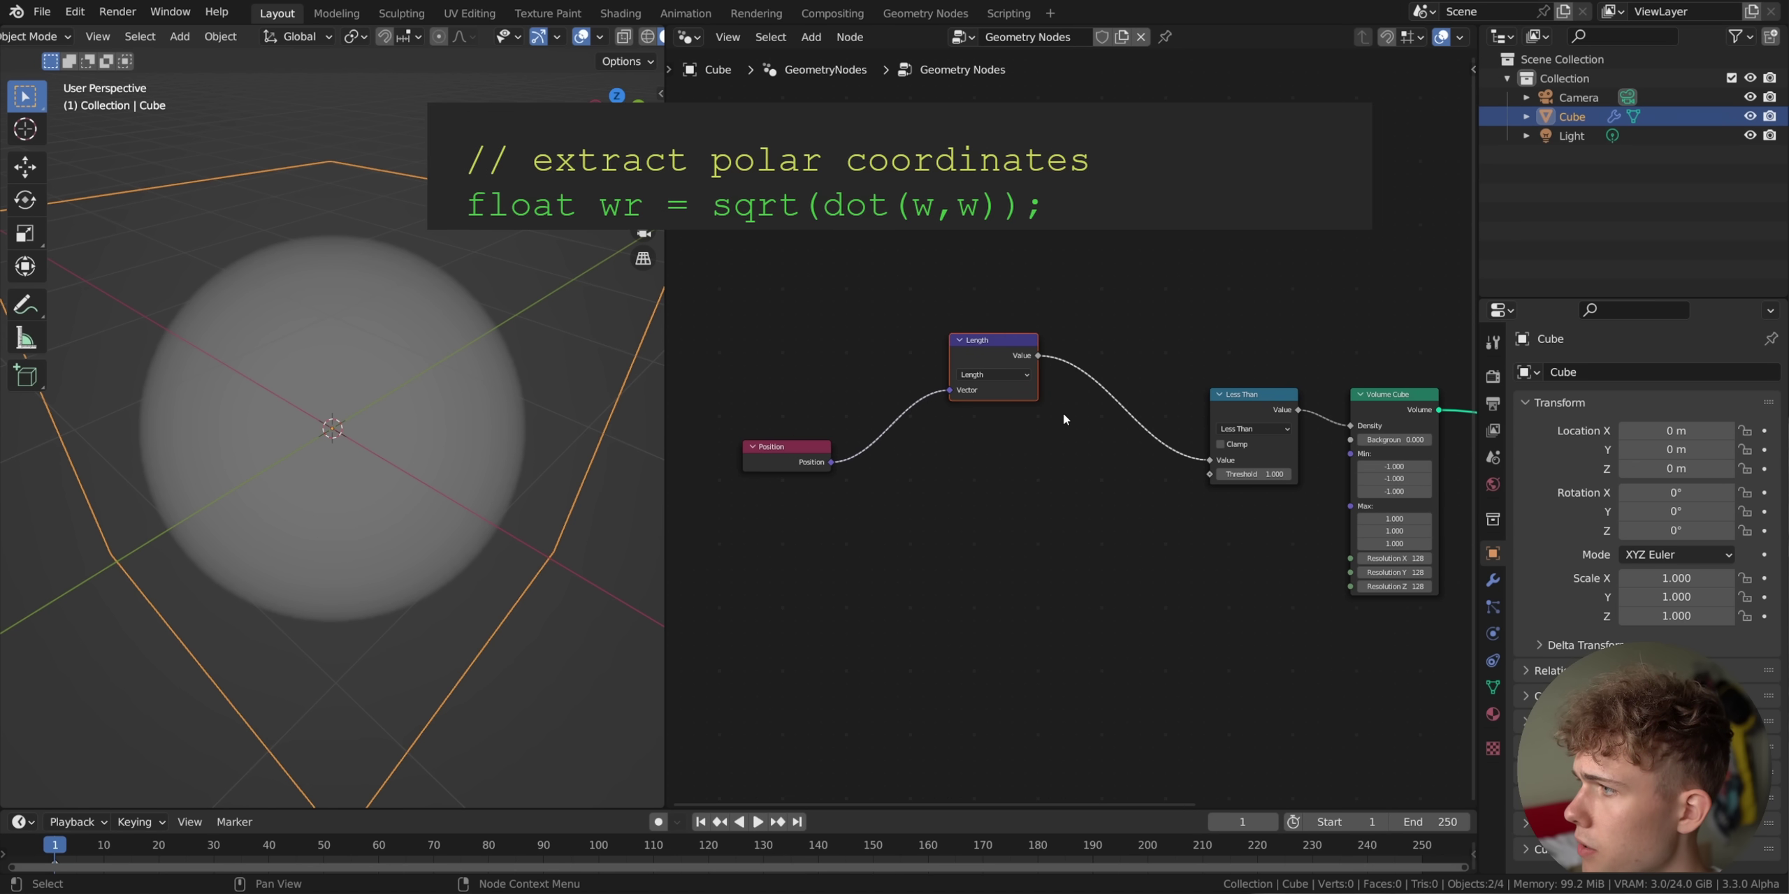
key(ctrl+j)
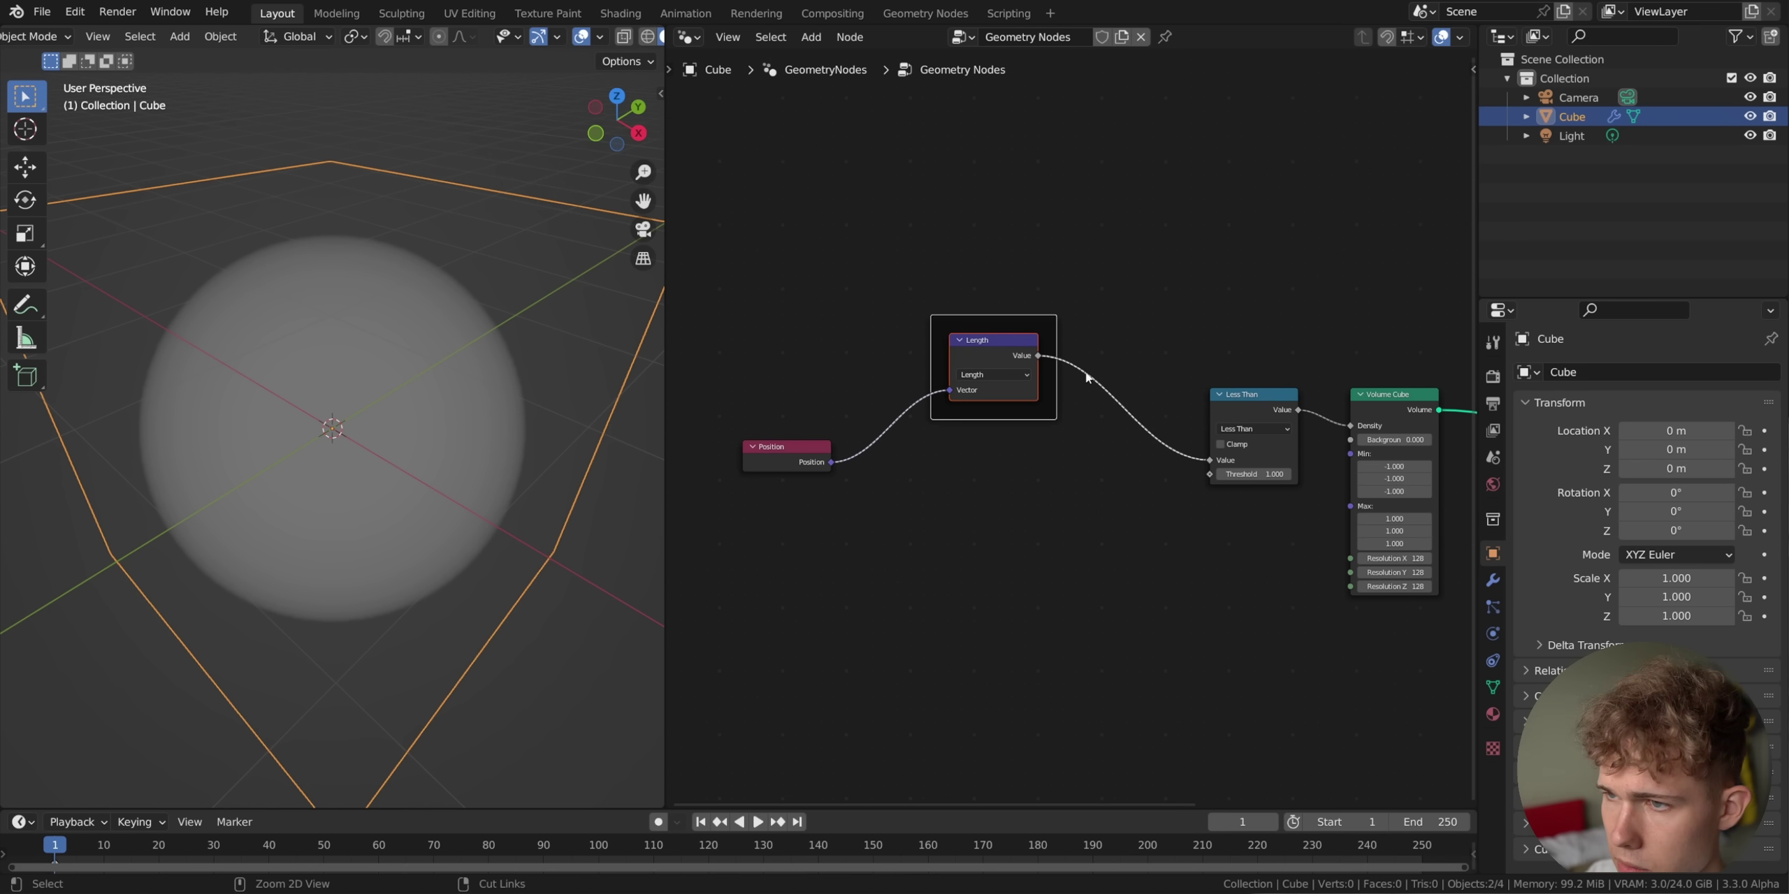
key(F2)
text(wr)
key(Return)
Move the wr frame and the Position node away from Less Than to make room between them.
scroll(1074, 419, down, 2)
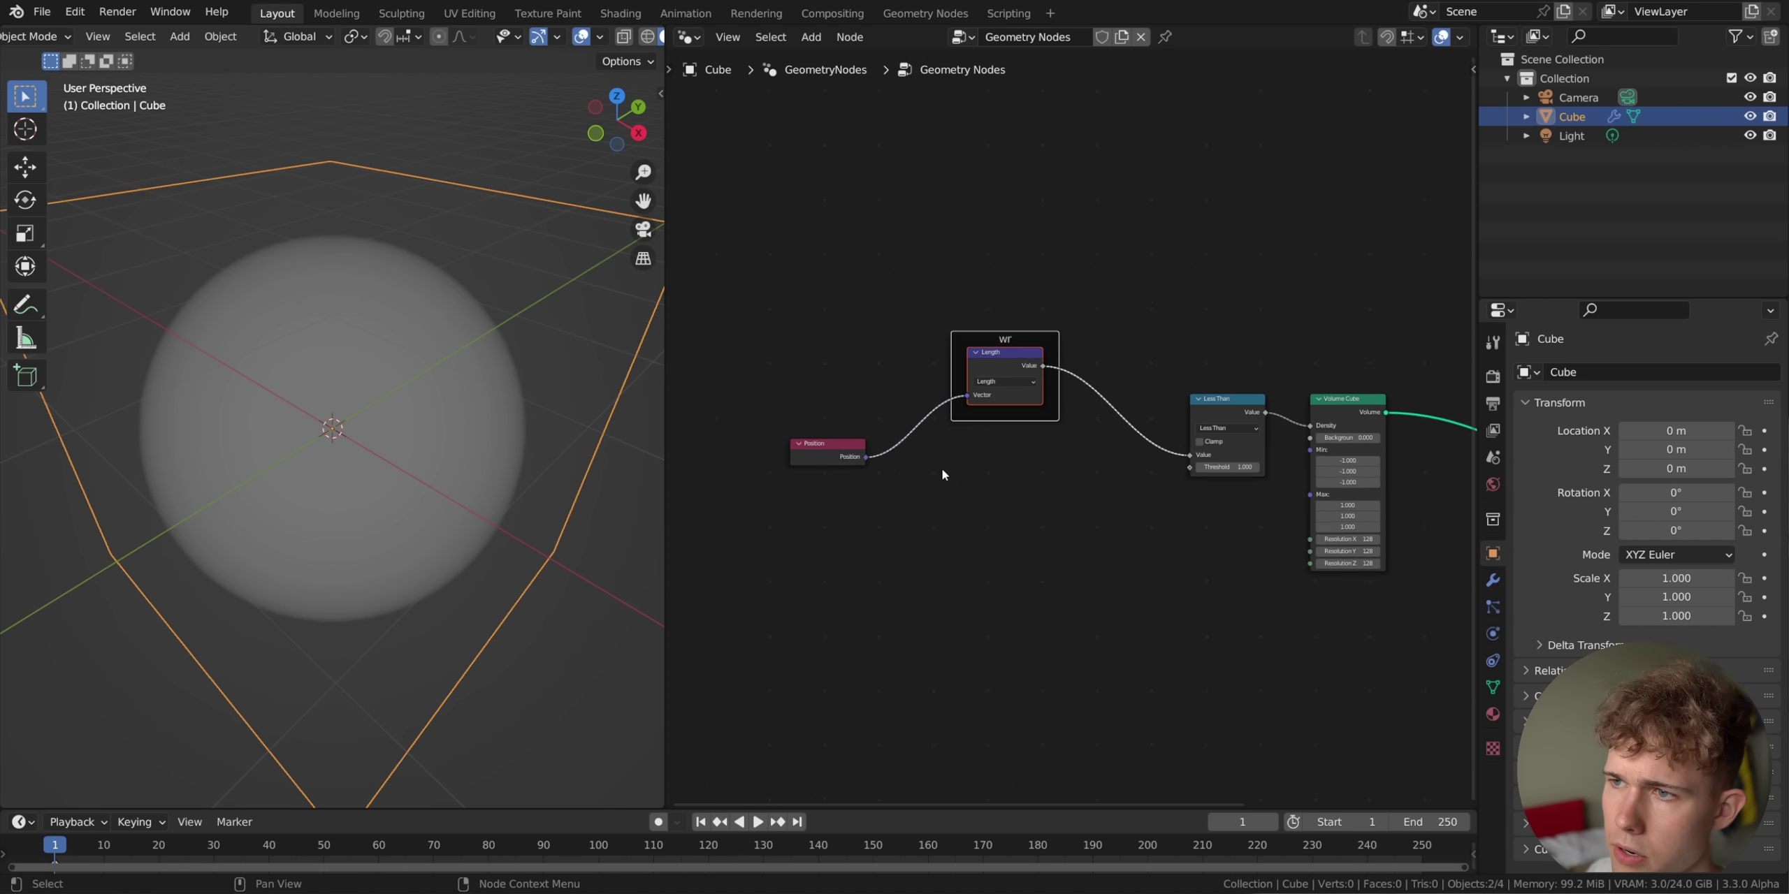
middle_drag(961, 478, 1070, 549)
scroll(1070, 549, up, 2)
drag(846, 264, 1224, 659)
drag(1135, 388, 995, 393)
scroll(995, 394, up, 1)
middle_drag(859, 293, 938, 268)
scroll(938, 267, up, 1)
click(874, 281)
drag(1031, 342, 983, 357)
click(949, 312)
middle_drag(875, 382, 901, 376)
drag(767, 519, 786, 511)
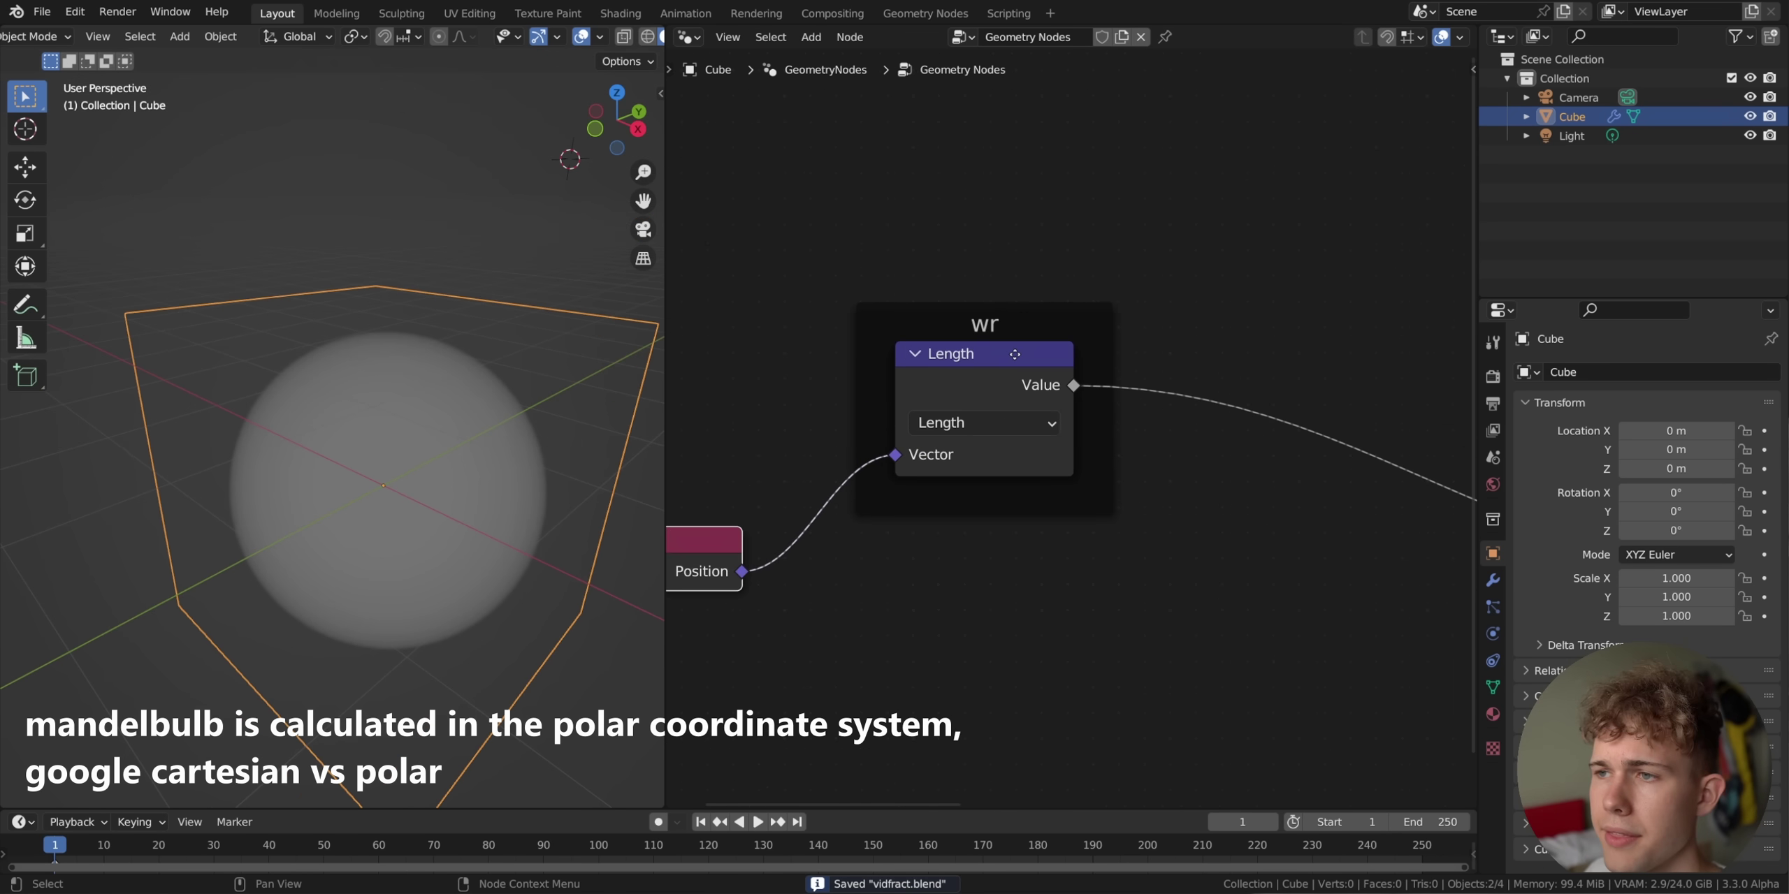
Add a Math node in the free space below the link from Length to Less Than.
scroll(998, 324, down, 4)
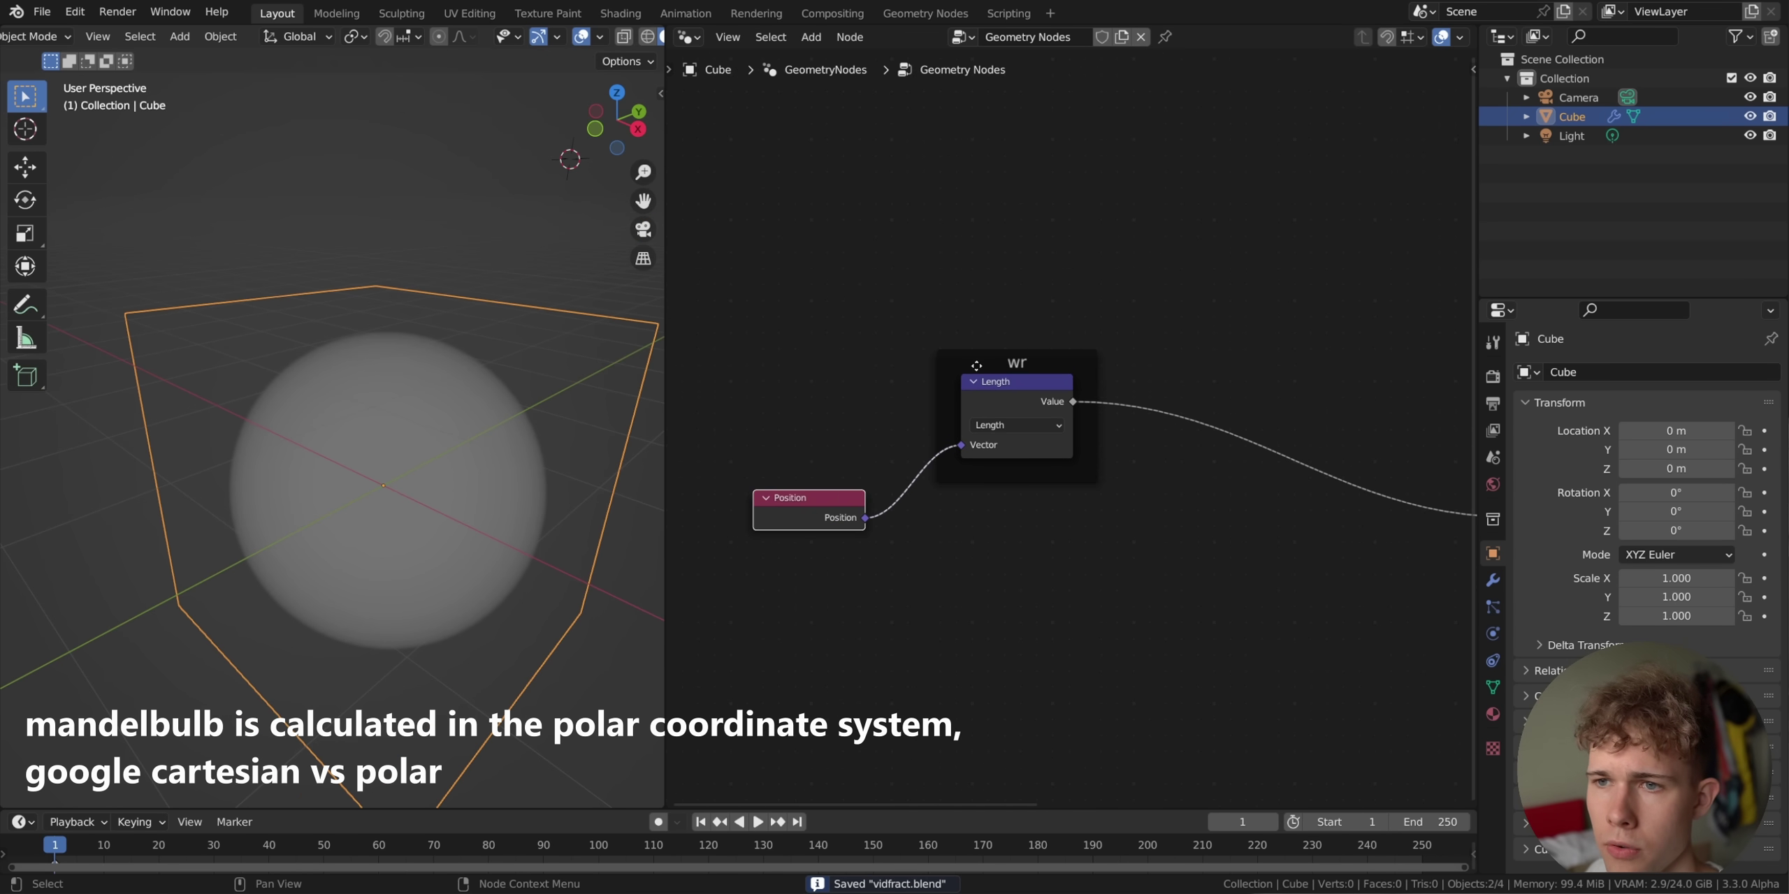
middle_drag(1030, 498, 978, 468)
key(shift+a)
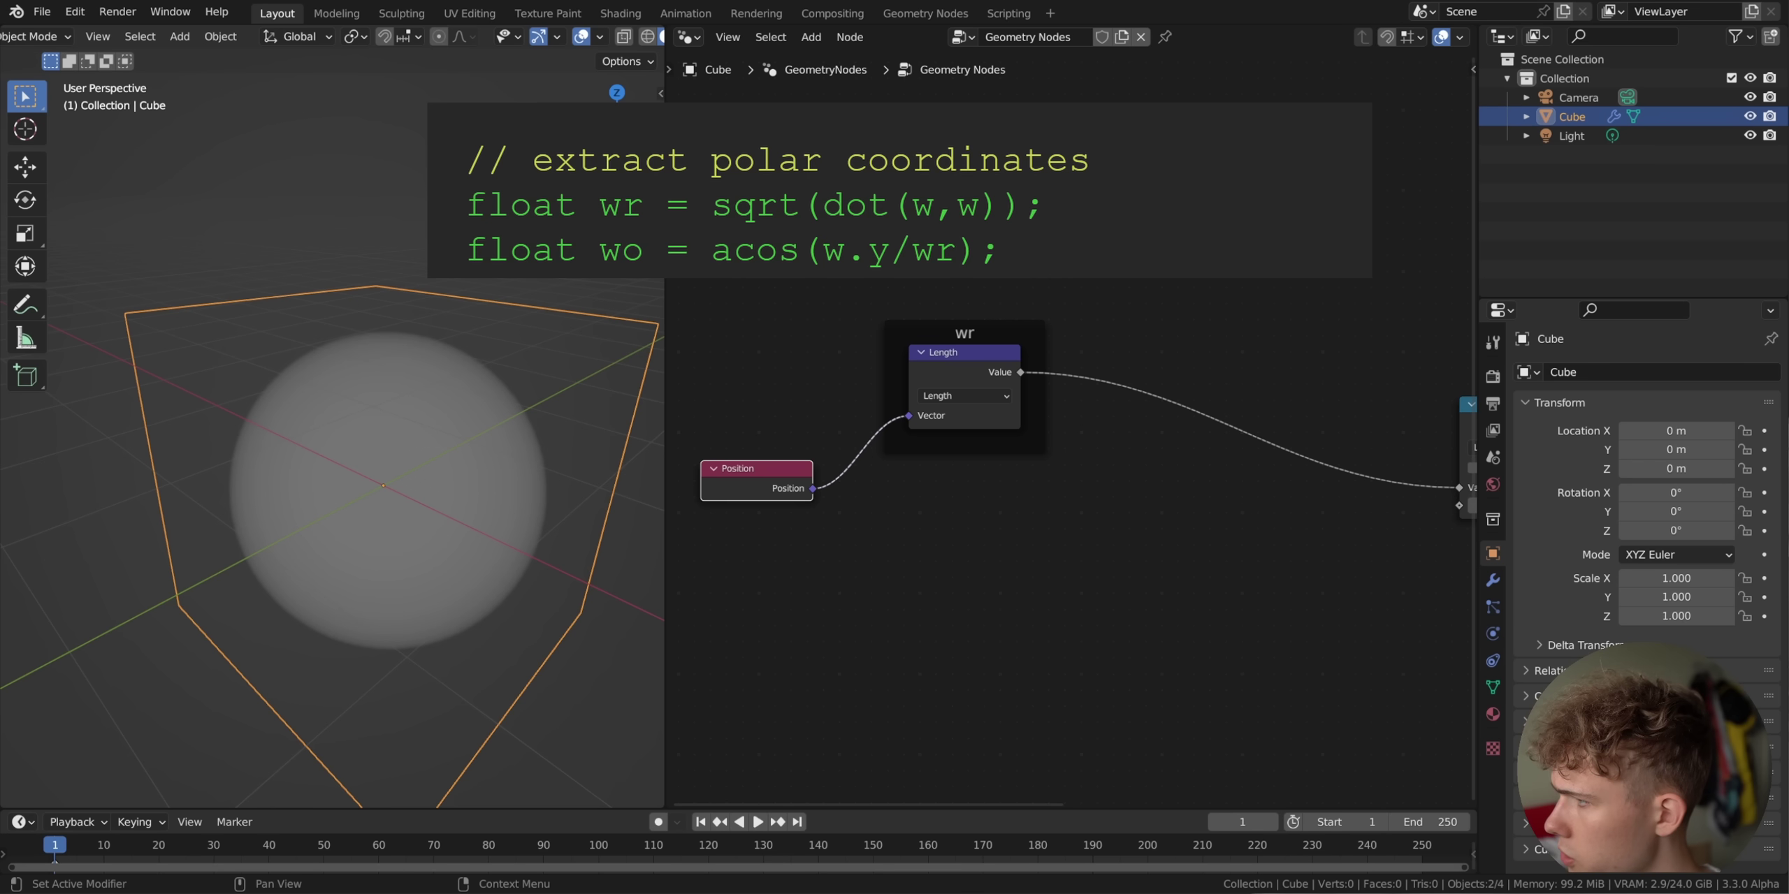
click(1164, 502)
key(shift+a)
click(1069, 314)
text(math)
click(1117, 331)
click(1190, 522)
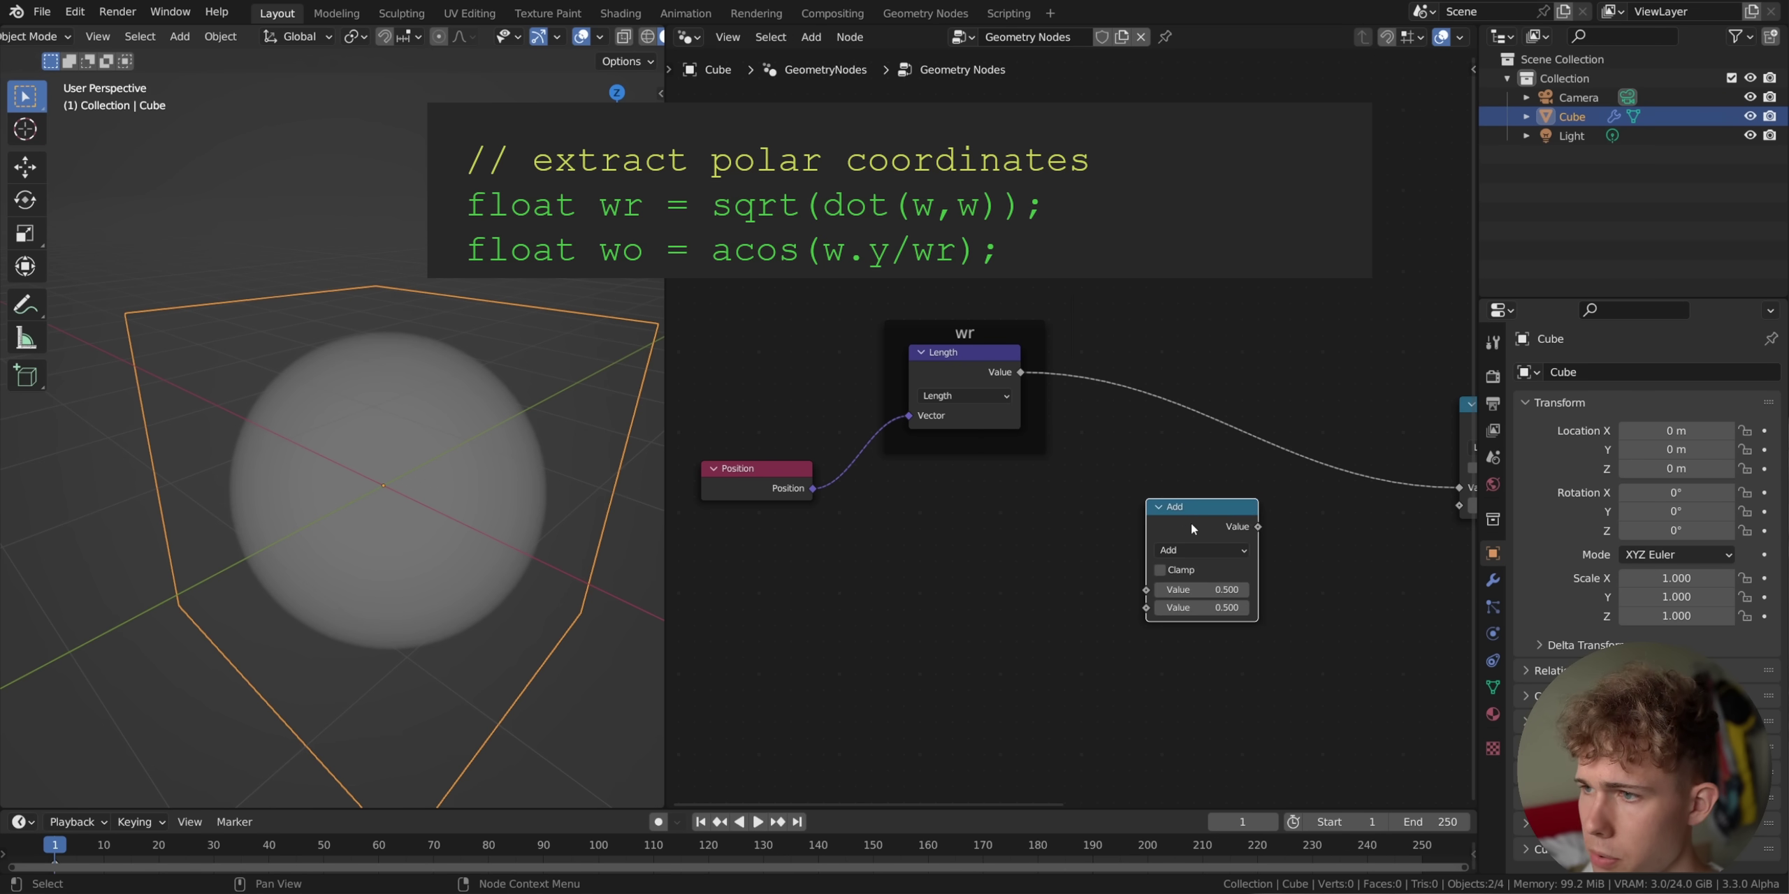
Set the new Math node's operation to Arccosine and shift it closer to Less Than.
click(1199, 548)
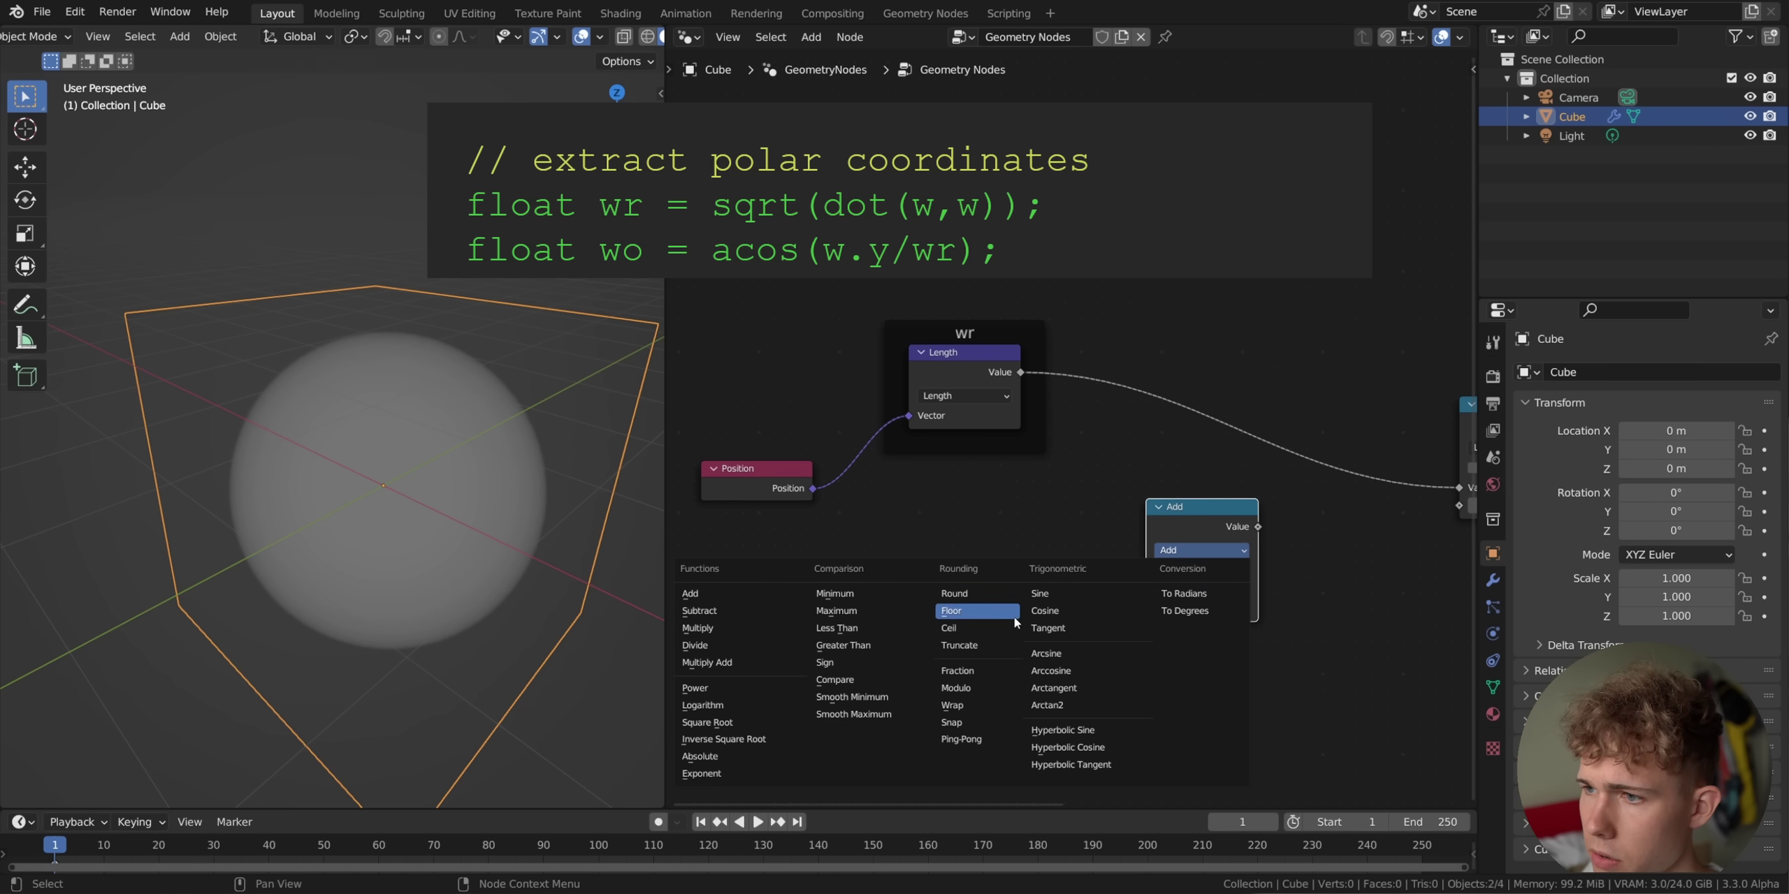
click(1065, 673)
drag(1200, 527, 1217, 552)
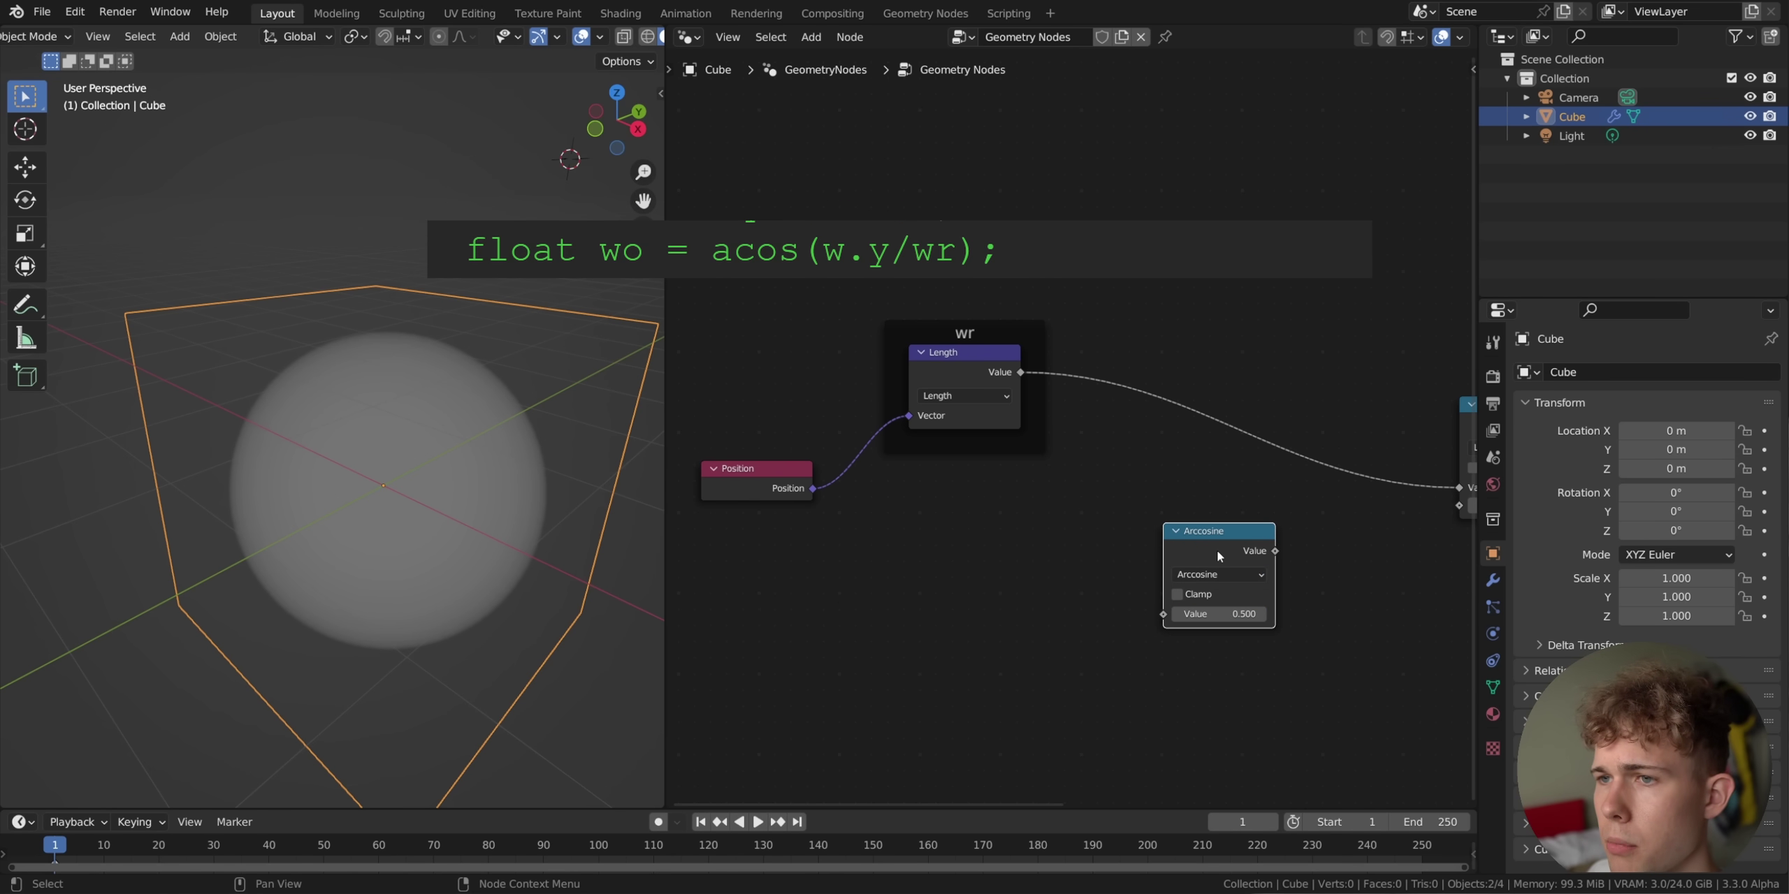
drag(1217, 552, 1263, 537)
Add a Separate XYZ node below the wr frame with Position connected to its Vector, and save the file.
key(shift+a)
click(1076, 490)
text(separ)
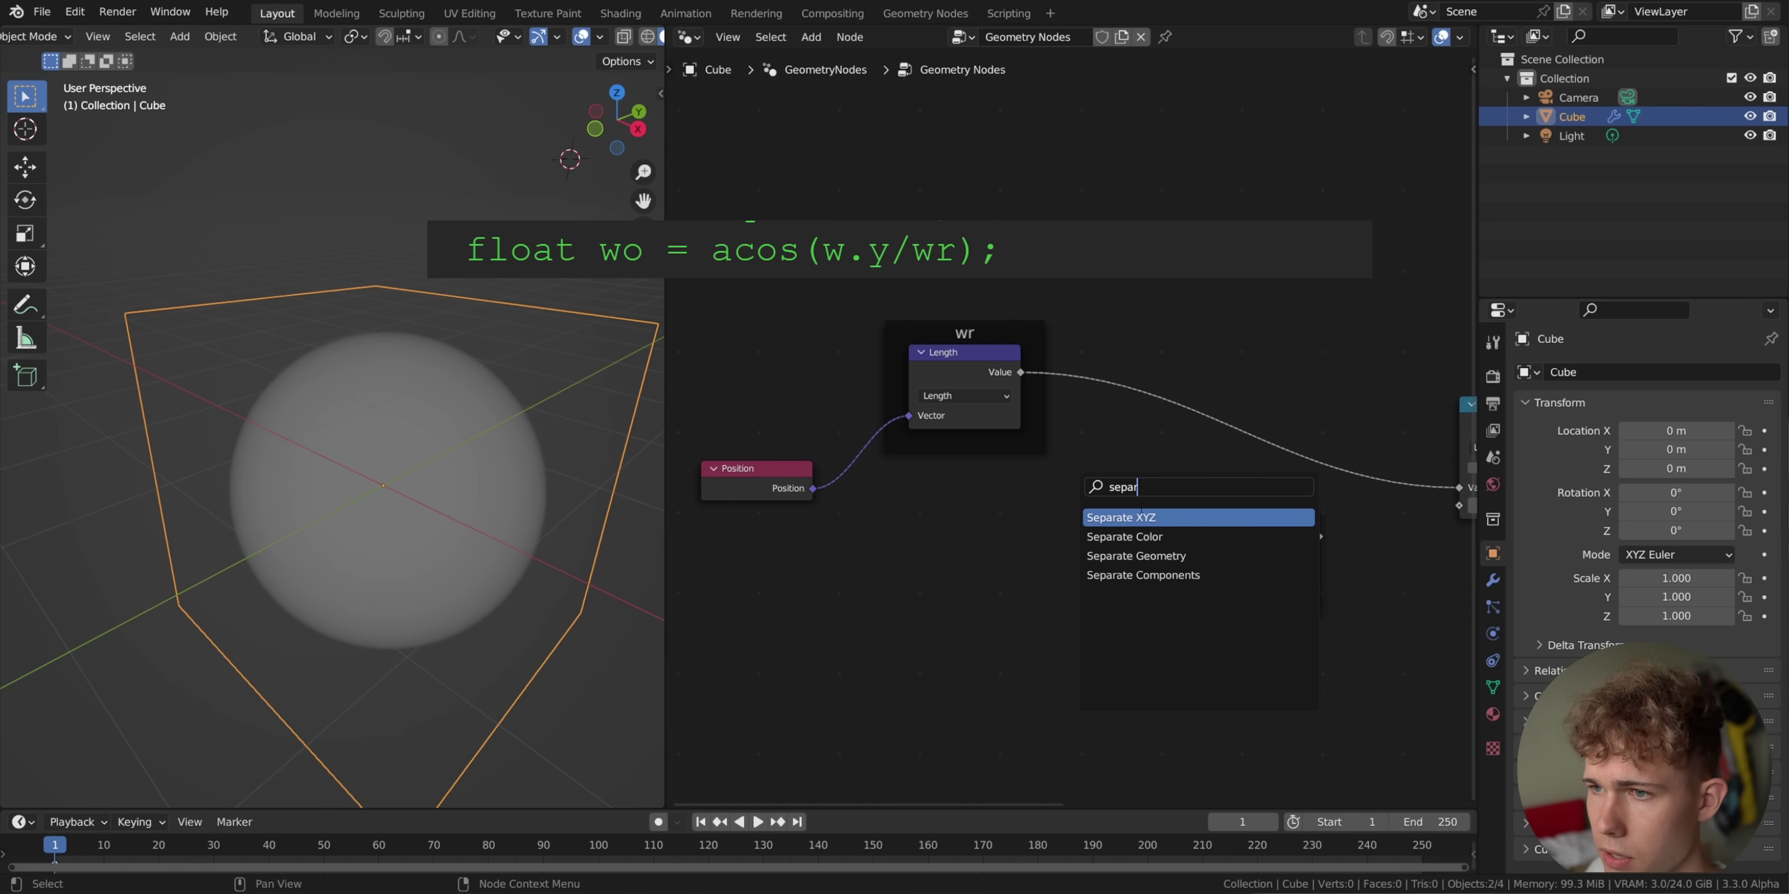
key(Return)
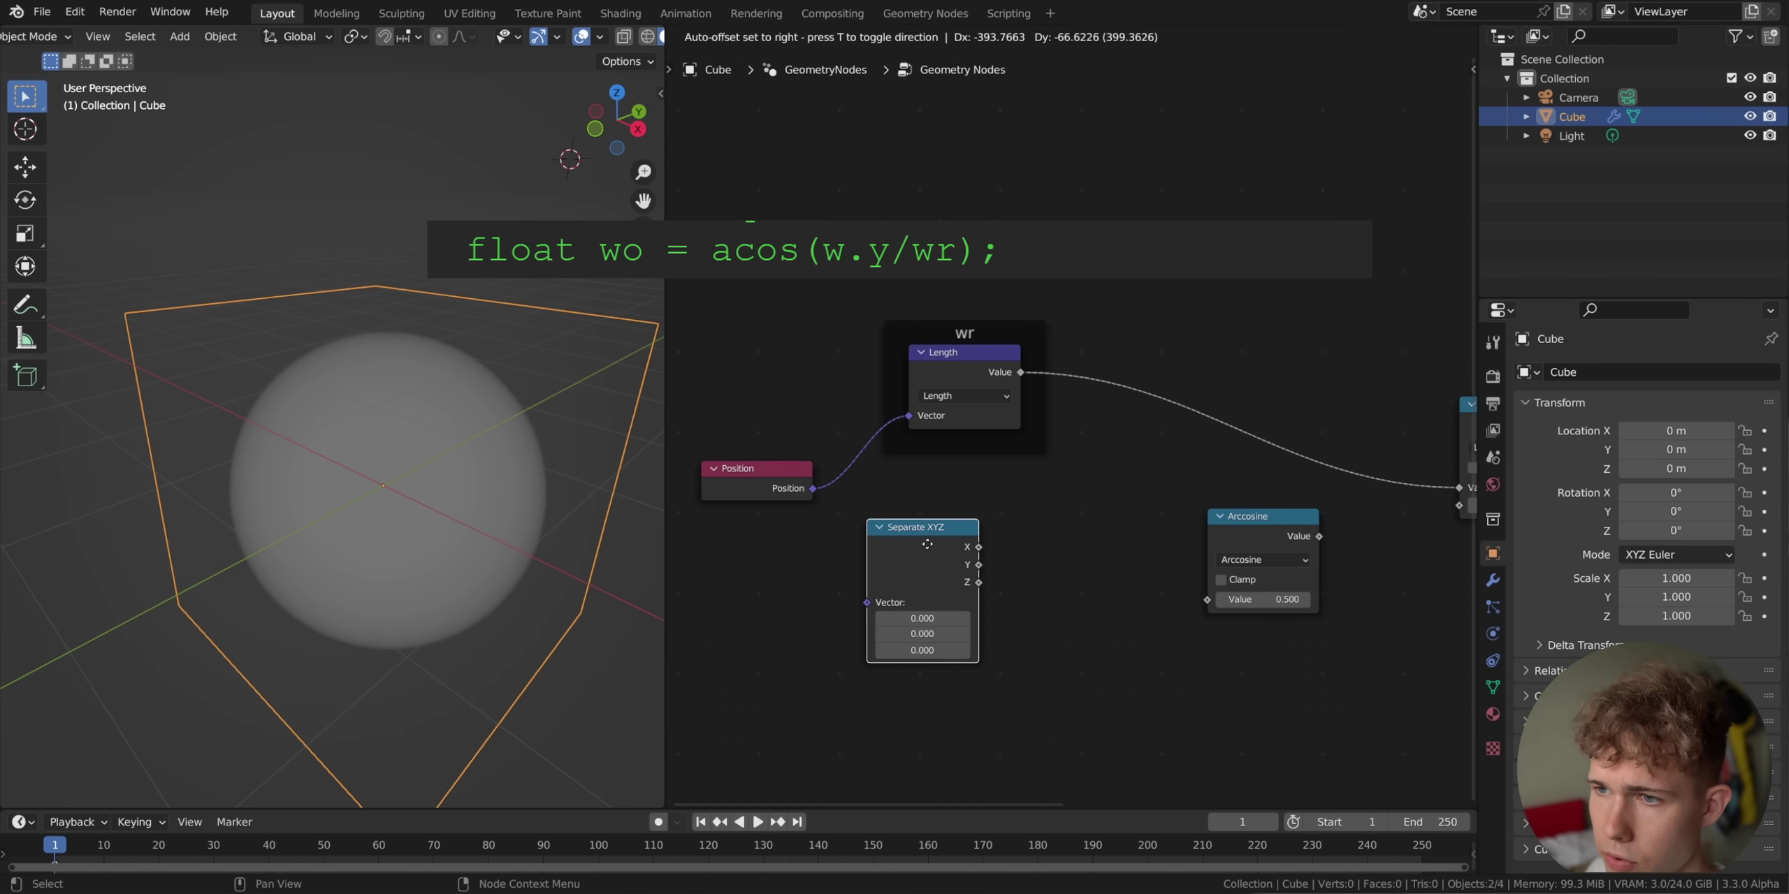
drag(812, 488, 866, 601)
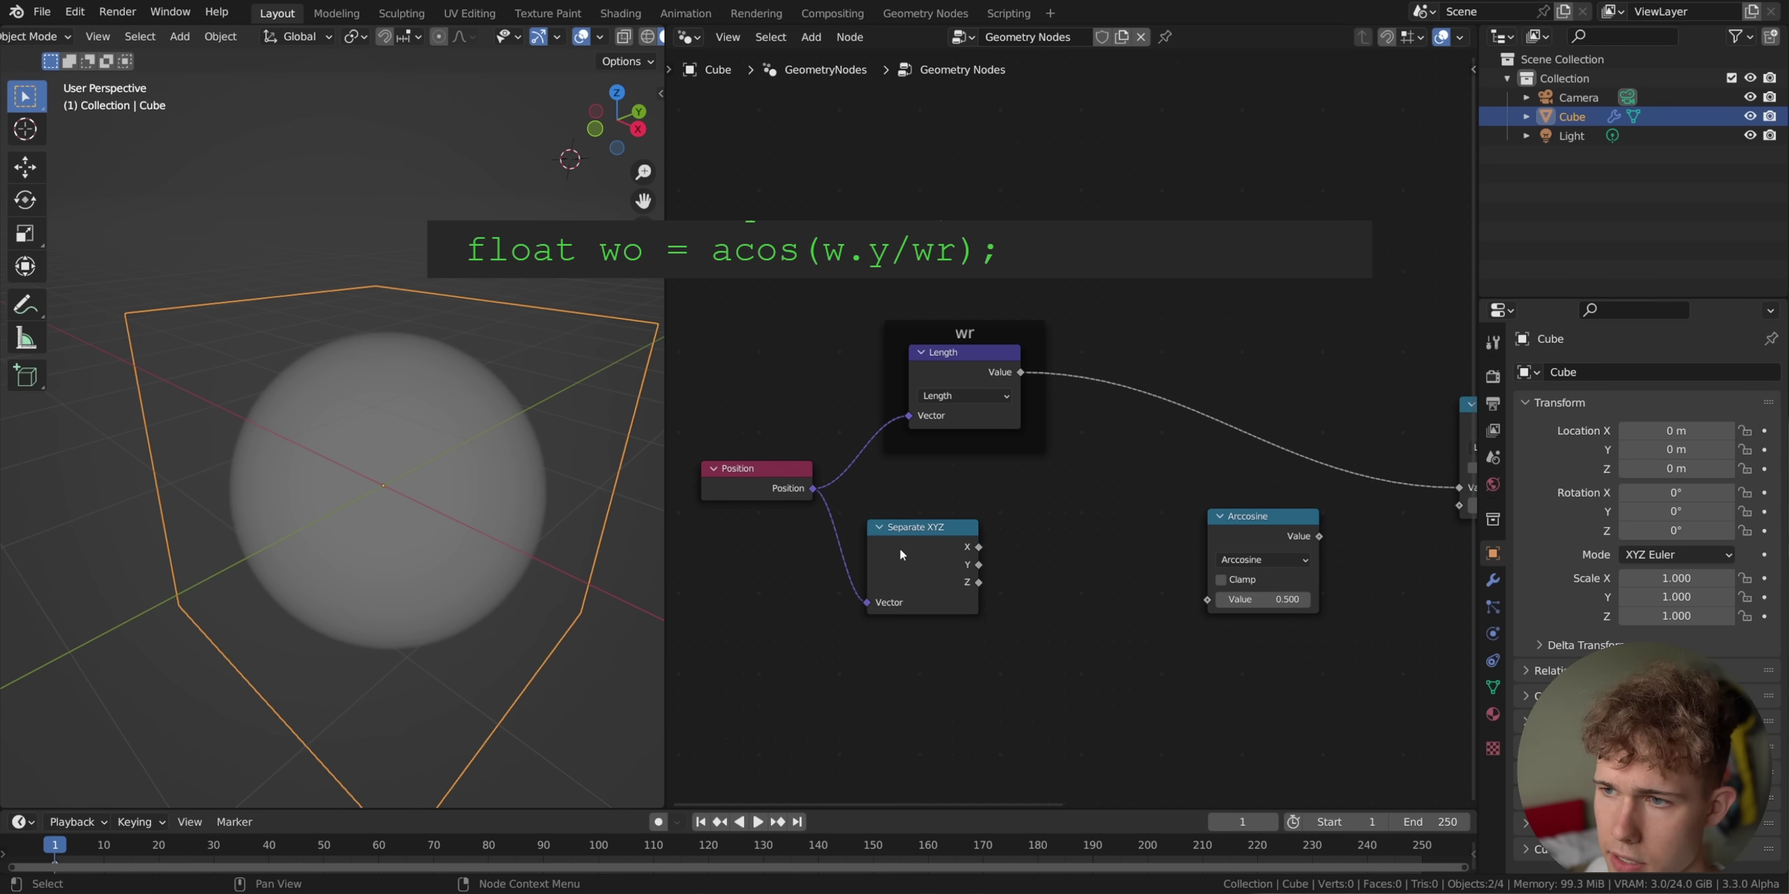
drag(897, 549, 939, 542)
key(ctrl+s)
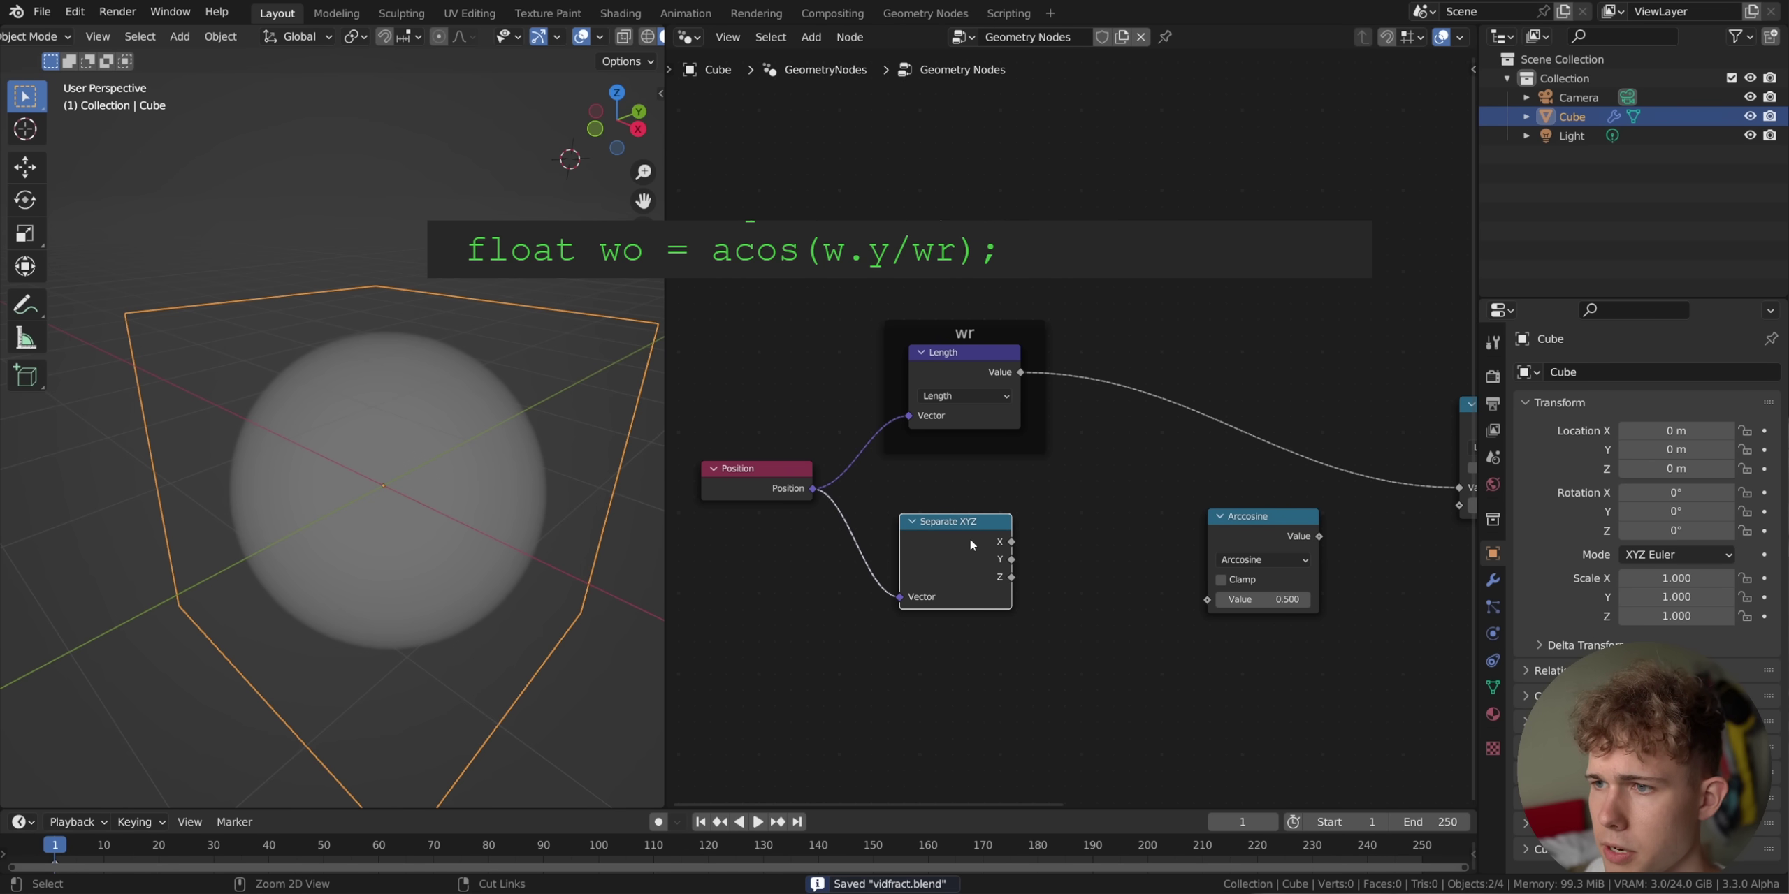
key(shift+a)
click(1088, 466)
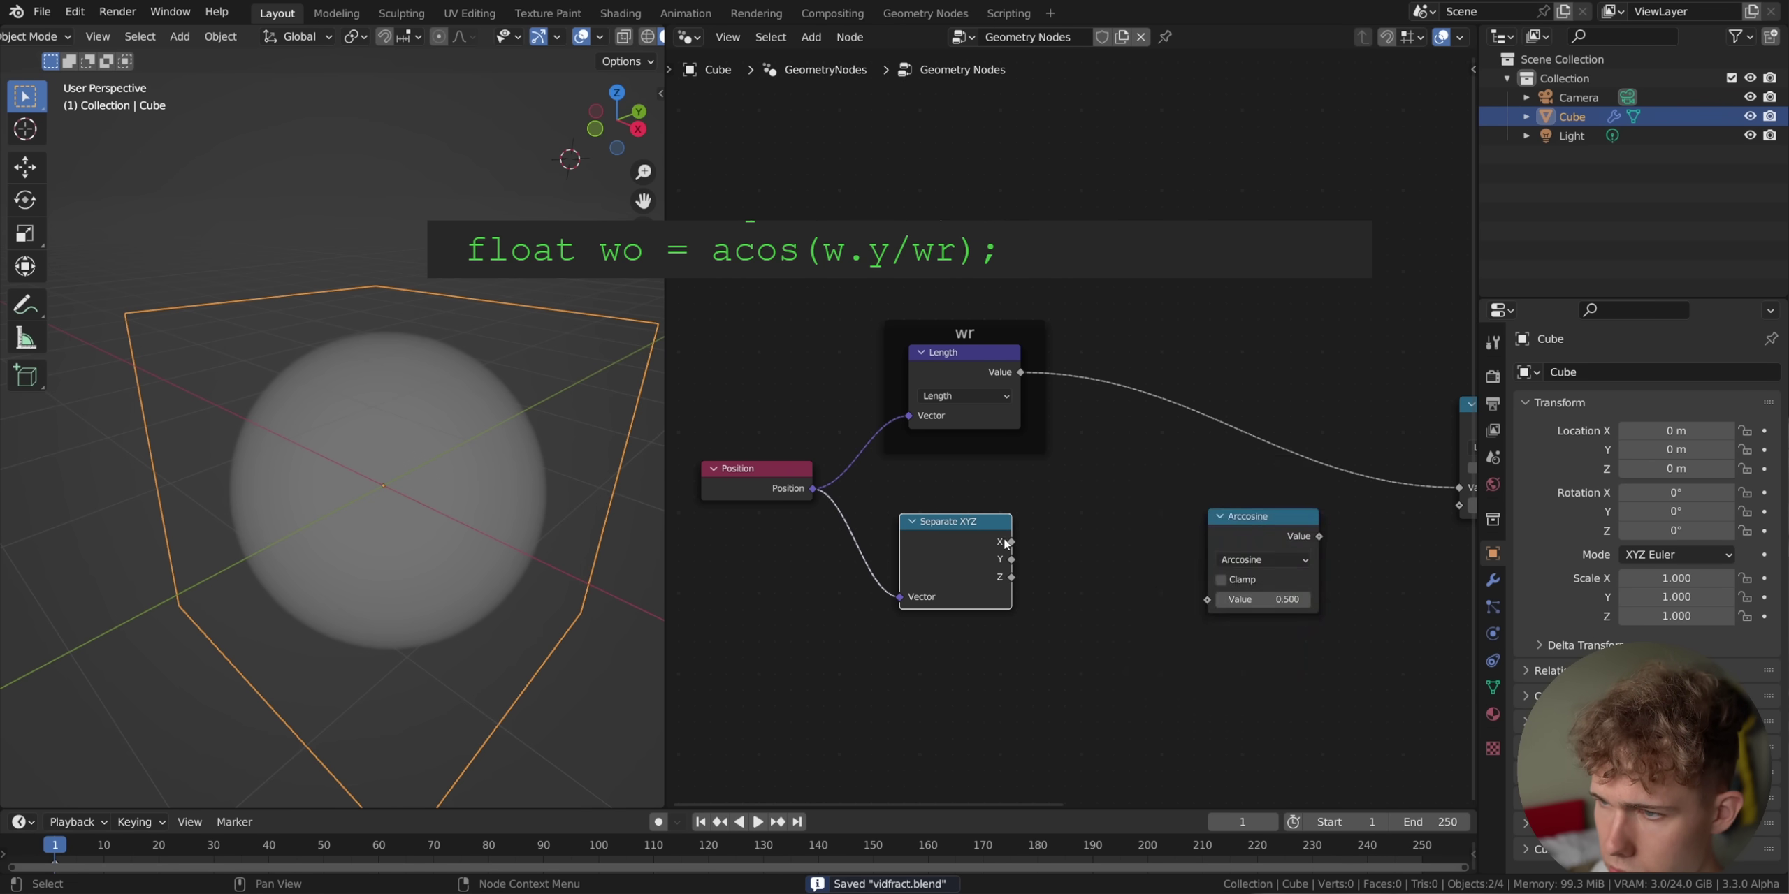
scroll(1007, 559, up, 1)
drag(1003, 583, 1110, 574)
right_click(1110, 575)
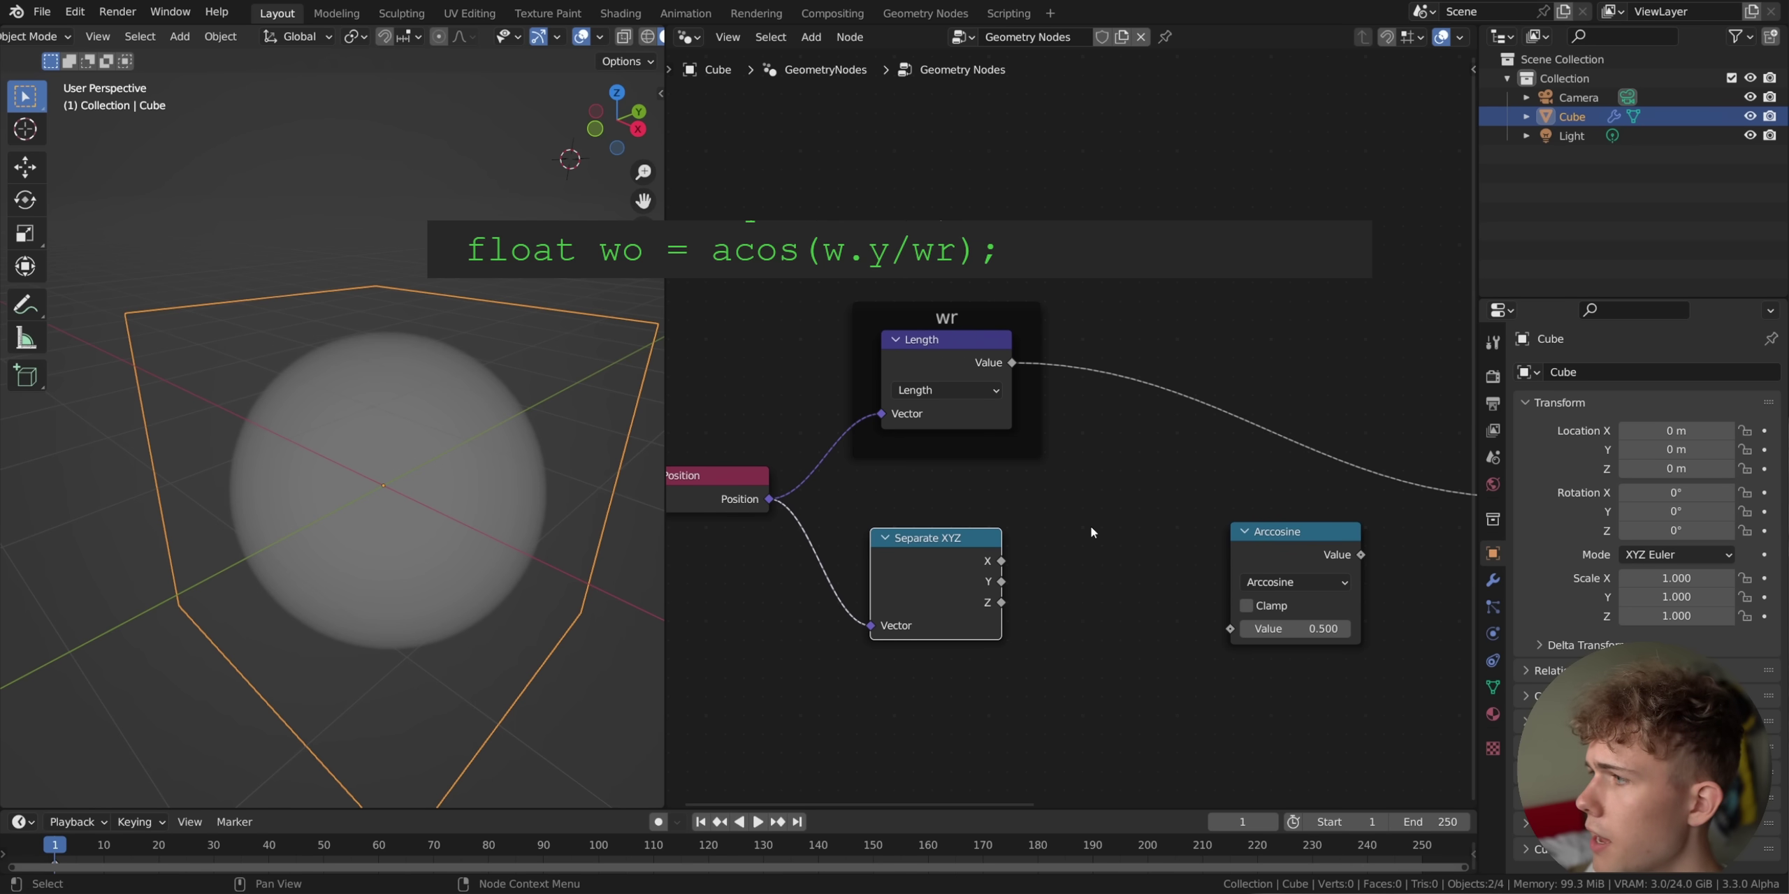
Add a Math node between Separate XYZ and Arccosine and set its operation to Divide.
drag(907, 366, 1126, 369)
text(math)
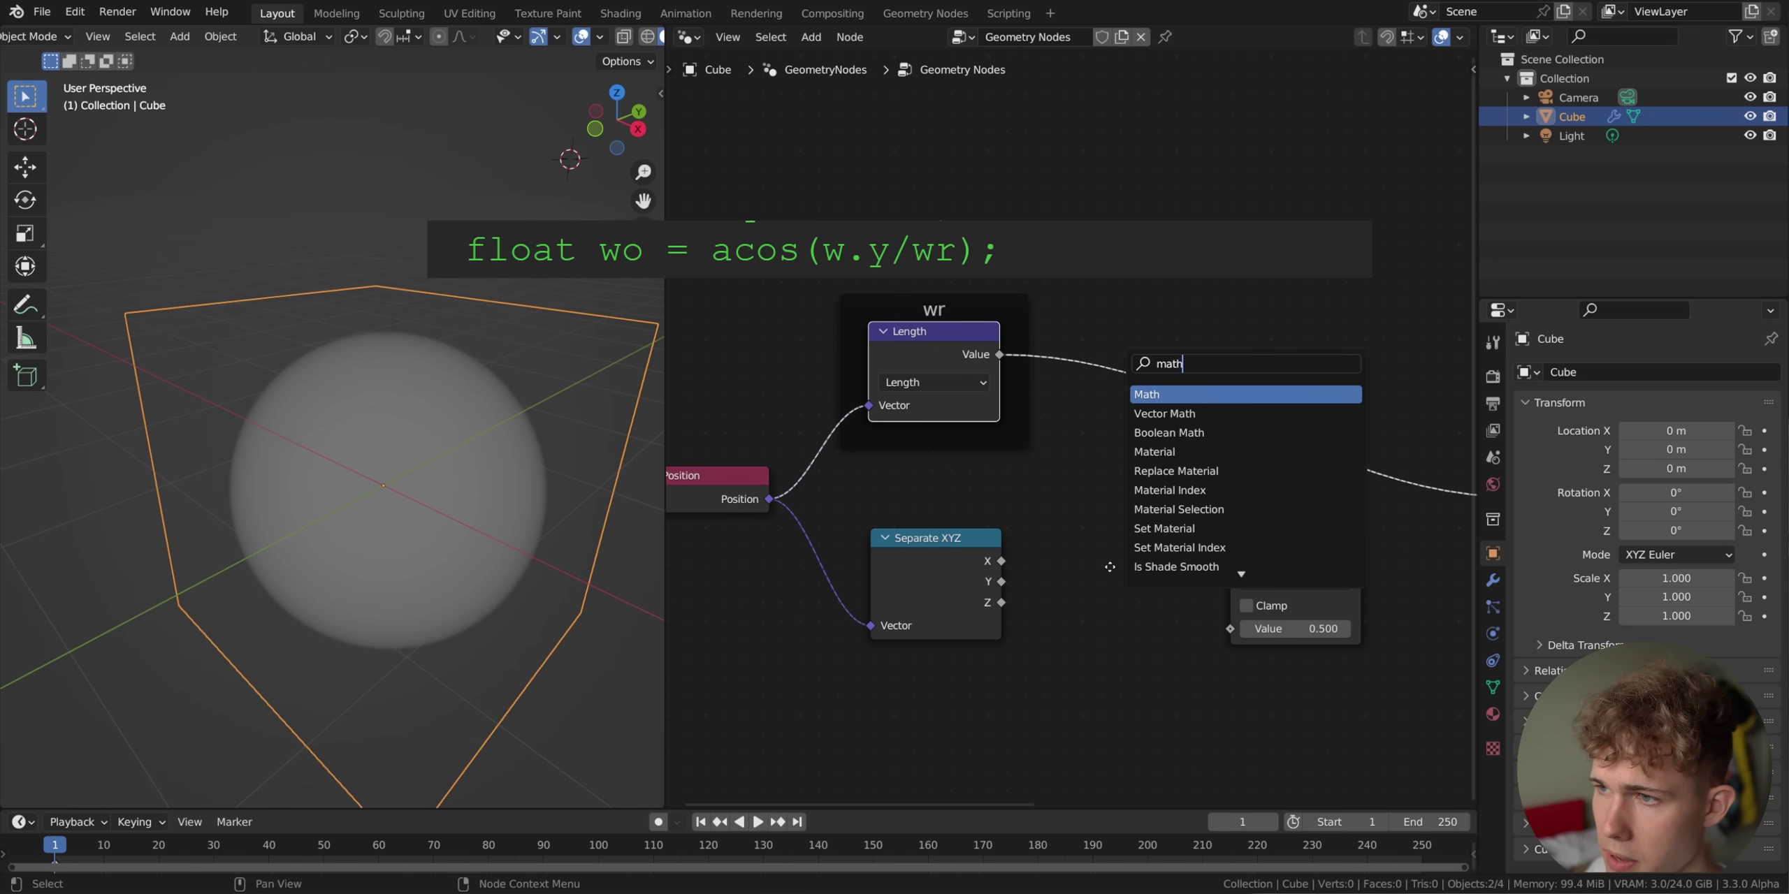
key(Return)
click(1110, 567)
click(1142, 613)
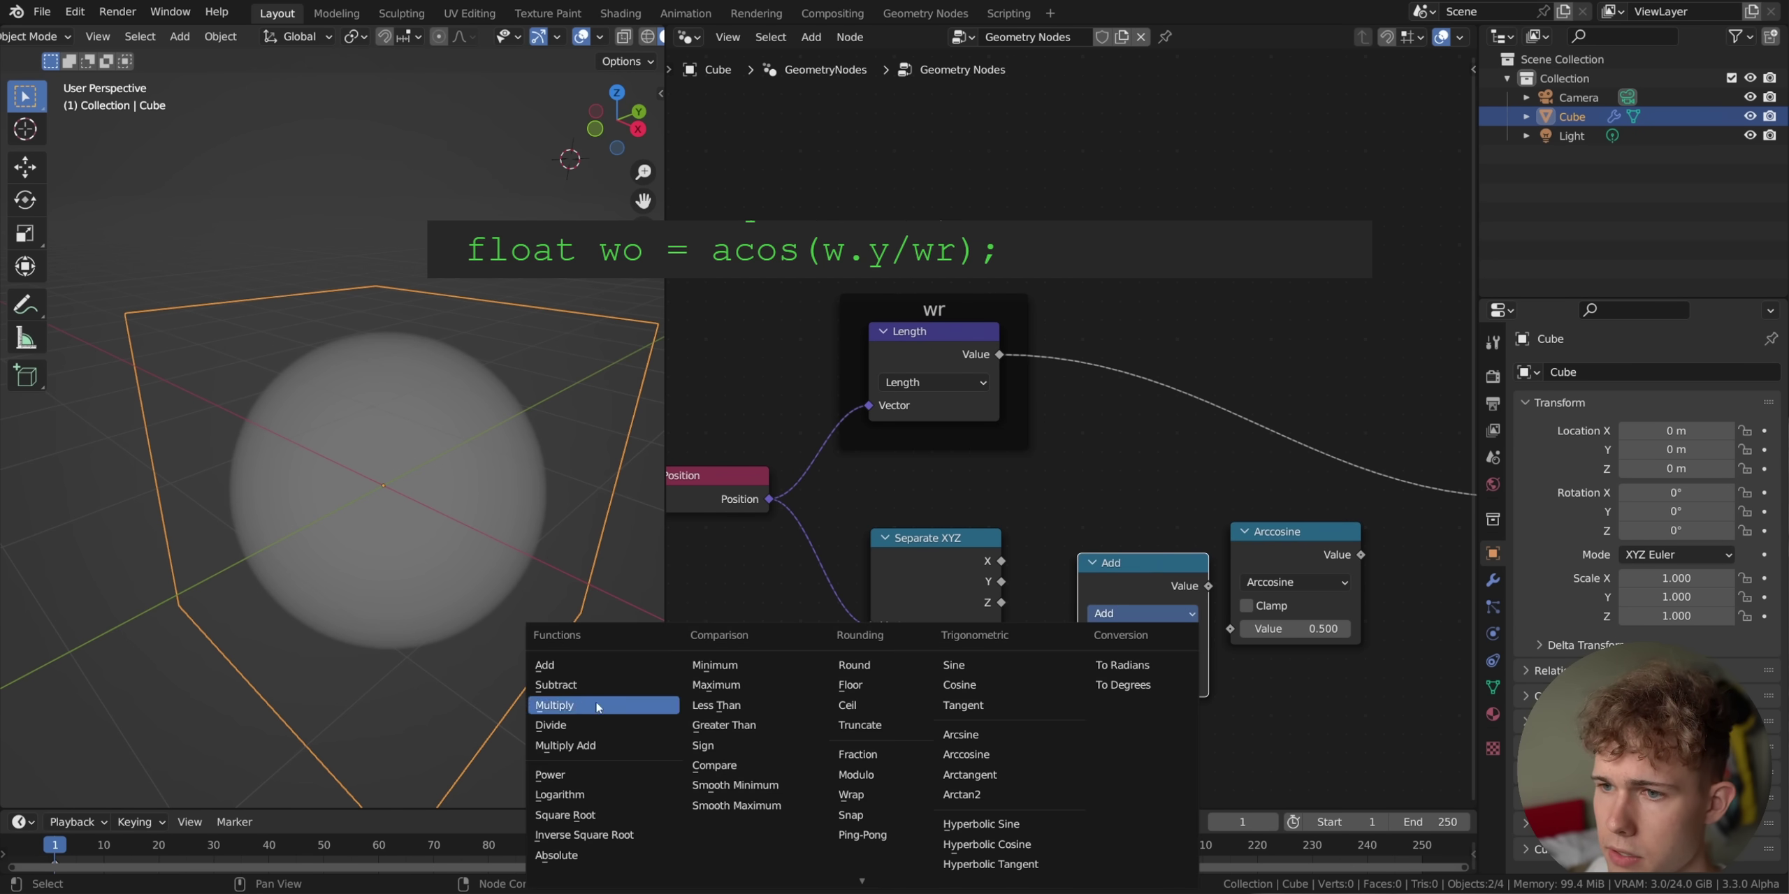
click(580, 708)
Feed Divide with Separate XYZ's Y as first value and Length's value as second, and connect its result to Arccosine.
drag(1000, 355, 1081, 679)
drag(1124, 568, 1128, 514)
drag(1001, 582, 1081, 608)
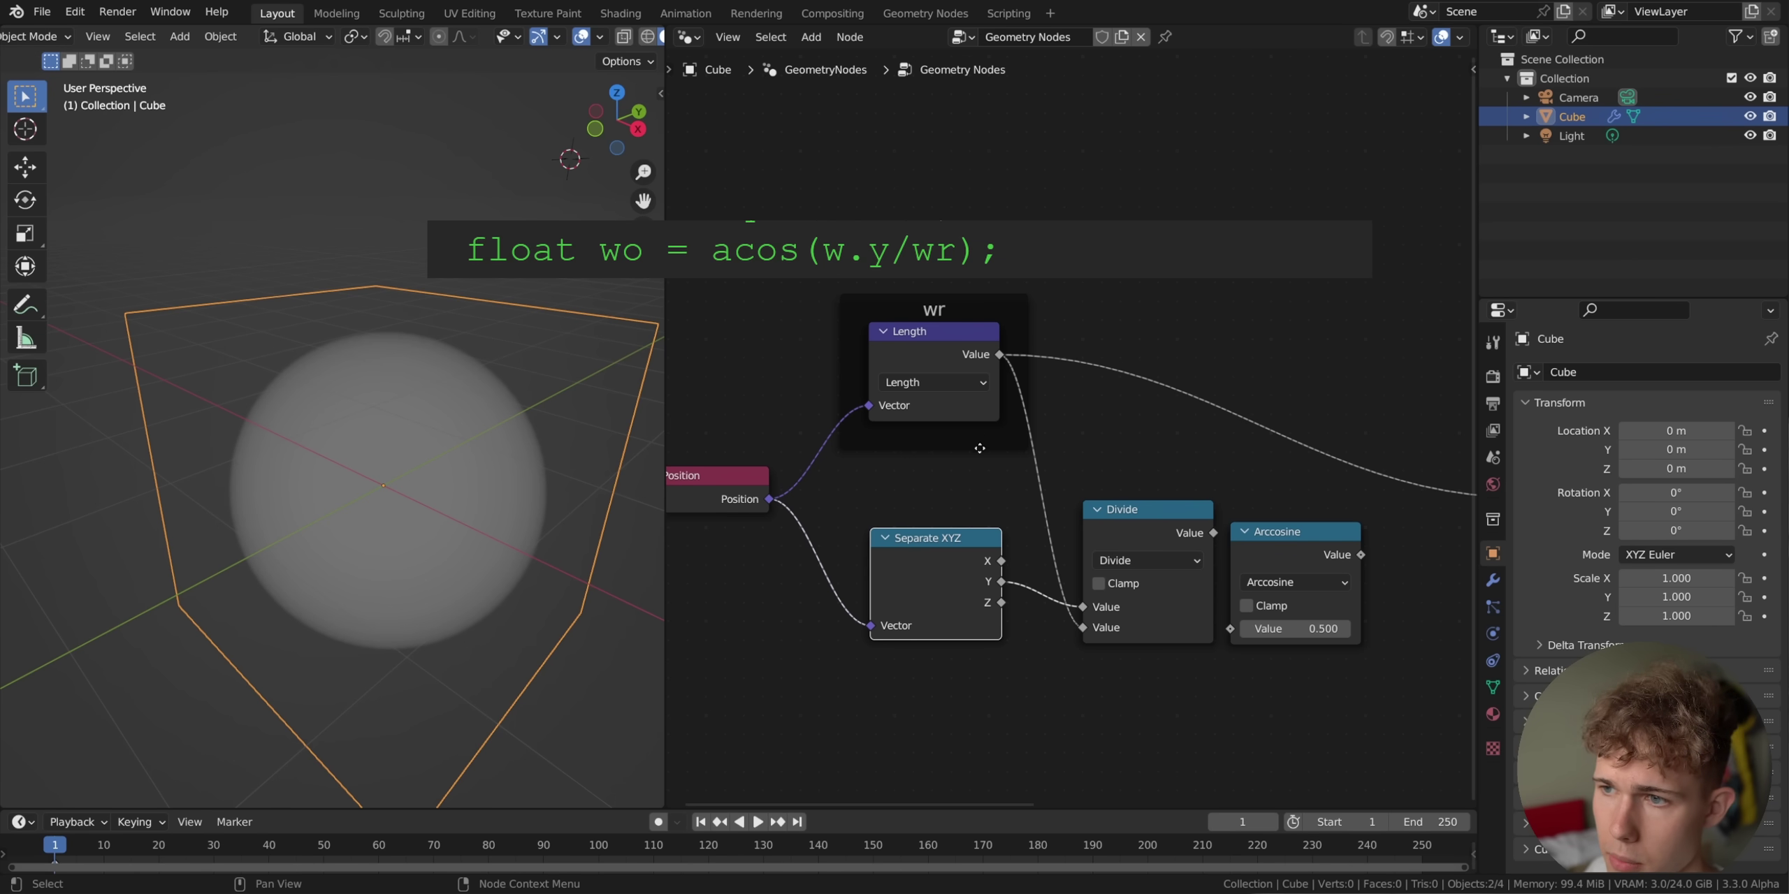
scroll(1176, 554, down, 1)
drag(1206, 525, 1362, 578)
Frame the Separate XYZ, Divide and Arccosine nodes together and label the frame wo.
drag(1363, 698, 922, 488)
key(ctrl+j)
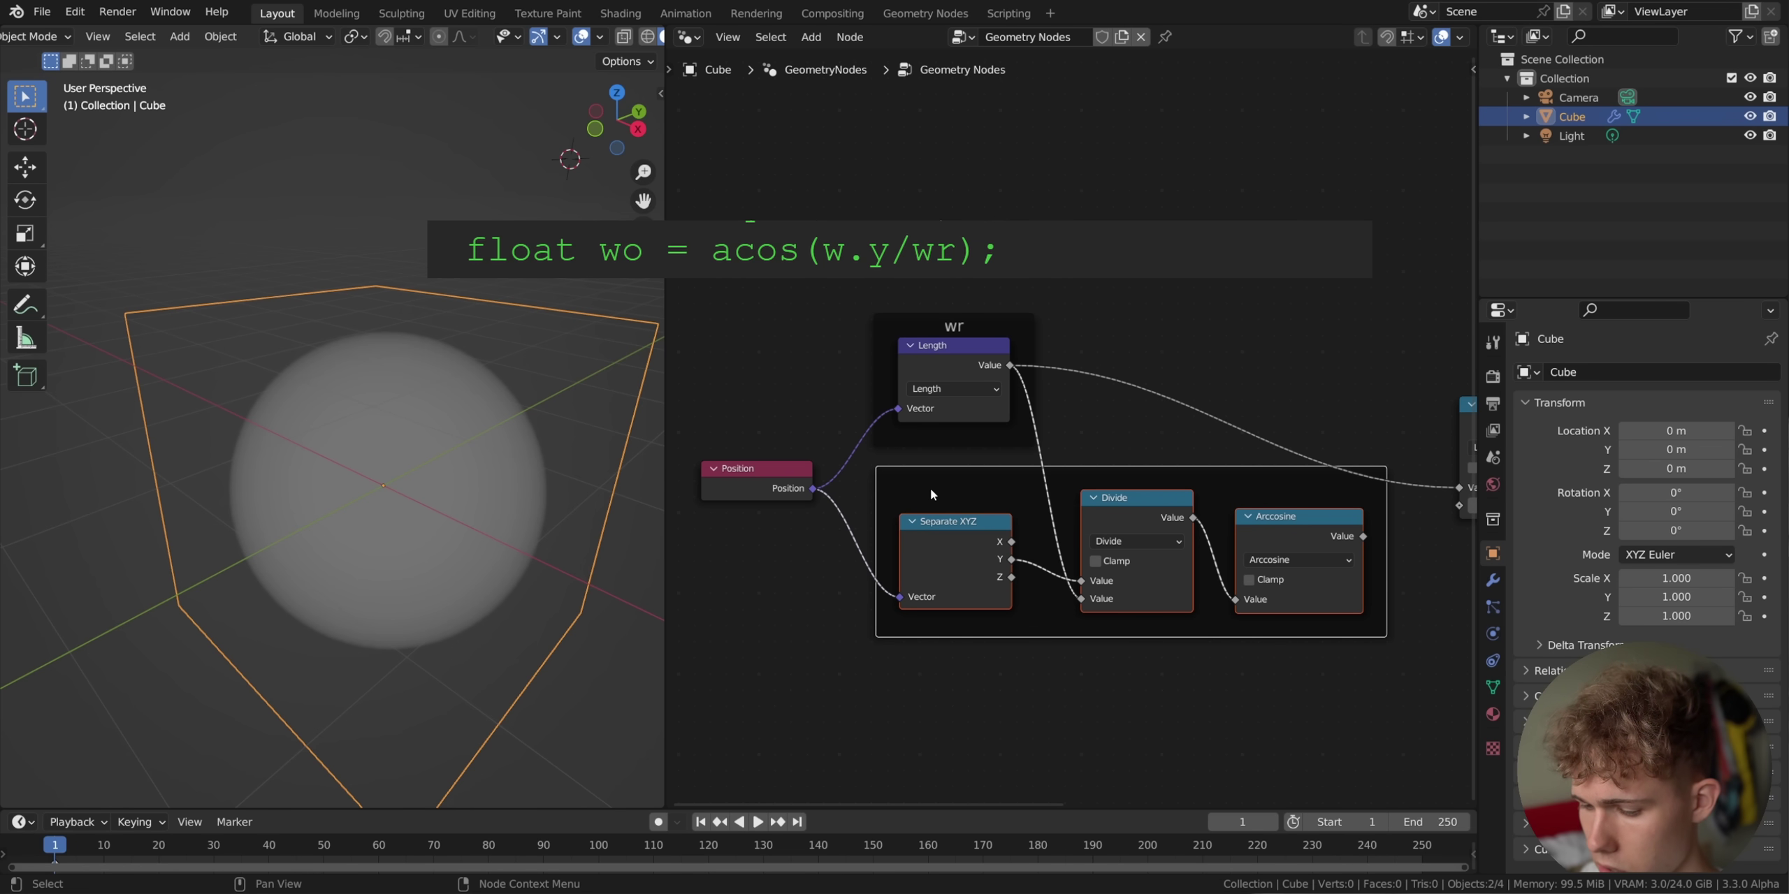
key(F2)
text(wo)
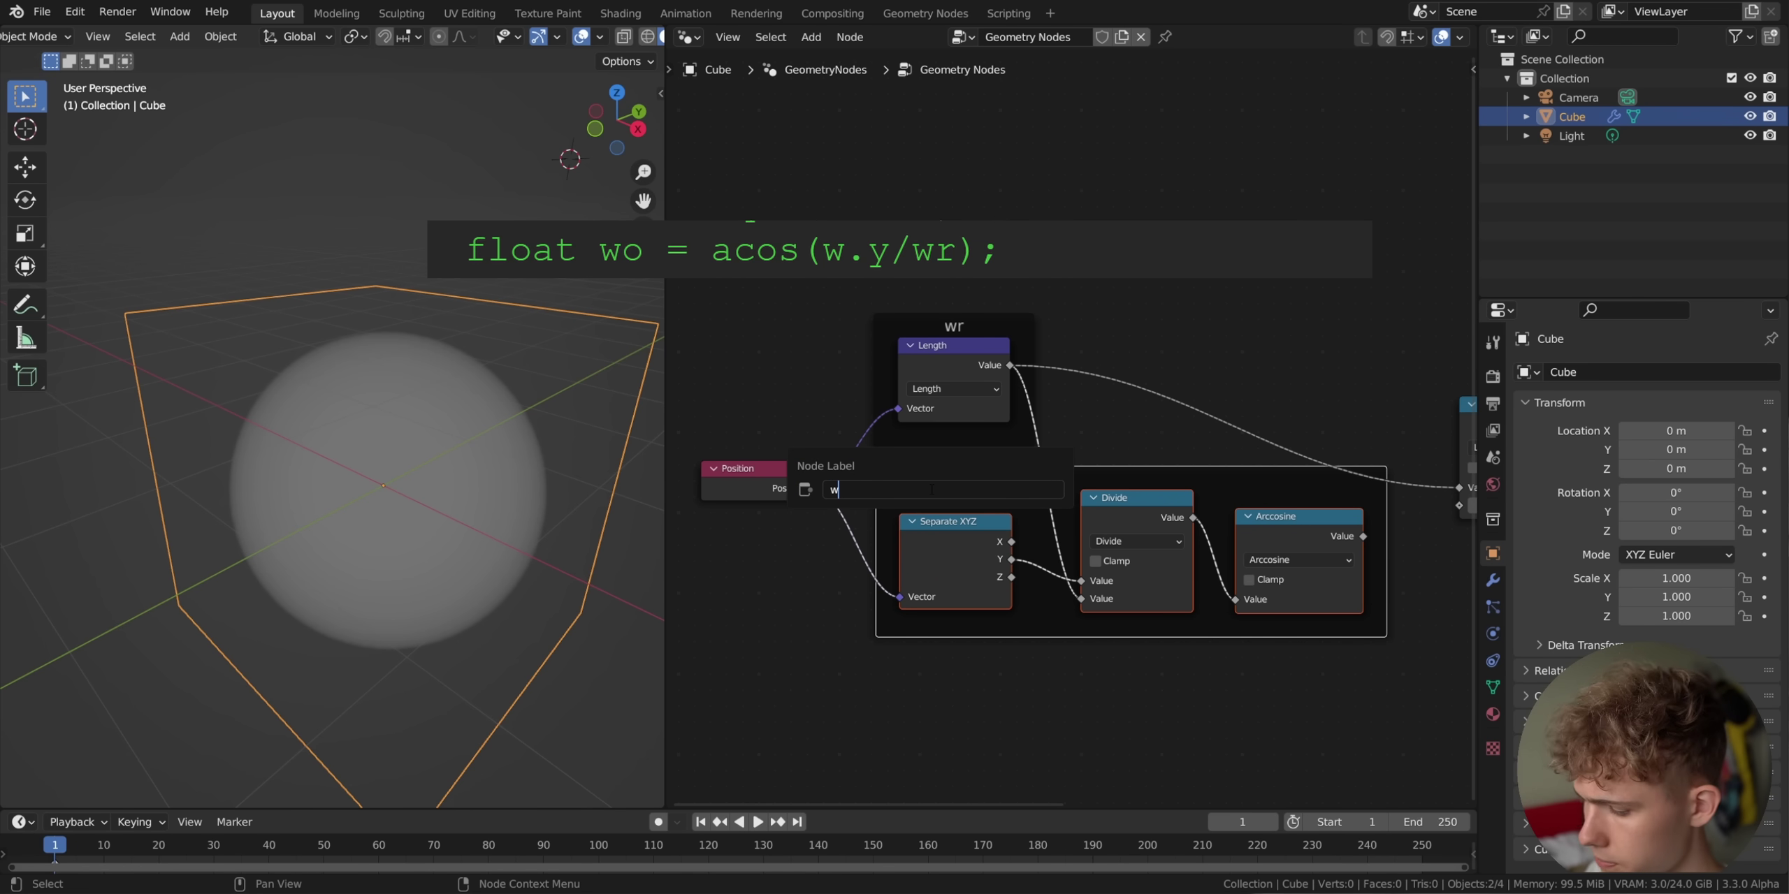
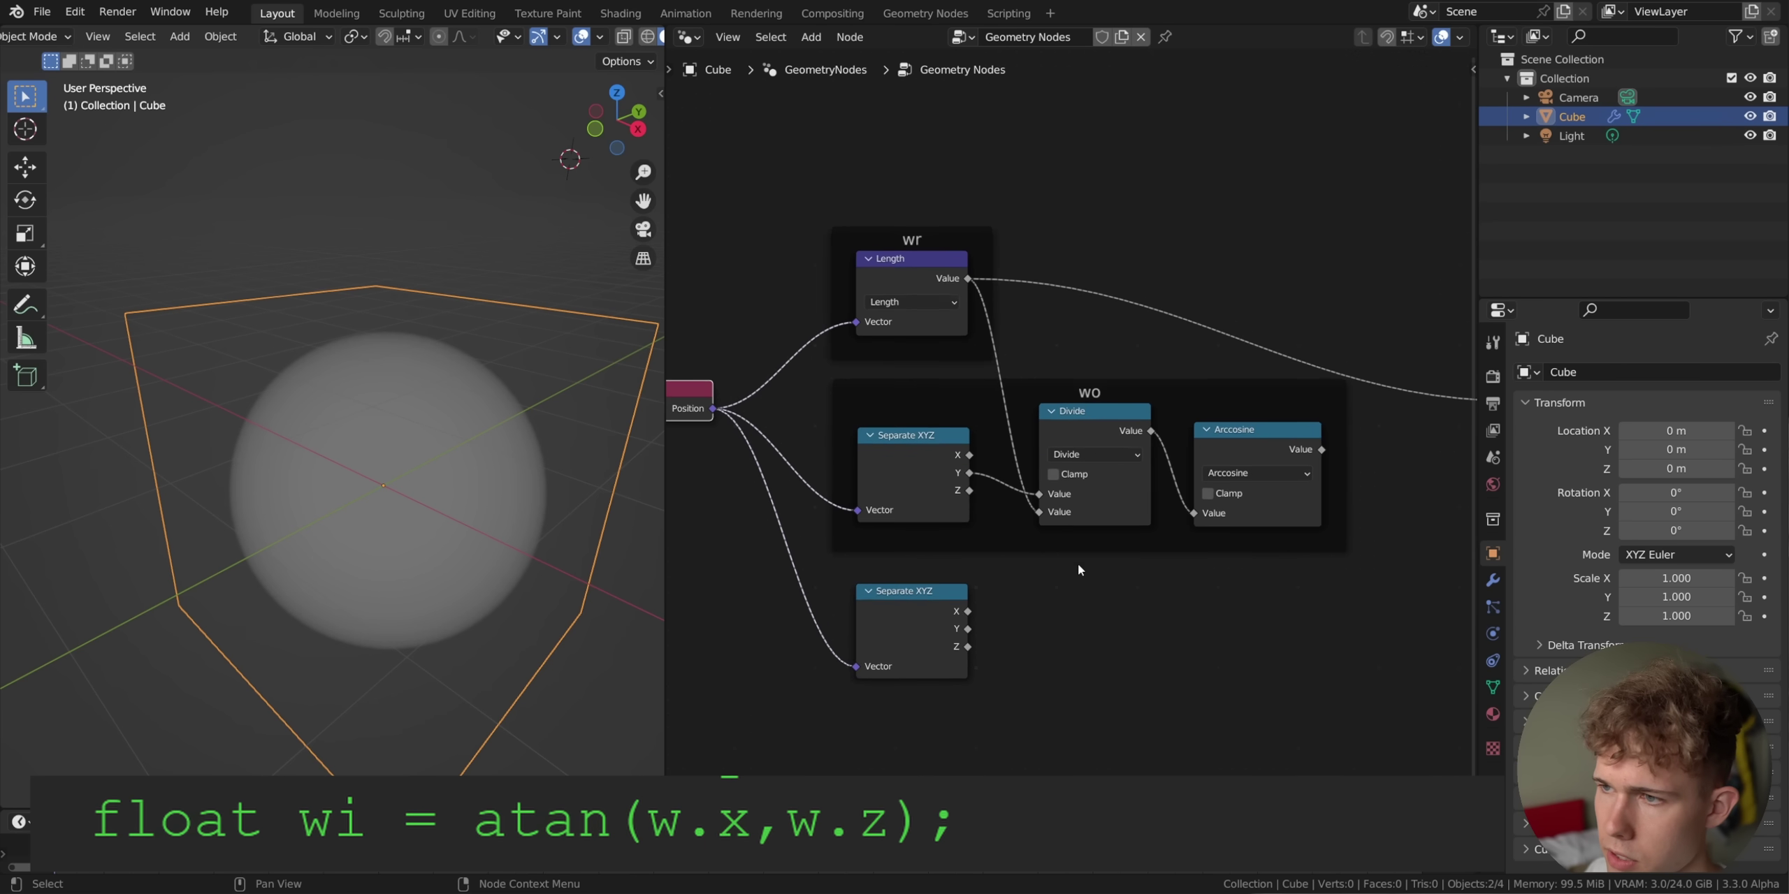
Duplicate the Divide node and place the copy below the wo frame, beside the unframed Separate XYZ node.
click(1102, 419)
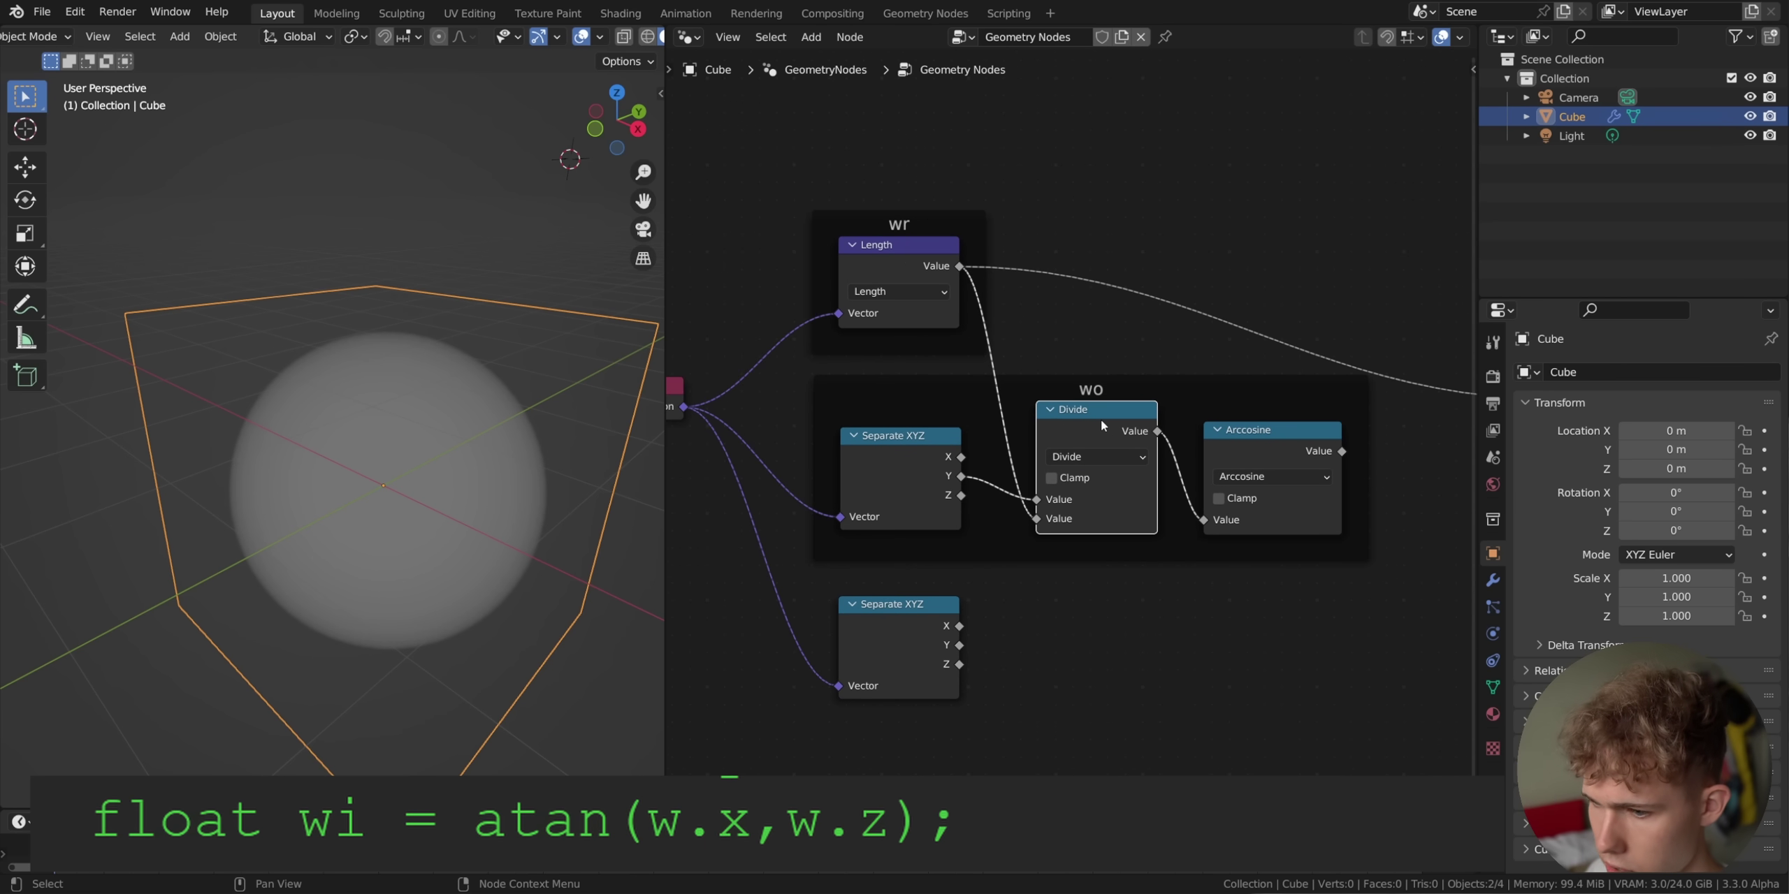
key(shift+d)
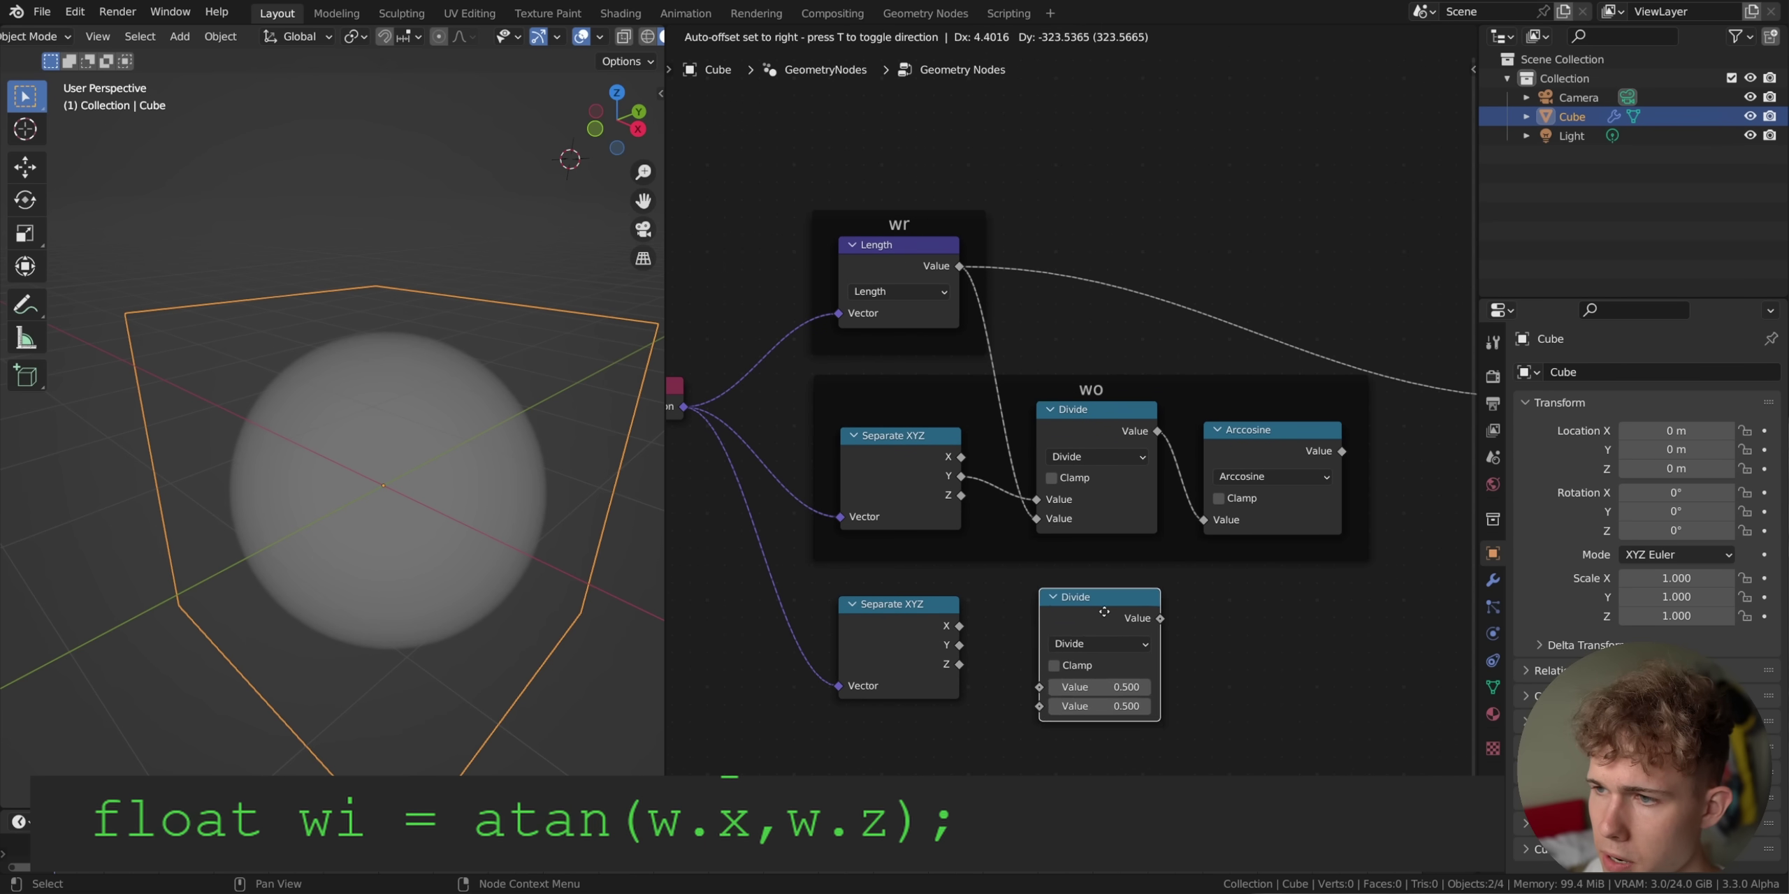
click(1104, 614)
click(1107, 650)
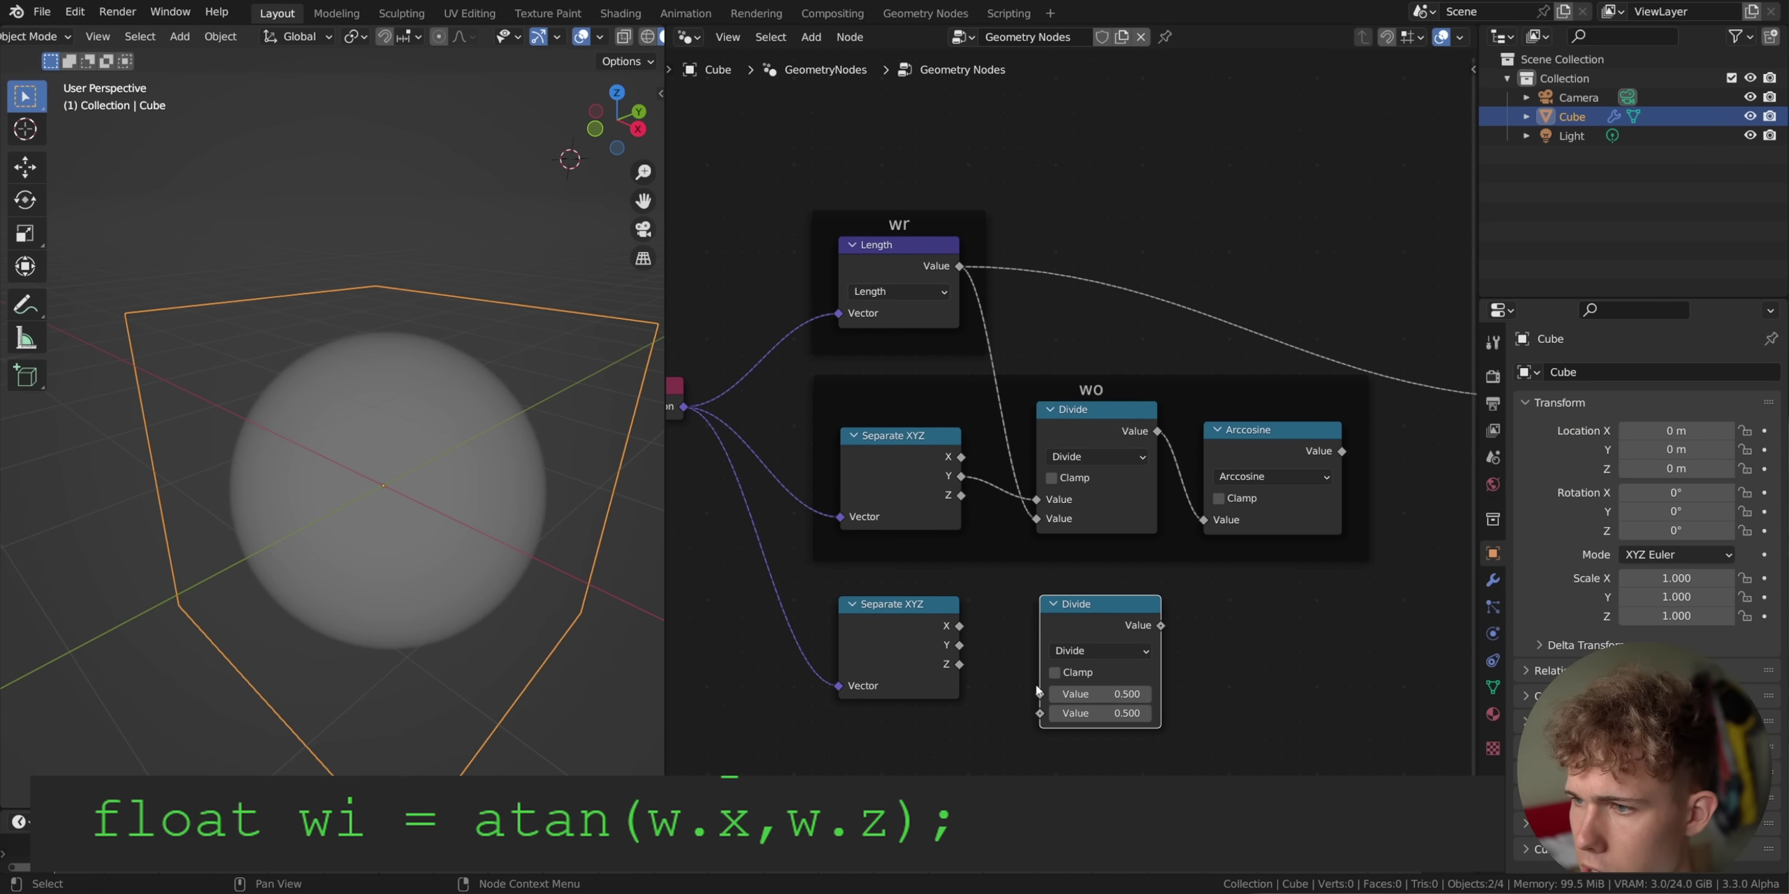
Set the duplicated node to Arctan2 and connect the unframed Separate XYZ's X and Z to its first and second values.
click(1064, 650)
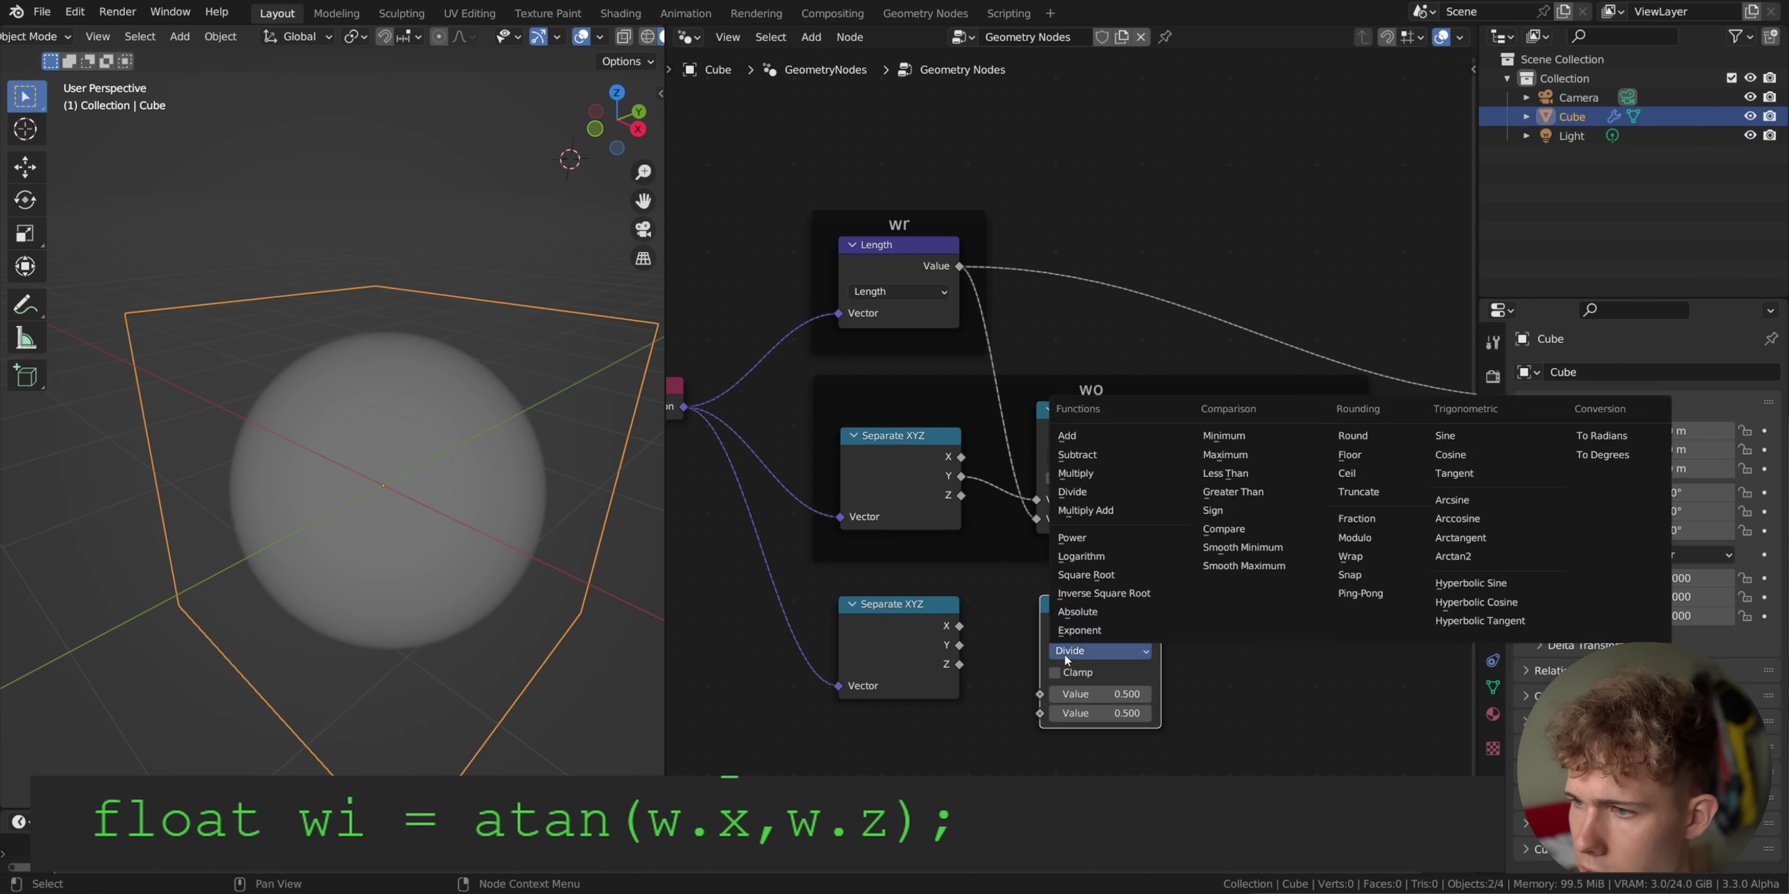
click(1491, 538)
scroll(1107, 687, up, 3)
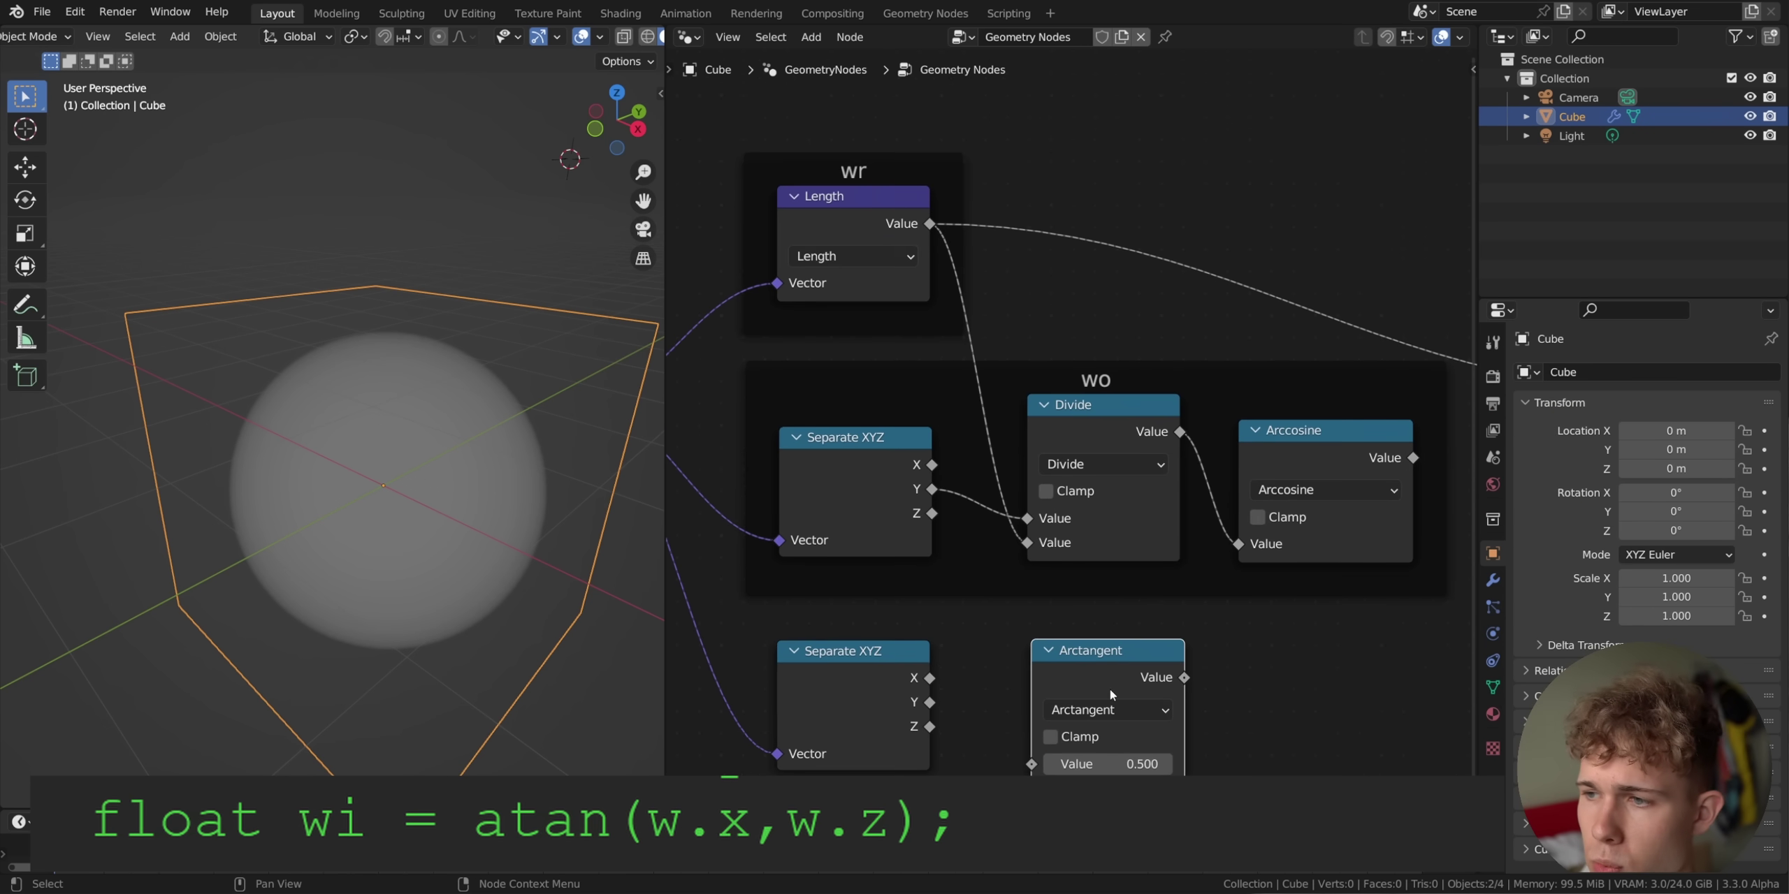
click(1100, 572)
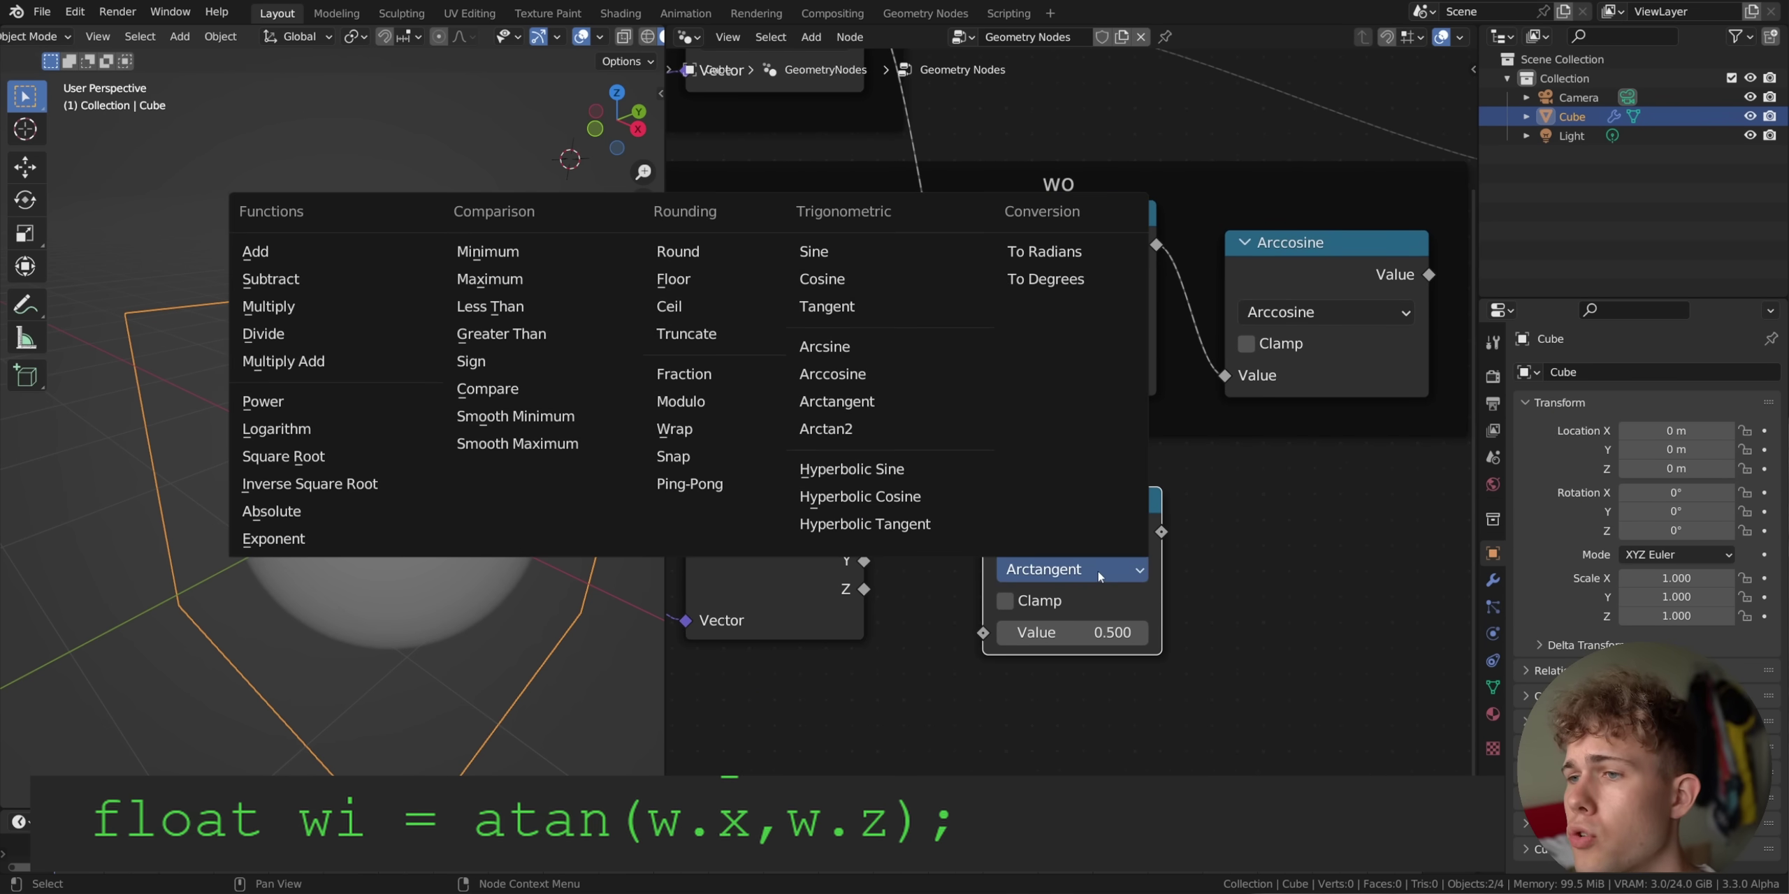
click(879, 429)
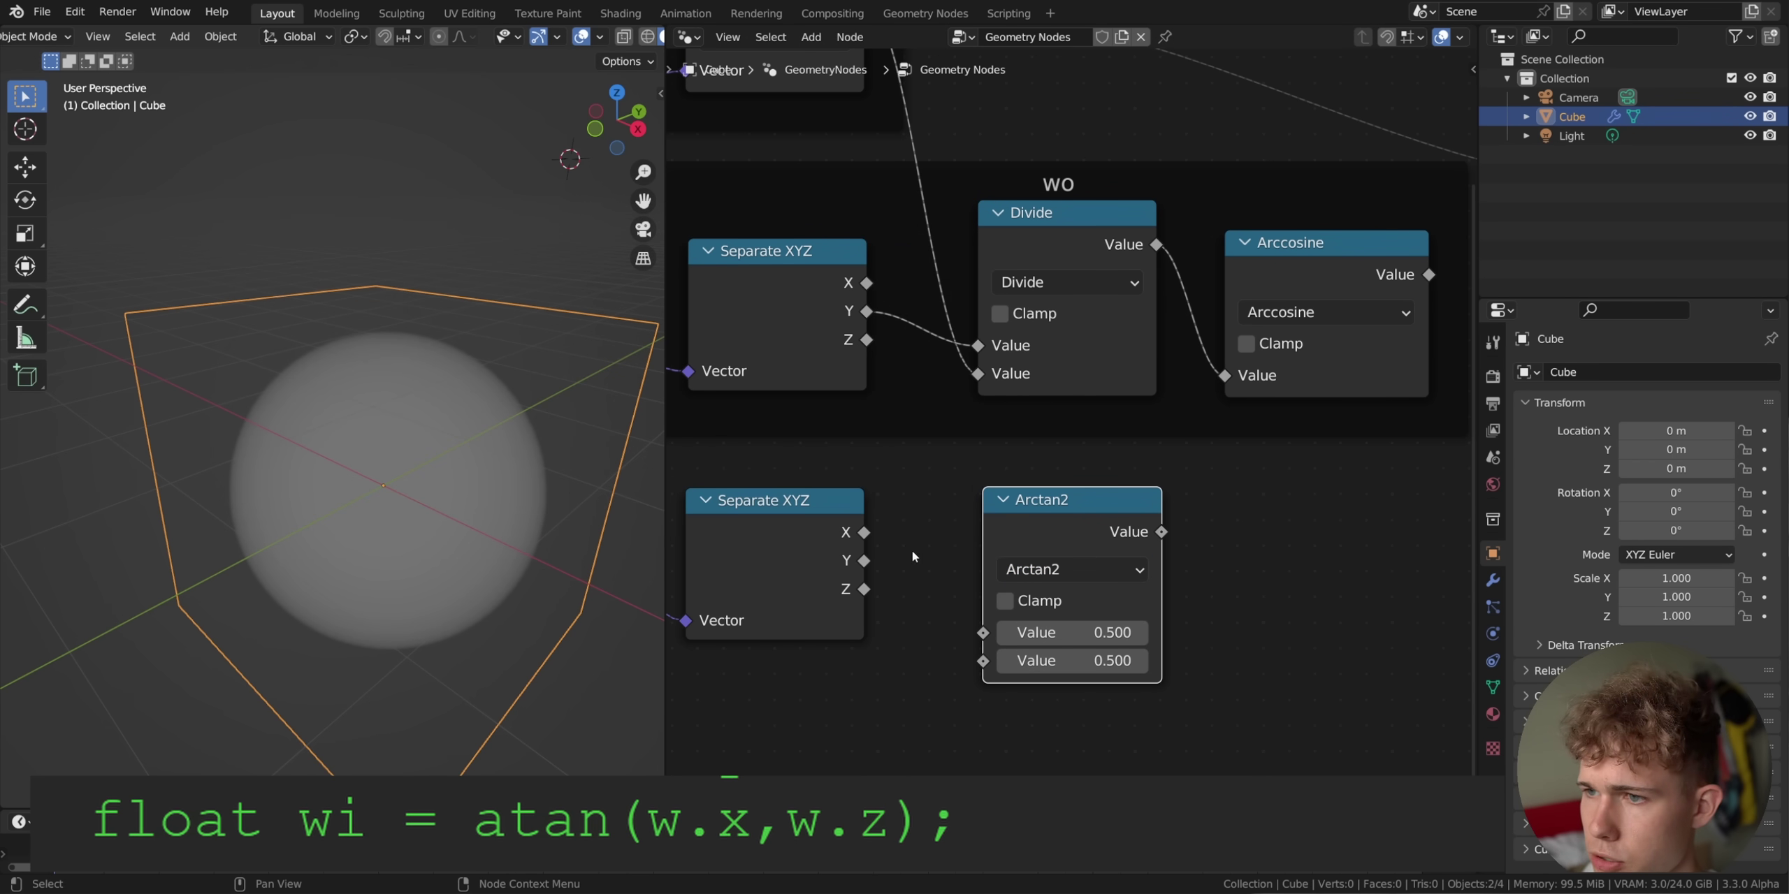
drag(863, 532, 983, 633)
drag(863, 589, 983, 661)
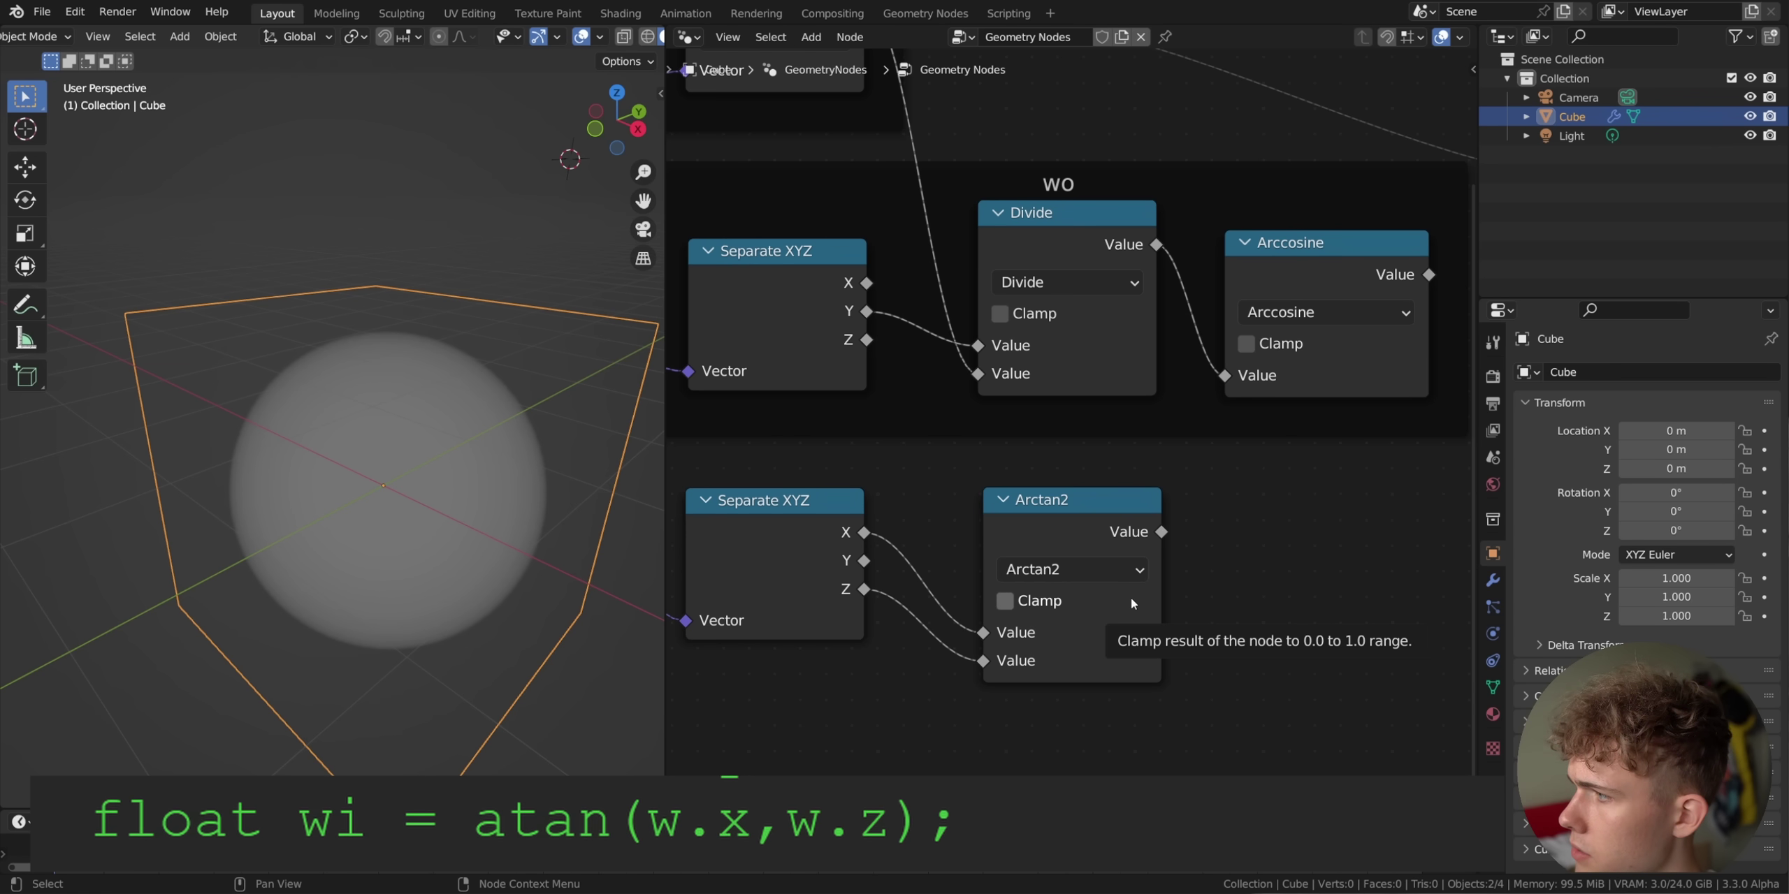
Frame the unframed Separate XYZ and Arctan2 nodes together, label the frame wi, and save the file.
scroll(1130, 599, down, 2)
scroll(1127, 612, down, 2)
drag(1183, 649, 877, 449)
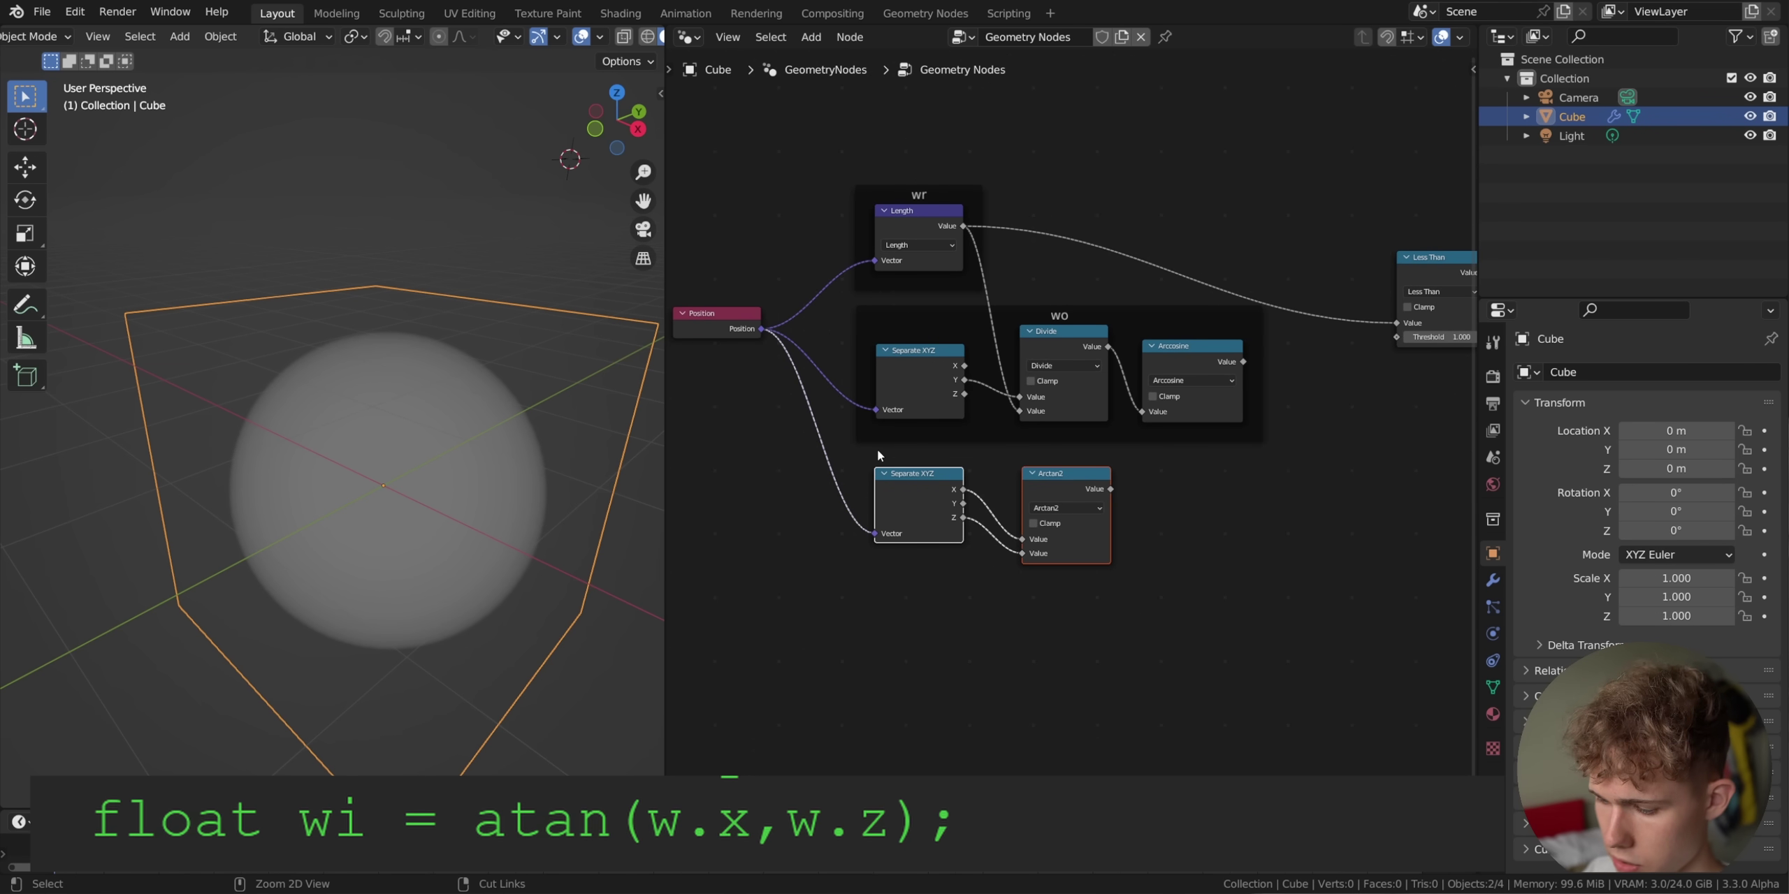
key(ctrl+j)
key(F2)
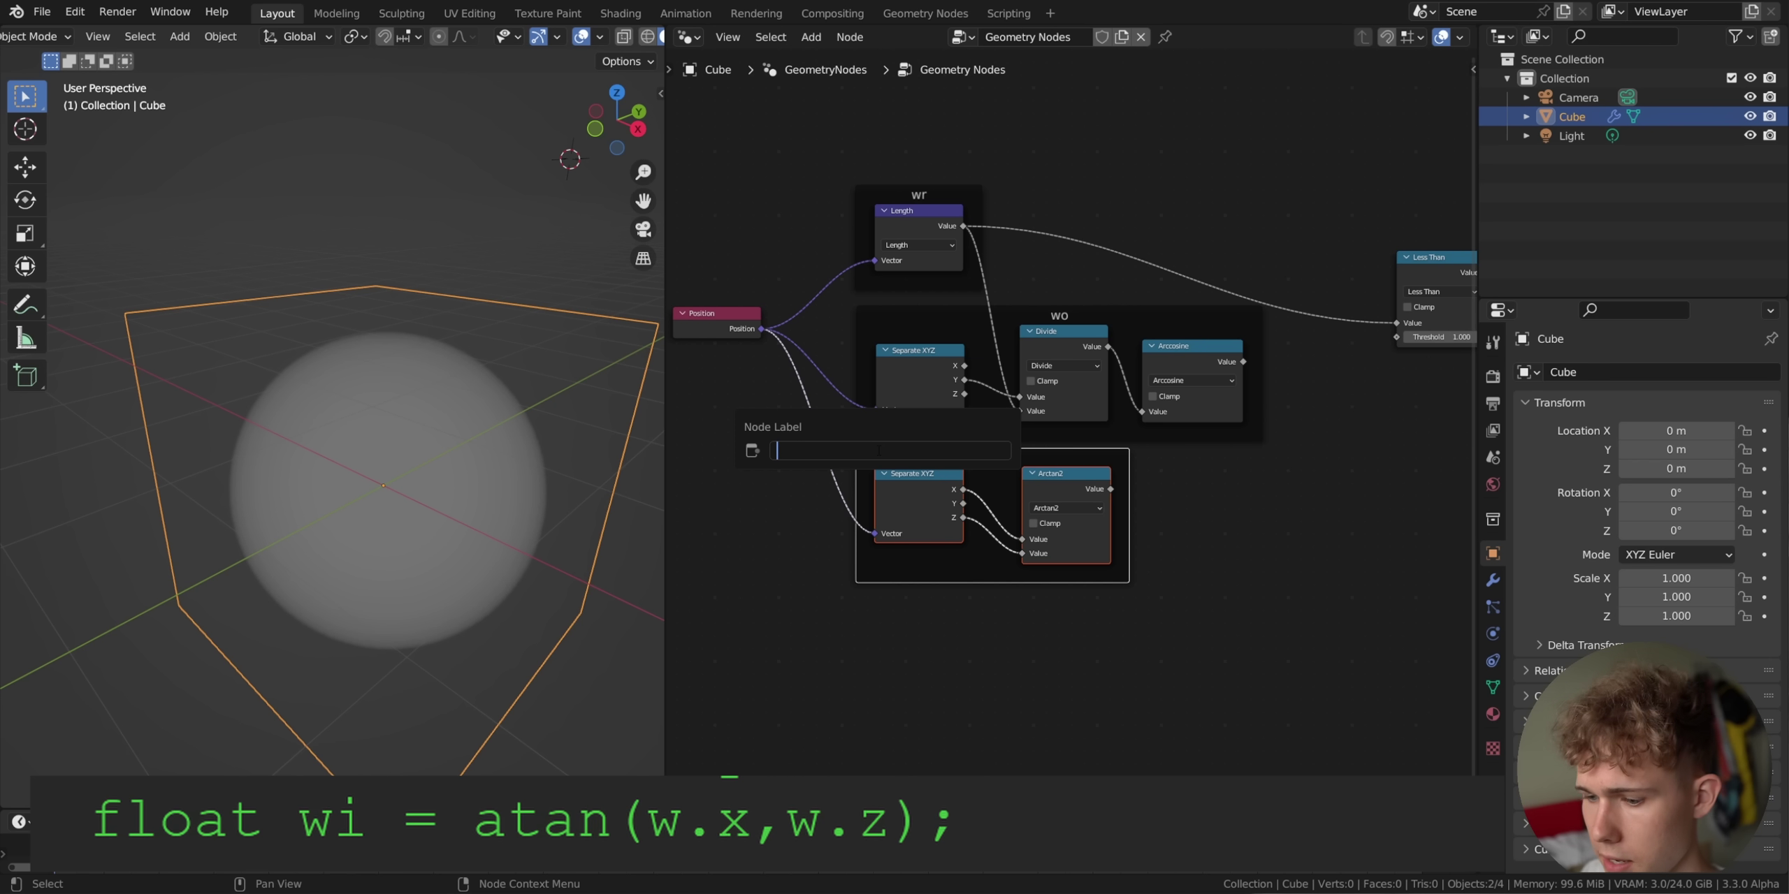
text(wi)
key(Return)
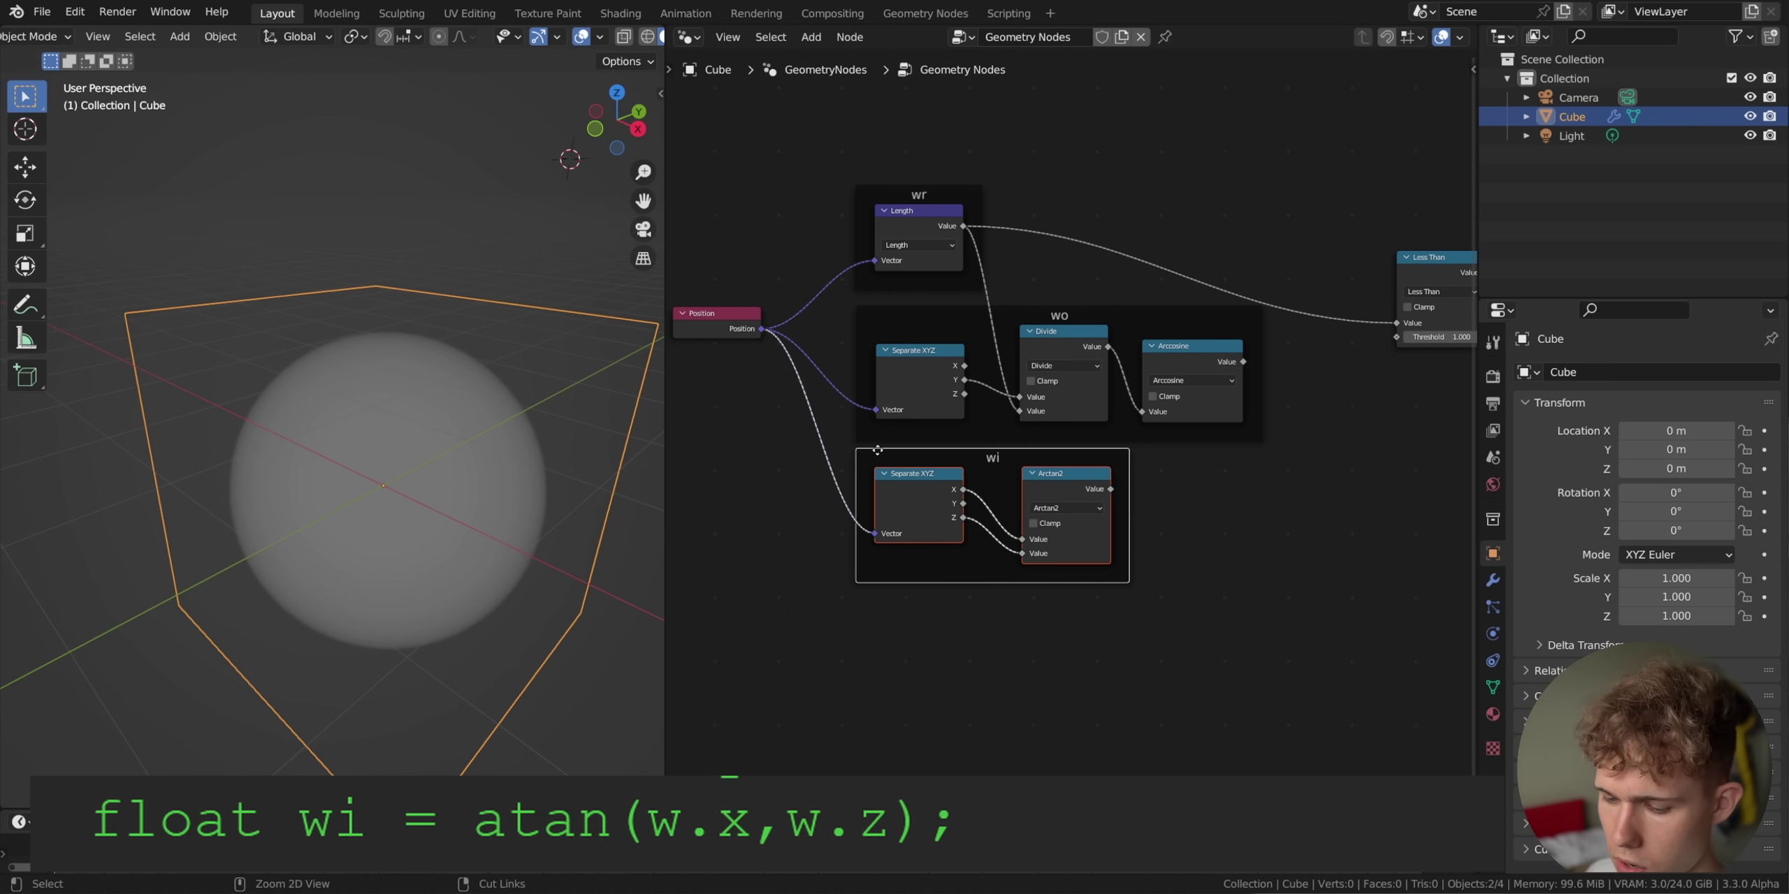
key(ctrl+s)
key(g)
click(902, 482)
middle_drag(1203, 513, 1065, 575)
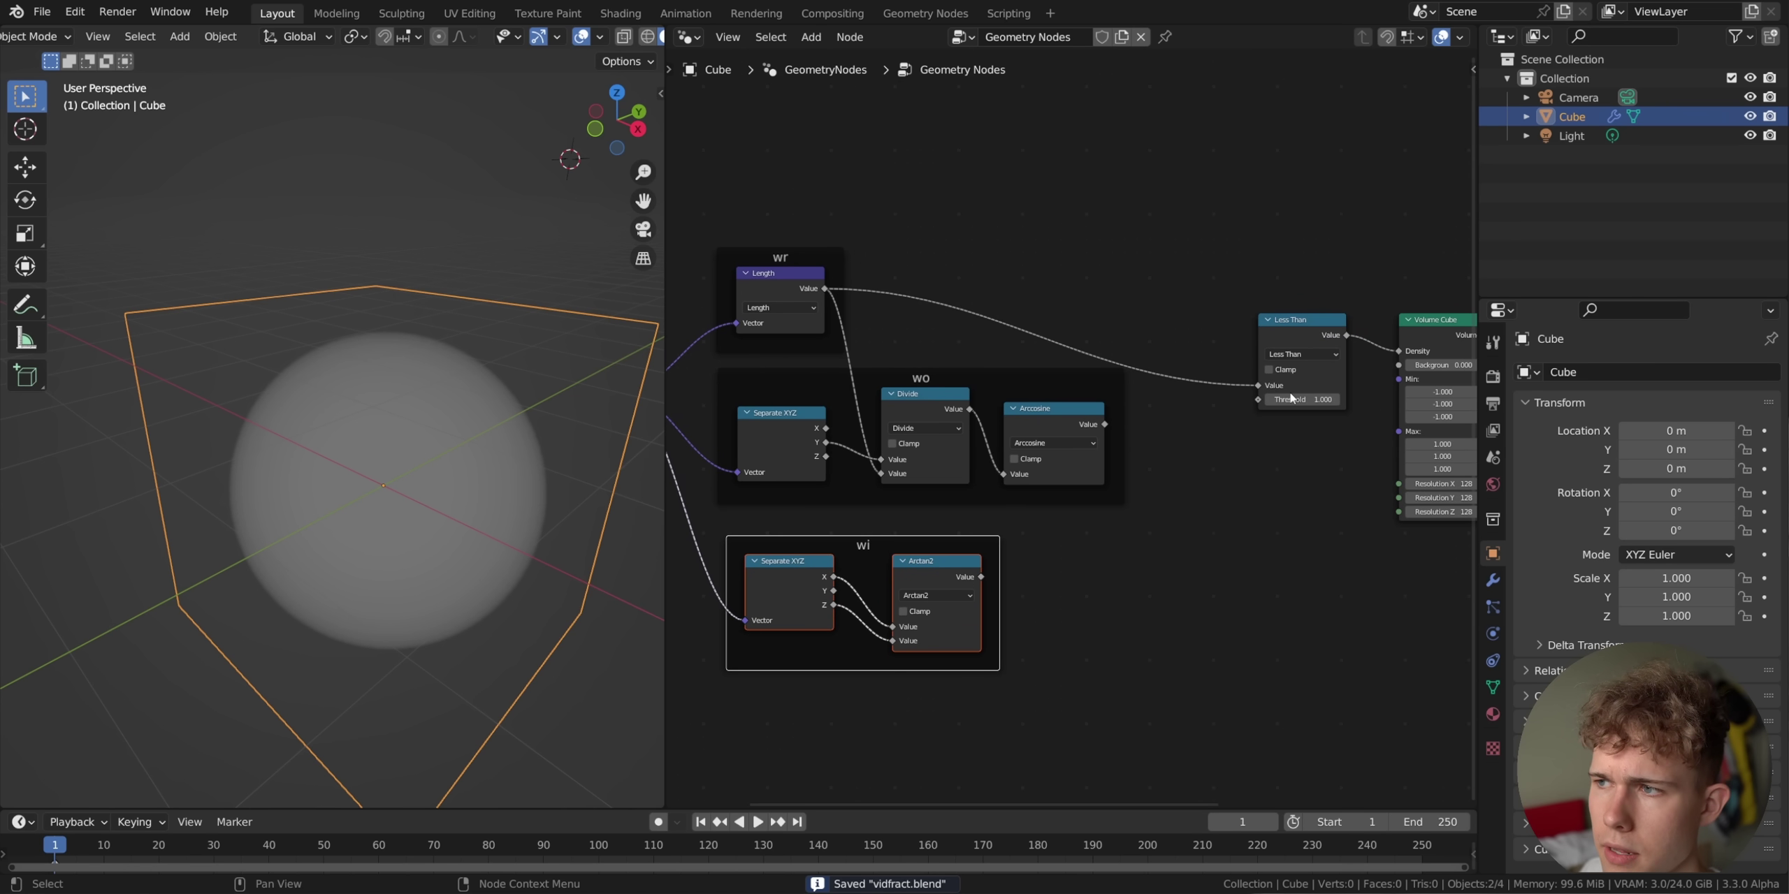
Raise the Less Than threshold to 1.210, connect Arccosine's value to Less Than, and adjust the threshold to preview wo.
mouse_move(1290, 398)
mouse_down()
mouse_move(1223, 399)
mouse_move(1349, 400)
mouse_move(1243, 400)
mouse_move(1305, 400)
mouse_up()
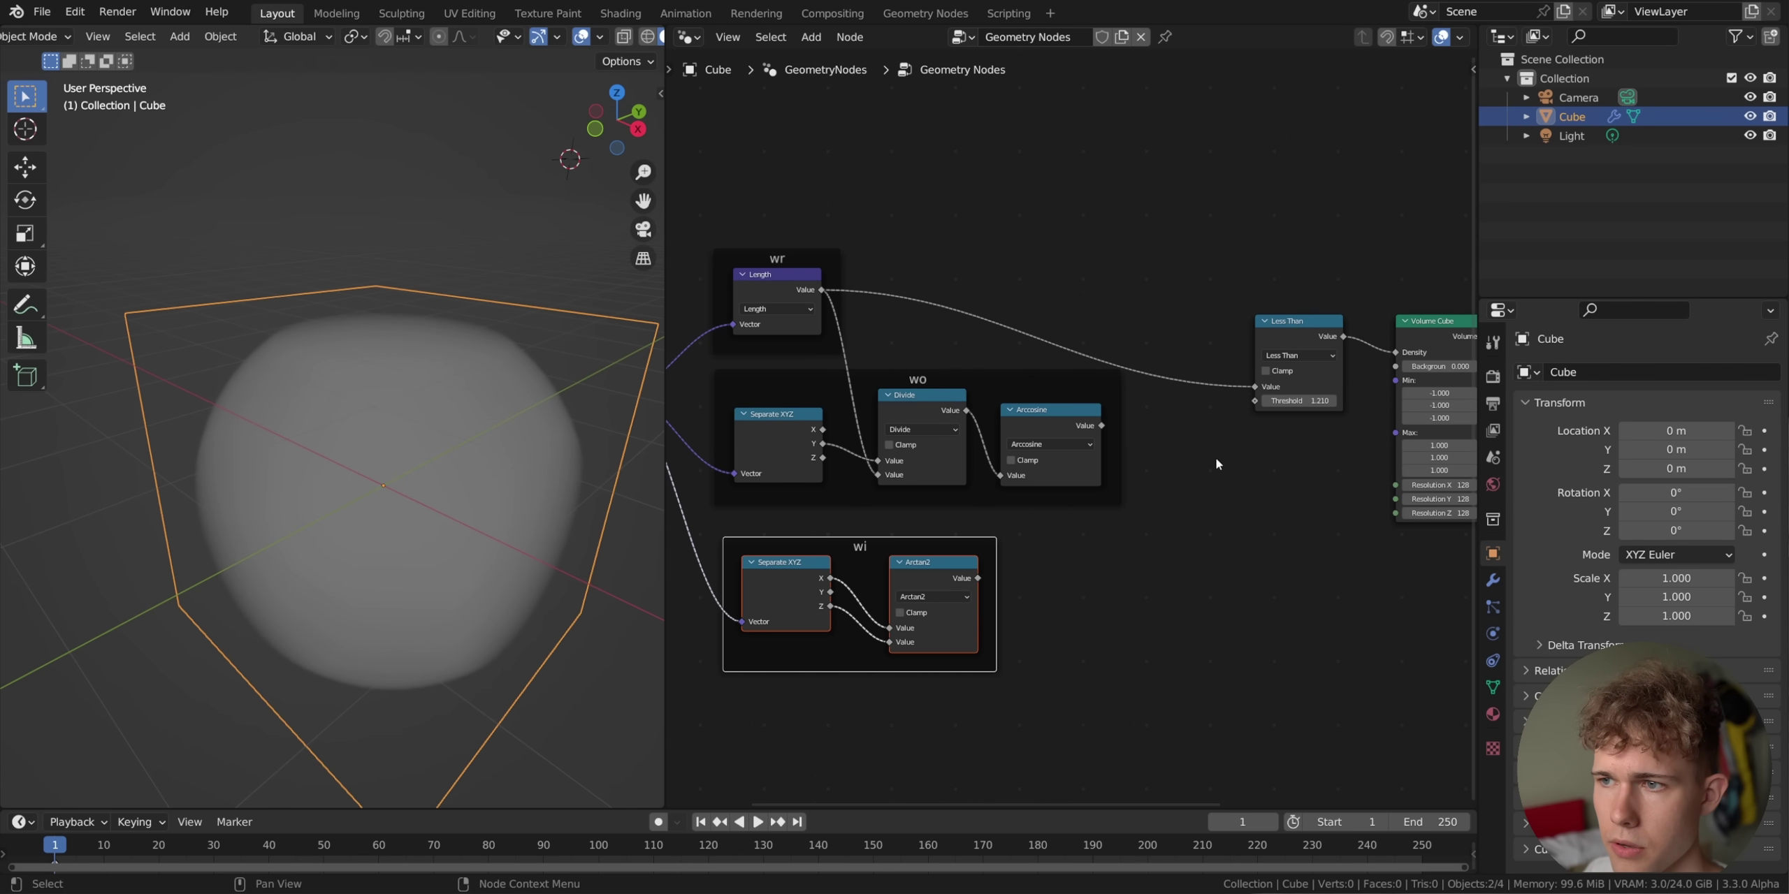
scroll(1072, 435, up, 2)
drag(1108, 425, 1297, 380)
mouse_move(1286, 395)
mouse_down()
mouse_move(1244, 389)
mouse_move(1425, 396)
mouse_move(1294, 396)
mouse_up()
Preview wi by connecting Arctan2's value to Less Than and varying the threshold while viewing the shape from other angles.
drag(961, 603, 1285, 379)
mouse_move(419, 447)
middle_down()
mouse_move(522, 423)
mouse_move(420, 428)
mouse_move(440, 442)
middle_up()
shift+drag(1337, 396, 1123, 396)
drag(1258, 395, 1339, 396)
middle_drag(516, 507, 273, 572)
Insert a Volume to Mesh node between the Volume Cube and the Group Output.
scroll(1111, 468, down, 5)
middle_drag(1181, 518, 1079, 516)
scroll(1240, 308, up, 3)
key(shift+a)
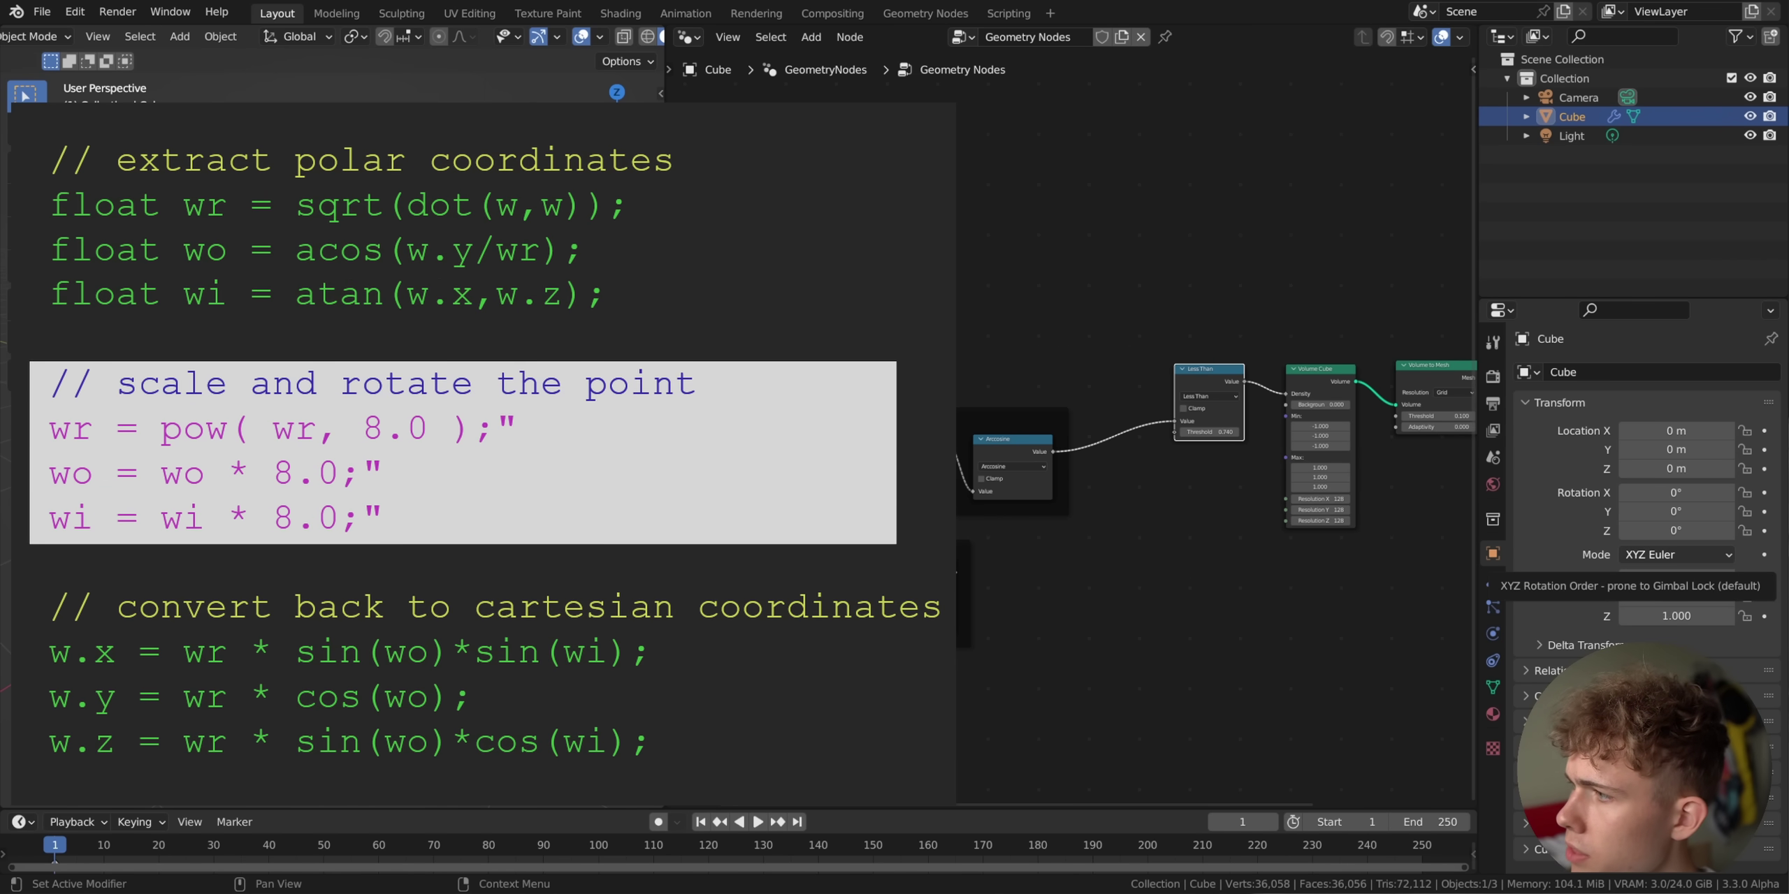
Widen the gap between the wr, wo and wi frames and the Less Than node, and save the file.
scroll(1090, 433, down, 1)
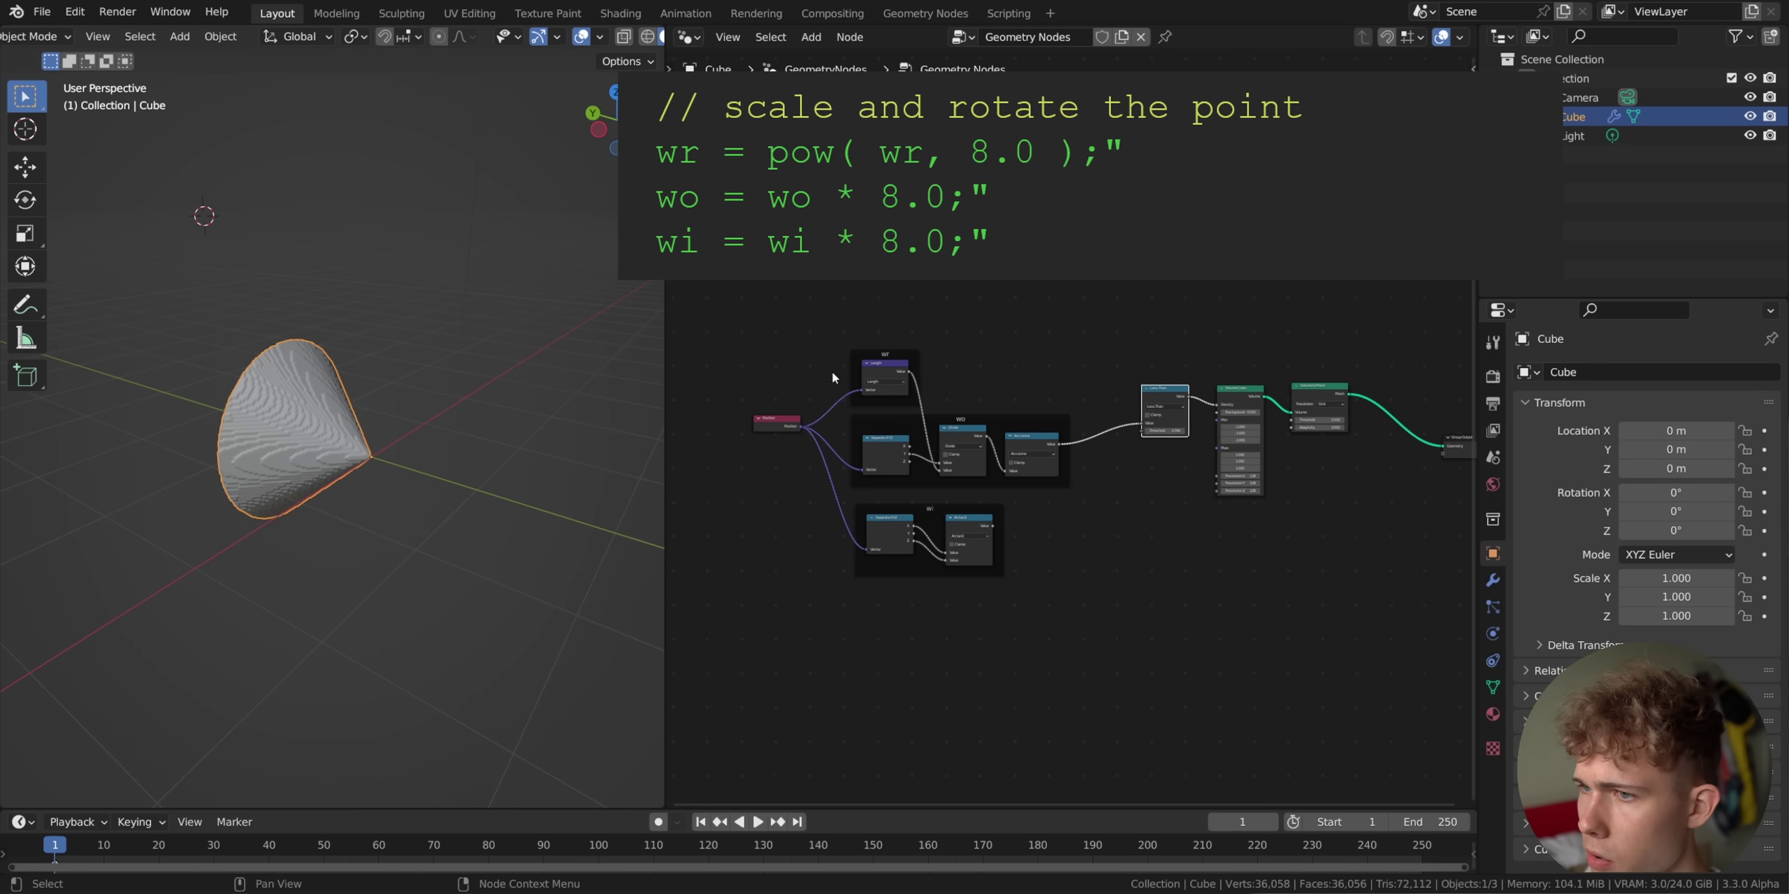
scroll(909, 391, down, 2)
drag(858, 375, 1257, 659)
drag(1196, 511, 1030, 524)
scroll(1074, 490, up, 4)
middle_drag(1074, 489, 1043, 478)
key(ctrl+s)
click(1048, 451)
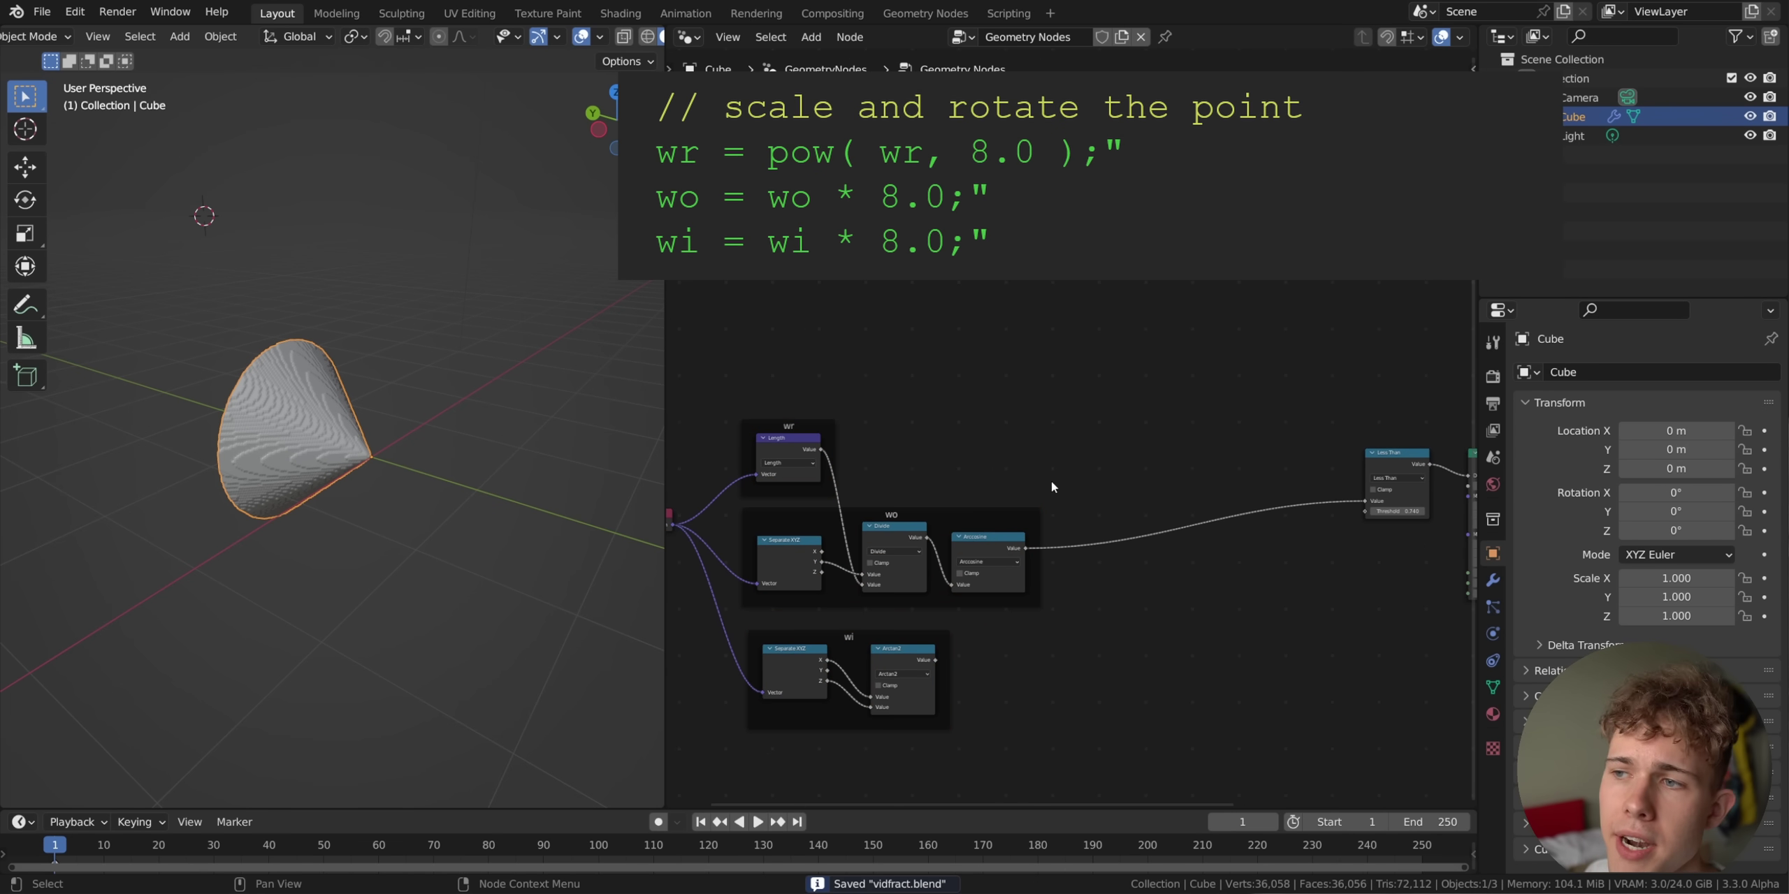
Add a Math node in the free space after the polar coordinate frames and set its operation to Power.
scroll(1058, 482, up, 2)
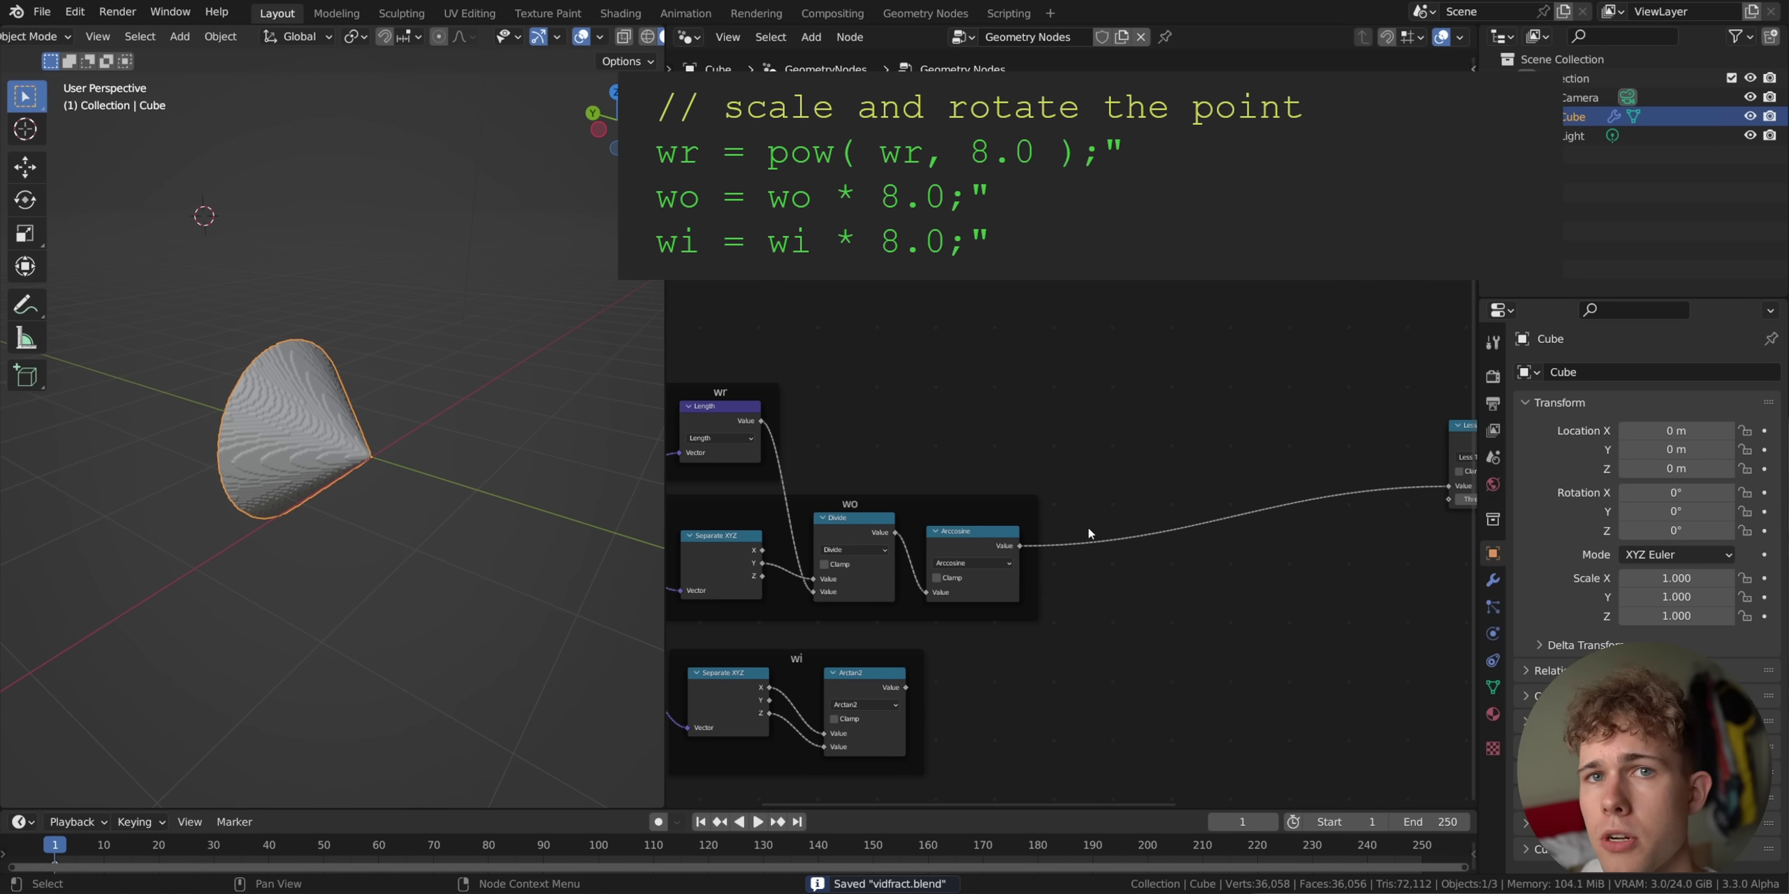
key(shift+a)
key(s)
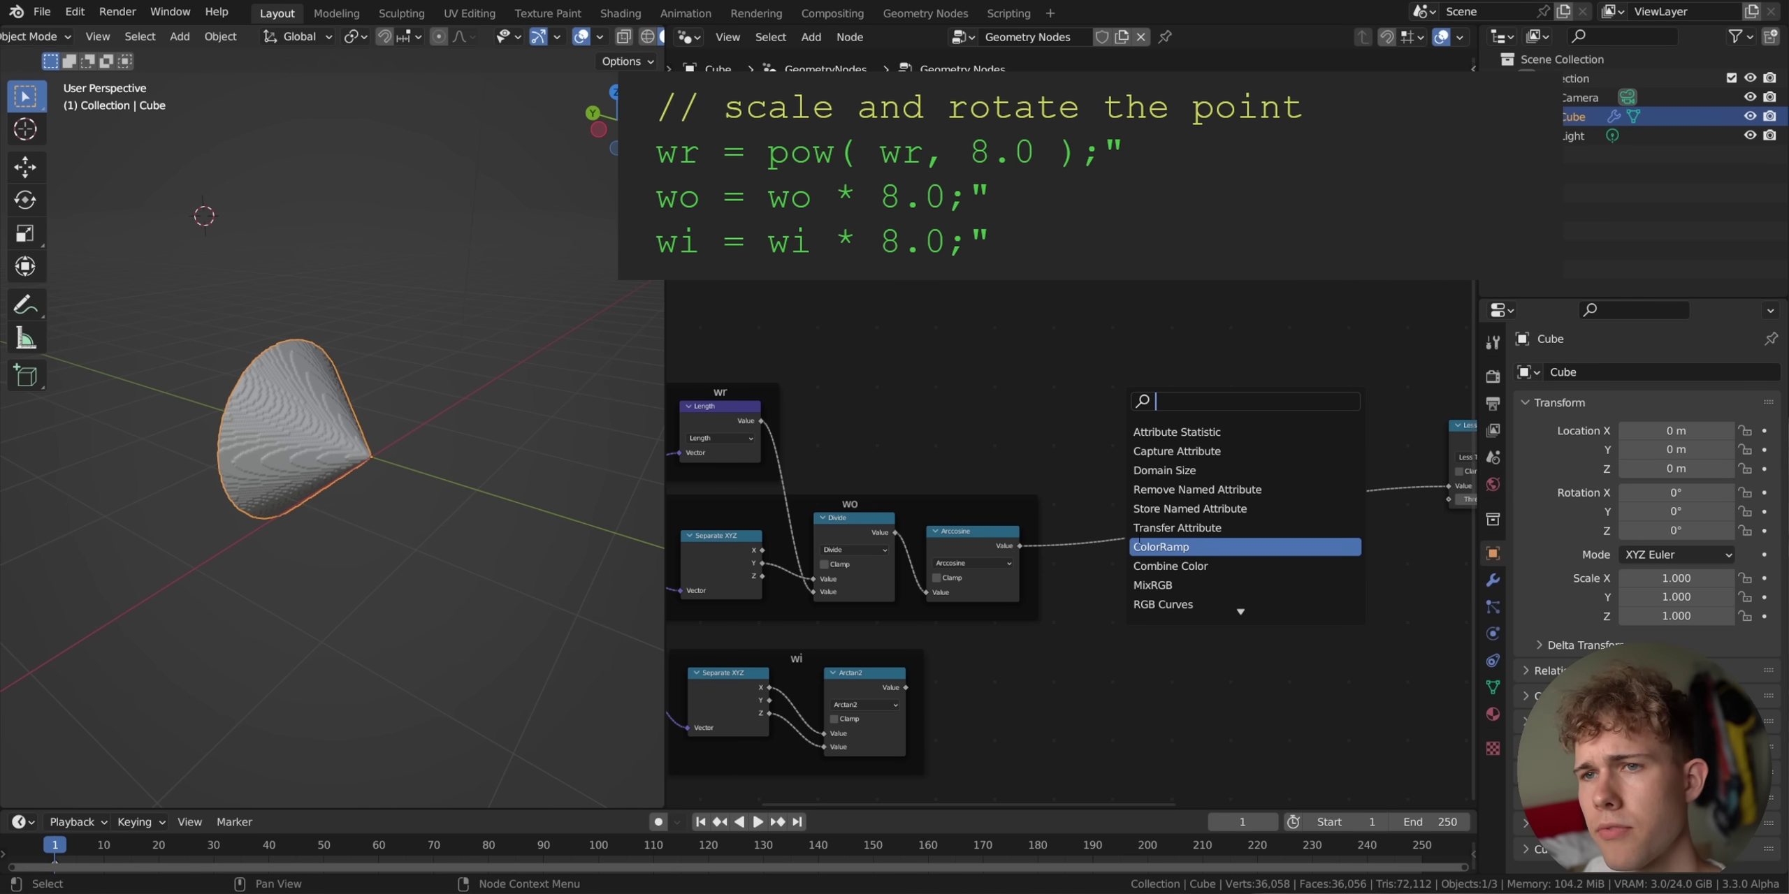
text(math)
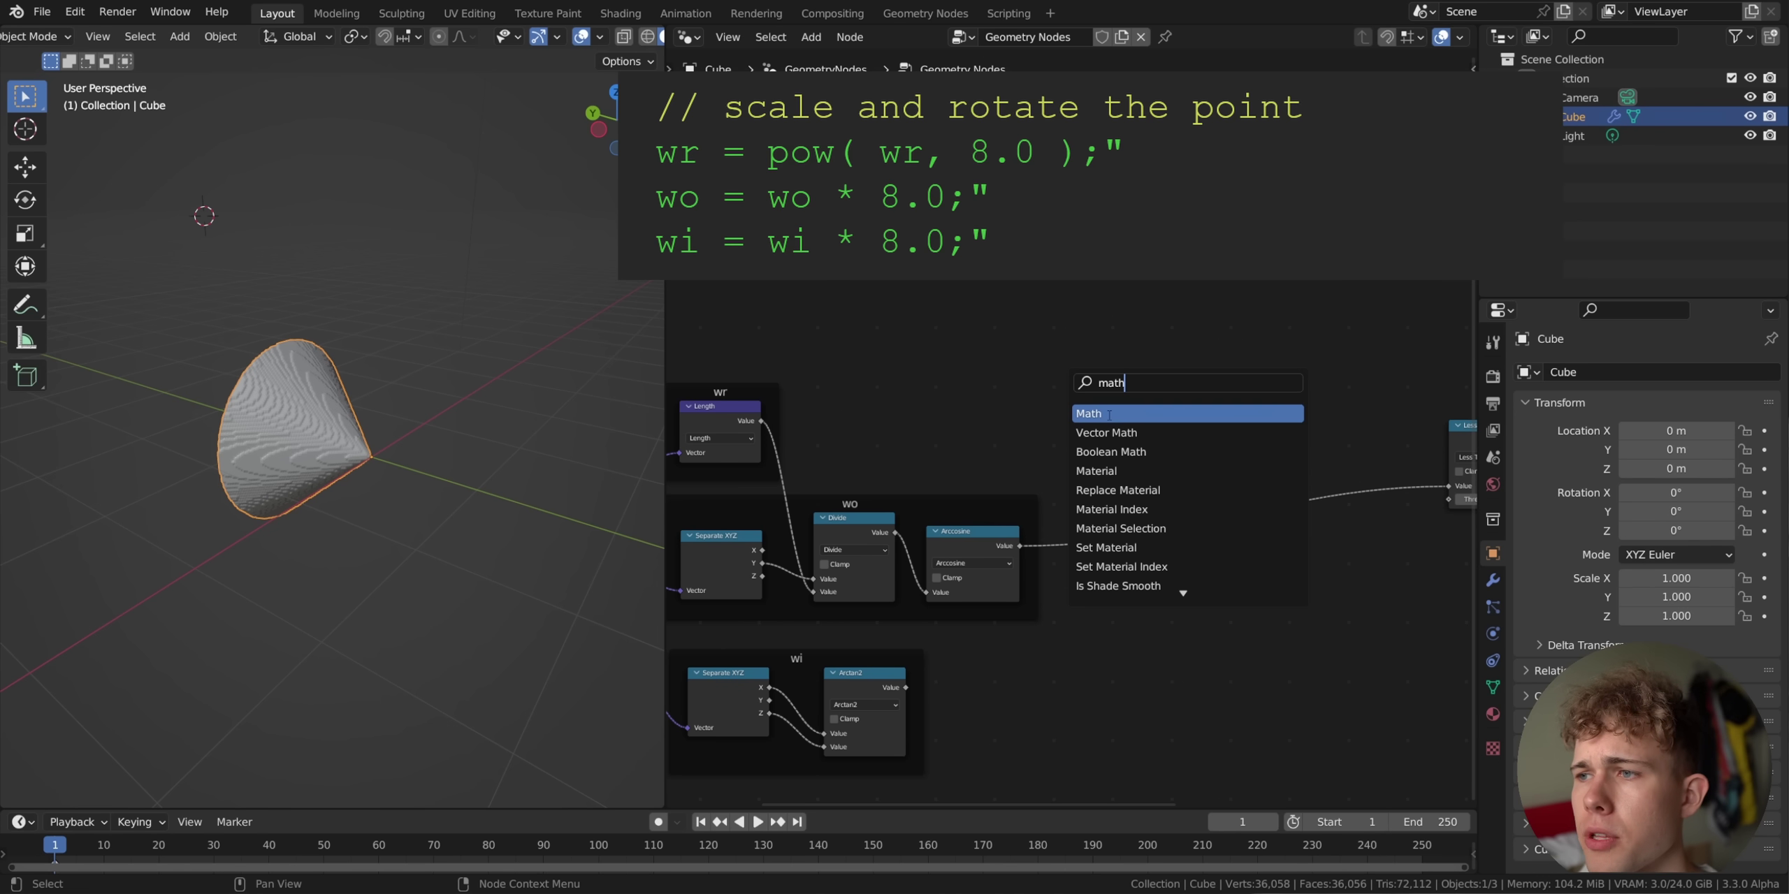
click(1108, 415)
click(1123, 422)
scroll(1127, 425, up, 1)
click(1135, 424)
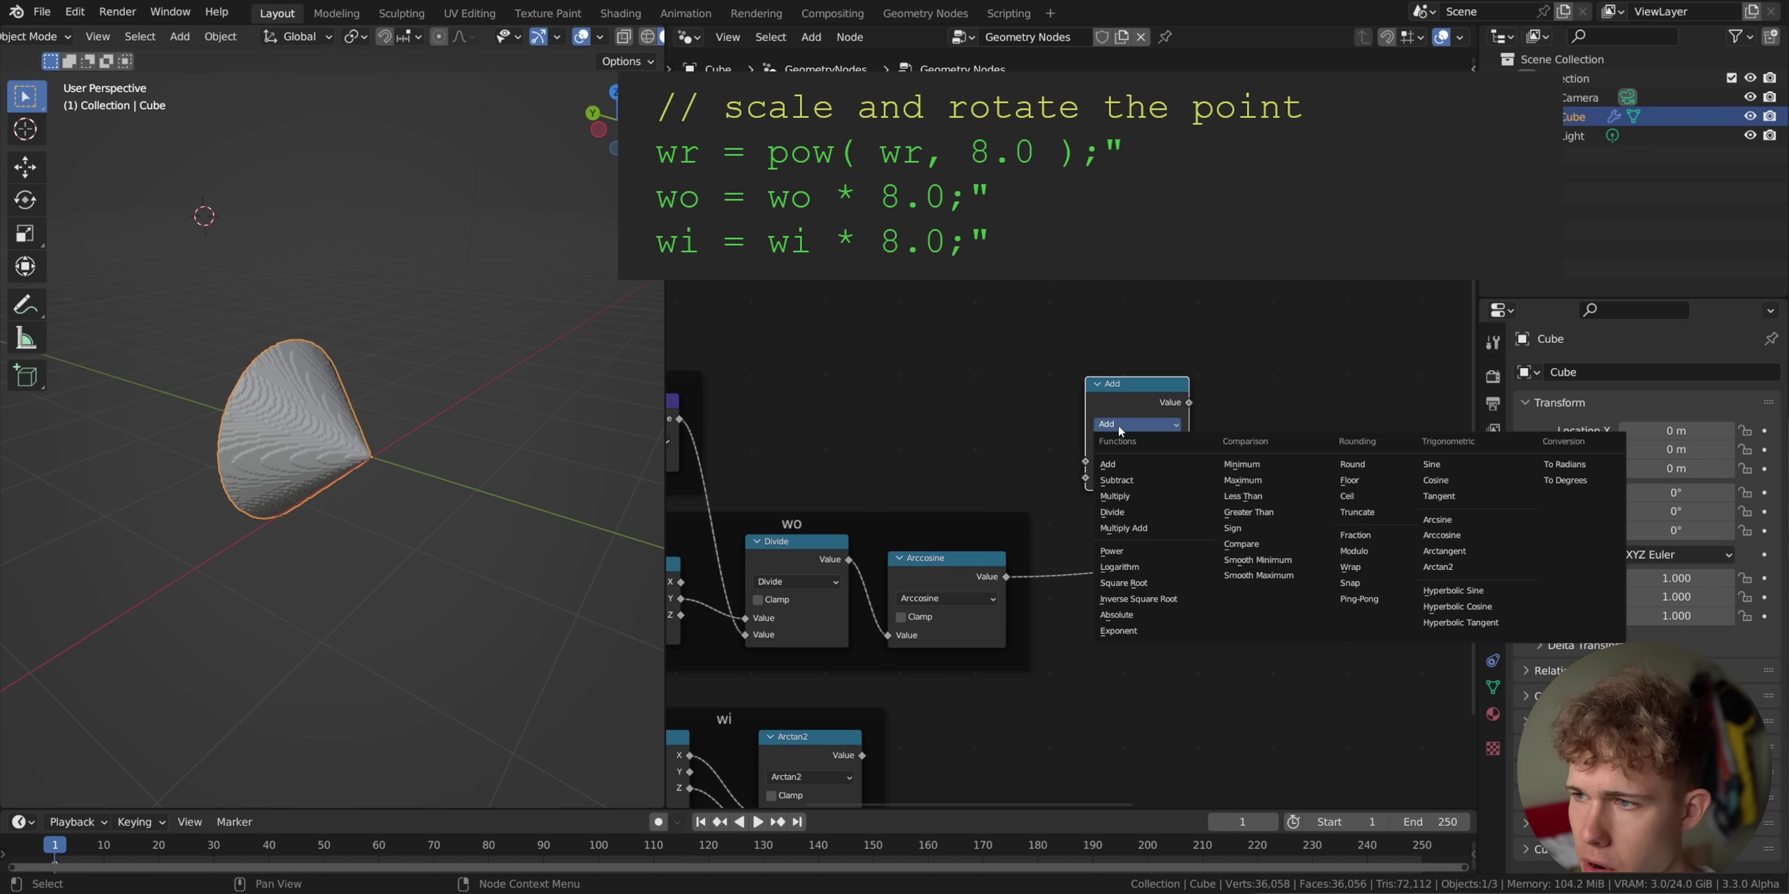
click(1135, 551)
Connect Length's value to Power's Base, set the Exponent to 8, and save the file.
middle_drag(1004, 491, 1097, 532)
drag(772, 459, 1310, 476)
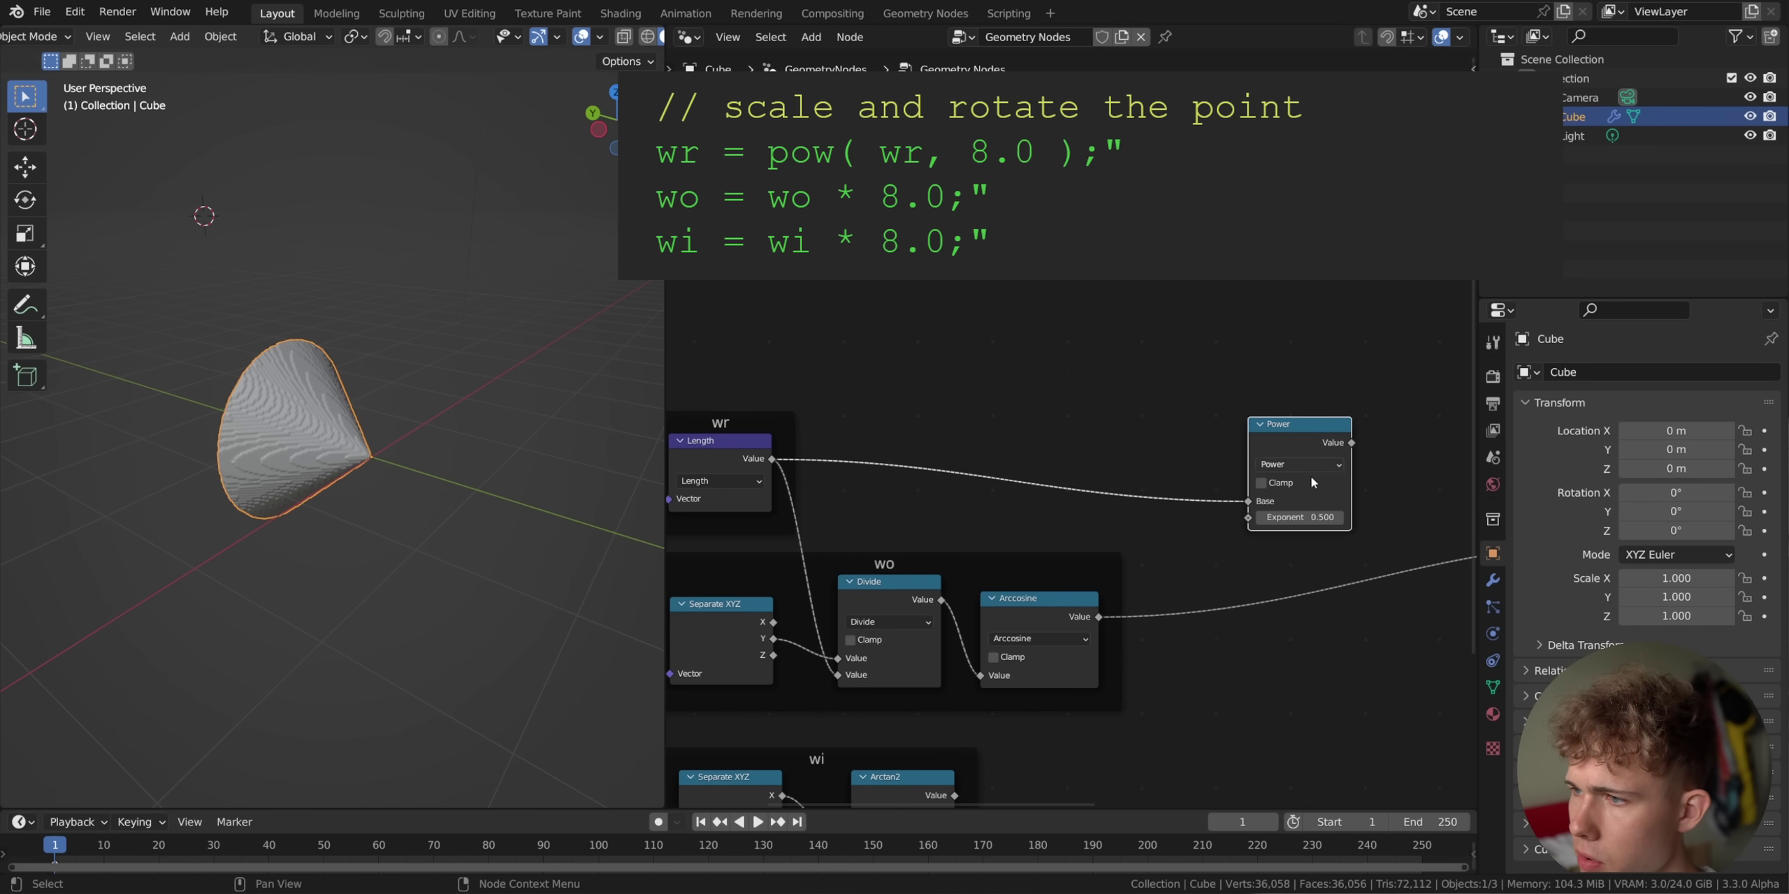
double_click(1314, 517)
text(8)
key(Return)
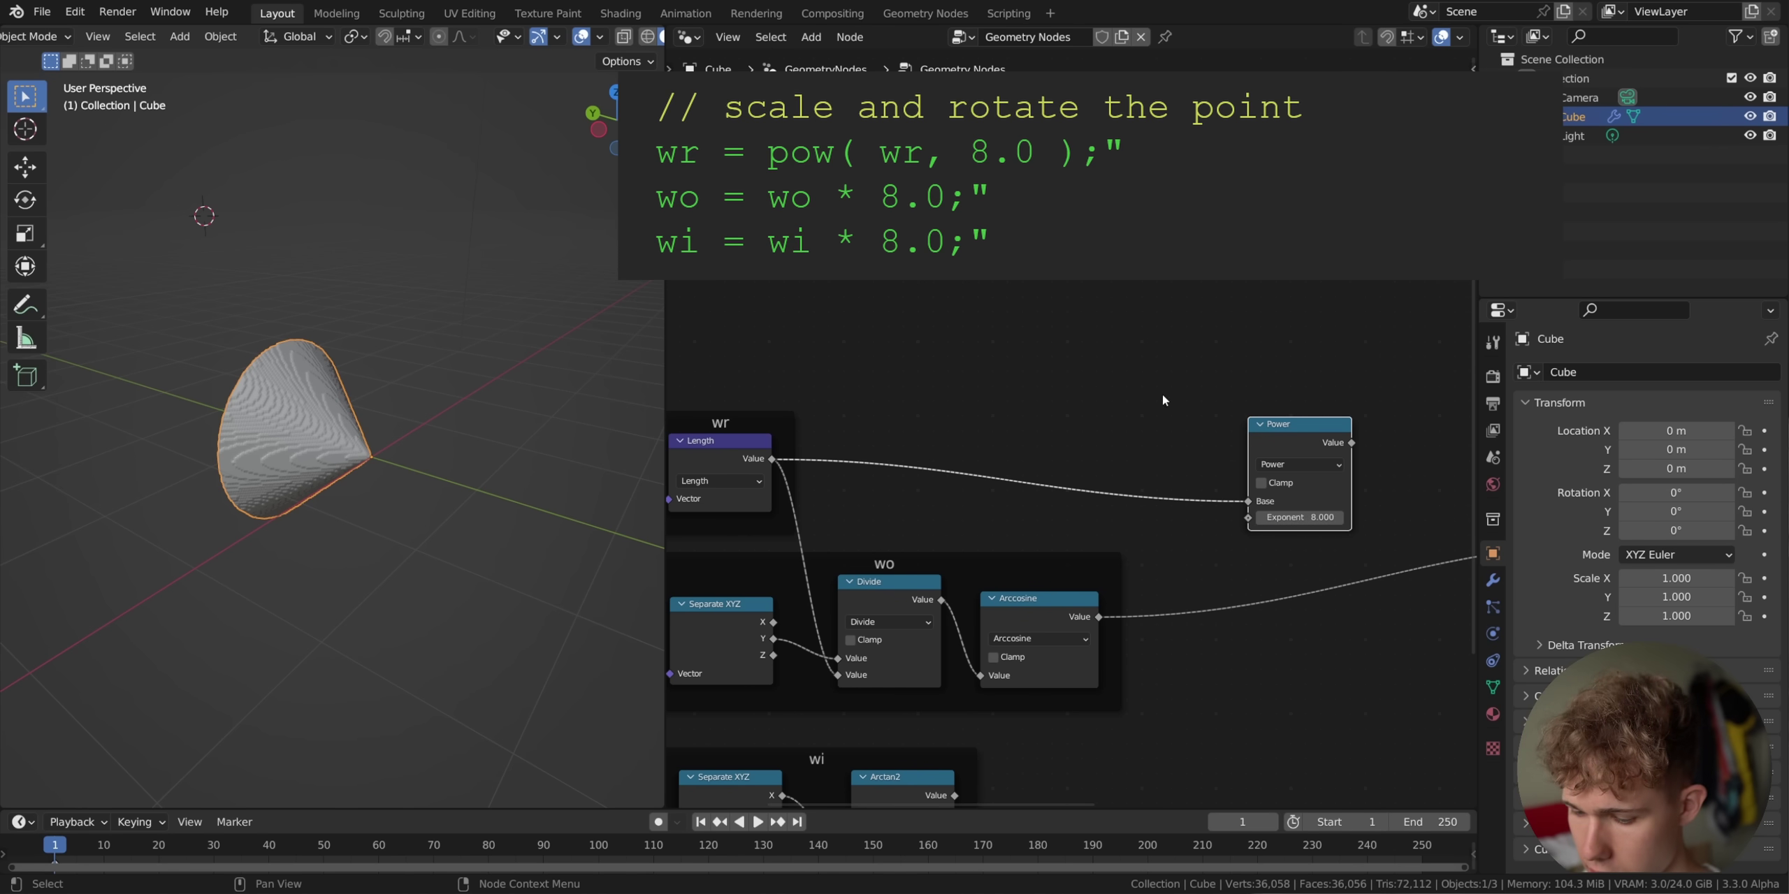
key(ctrl+s)
Add a Value node above the wr frame, set it to 8, and connect it to Power's Exponent.
key(shift+a)
text(svalue)
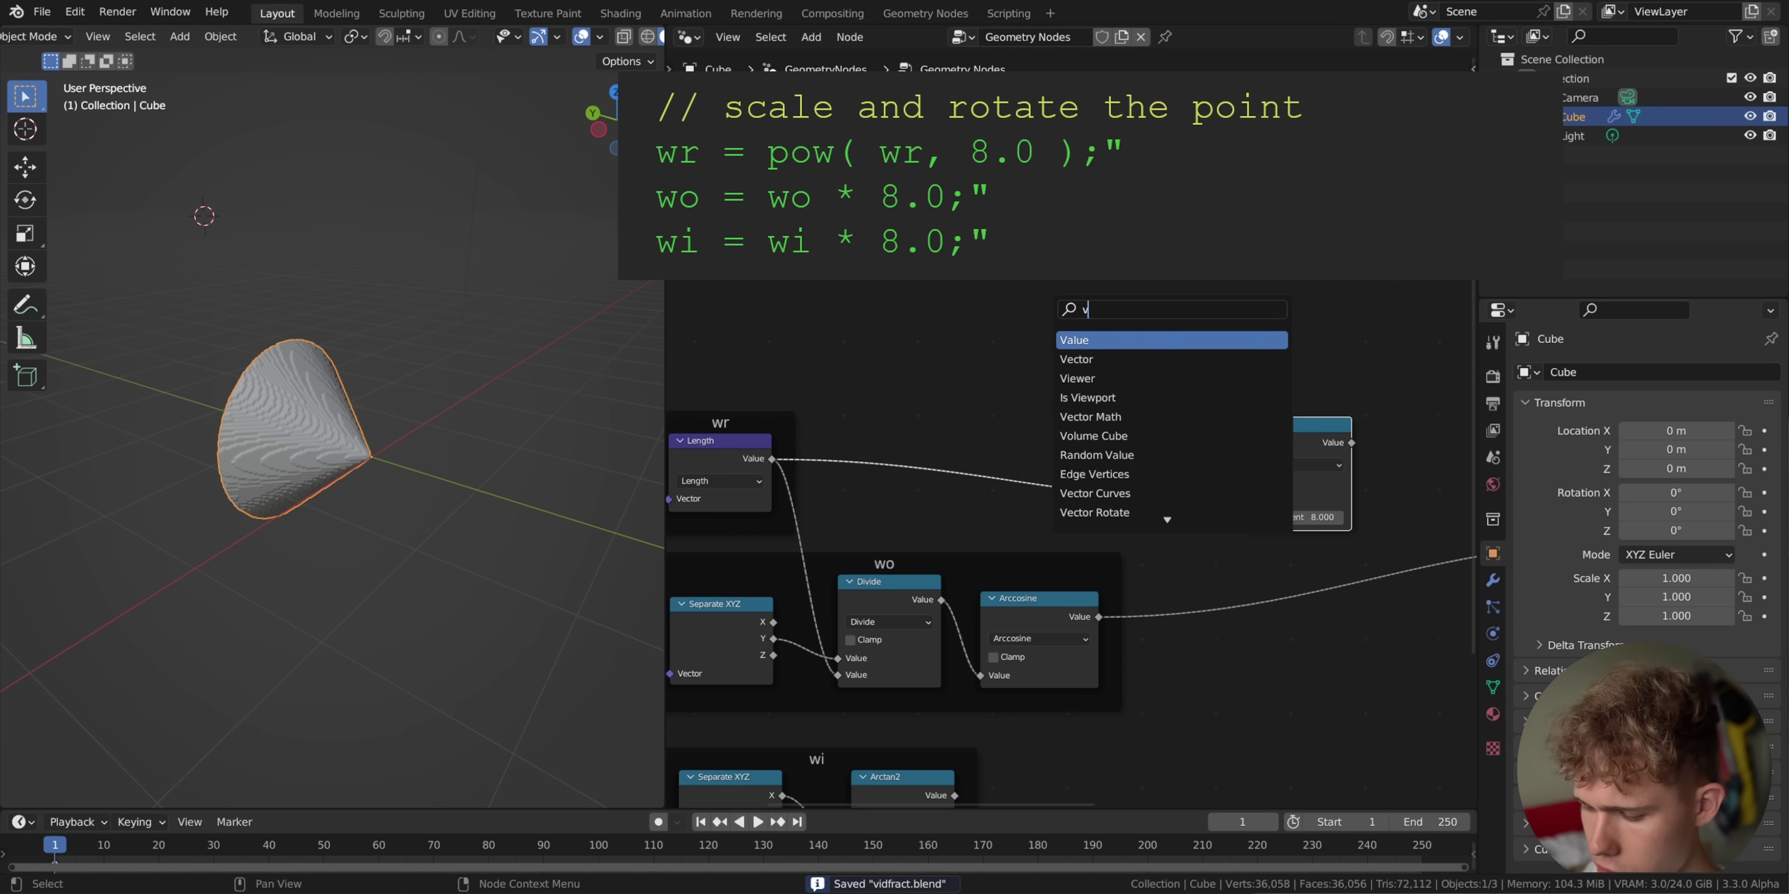
click(1104, 340)
click(730, 354)
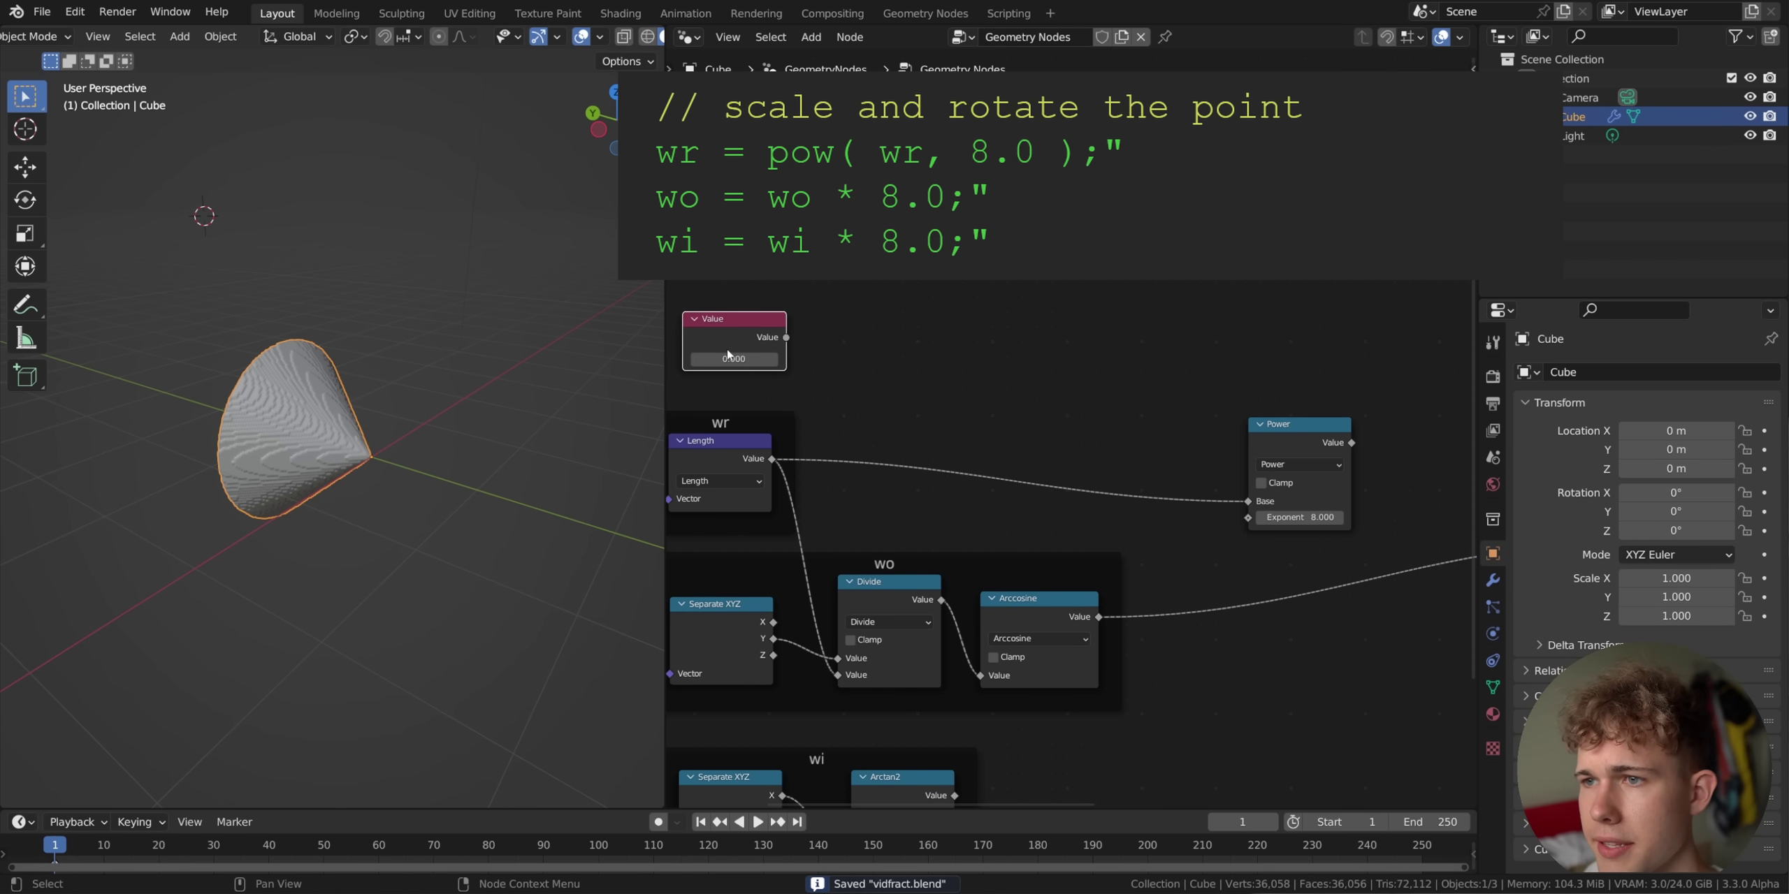
click(731, 358)
key(Return)
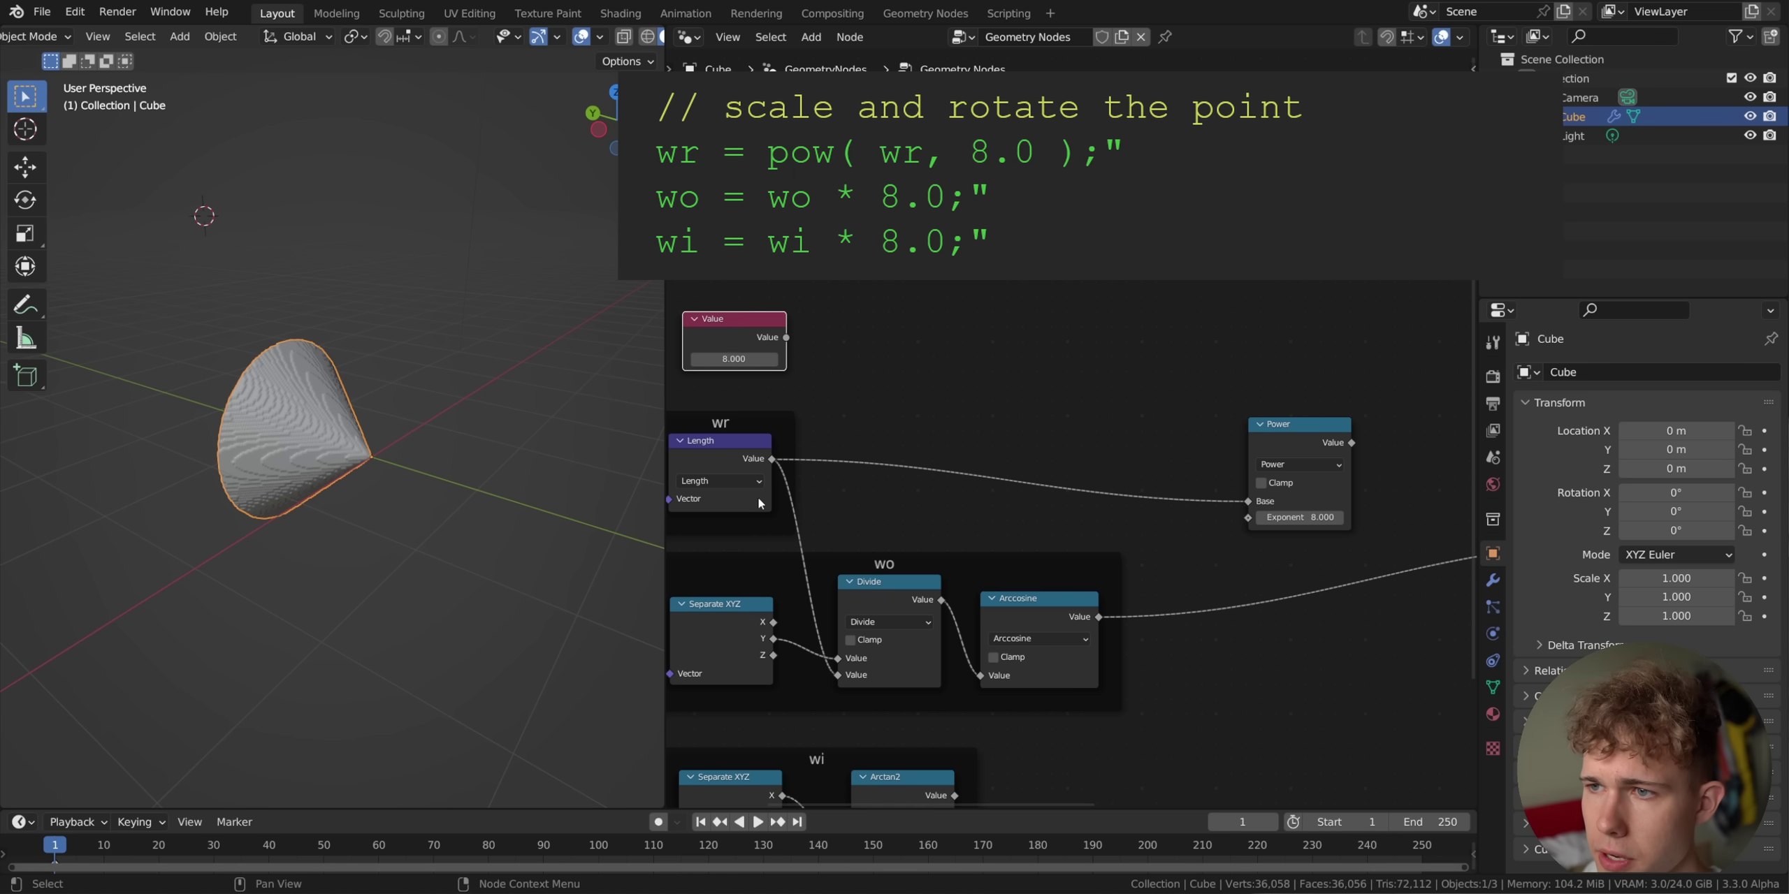
drag(786, 339, 1248, 517)
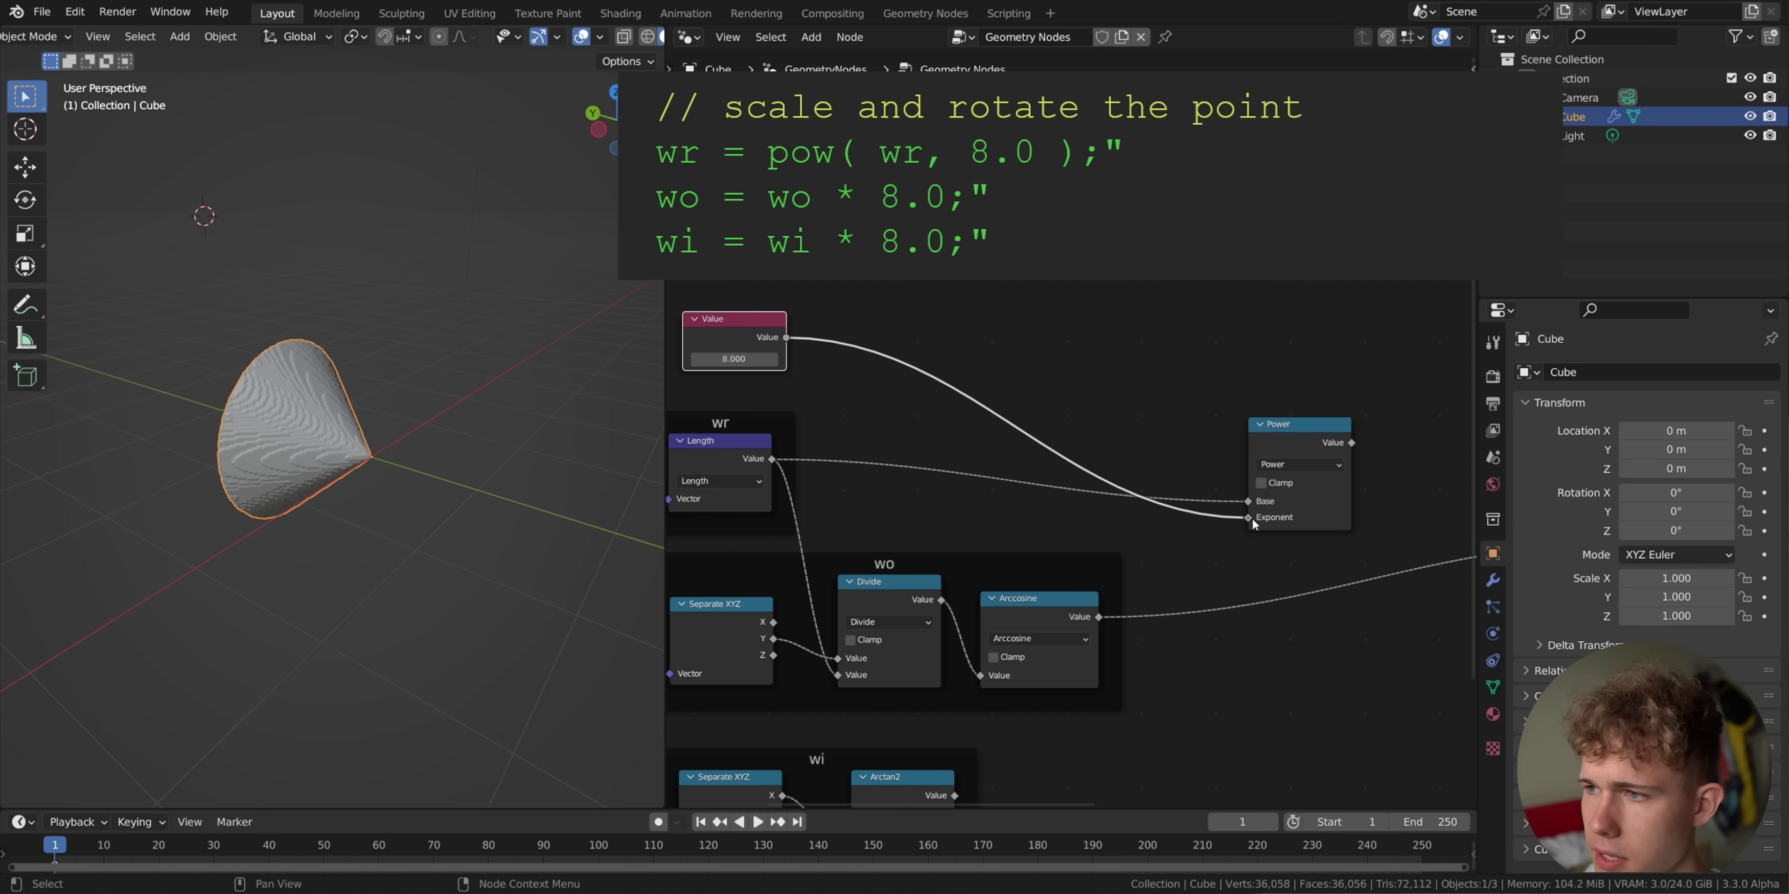
Label the Value node exp.
scroll(1230, 521, down, 2)
drag(827, 373, 818, 363)
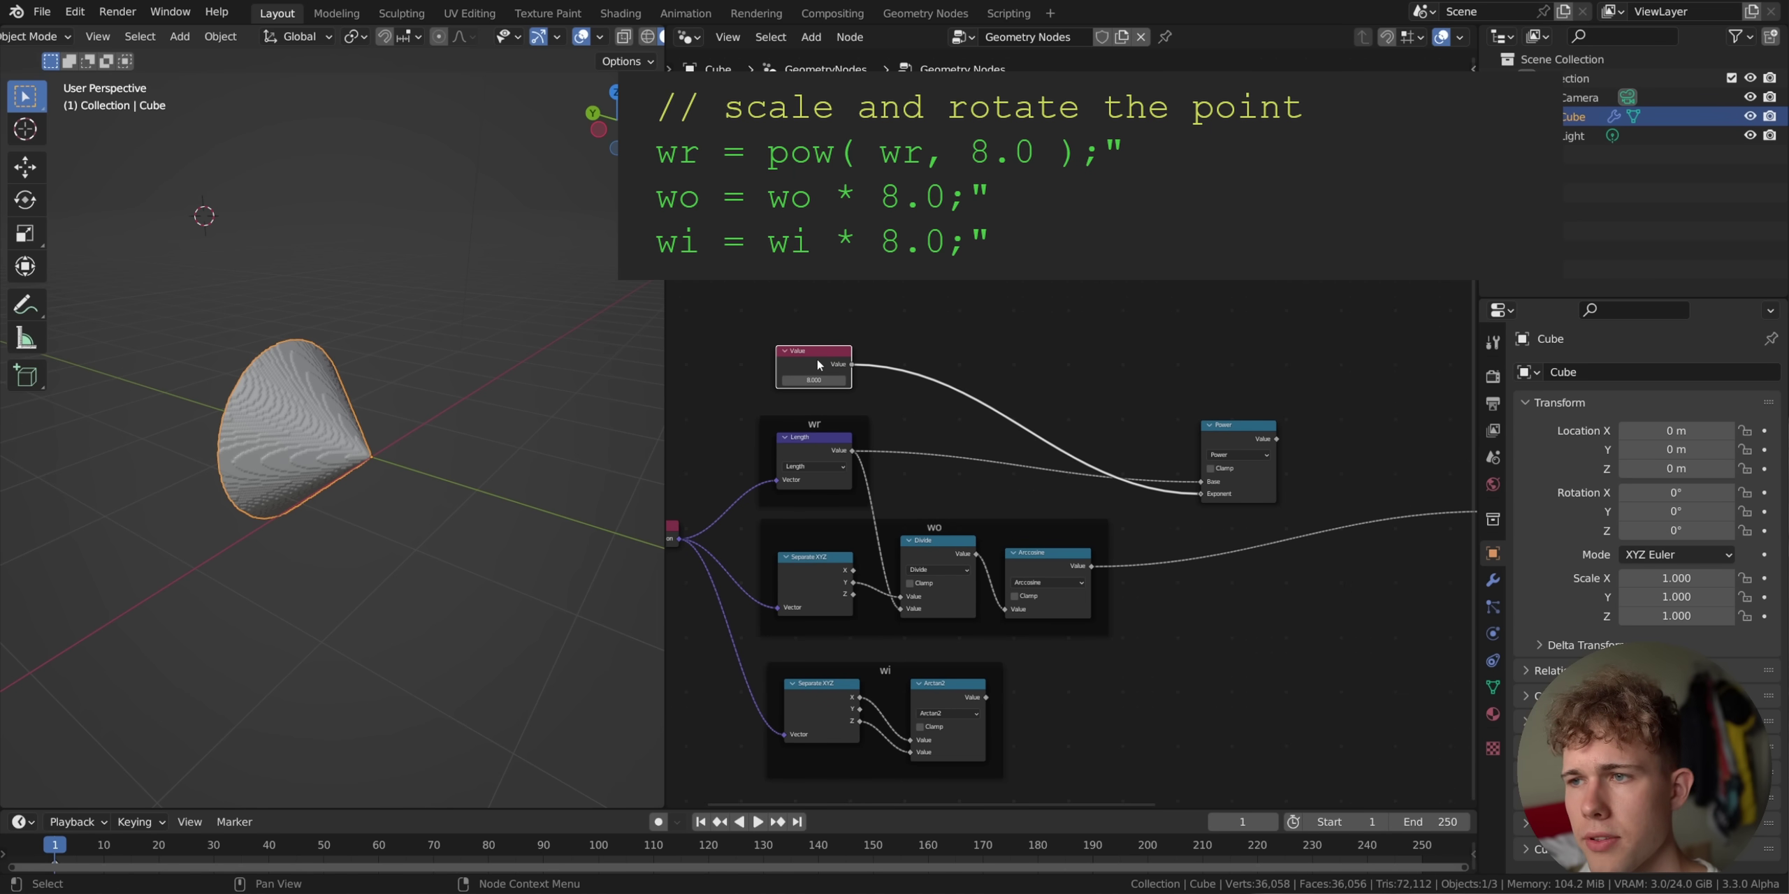
middle_drag(886, 402, 889, 403)
key(F2)
text(e)
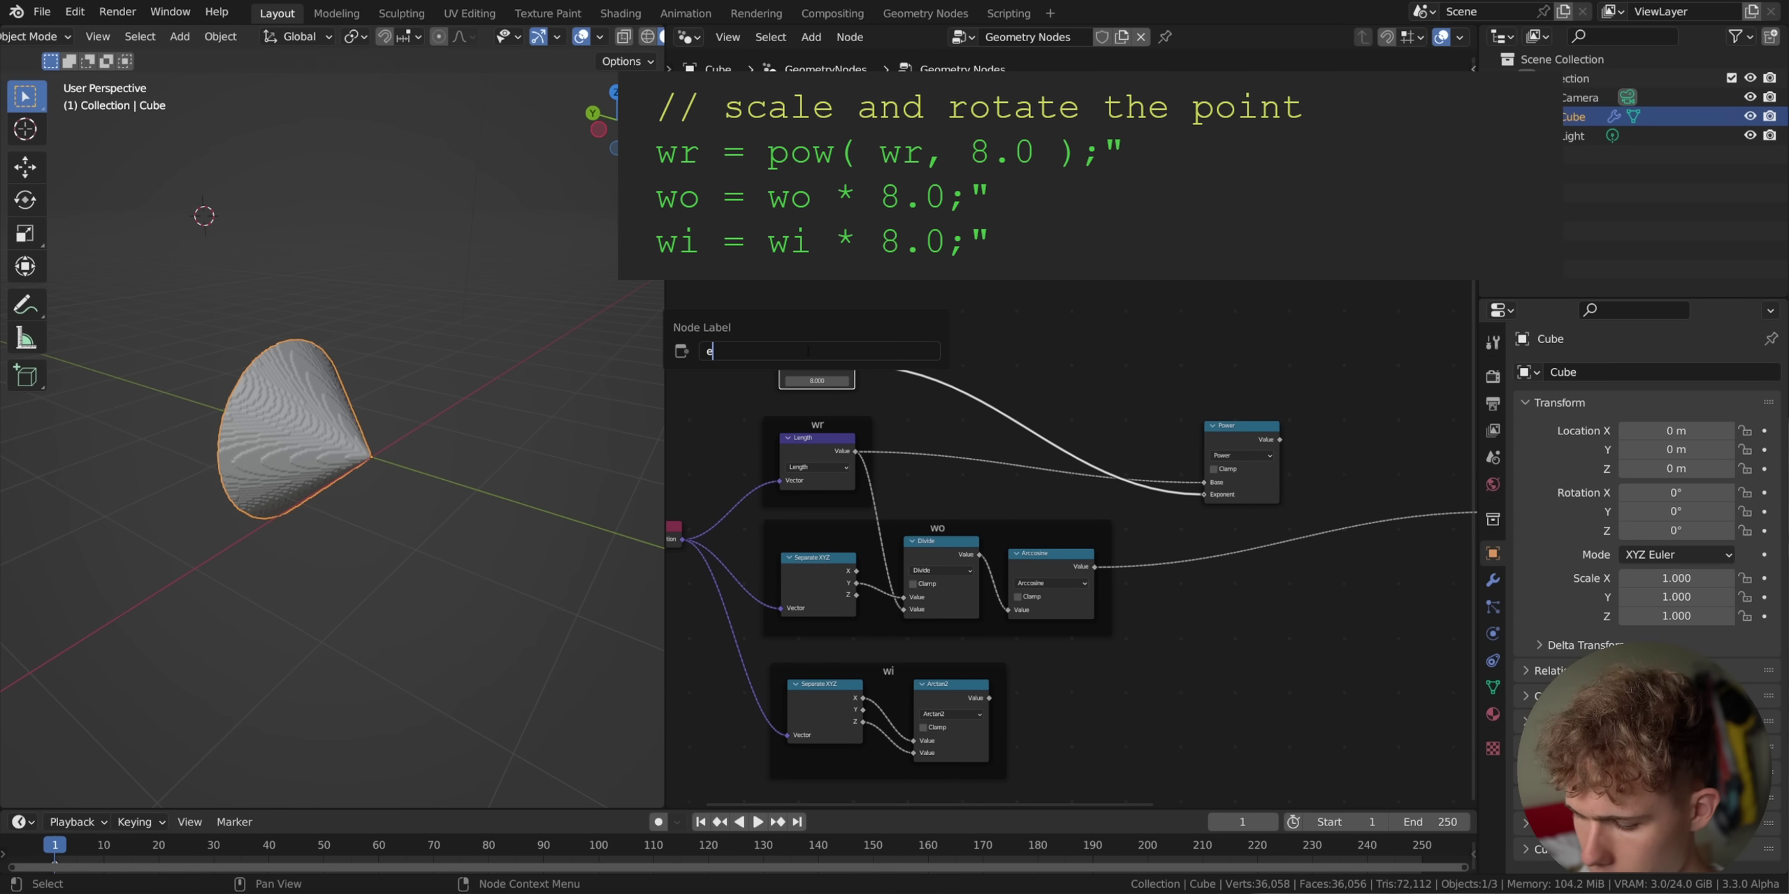
text(xp)
key(Return)
Put the Power node in its own frame labelled wr and save the file.
middle_drag(1236, 400, 1150, 389)
drag(1104, 374, 1227, 498)
key(F2)
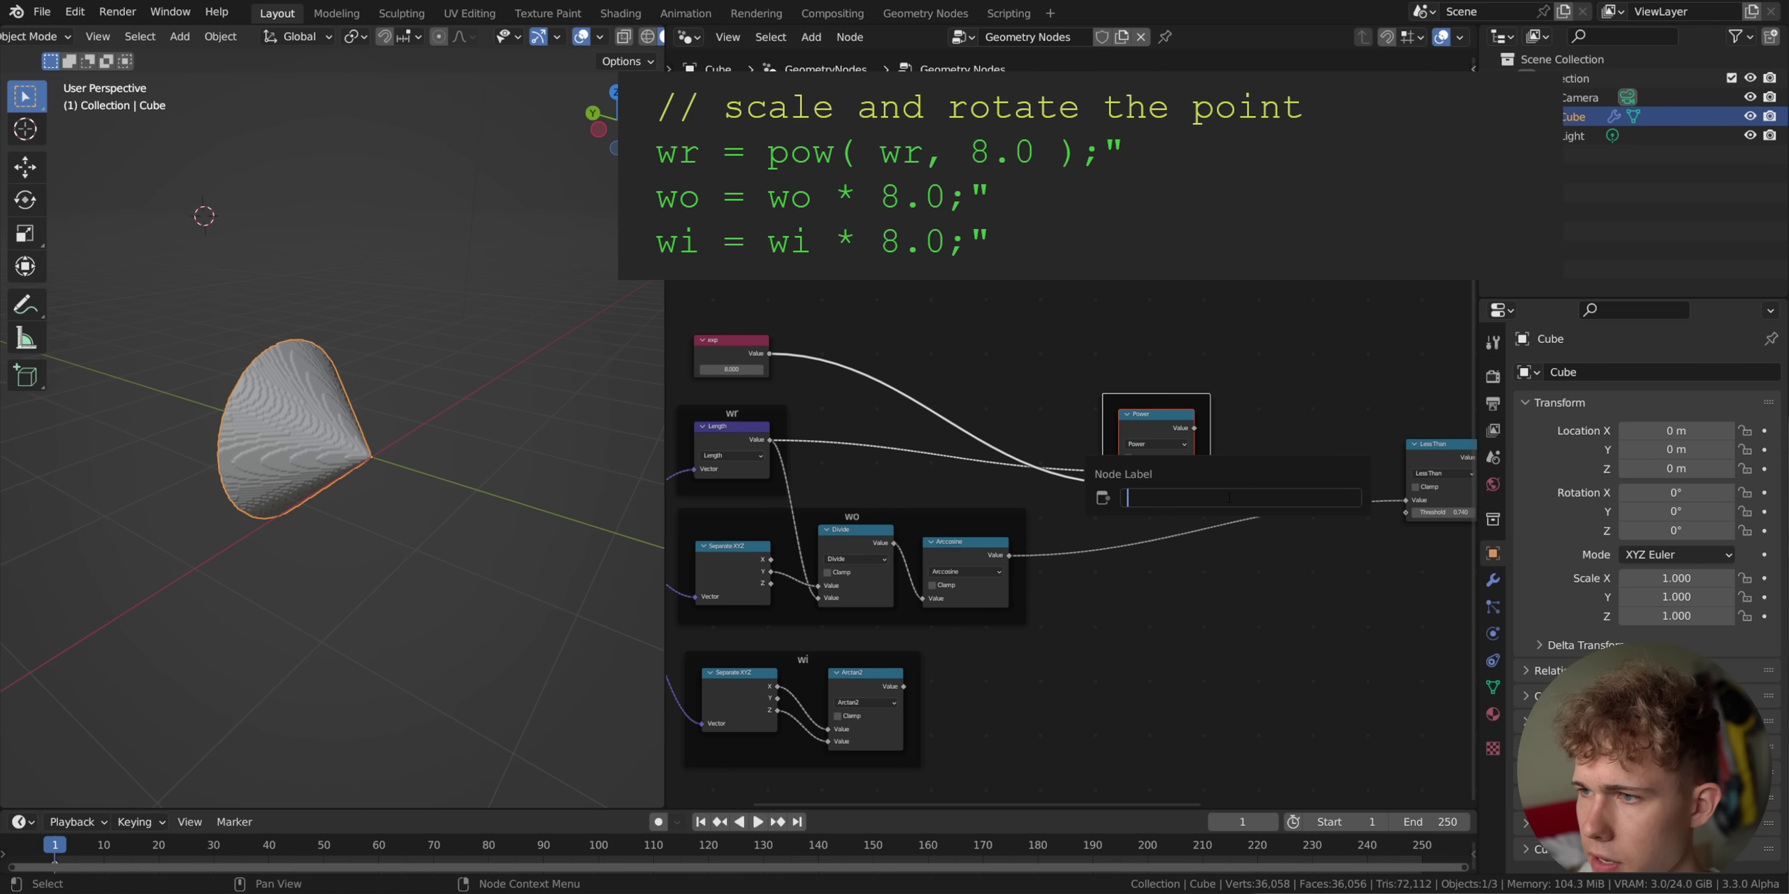
text(w)
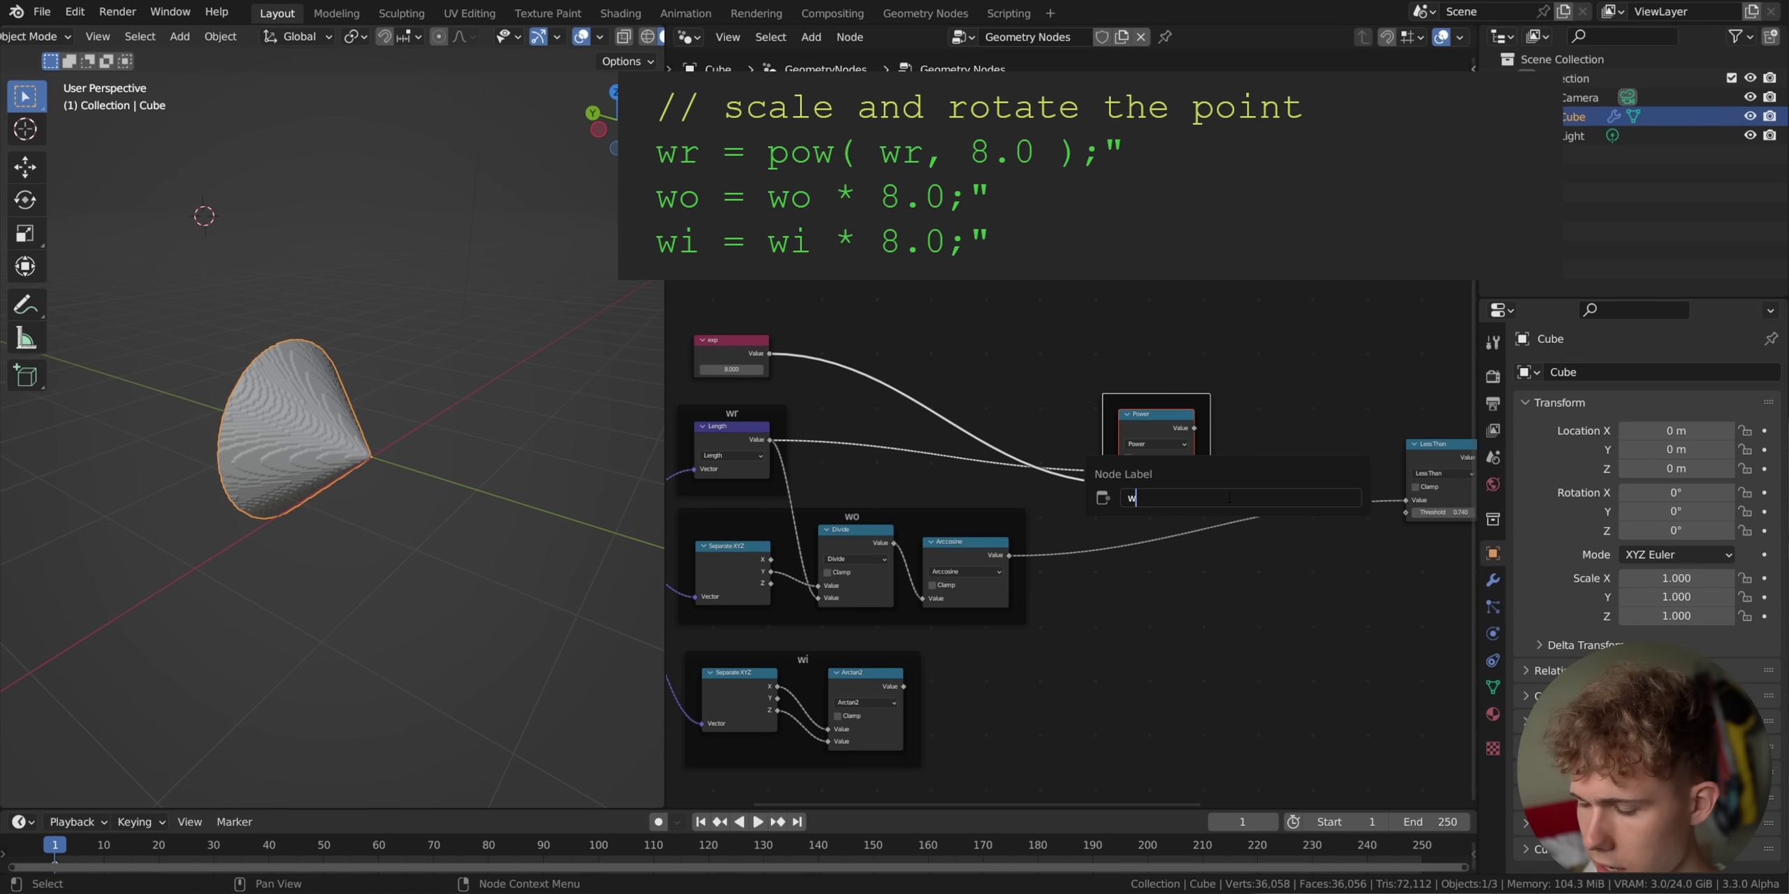
text(r)
key(Return)
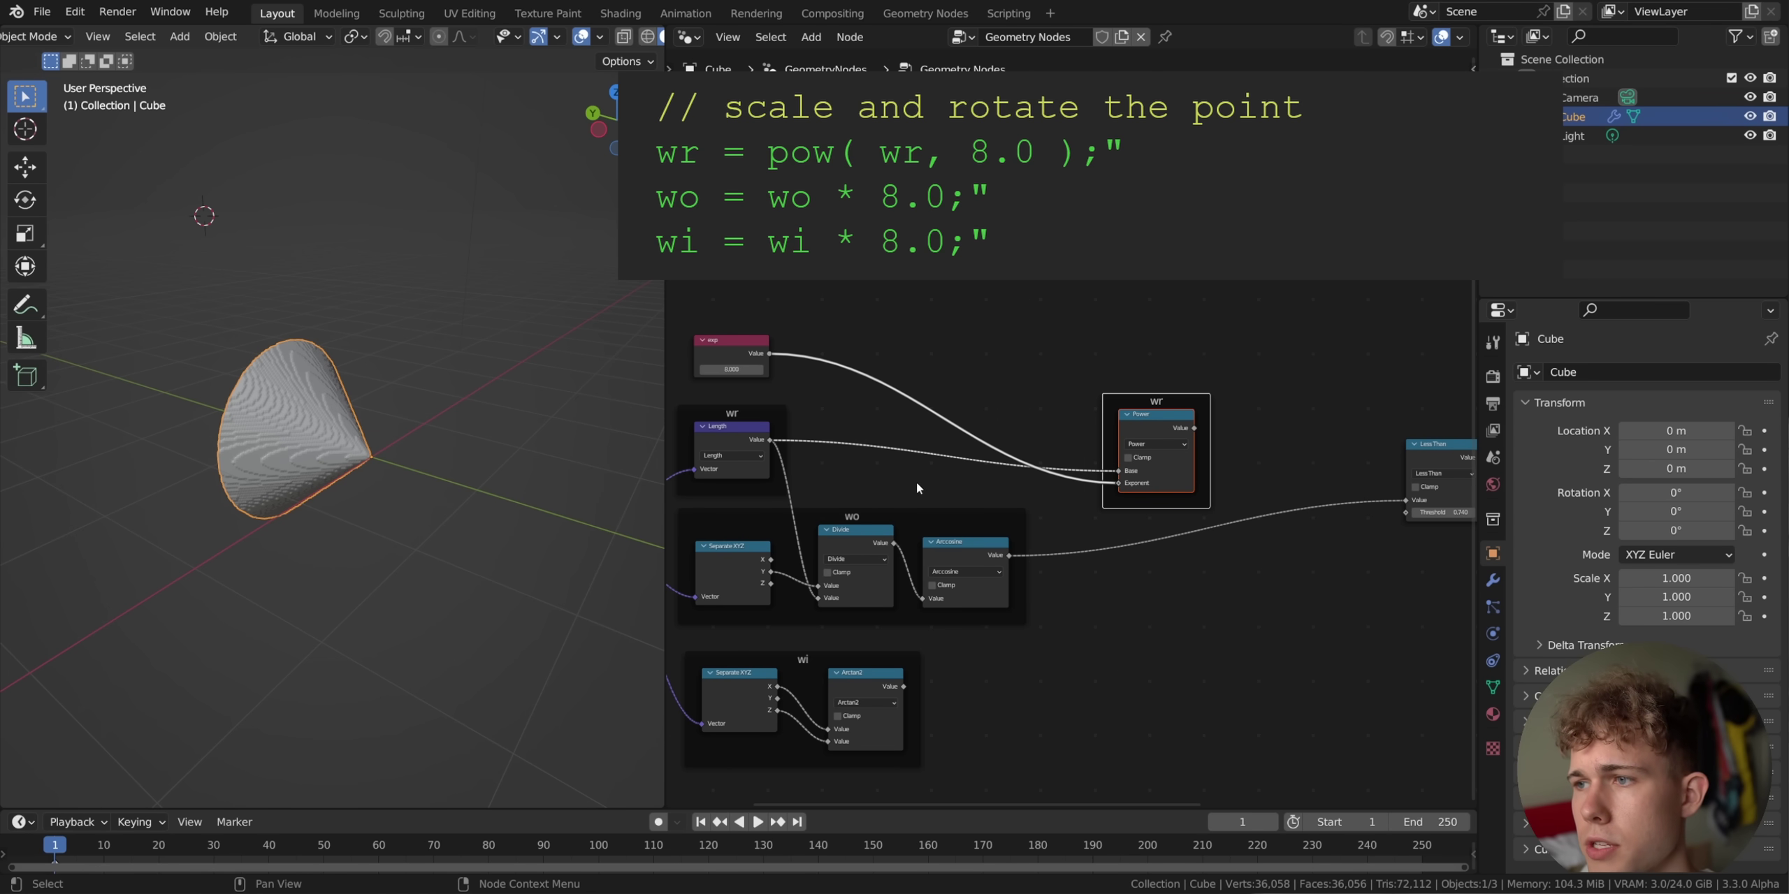
click(1060, 355)
middle_drag(1142, 436, 1128, 398)
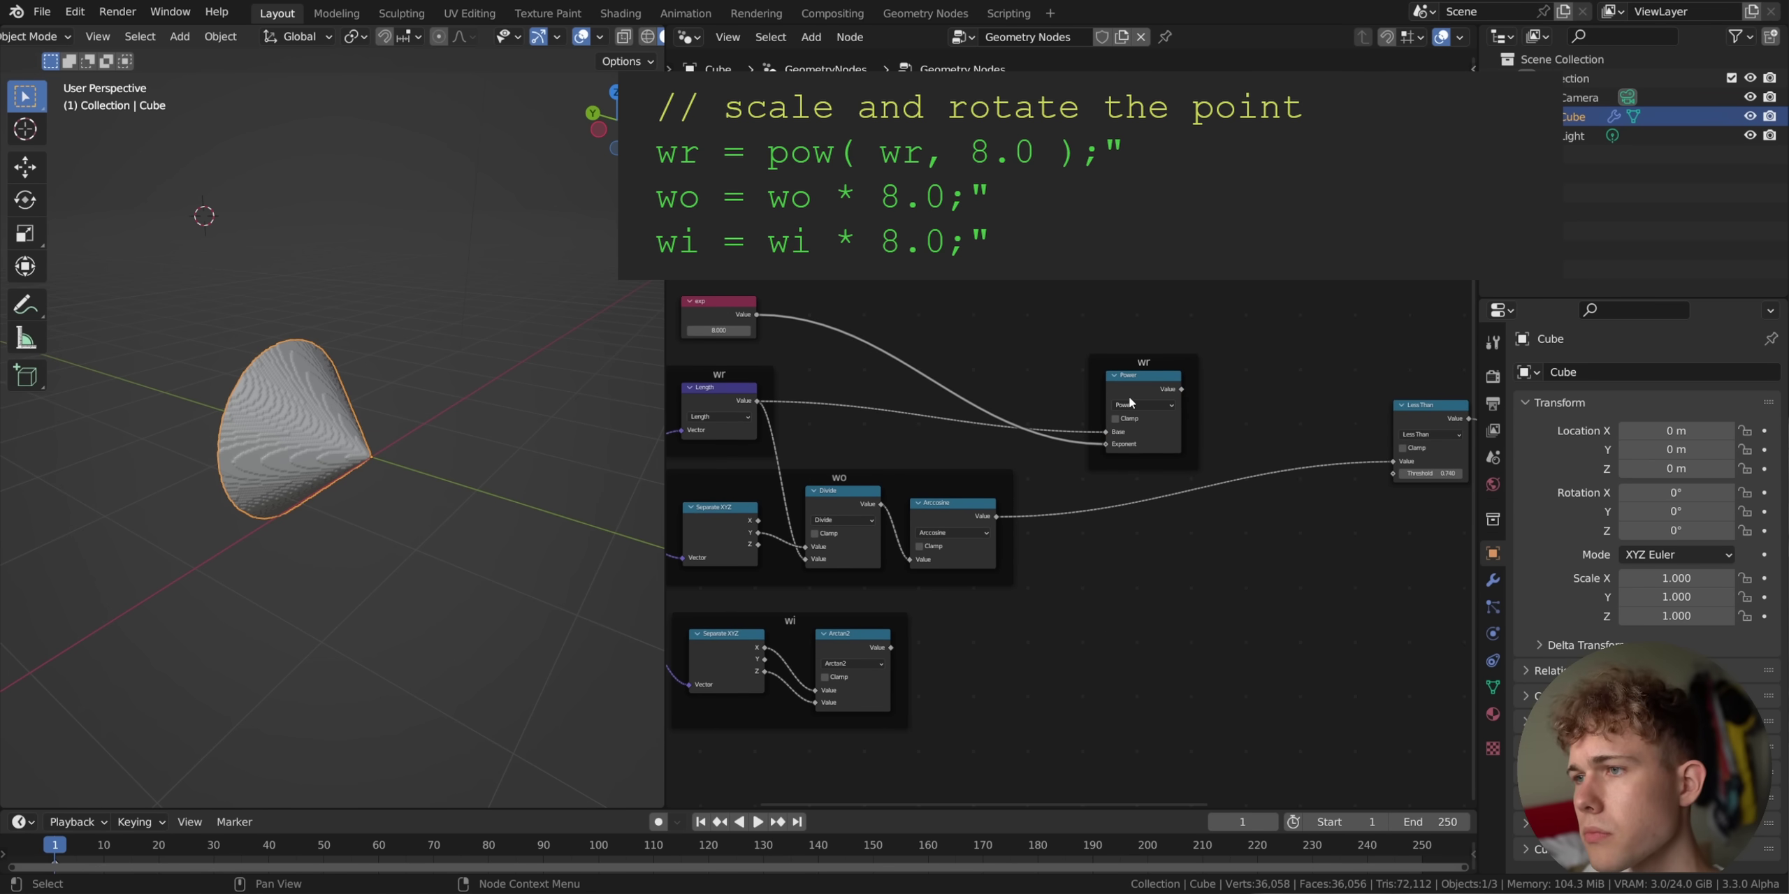
key(ctrl+s)
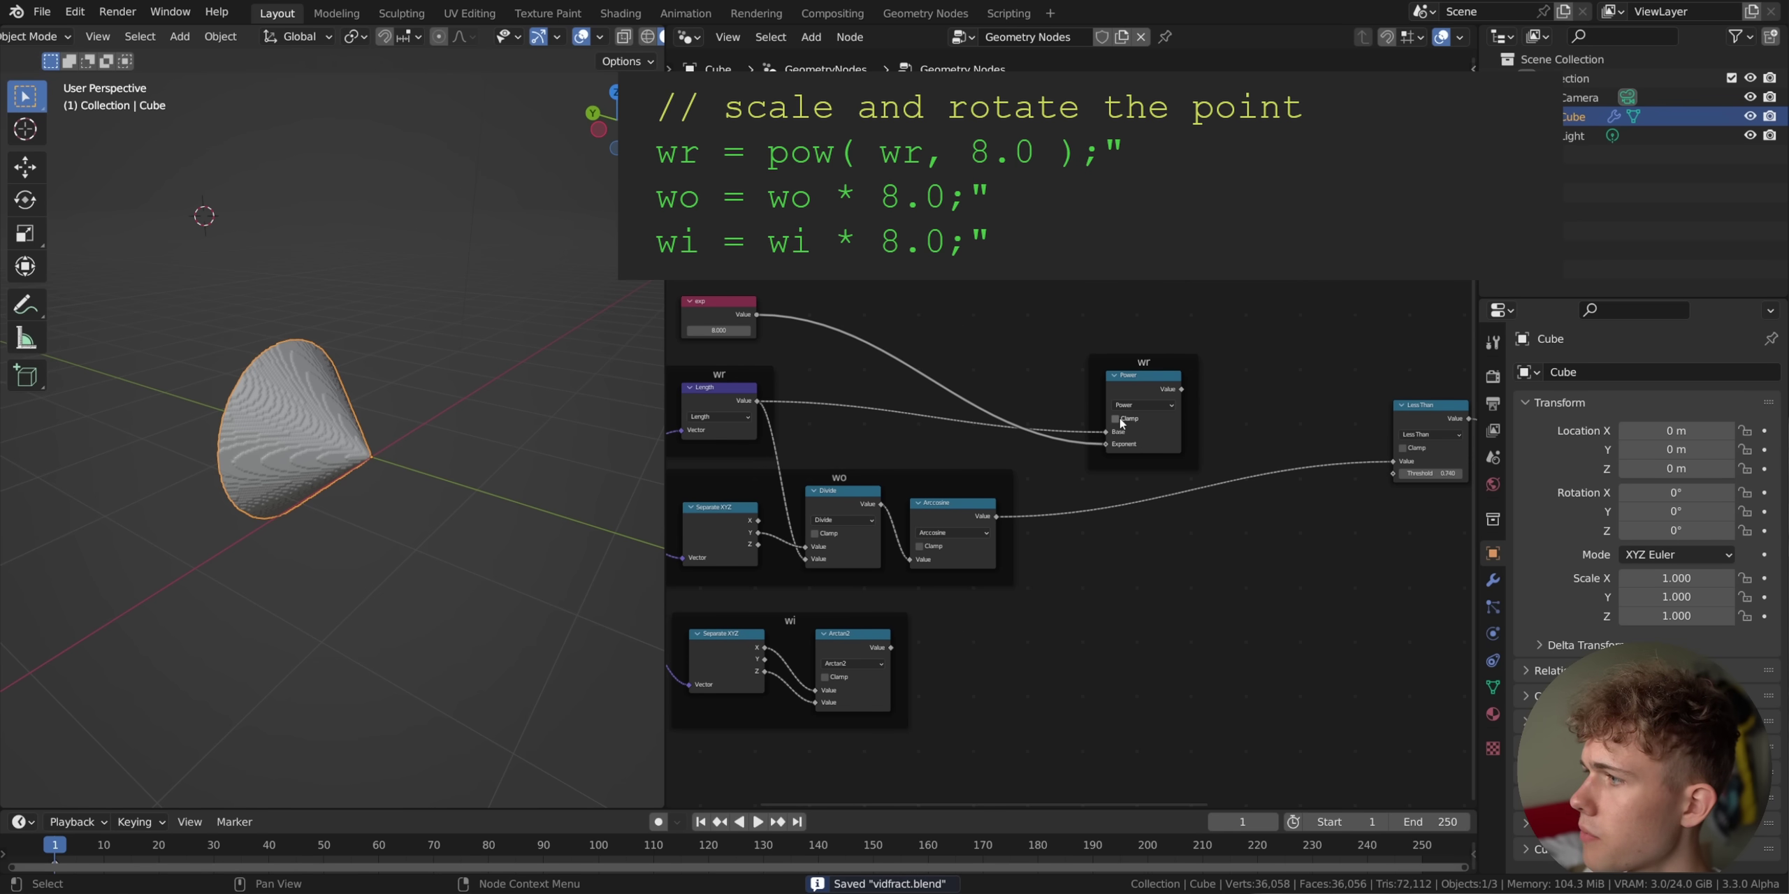
Move the Power node up slightly, place a copy of it below its frame, and set the copy to Multiply.
drag(1136, 383, 1135, 367)
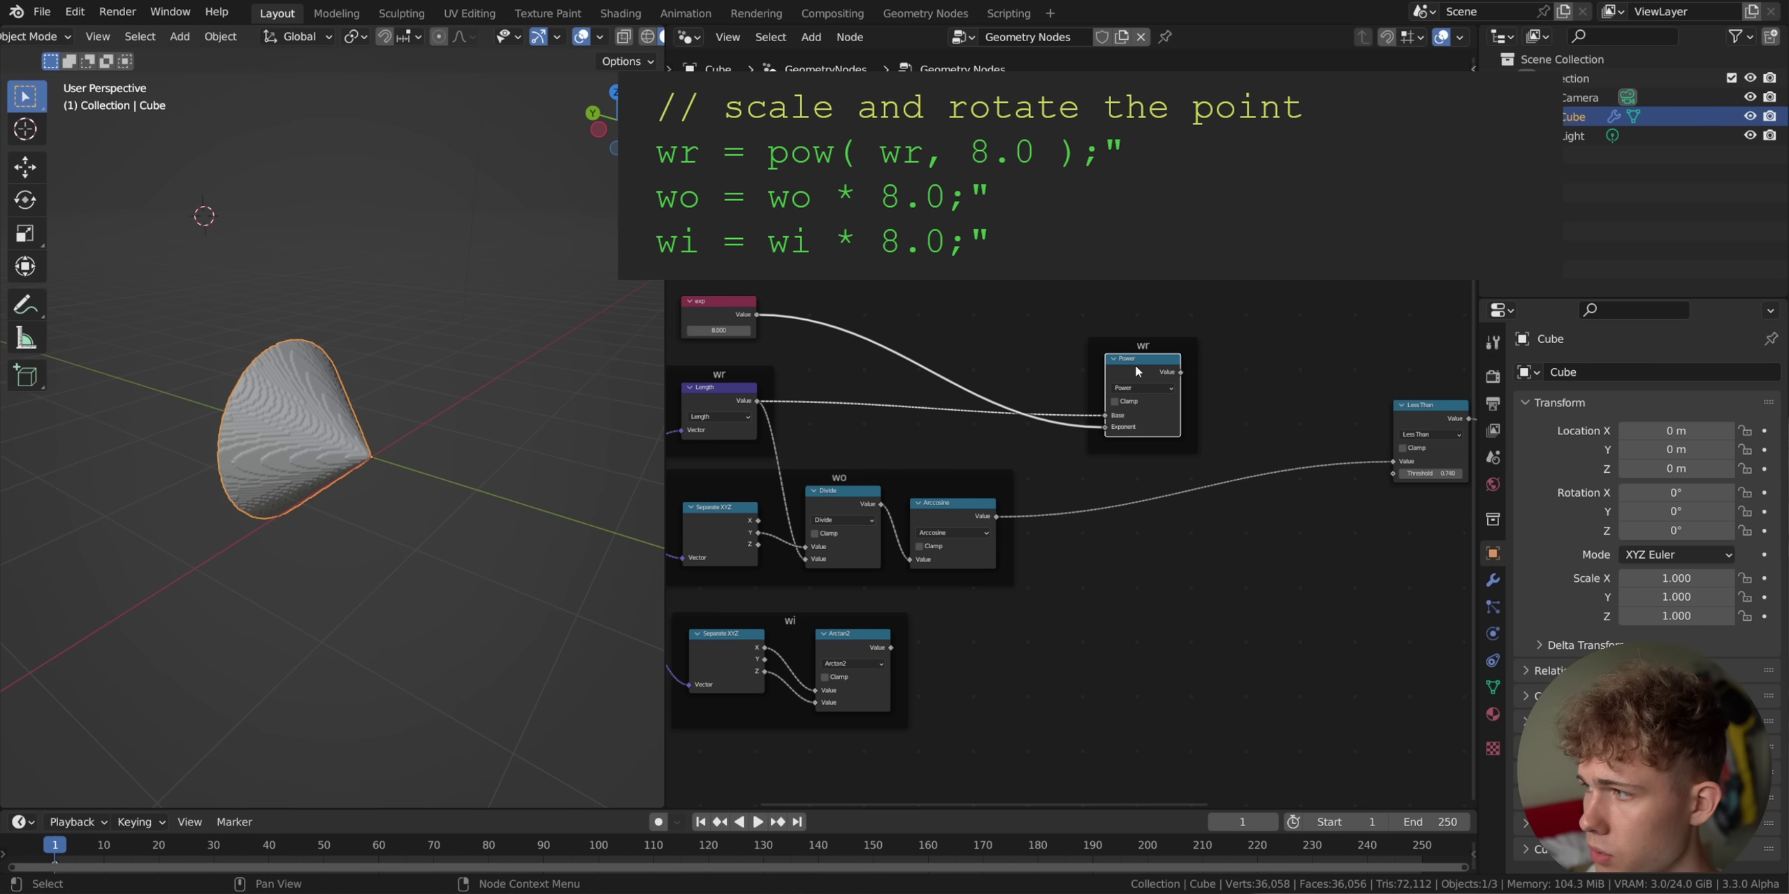
key(ctrl+v)
drag(1144, 372, 1146, 542)
click(1145, 557)
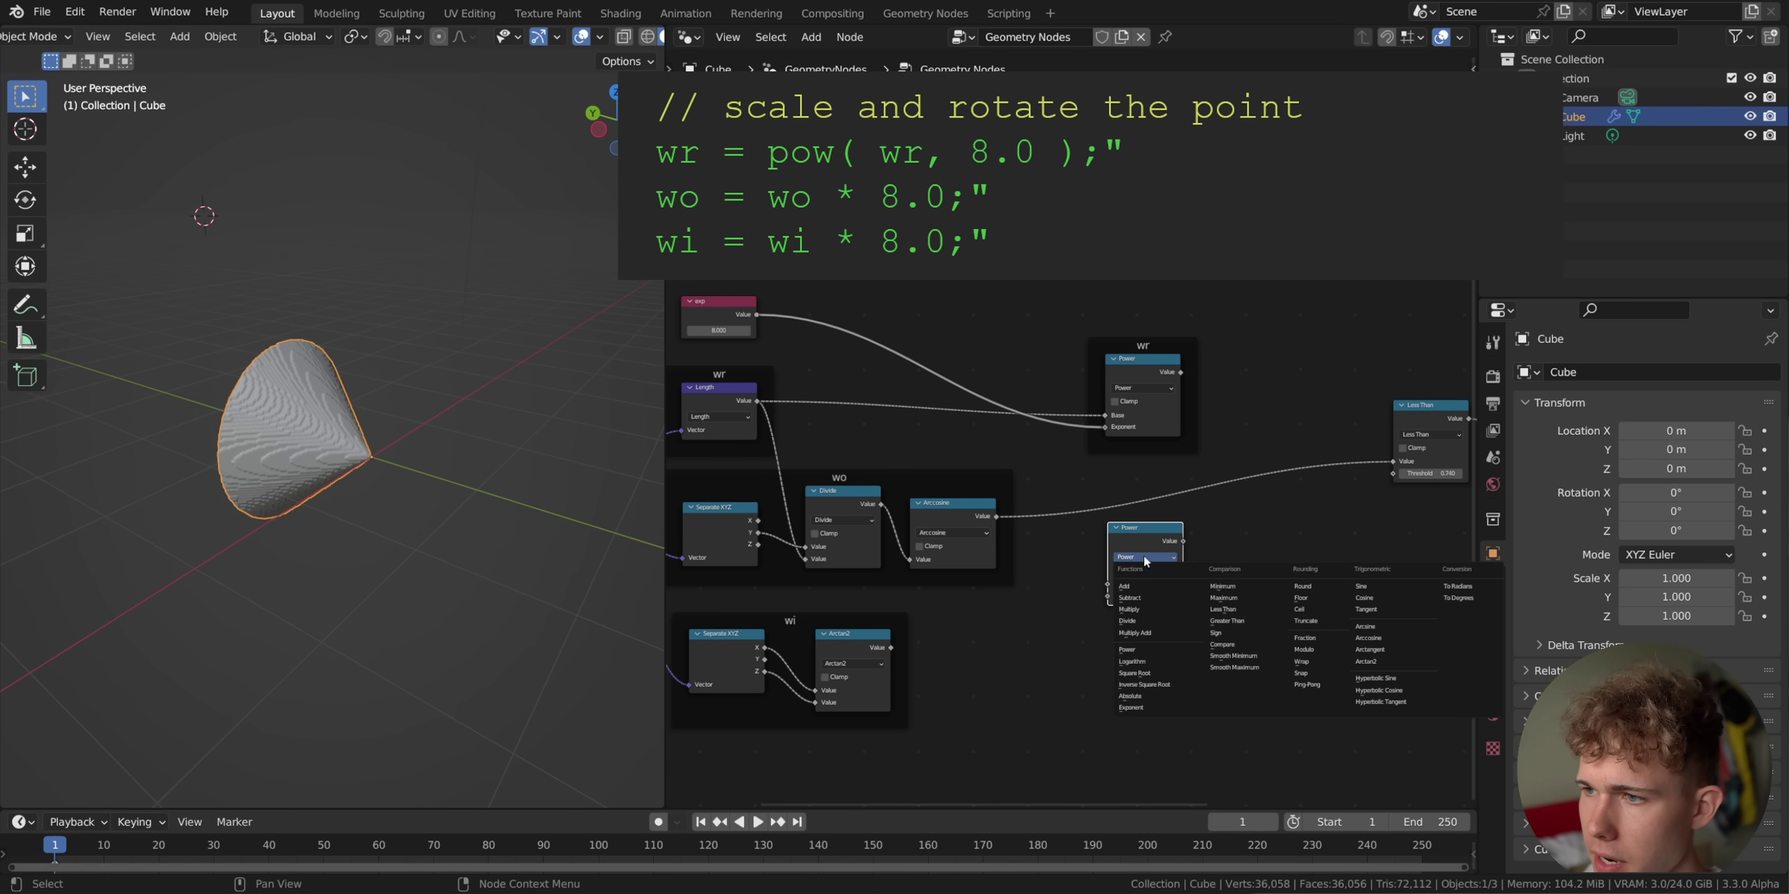
click(1139, 611)
Connect Arccosine's value to Multiply's first value and the exp node to its second value.
scroll(907, 521, up, 1)
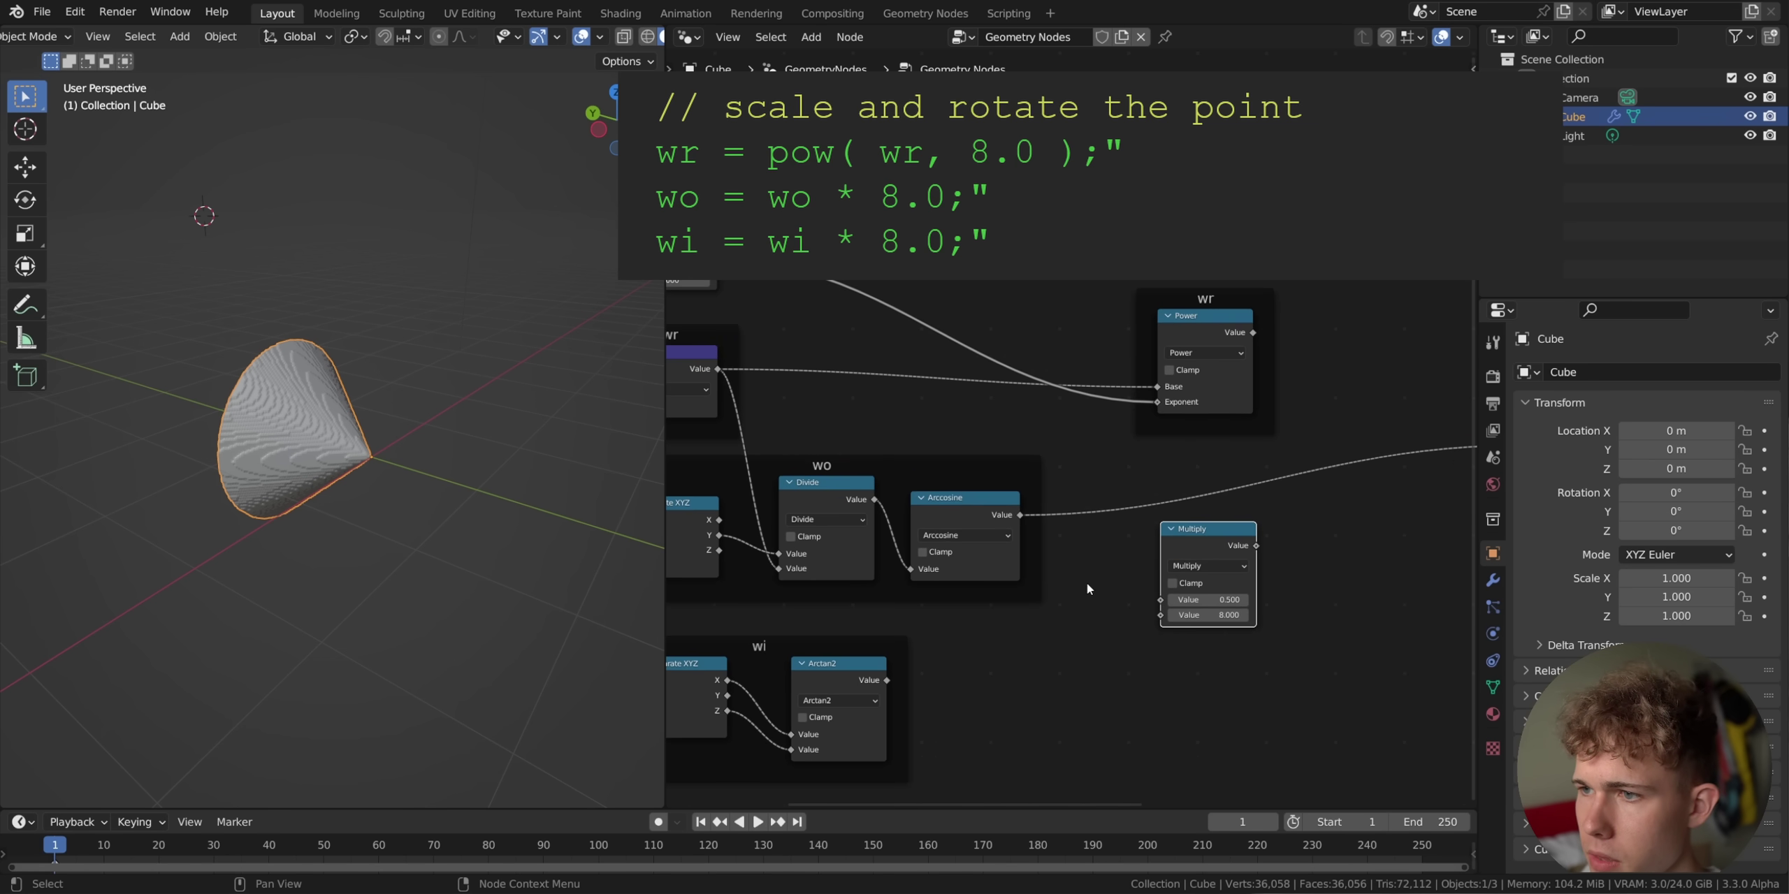
drag(1020, 515, 1160, 600)
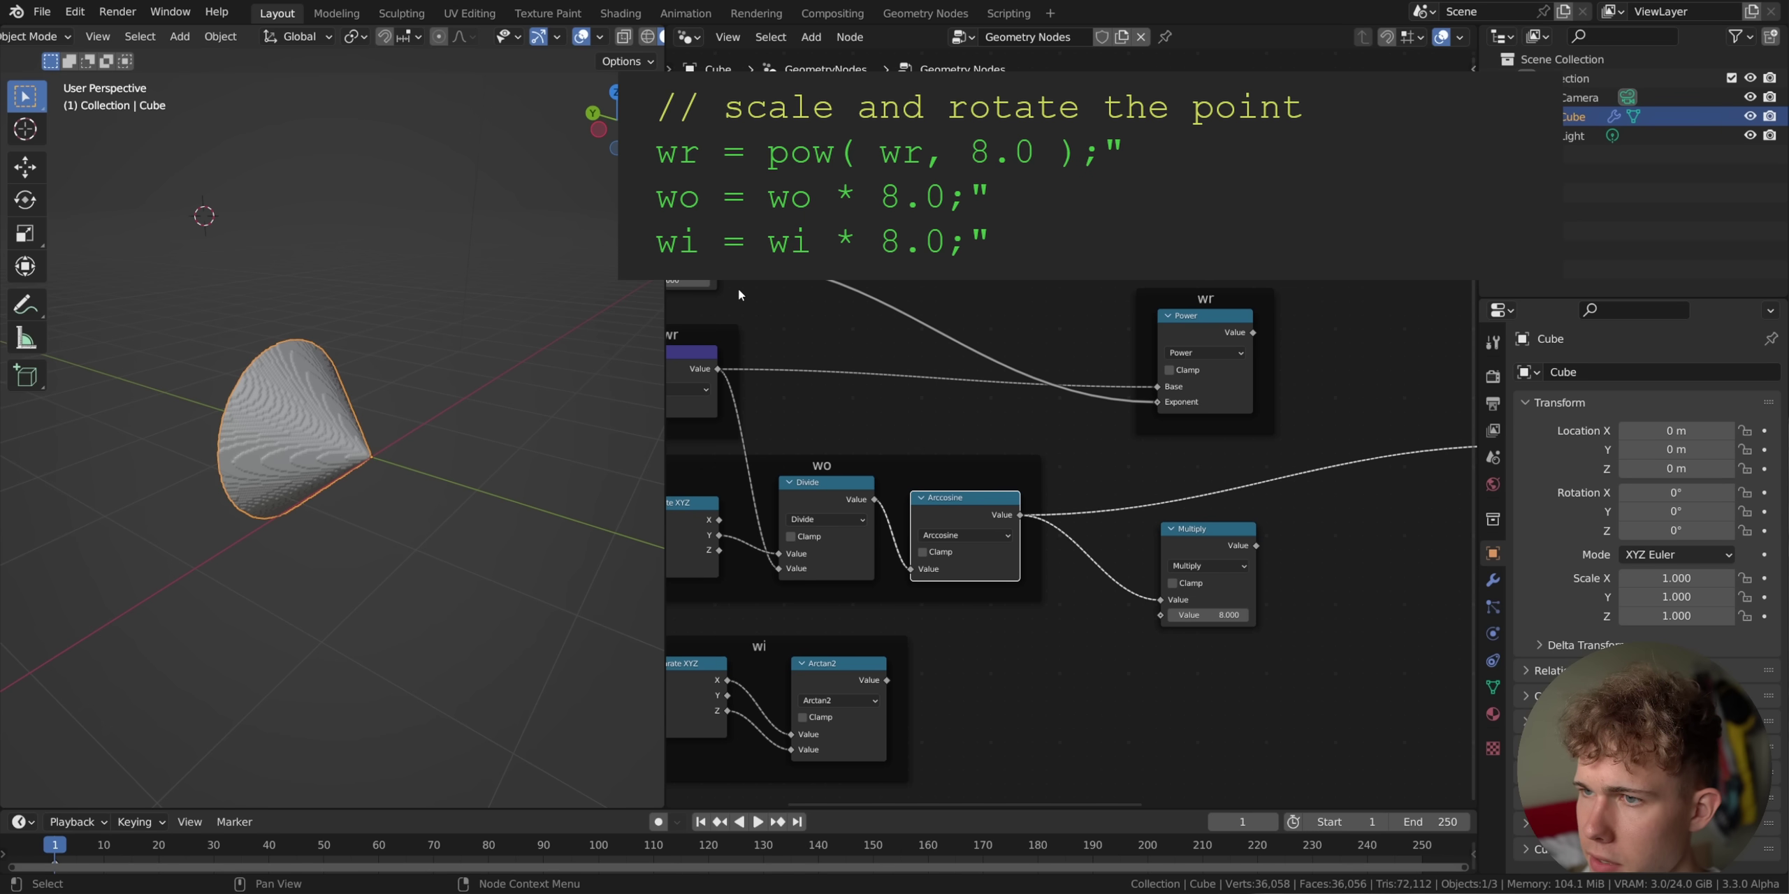
drag(718, 265, 1160, 614)
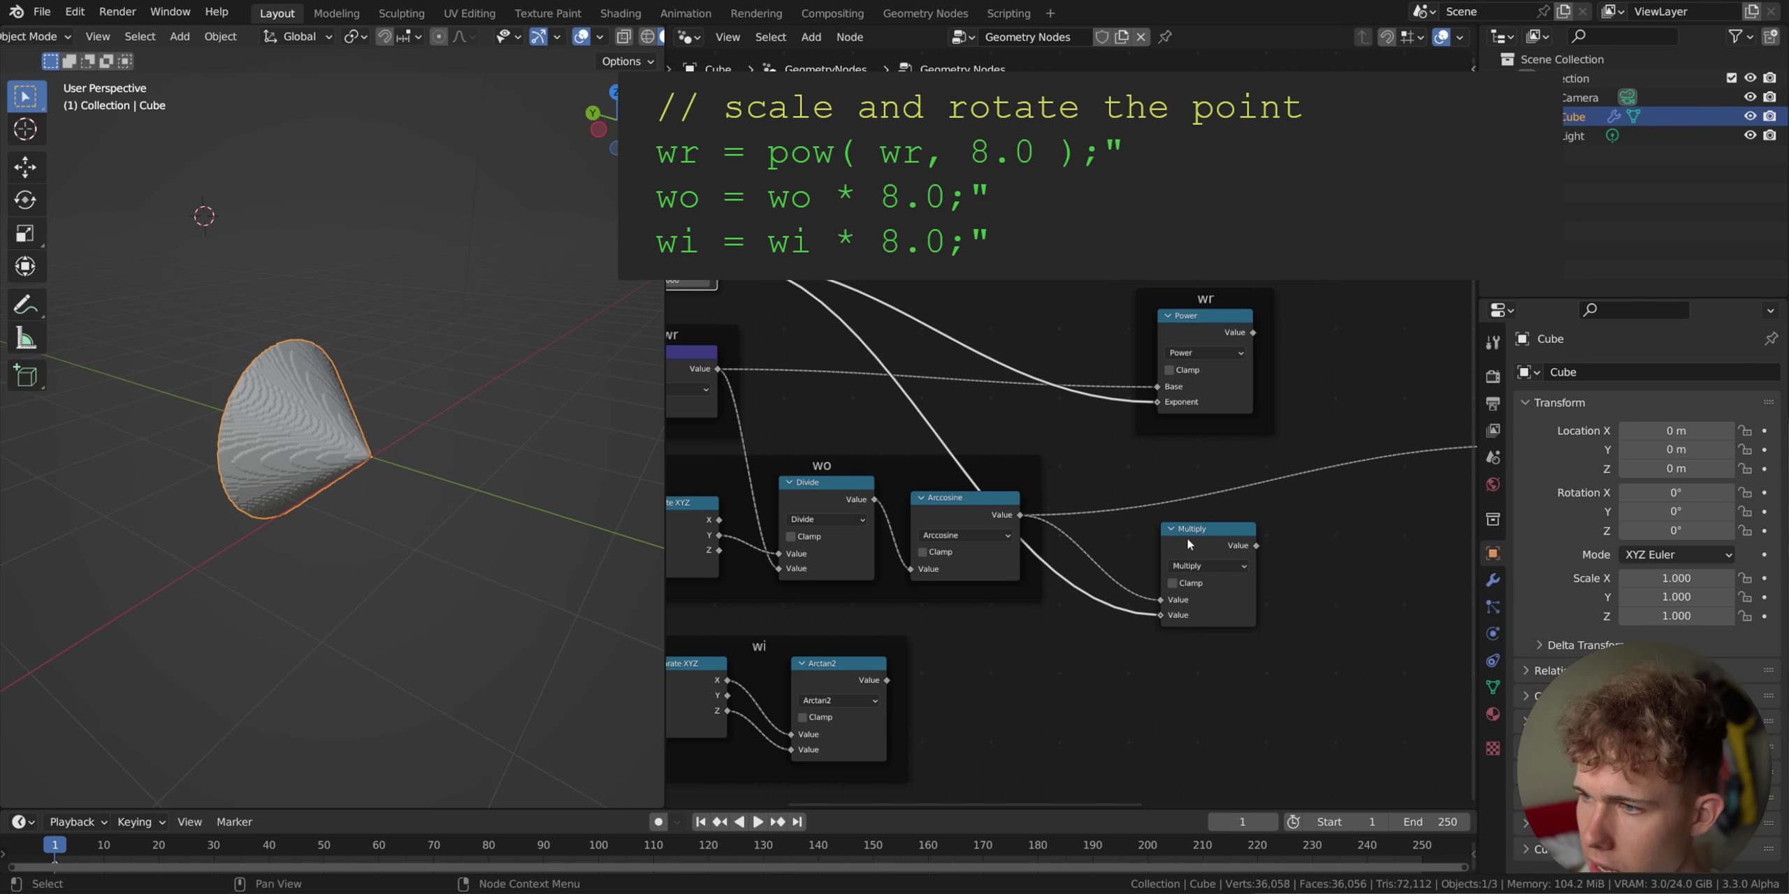
Duplicate the Multiply node below the original and feed it Arctan2's value first and the exp node second.
drag(1187, 536, 1188, 526)
key(shift+d)
drag(876, 681, 1158, 729)
drag(717, 260, 1166, 744)
Frame the two Multiply nodes separately, labelling the Arccosine one wo and the Arctan2 one wi.
drag(1327, 613, 1118, 495)
key(ctrl+j)
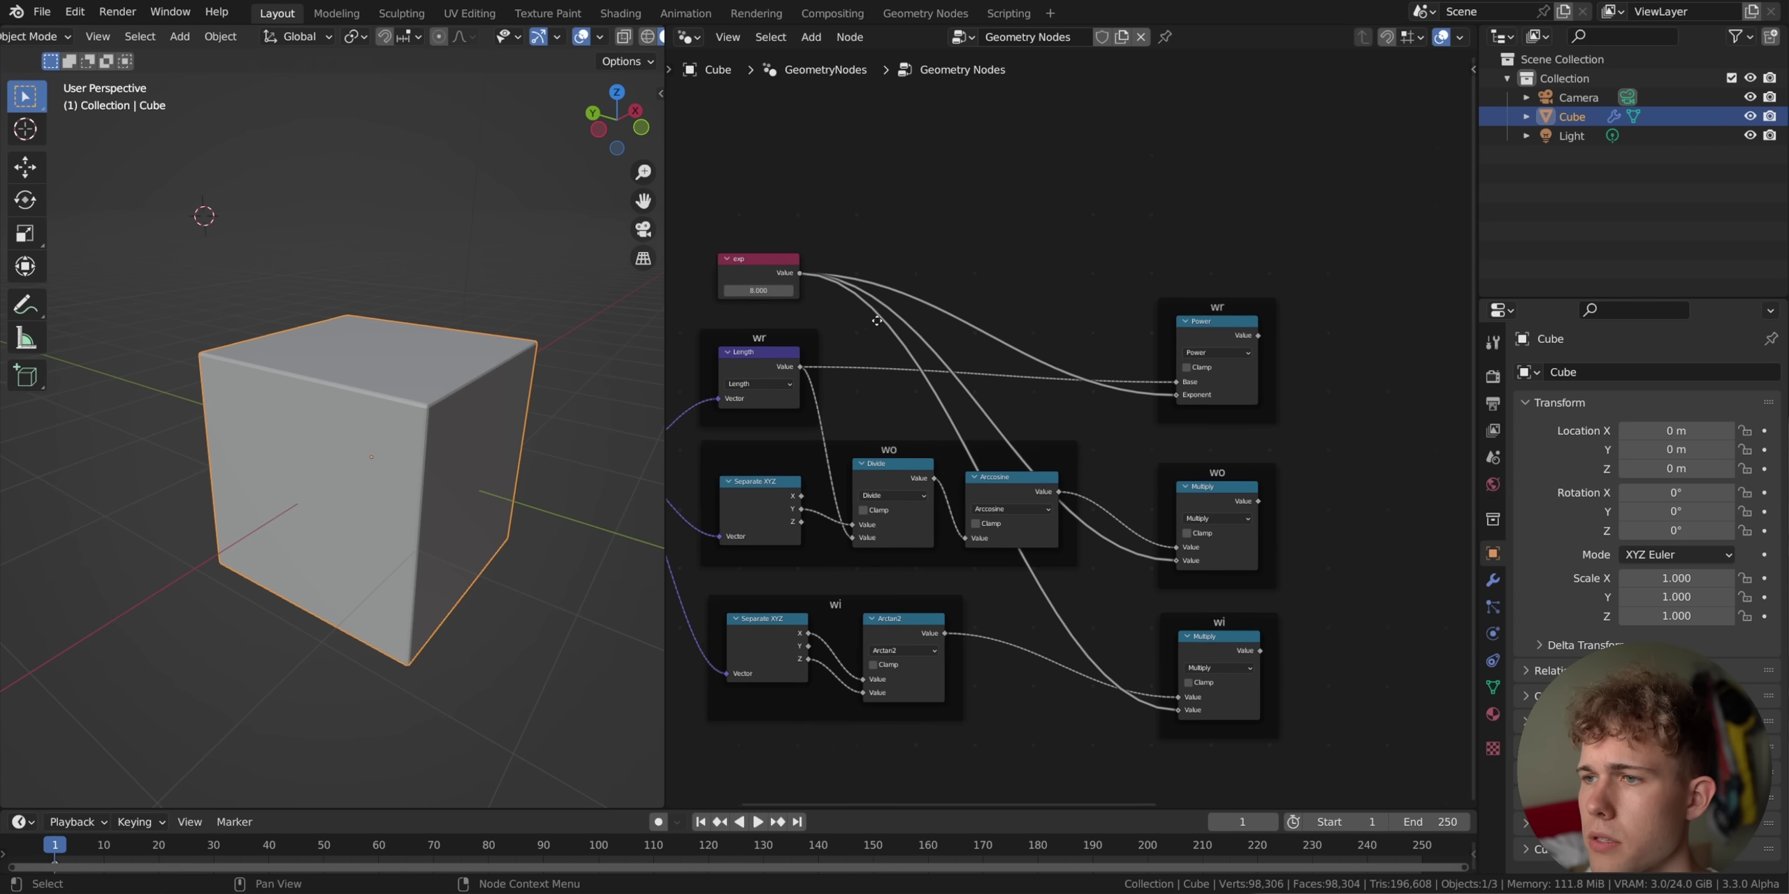
middle_drag(873, 322, 983, 308)
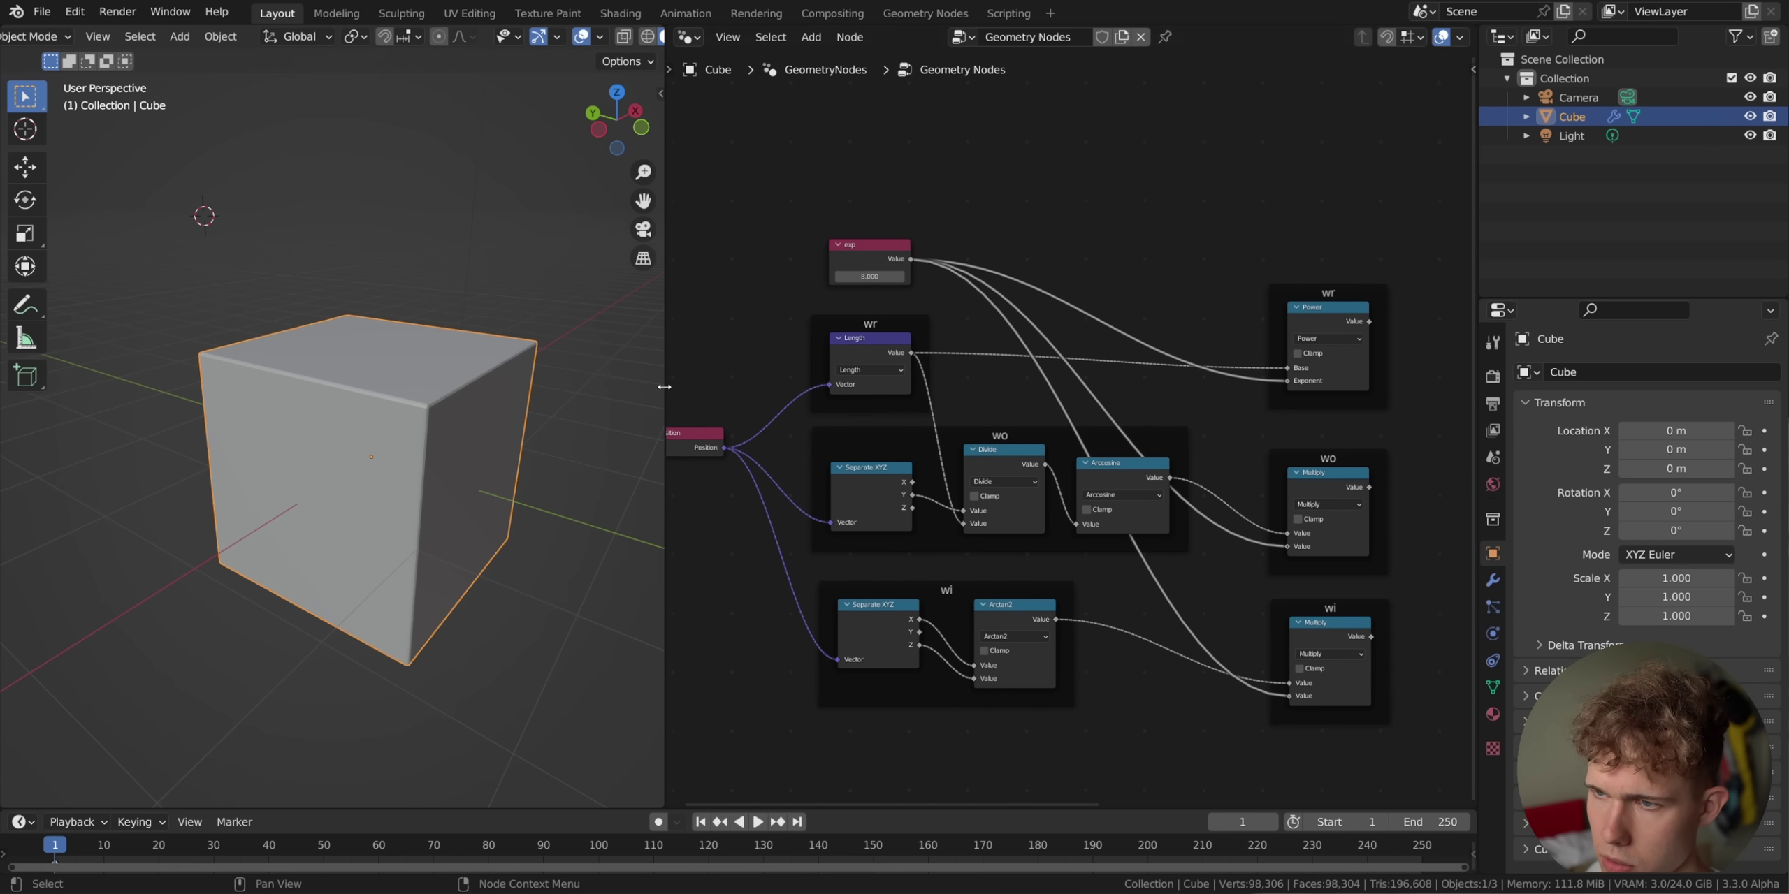
Widen the node editor and add a shared reroute point on the three links leaving the exp node.
drag(664, 386, 599, 386)
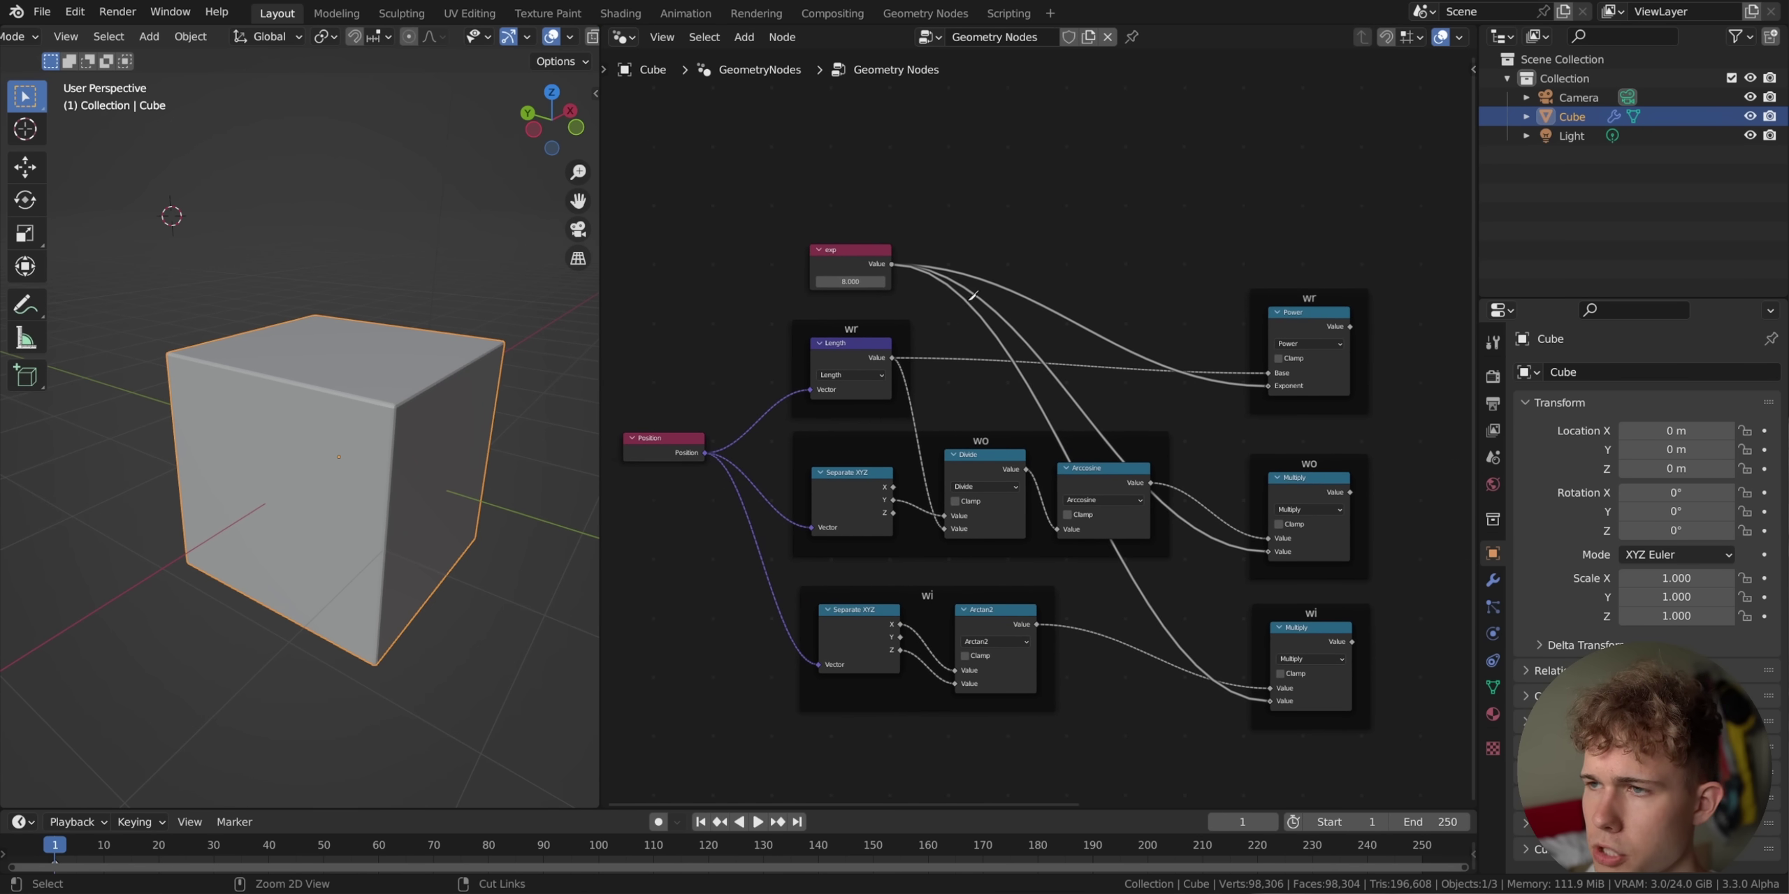
ctrl+right_drag(957, 325, 992, 275)
key(ctrl+z)
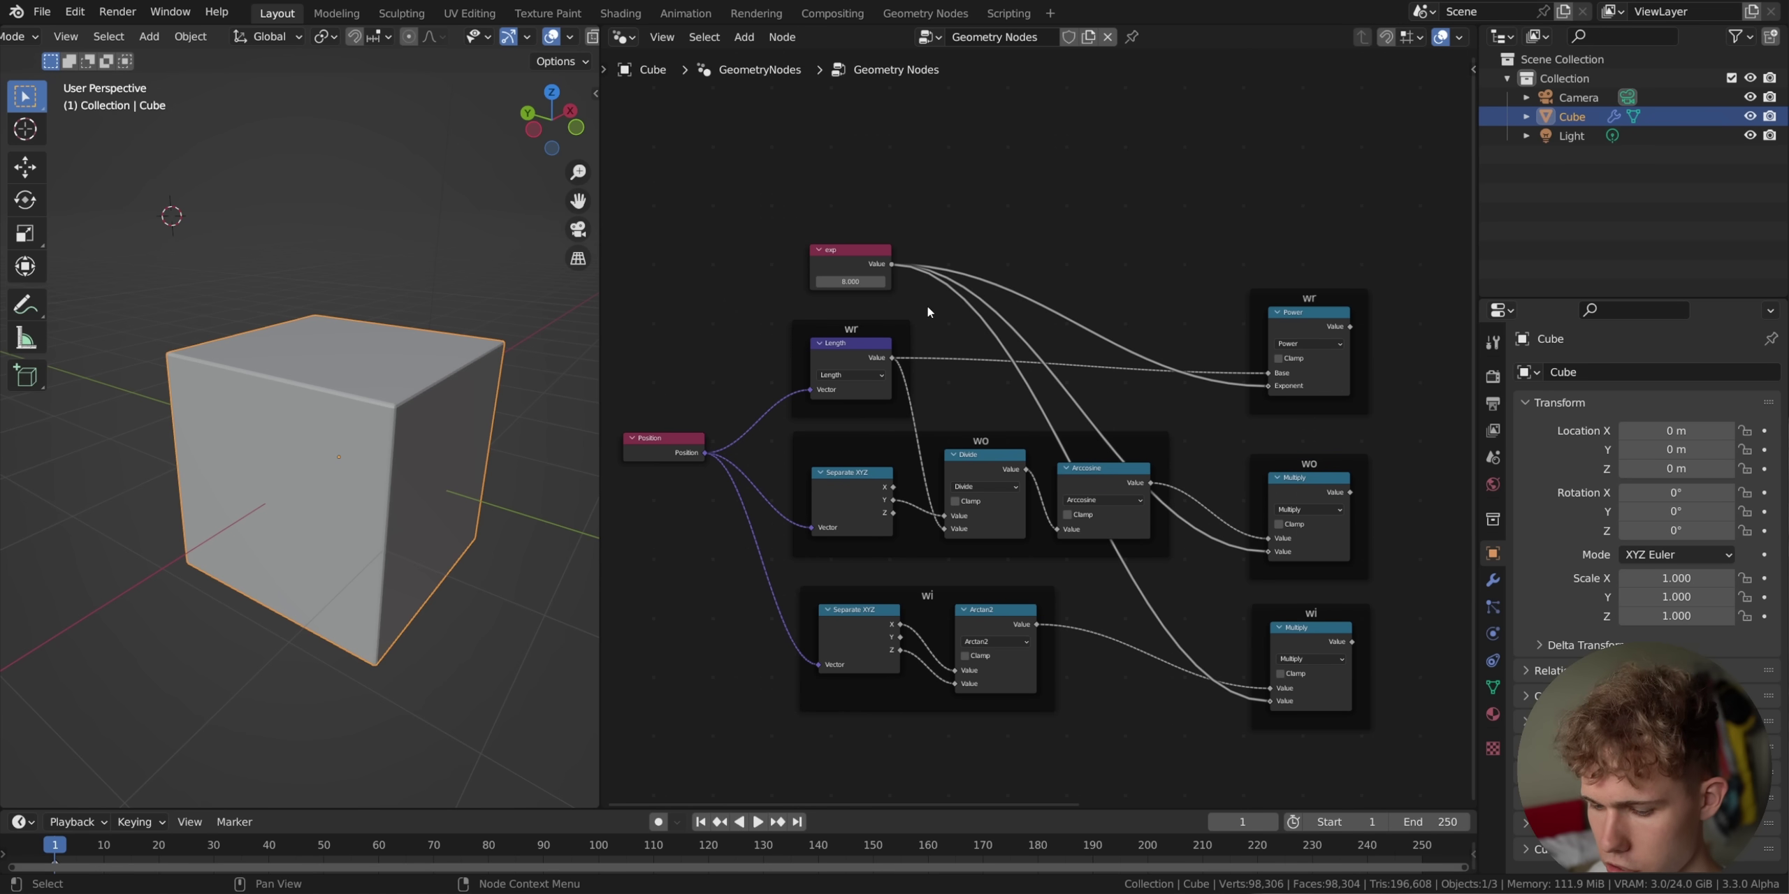
shift+right_drag(939, 324, 1029, 223)
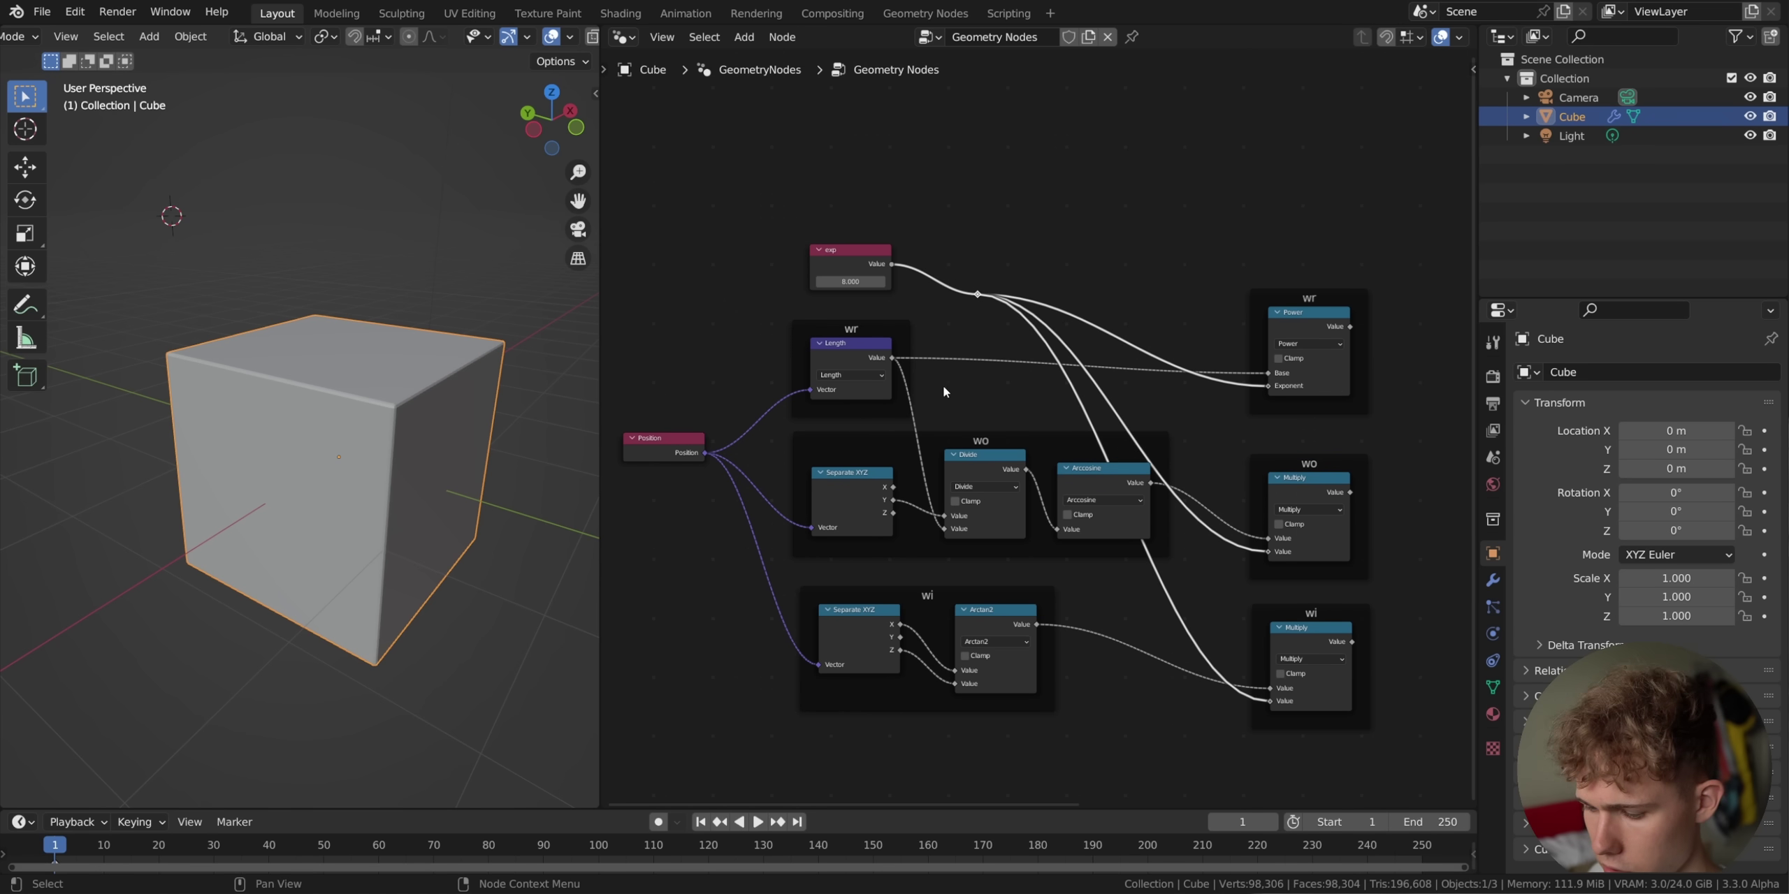
Move the exp links' shared reroute point closer to the Power and Multiply frames and save the file.
key(g)
click(1093, 313)
scroll(1093, 311, down, 4)
middle_drag(1132, 329, 1032, 352)
key(ctrl+s)
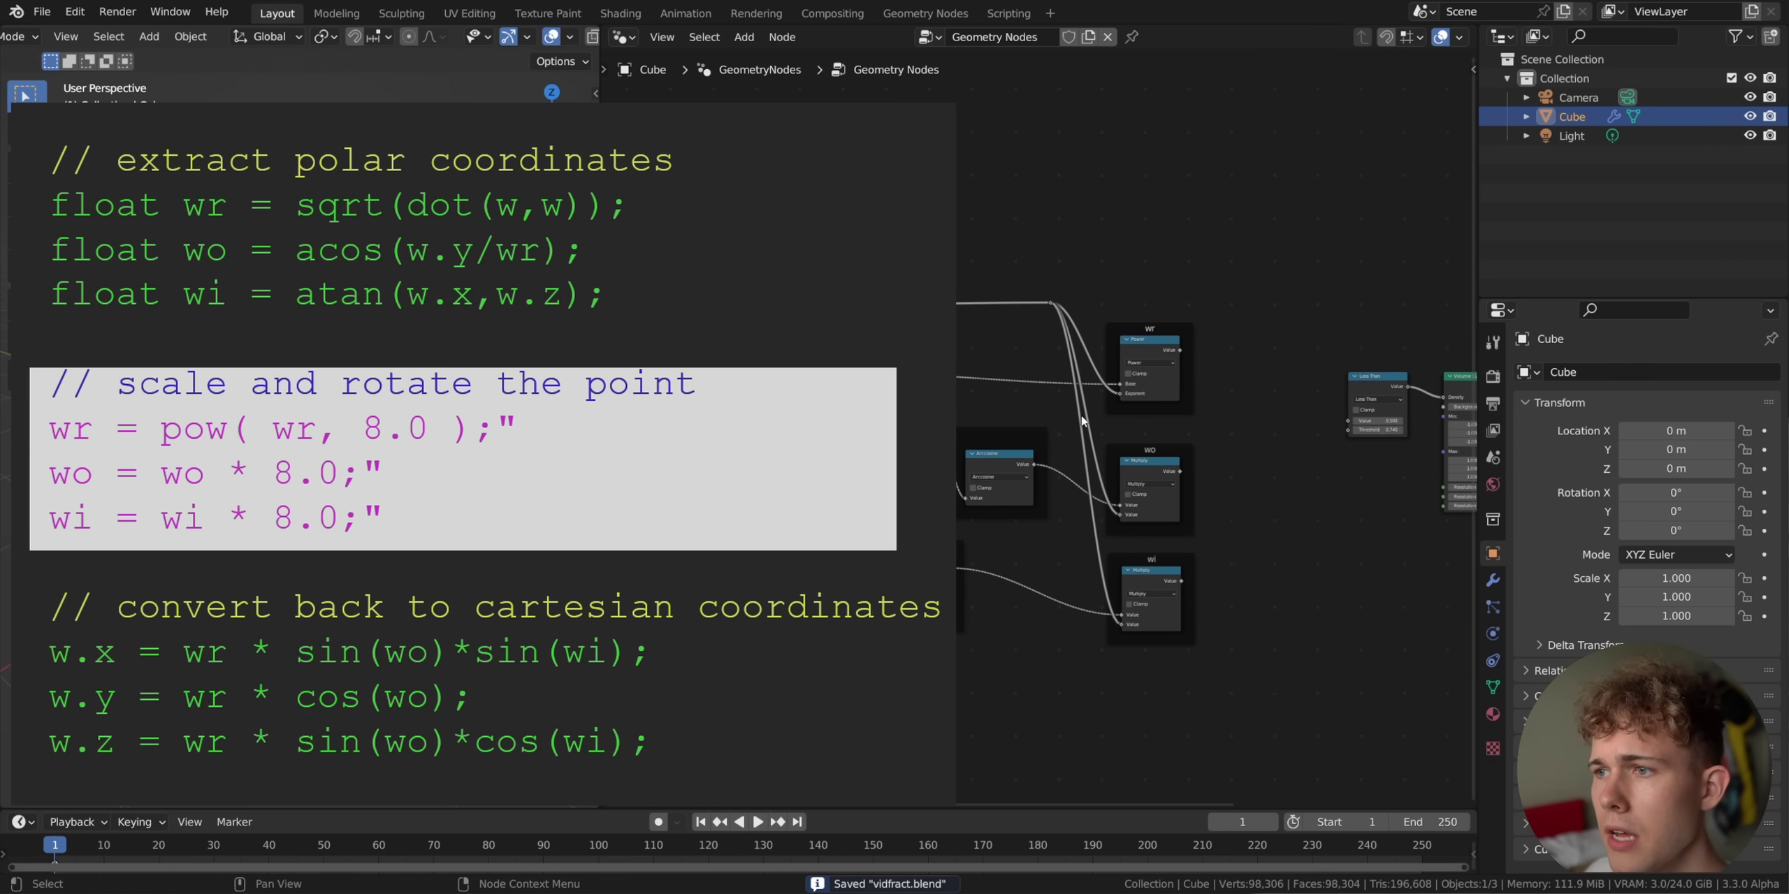
Move the Less Than, Volume Cube and Volume to Mesh nodes away from the wr, wo and wi frames to free up space.
middle_drag(1214, 431, 820, 466)
drag(1428, 636, 973, 420)
key(g)
click(1123, 430)
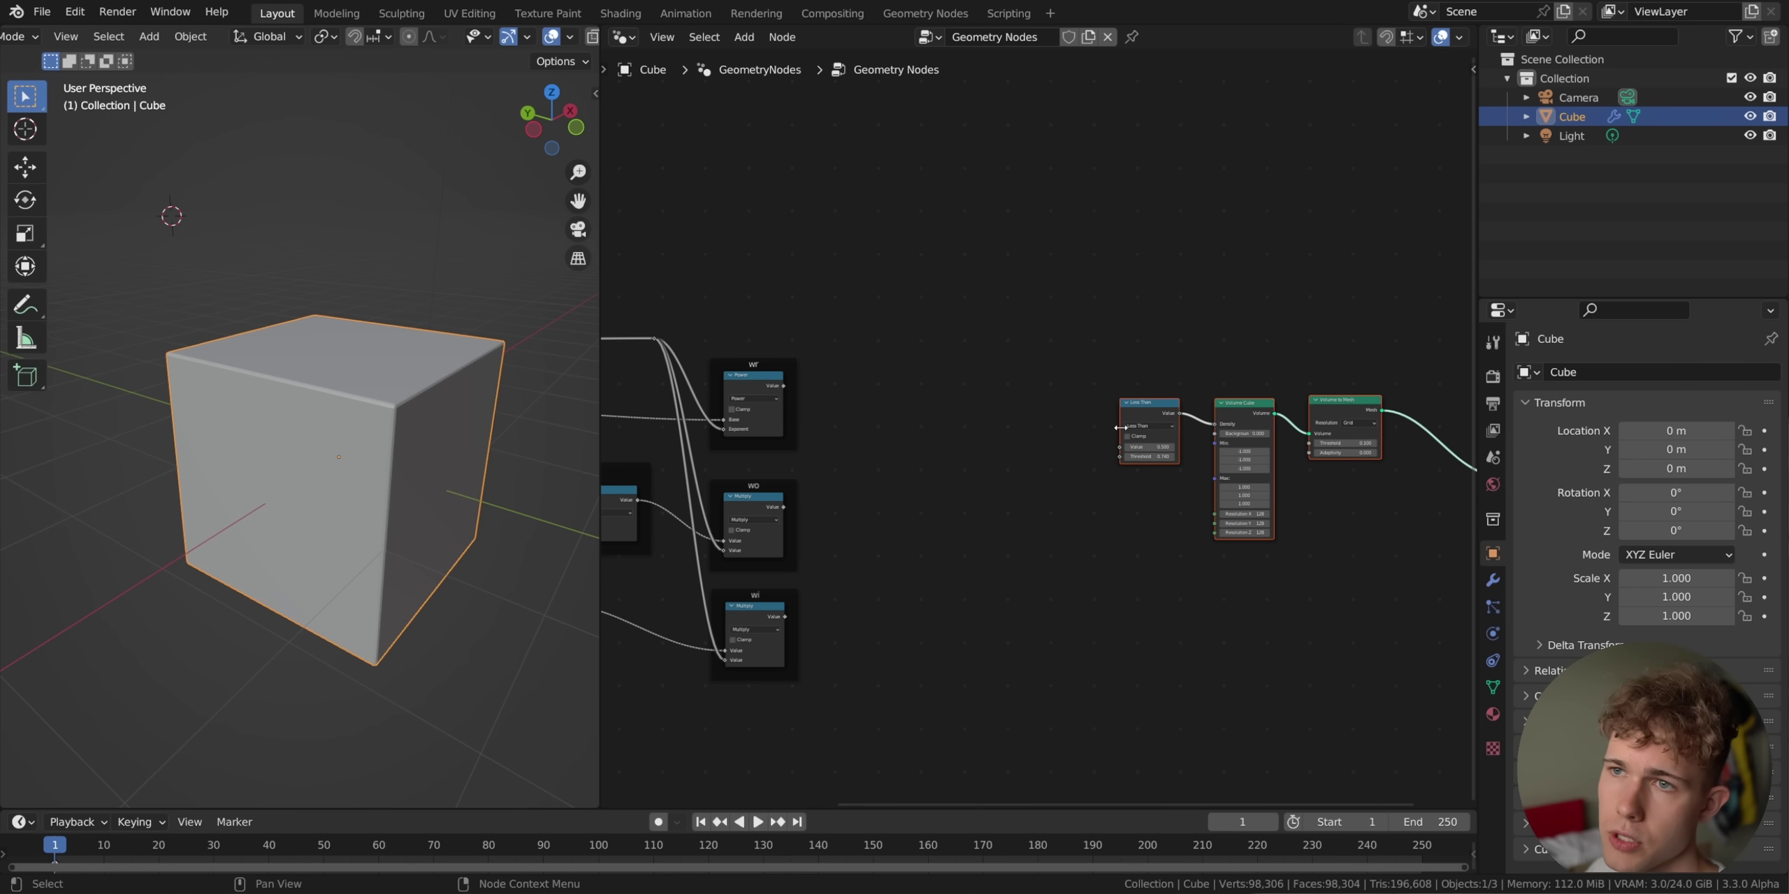
middle_drag(880, 502, 945, 504)
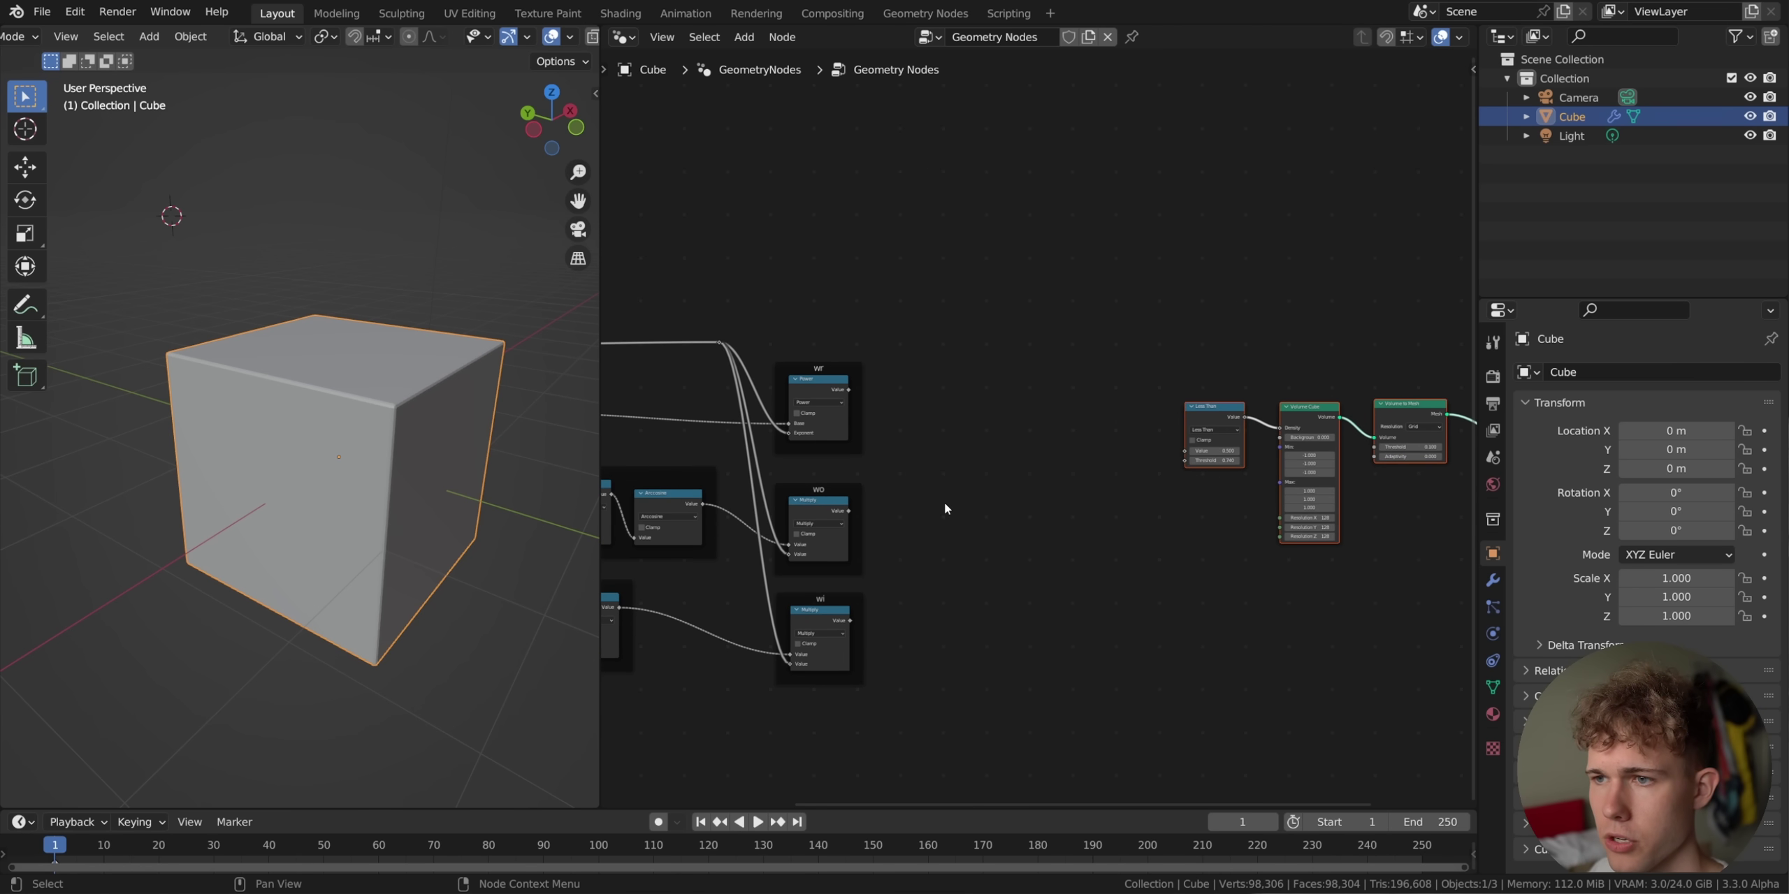
middle_drag(953, 428, 1026, 396)
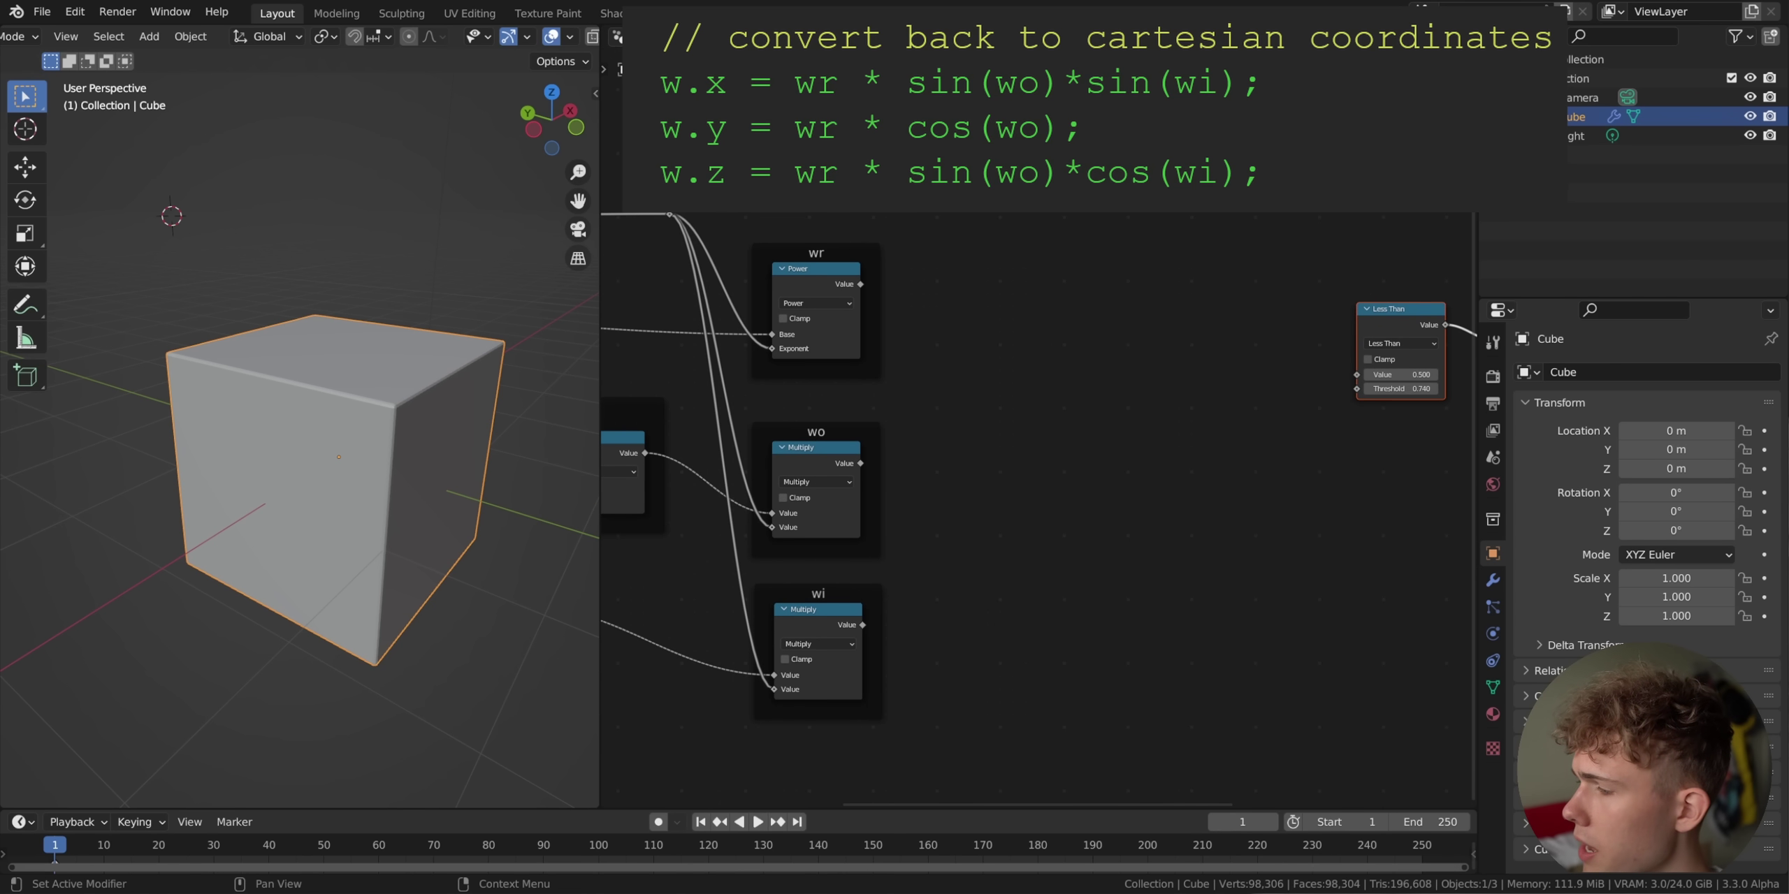
click(1203, 384)
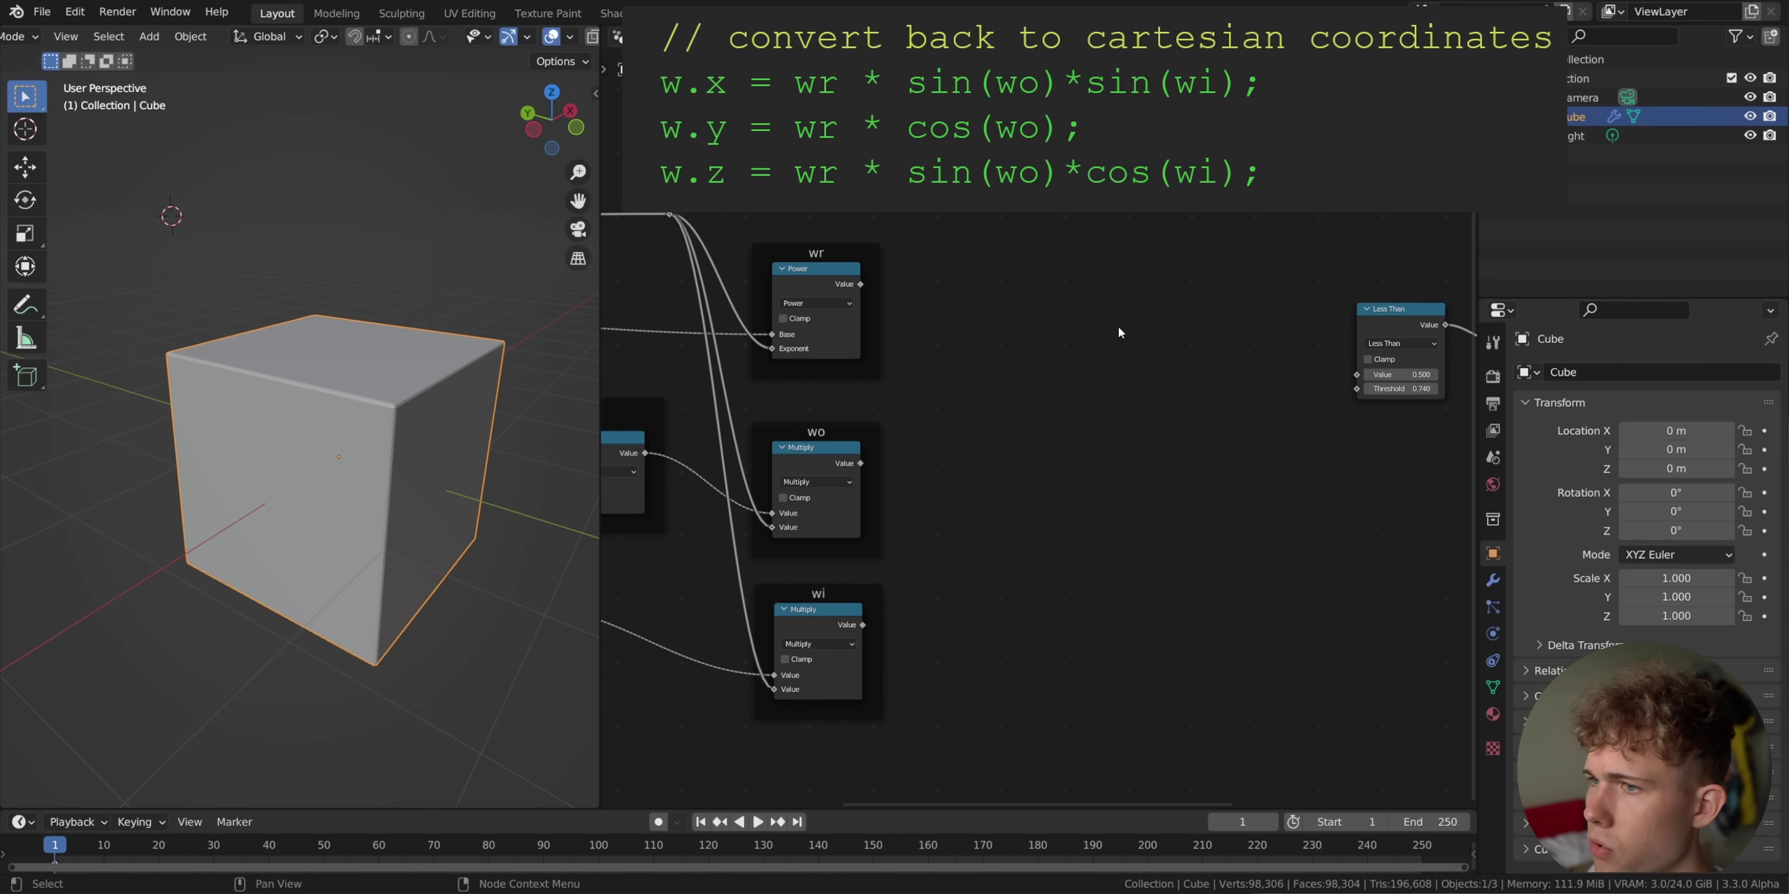
Add a Math node set to Sine and feed it the value of the Multiply node in the scaled wo frame.
key(shift+a)
text(math)
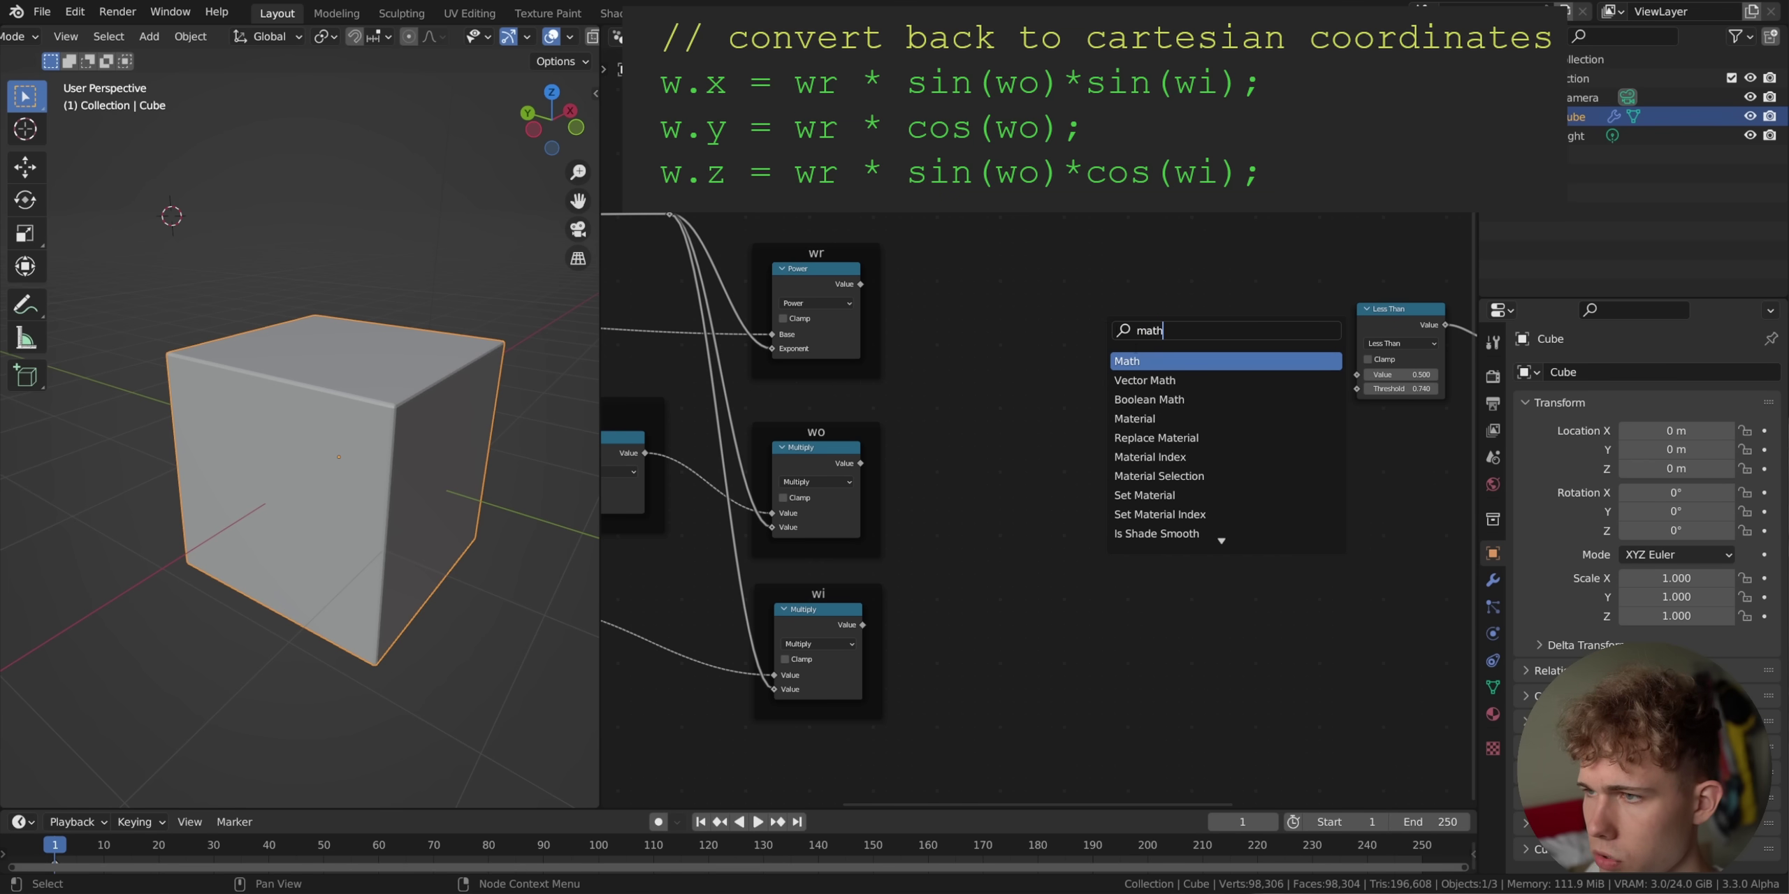
key(Return)
drag(860, 464, 1067, 437)
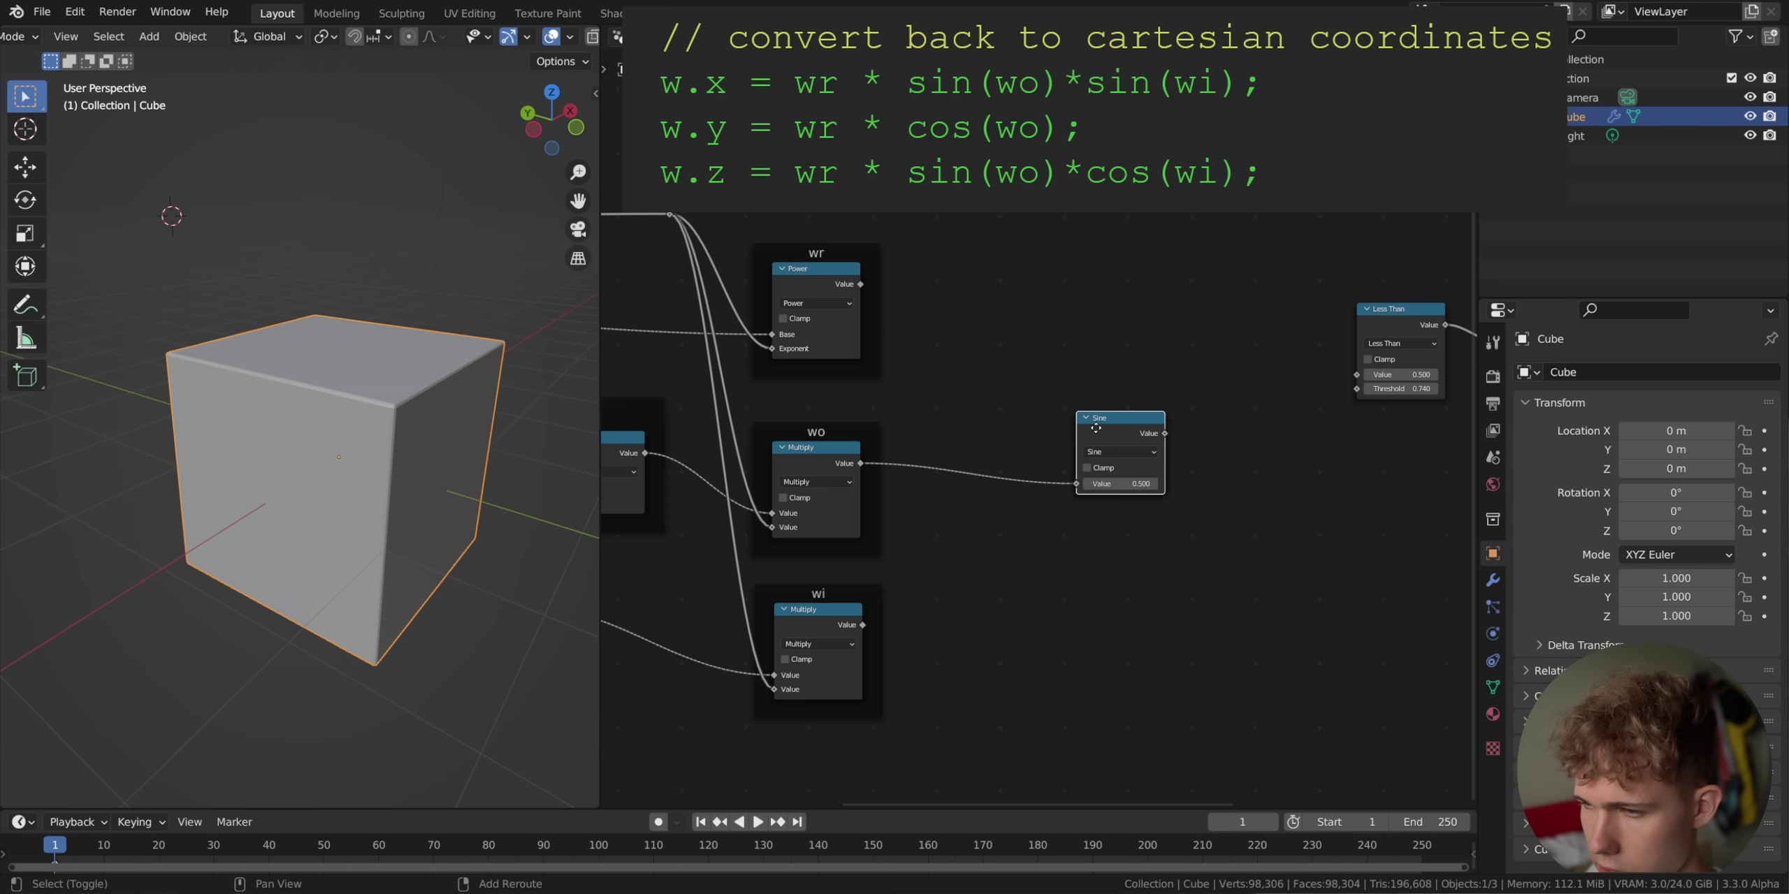
Duplicate the Sine node below the original and feed it the value of the scaled wi Multiply node.
key(shift+d)
click(799, 618)
drag(861, 625, 1090, 622)
drag(1111, 598, 1097, 597)
Duplicate the Sine node, set the copy to Multiply, and feed it the wo Sine first and the wi Sine second.
key(shift+d)
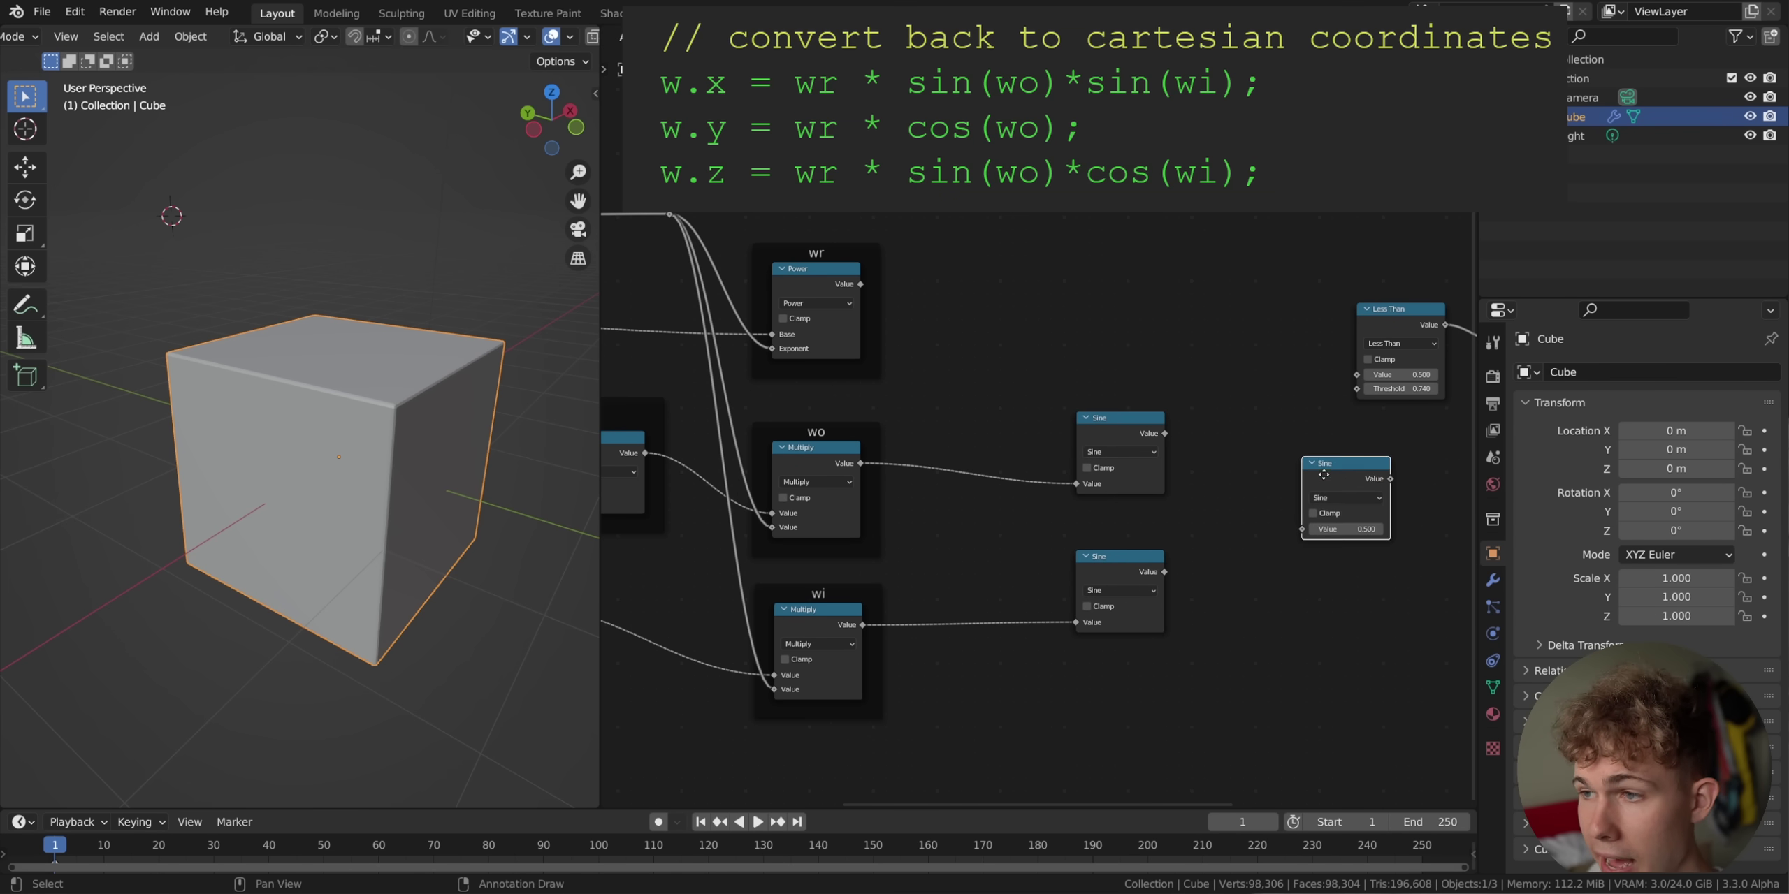
click(1322, 497)
click(1322, 497)
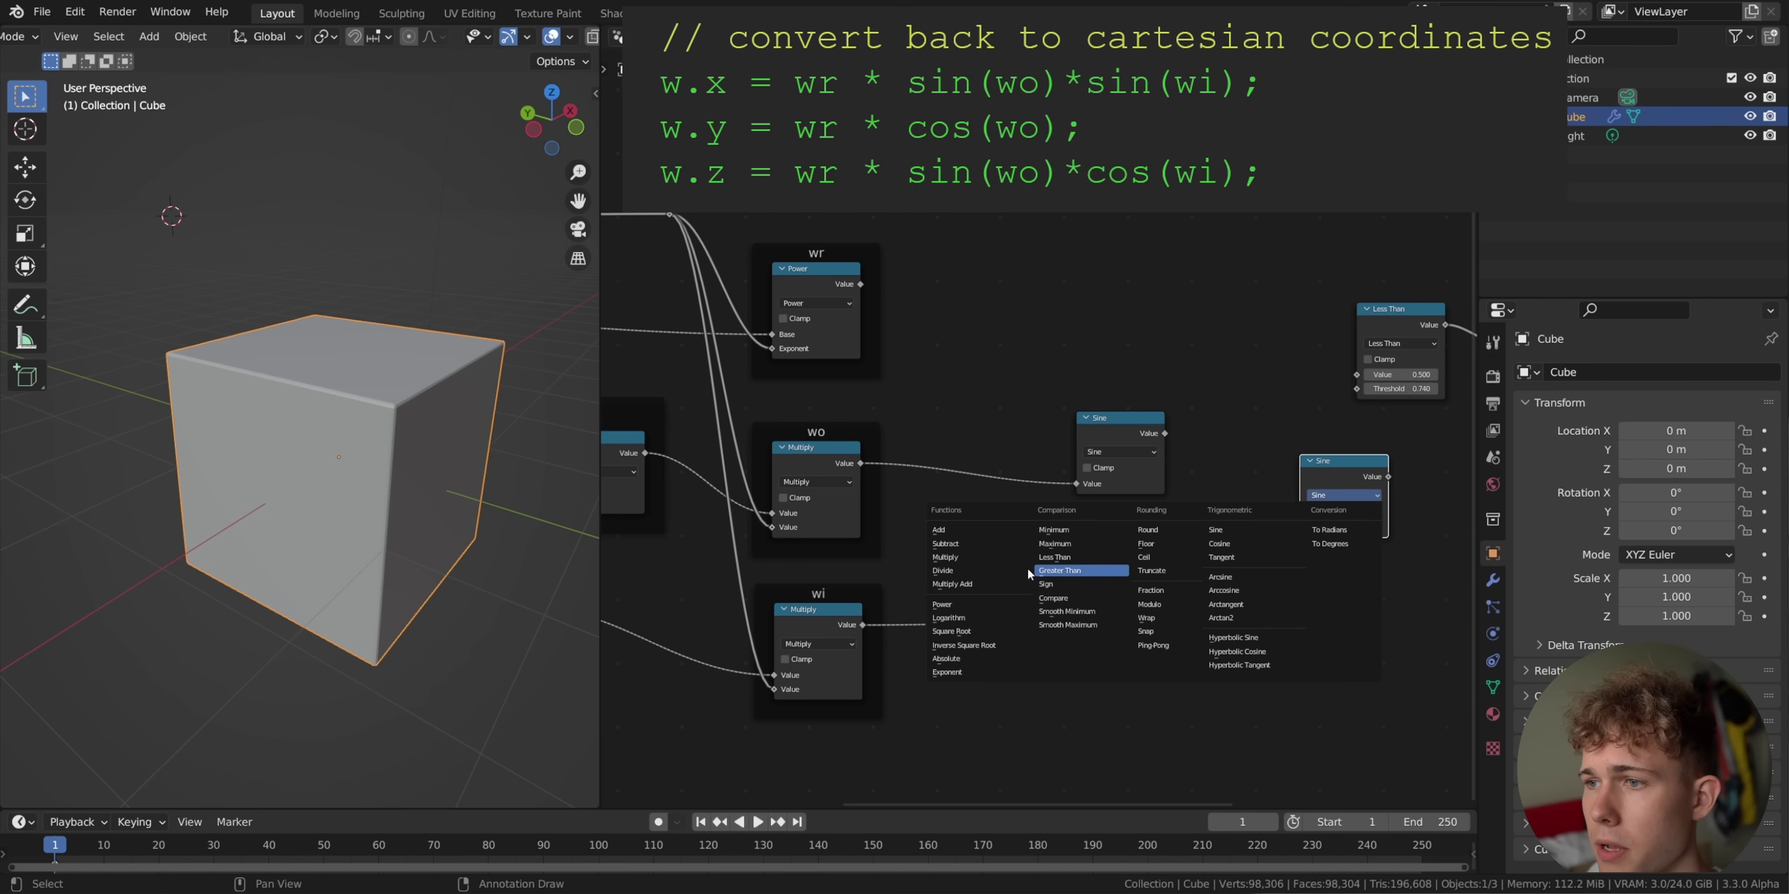
click(981, 557)
drag(1165, 433, 1299, 527)
drag(1164, 572, 1300, 542)
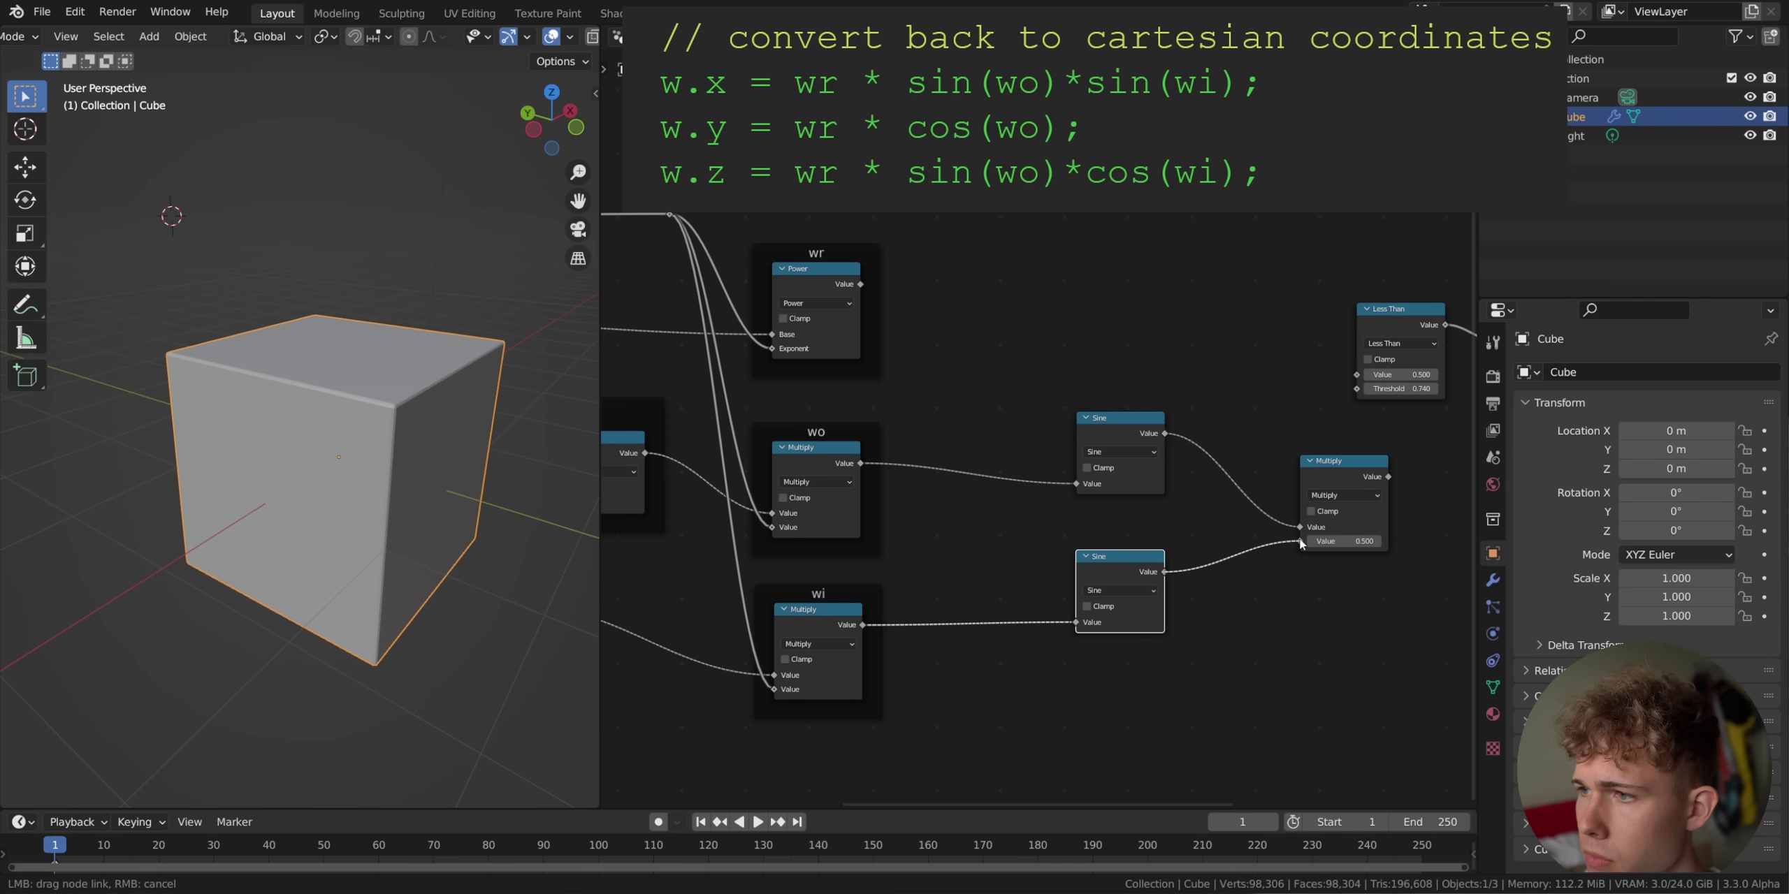
Arrange the two Sine nodes and their Multiply node closer together.
drag(1329, 469, 1250, 454)
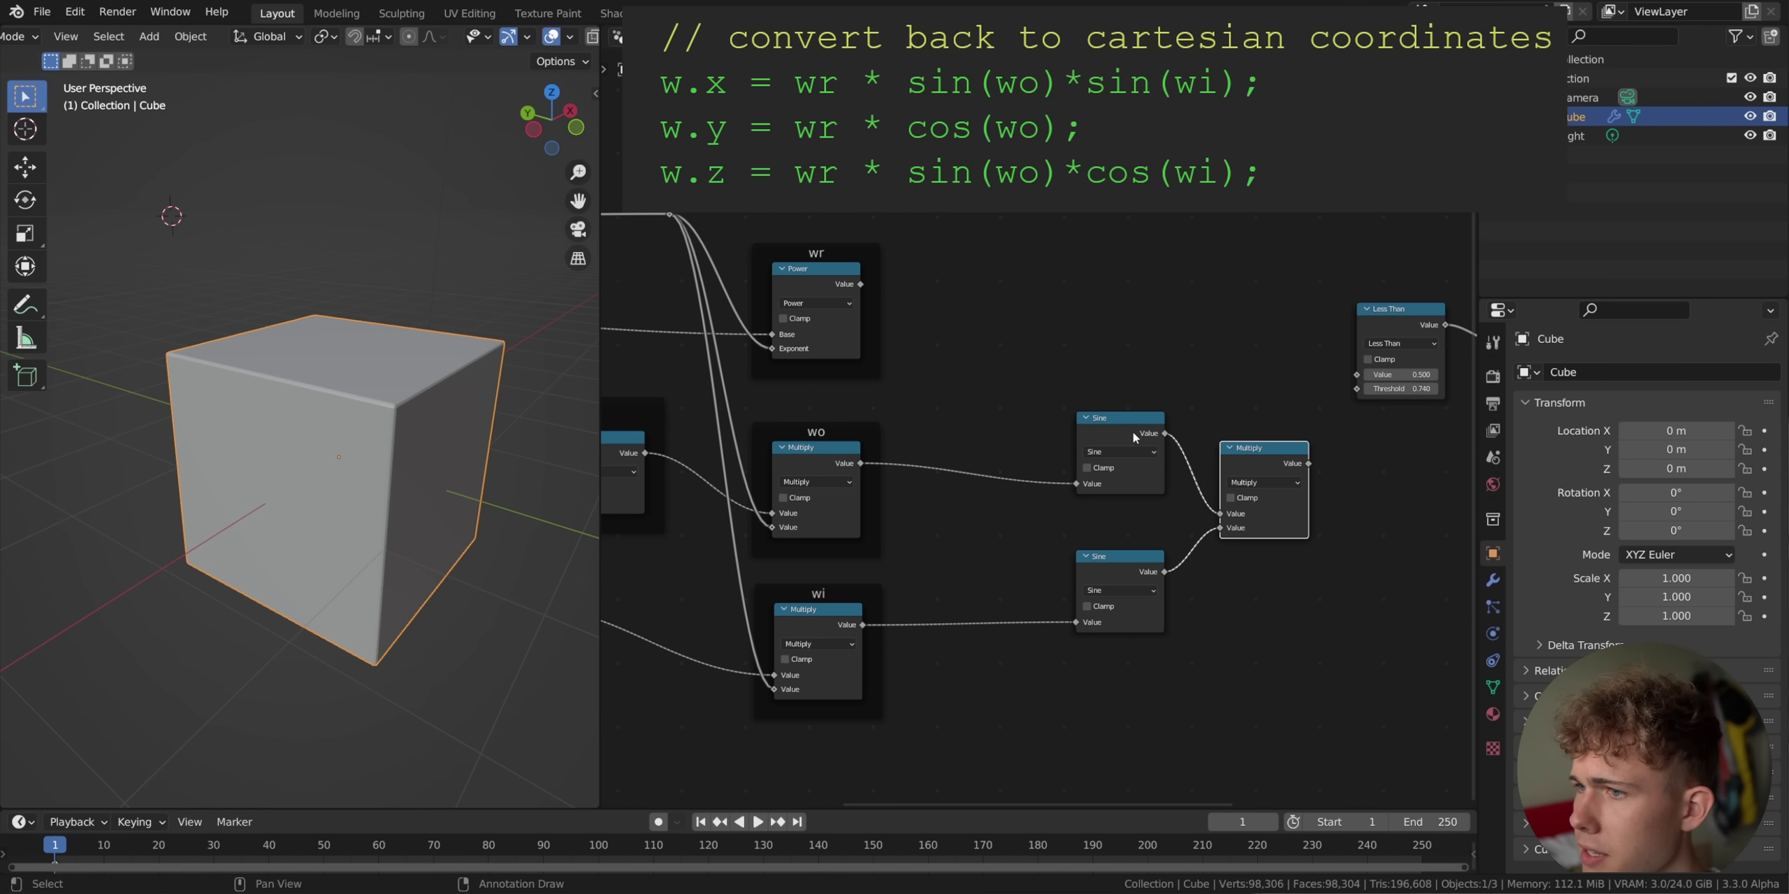
drag(1140, 438, 1120, 447)
drag(1122, 569, 1106, 538)
drag(1256, 482, 1225, 465)
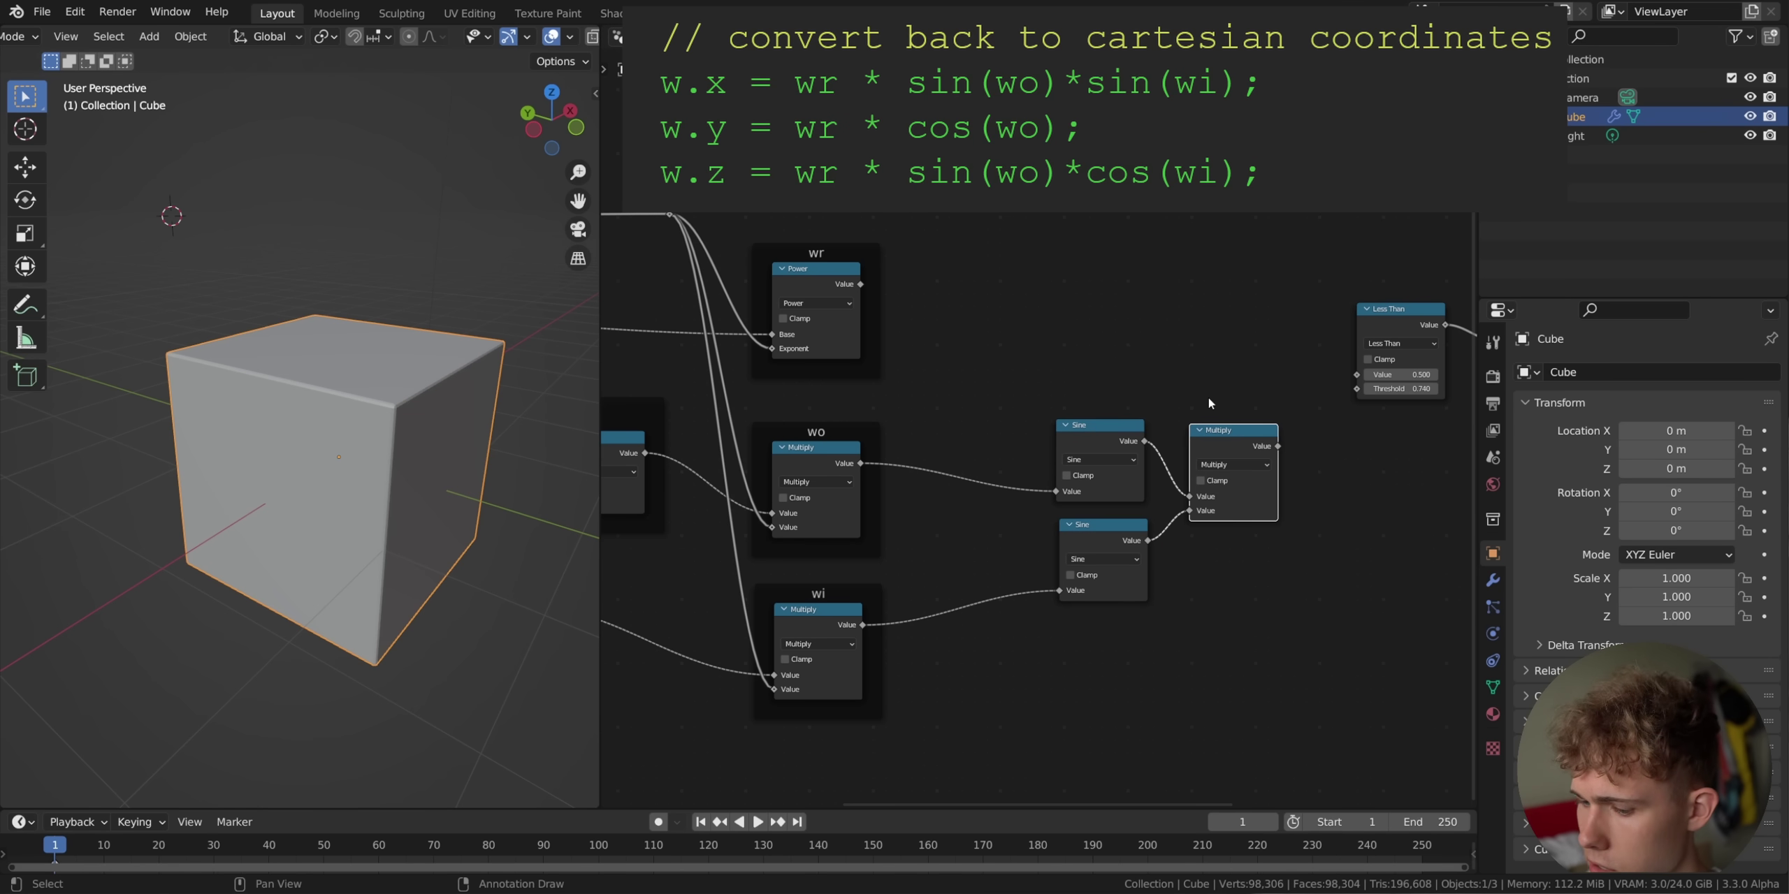
Duplicate the Multiply node above the original and feed it wr's Power value first and the sine product second.
click(1224, 447)
key(shift+d)
click(1227, 266)
drag(1278, 447, 1195, 347)
Collapse the Sine and Multiply nodes and regroup them compactly beside the wr frame.
drag(1267, 599, 1087, 446)
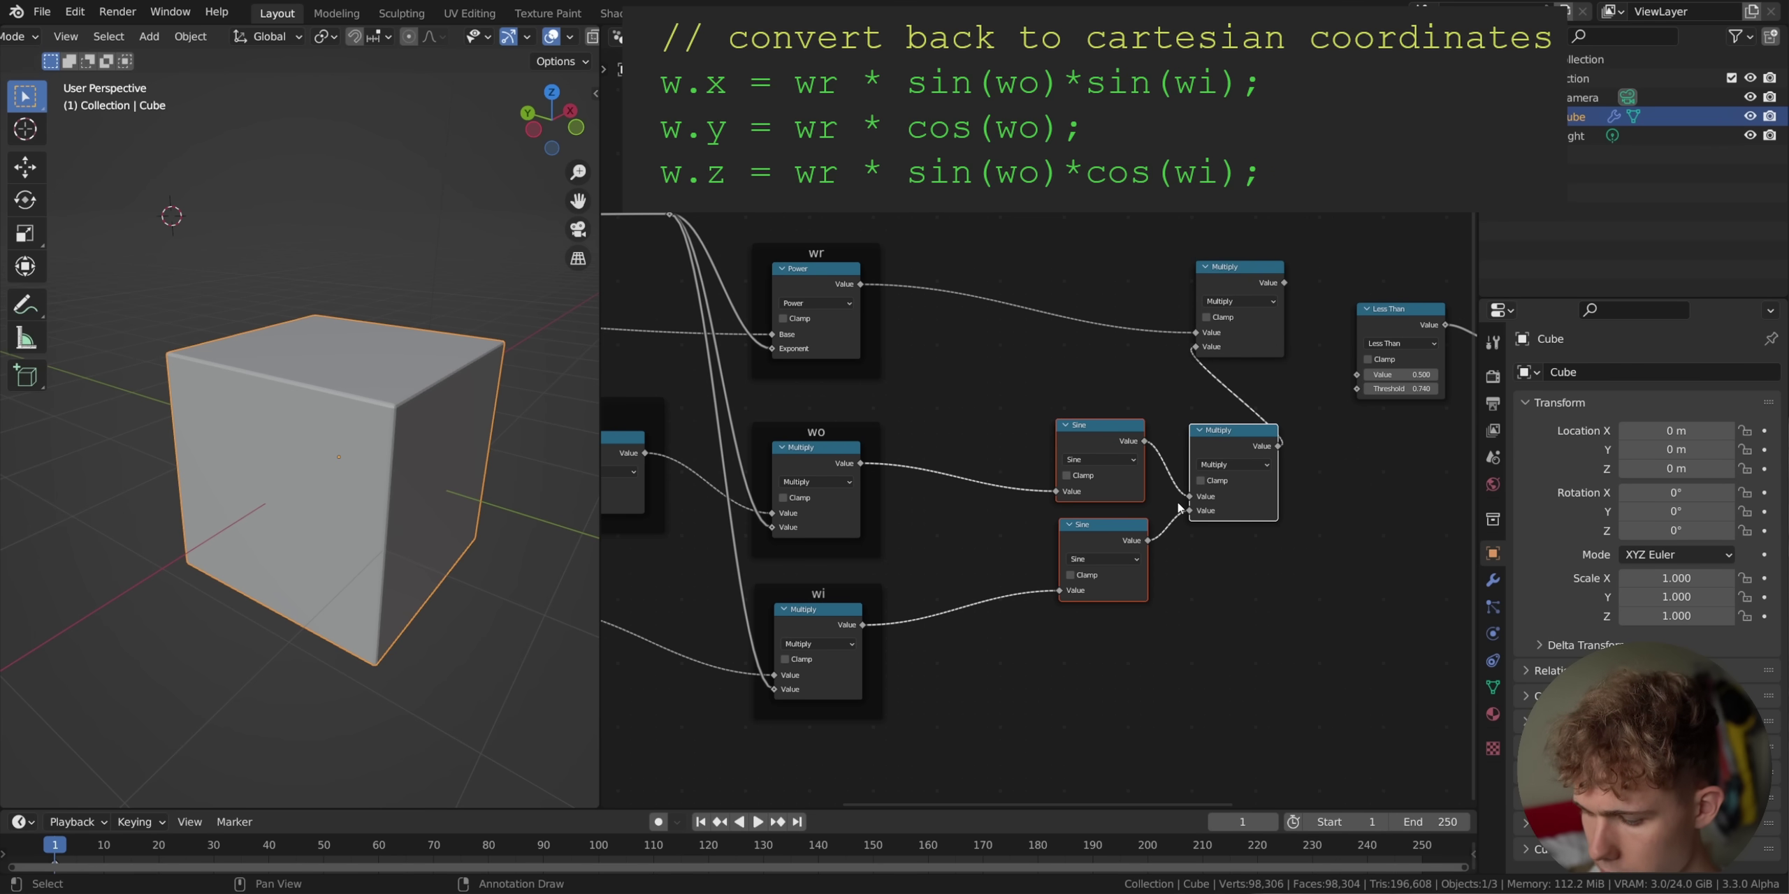
key(h)
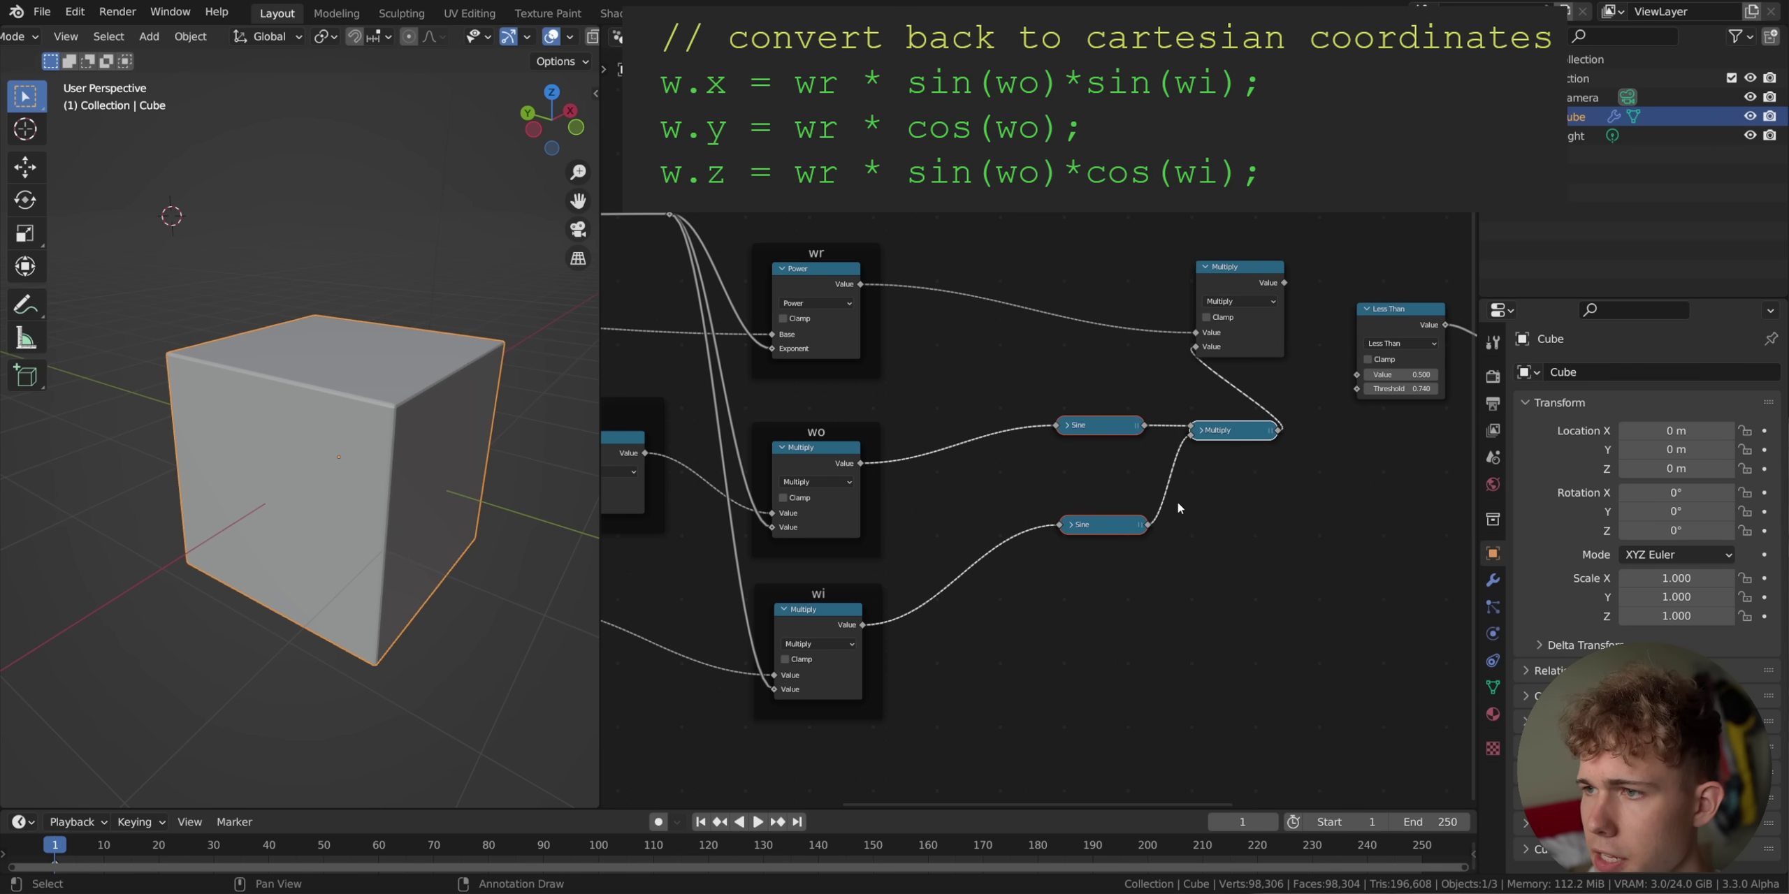
key(s)
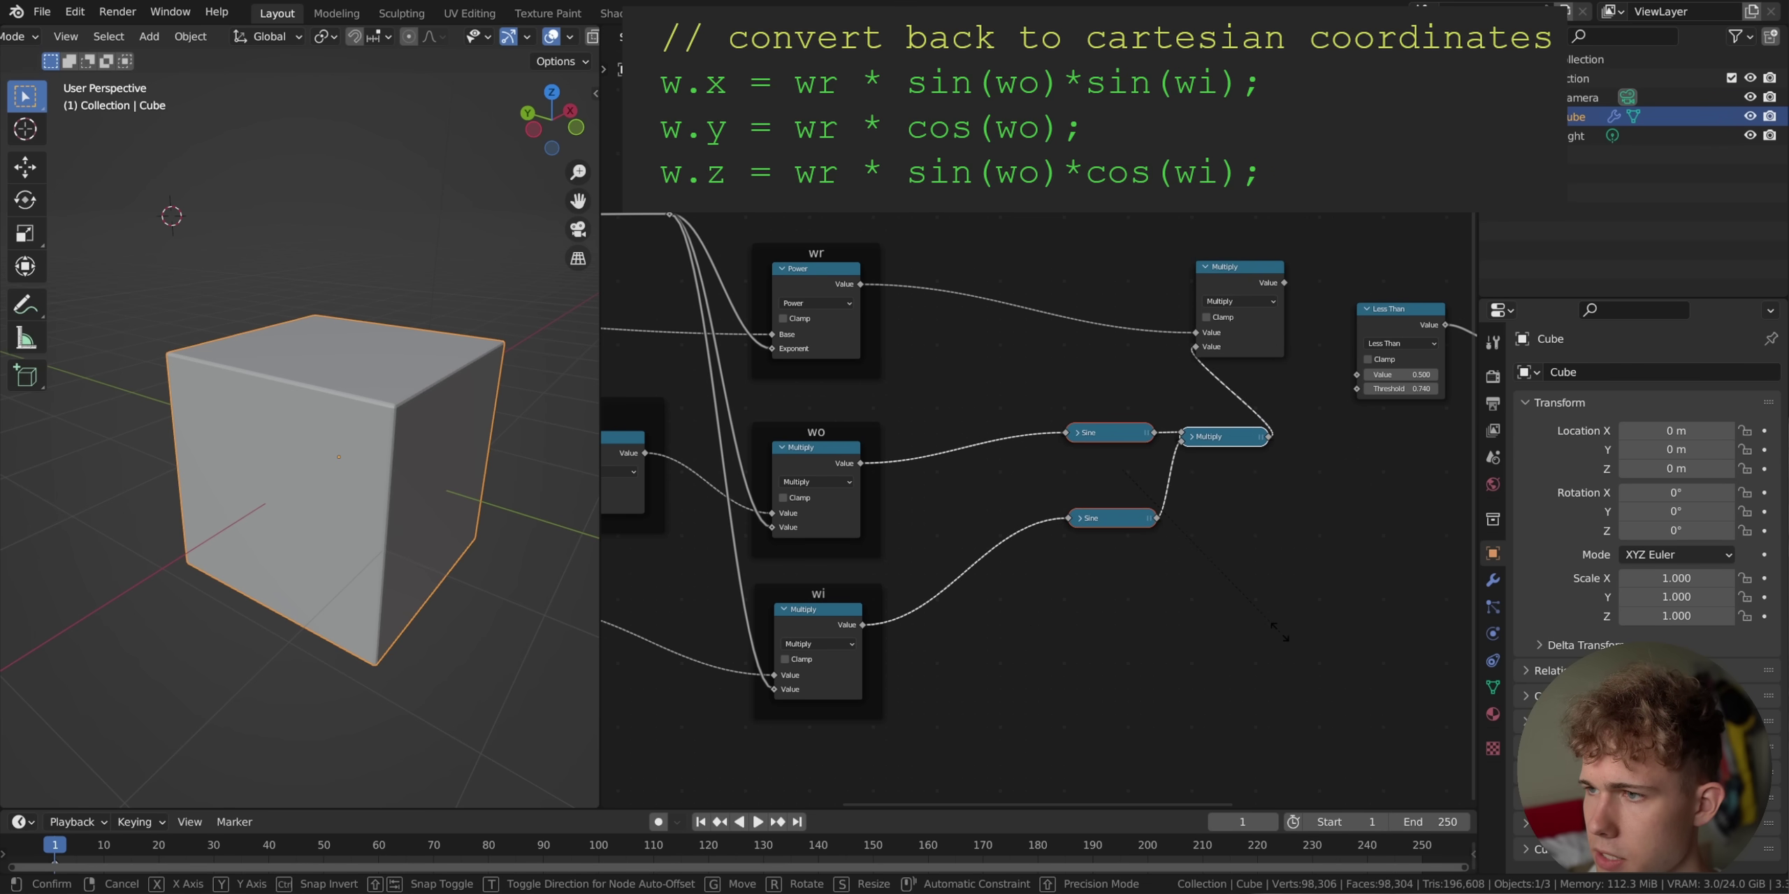
key(g)
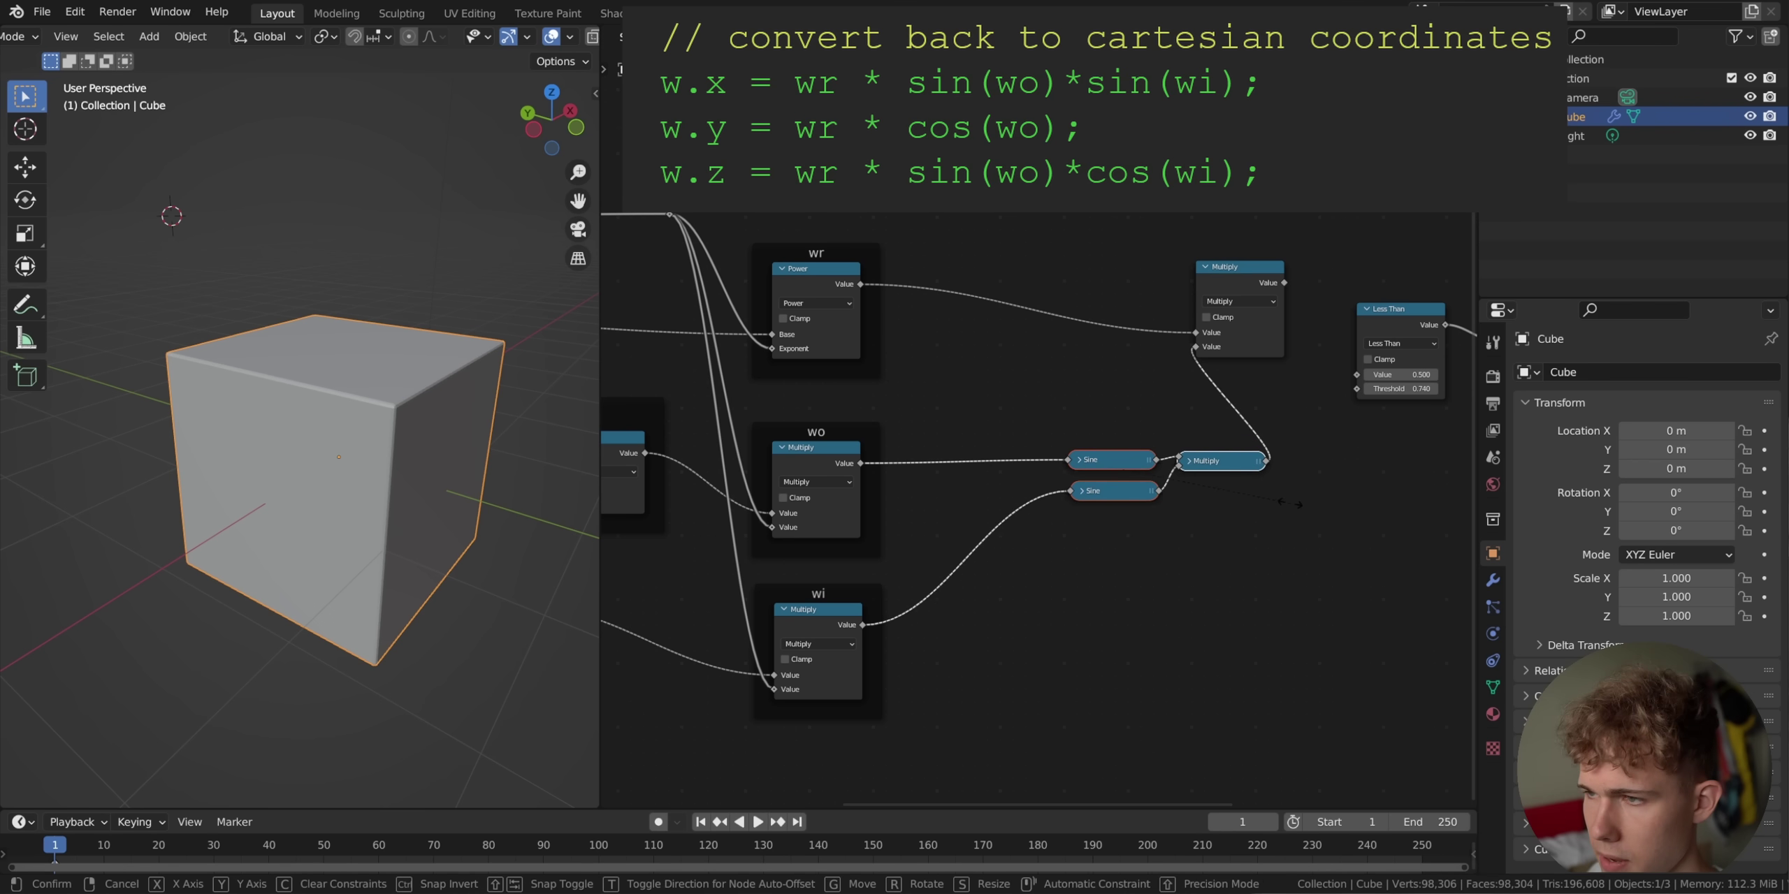
click(1212, 484)
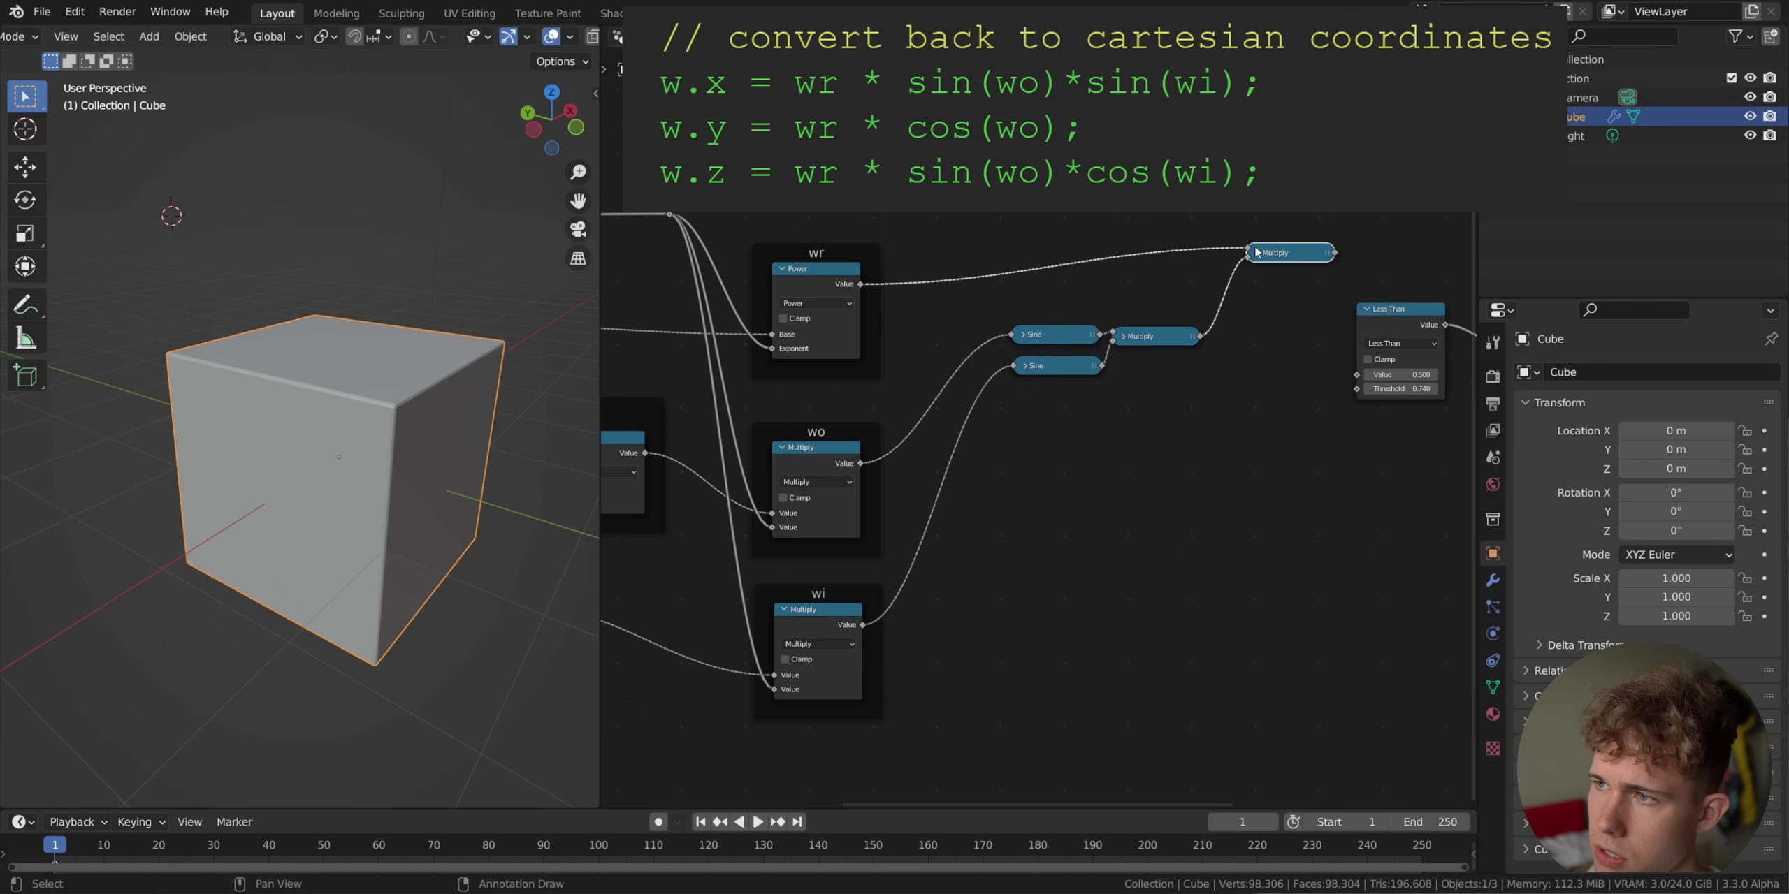
Frame the two Sine and two Multiply nodes with the label w.x, save the file, and lower the last Multiply node.
drag(1291, 493, 1006, 203)
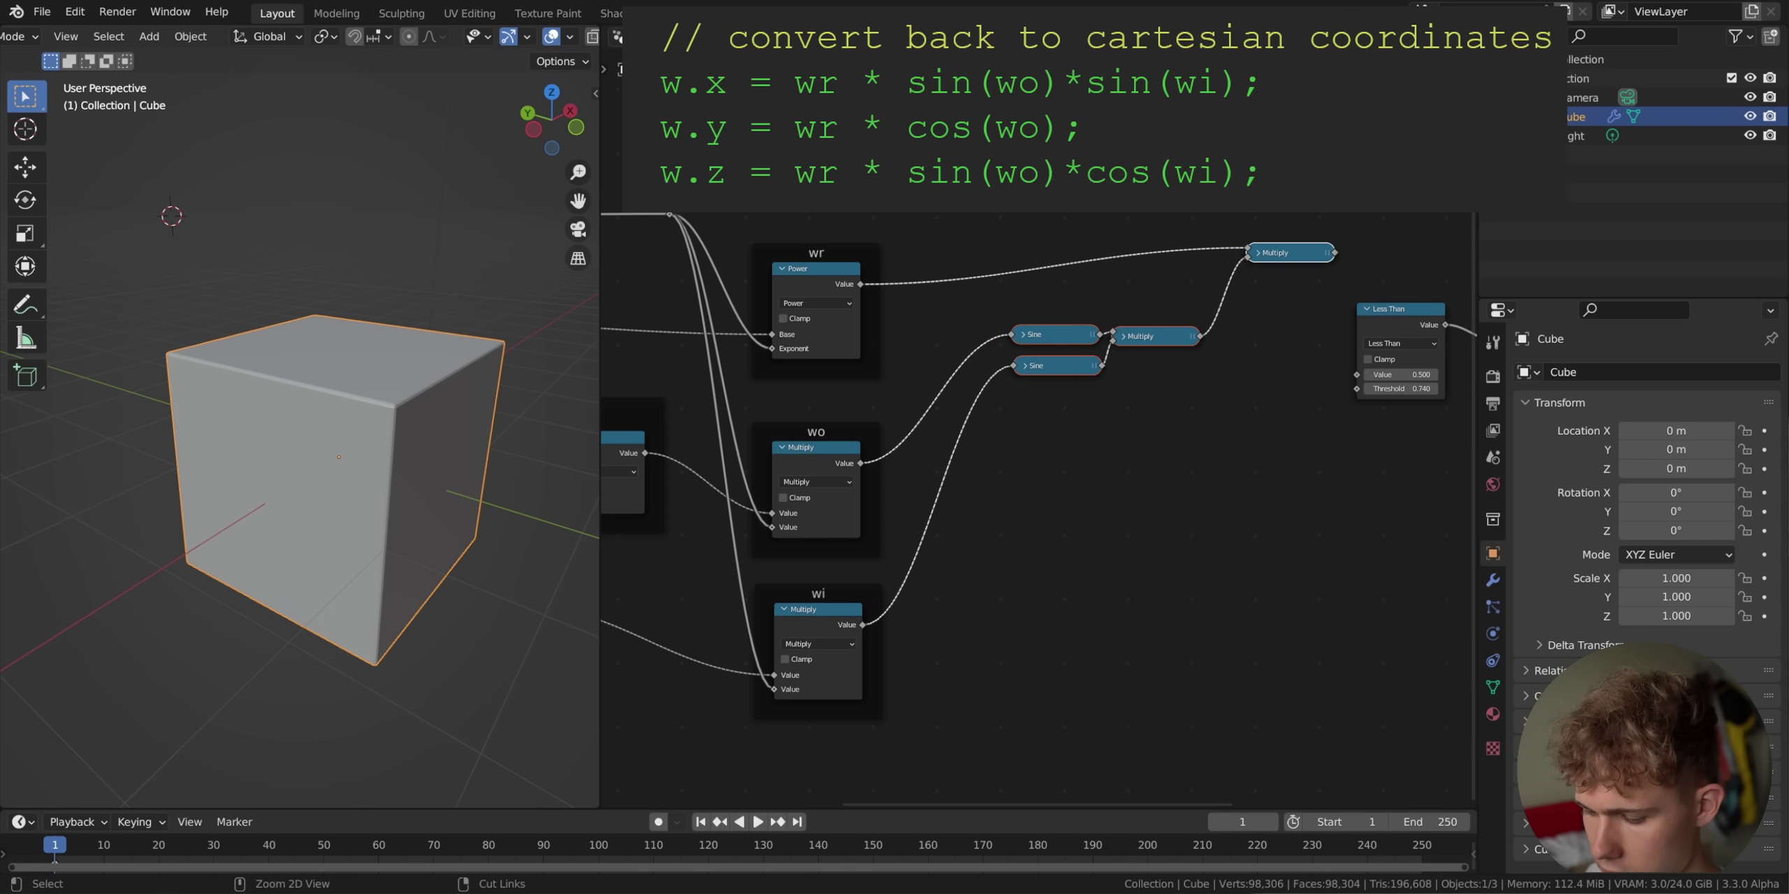
key(ctrl+j)
key(ctrl+s)
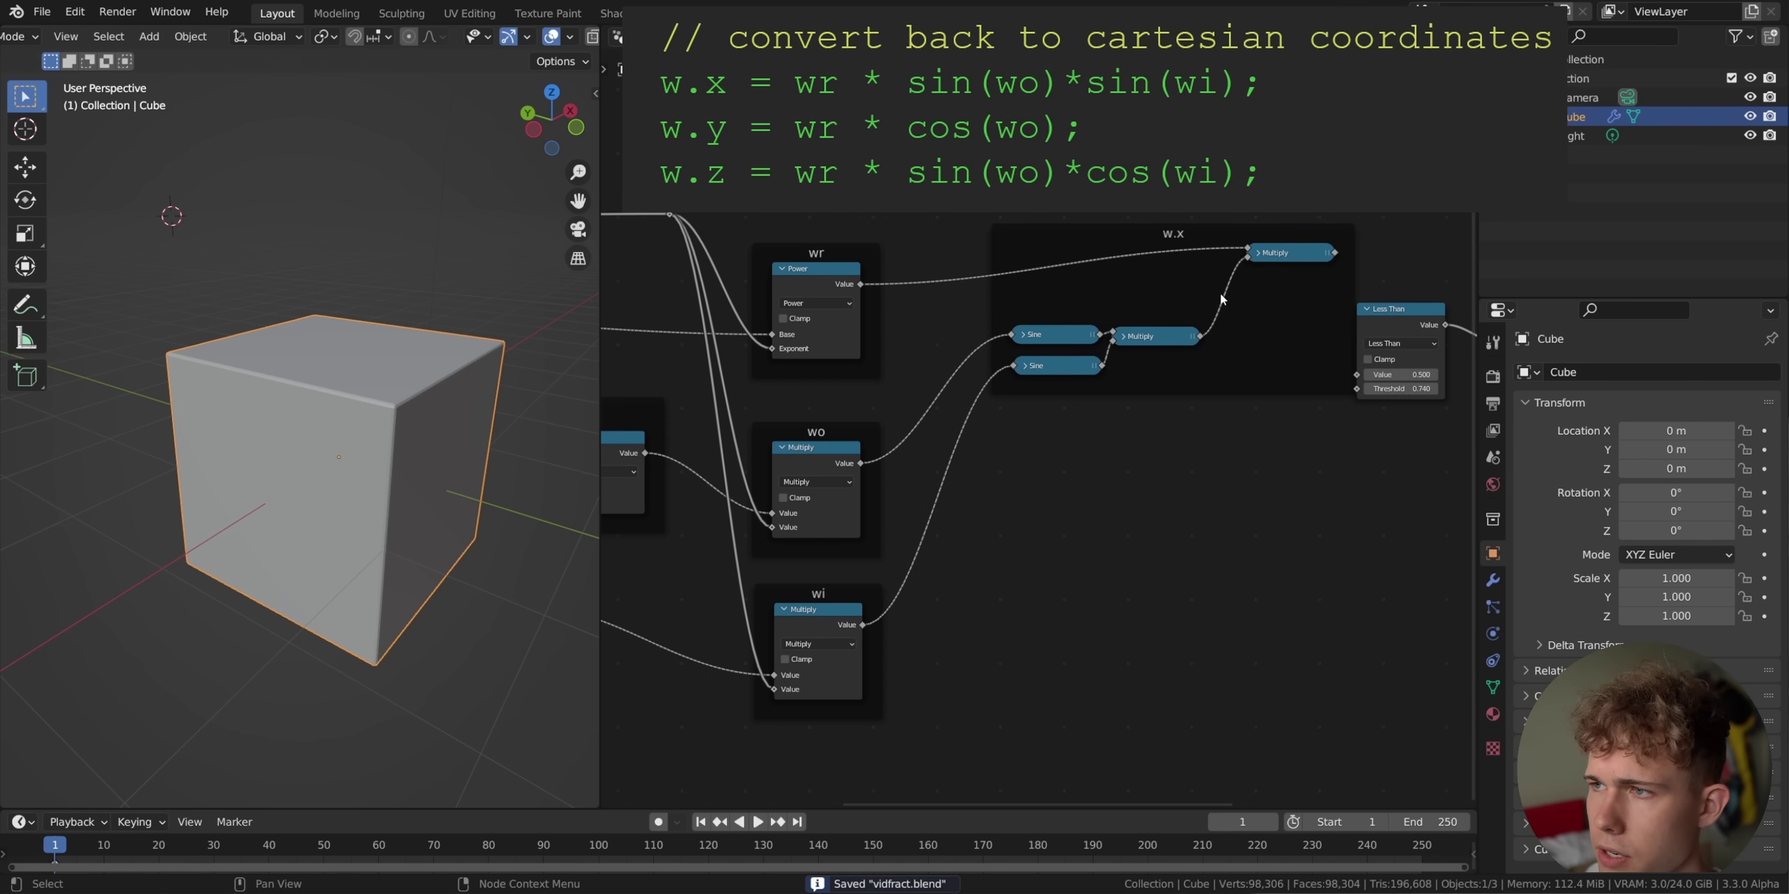
drag(1287, 259, 1291, 298)
click(1245, 271)
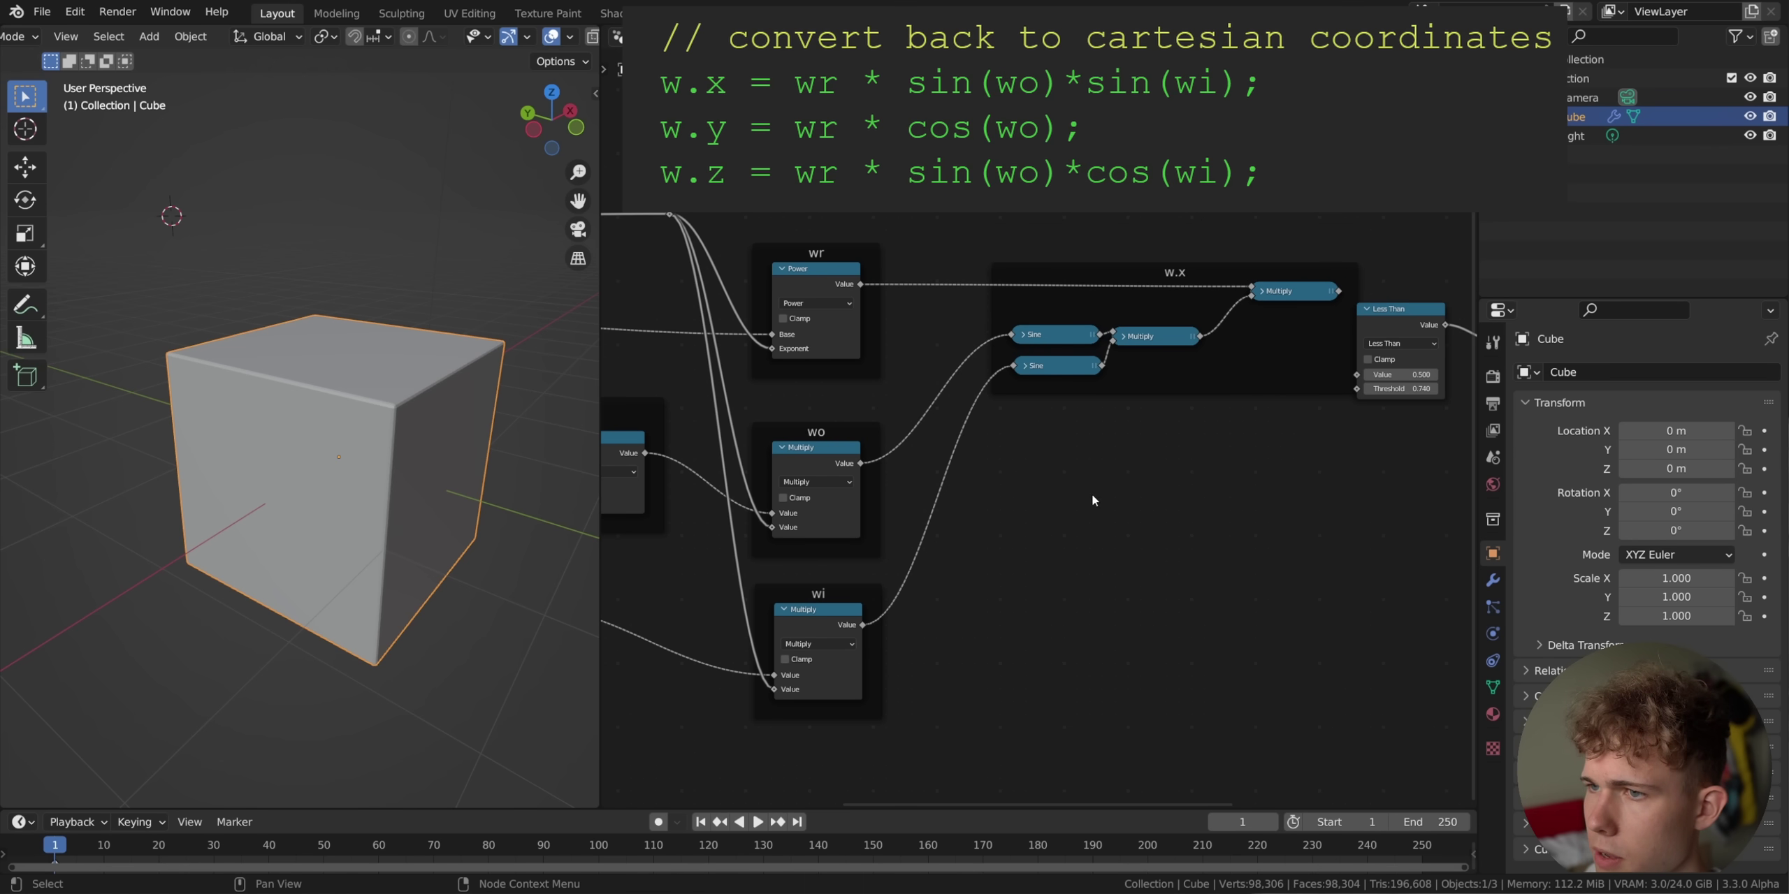
Duplicate Less Than below the w.x frame as a Multiply node, and duplicate that as a Cosine node beside it.
click(1391, 322)
key(shift+d)
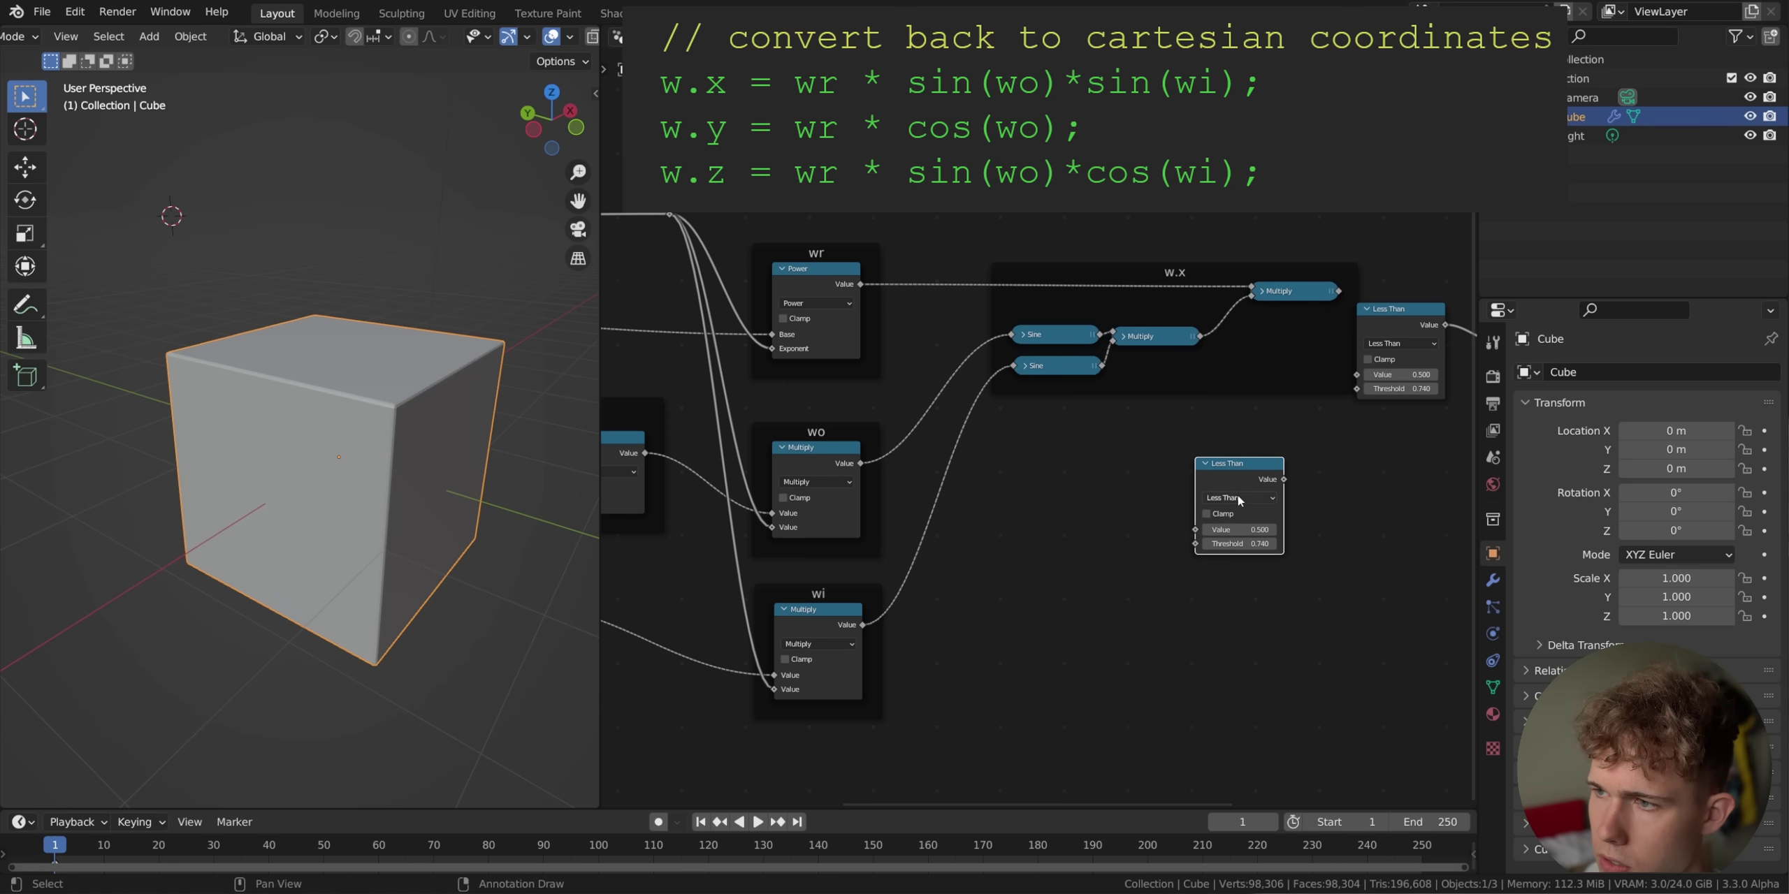
click(1283, 538)
key(shift+d)
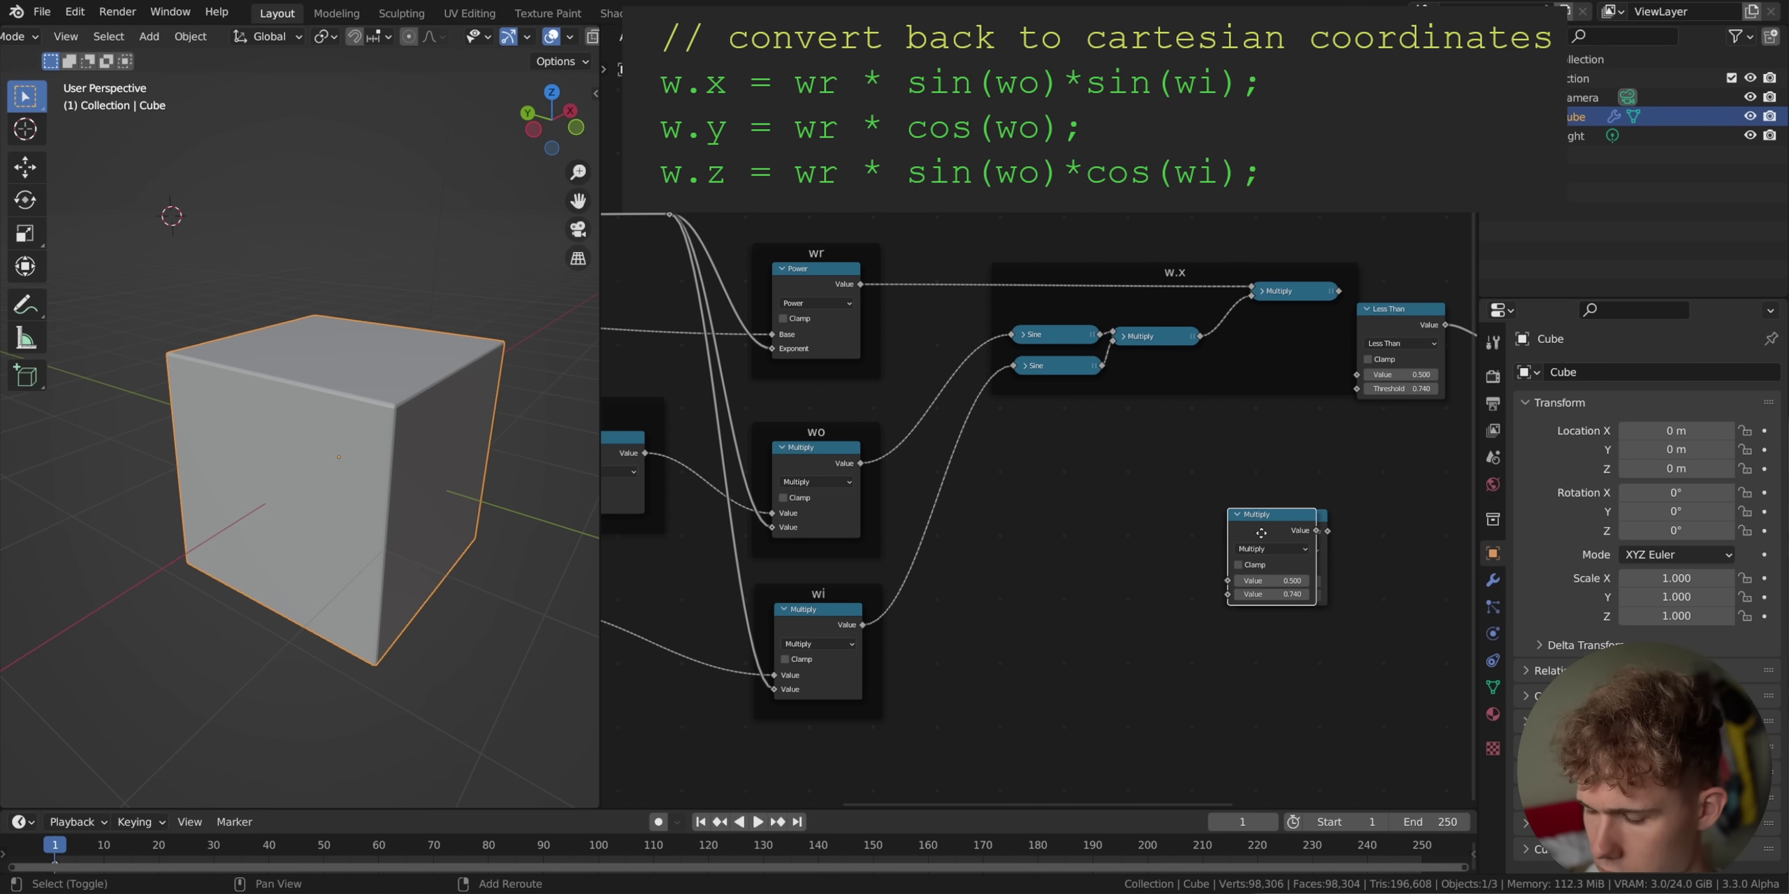
click(1160, 549)
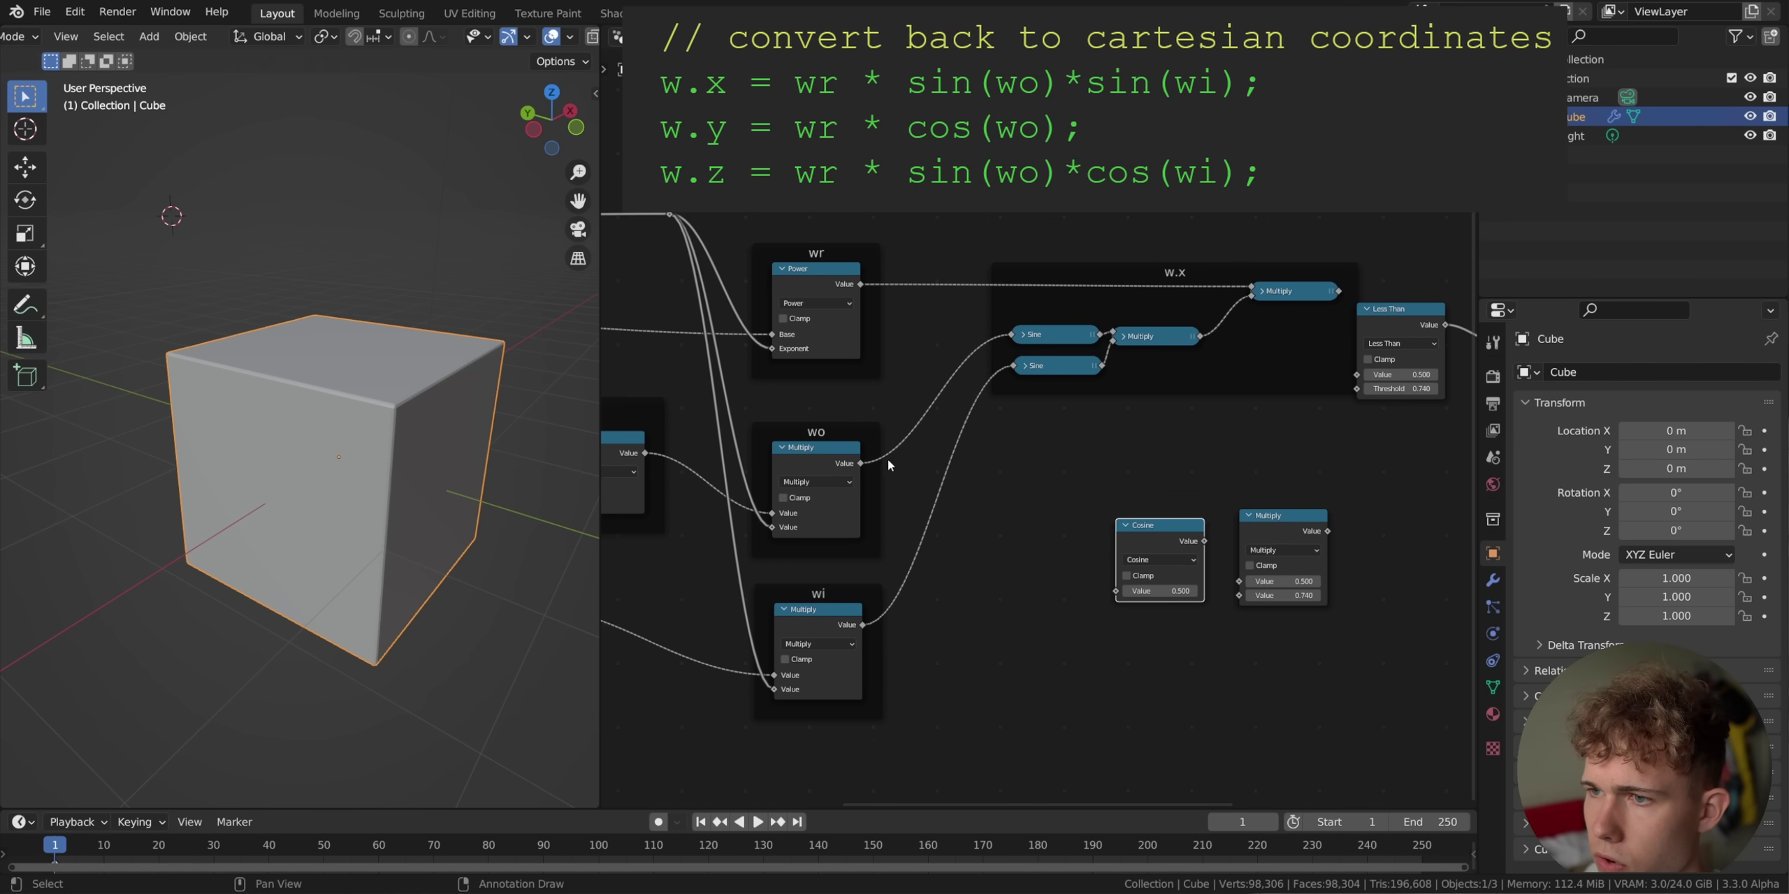
Feed wo's value into Cosine, then connect wr's Power value first and Cosine second to the new Multiply node.
drag(860, 463, 1115, 591)
drag(1204, 541, 1166, 562)
drag(859, 284, 1239, 581)
Frame the Cosine and Multiply nodes together and label the frame w.y.
drag(1140, 547, 1106, 536)
drag(1360, 672, 1082, 446)
key(ctrl+j)
key(F2)
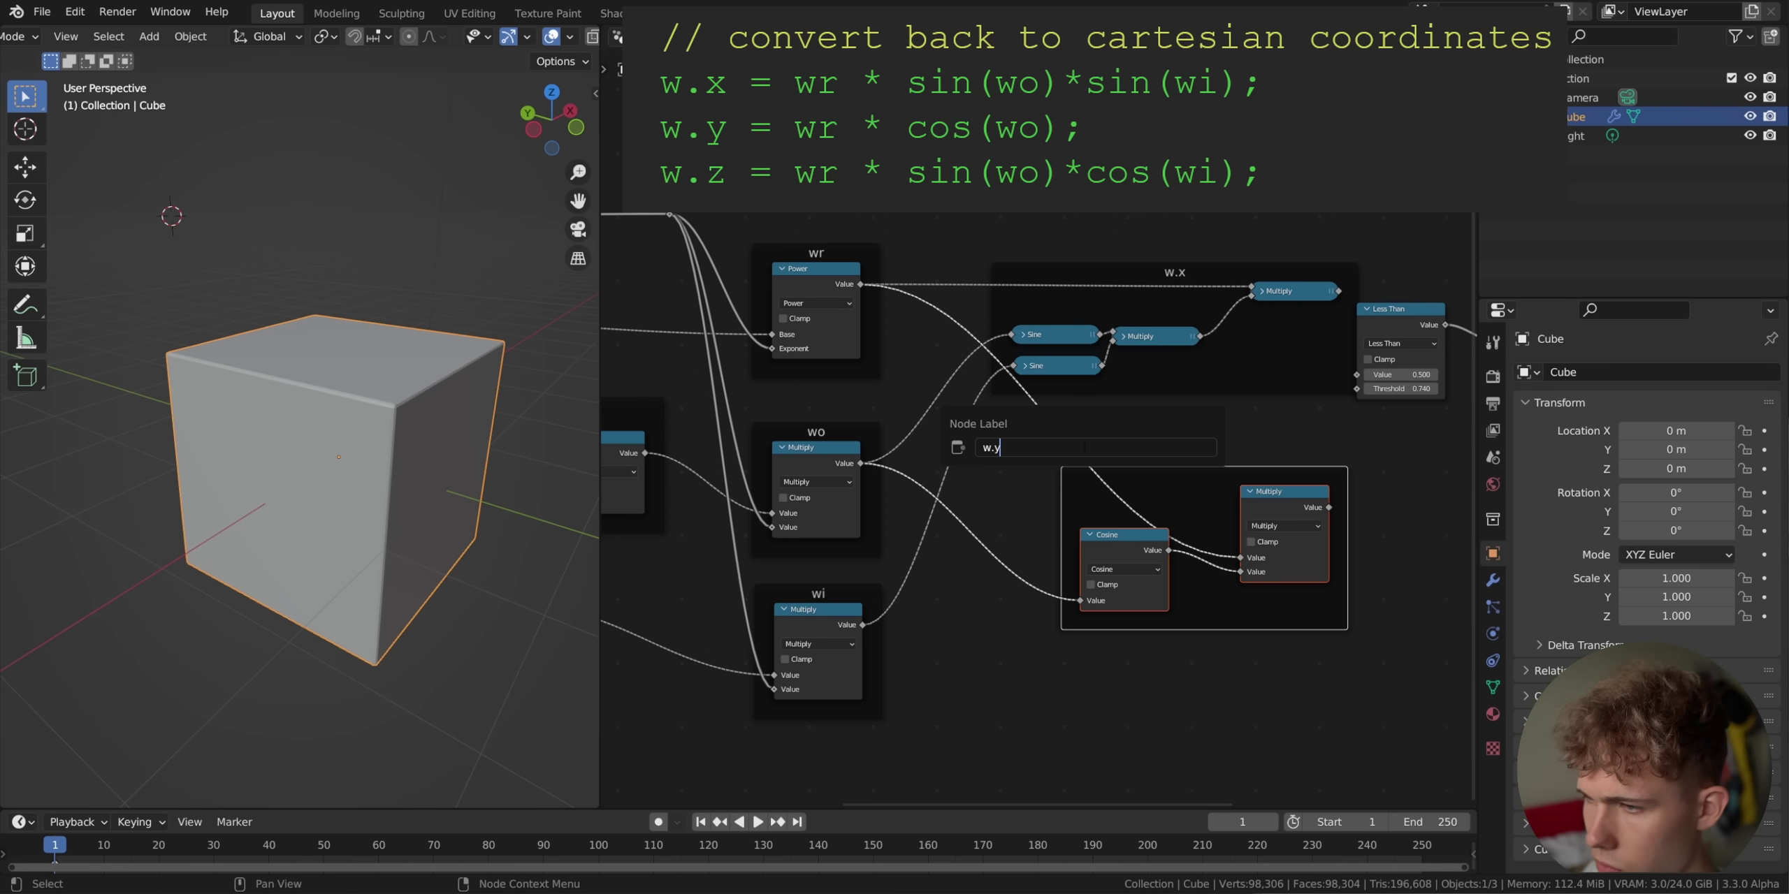
text(w.y)
key(Return)
Reposition the w.y frame, collapse its Cosine and Multiply nodes, and save the file.
drag(1089, 553, 1055, 542)
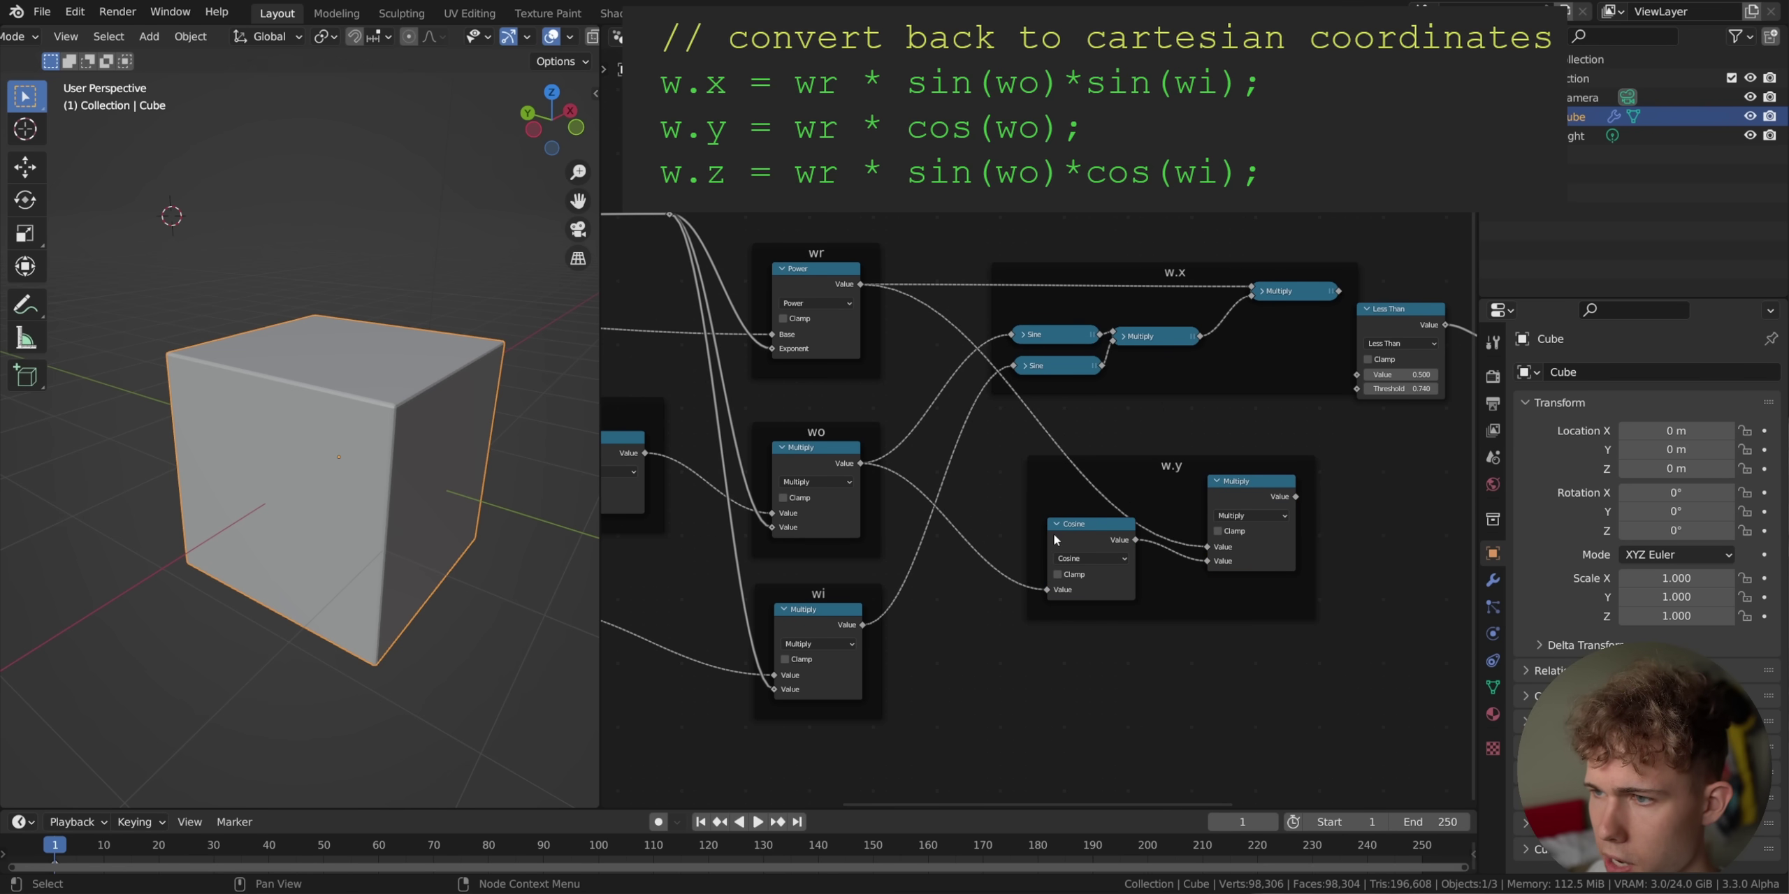
key(h)
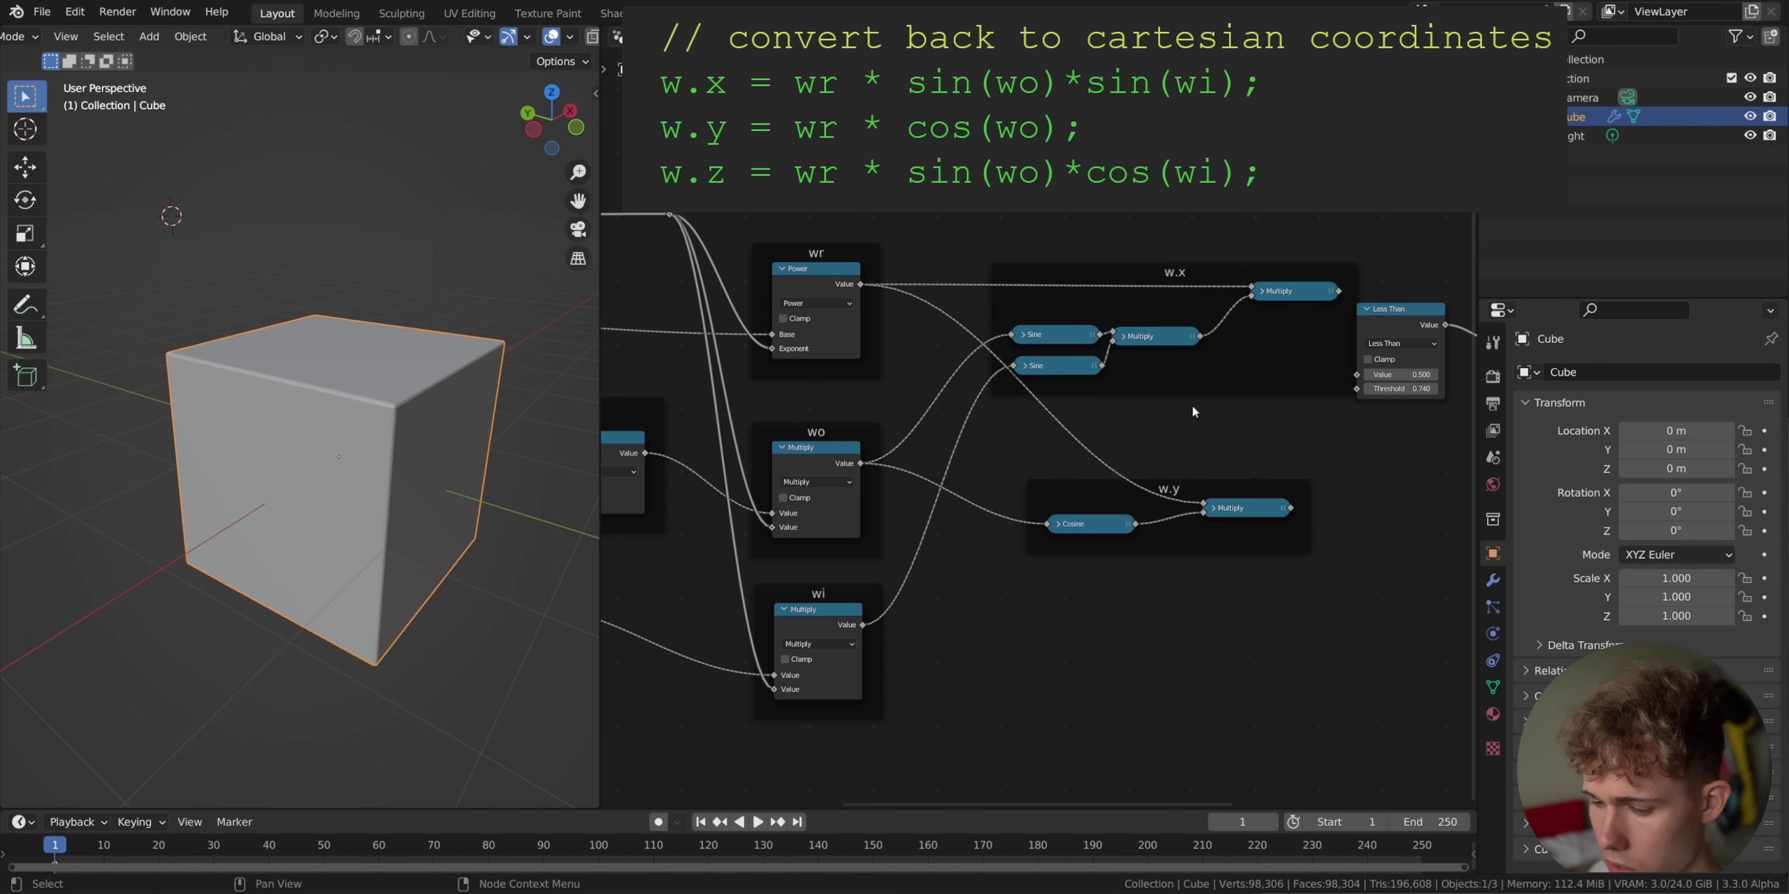
key(ctrl+s)
Duplicate the w.y Multiply node below its frame, expand the copy, and feed wr's Power value into its first value.
click(1248, 510)
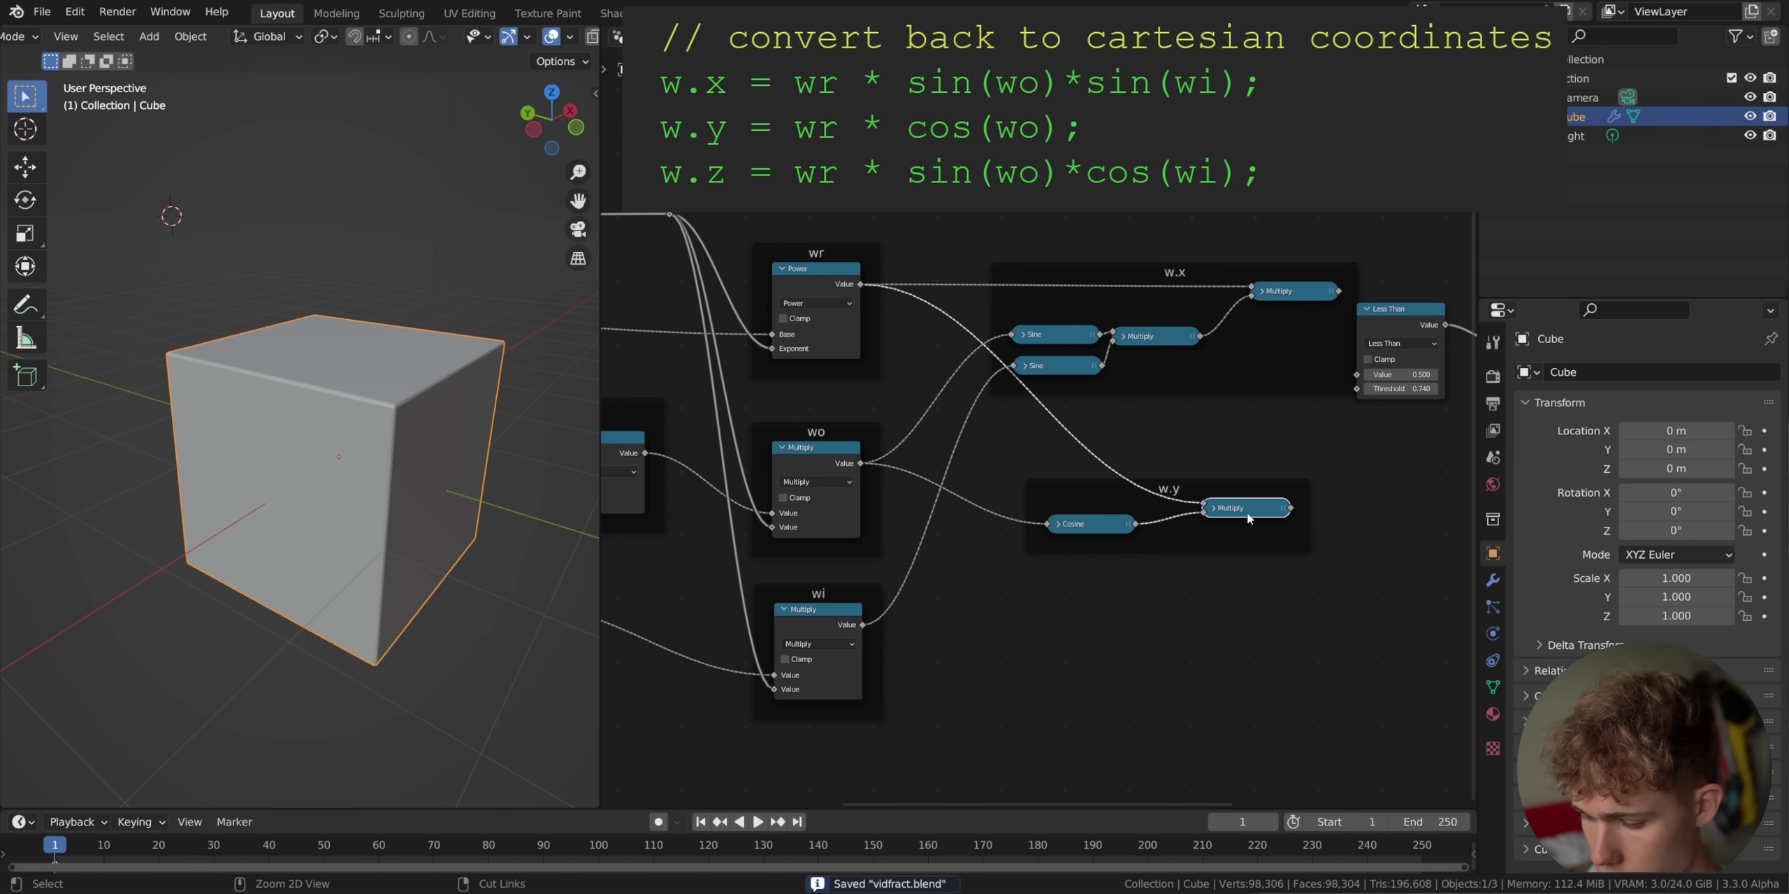
key(shift+d)
click(1276, 615)
key(h)
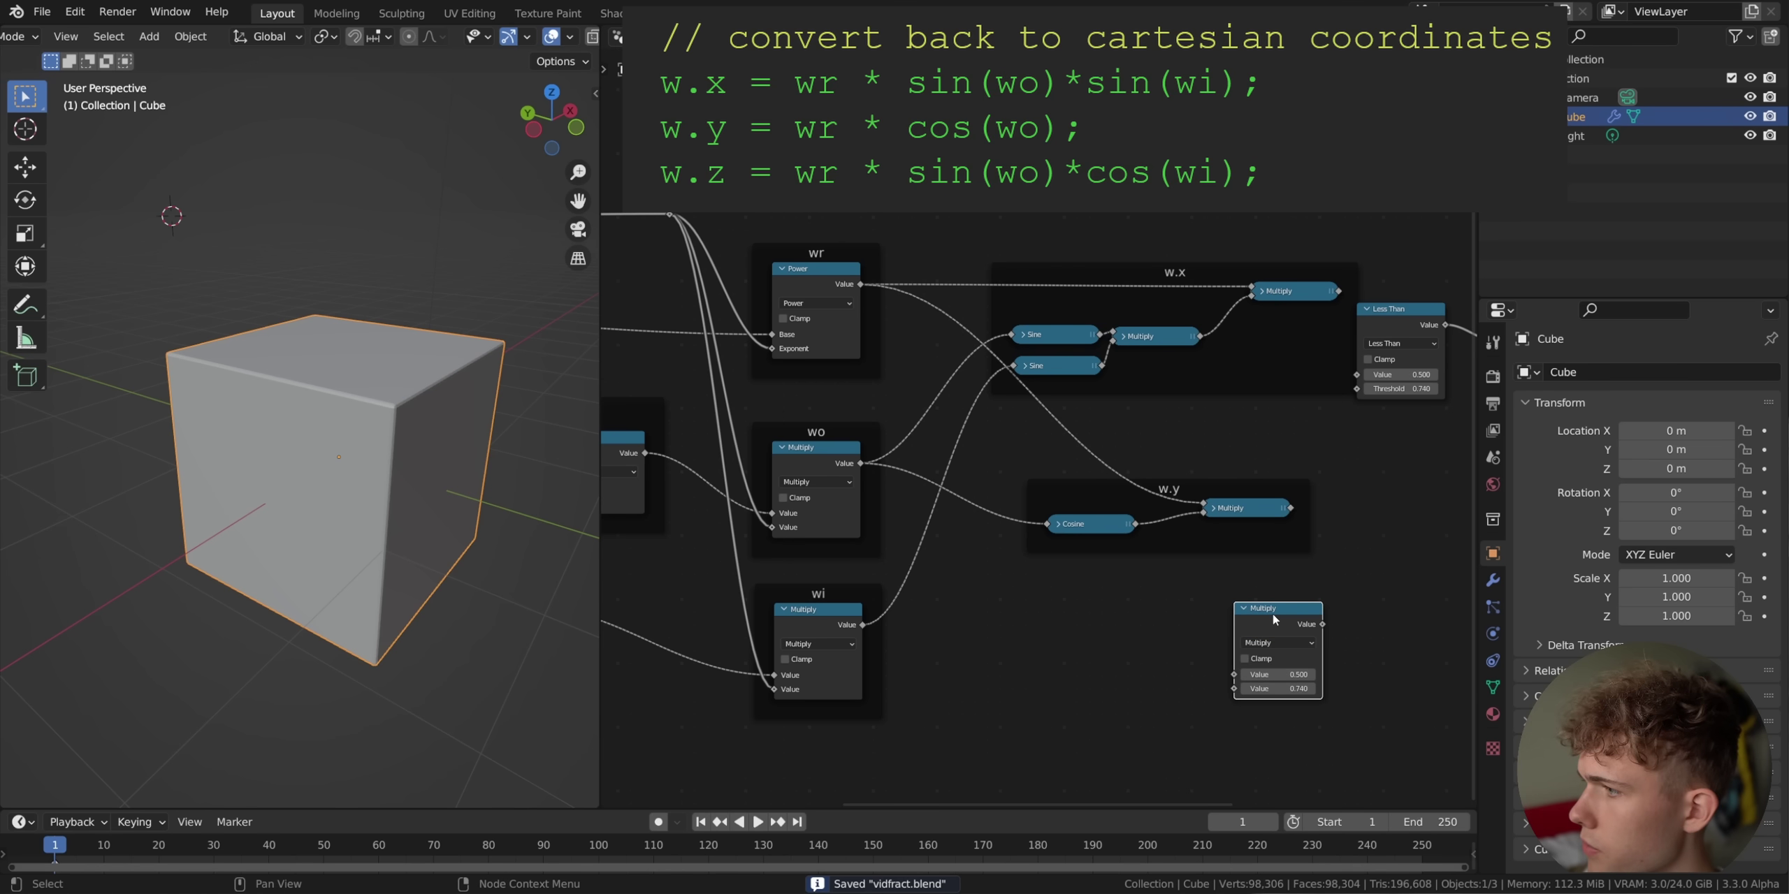
drag(860, 284, 1279, 618)
Duplicate the new Multiply node, set the copy to Sine, and feed it wo's value.
key(shift+d)
click(1116, 643)
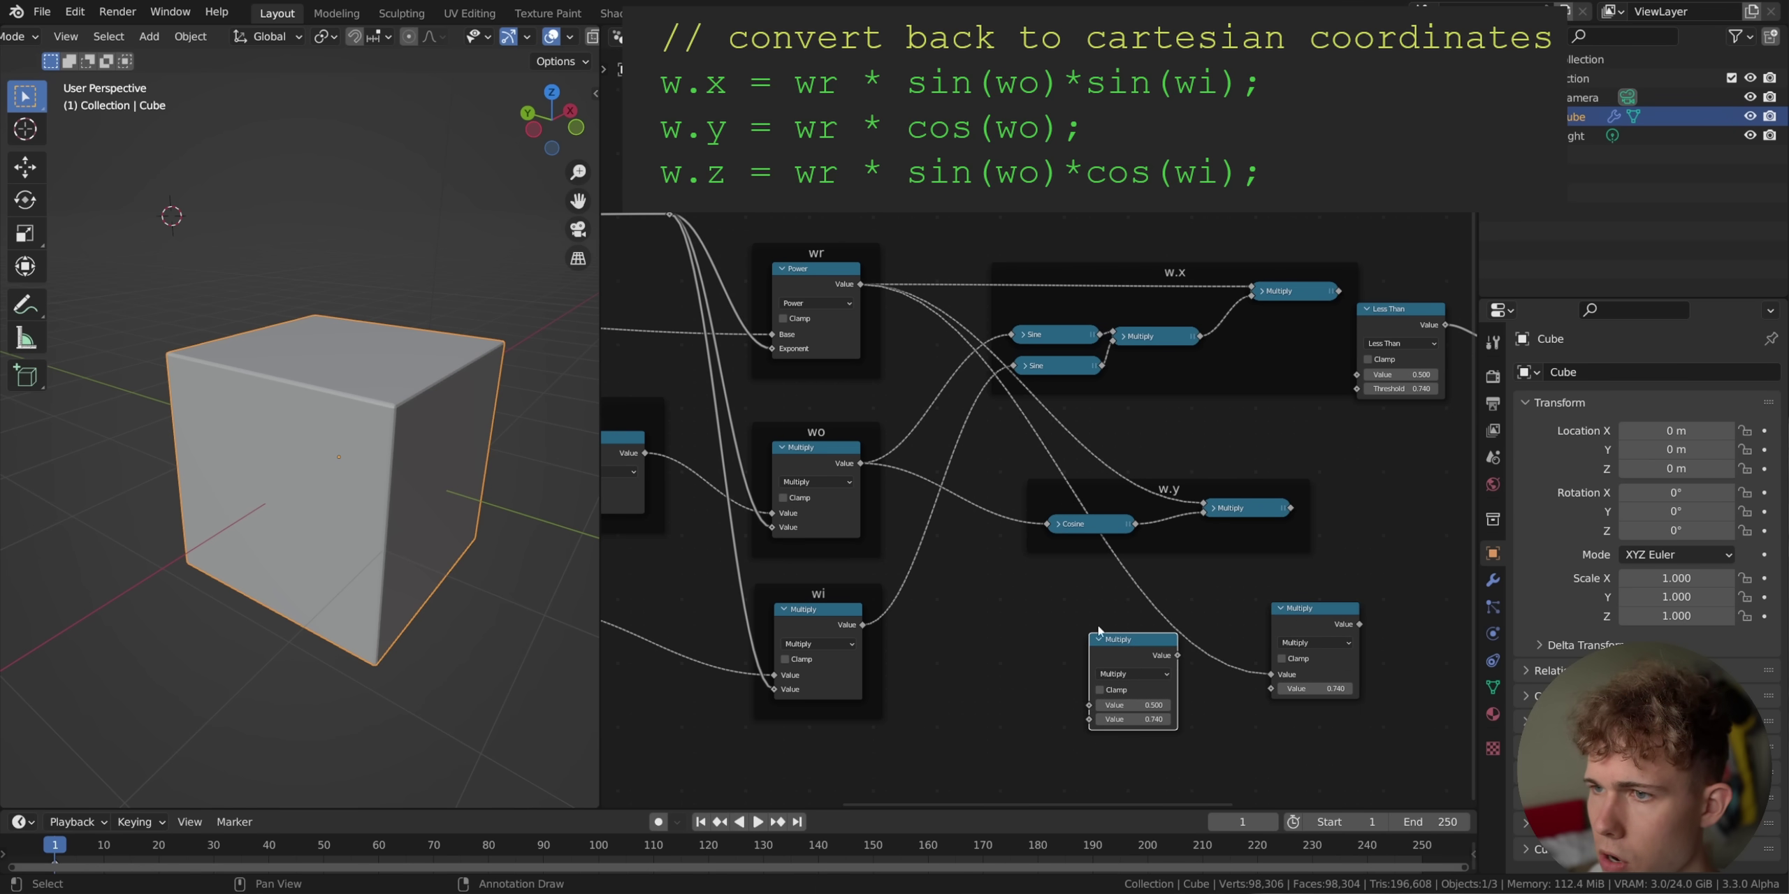
drag(860, 463, 1089, 706)
click(1133, 674)
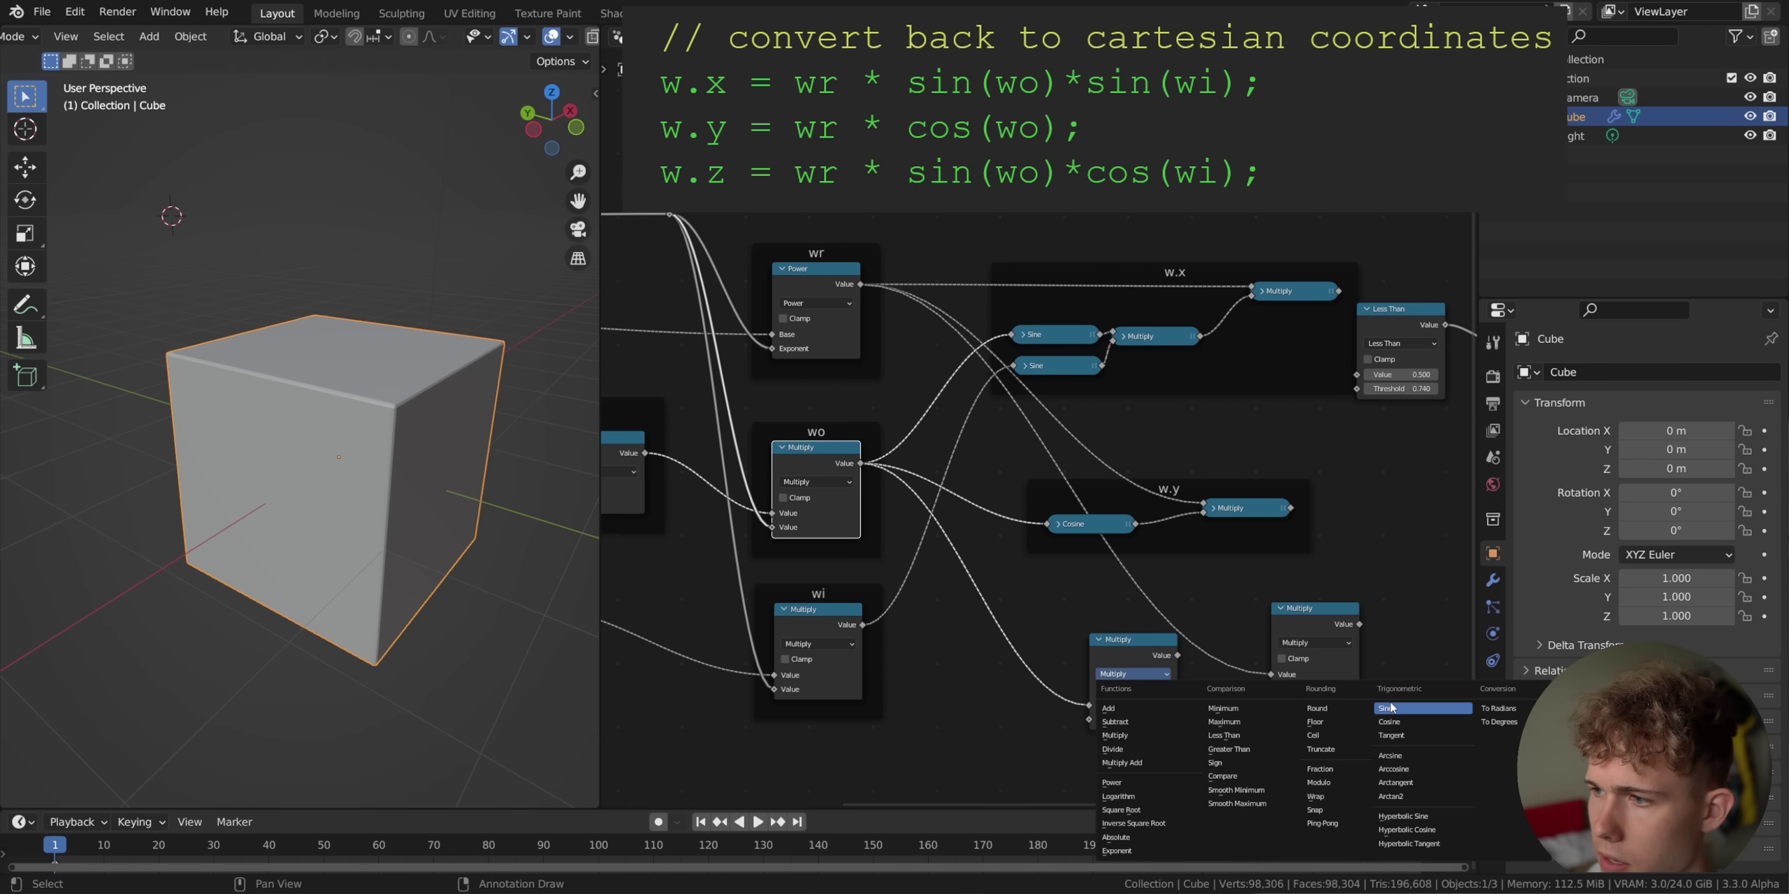
click(1390, 708)
Duplicate the lower Sine node beneath itself, set the copy to Cosine, and feed it wi's value.
drag(1122, 655, 1101, 615)
key(shift+d)
click(1109, 704)
drag(863, 625, 1076, 755)
click(1120, 724)
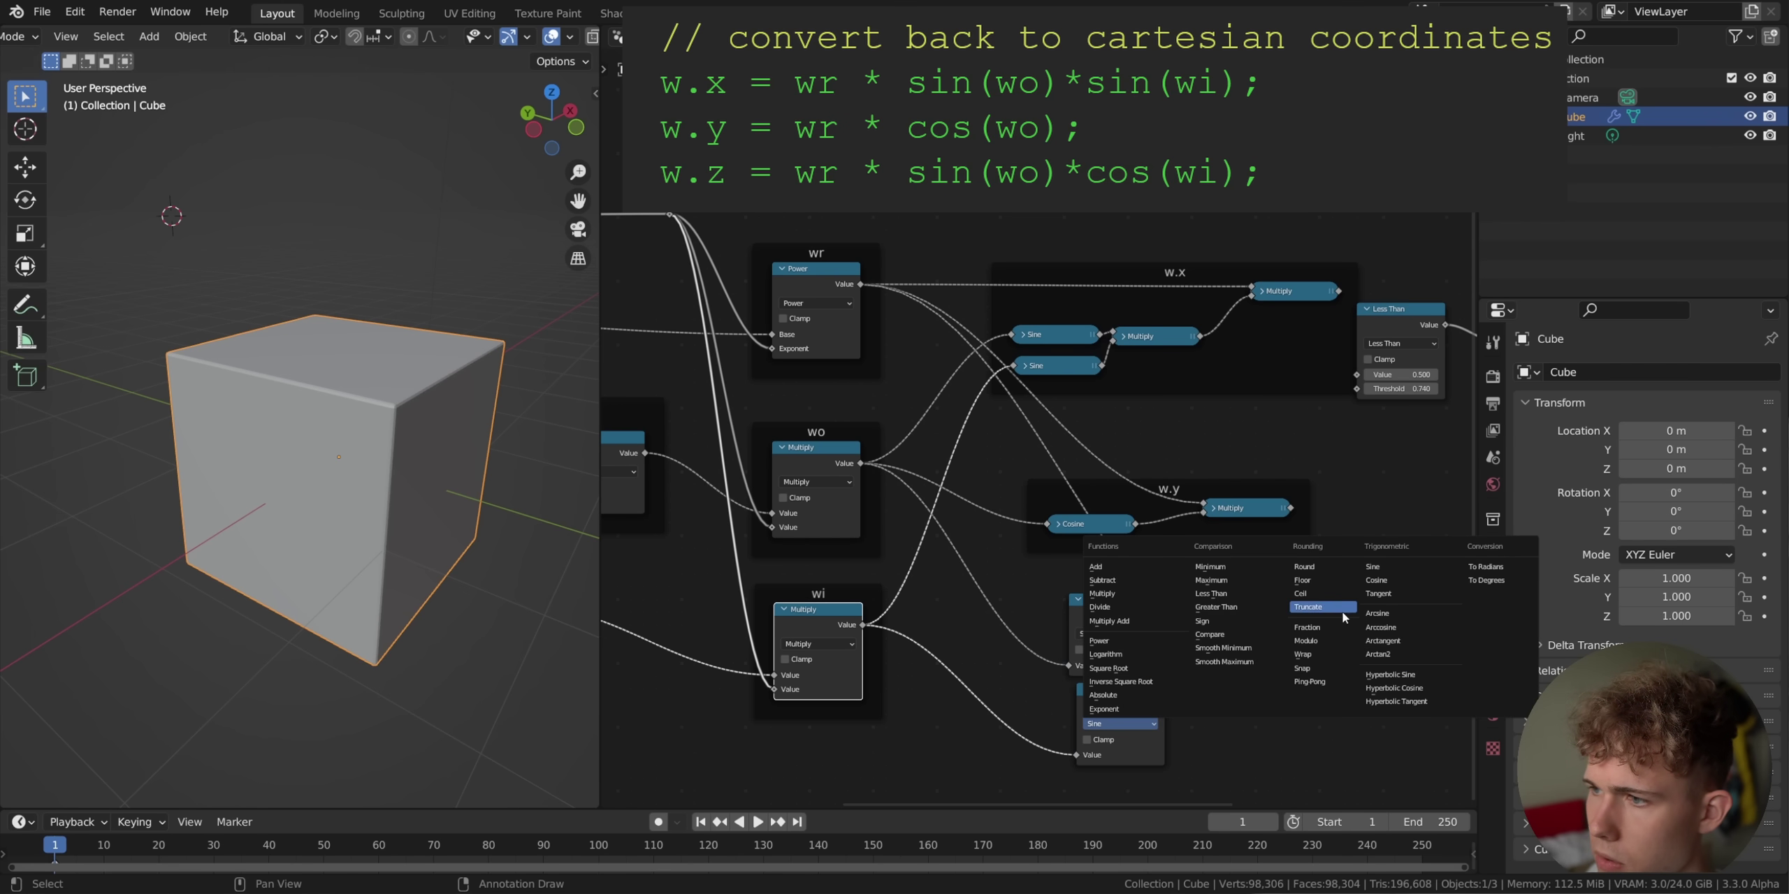
click(1376, 580)
Add a Multiply node combining the lower Sine and Cosine, and feed its product first and wr's Power second into the end Multiply.
click(1105, 620)
key(shift+d)
click(1170, 649)
click(1187, 661)
key(ctrl+z)
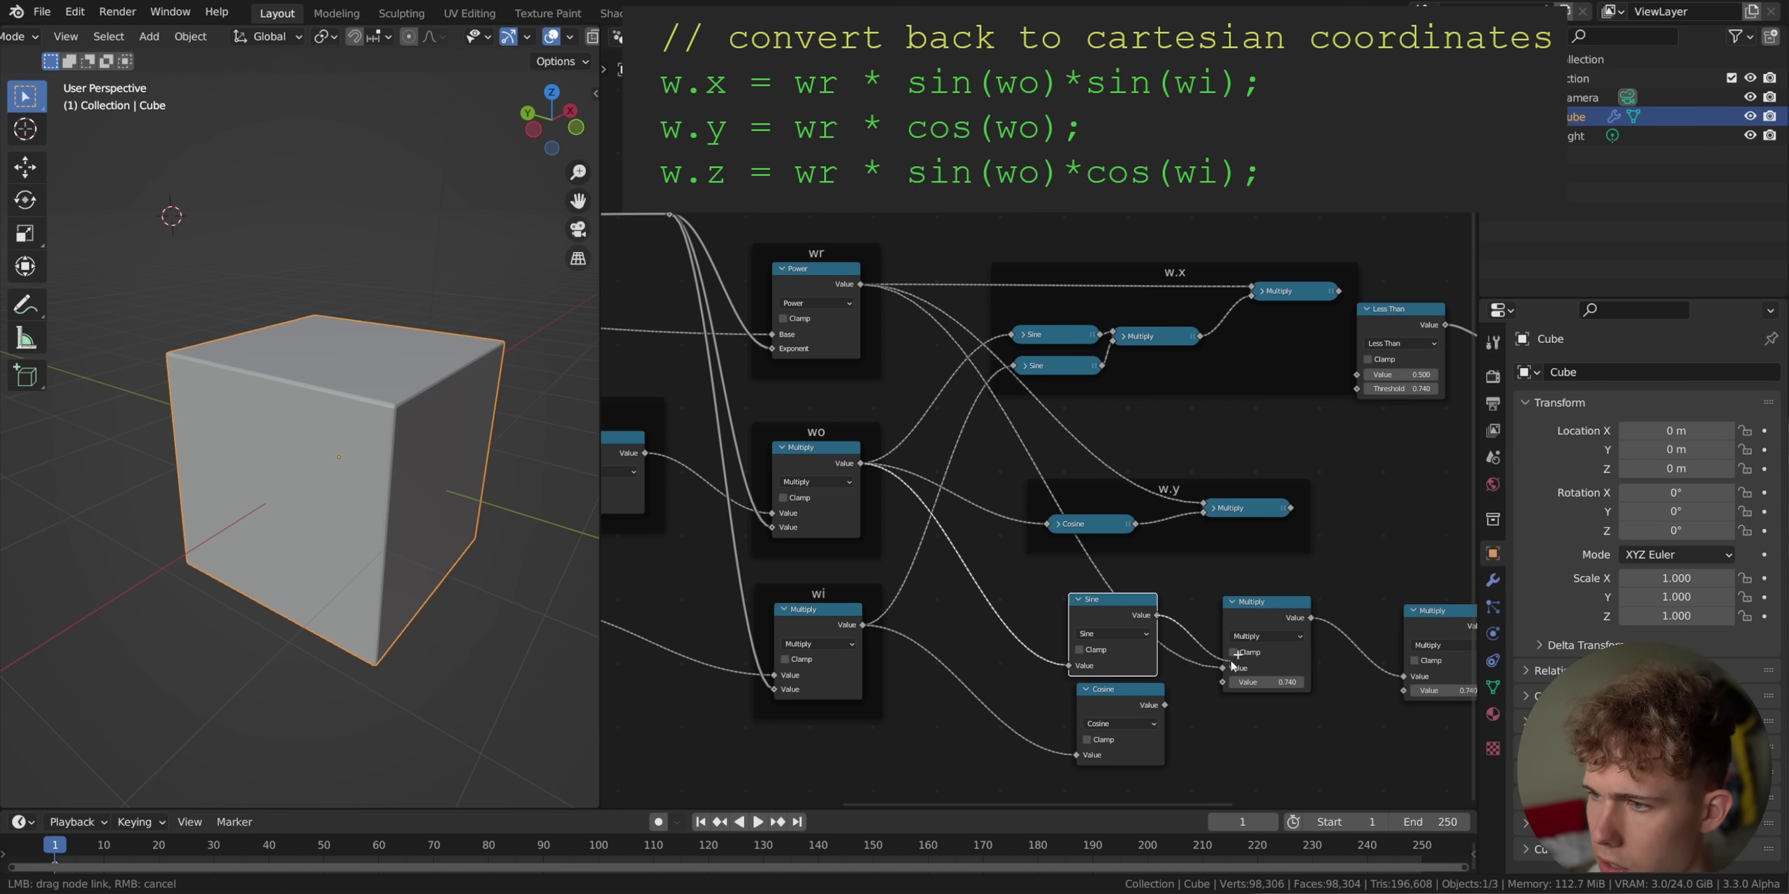
drag(1162, 705, 1223, 682)
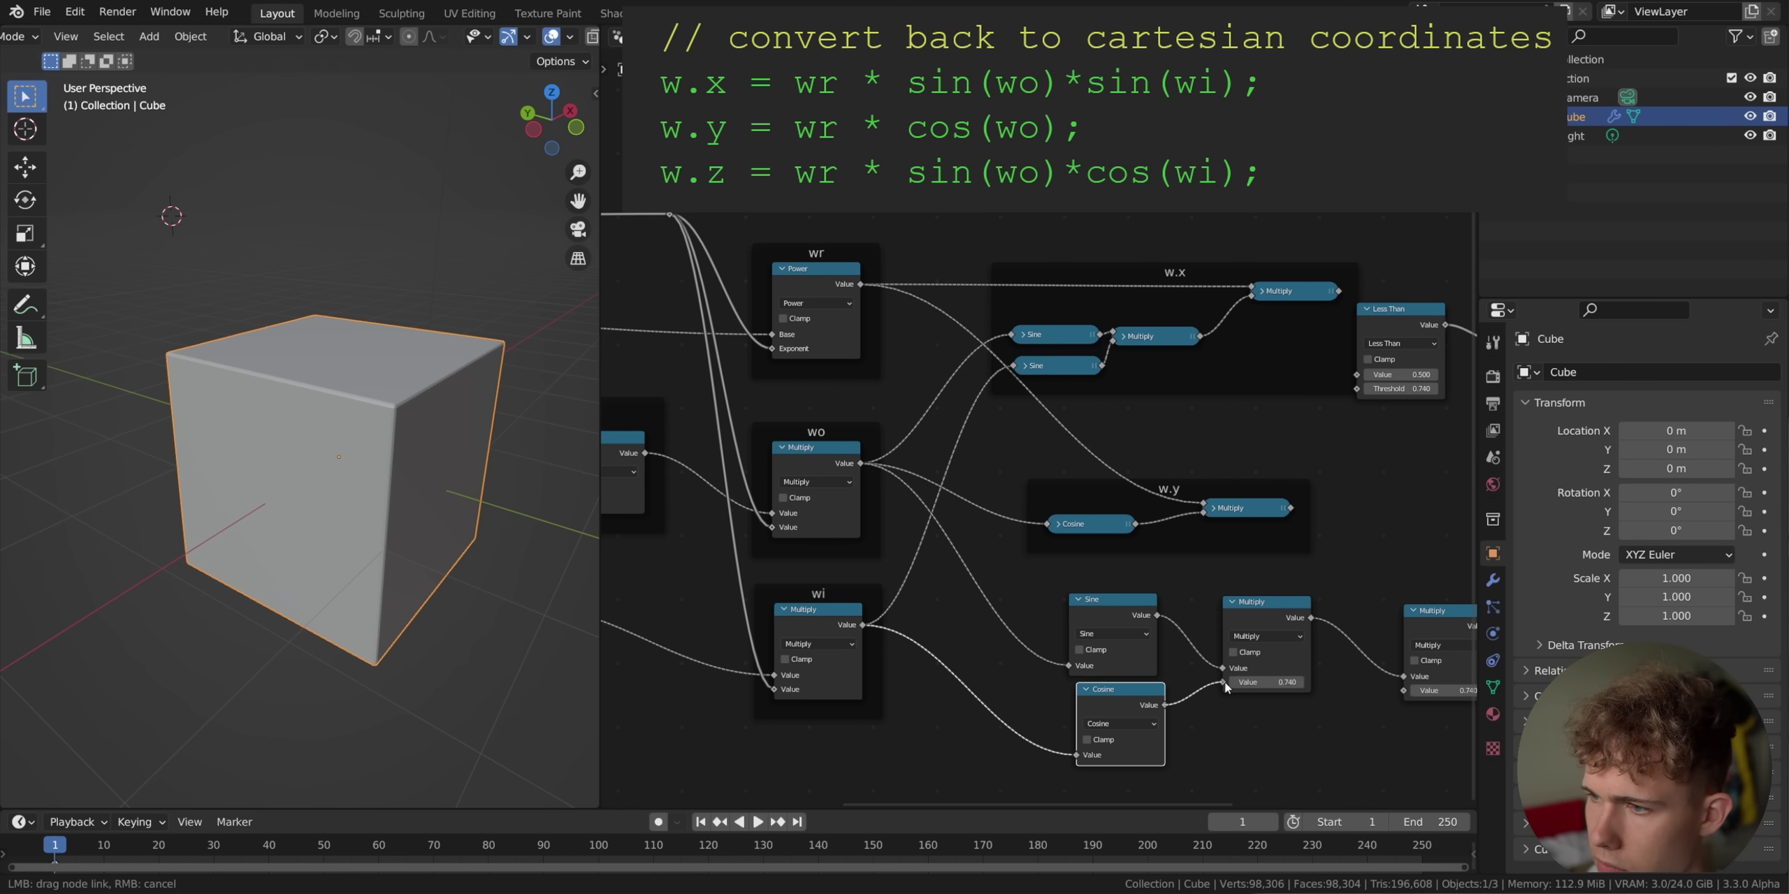
drag(859, 286, 1401, 690)
Frame the lower Sine, Cosine and two Multiply nodes as w.z, with the nodes collapsed, and place the frame below w.y.
middle_drag(1383, 626, 1274, 626)
drag(1381, 759, 945, 603)
key(ctrl+j)
key(F2)
text(w.z)
key(Return)
key(g)
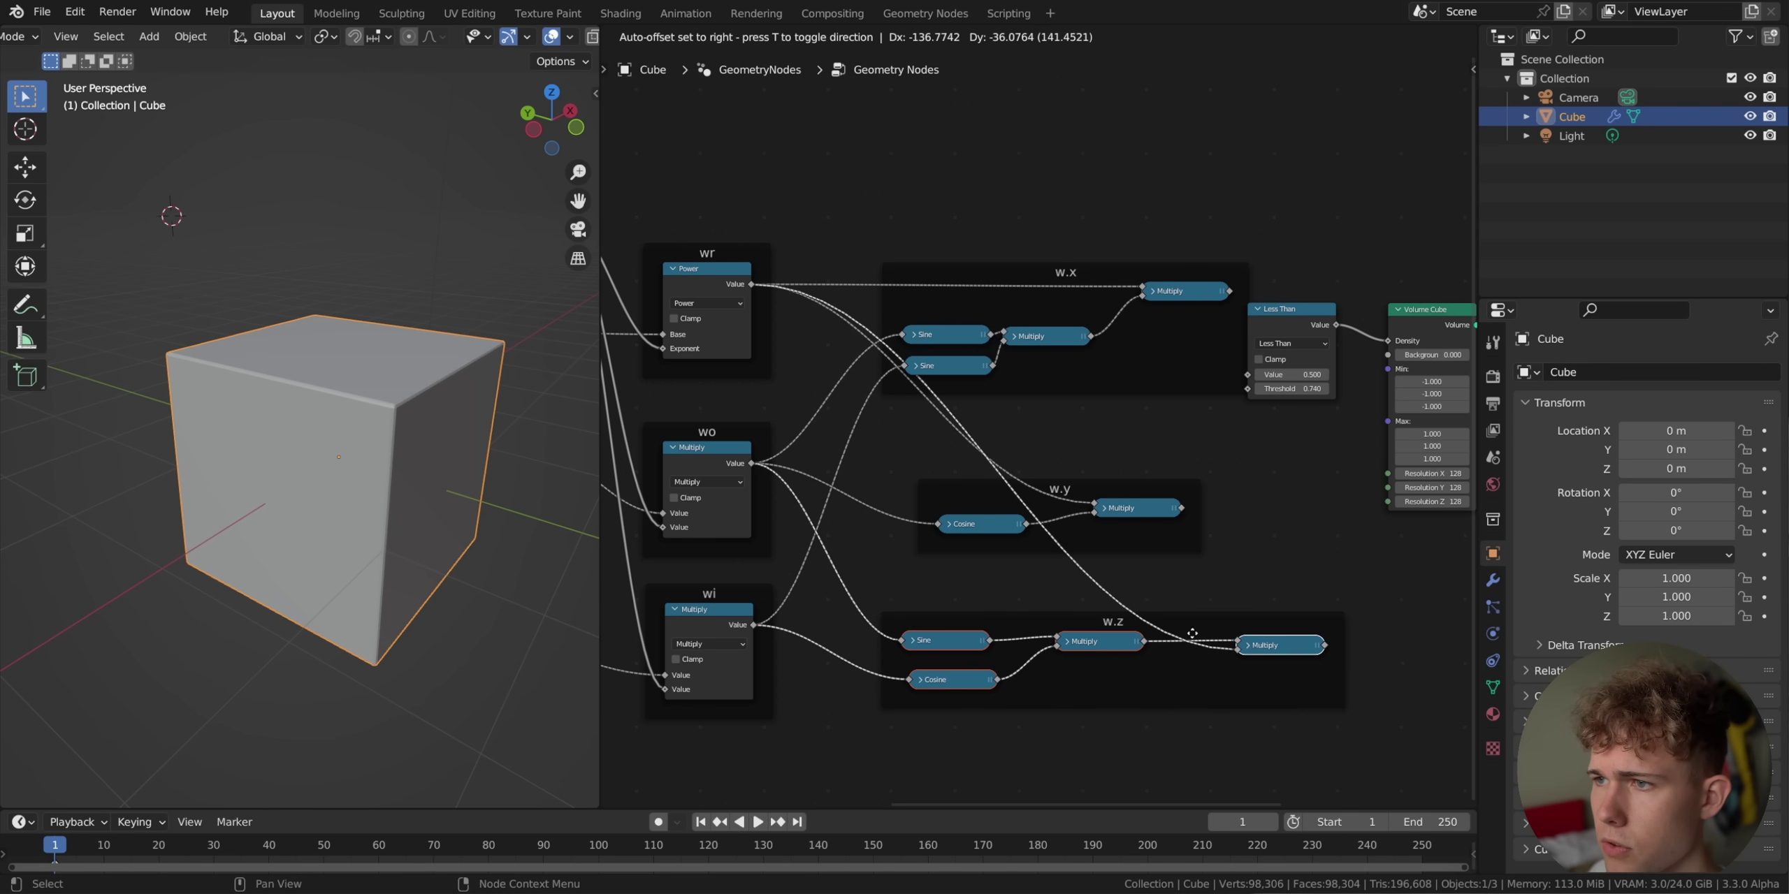
click(1252, 540)
Move the Less Than node chain clear of the Cartesian frames and route wr's three Power links through a shared reroute point.
scroll(1247, 517, down, 5)
drag(713, 308, 1270, 569)
key(g)
key(g)
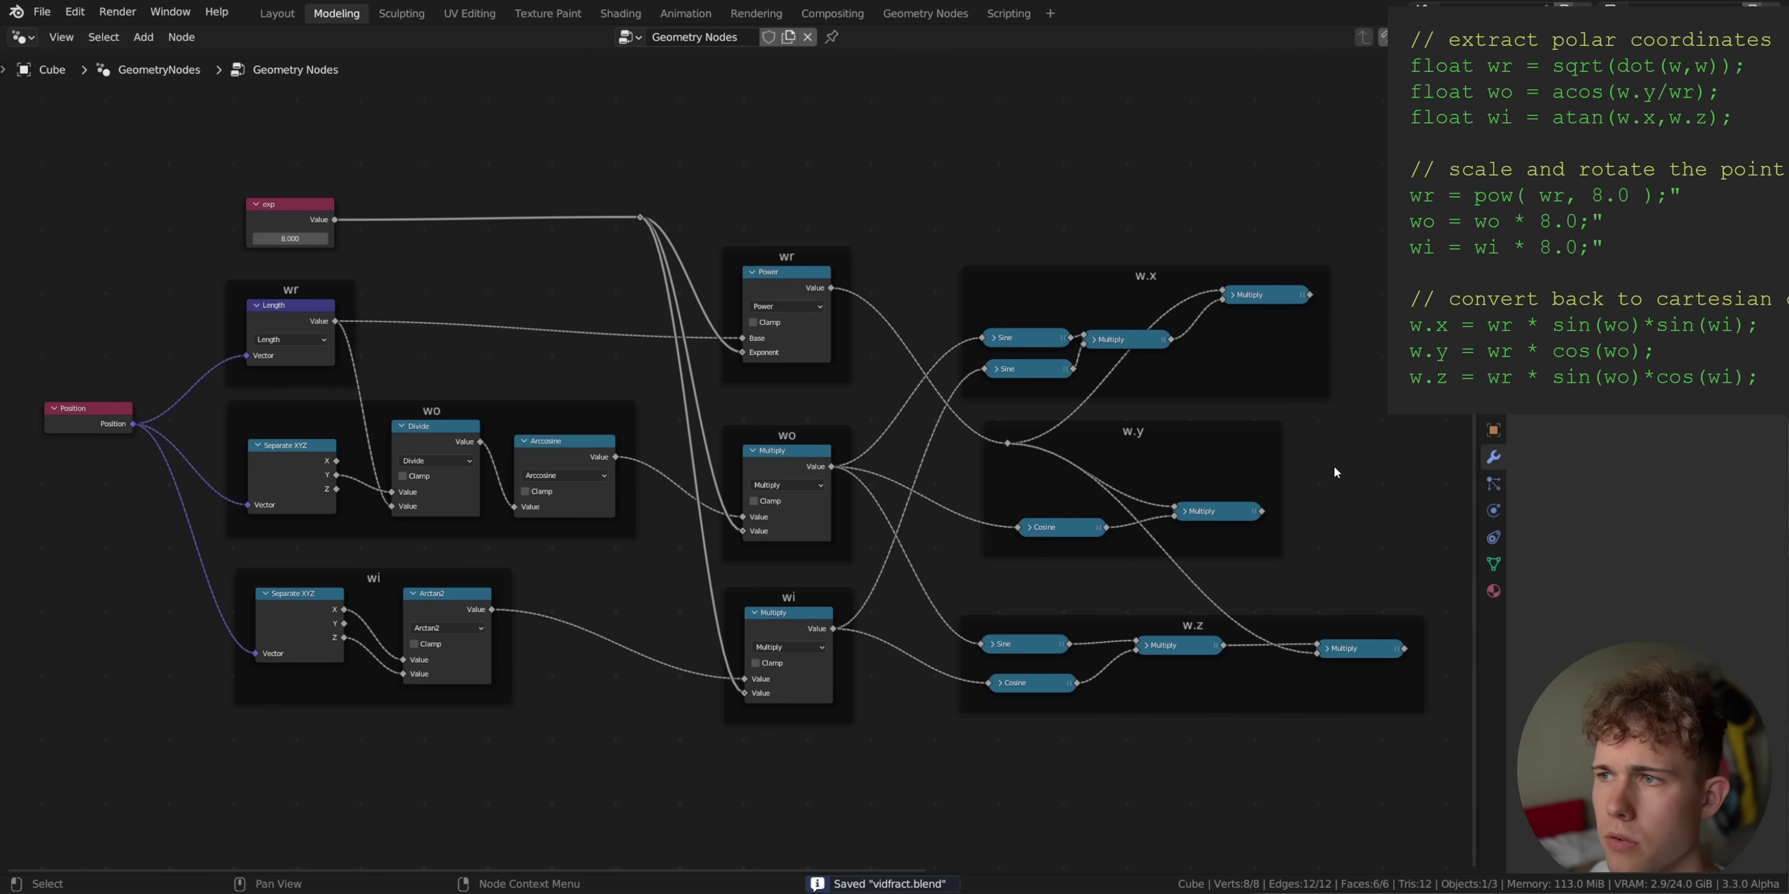
Switch to the Layout workspace and move the Position node farther away from the wr, wo and wi frames.
click(276, 13)
scroll(1200, 475, down, 1)
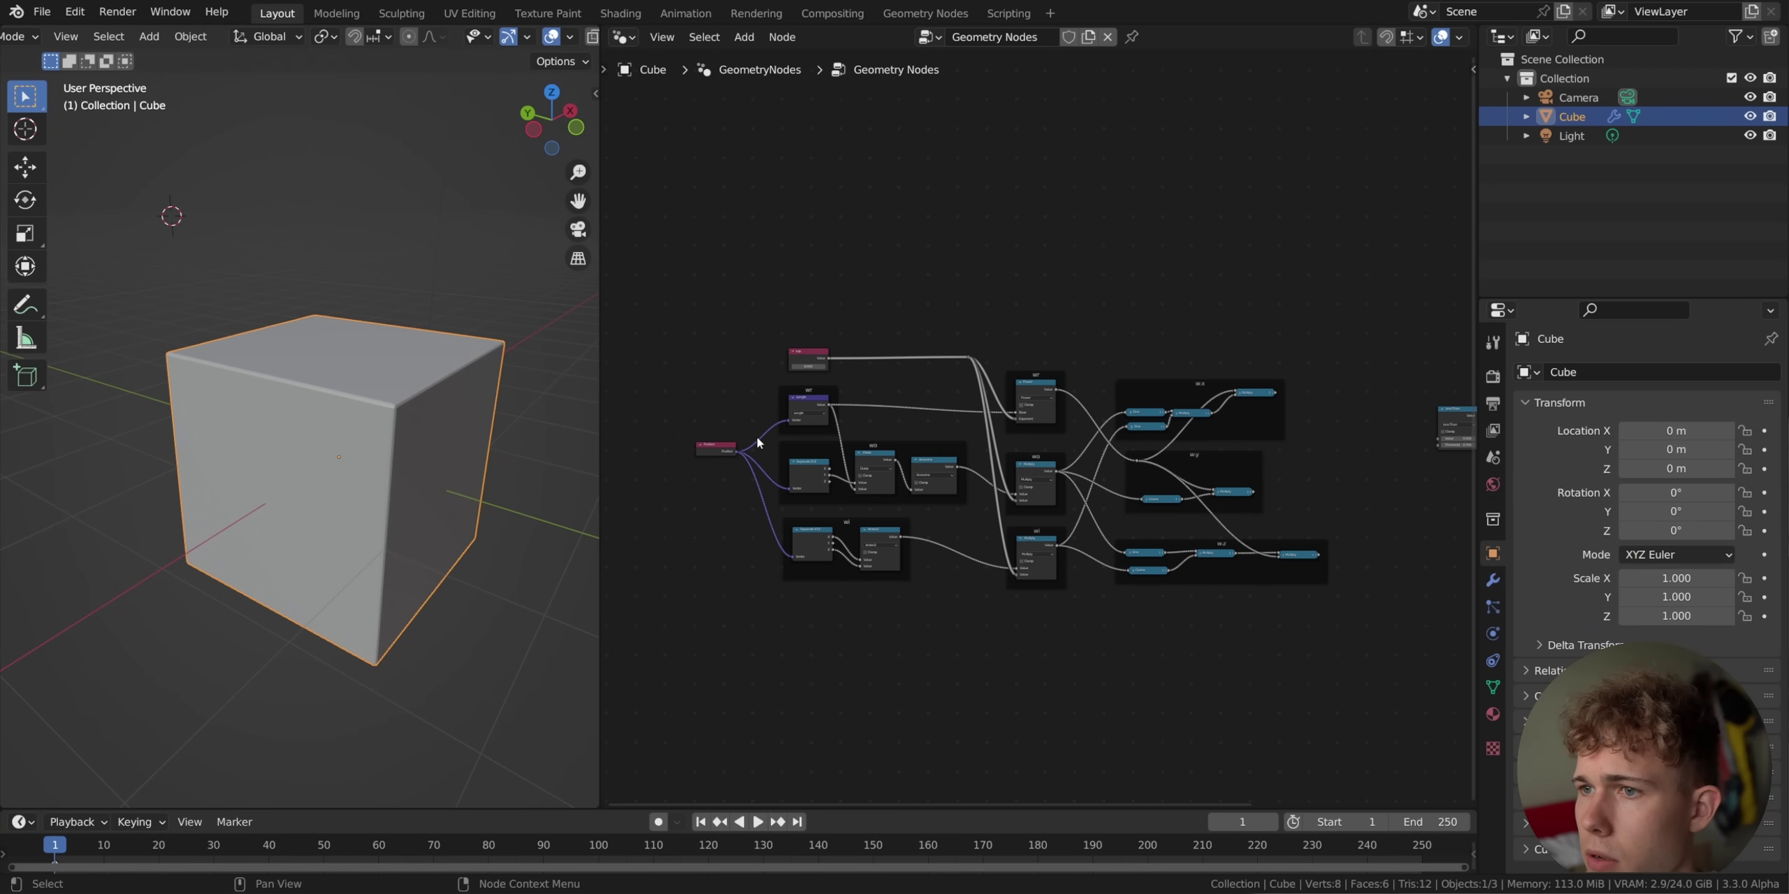
drag(715, 456, 690, 468)
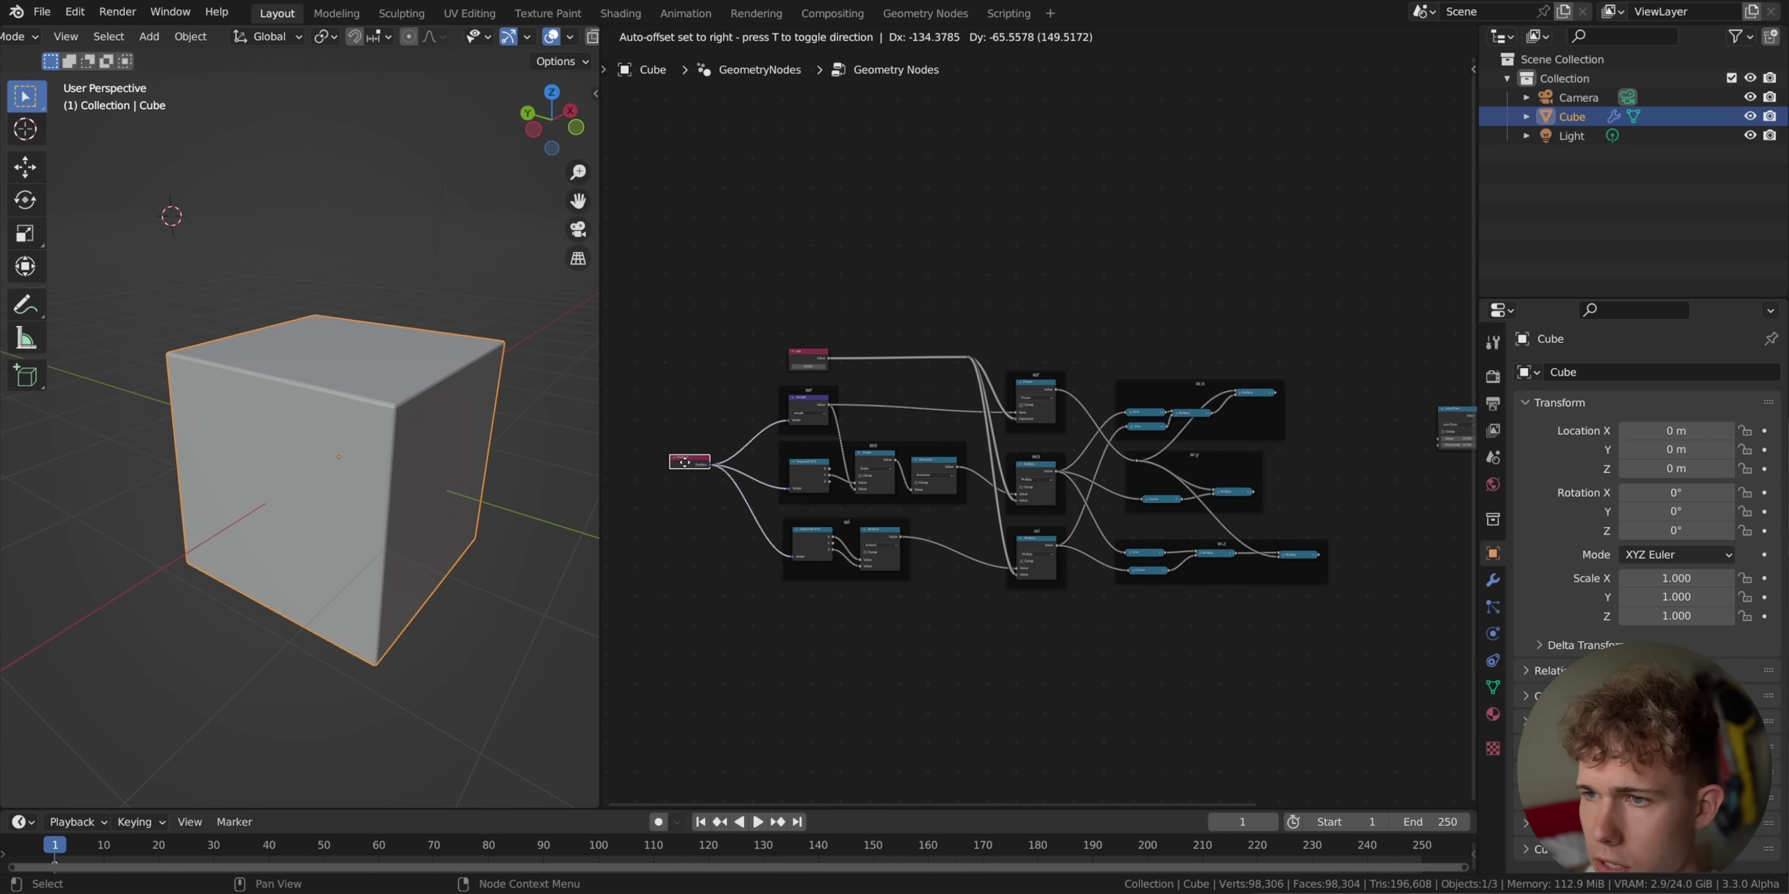
Add a Combine XYZ node between the w.x, w.y and w.z frames and the Less Than node.
middle_drag(1301, 470, 1046, 474)
scroll(1047, 473, up, 10)
click(774, 256)
click(769, 425)
click(831, 657)
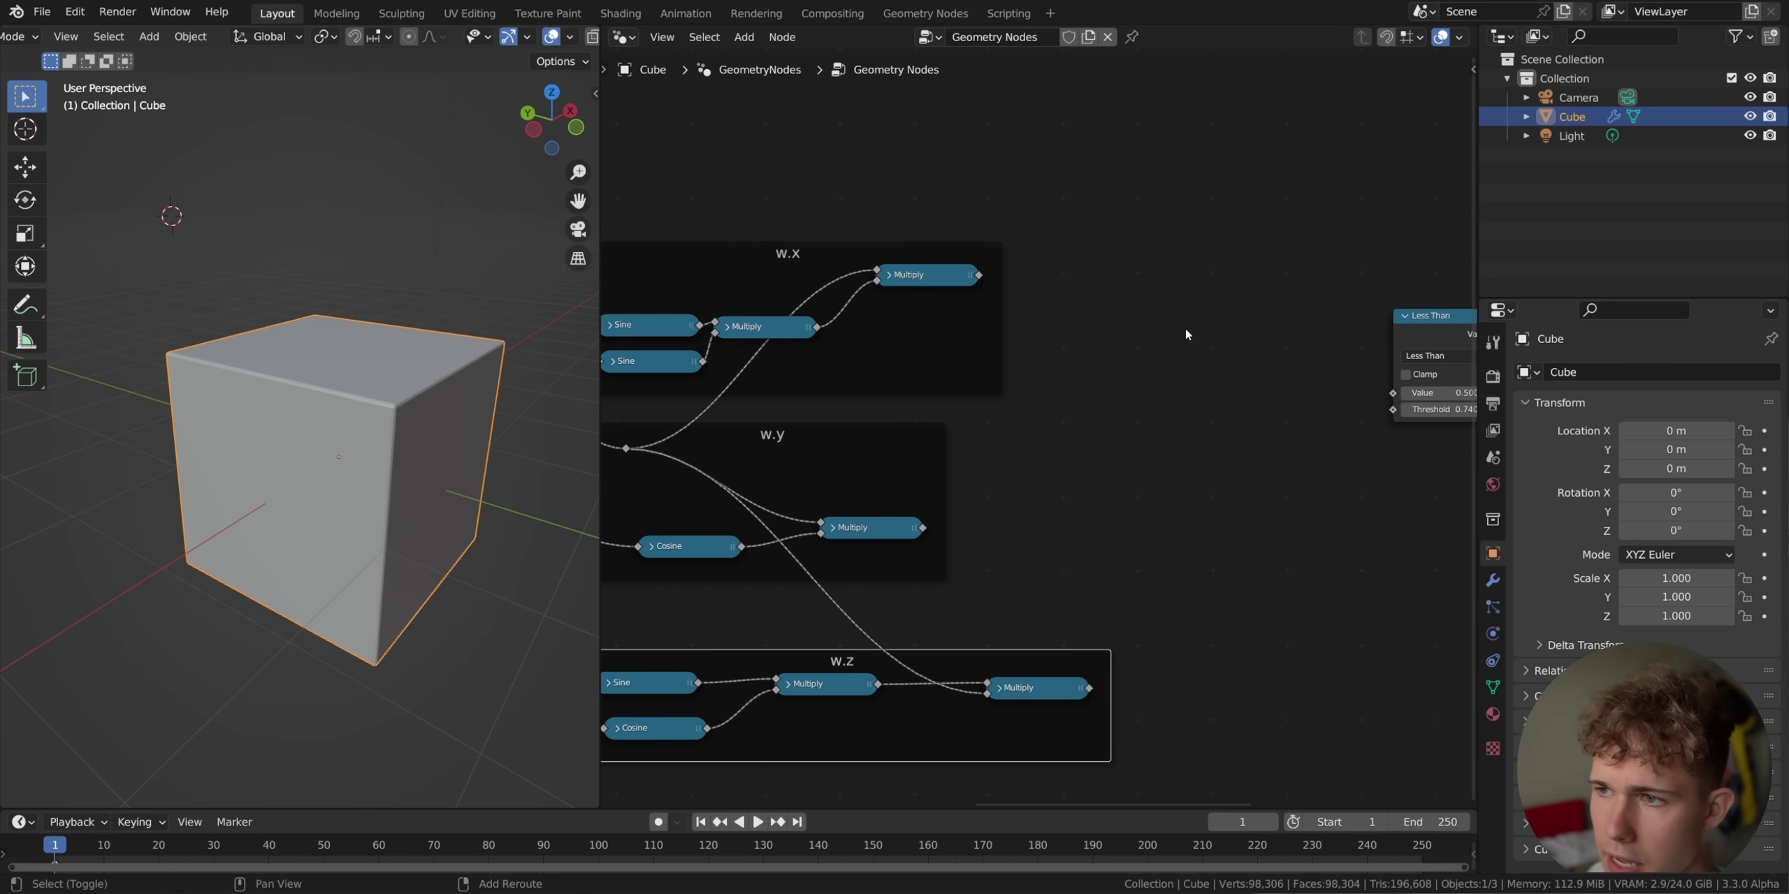
key(shift+a)
text(combine)
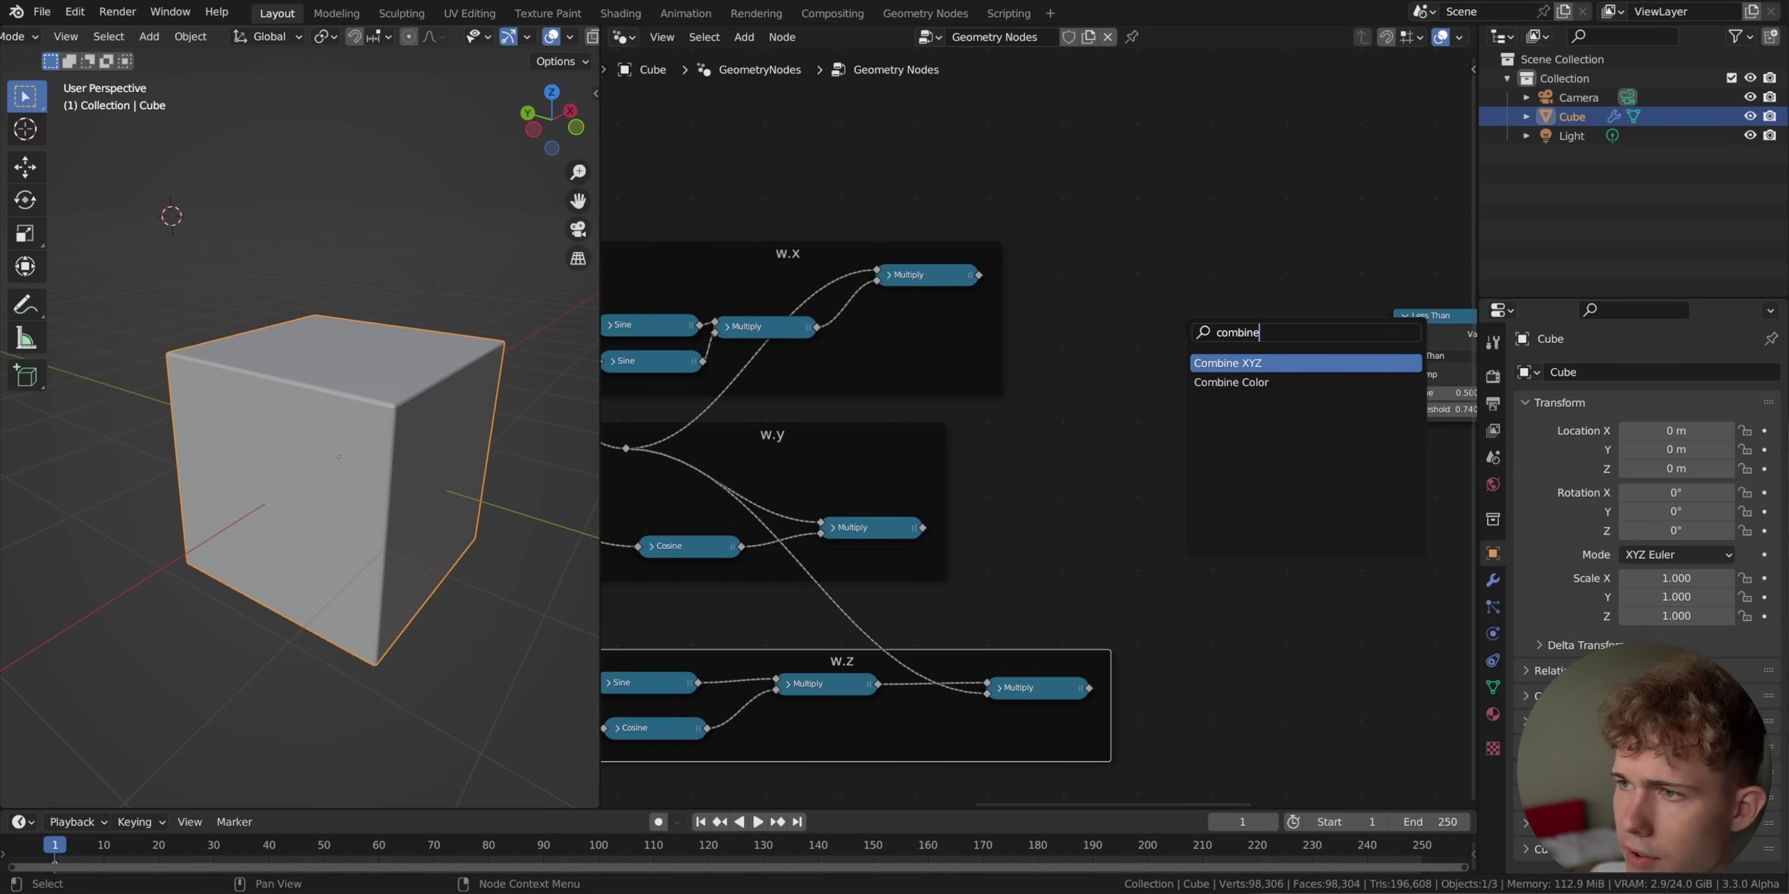
click(1233, 363)
Feed the final Multiply of w.x, w.y and w.z into Combine XYZ's X, Y and Z, and adjust that node's placement.
drag(978, 274, 1200, 506)
drag(922, 529, 1199, 524)
drag(1090, 688, 1201, 538)
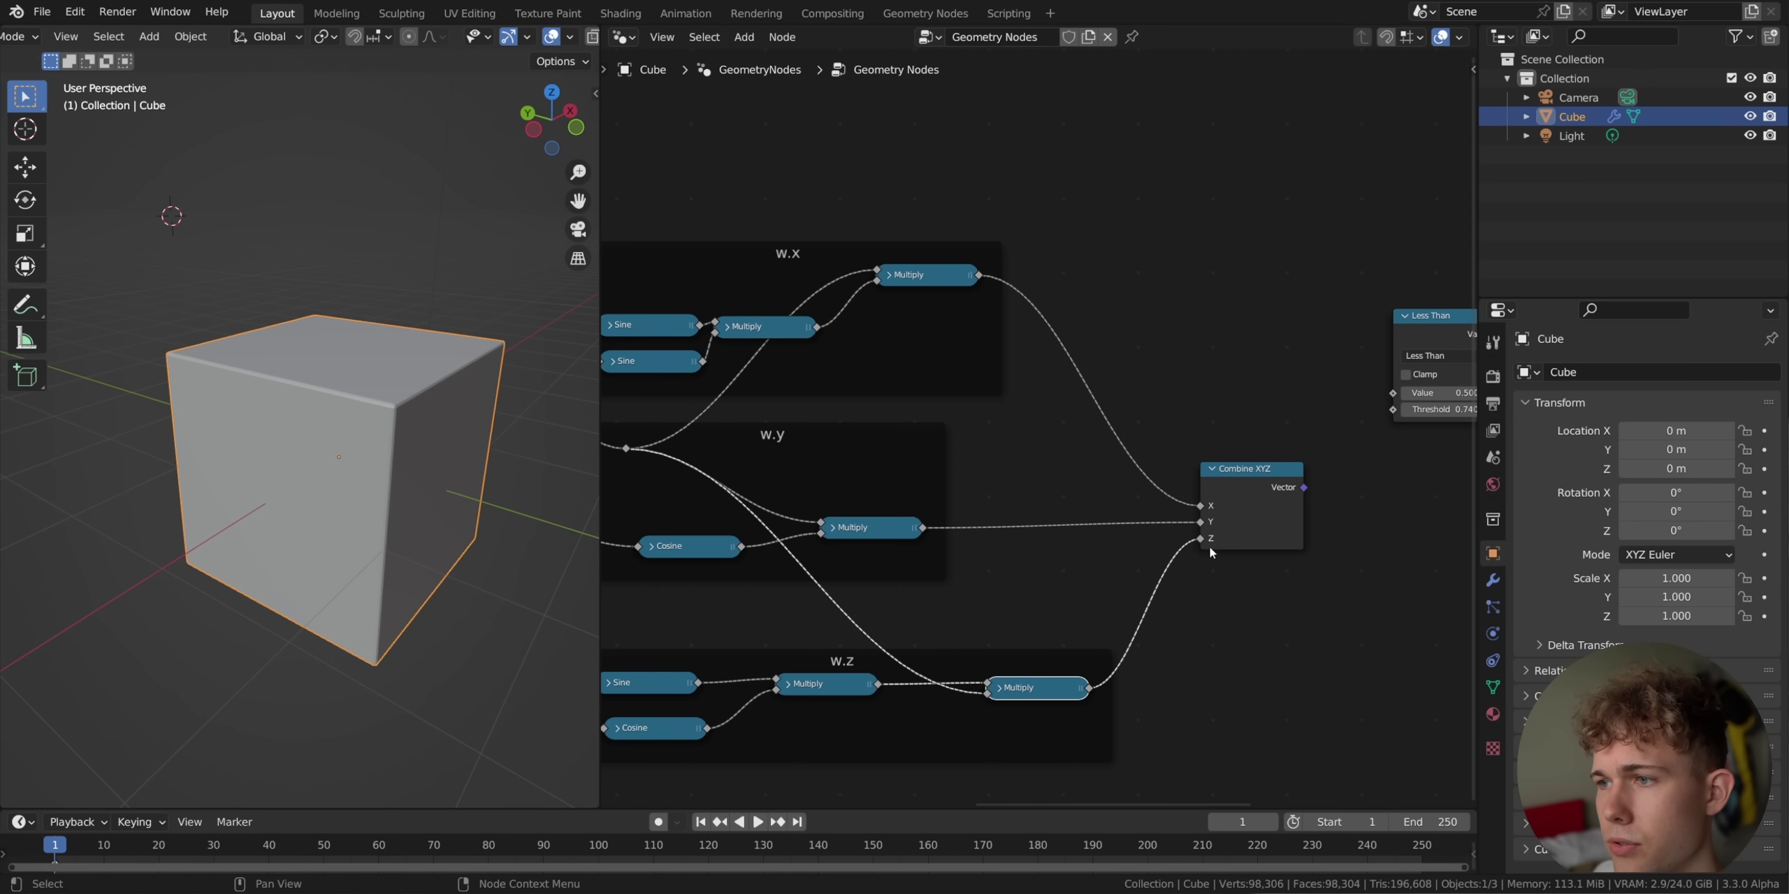
key(Home)
drag(1273, 446, 1265, 443)
scroll(1265, 443, up, 12)
middle_drag(1264, 443, 605, 382)
drag(925, 400, 940, 404)
scroll(838, 511, down, 6)
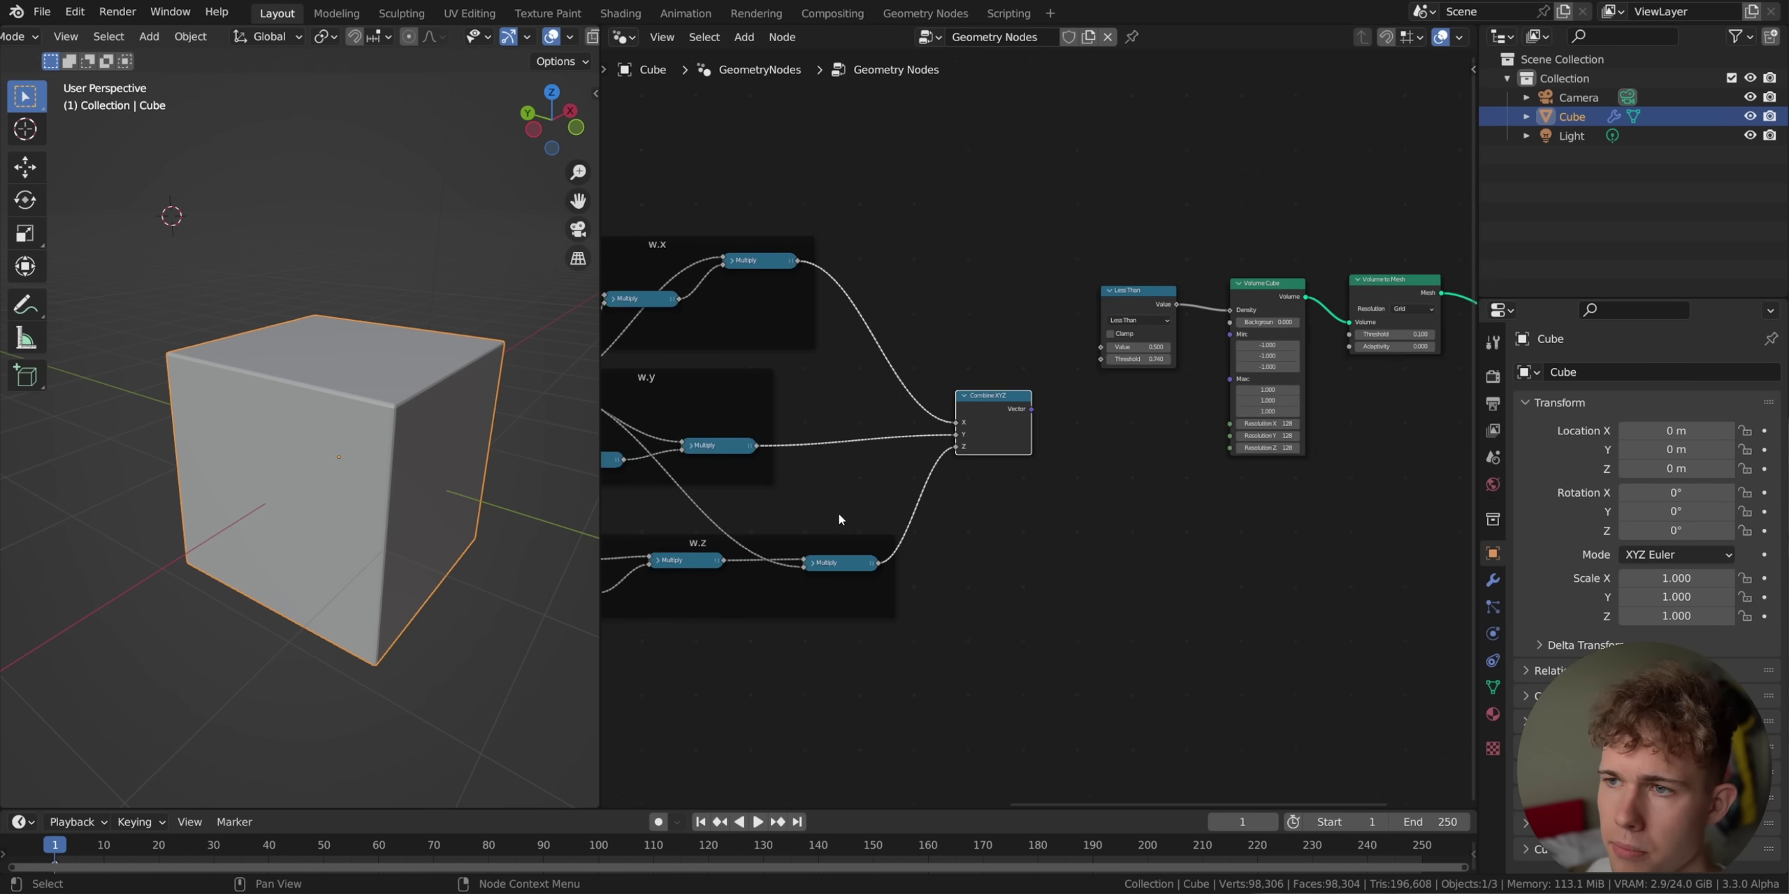
Route the Position node's three links through one shared reroute point and save the file.
scroll(708, 464, up, 5)
middle_drag(707, 462, 893, 495)
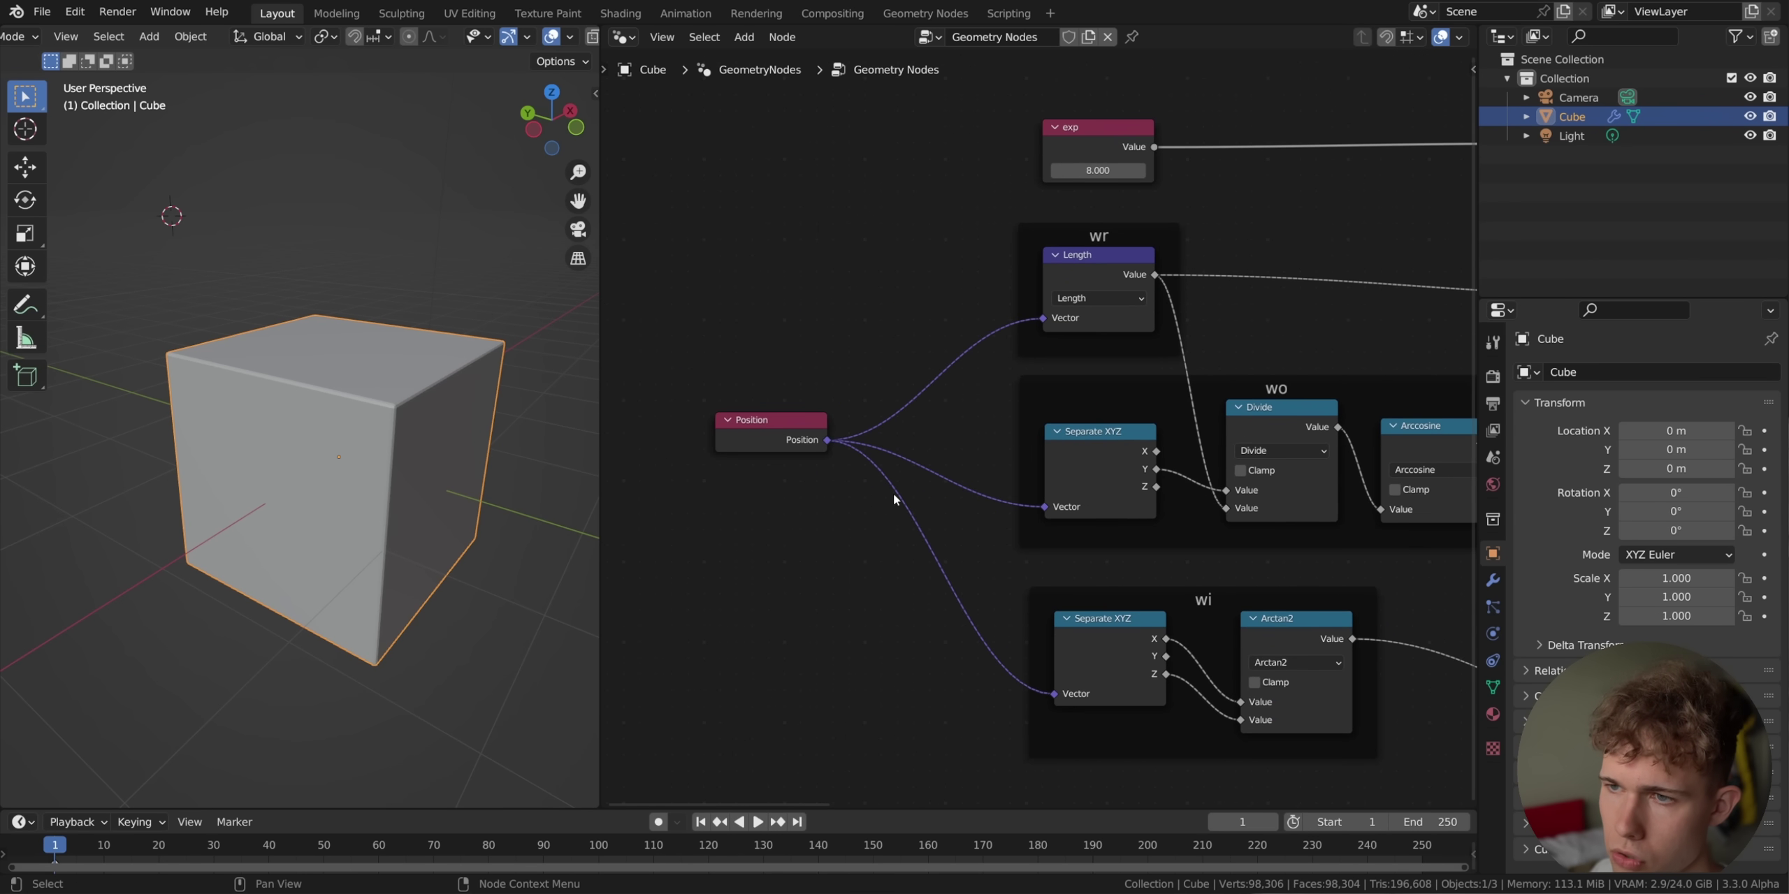
drag(774, 423, 774, 422)
shift+right_drag(870, 398, 881, 495)
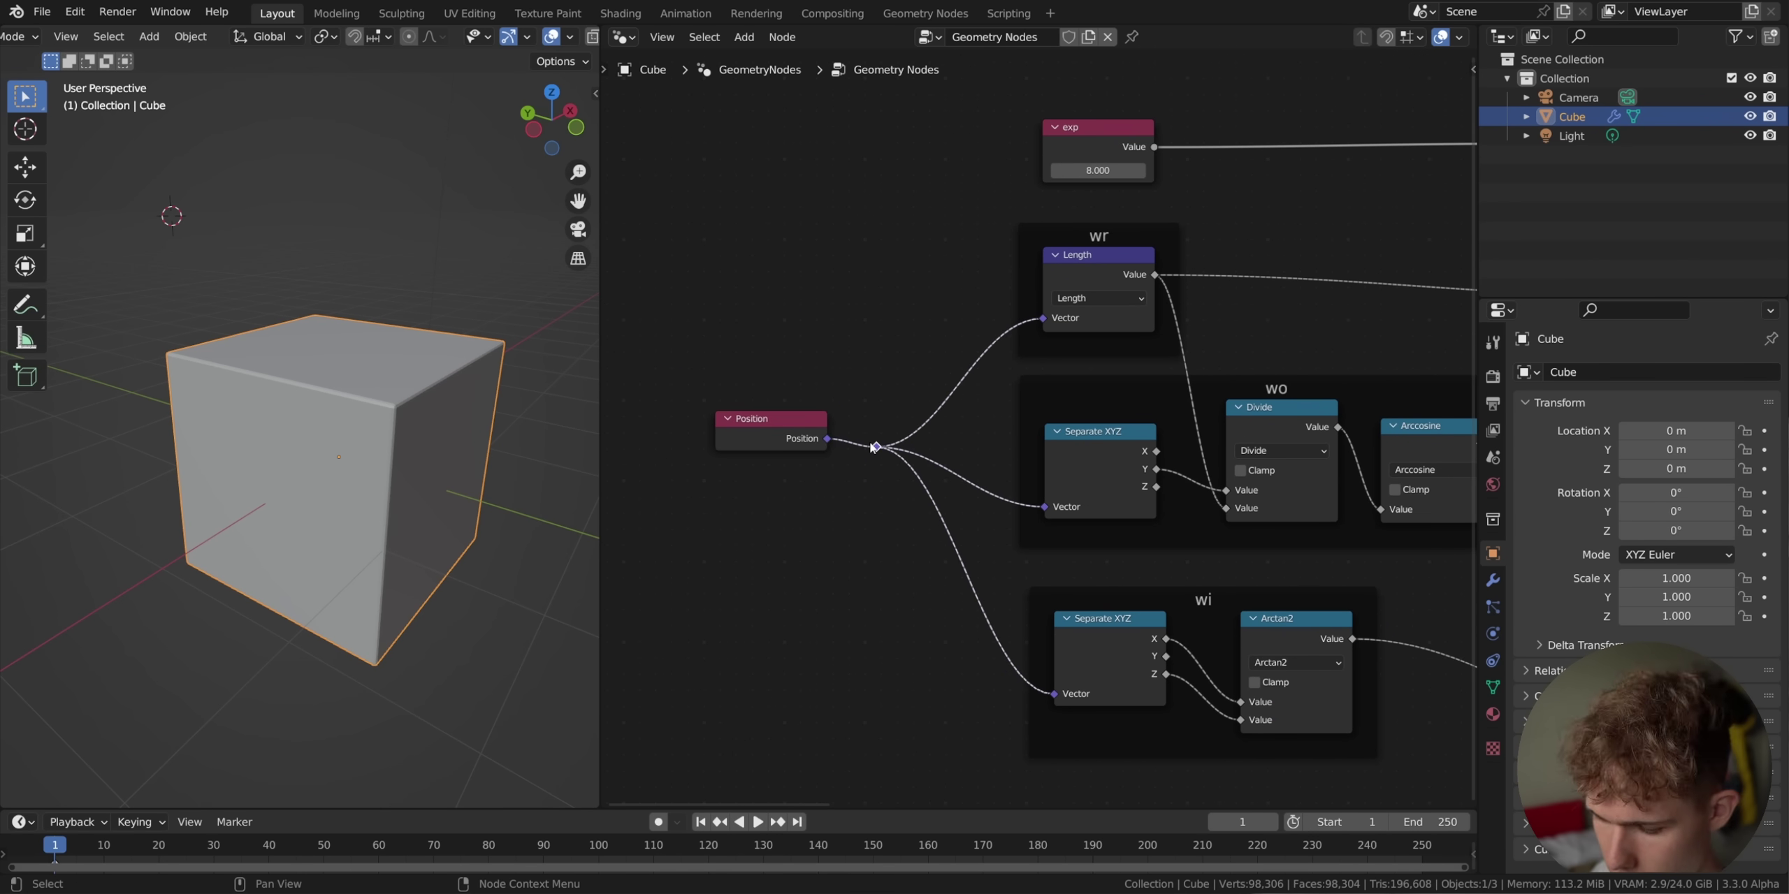
drag(876, 446, 899, 443)
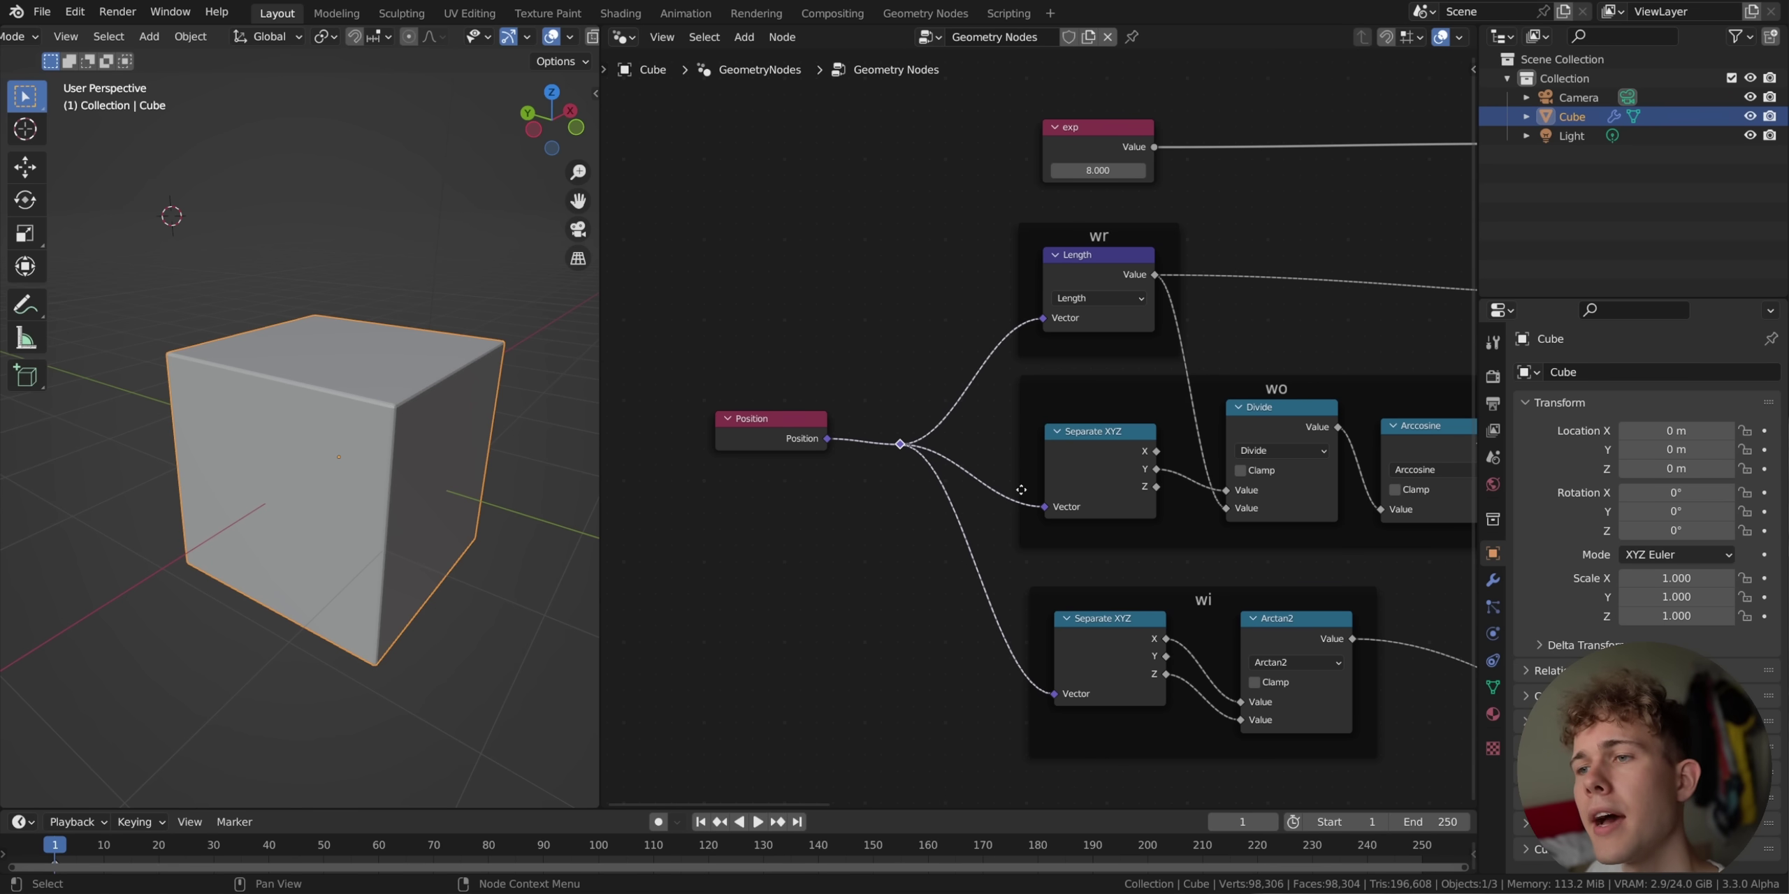
scroll(1021, 501, down, 8)
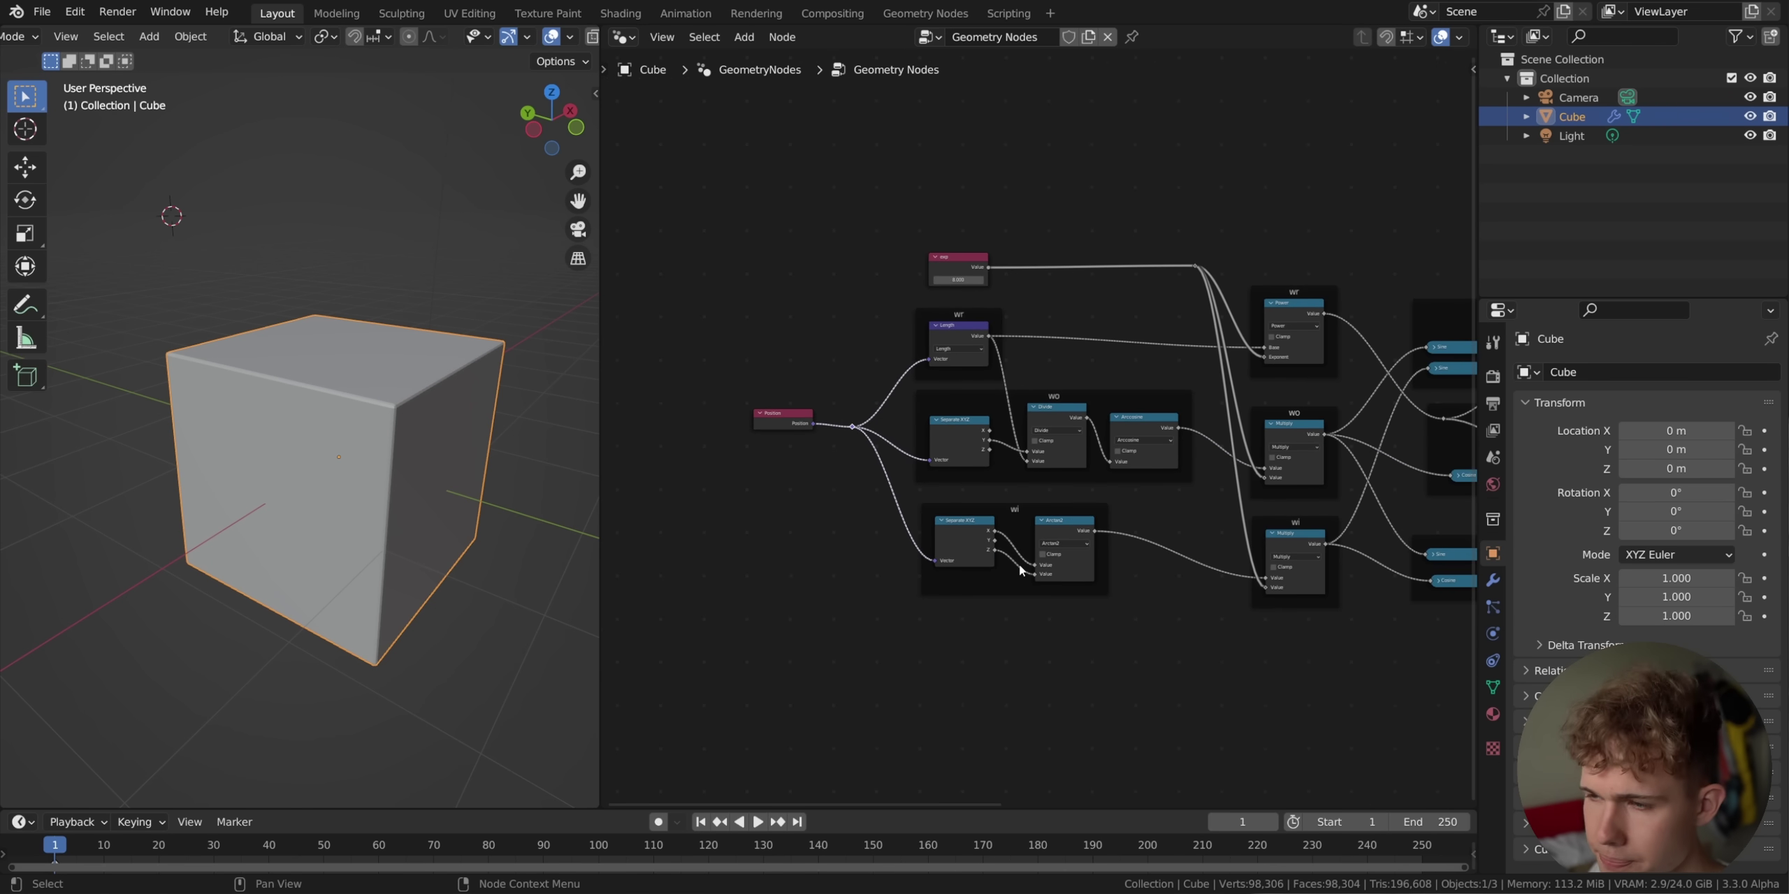
key(ctrl+s)
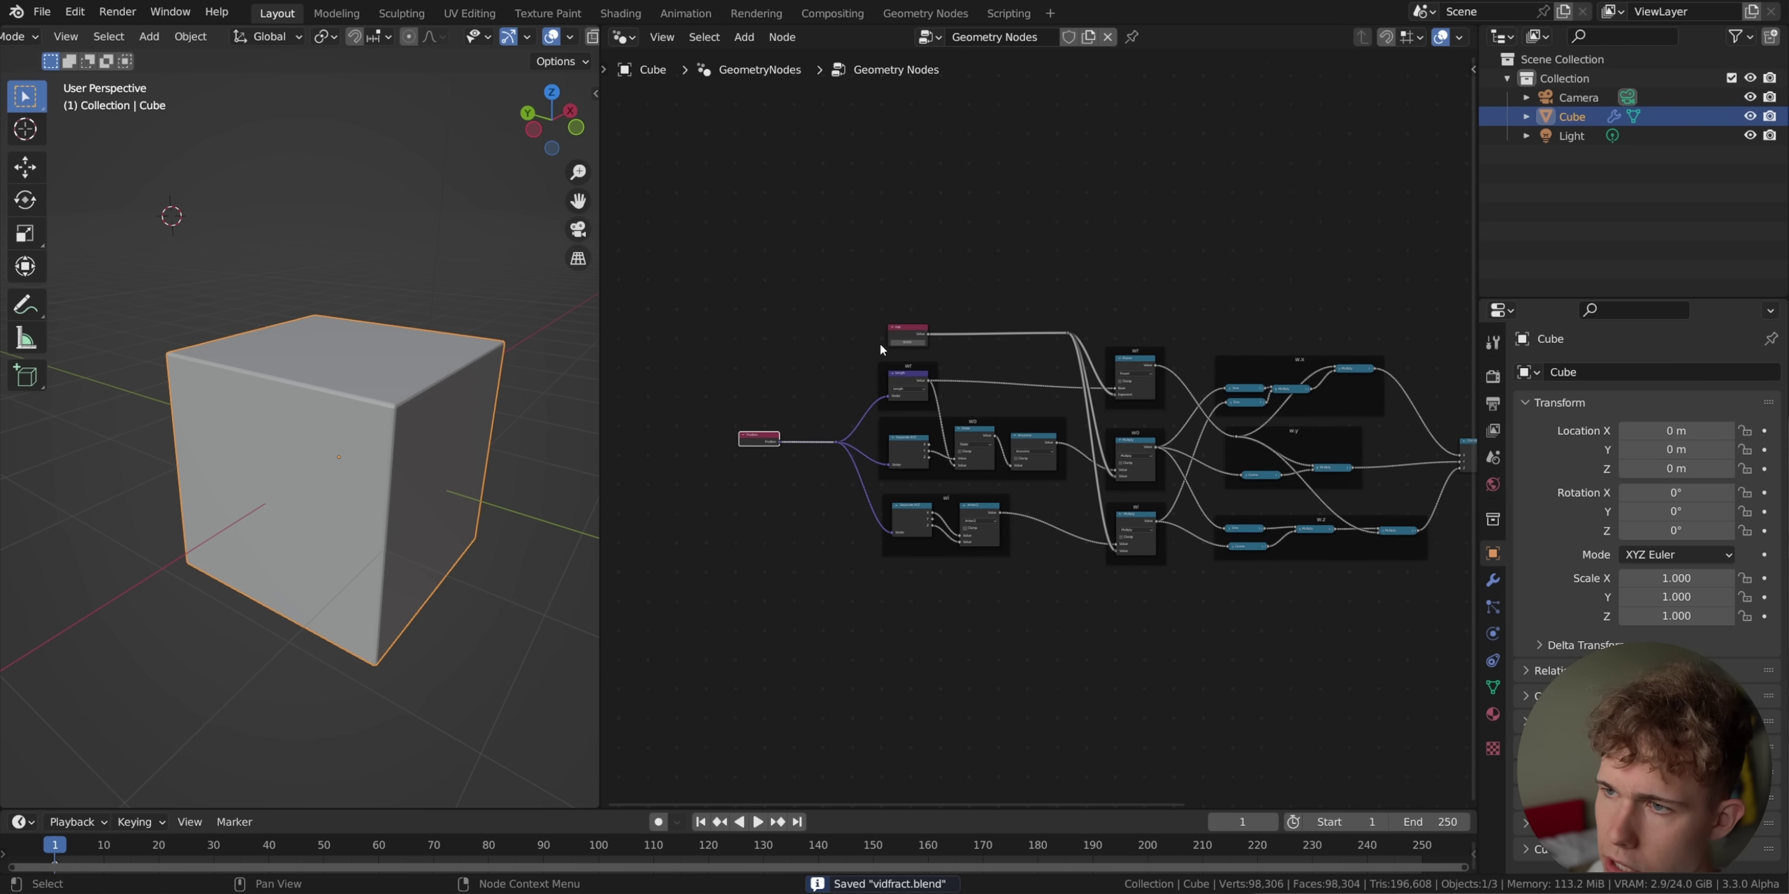
Move the exp node farther from the frames and add reroute points along its outgoing link.
scroll(879, 343, up, 5)
drag(939, 244, 640, 254)
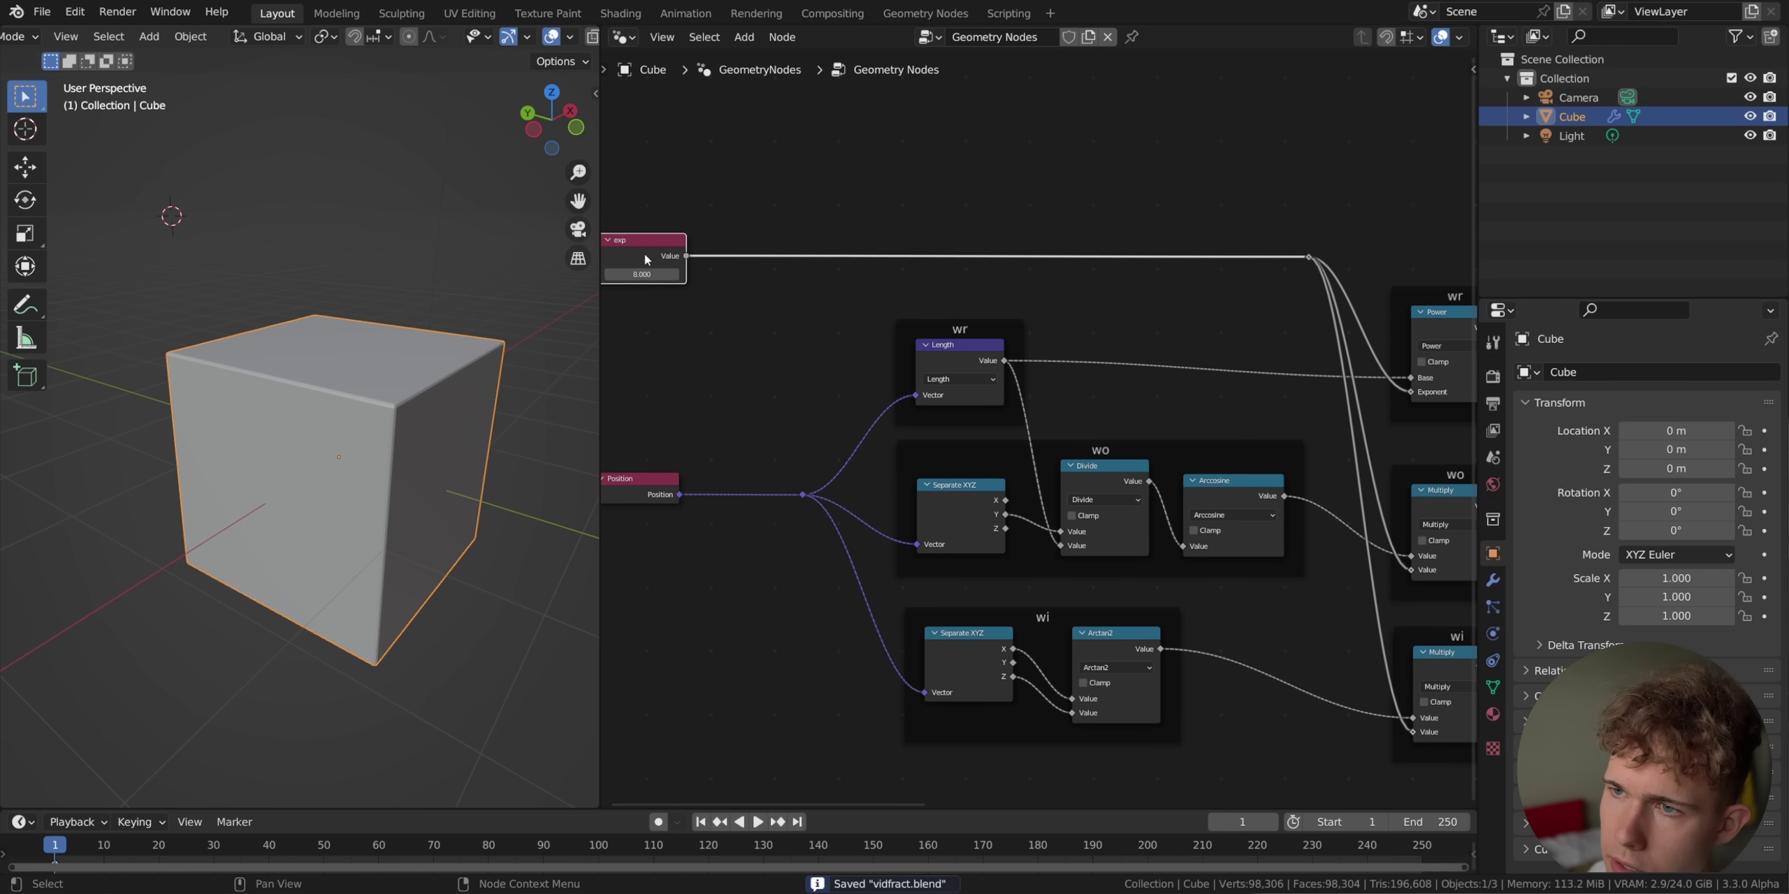
click(802, 327)
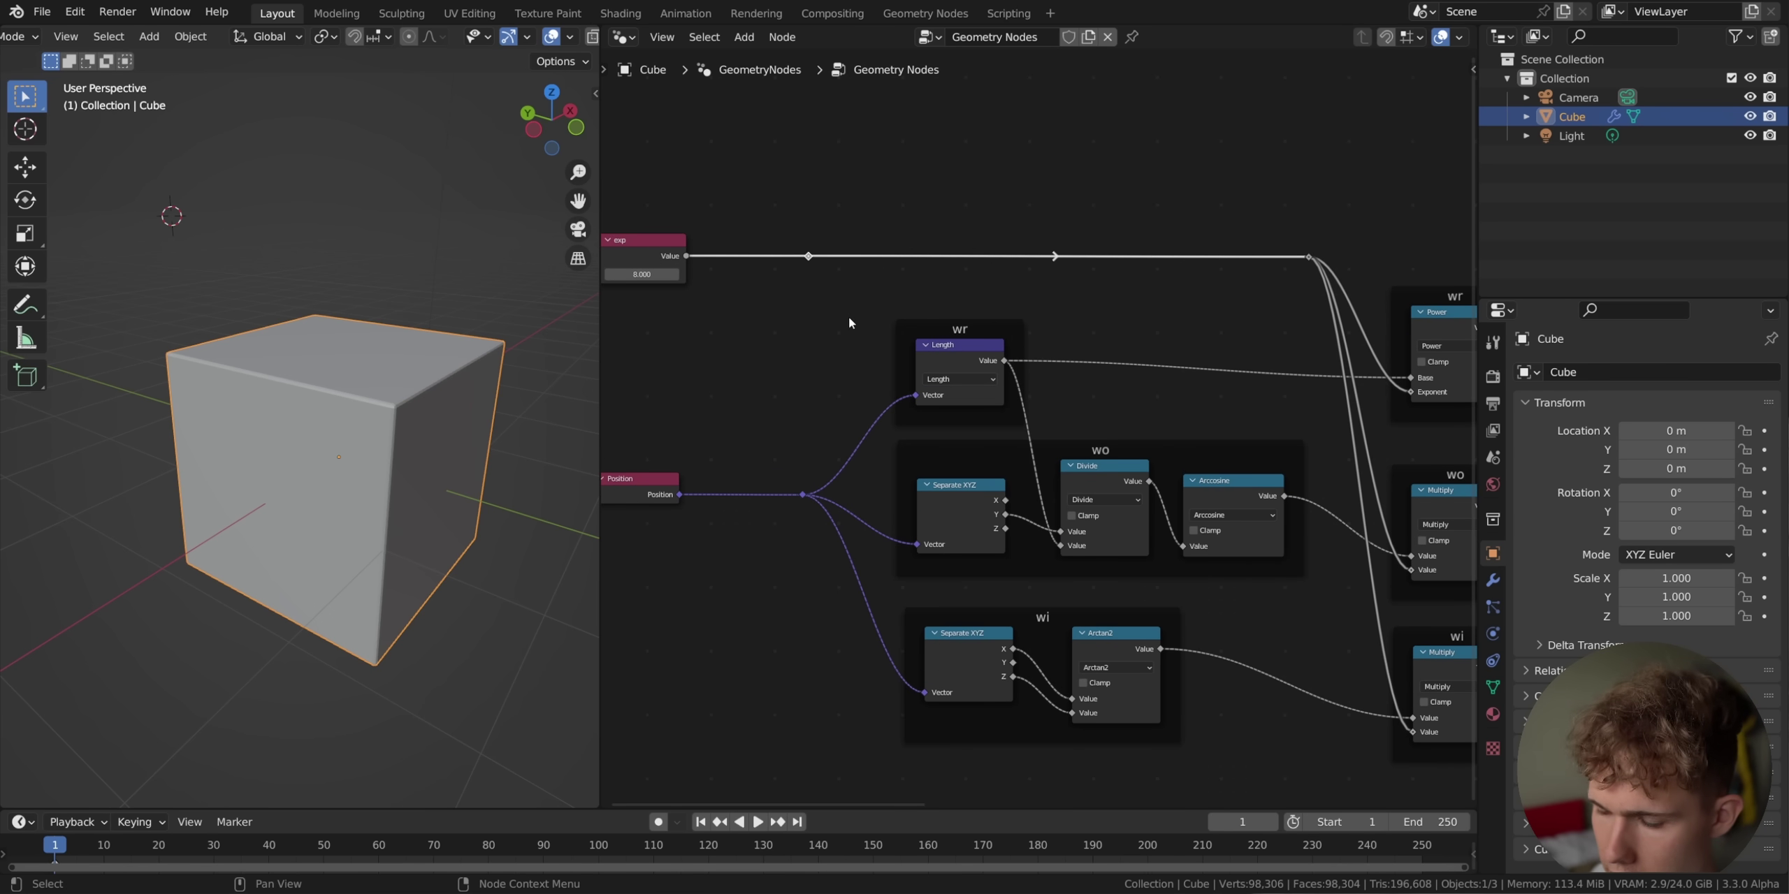
Group all conversion frames, reroute points and Combine XYZ into a node group, leaving Position and exp outside.
scroll(769, 392, down, 3)
scroll(999, 570, down, 5)
middle_drag(1096, 556, 1046, 531)
scroll(964, 552, up, 5)
scroll(999, 507, down, 5)
drag(748, 298, 1310, 688)
key(g)
click(975, 473)
scroll(972, 454, up, 6)
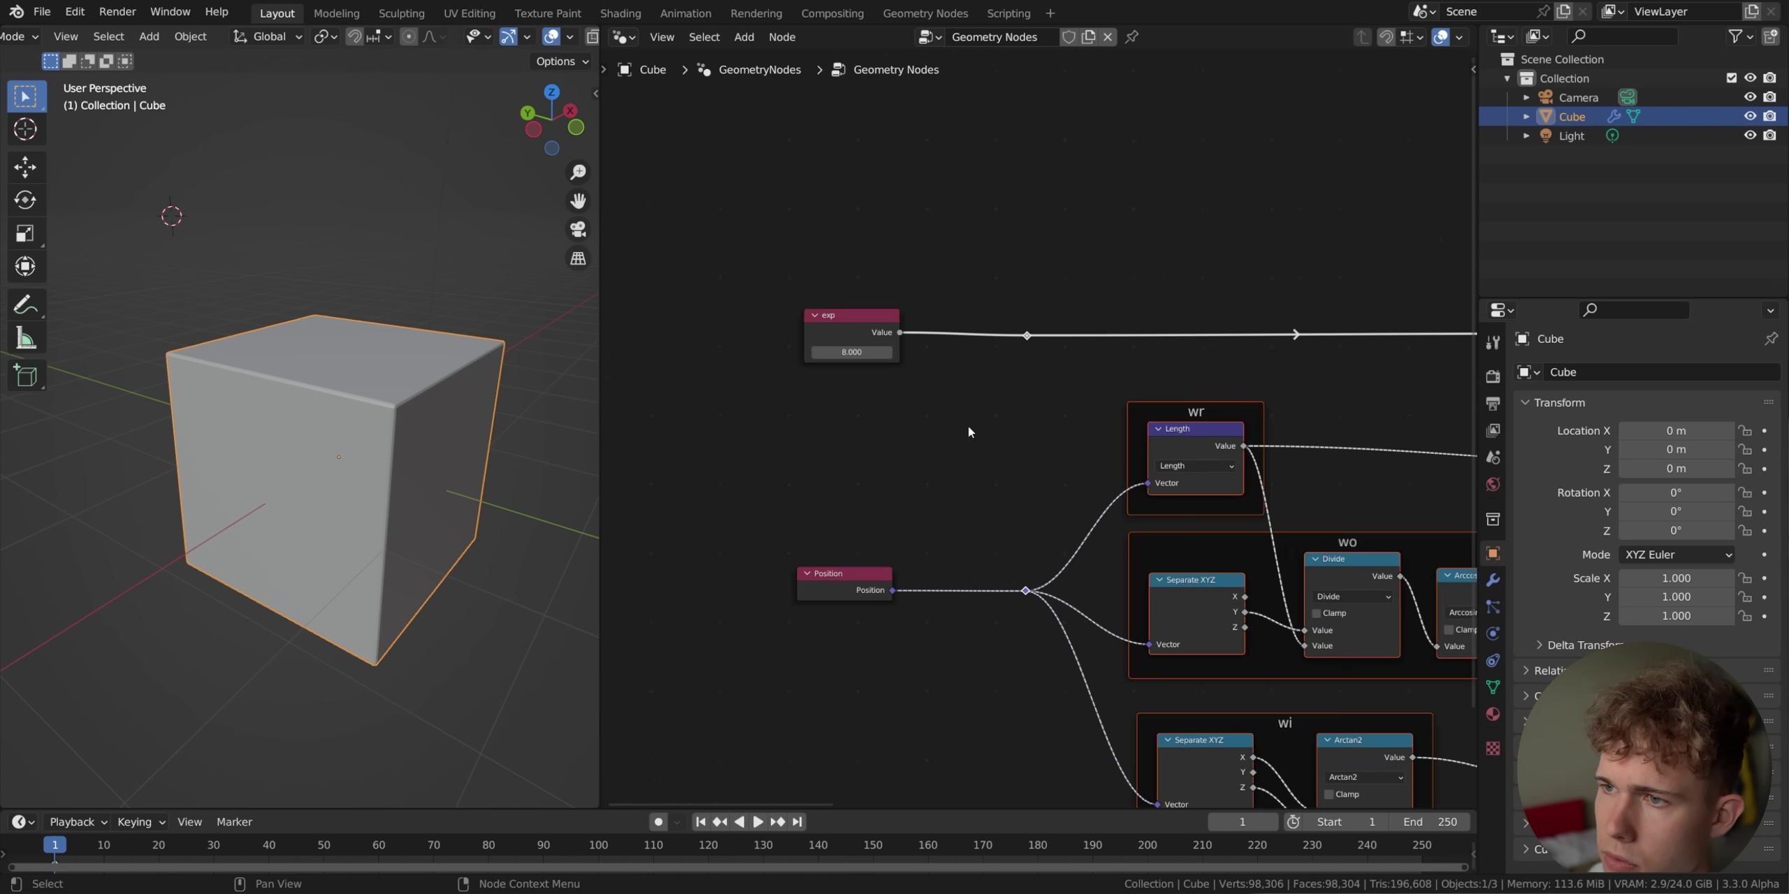
scroll(911, 537, up, 1)
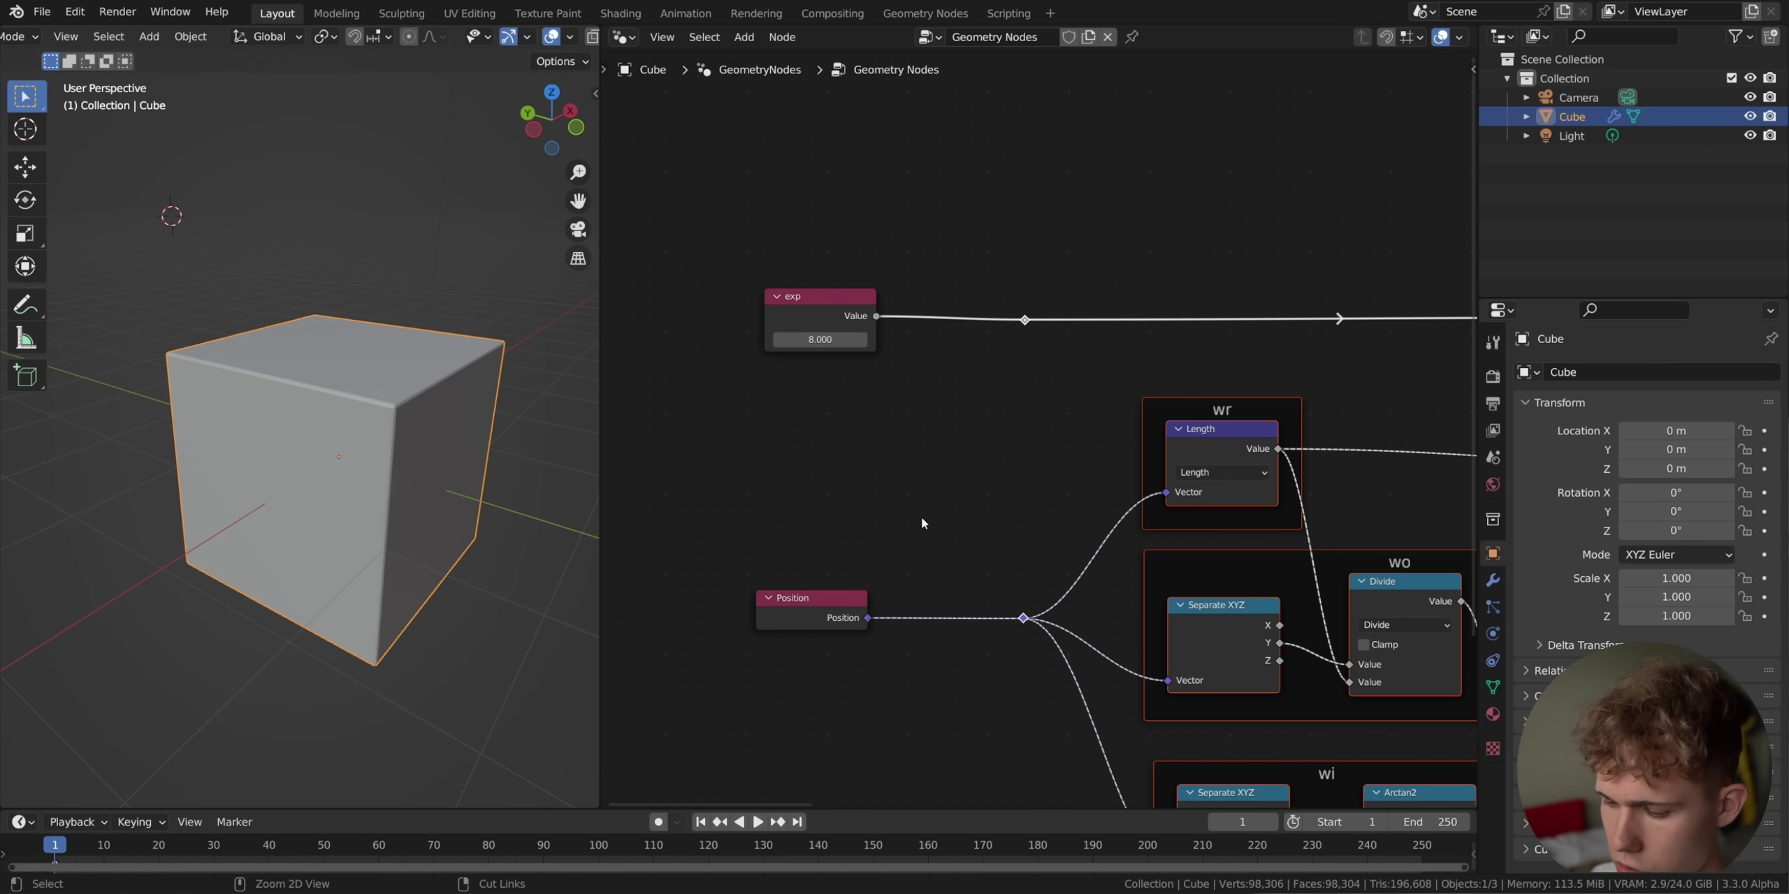
key(ctrl+g)
Reposition the Group Input node with more room before the reroute points inside the node group.
scroll(872, 582, down, 8)
mouse_move(1035, 465)
middle_down()
mouse_move(1093, 484)
mouse_move(1023, 489)
middle_up()
scroll(638, 442, up, 6)
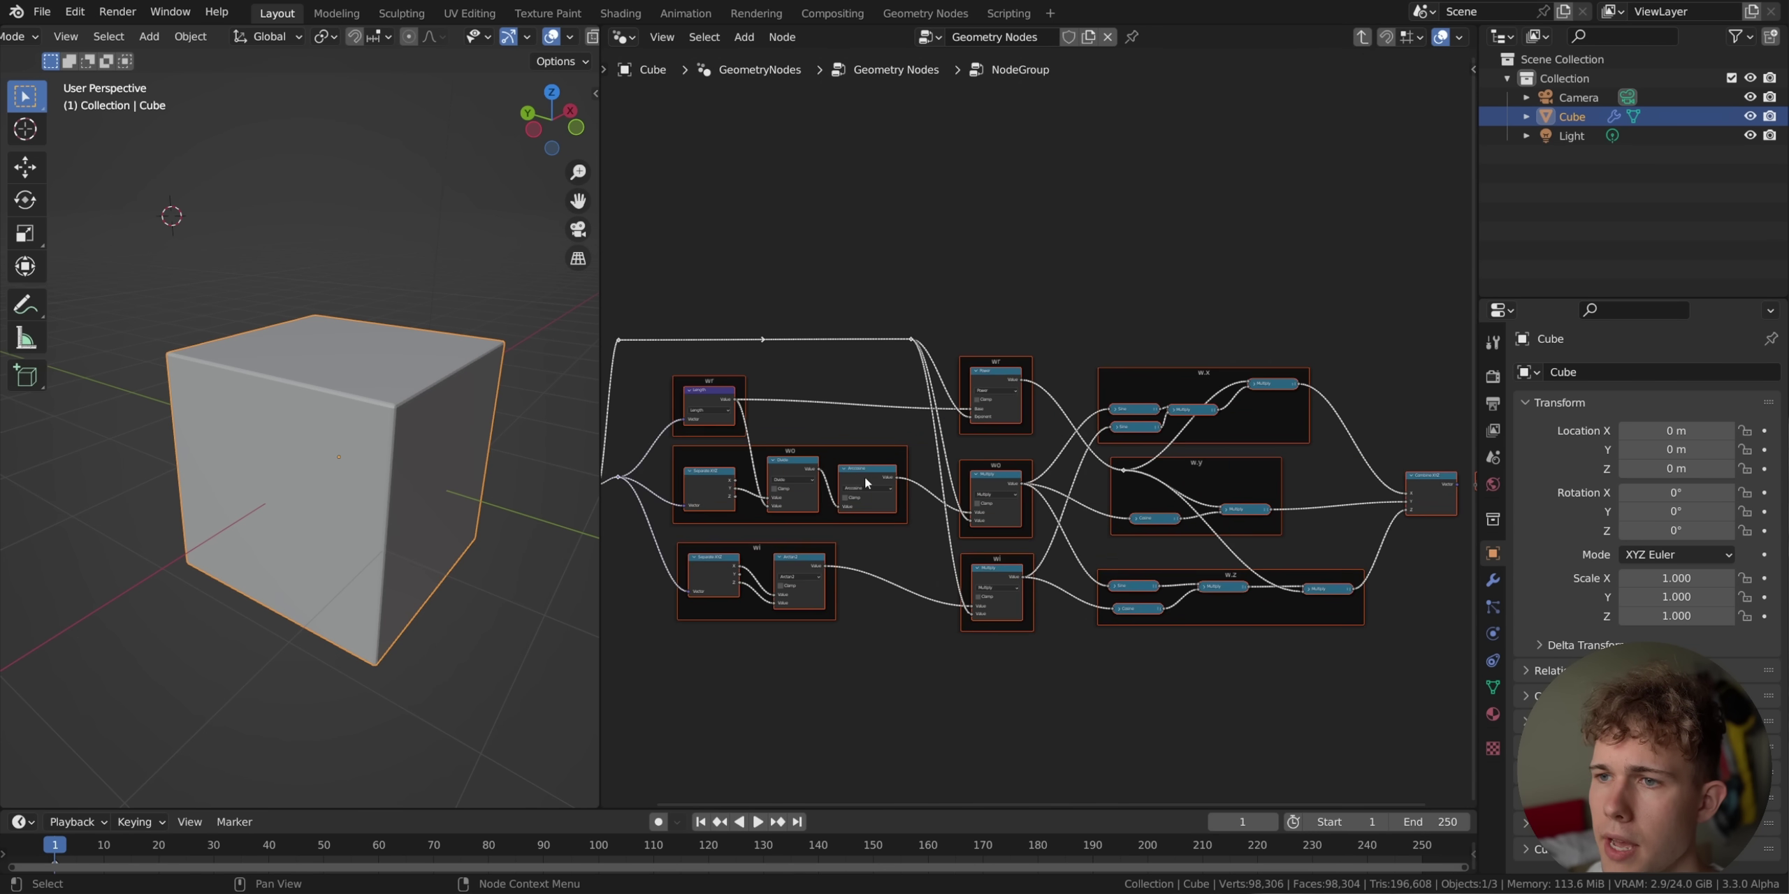
drag(725, 547, 679, 510)
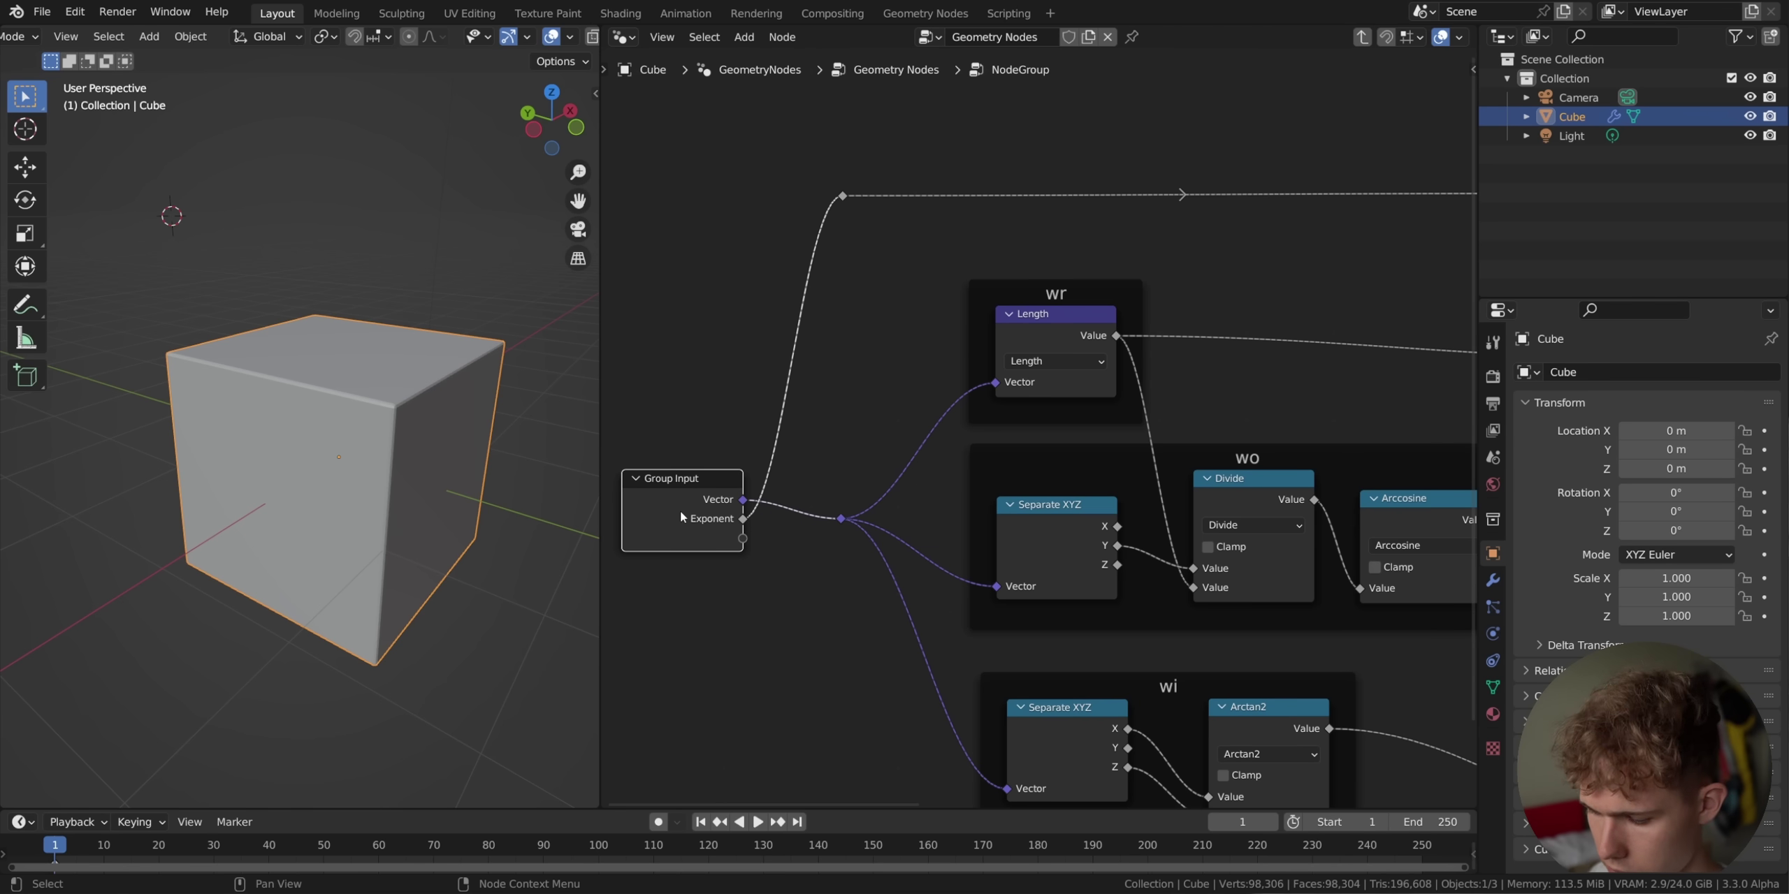
Rename the node group's Vector input to W.
key(n)
key(n)
key(n)
click(1466, 201)
middle_drag(792, 538, 976, 538)
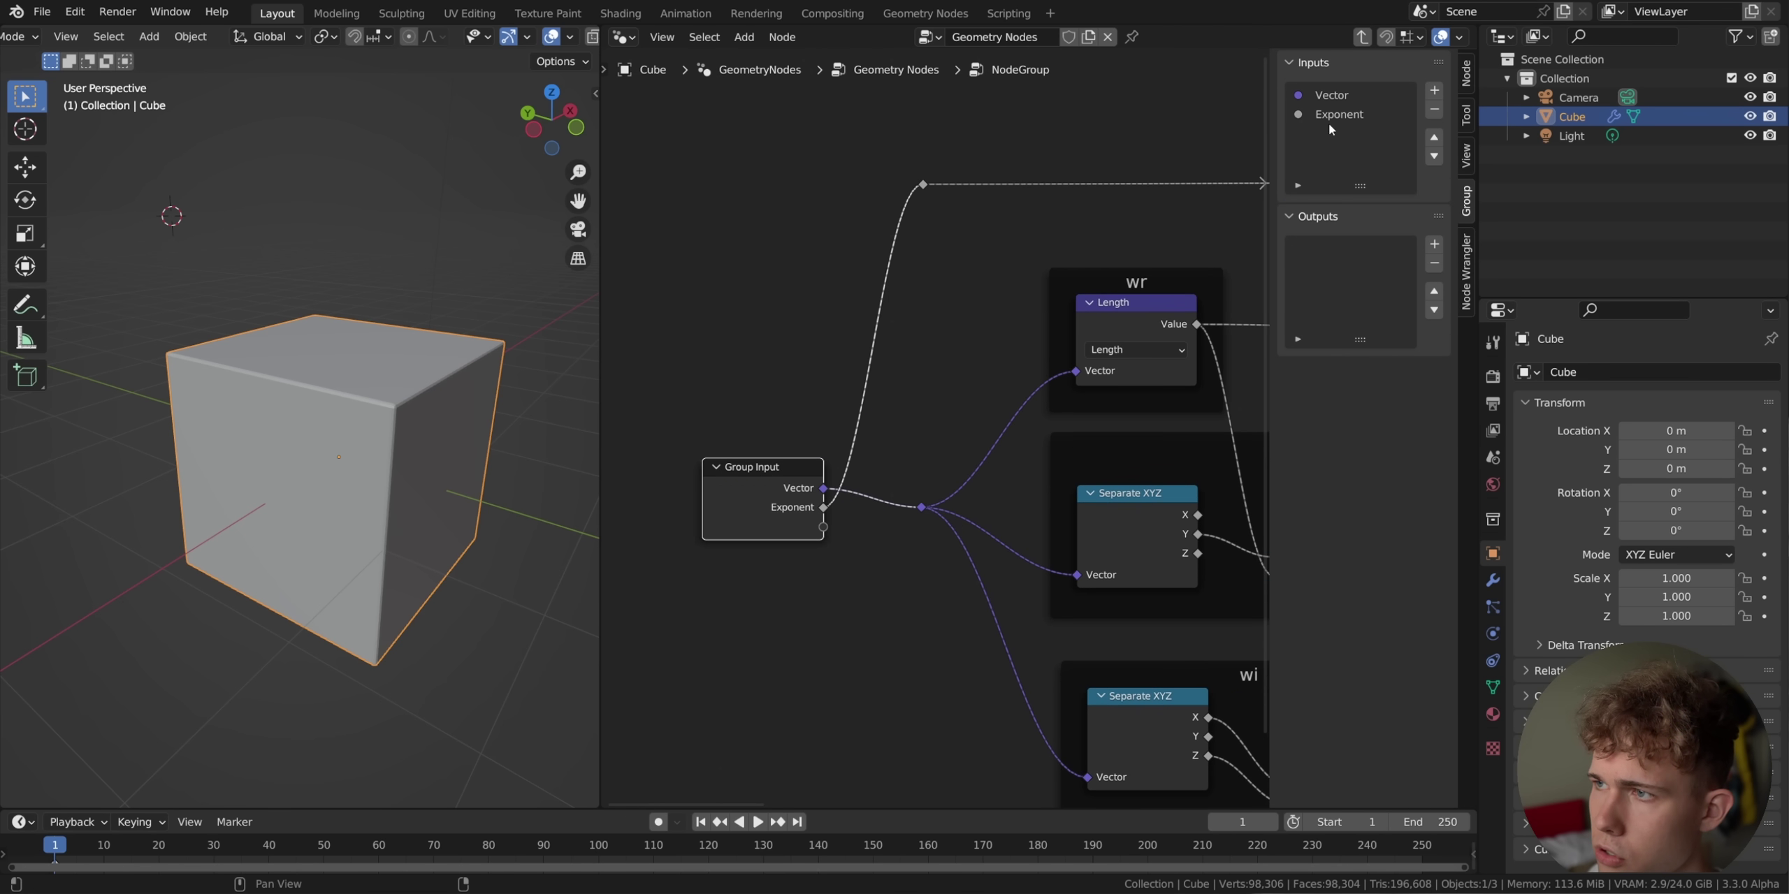
double_click(1327, 94)
text(W)
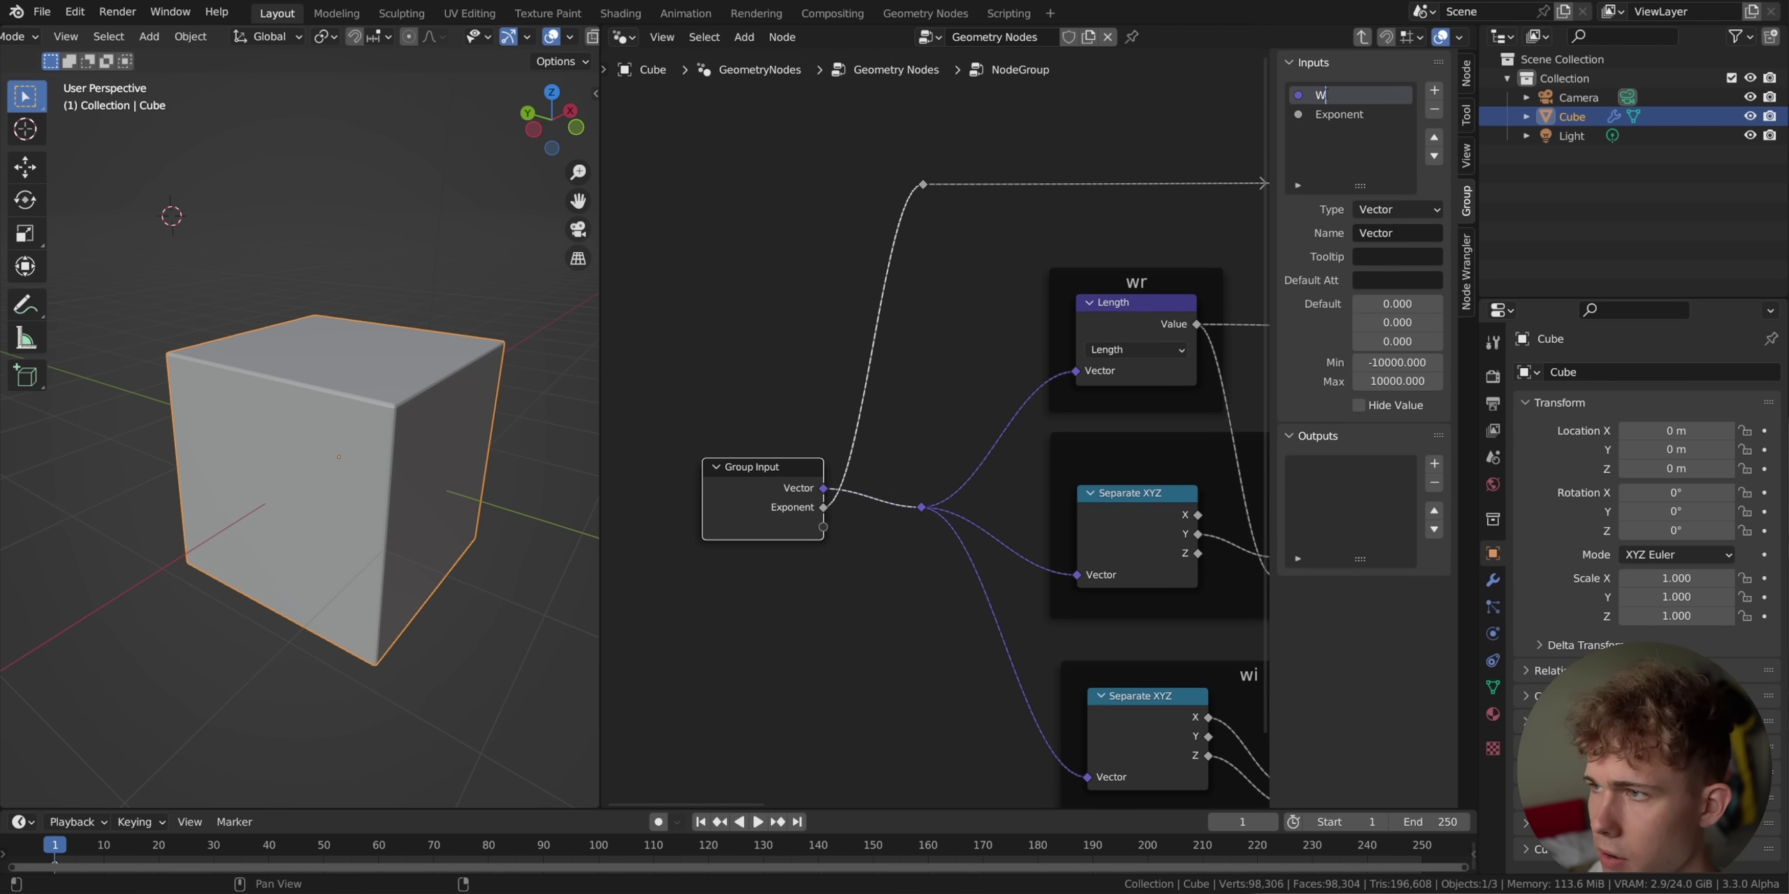
click(1368, 114)
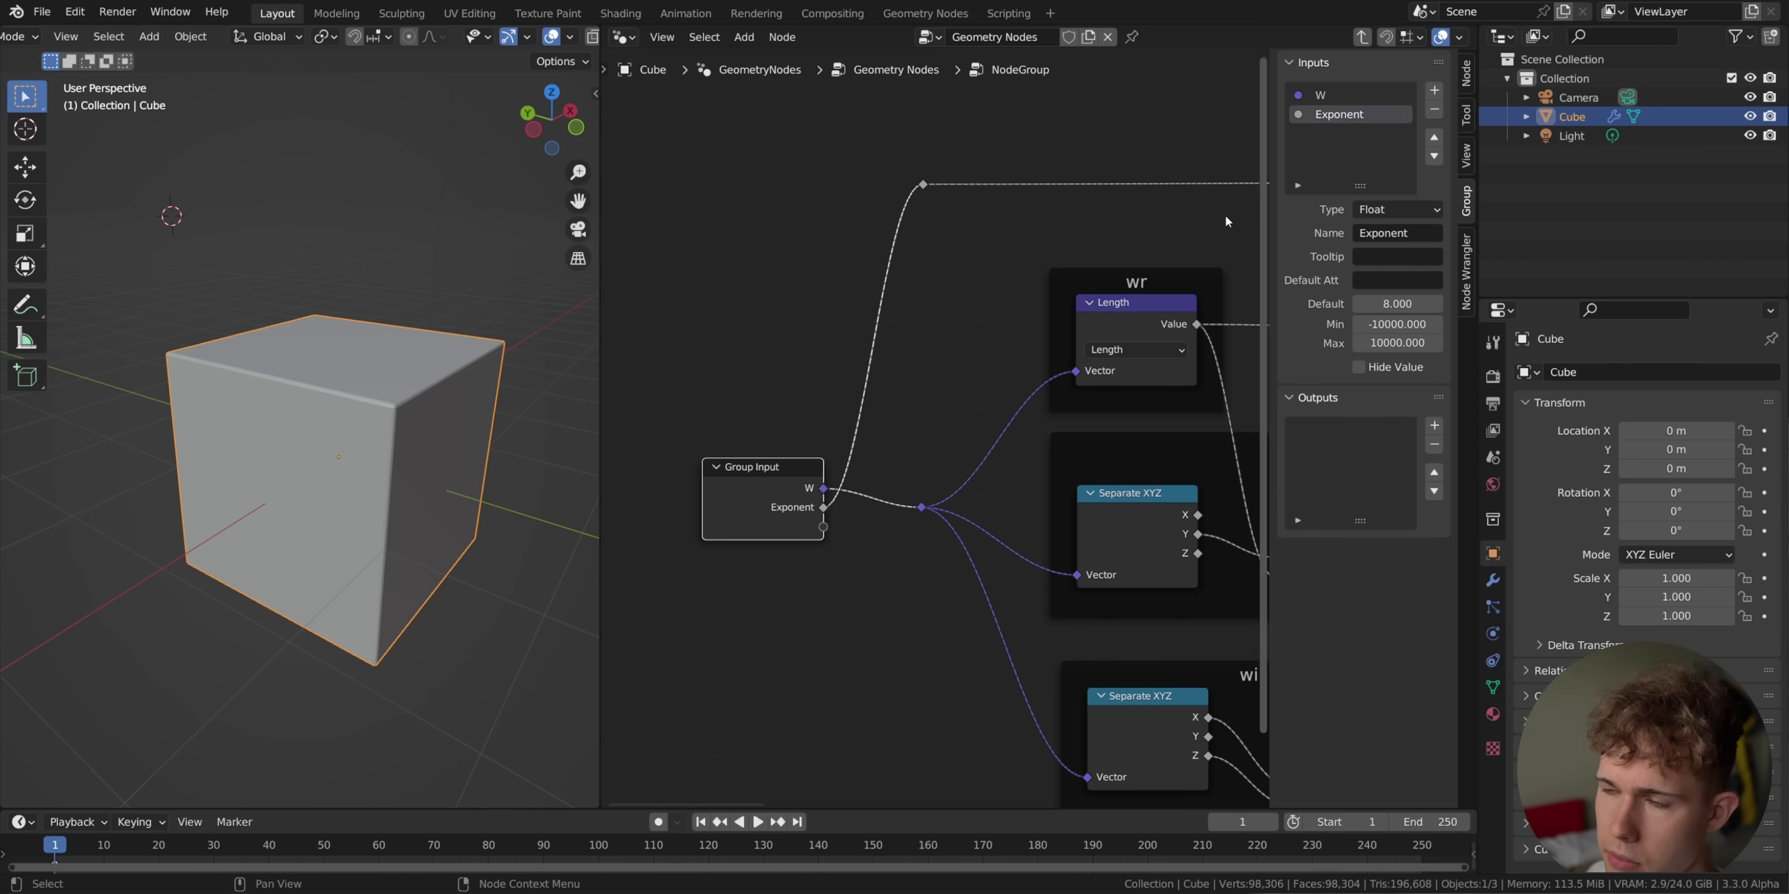
Feed Combine XYZ's Vector into Group Output as an output named W, and save the file.
scroll(993, 538, down, 2)
middle_drag(990, 542, 637, 479)
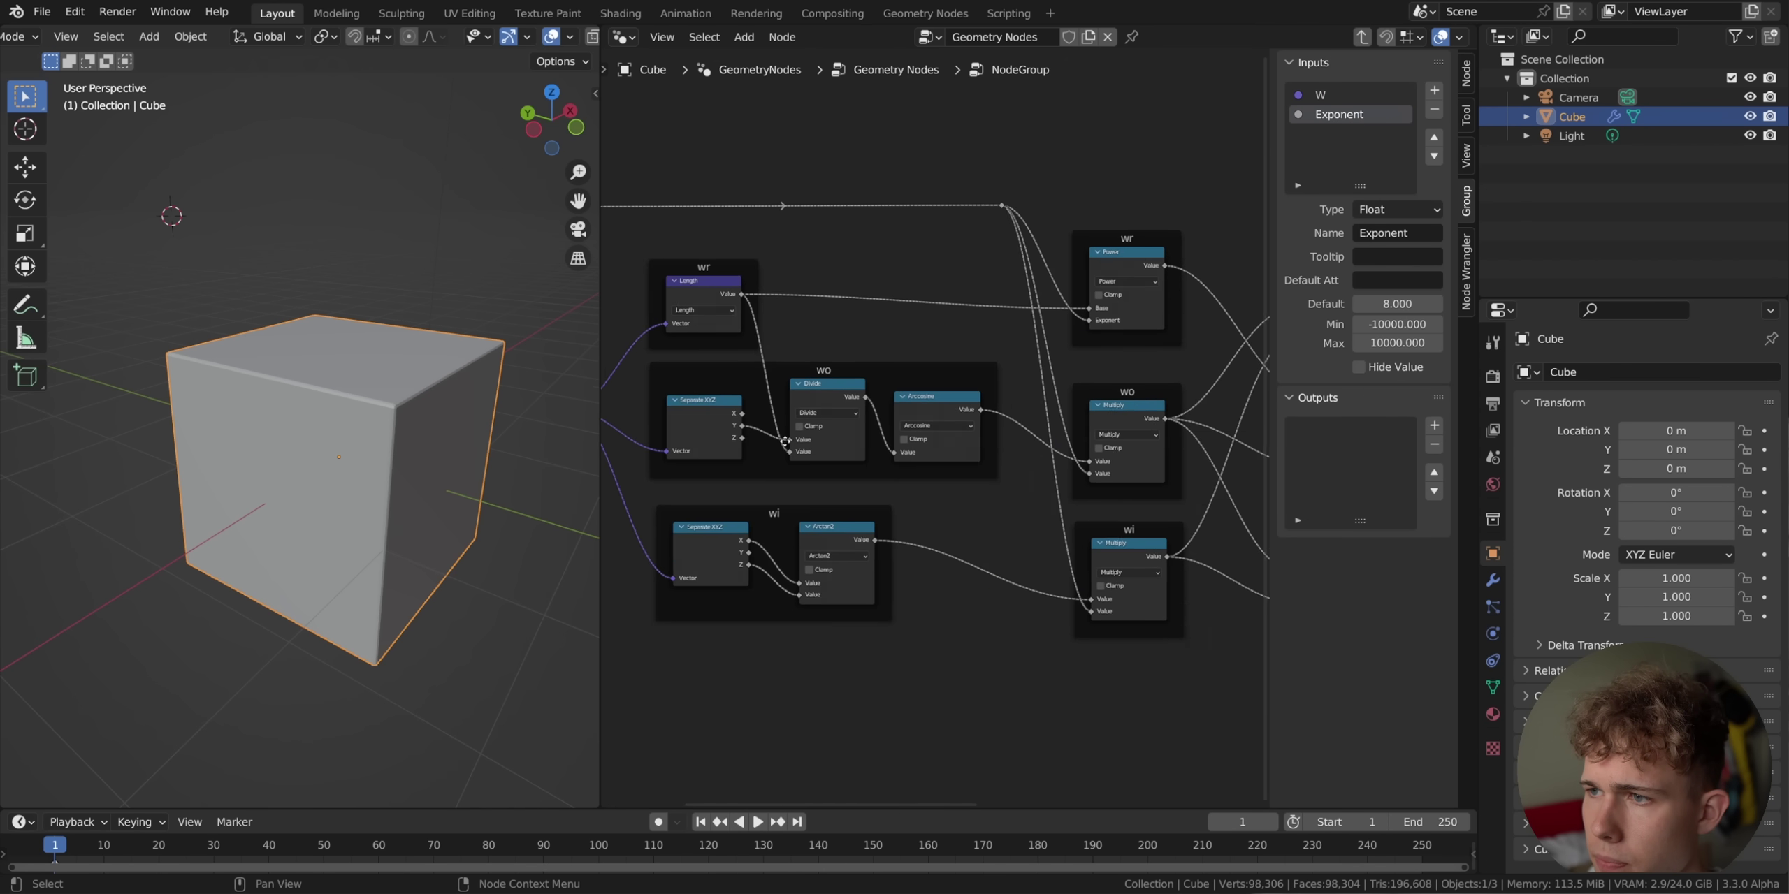
middle_drag(1223, 415, 946, 409)
middle_drag(1197, 380, 773, 388)
scroll(875, 447, up, 2)
drag(931, 404, 975, 404)
click(1010, 398)
text(W)
key(ctrl+s)
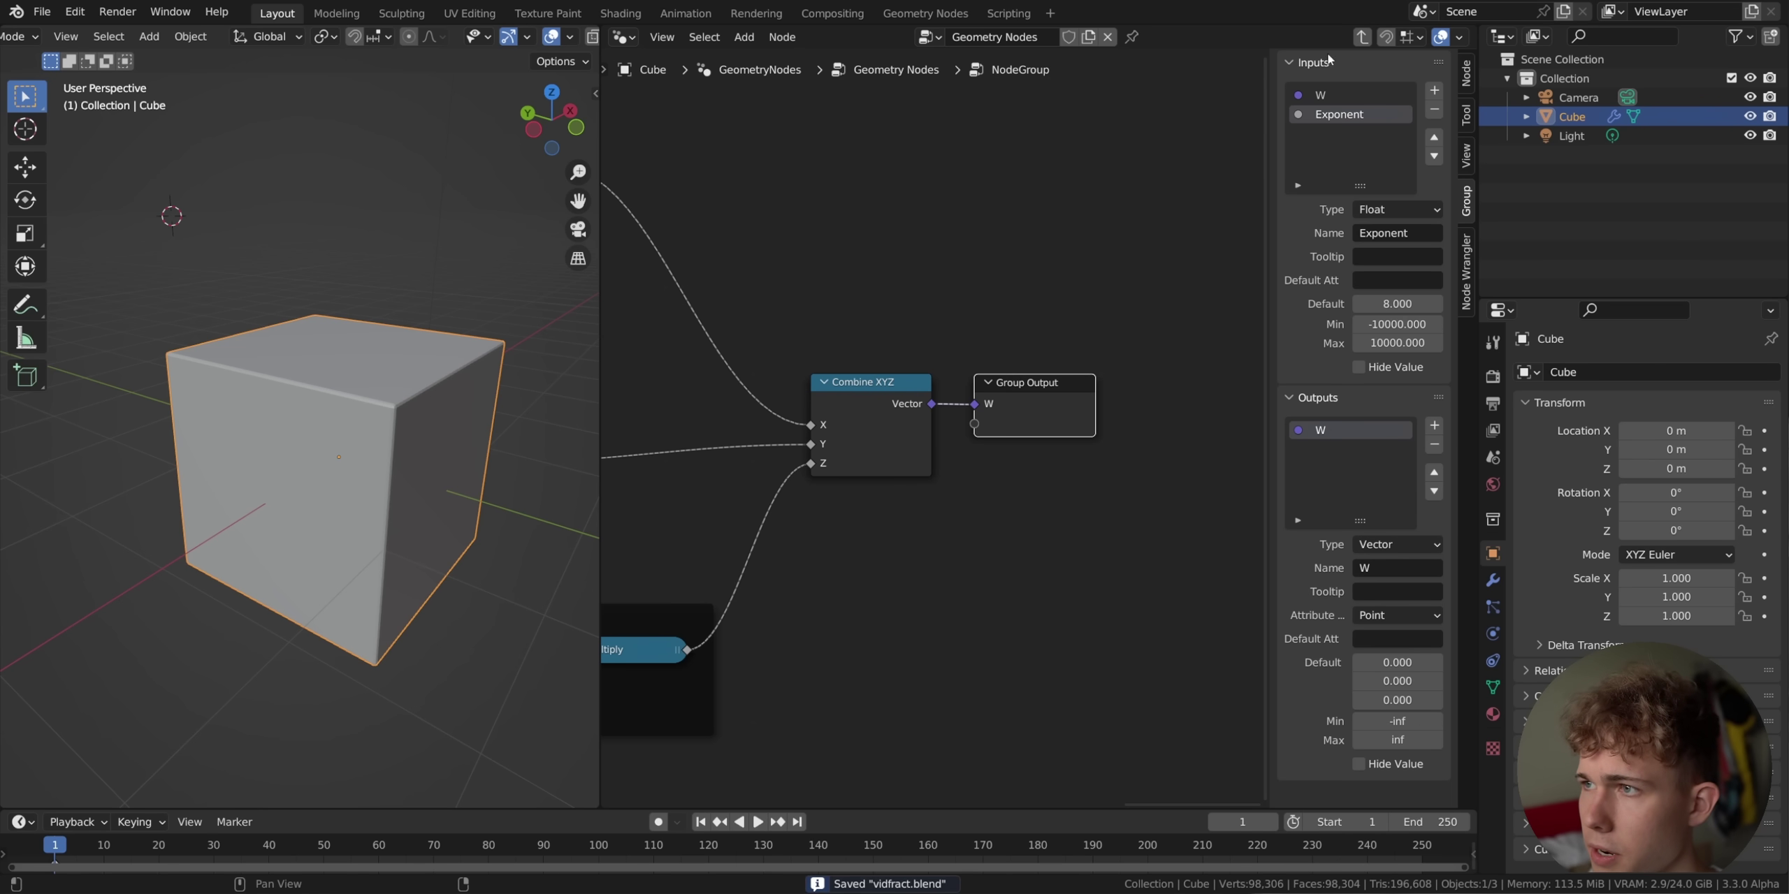
Return to the main node tree and place the node group with Position and exp near the Less Than node.
click(1361, 36)
scroll(1020, 601, down, 8)
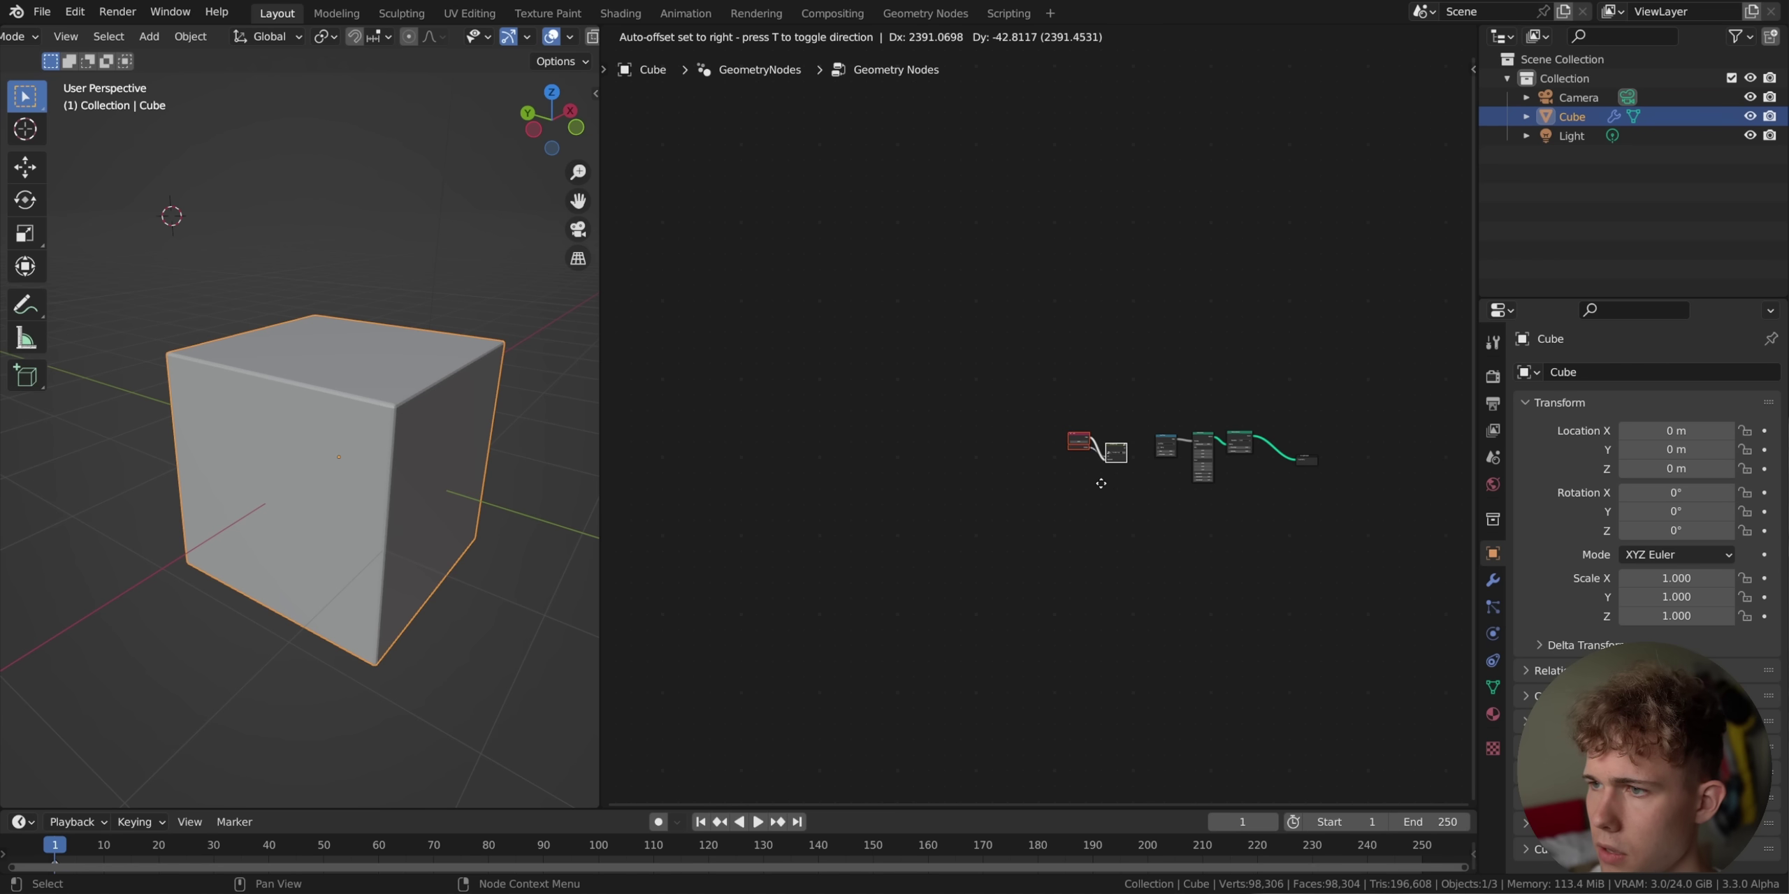
scroll(1104, 496, up, 10)
middle_drag(1109, 503, 1002, 496)
scroll(1062, 433, up, 5)
click(1129, 363)
middle_drag(1195, 517, 1069, 497)
Arrange the Position node above the exp node, both just ahead of the node group.
drag(935, 473, 920, 523)
drag(931, 422, 930, 548)
drag(918, 505, 917, 440)
drag(928, 548, 896, 527)
drag(927, 456, 891, 450)
drag(1089, 474, 1030, 470)
scroll(1132, 565, up, 3)
scroll(1132, 558, up, 1)
middle_drag(1118, 565, 1015, 534)
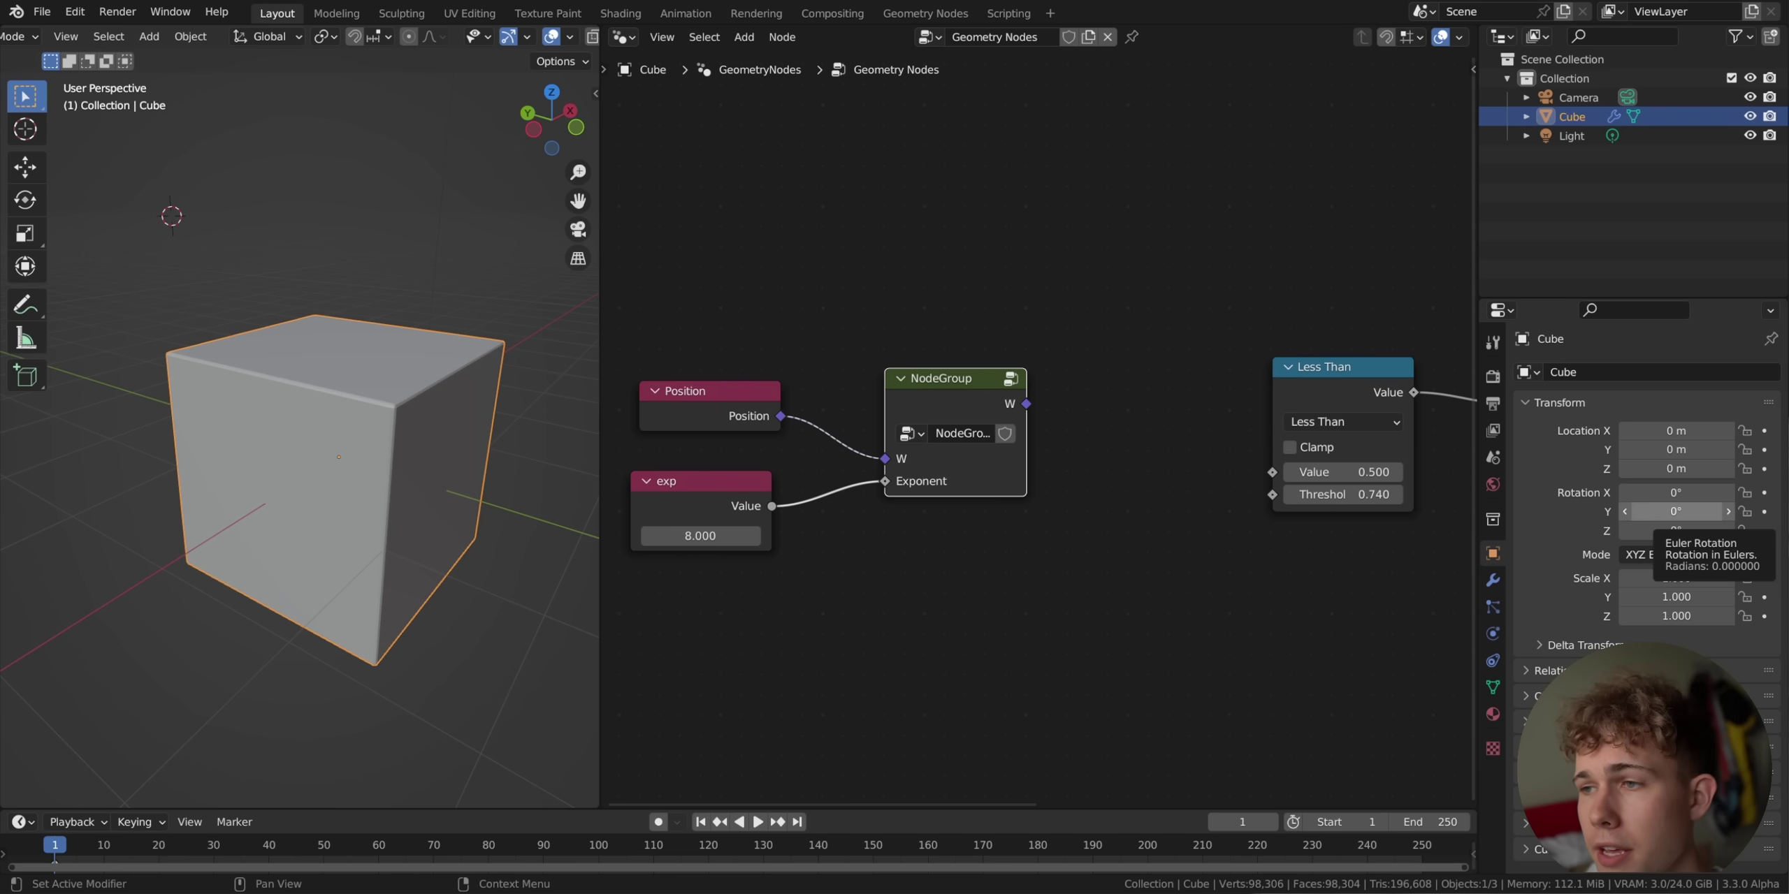
Open the node group for editing and move Group Output away from Combine XYZ to make room.
click(1003, 381)
scroll(989, 396, down, 3)
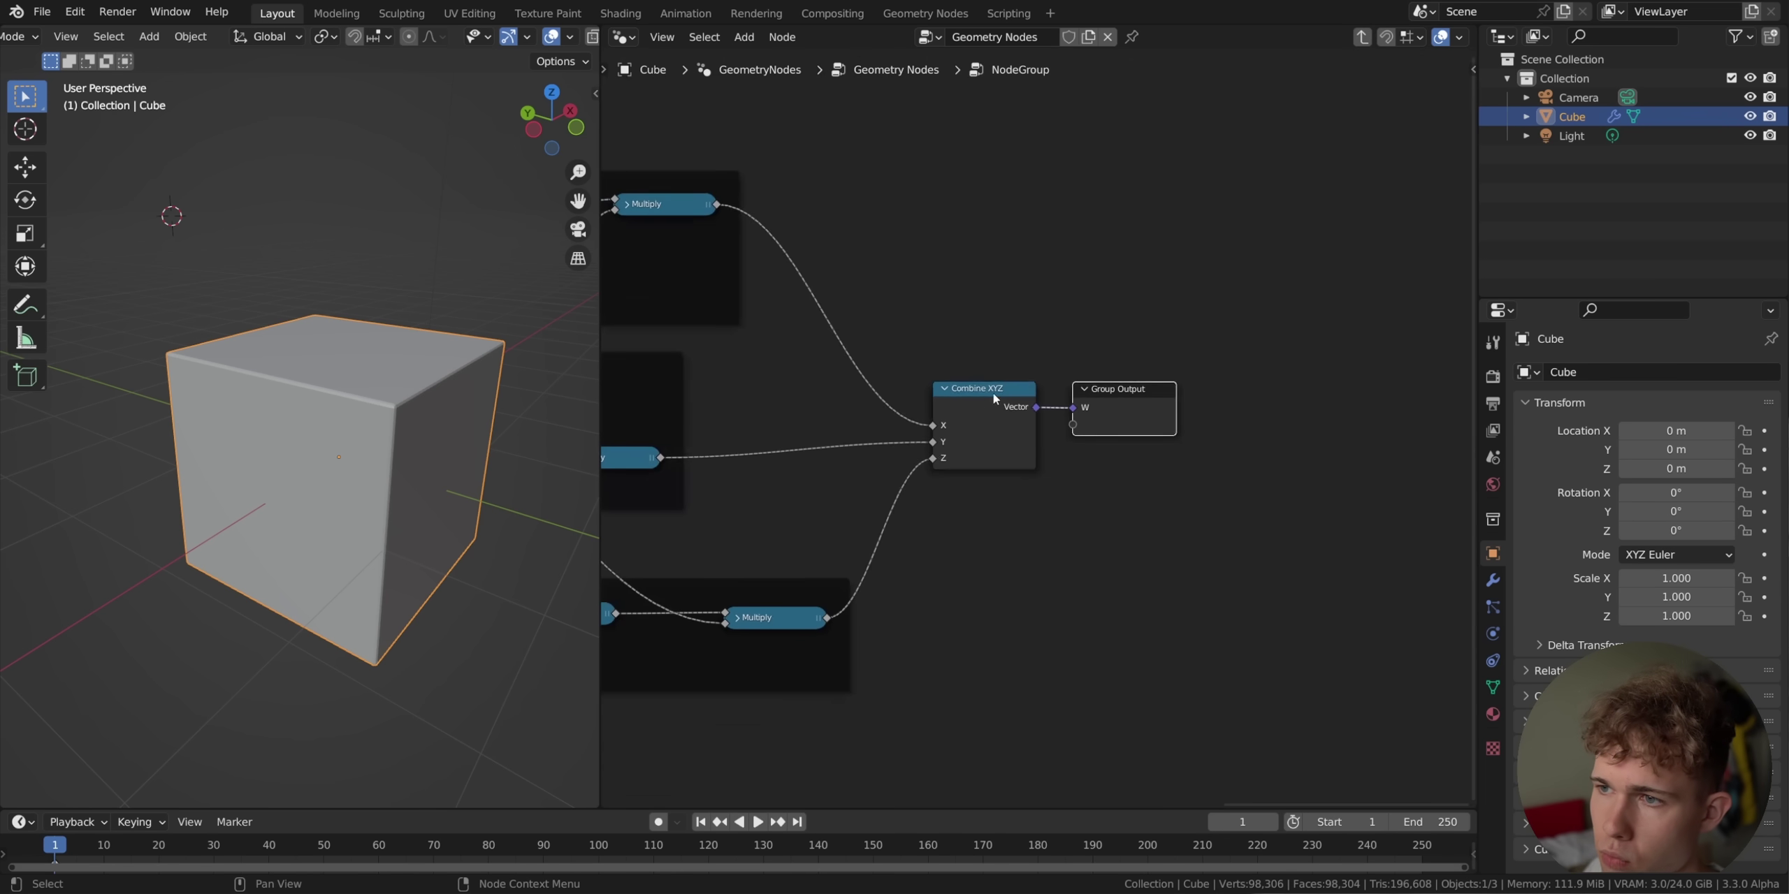
scroll(794, 442, up, 8)
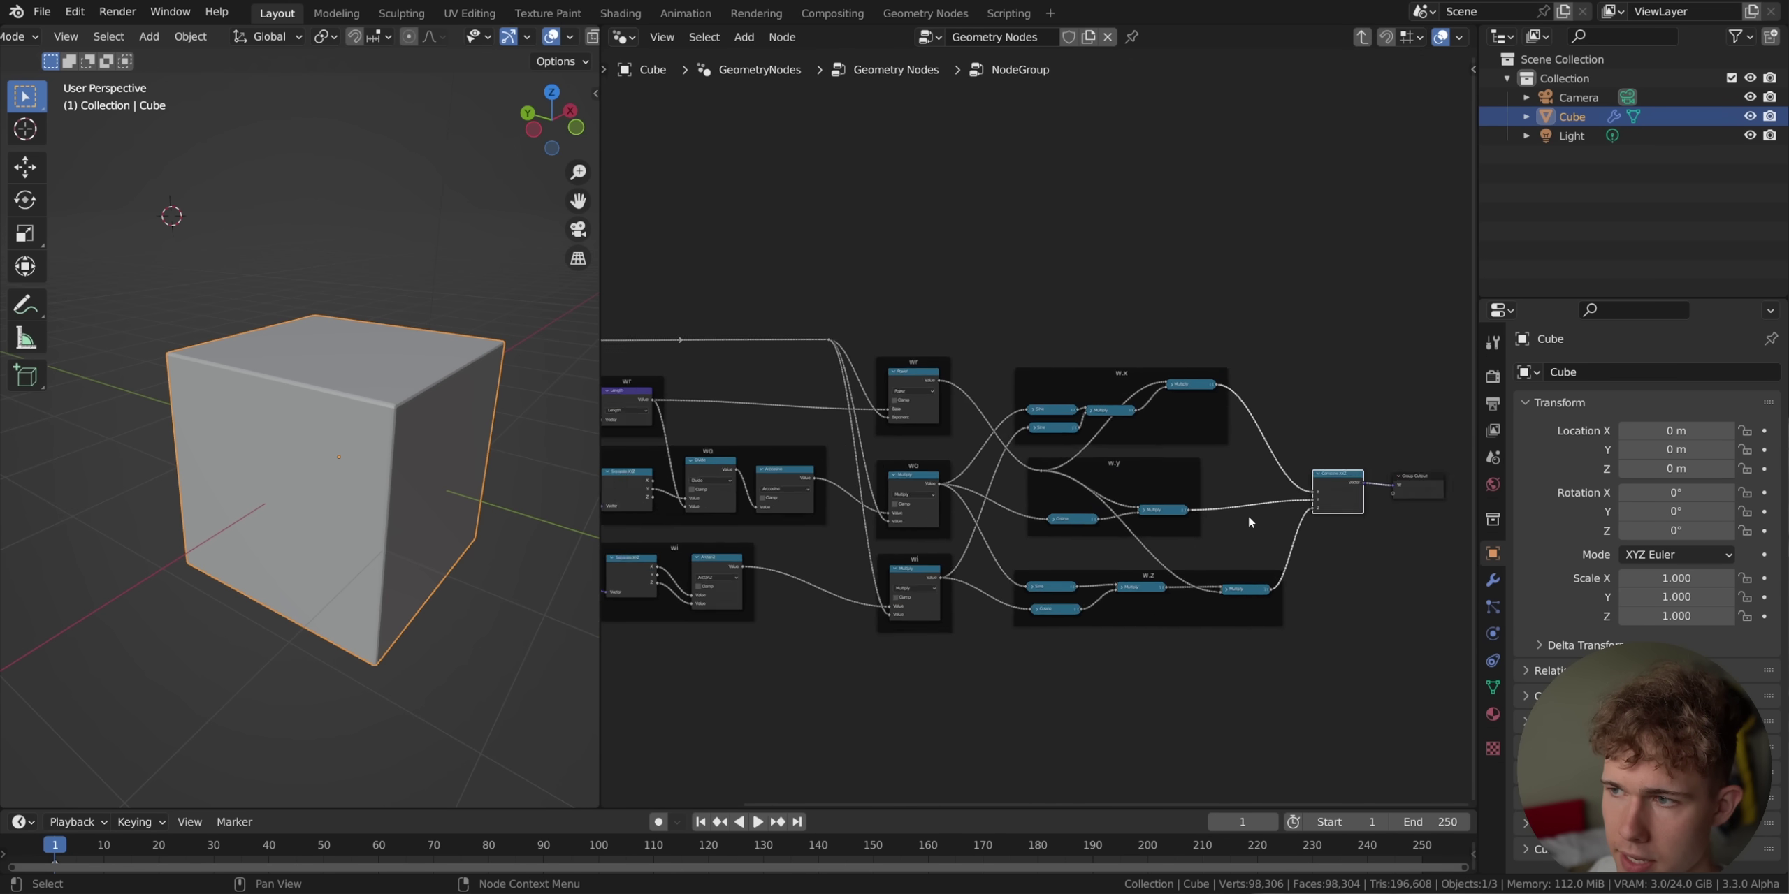
drag(1020, 395, 1146, 397)
Insert a Vector Math node set to Add on the link between Combine XYZ and Group Output.
key(shift+a)
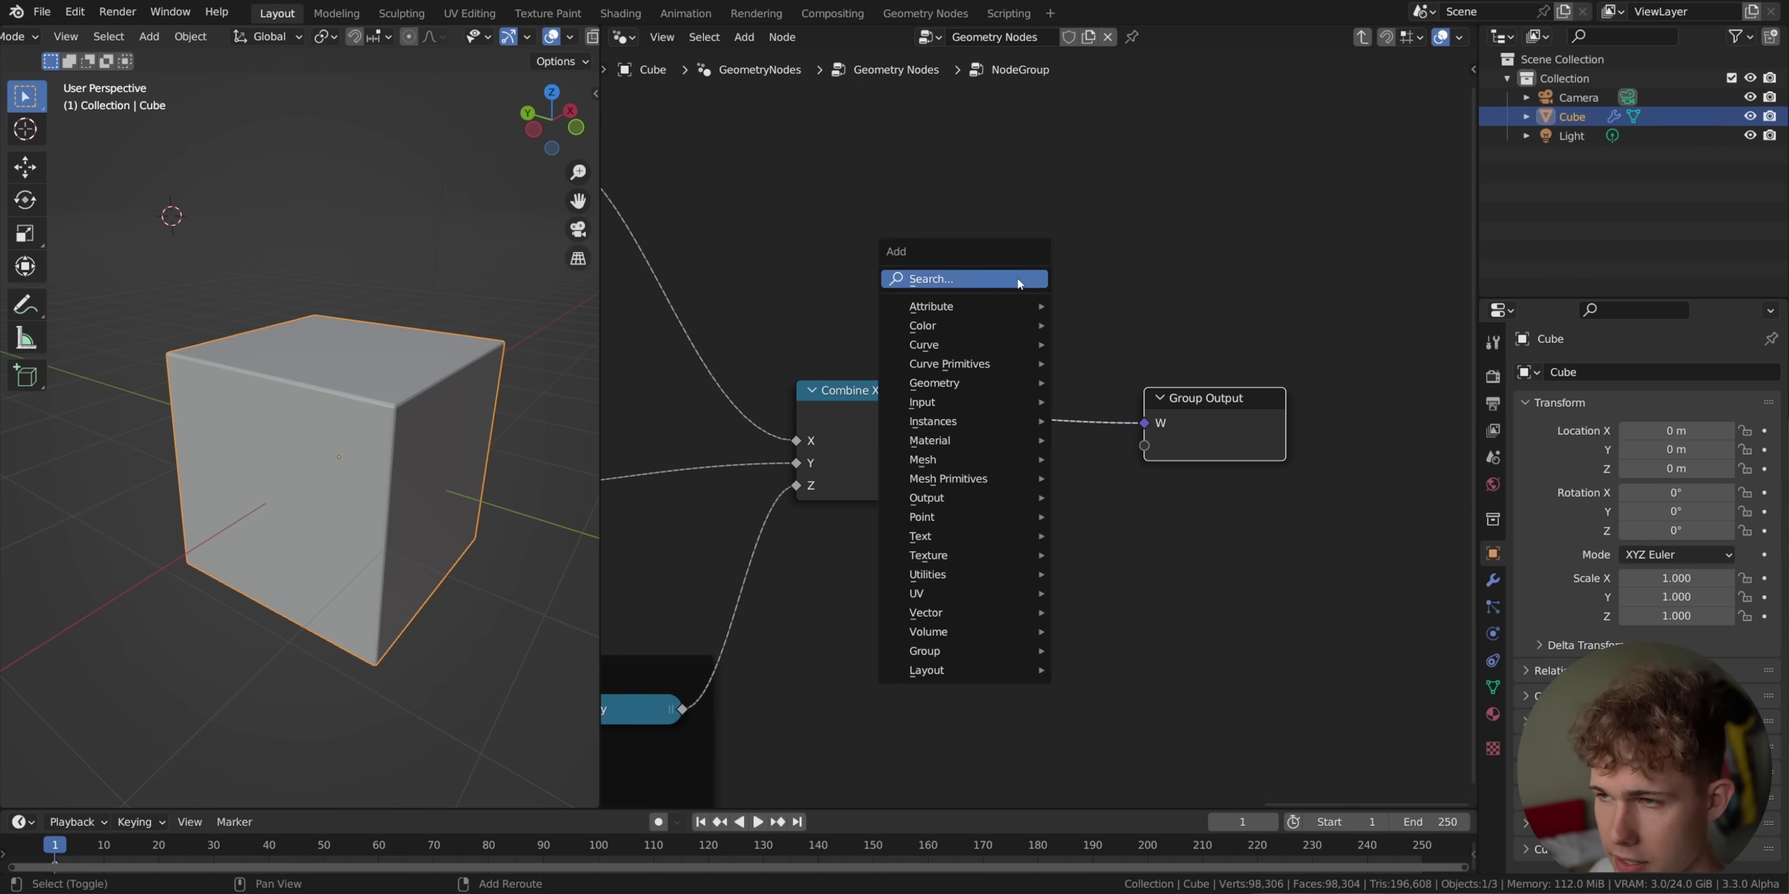
text(vc)
key(BackSpace)
text(ec)
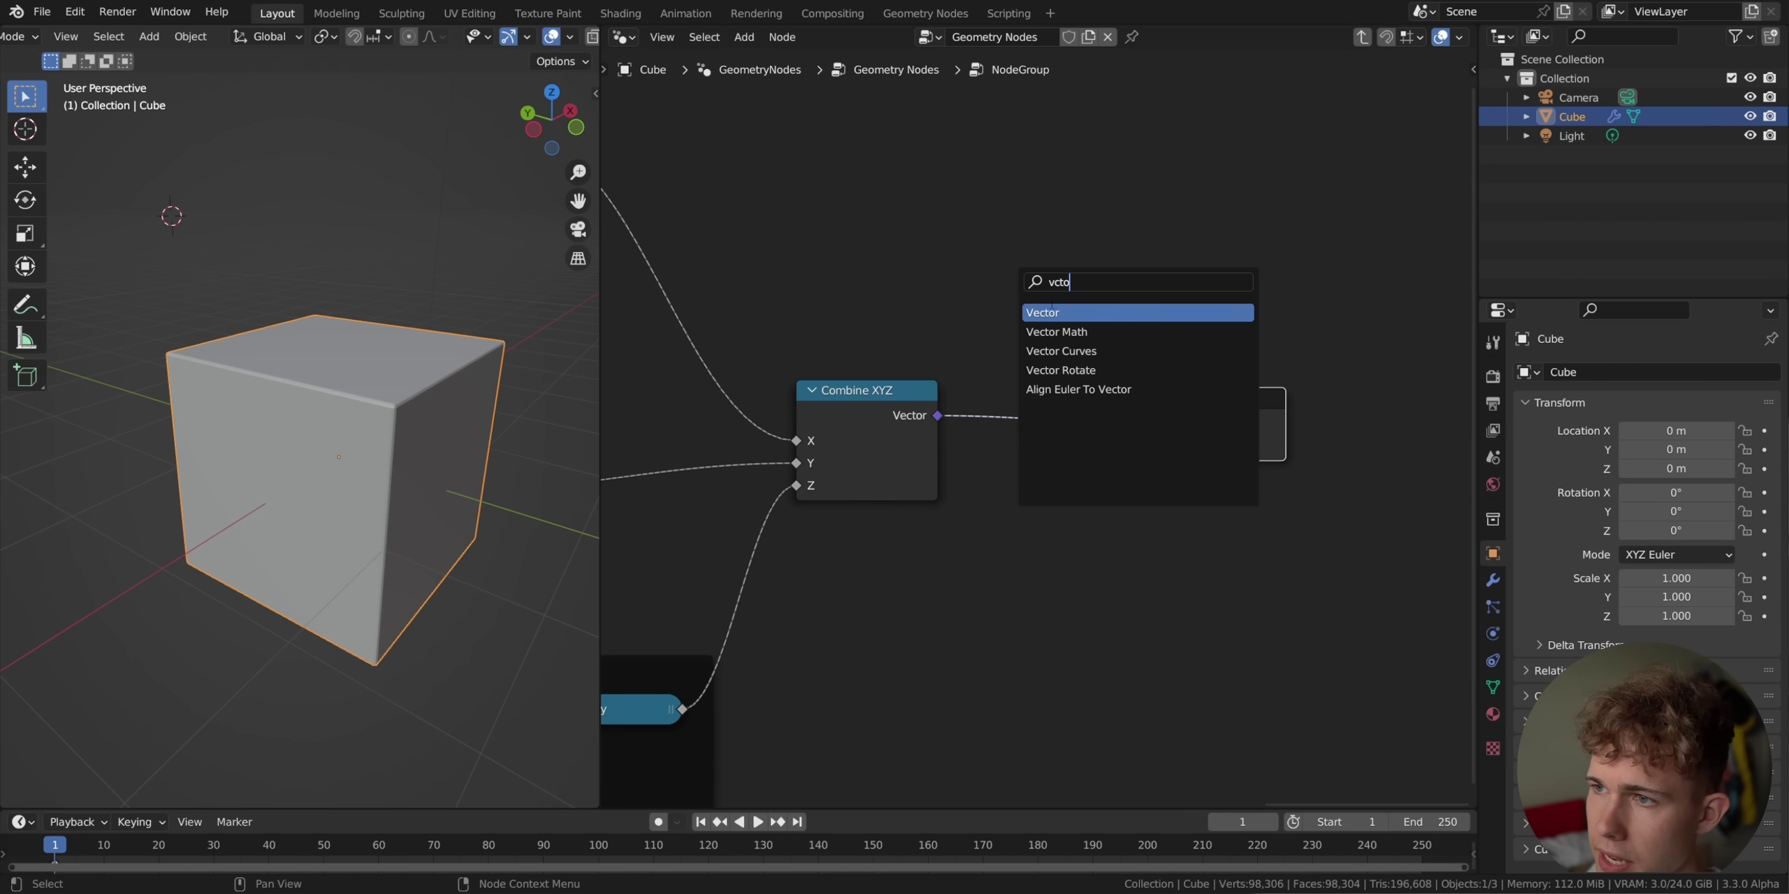
click(1051, 332)
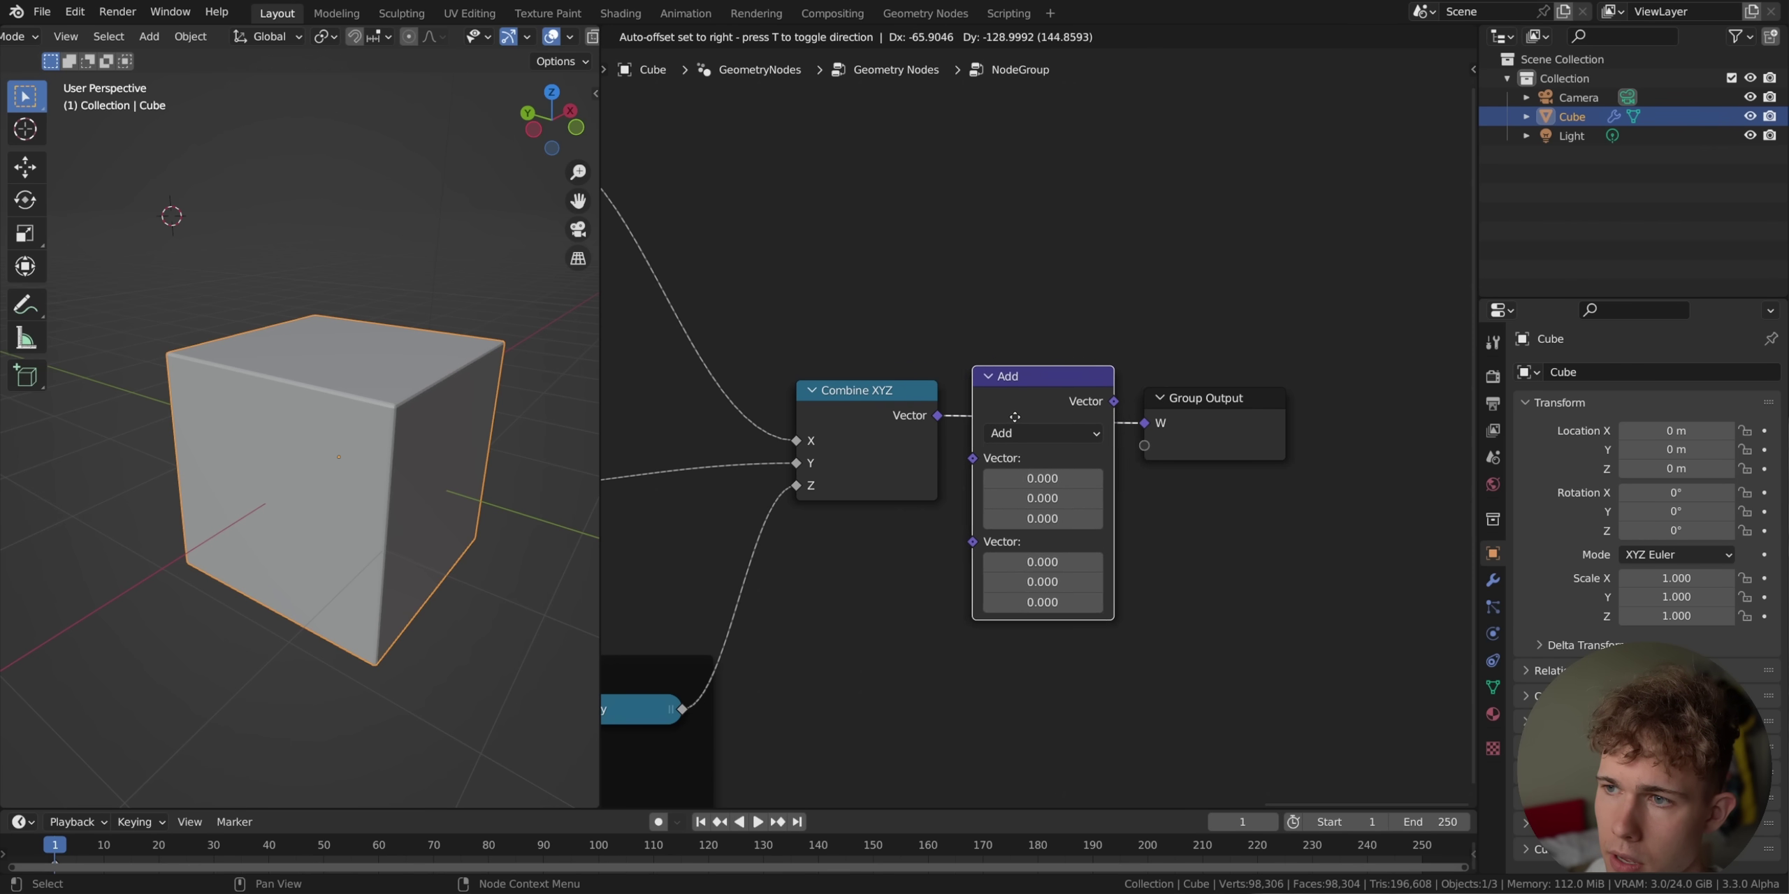
click(1051, 478)
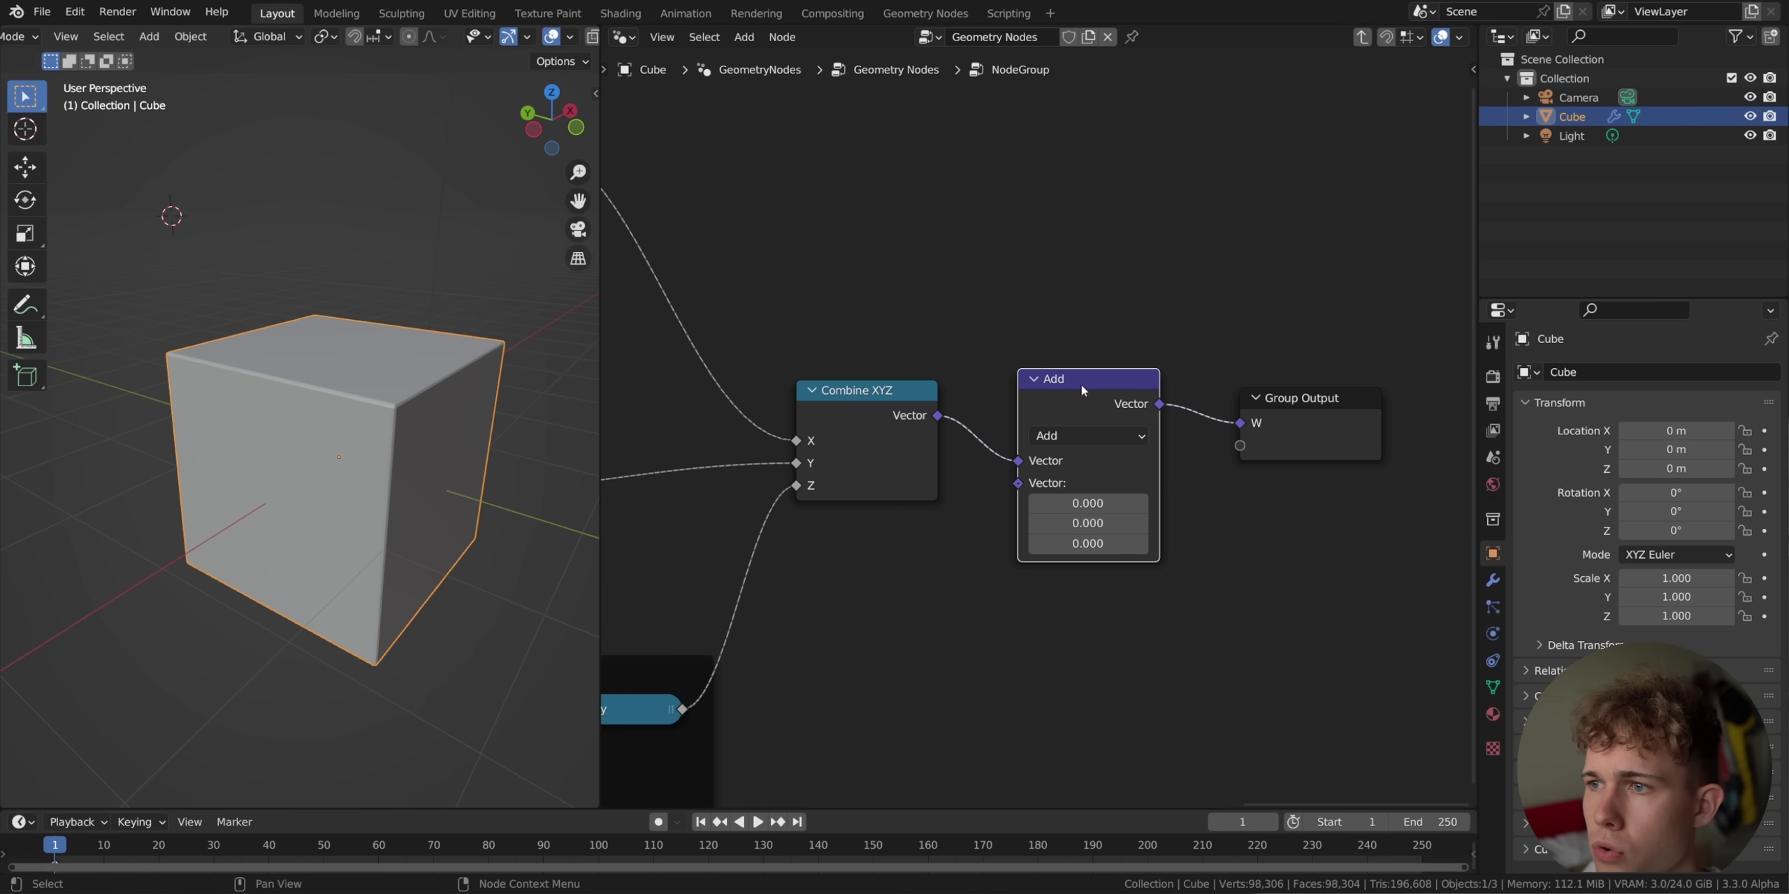
Link a new Group Input socket to the second Vector input of the Add node.
scroll(1033, 461, down, 3)
scroll(1032, 462, down, 2)
scroll(706, 459, up, 6)
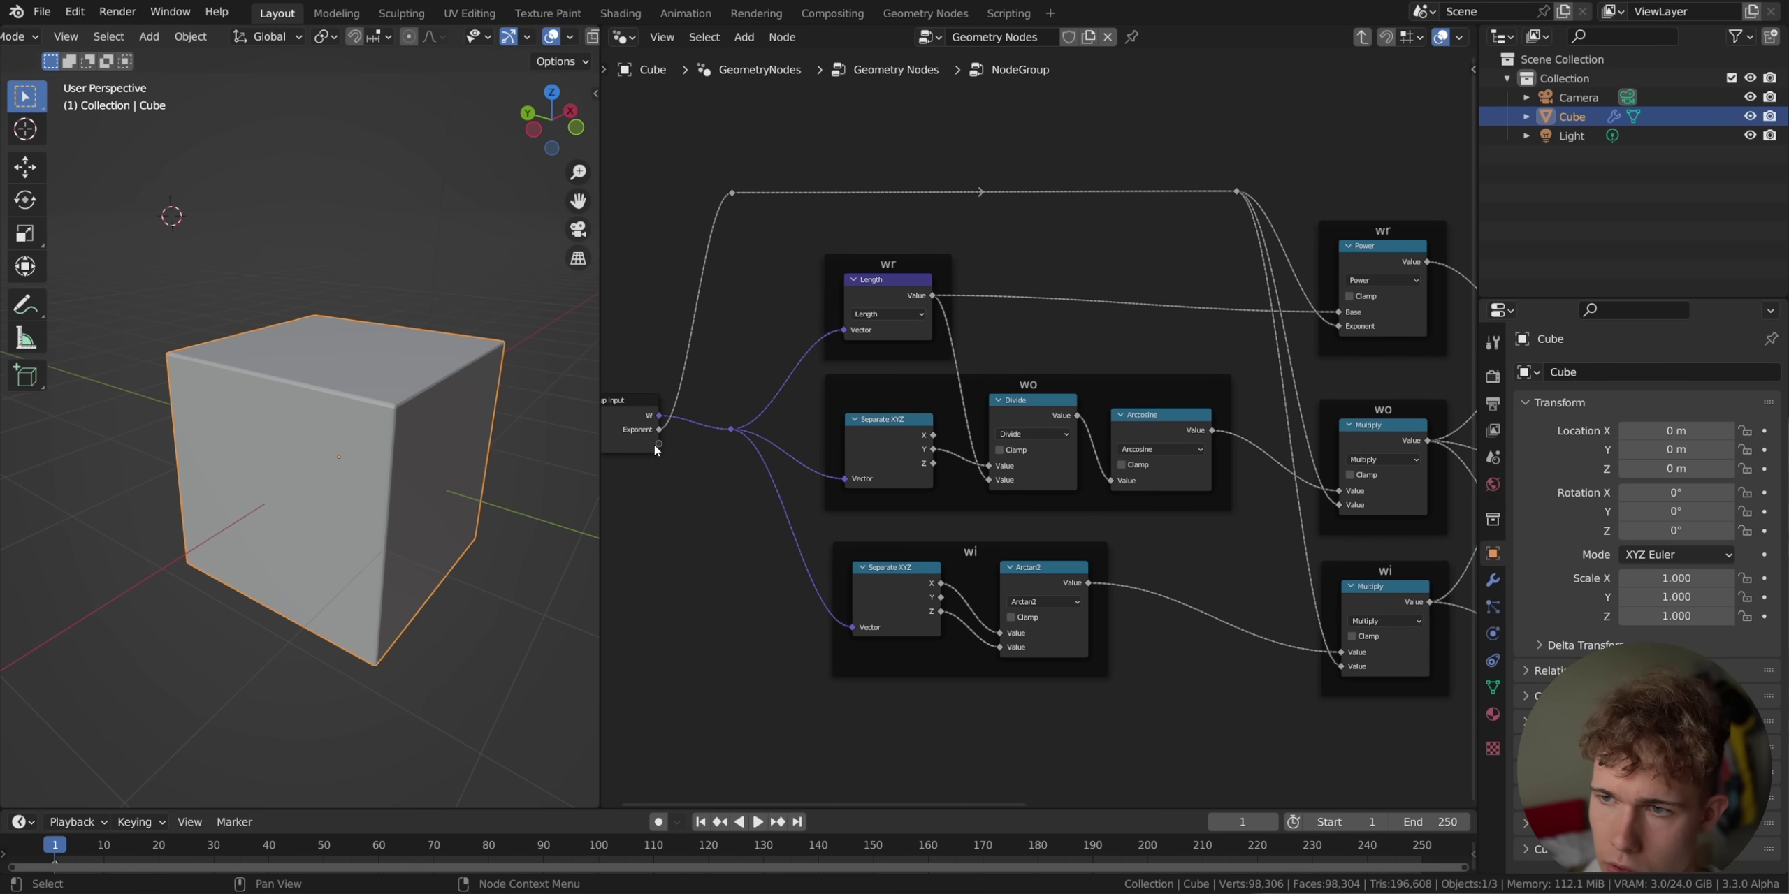
middle_drag(710, 478, 777, 450)
drag(777, 450, 1231, 493)
scroll(1101, 493, down, 3)
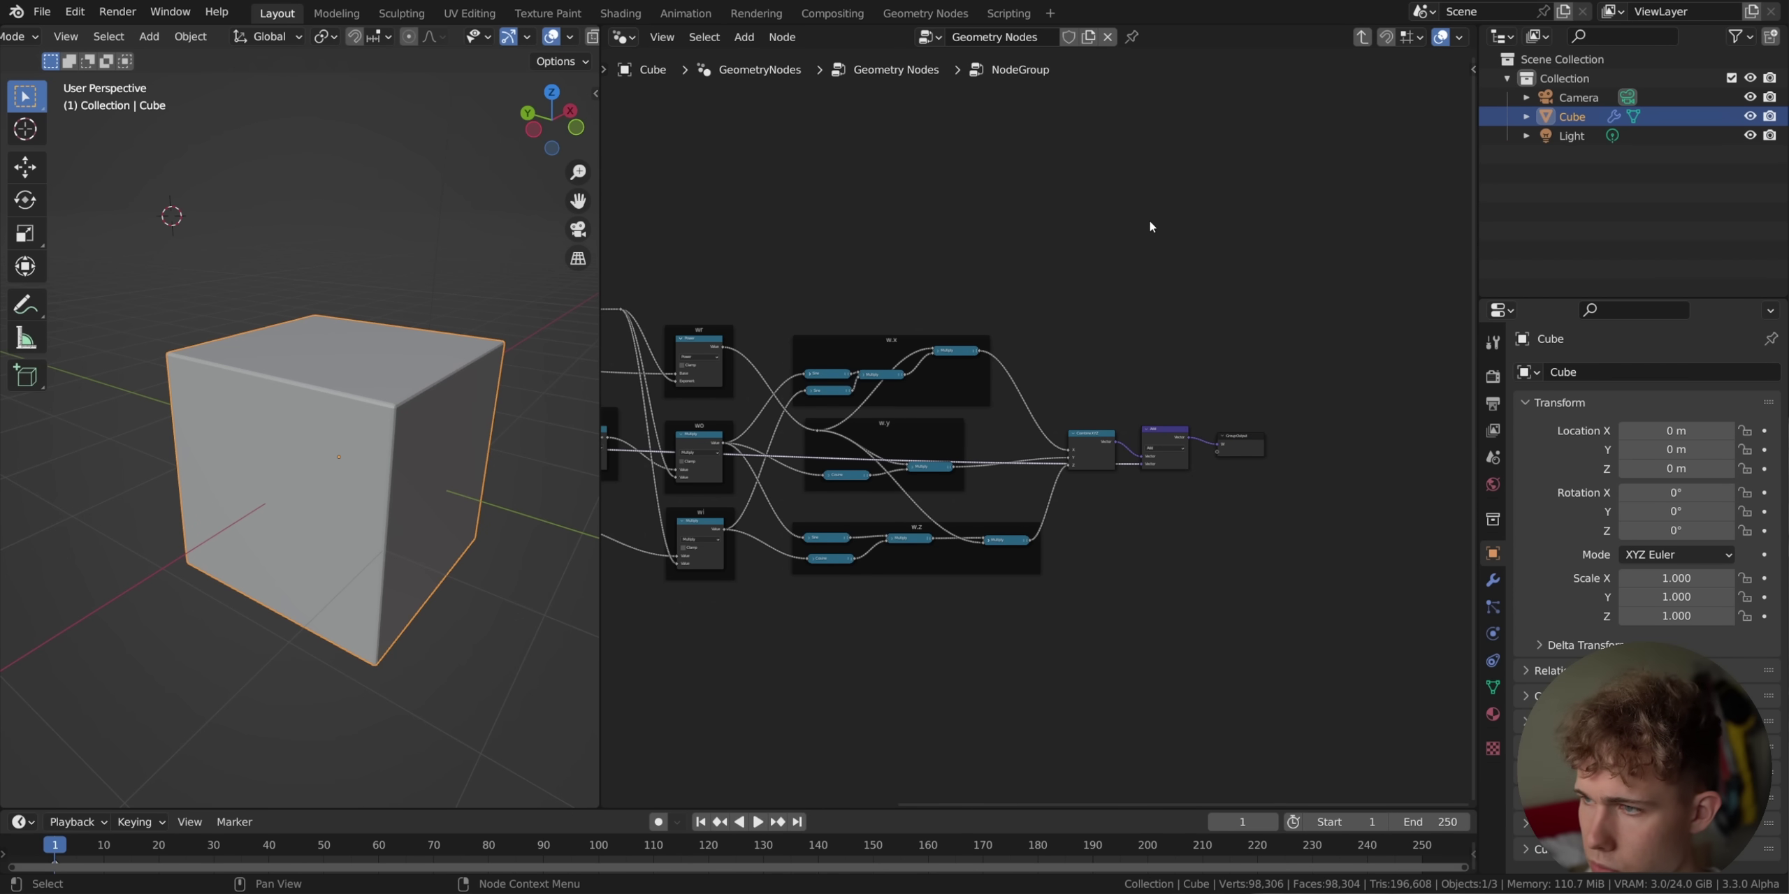
Rename the group's new vector input to C, ordered above Exponent, and return to the main node tree.
key(n)
double_click(1331, 133)
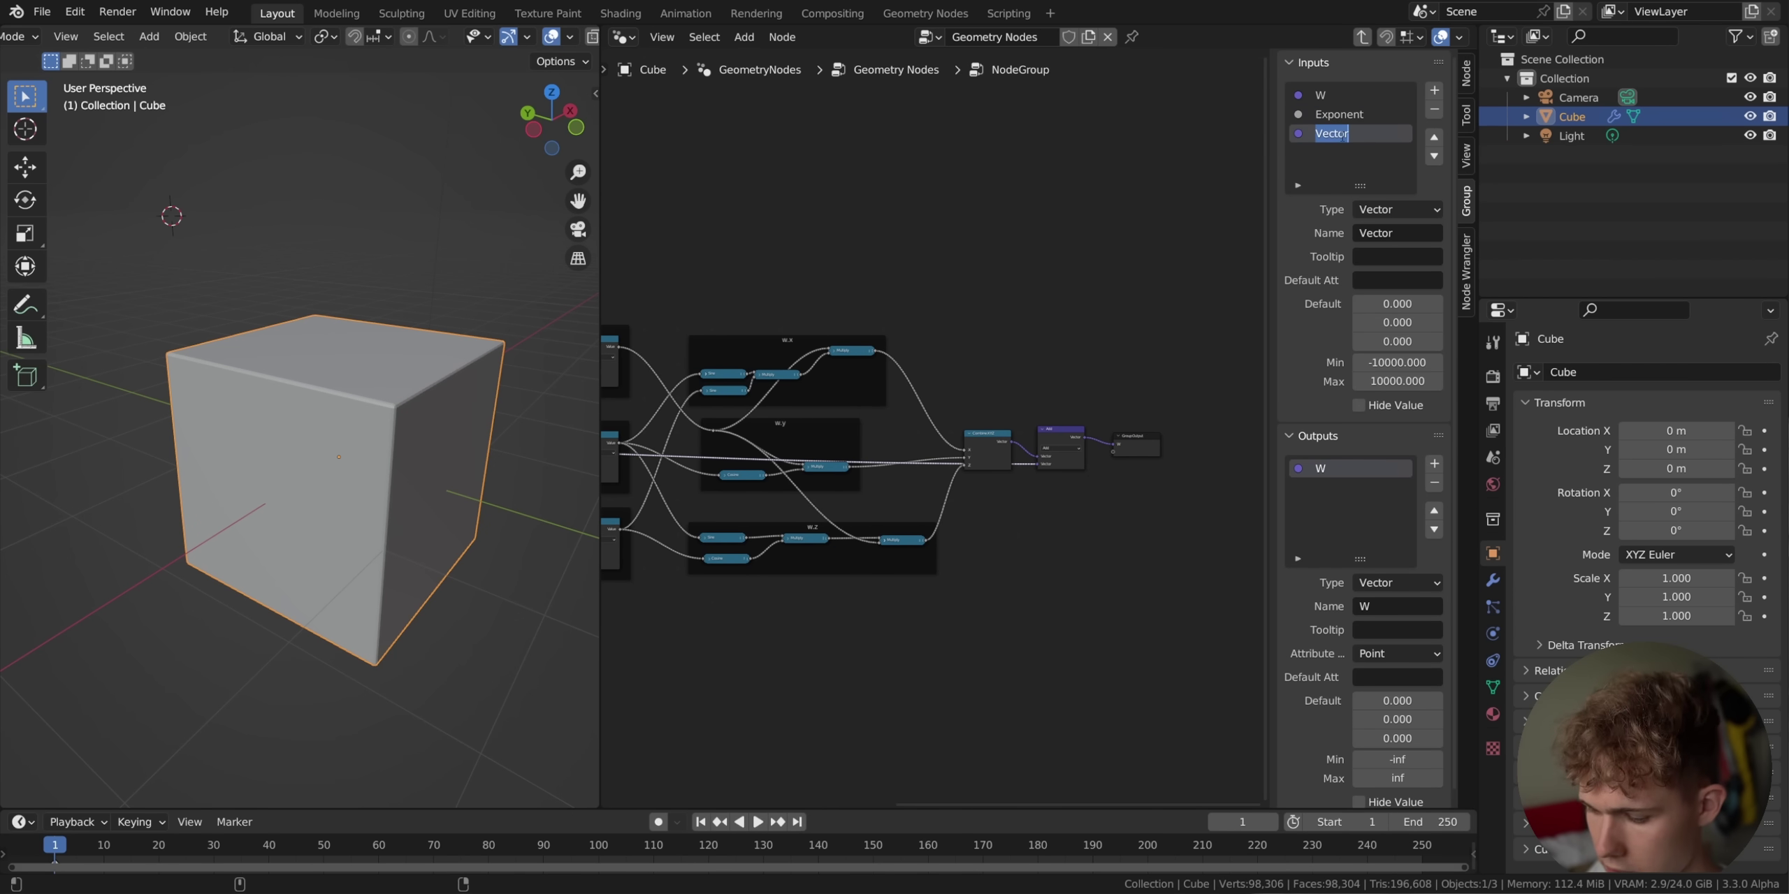
text(C)
key(Return)
click(1433, 137)
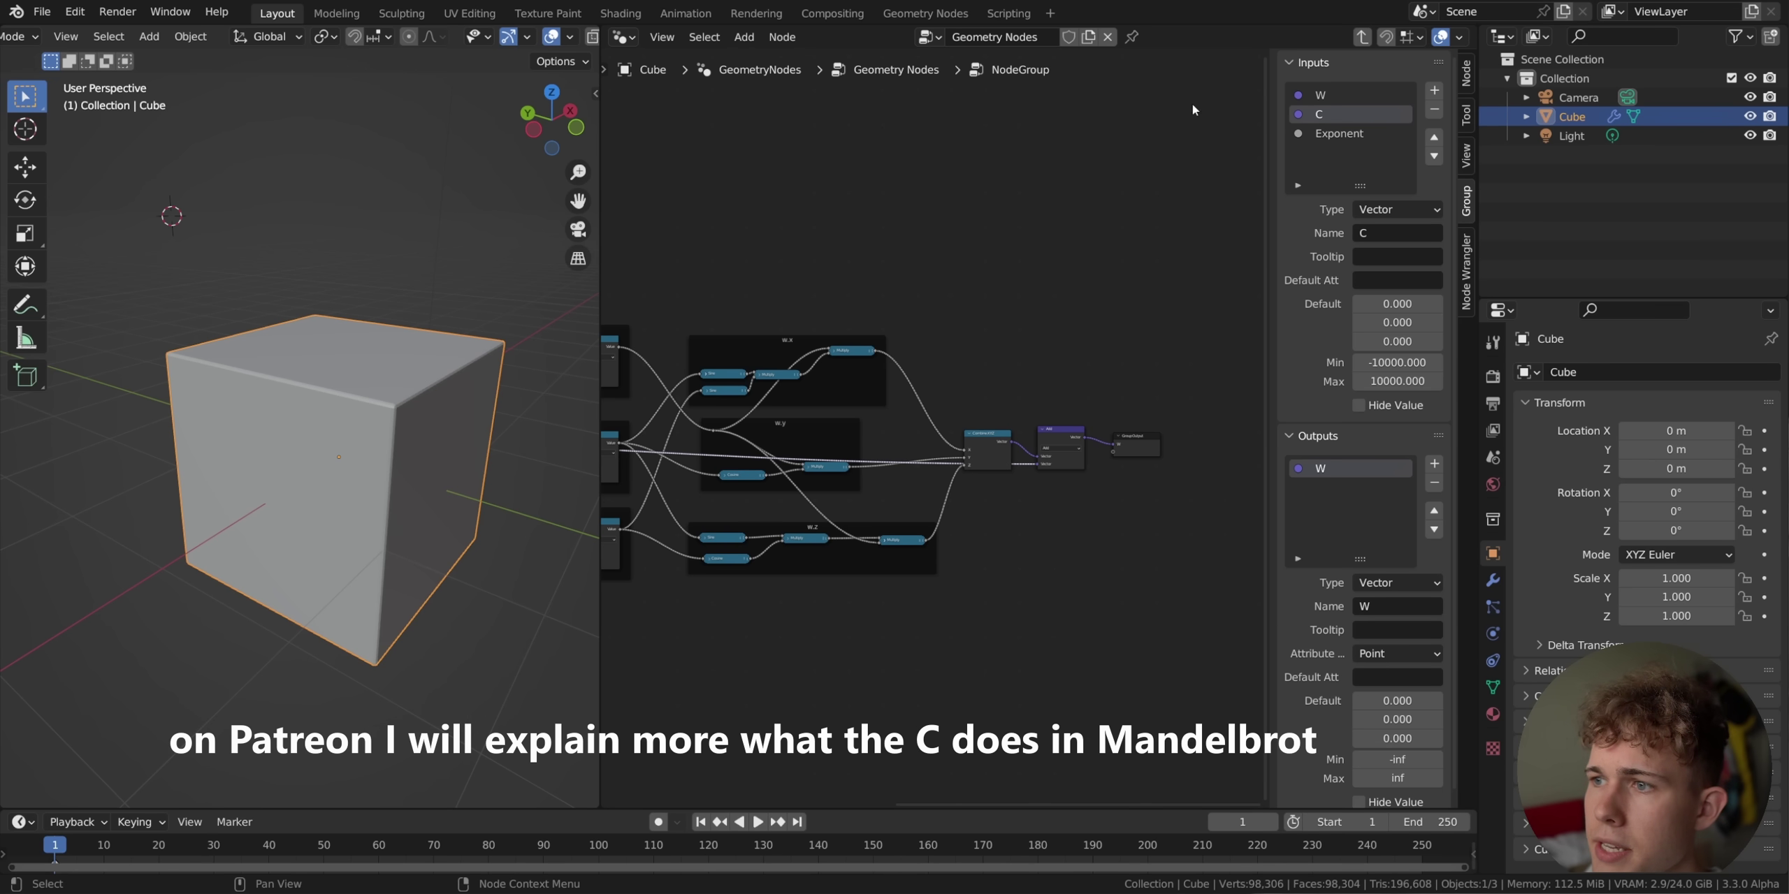
click(1361, 38)
scroll(999, 458, up, 4)
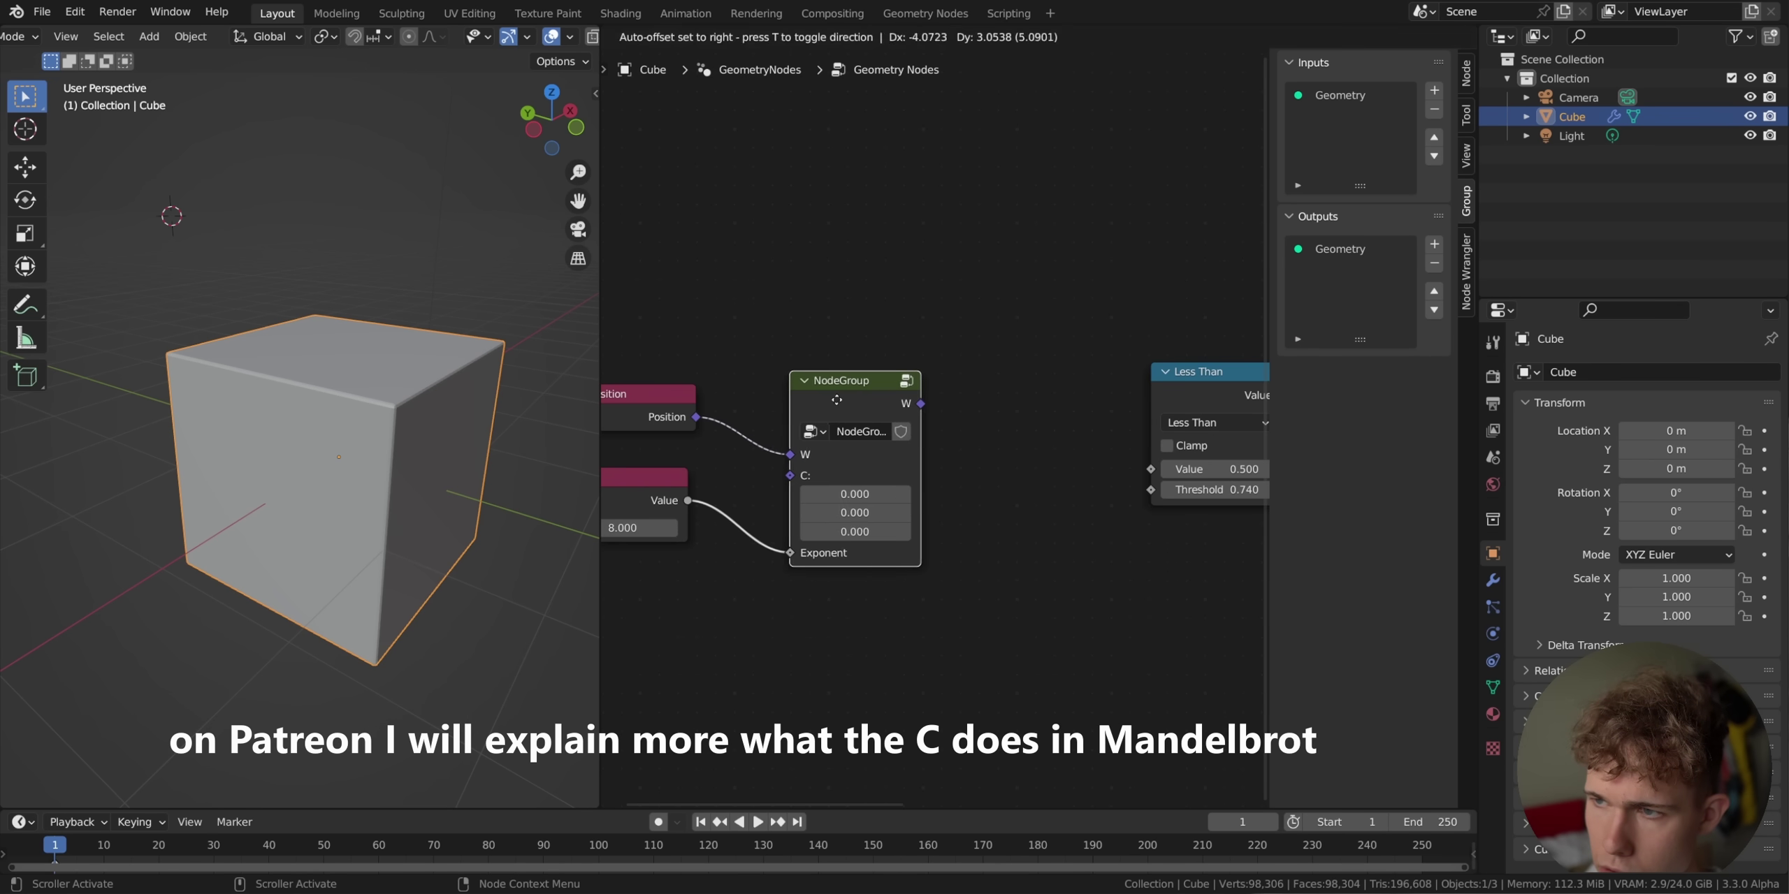
Duplicate the node group beside the original and link the first group's W output to the copy's W input.
key(shift+d)
click(1013, 402)
scroll(924, 405, up, 2)
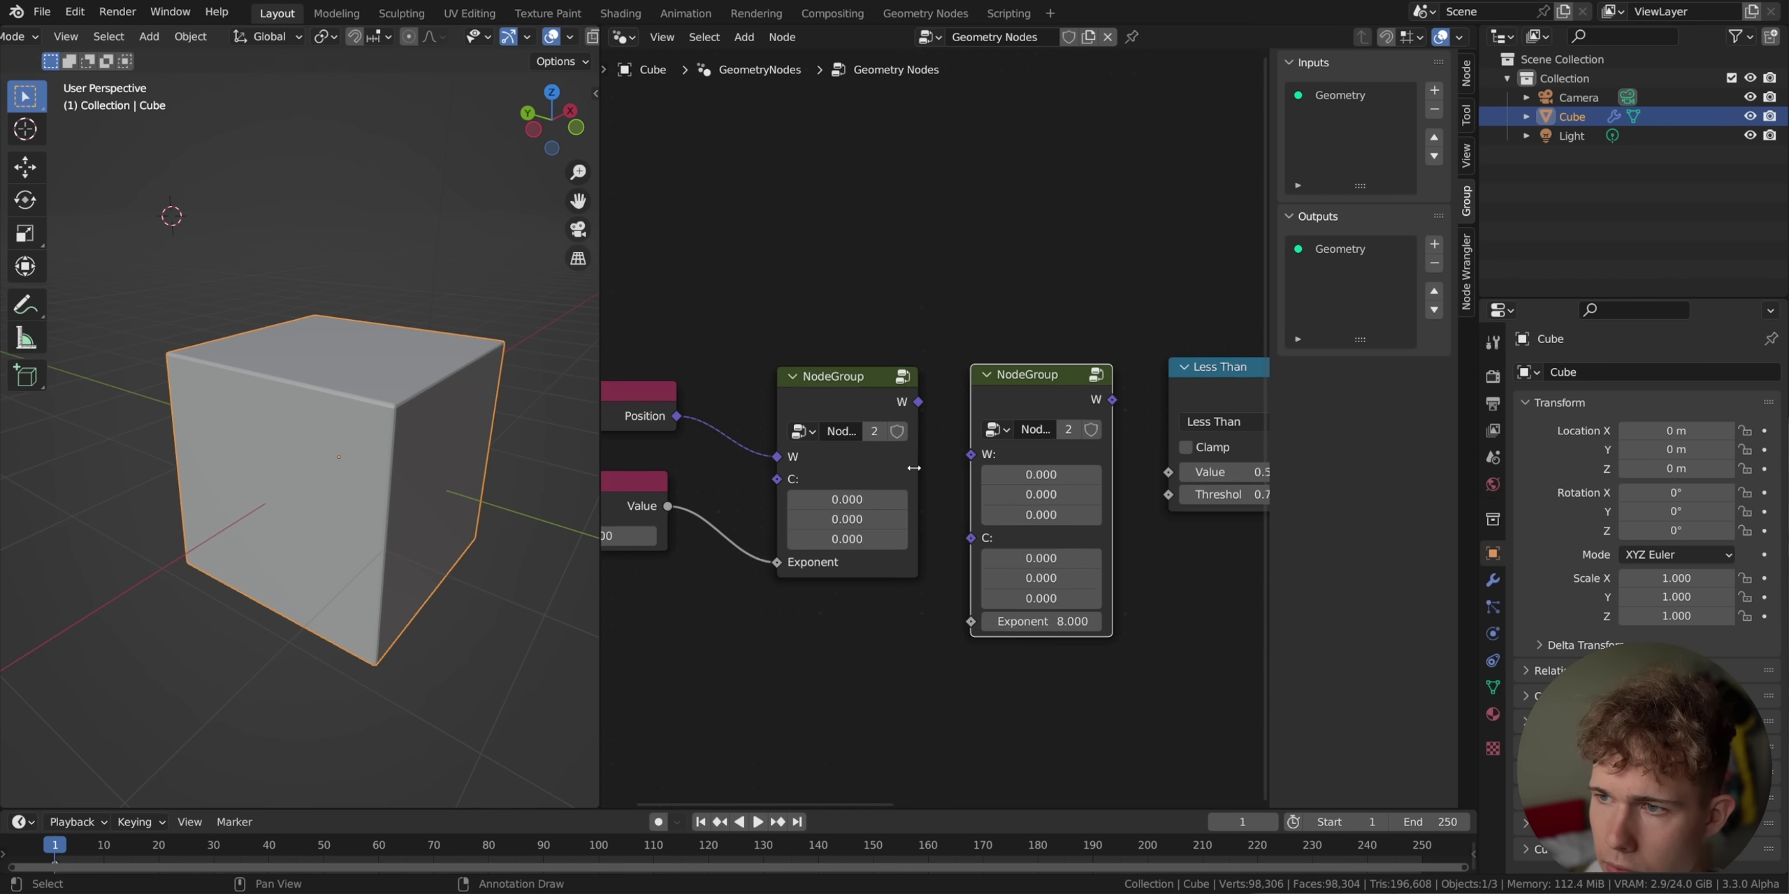
drag(912, 392, 983, 465)
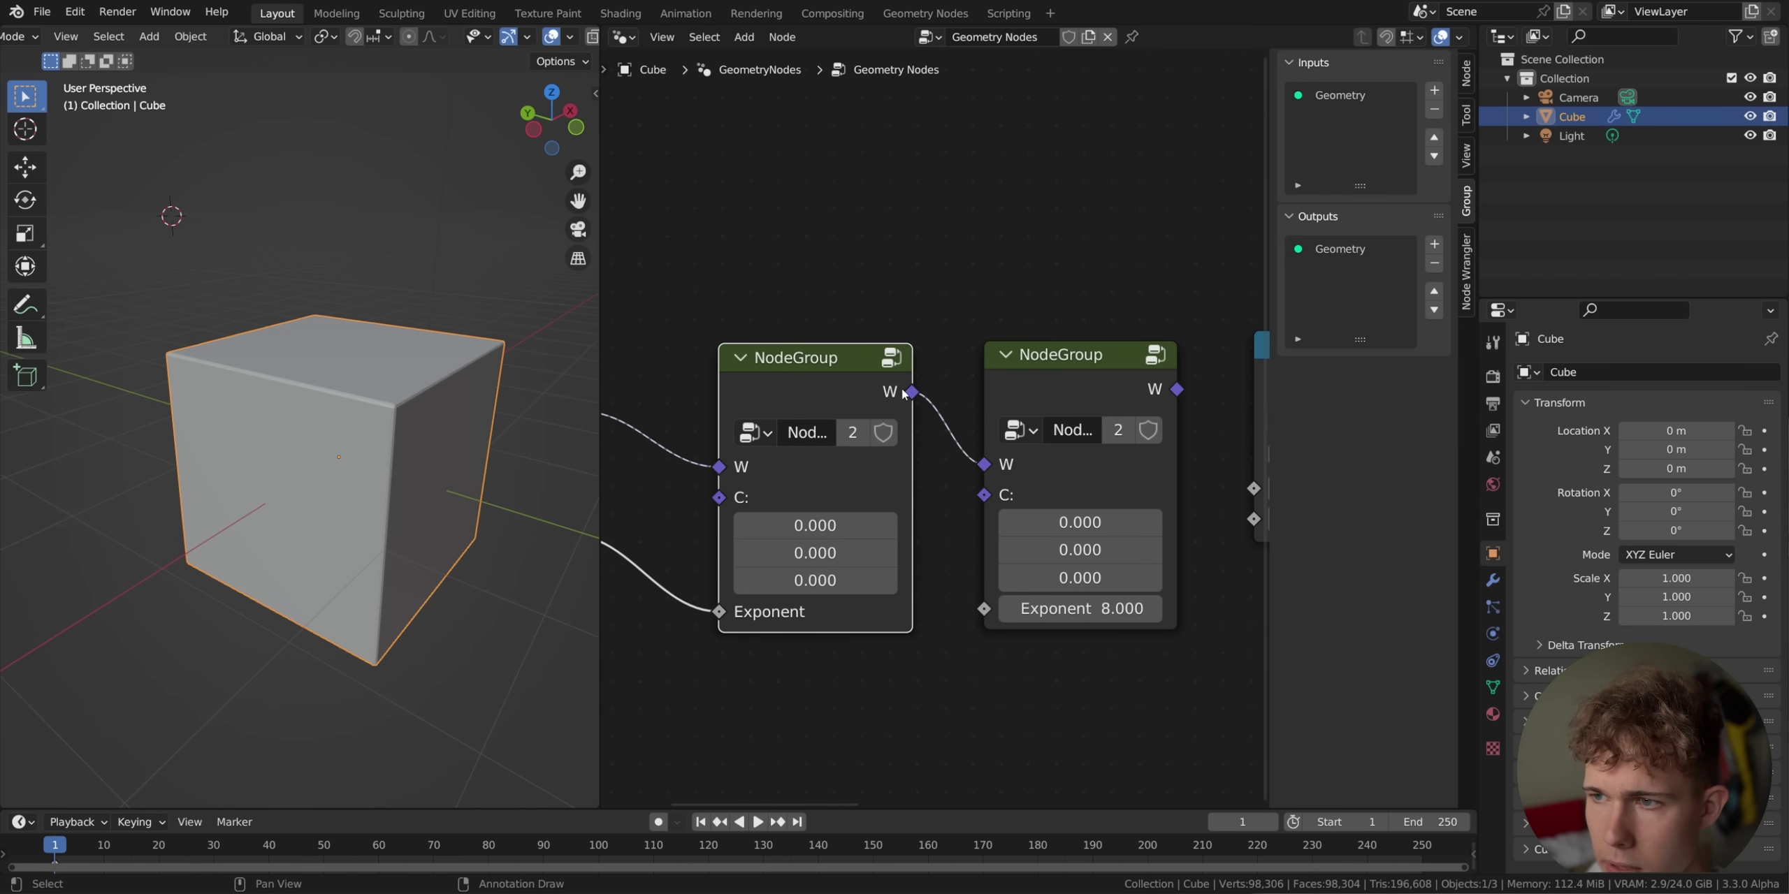
Pass C through the node group as a new output and link it to the second group's C input.
click(891, 358)
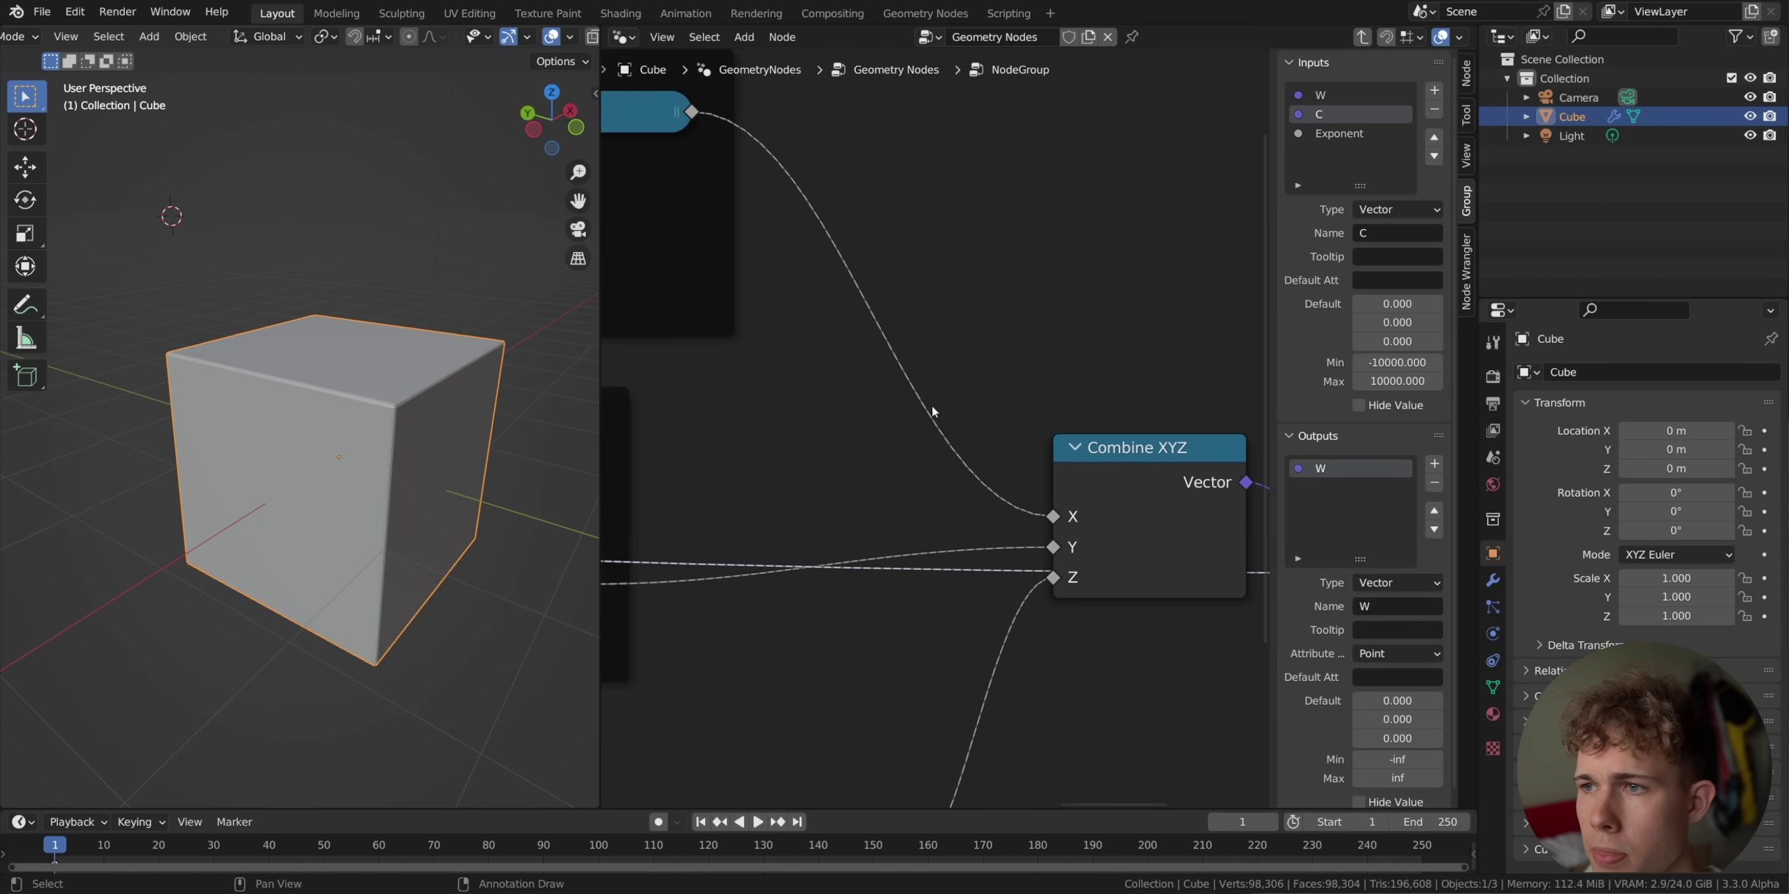
scroll(930, 403, down, 2)
scroll(1132, 536, down, 6)
middle_drag(779, 466, 1058, 462)
drag(803, 453, 1094, 479)
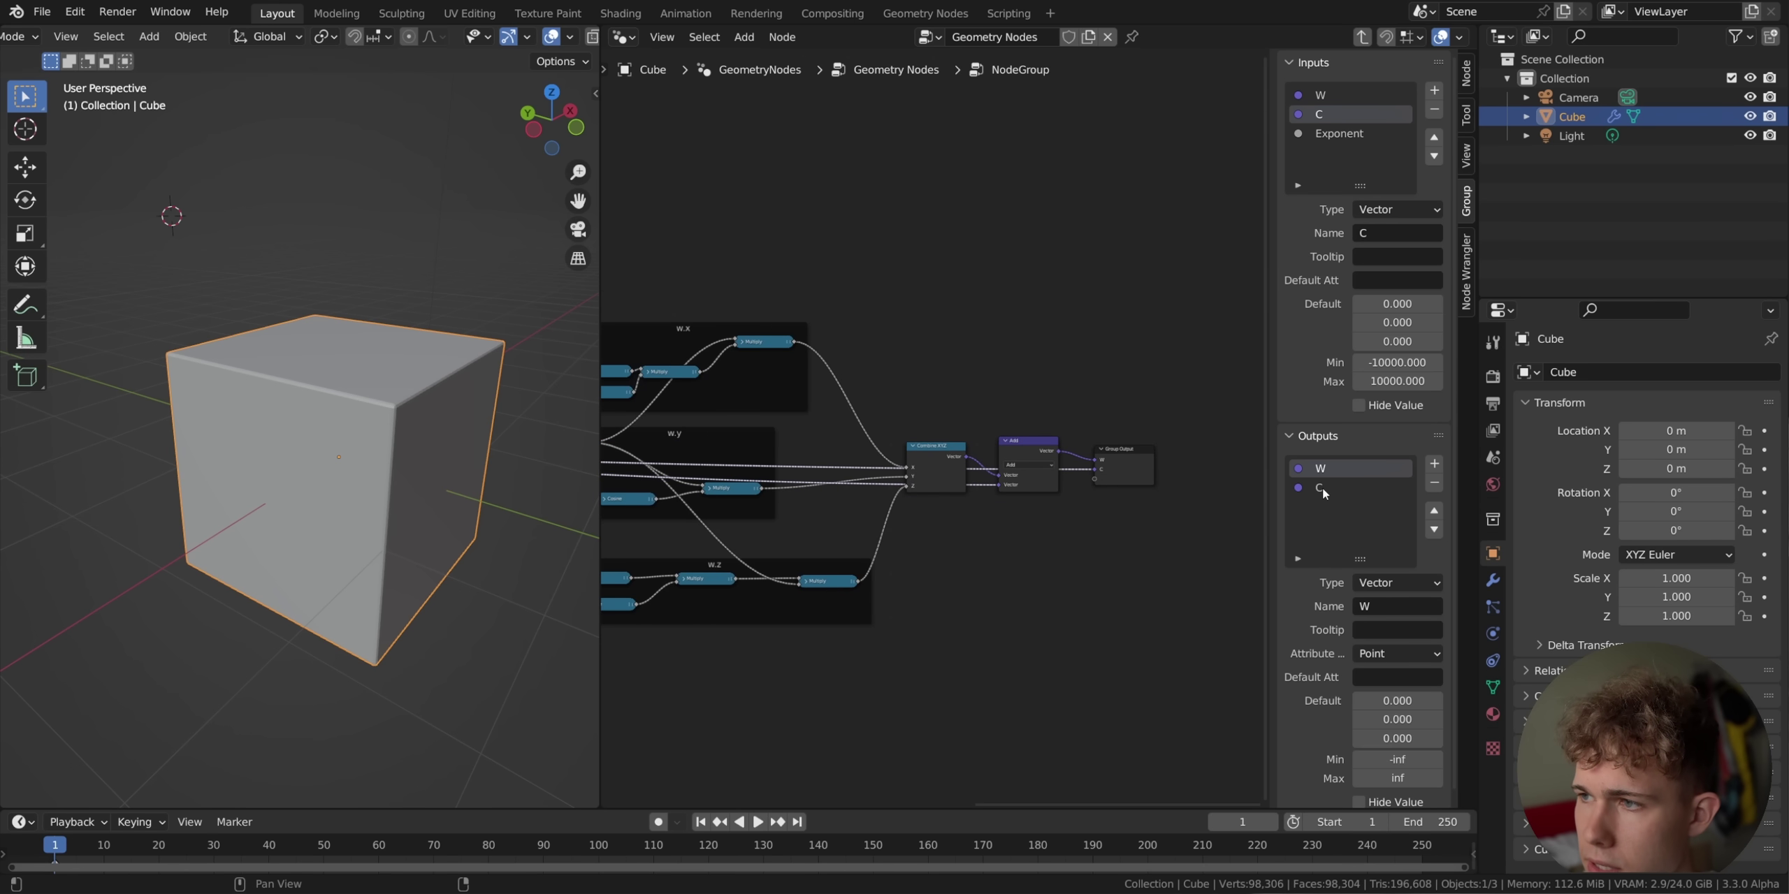
click(1362, 37)
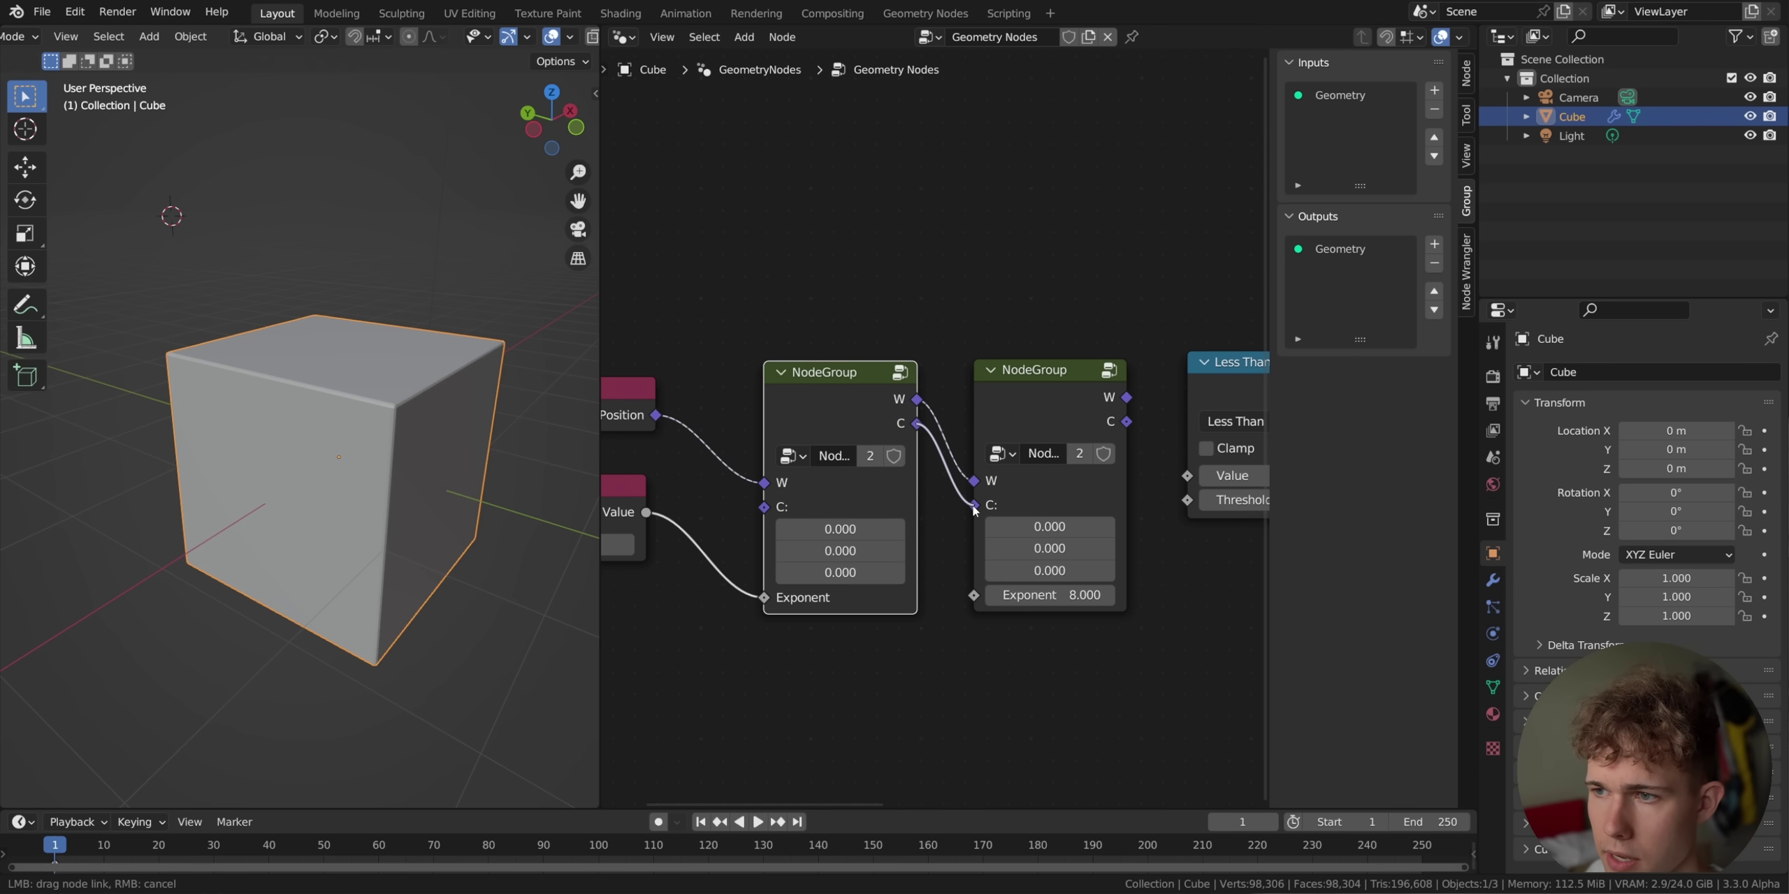
drag(975, 509, 974, 506)
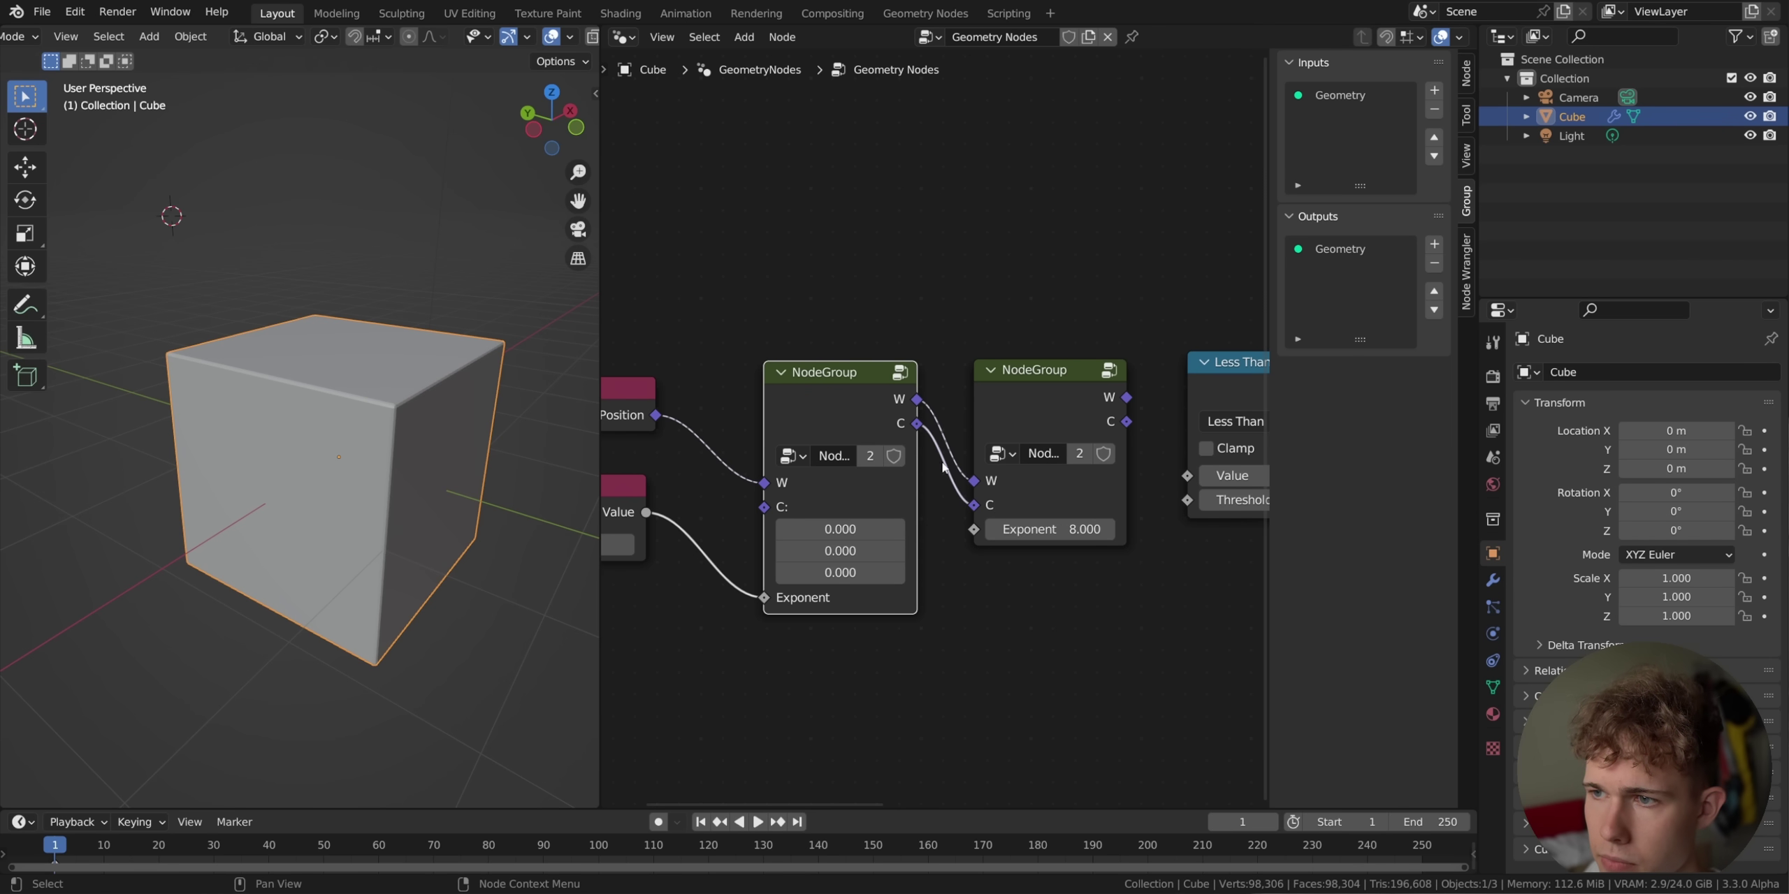
Pass the exponent through the node group as a third output named Exponent, and return to the main node tree.
key(Tab)
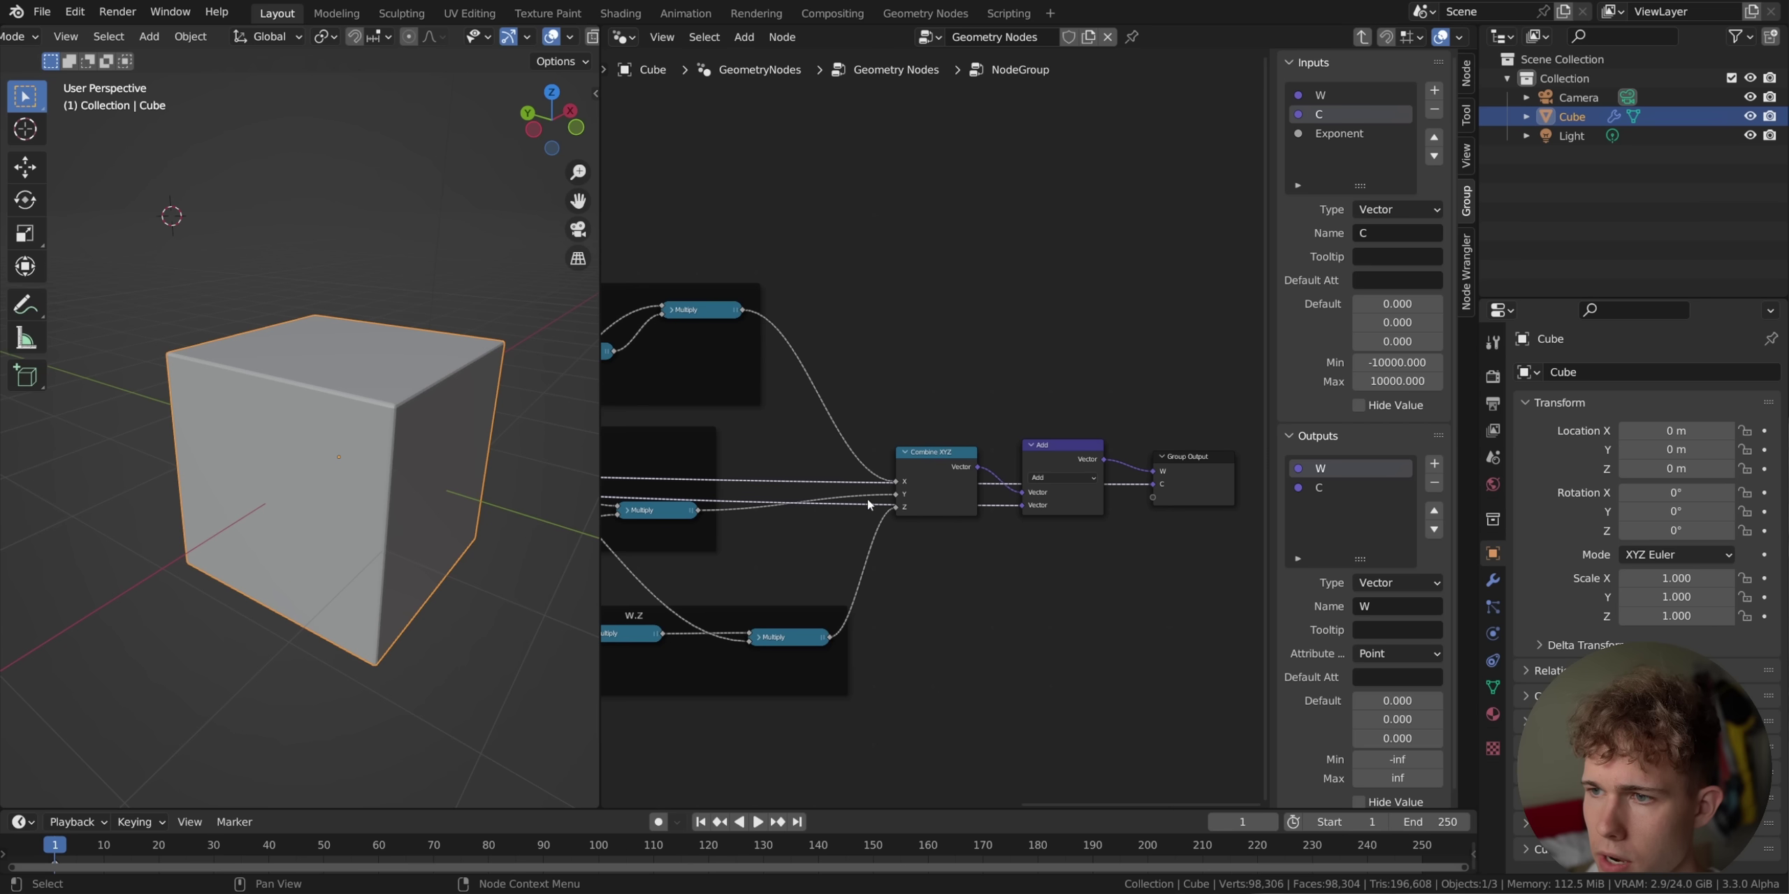
middle_drag(874, 376, 903, 393)
scroll(903, 393, down, 5)
drag(820, 364, 1095, 539)
double_click(1329, 506)
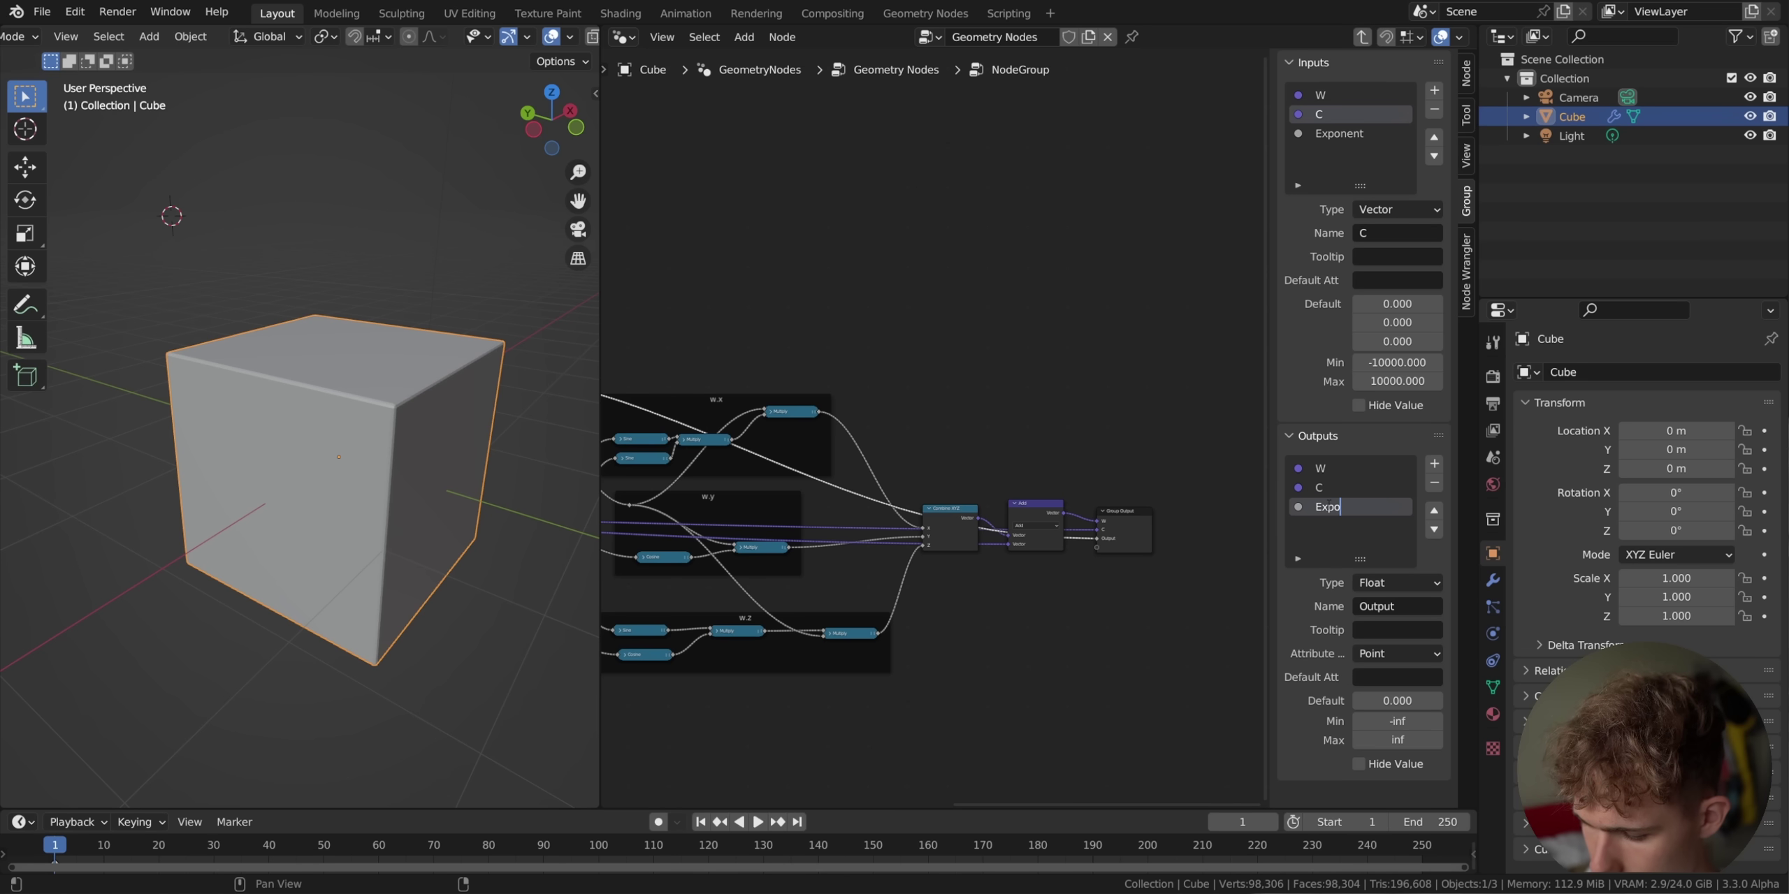
key(n)
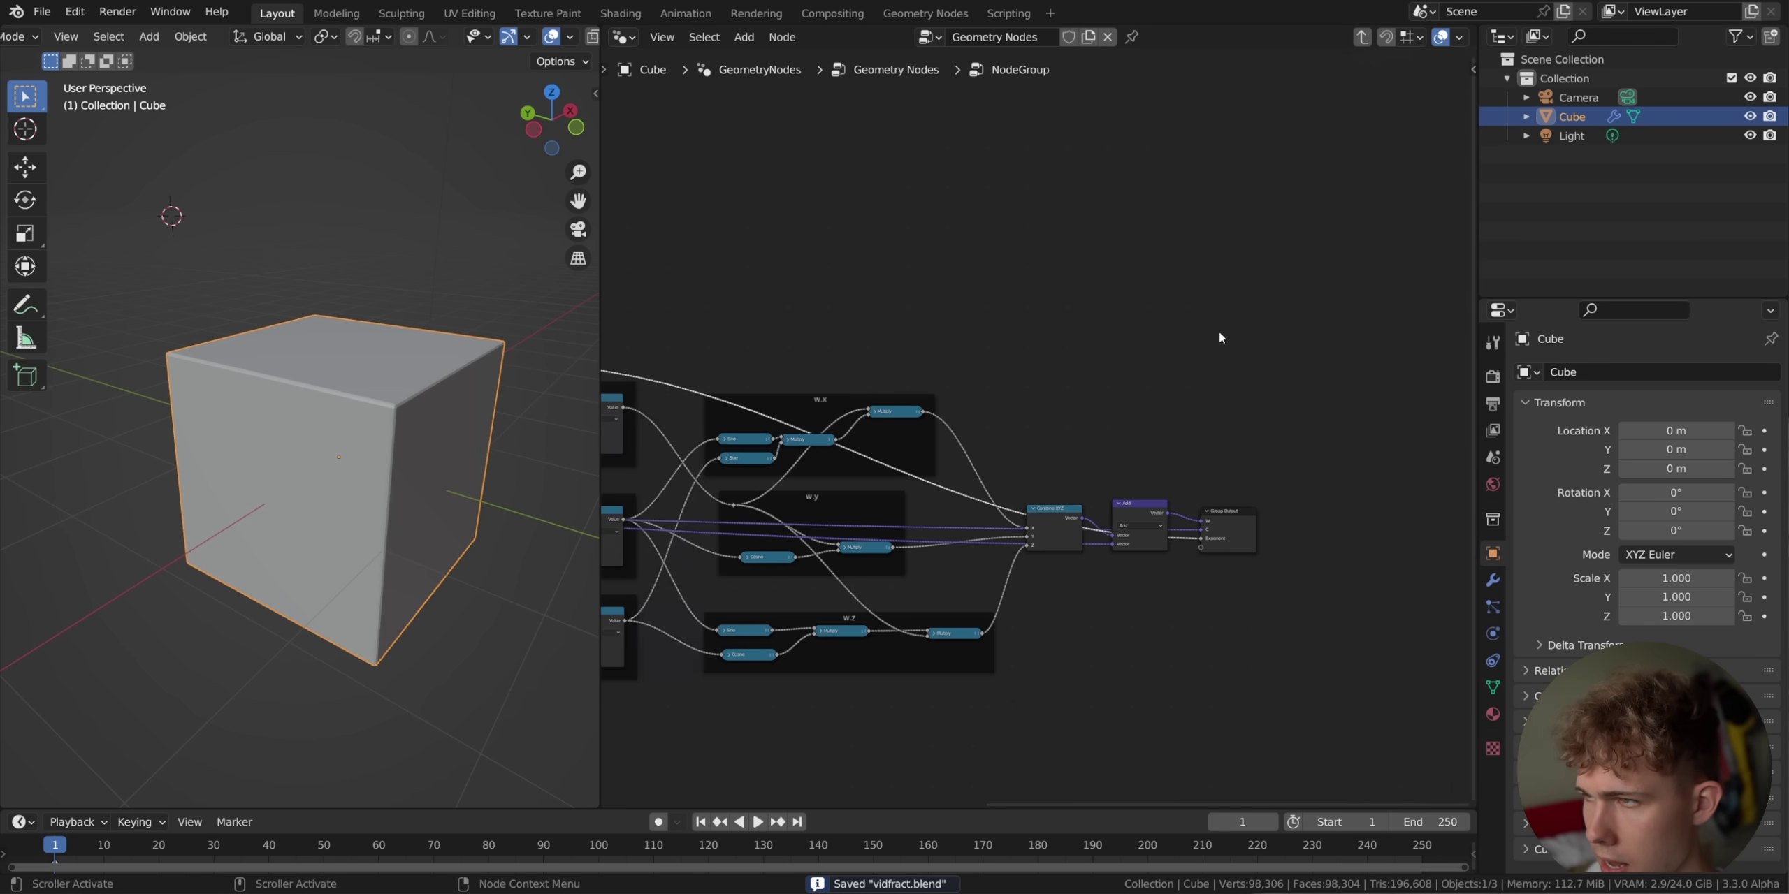
click(1362, 36)
Link the first node group's Exponent output to the second group's Exponent input.
scroll(1122, 495, up, 5)
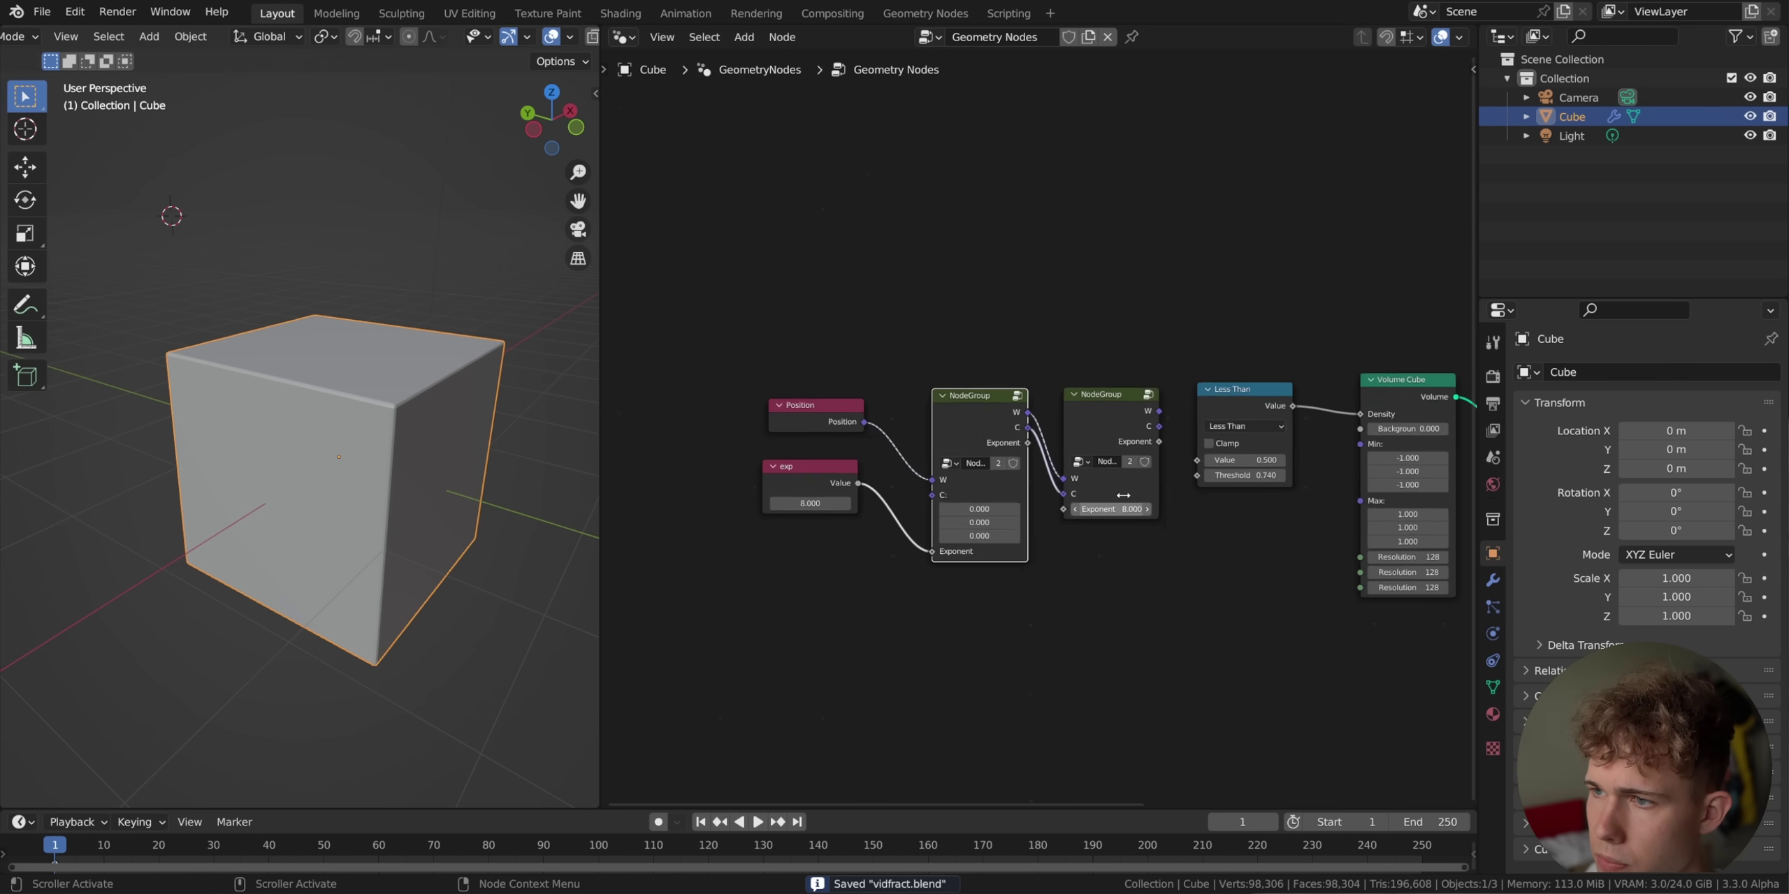
click(1062, 498)
drag(1021, 451, 1079, 554)
Spread out the input nodes and link Position to the first node group's C input as well.
drag(911, 414, 868, 405)
middle_drag(715, 409, 829, 411)
drag(830, 411, 727, 417)
drag(796, 505, 721, 566)
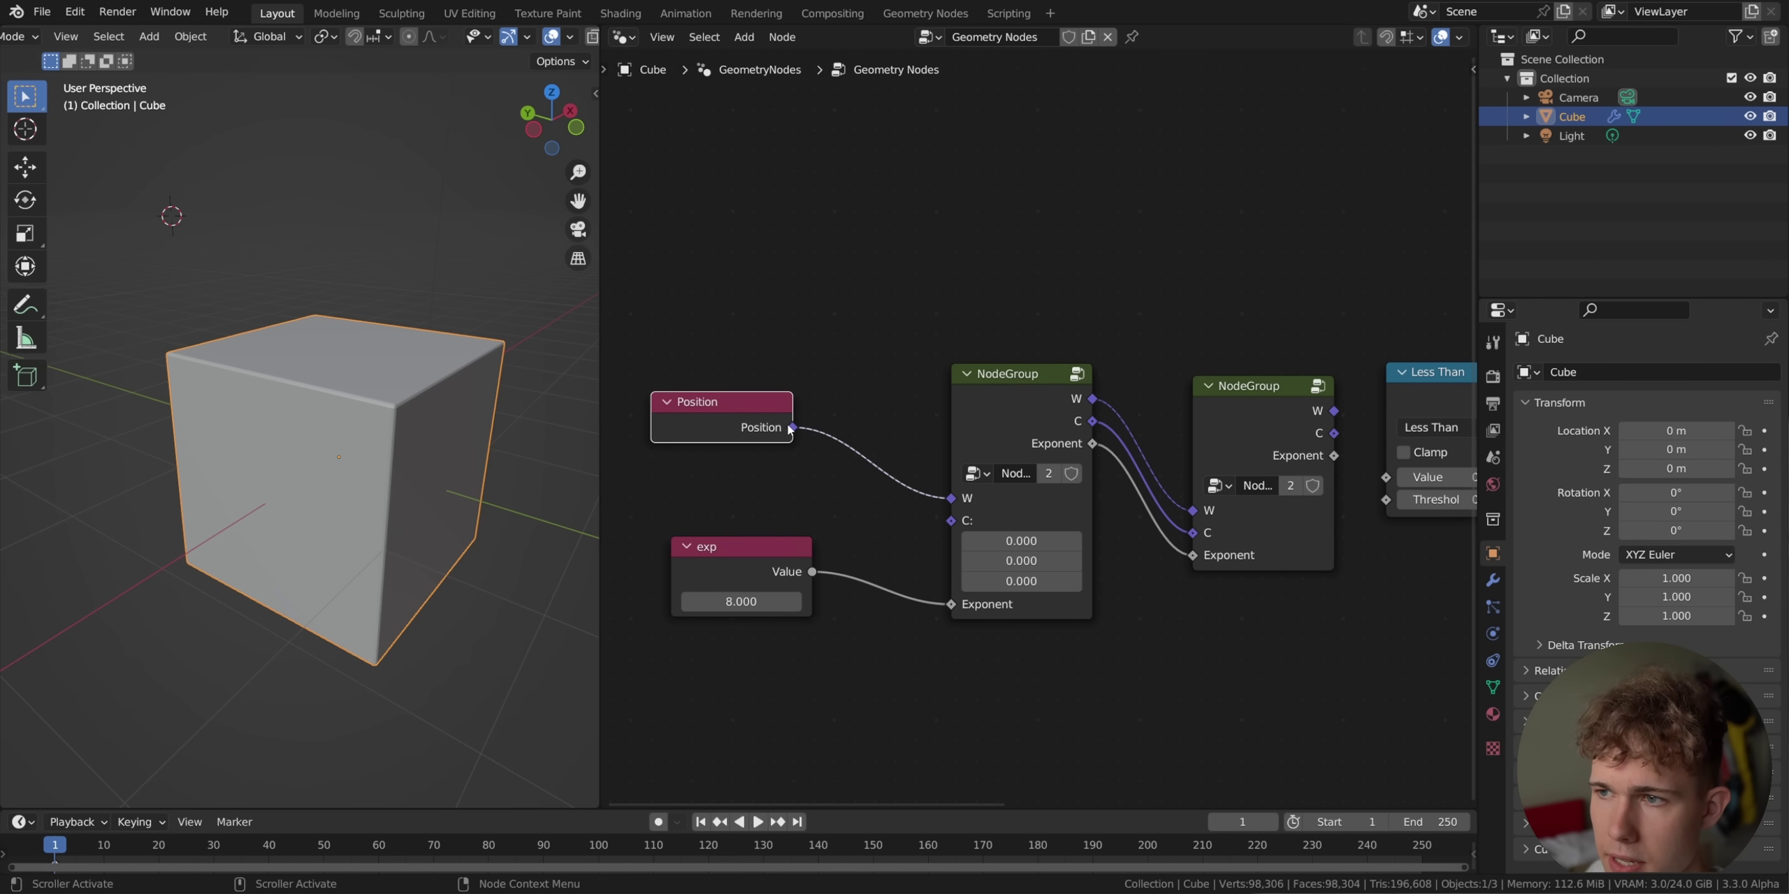
drag(953, 520, 954, 522)
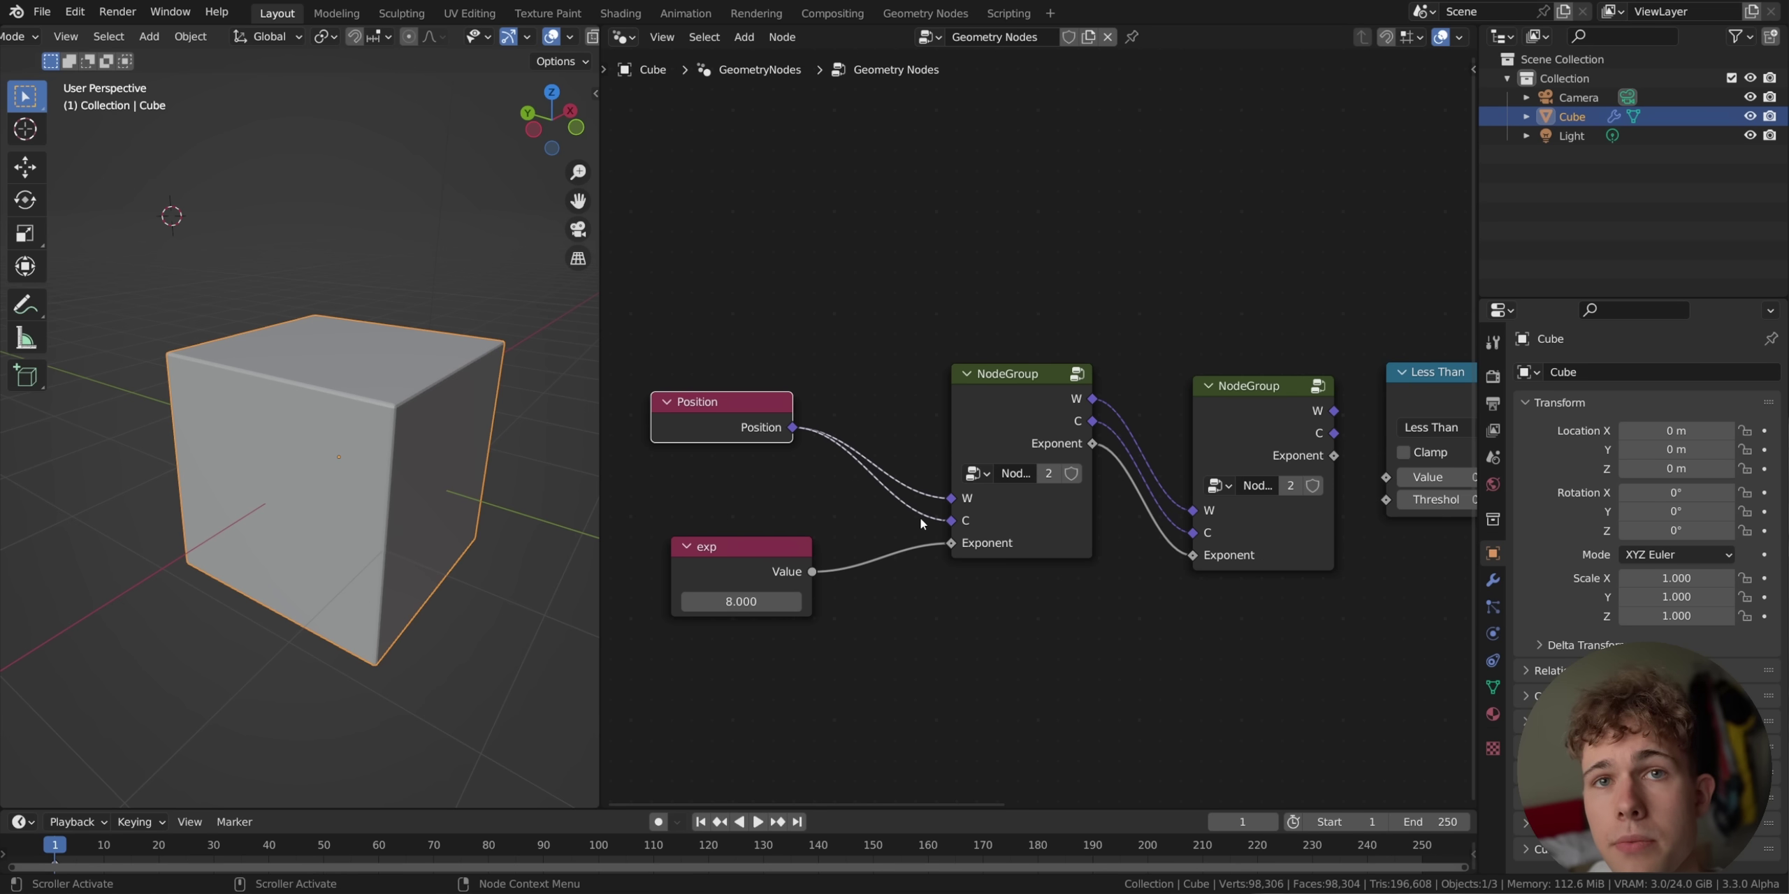
middle_drag(1165, 497, 1062, 524)
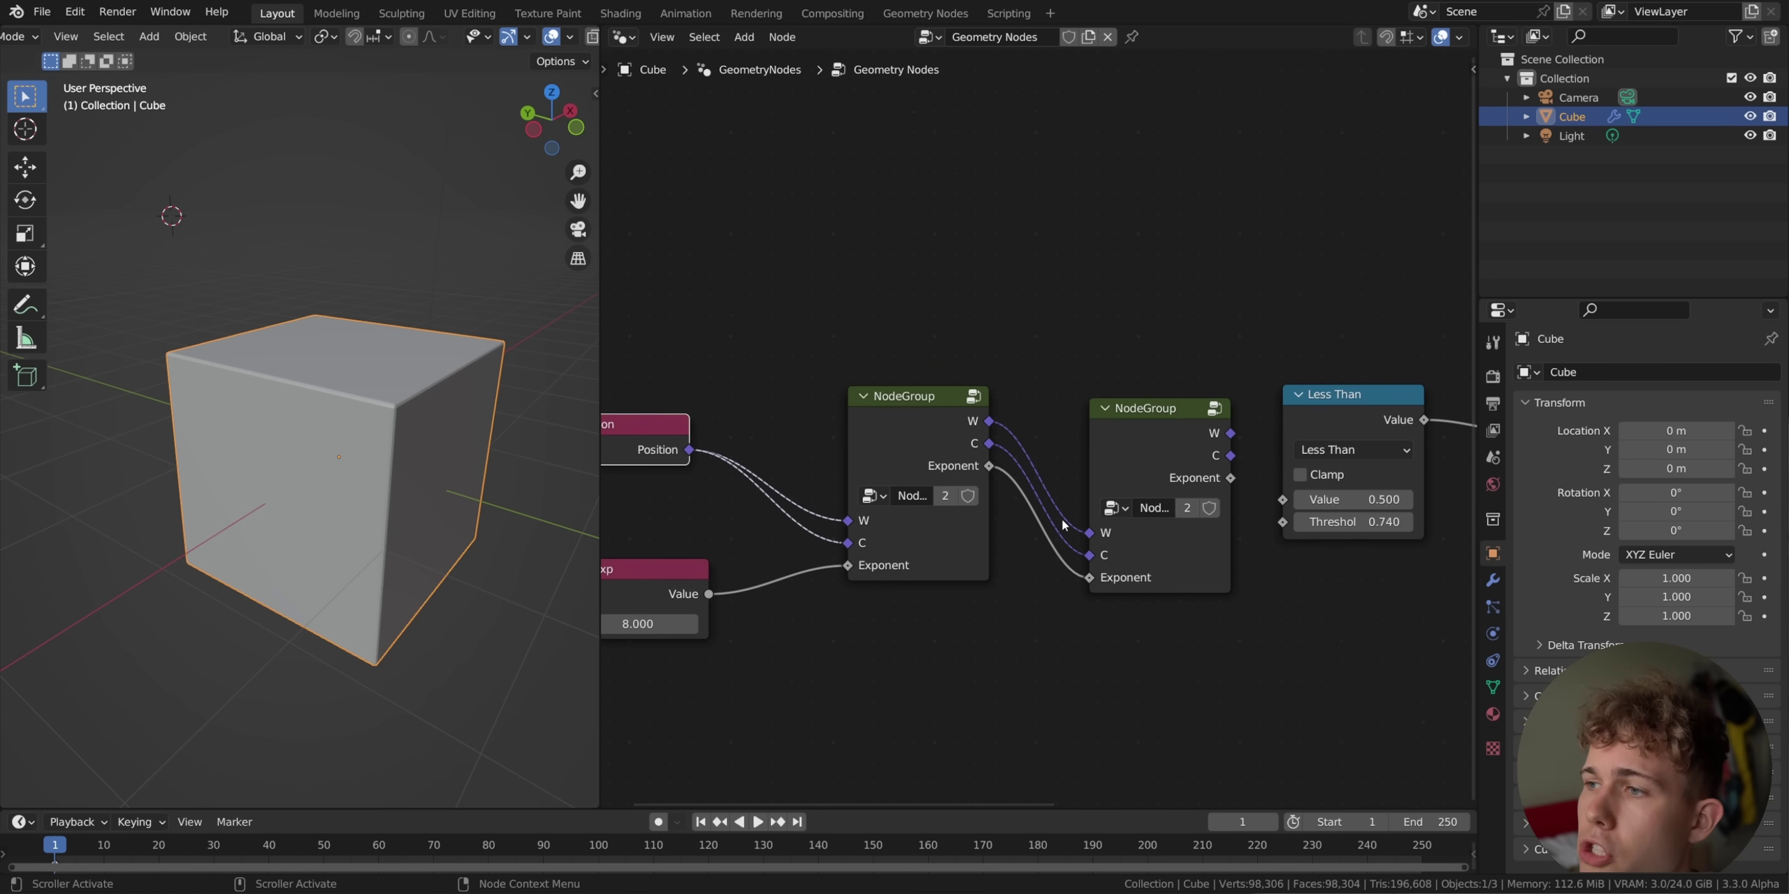
middle_drag(1322, 487, 984, 423)
middle_drag(725, 458, 1029, 483)
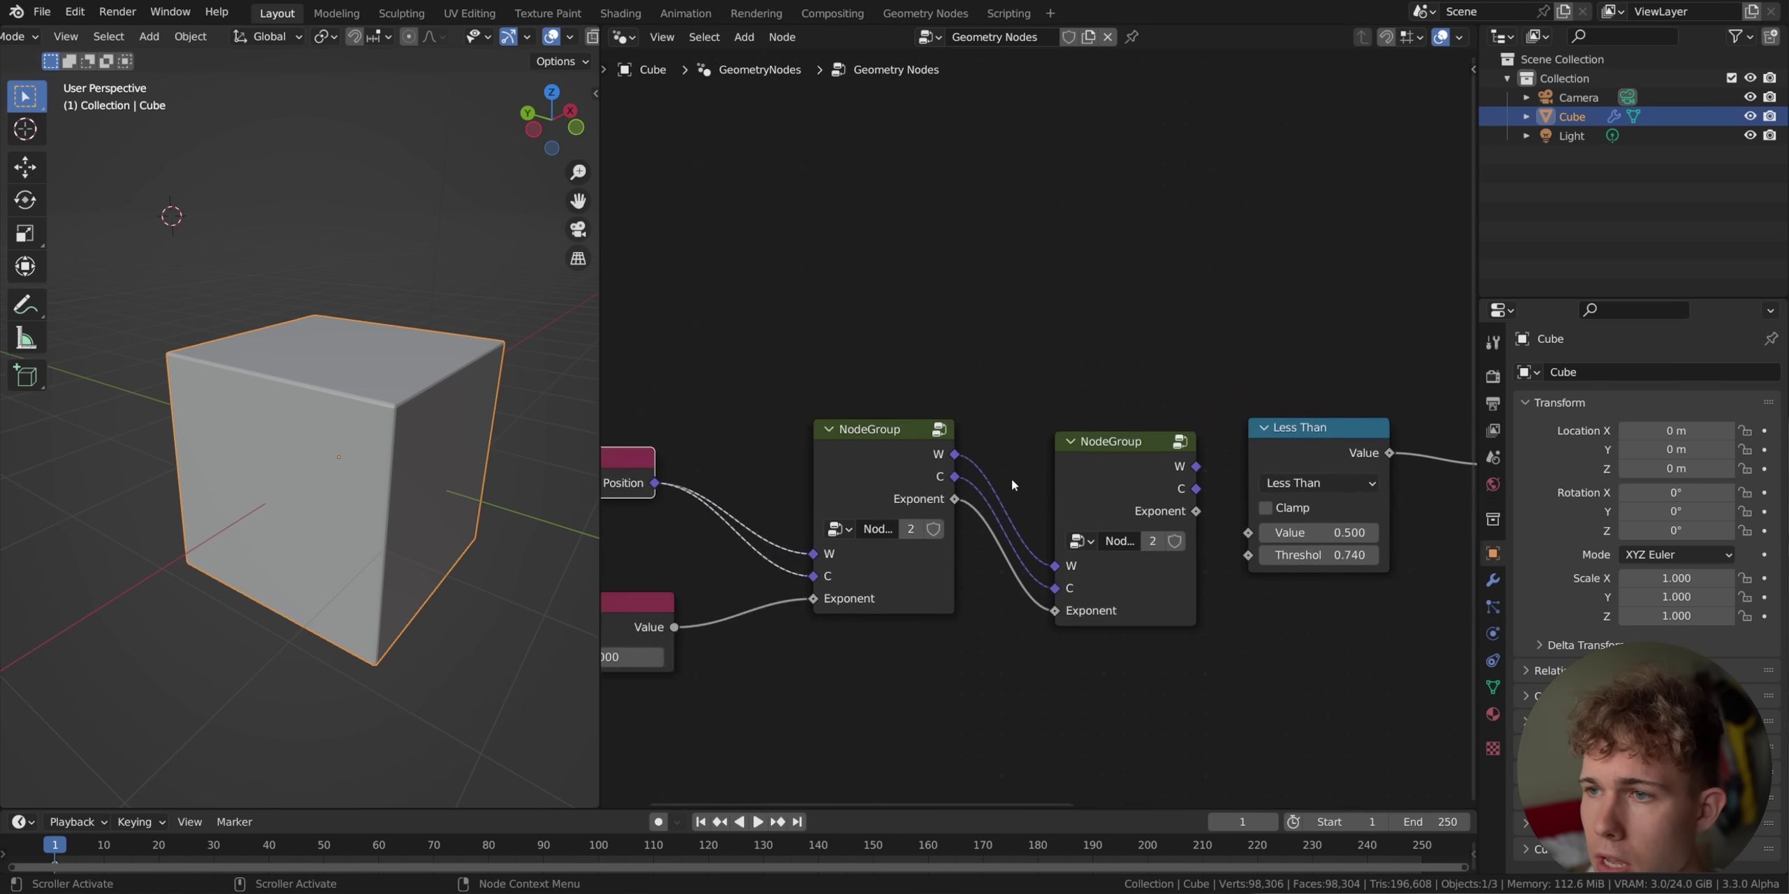
Move the node group chain away from Less Than and delete the second node group.
scroll(1035, 461, down, 7)
drag(697, 376, 1058, 608)
drag(1091, 465, 933, 487)
scroll(873, 433, up, 5)
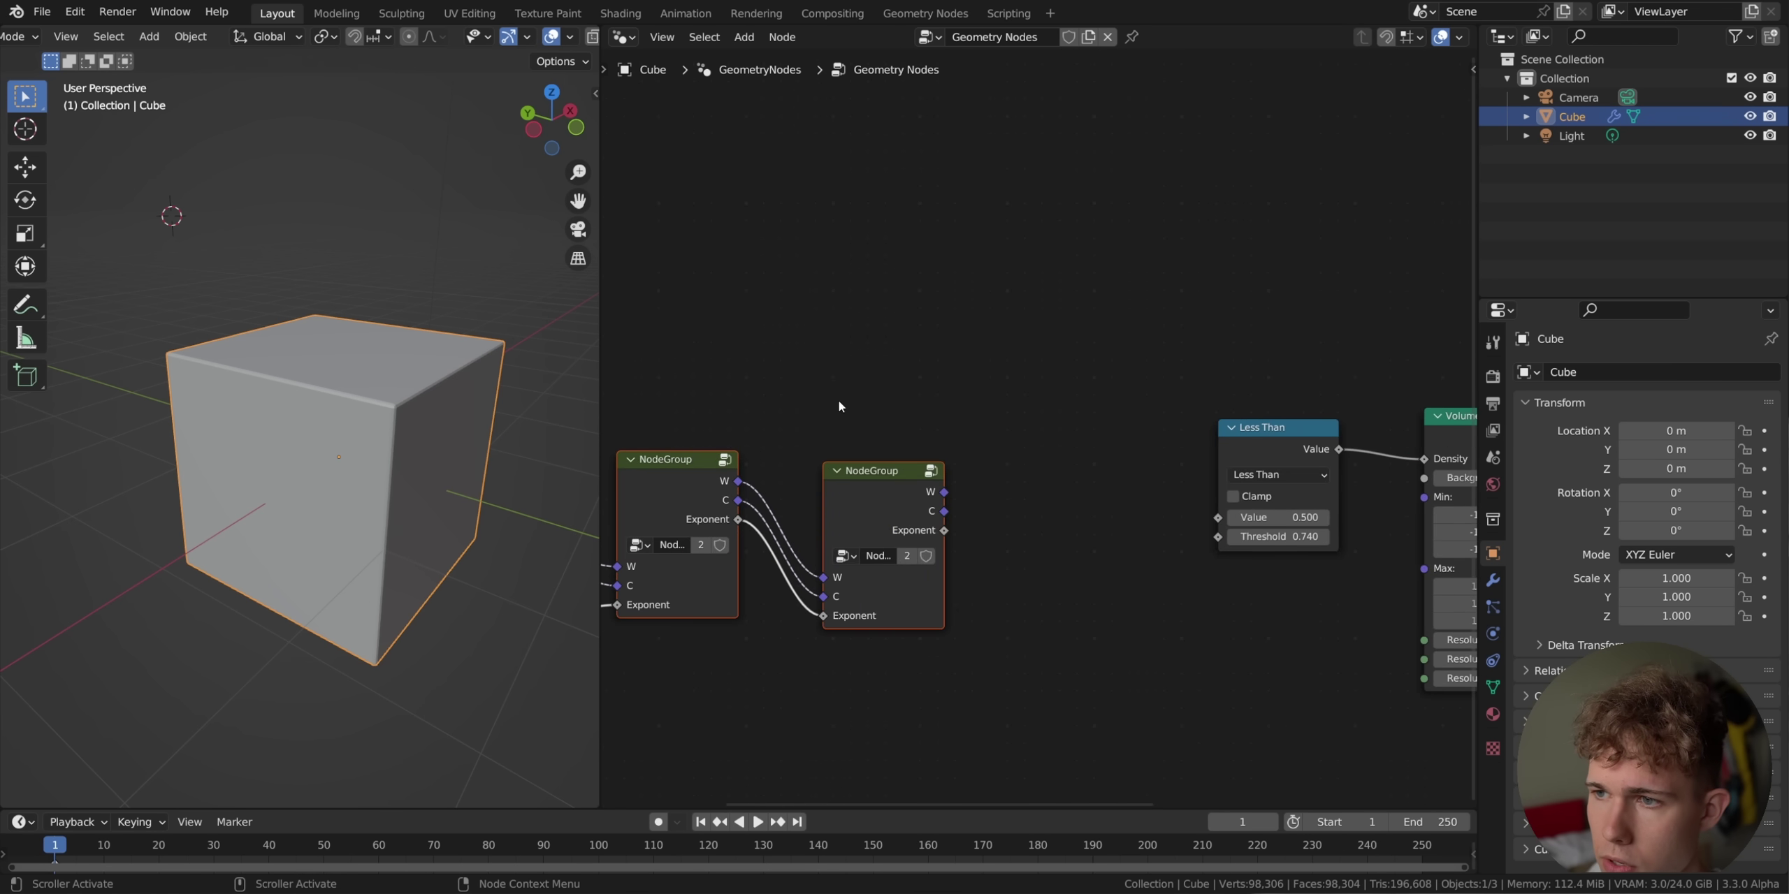
middle_drag(842, 403, 930, 375)
scroll(964, 398, up, 2)
drag(1017, 449, 1021, 421)
key(ctrl+x)
Move the Position, exp and remaining NodeGroup nodes back closer to the Less Than node.
middle_drag(841, 471, 1055, 443)
scroll(1055, 443, down, 3)
drag(654, 374, 926, 558)
drag(948, 467, 1055, 474)
middle_drag(1181, 462, 1003, 494)
scroll(1006, 494, up, 4)
Add a Vector Math node between the node group and Less Than, and set its operation to Length.
key(shift+a)
text(sv)
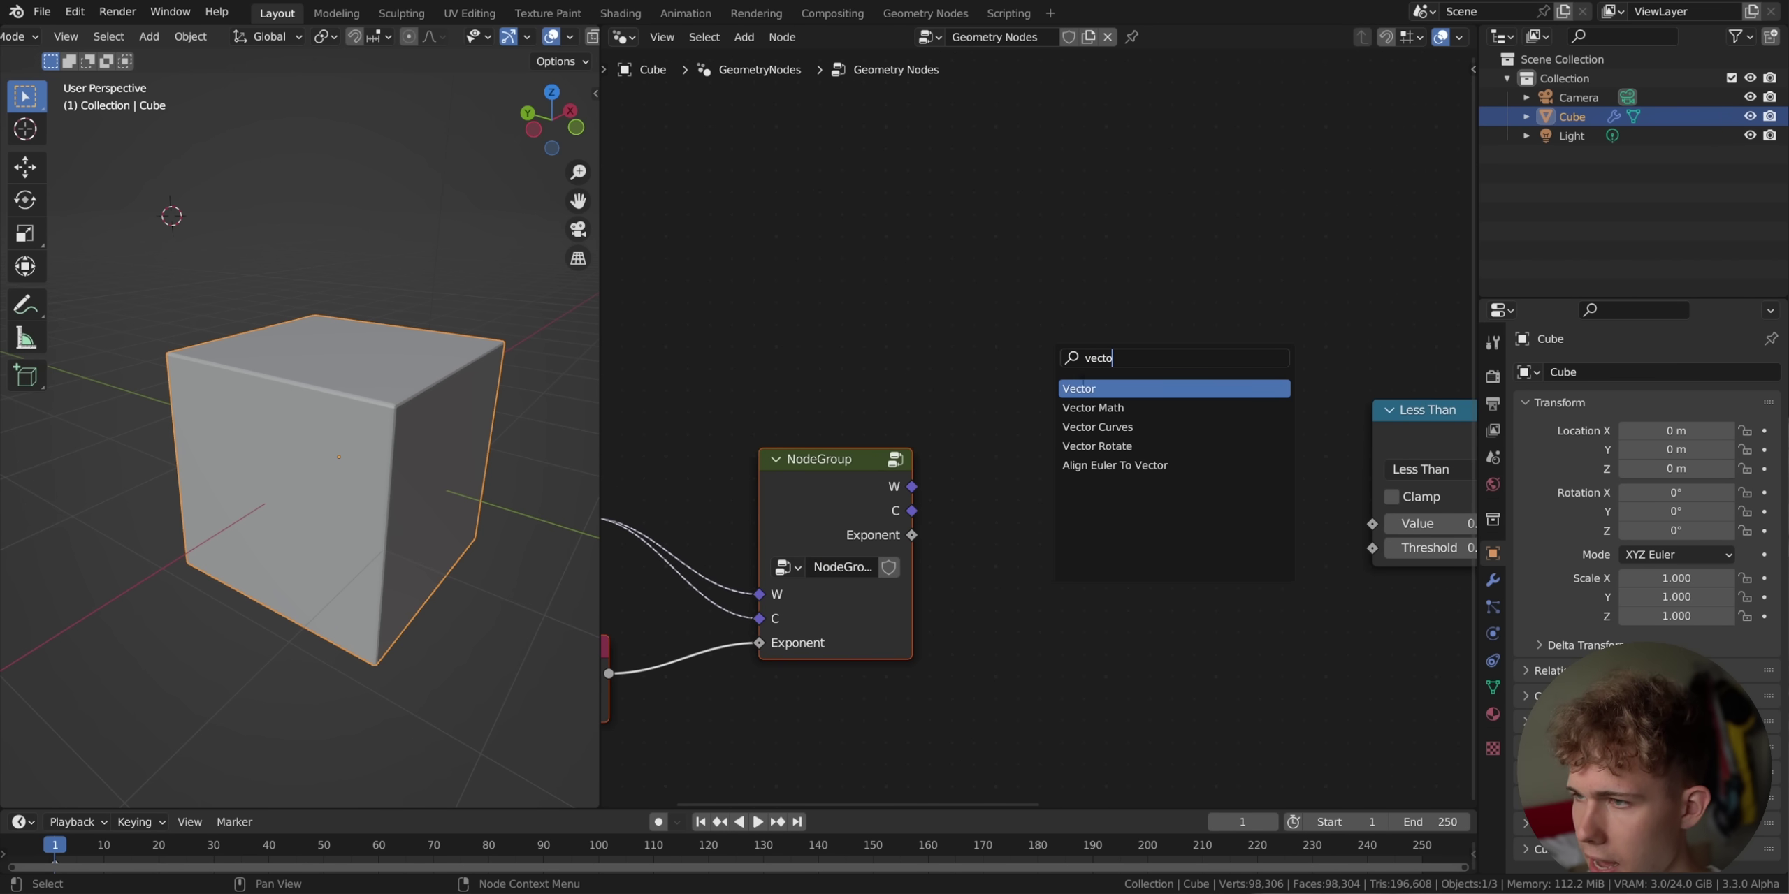
text(ecto)
key(Down)
key(Return)
click(1119, 476)
click(1139, 492)
key(Escape)
click(1139, 492)
click(1132, 162)
Link the group's W output through Length into the Value input of Less Than, and save the file.
click(908, 487)
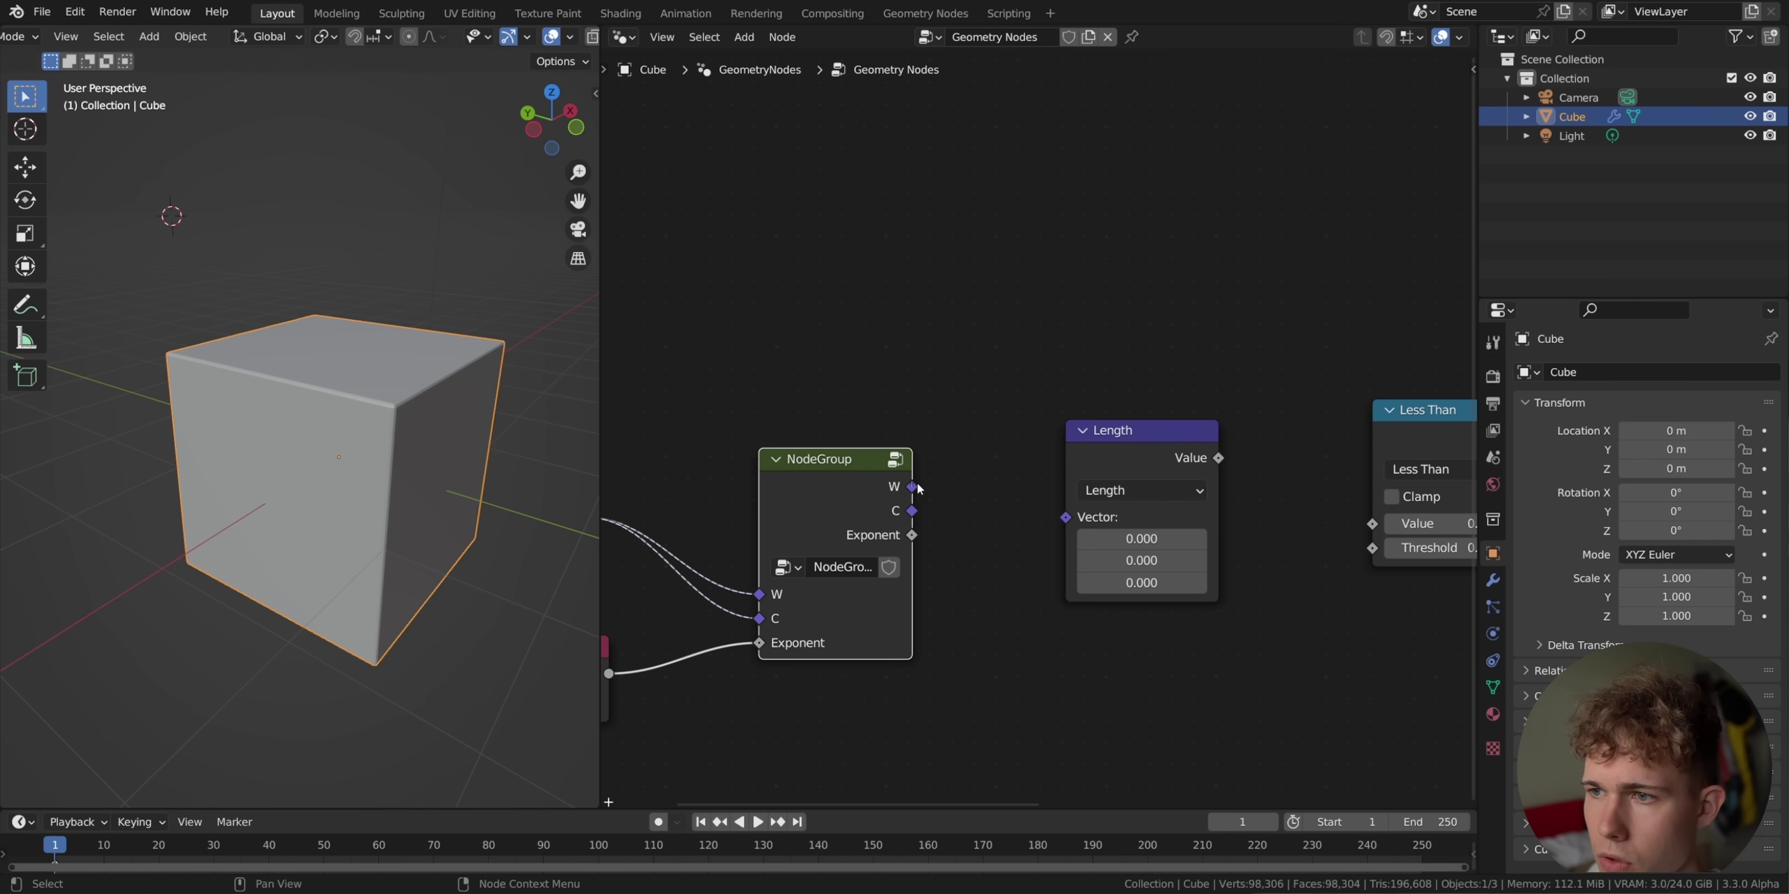
drag(1066, 518, 1068, 520)
middle_drag(1090, 536, 887, 576)
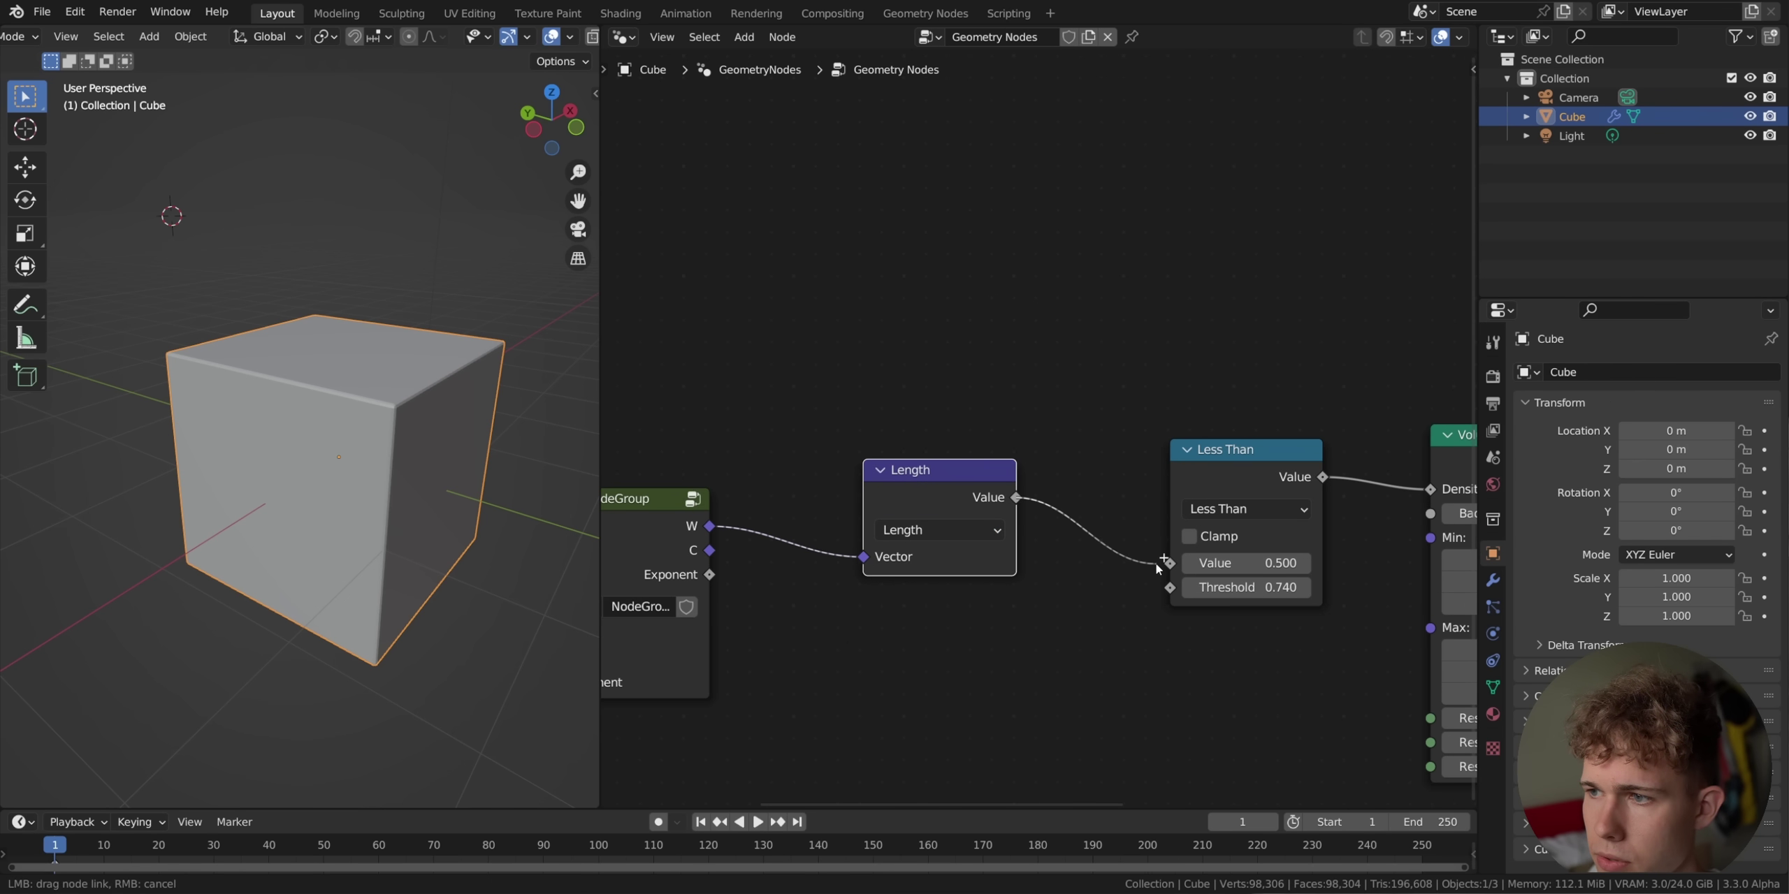
drag(1159, 563, 1178, 567)
middle_drag(439, 535, 65, 529)
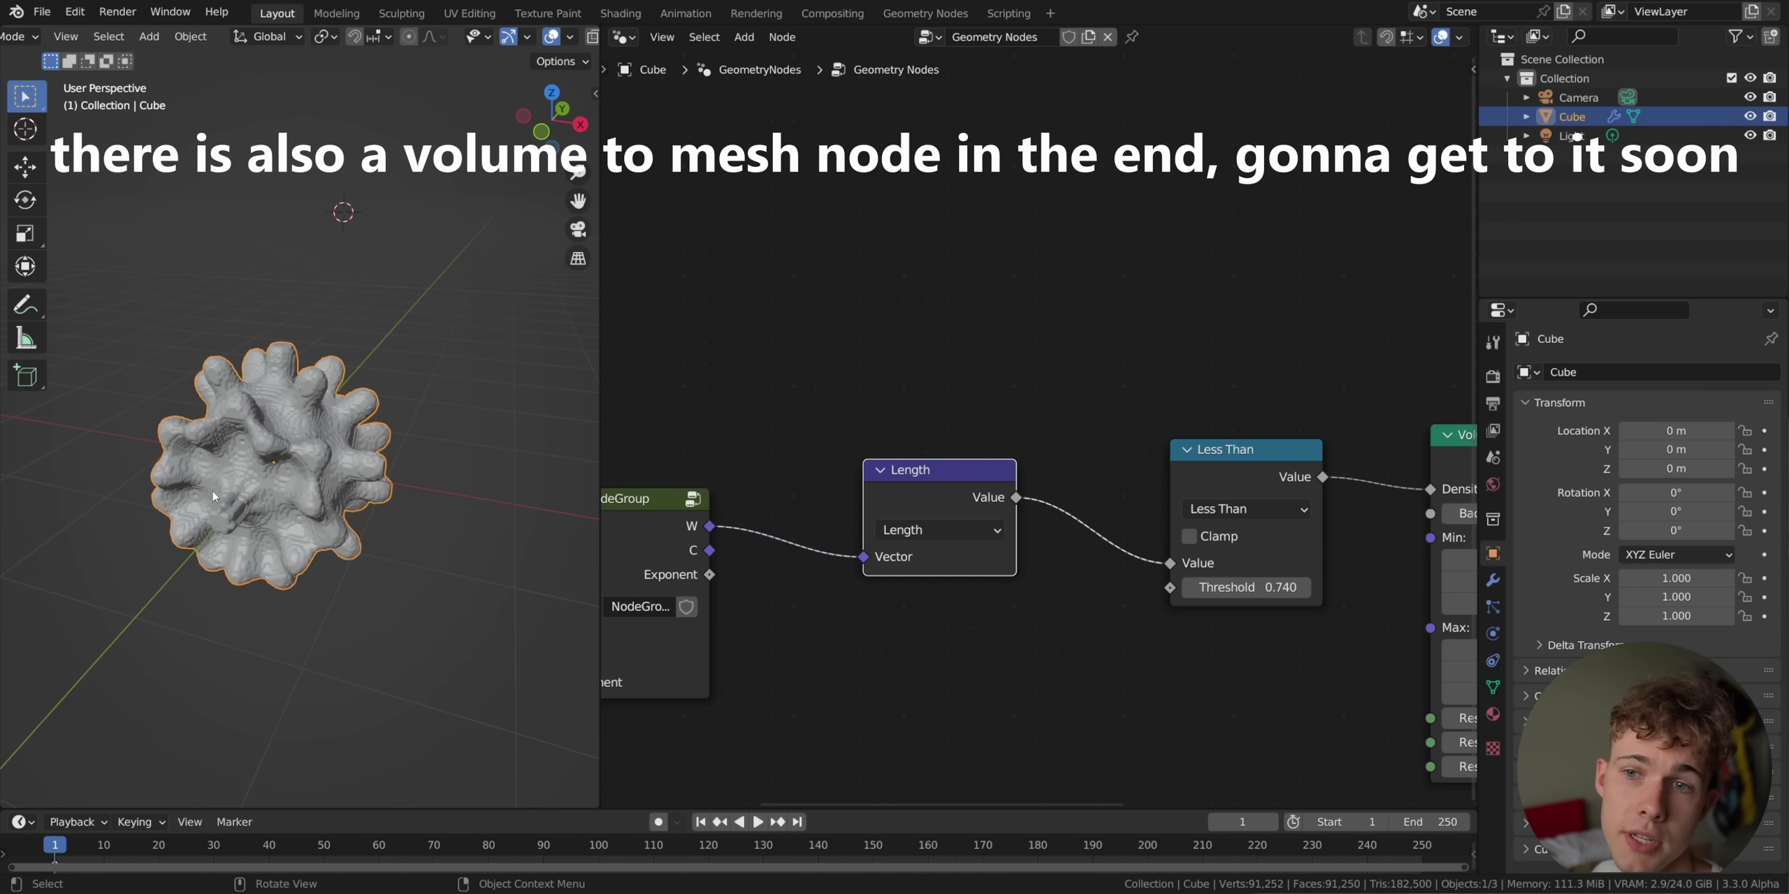
key(ctrl+s)
Cut the link between the node group and Length, and move the two nodes apart to make room.
scroll(1235, 595, down, 5)
scroll(1256, 565, up, 2)
scroll(1201, 566, up, 2)
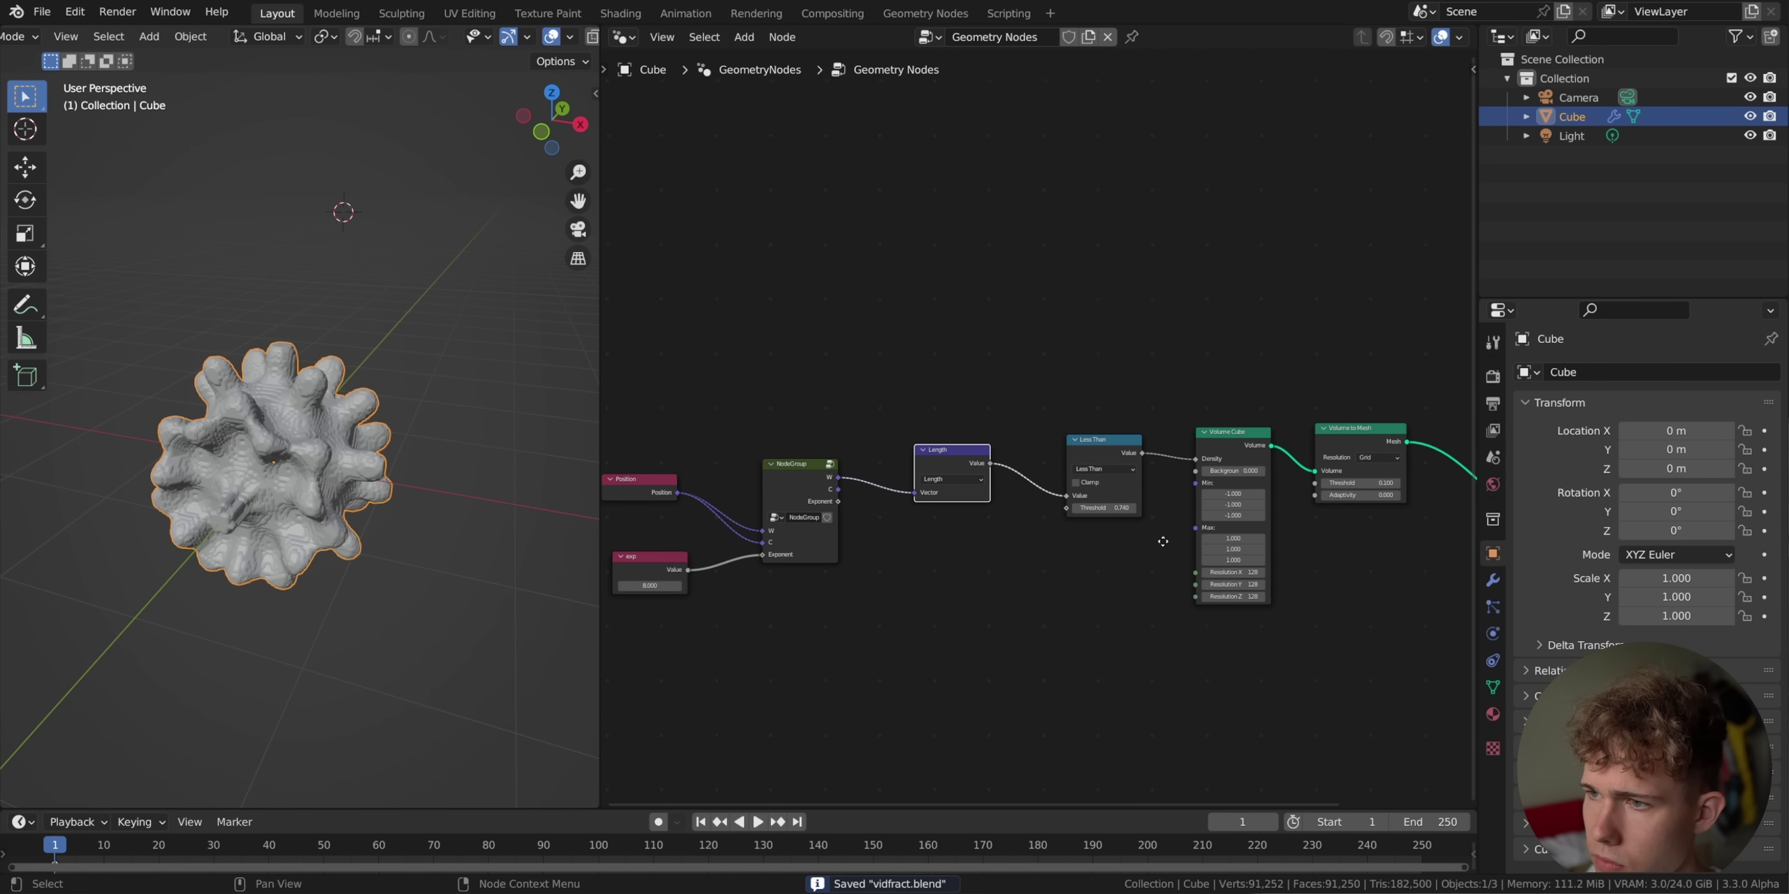
middle_drag(1162, 542, 1178, 539)
scroll(1177, 538, up, 5)
middle_drag(826, 600, 1067, 546)
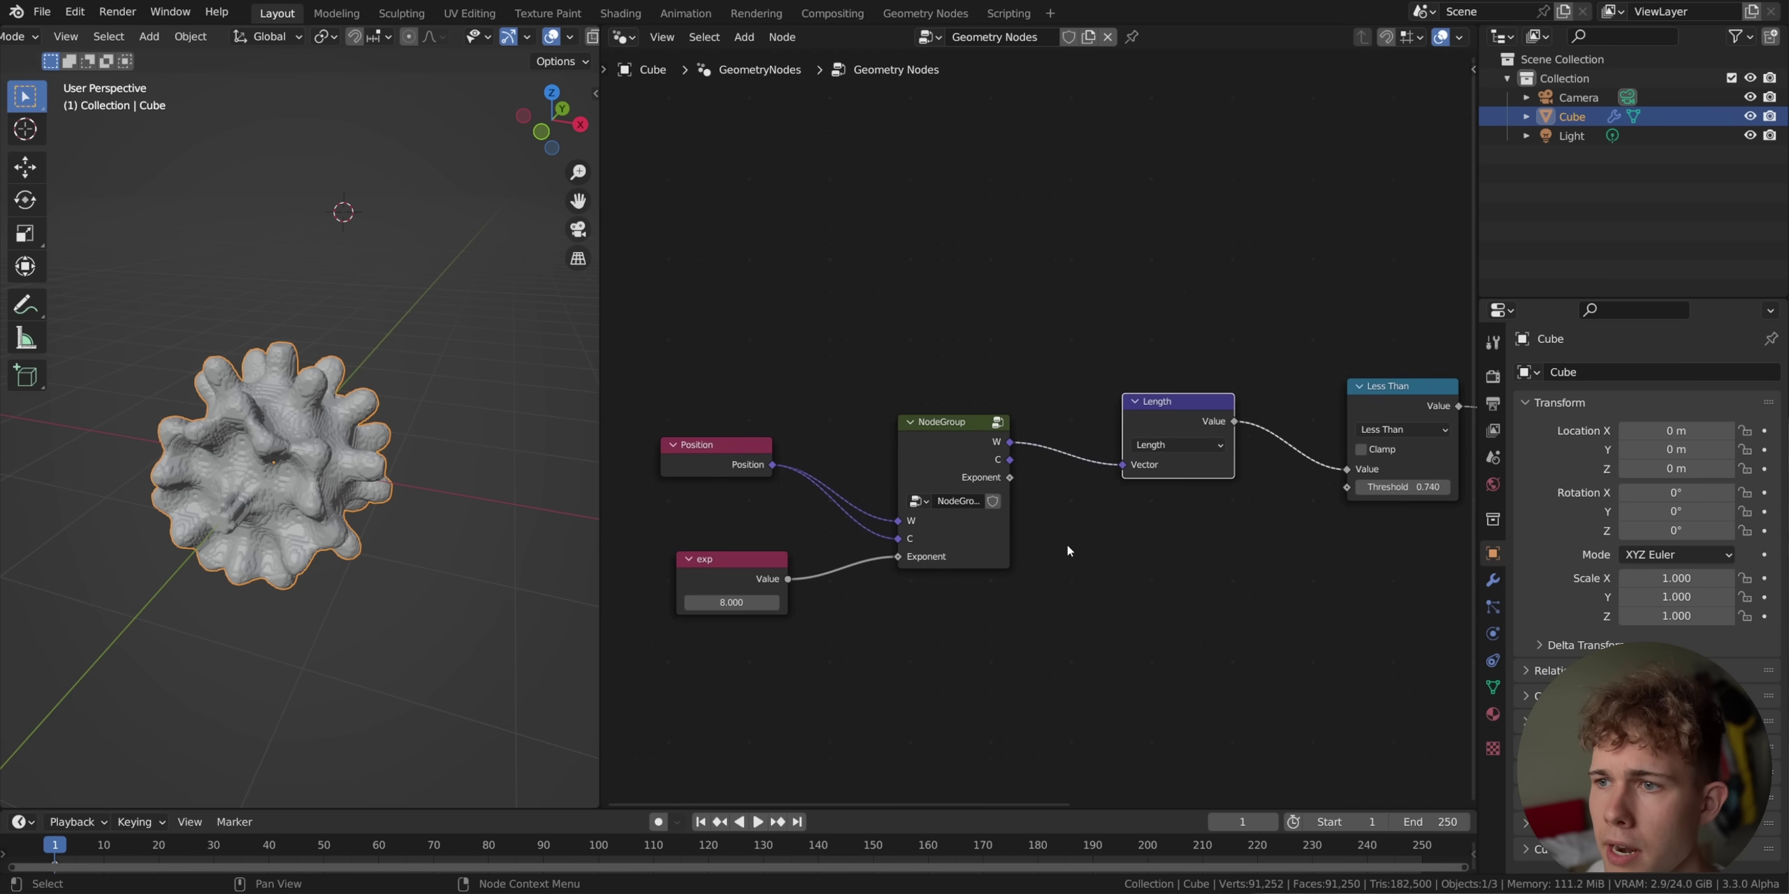
scroll(1067, 548, up, 3)
drag(926, 474, 879, 475)
drag(682, 594, 644, 583)
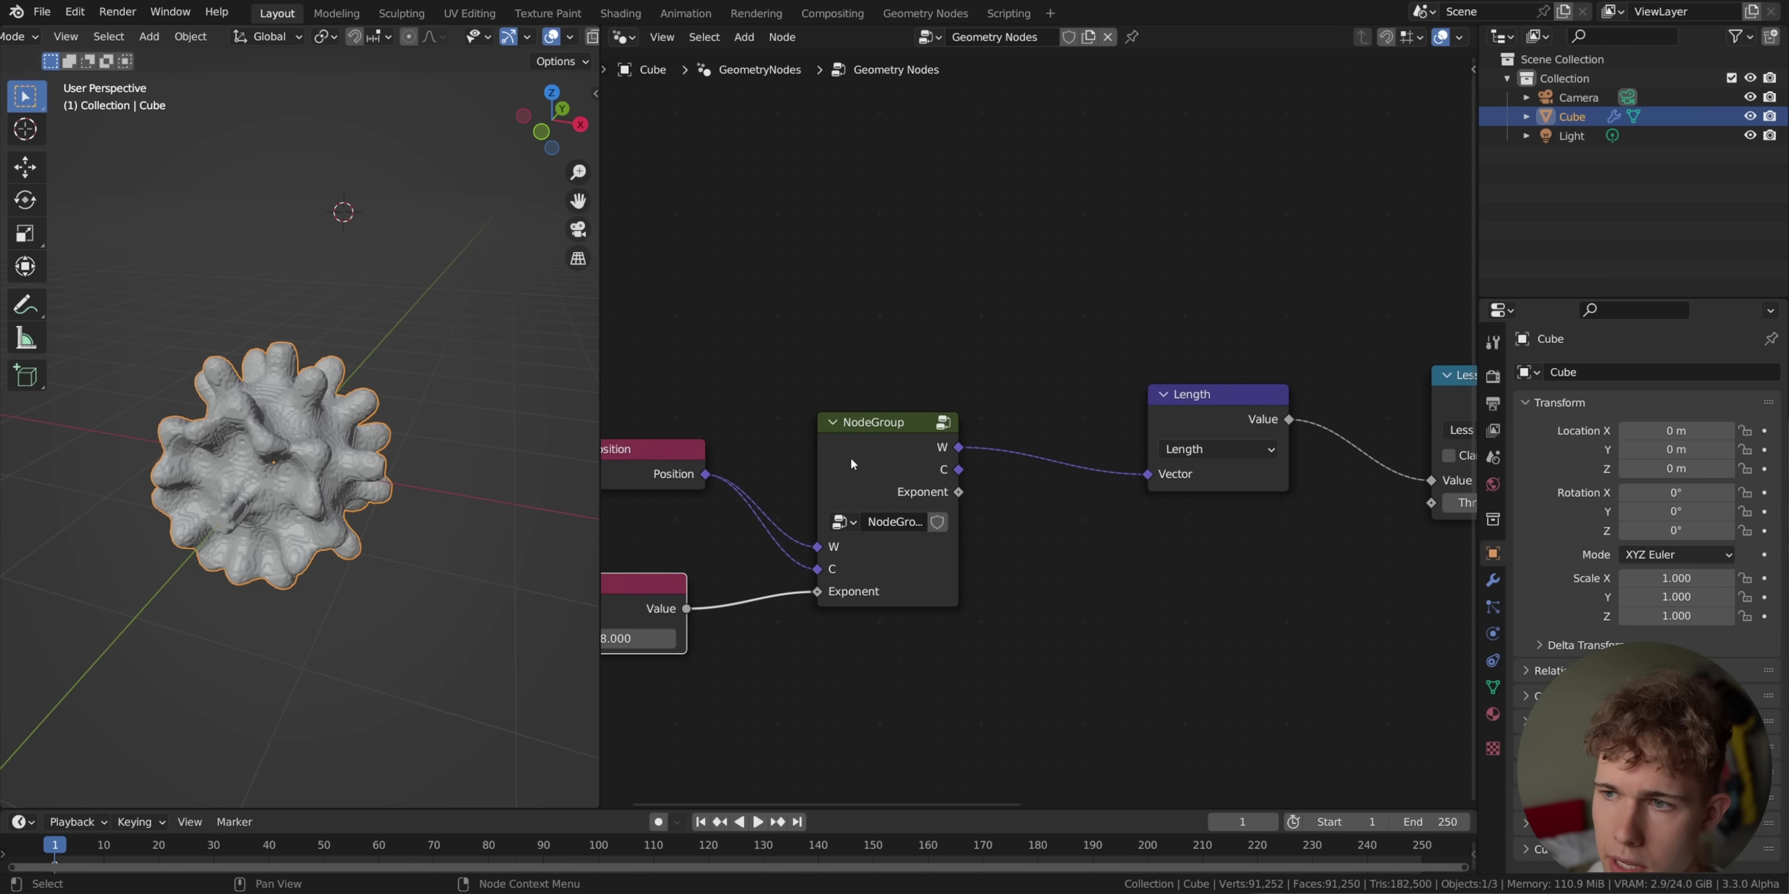
ctrl+right_drag(1099, 425, 1098, 482)
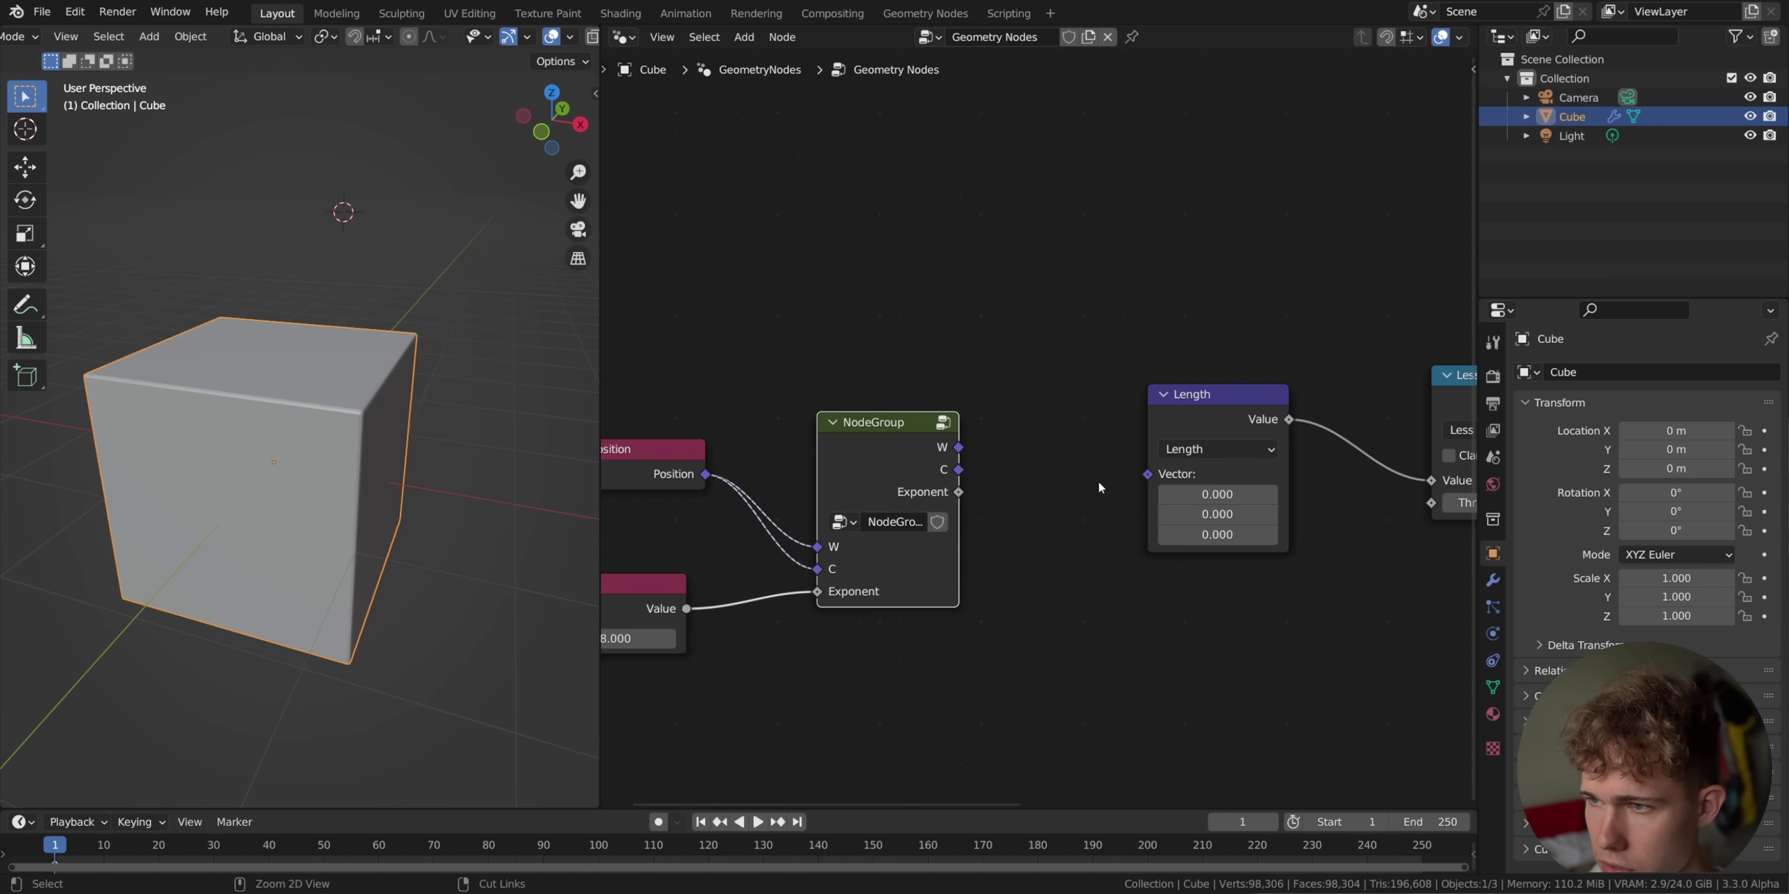
drag(1178, 416, 1281, 446)
drag(882, 468, 844, 478)
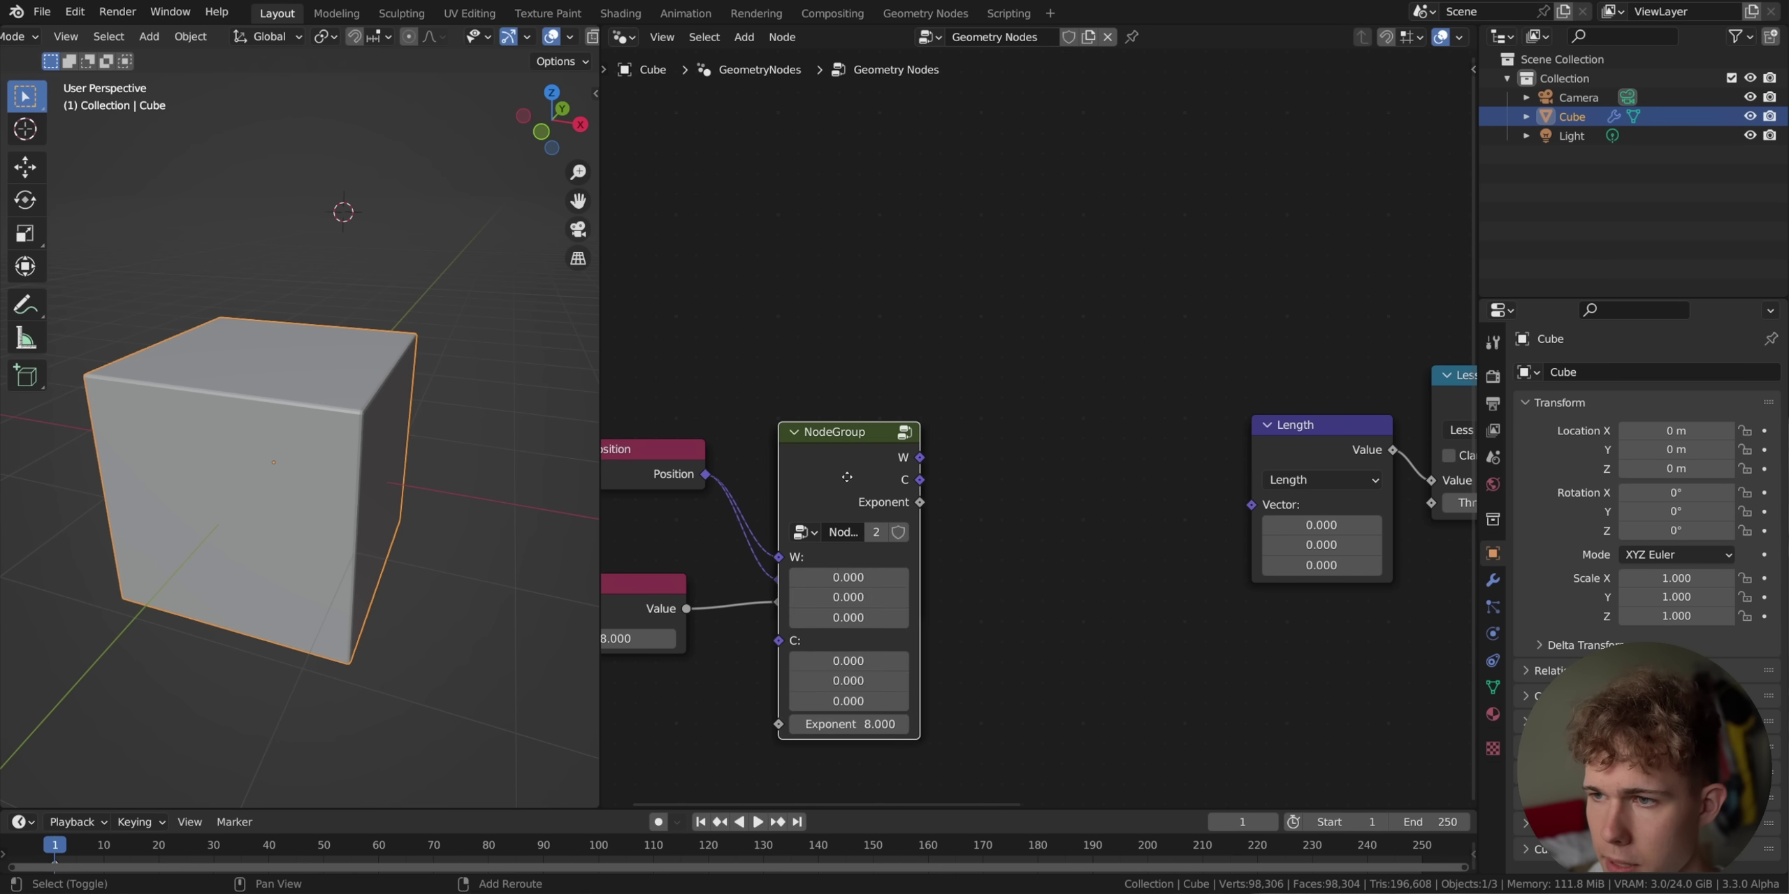
Duplicate the node group and link the original's W, C and Exponent outputs to the copy's matching inputs.
key(shift+d)
click(1062, 461)
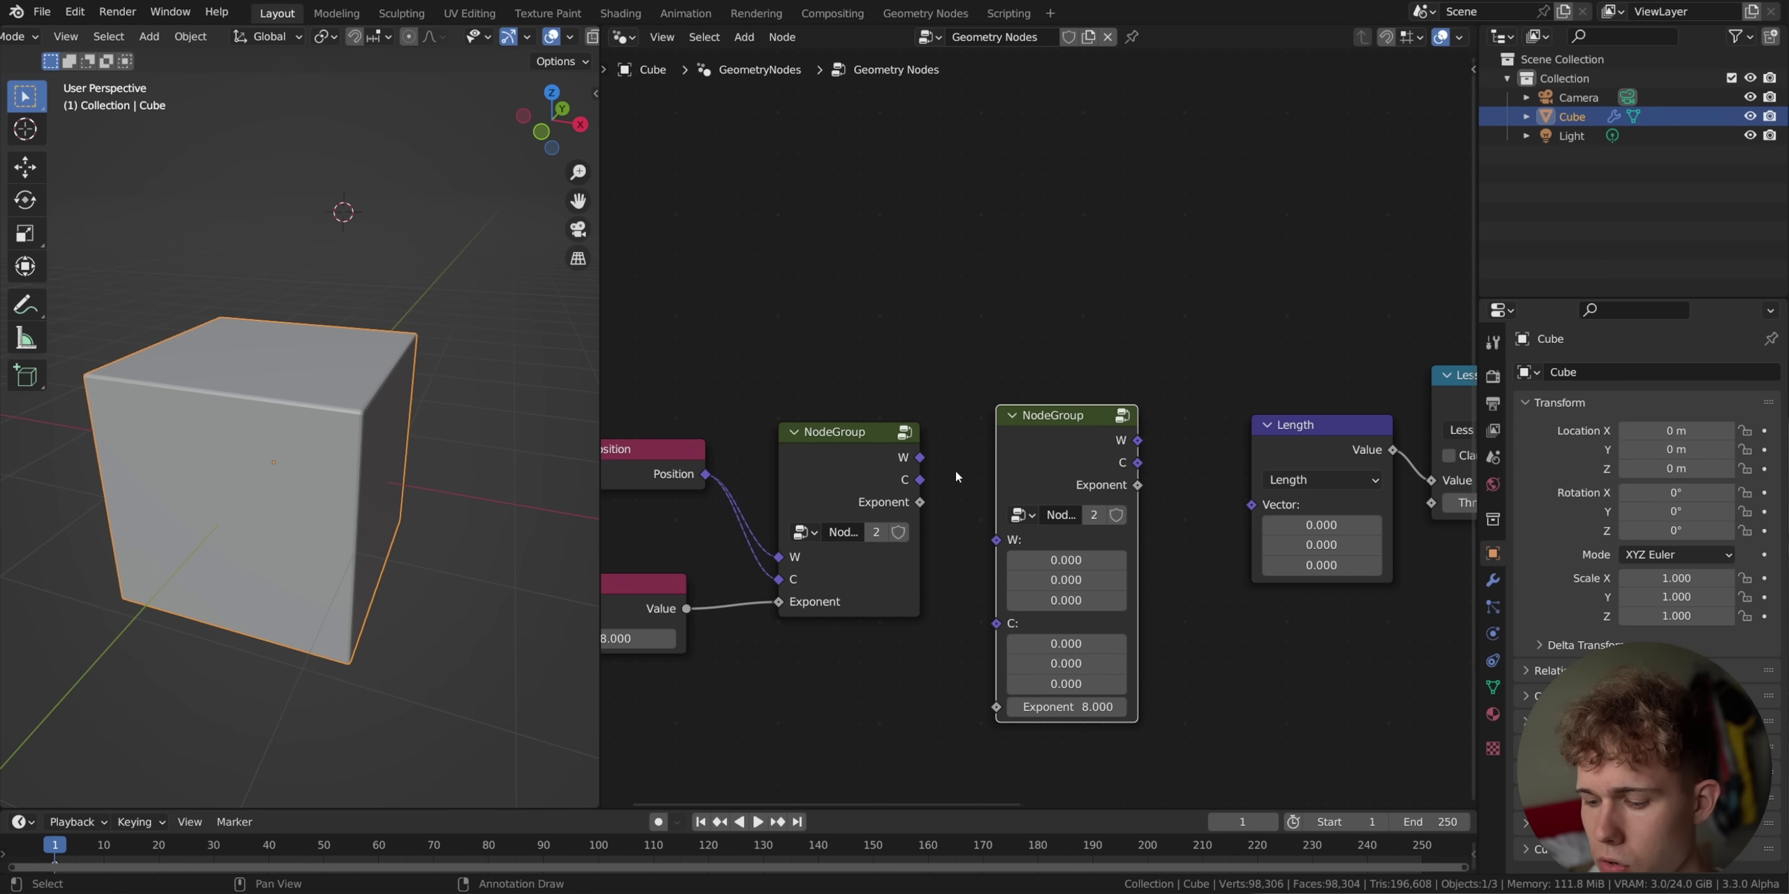
alt+right_drag(842, 464, 1063, 534)
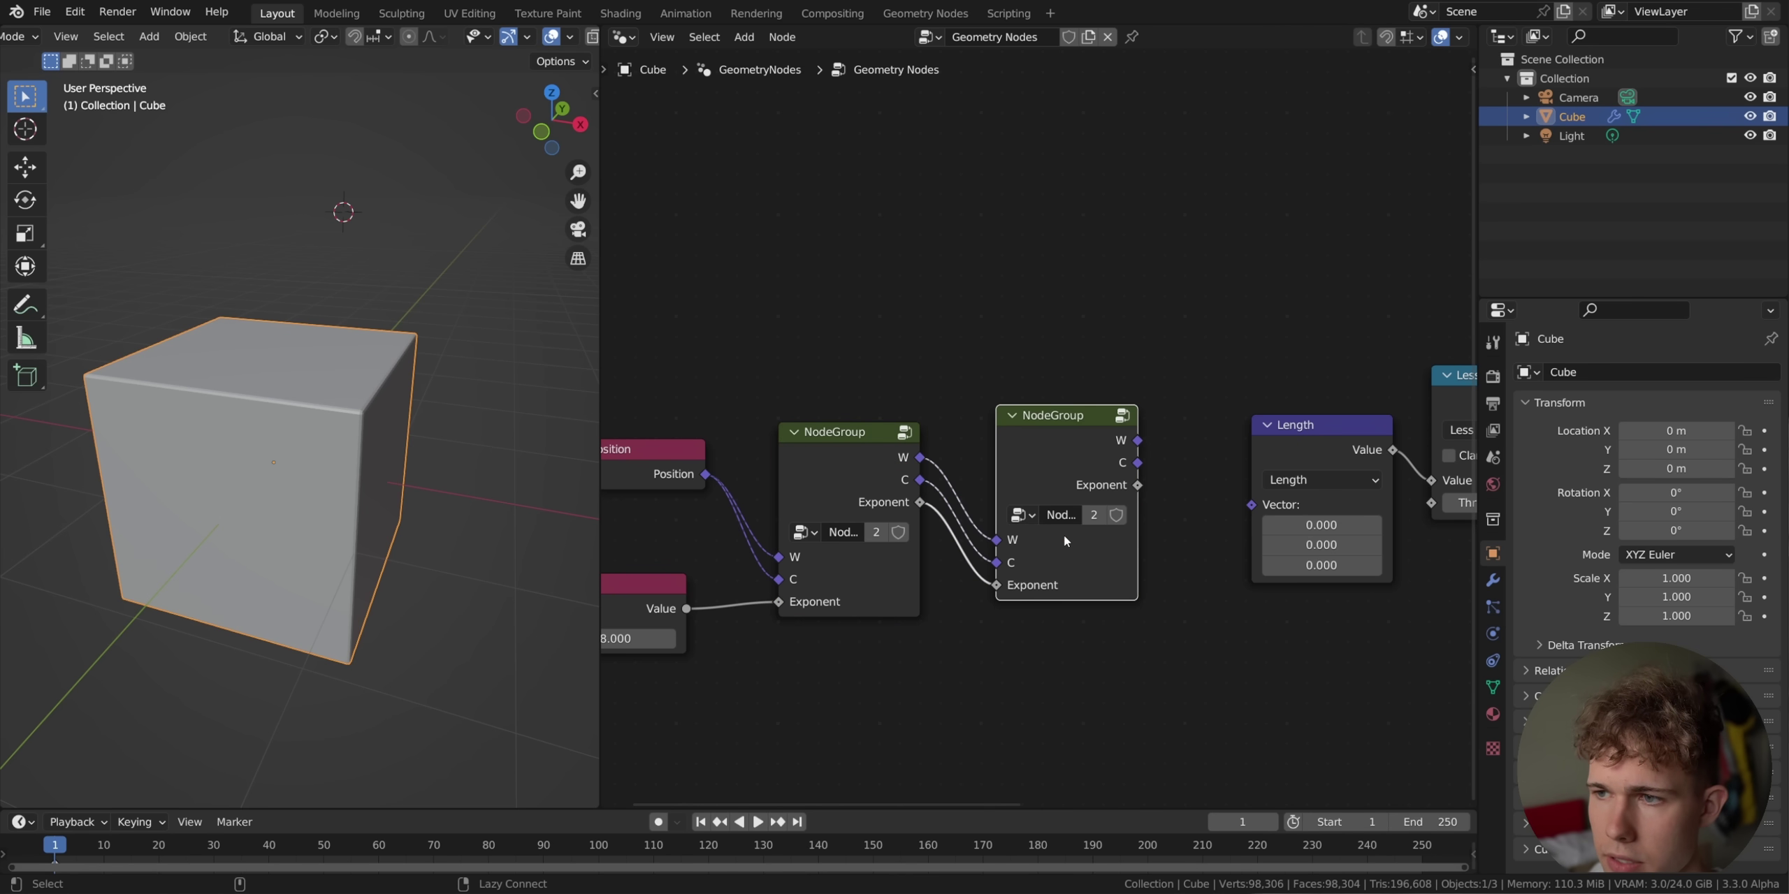
Duplicate the node group a third time and move Length and the nodes after it further along to make room.
key(shift+d)
click(1202, 484)
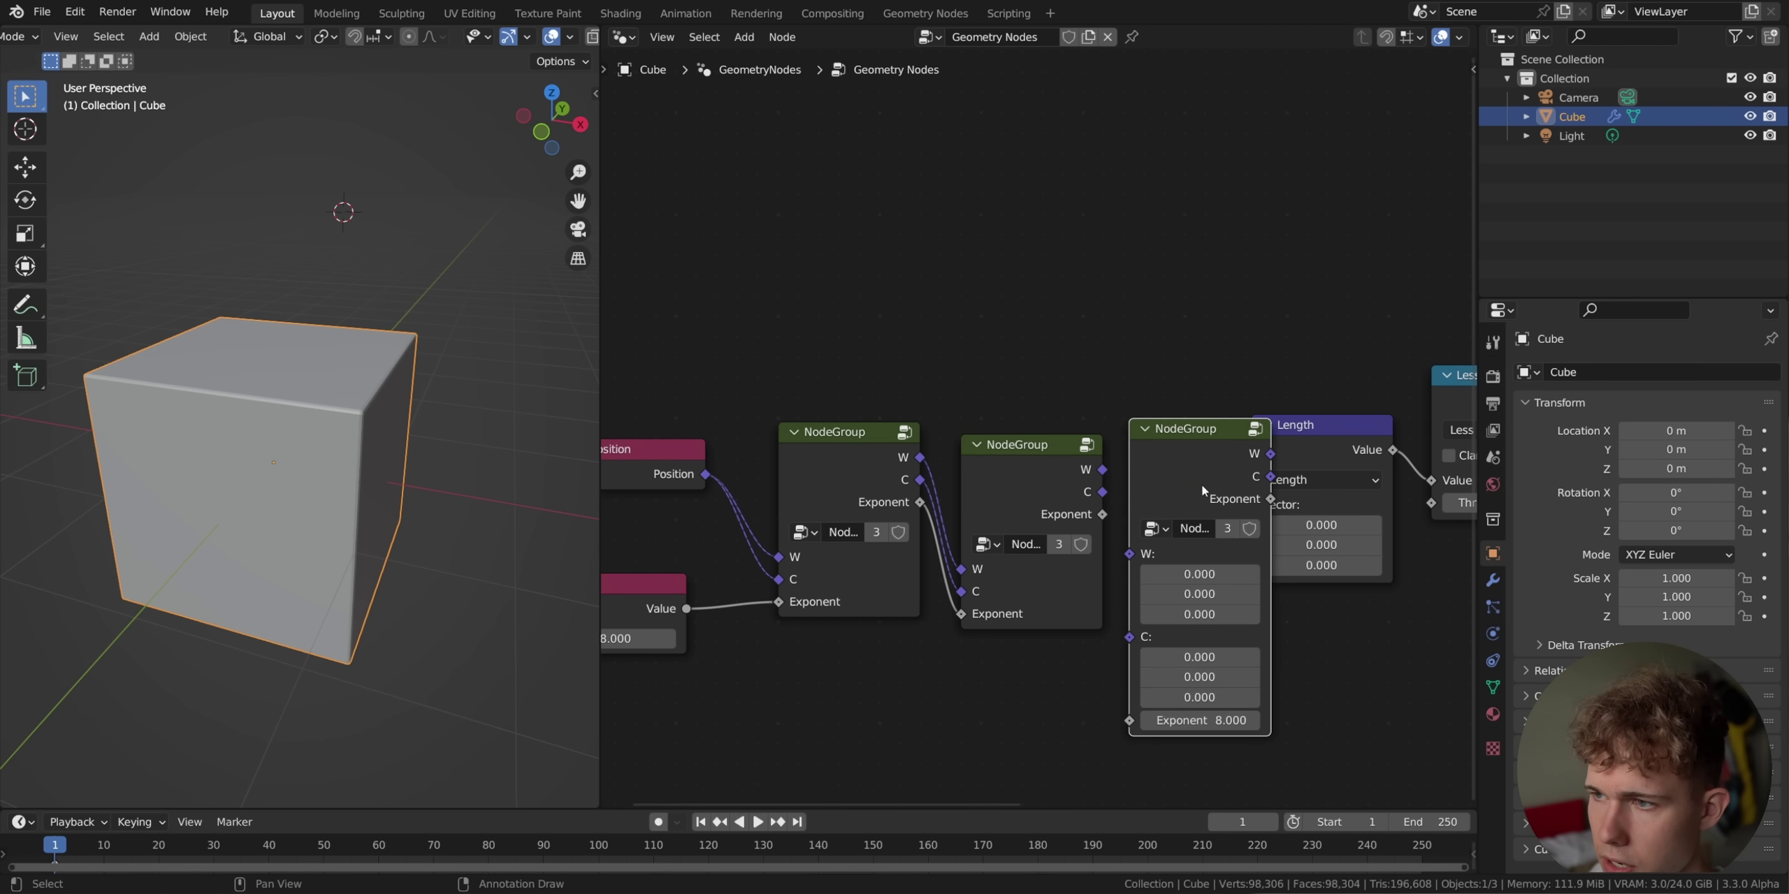
scroll(1202, 483, down, 5)
drag(1398, 556, 984, 350)
key(g)
click(1119, 381)
scroll(1034, 412, up, 5)
scroll(841, 456, up, 5)
drag(735, 383, 789, 396)
Link the second group's W, C and Exponent outputs to the third group's inputs and space the chain evenly.
middle_drag(714, 365, 1125, 427)
scroll(1034, 461, up, 2)
alt+right_drag(968, 484, 1206, 494)
alt+right_drag(1034, 491, 1191, 517)
scroll(1174, 514, down, 4)
drag(1159, 466, 1126, 467)
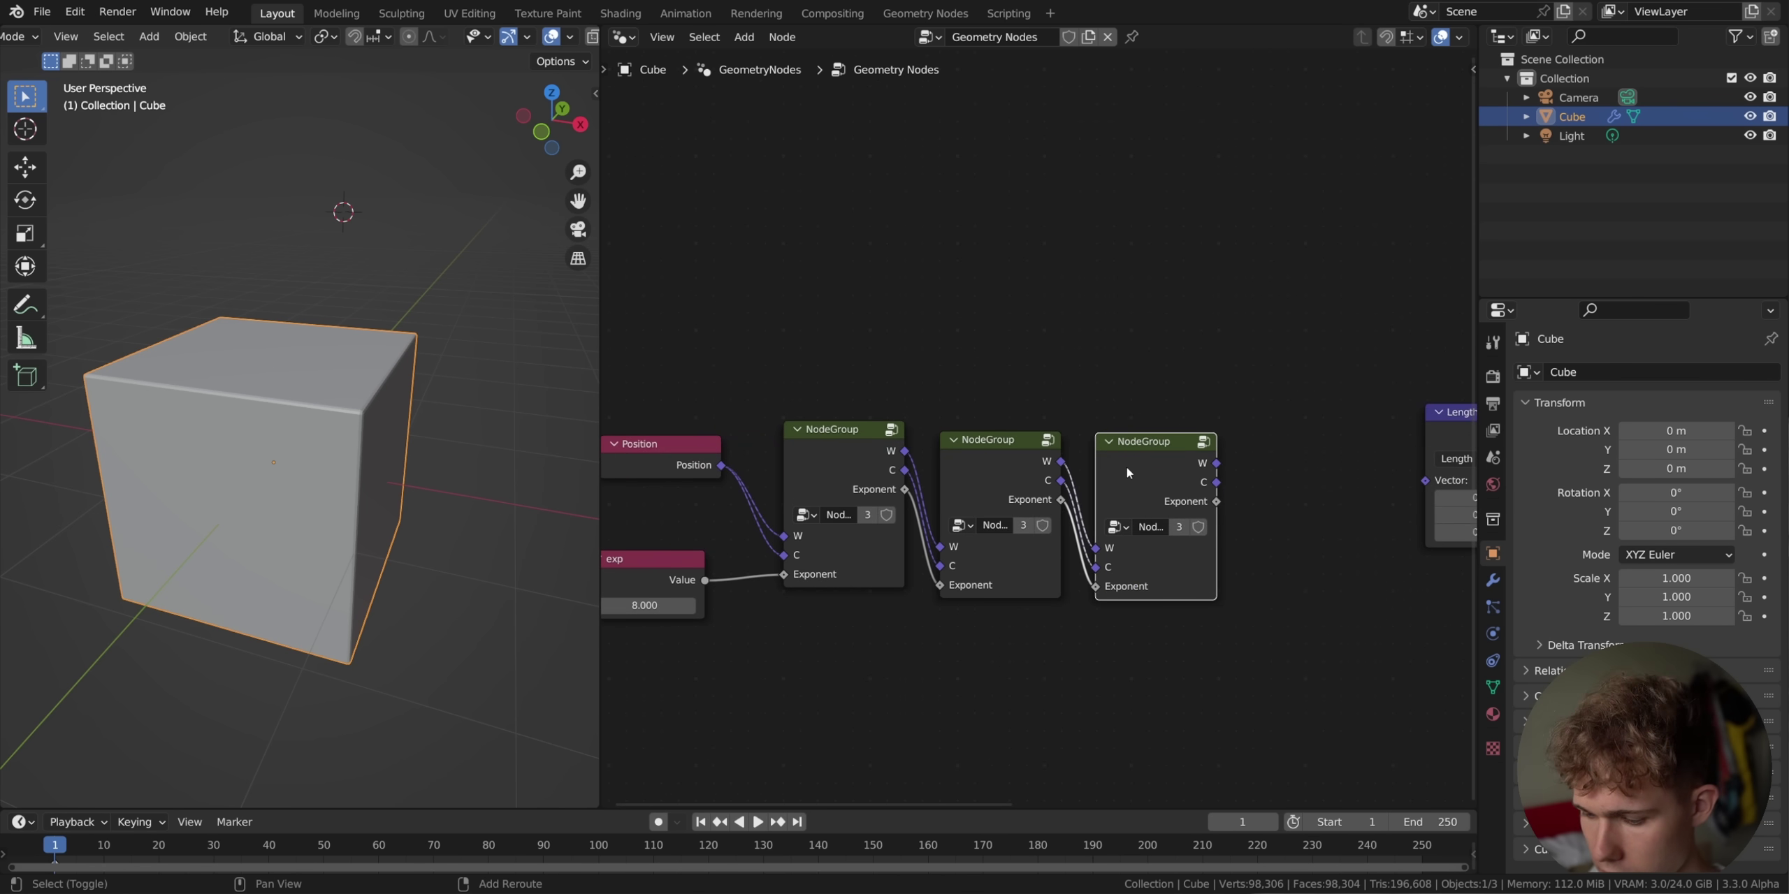
Add a fourth copy of the node group to the end of the chain and link its W output to Length.
key(shift+d)
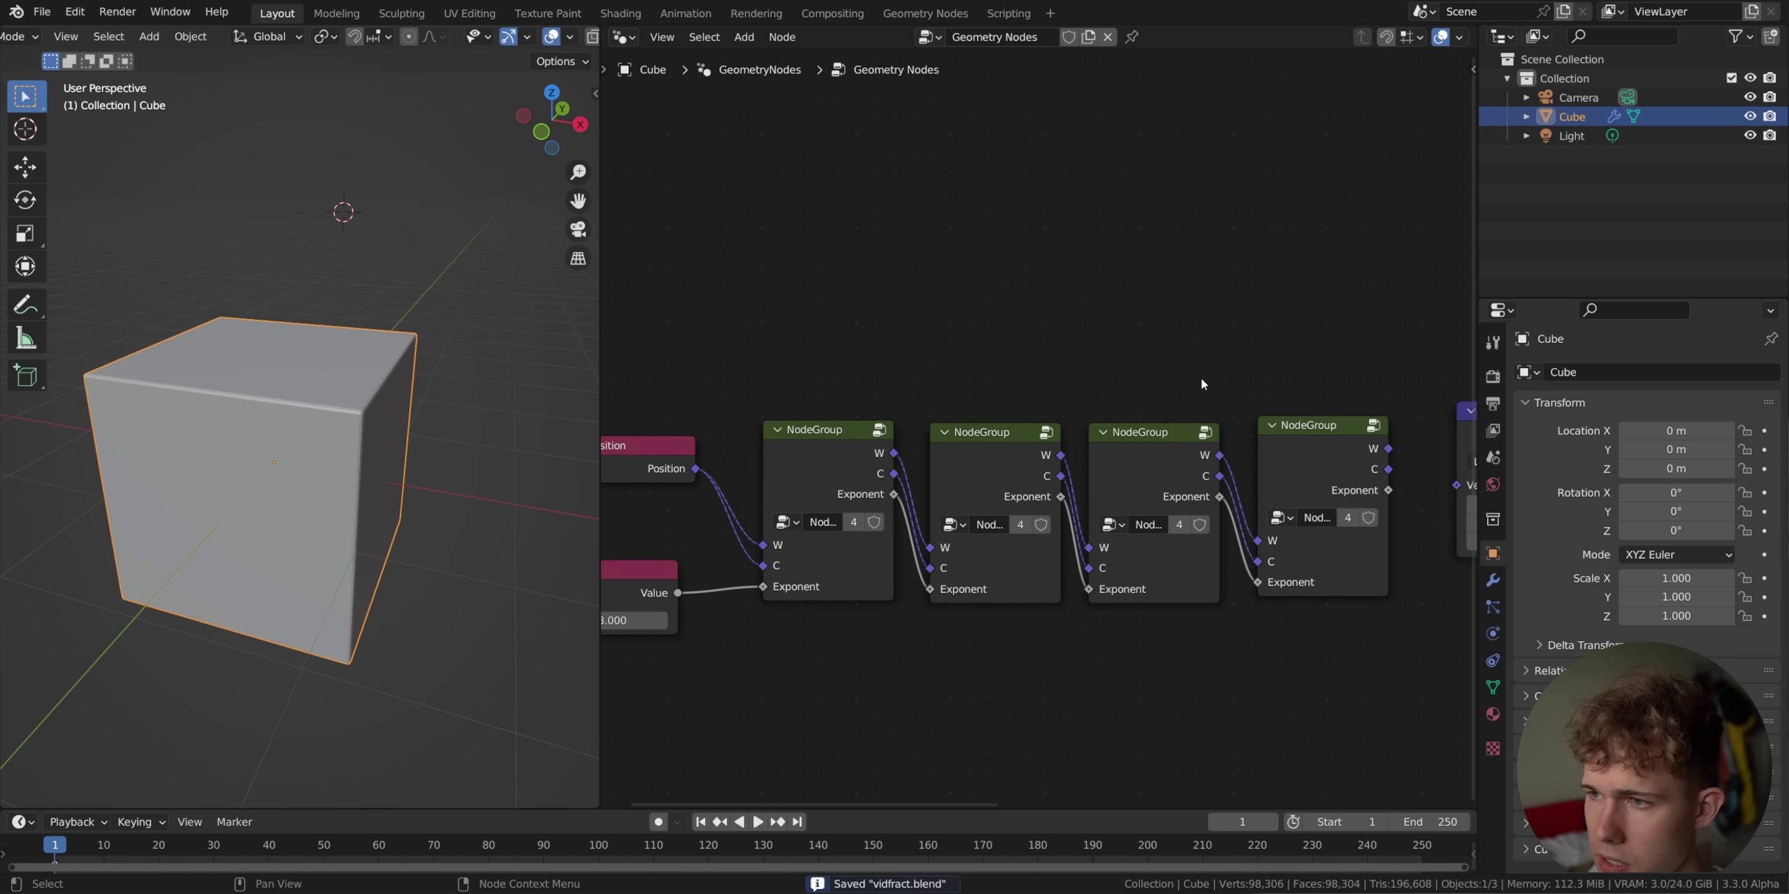
scroll(1215, 420, down, 4)
middle_drag(1300, 496, 1029, 501)
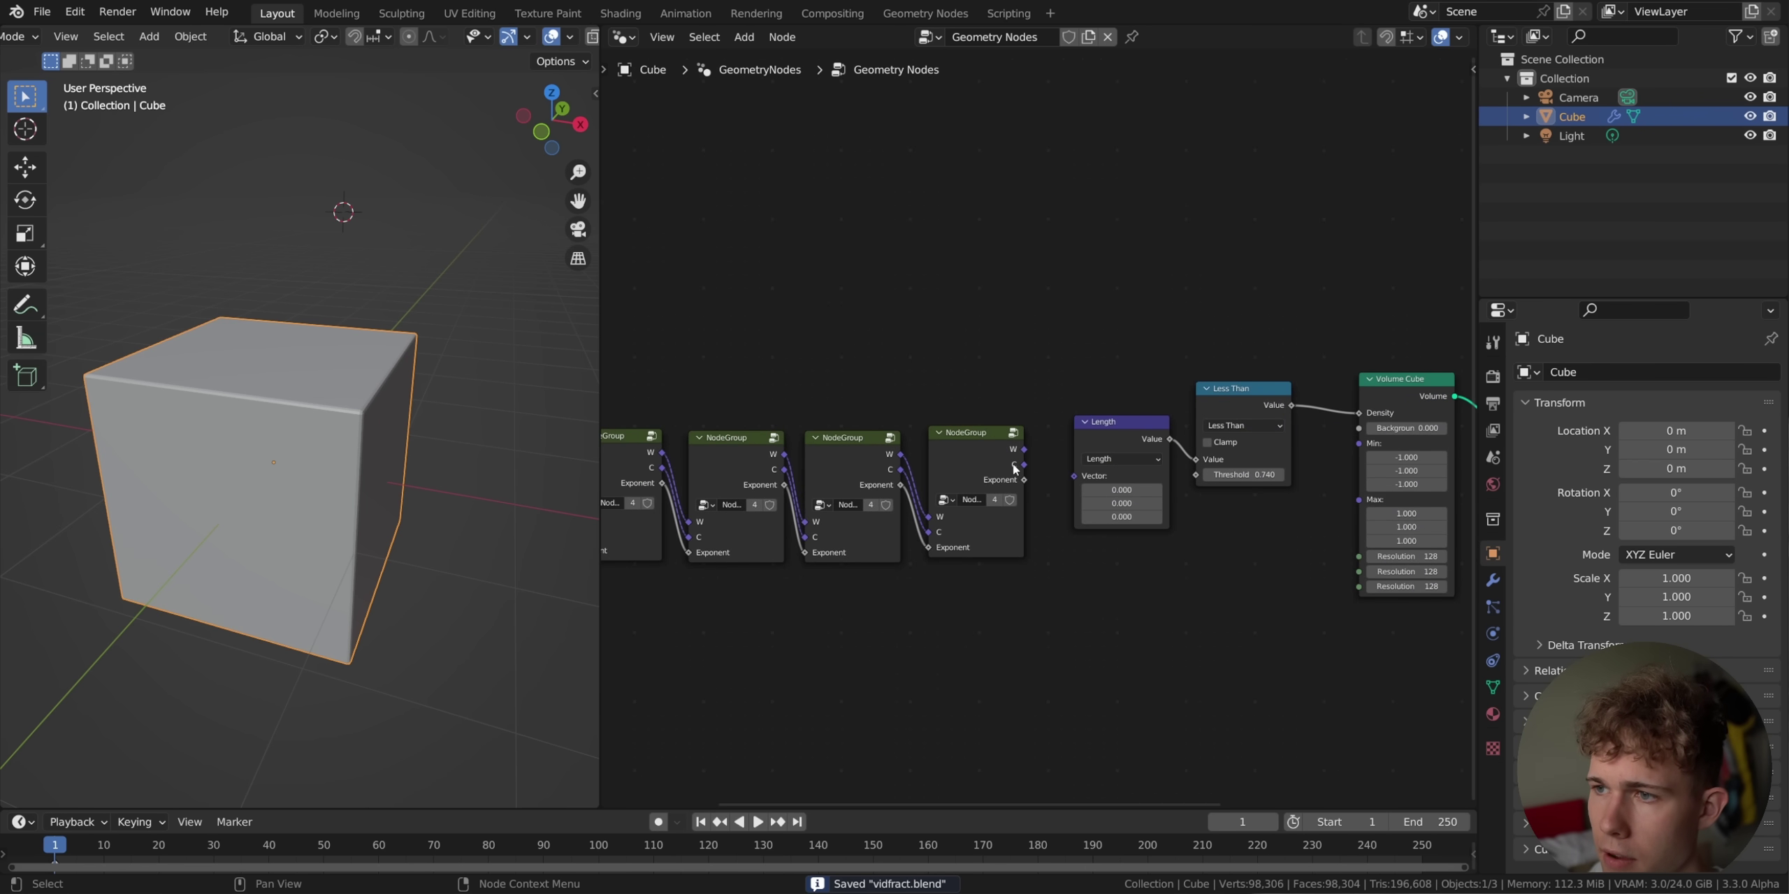
scroll(1030, 498, up, 2)
drag(1016, 459, 1091, 500)
Inspect the fractal mesh in the viewport and set the Less Than threshold to 2.
middle_drag(367, 491, 242, 557)
scroll(427, 507, up, 4)
scroll(363, 513, down, 1)
click(448, 530)
scroll(449, 530, up, 2)
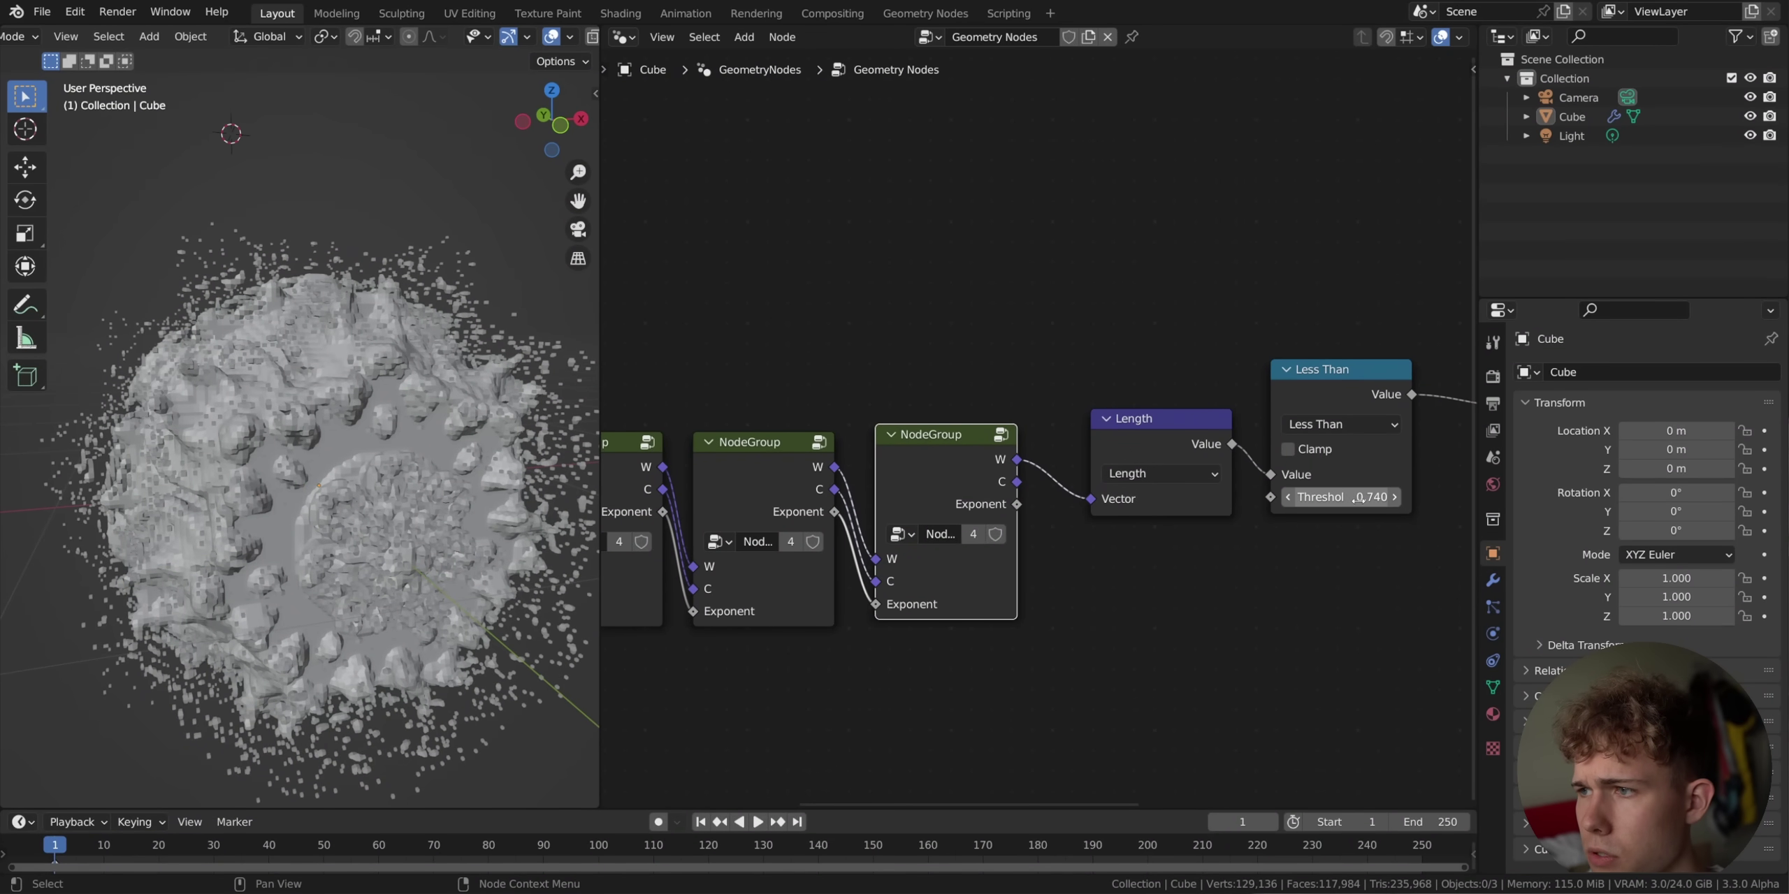
middle_drag(1338, 495, 1065, 519)
scroll(1062, 518, up, 4)
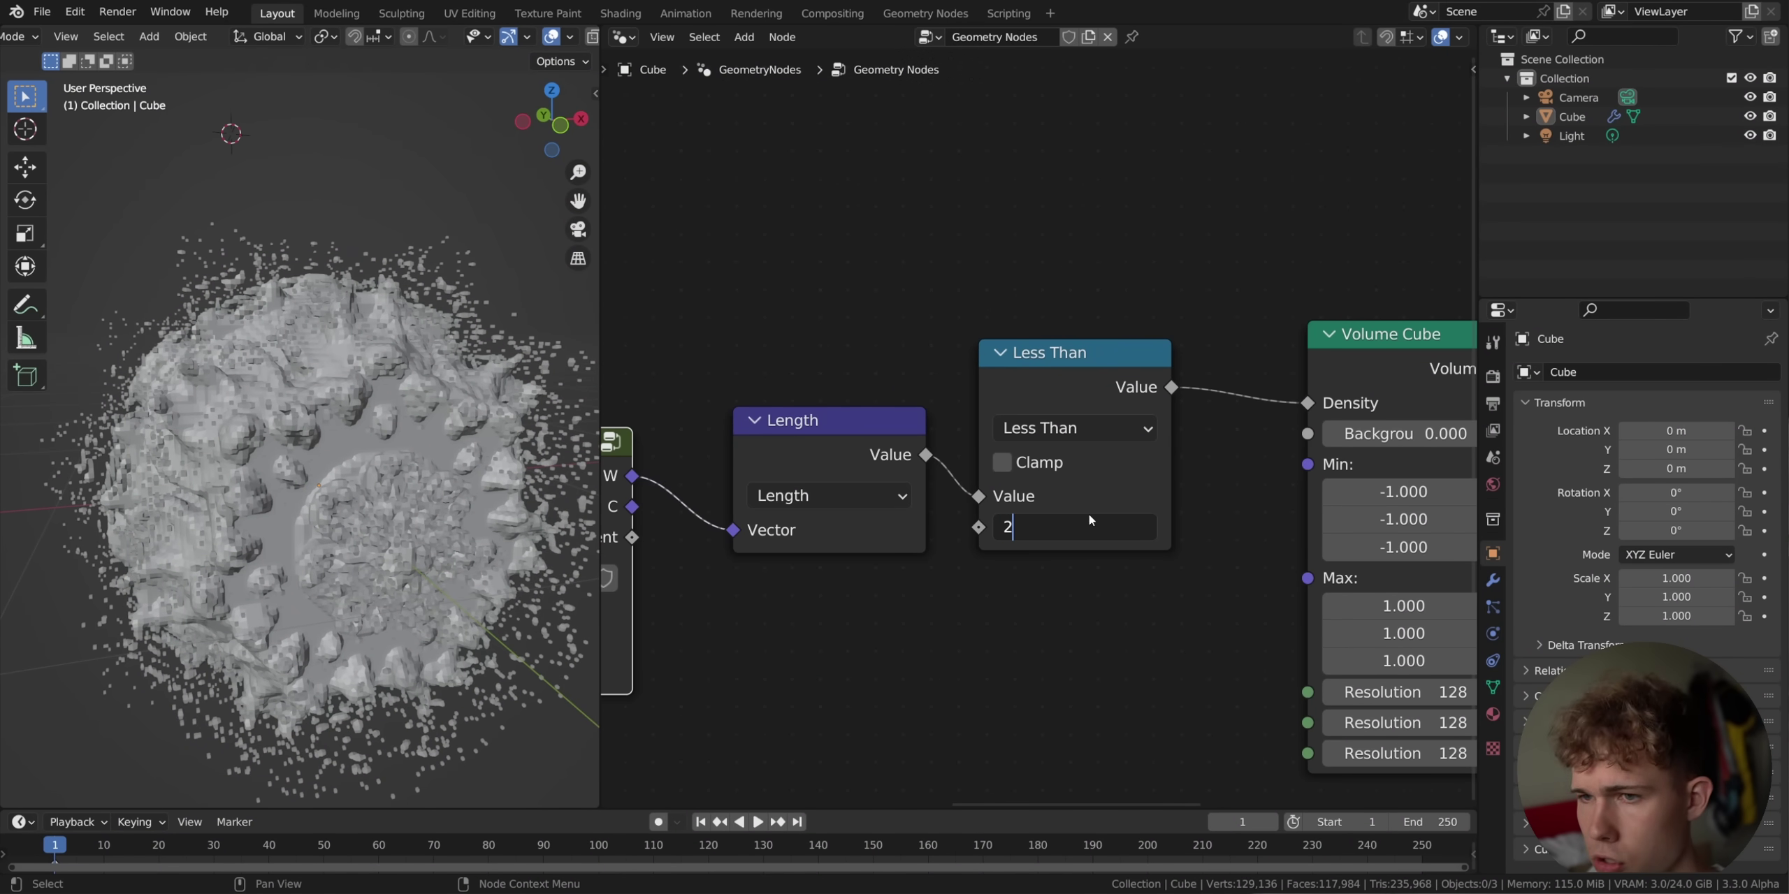
key(Return)
View the fractal surface up close and nudge the Volume Cube and Volume to Mesh nodes into line.
middle_drag(252, 447, 433, 413)
scroll(392, 405, up, 8)
scroll(392, 405, down, 5)
scroll(1131, 556, down, 2)
middle_drag(1131, 556, 826, 555)
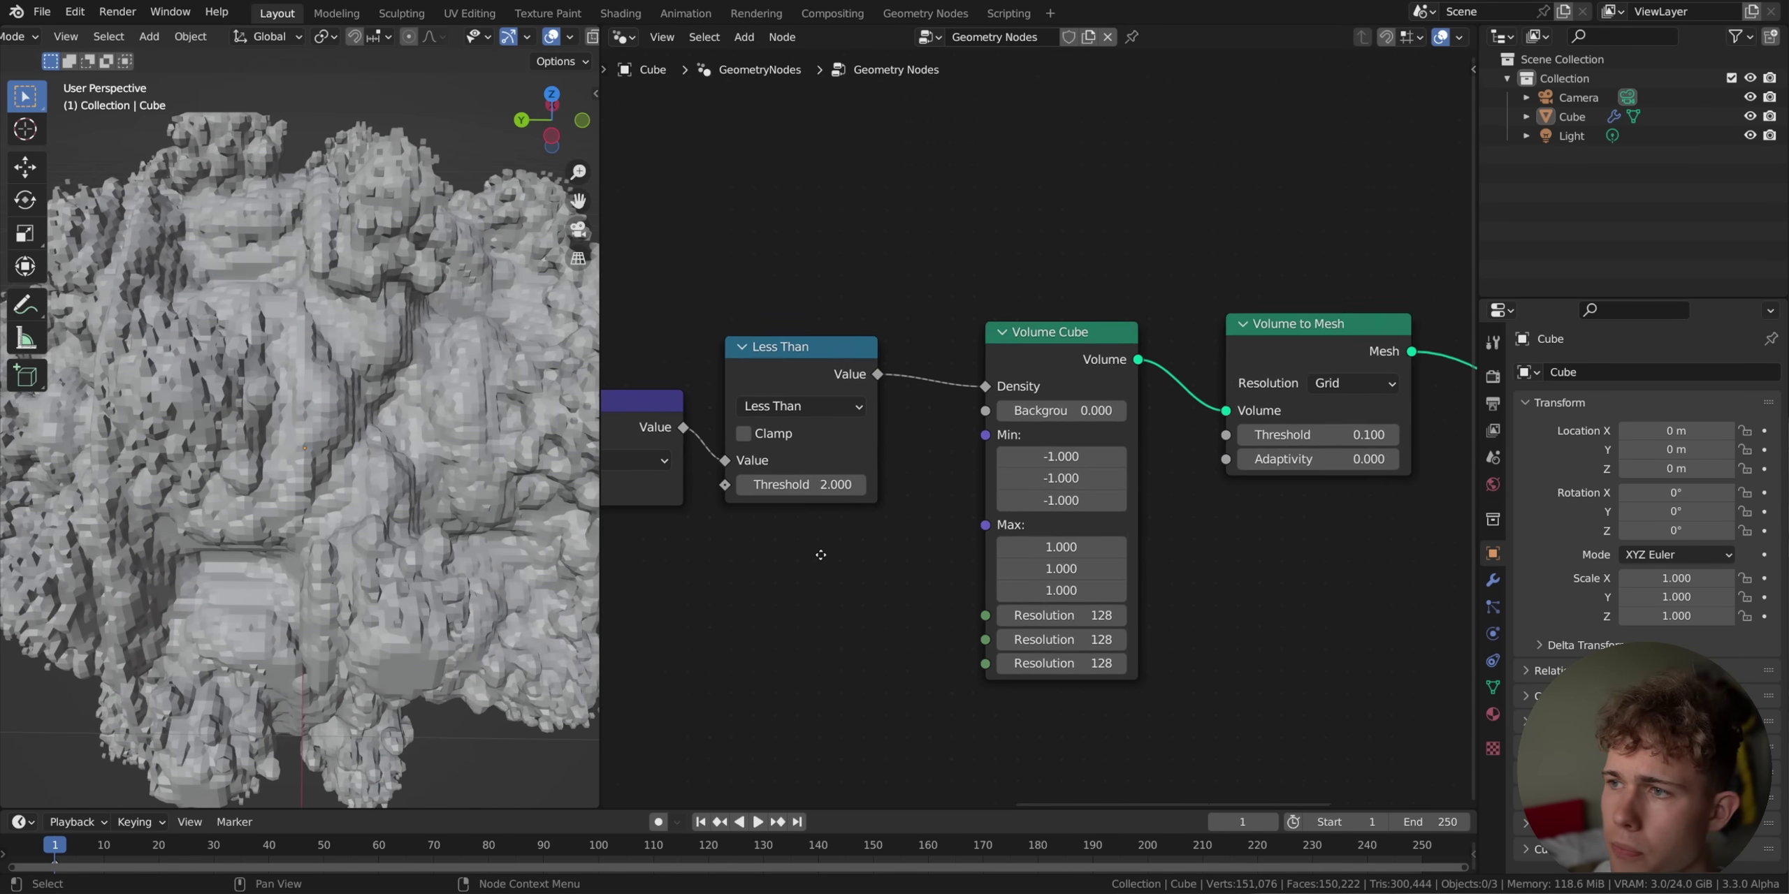
scroll(1268, 350, up, 1)
middle_drag(1269, 350, 1185, 348)
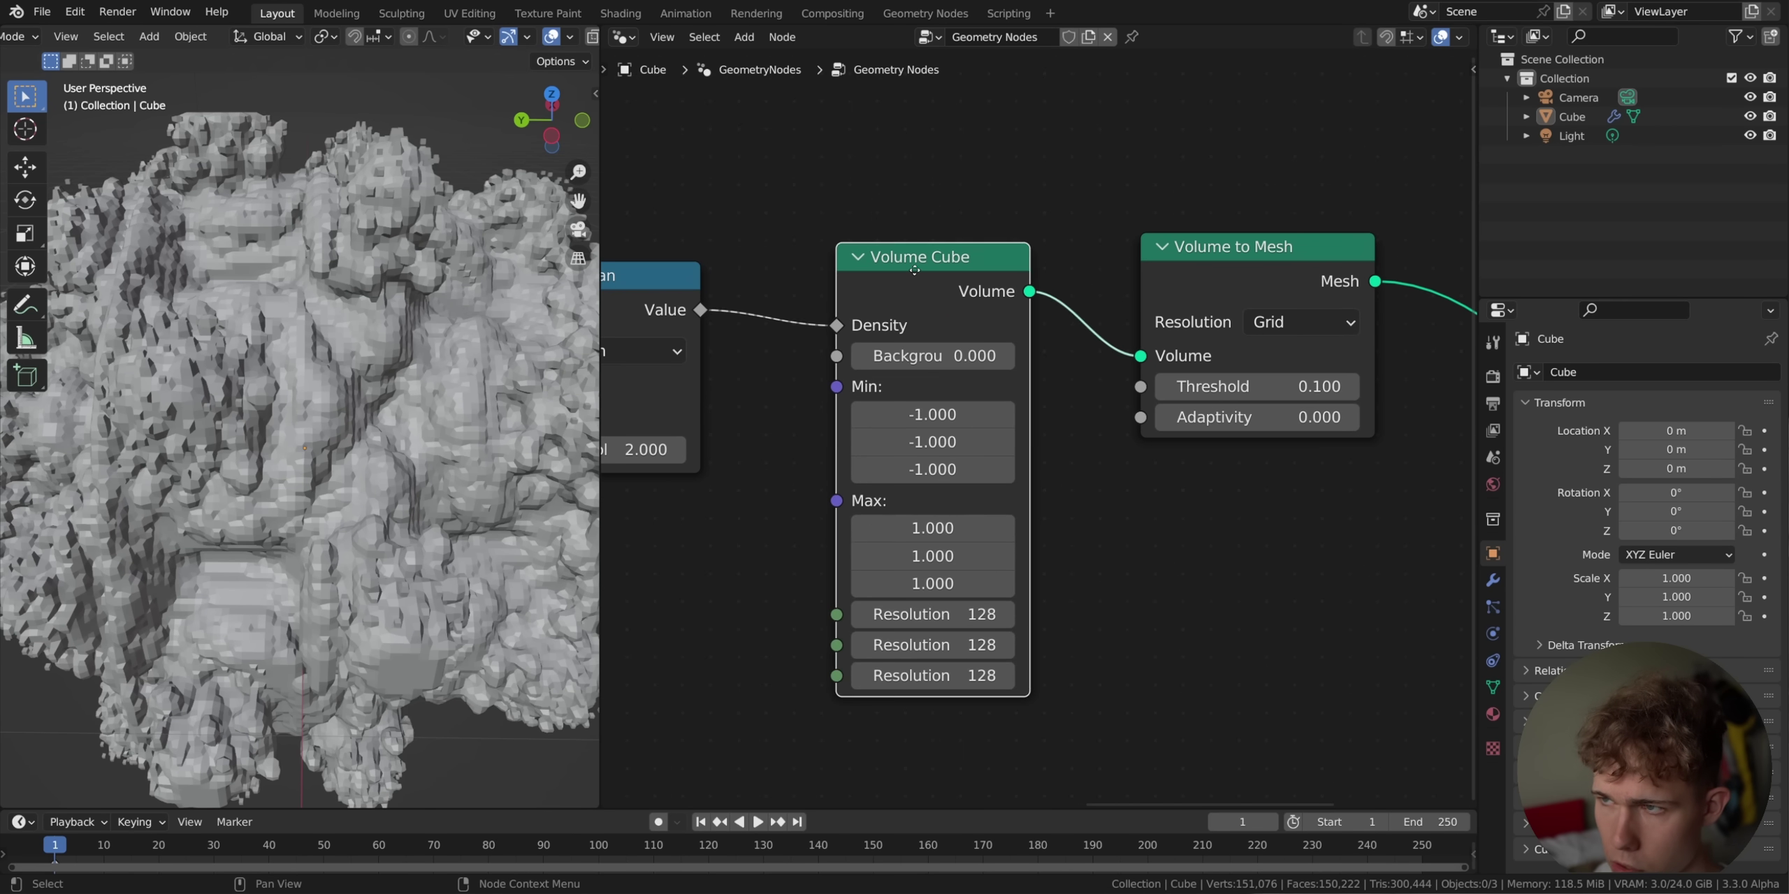
drag(918, 270, 925, 277)
drag(1252, 252, 1248, 261)
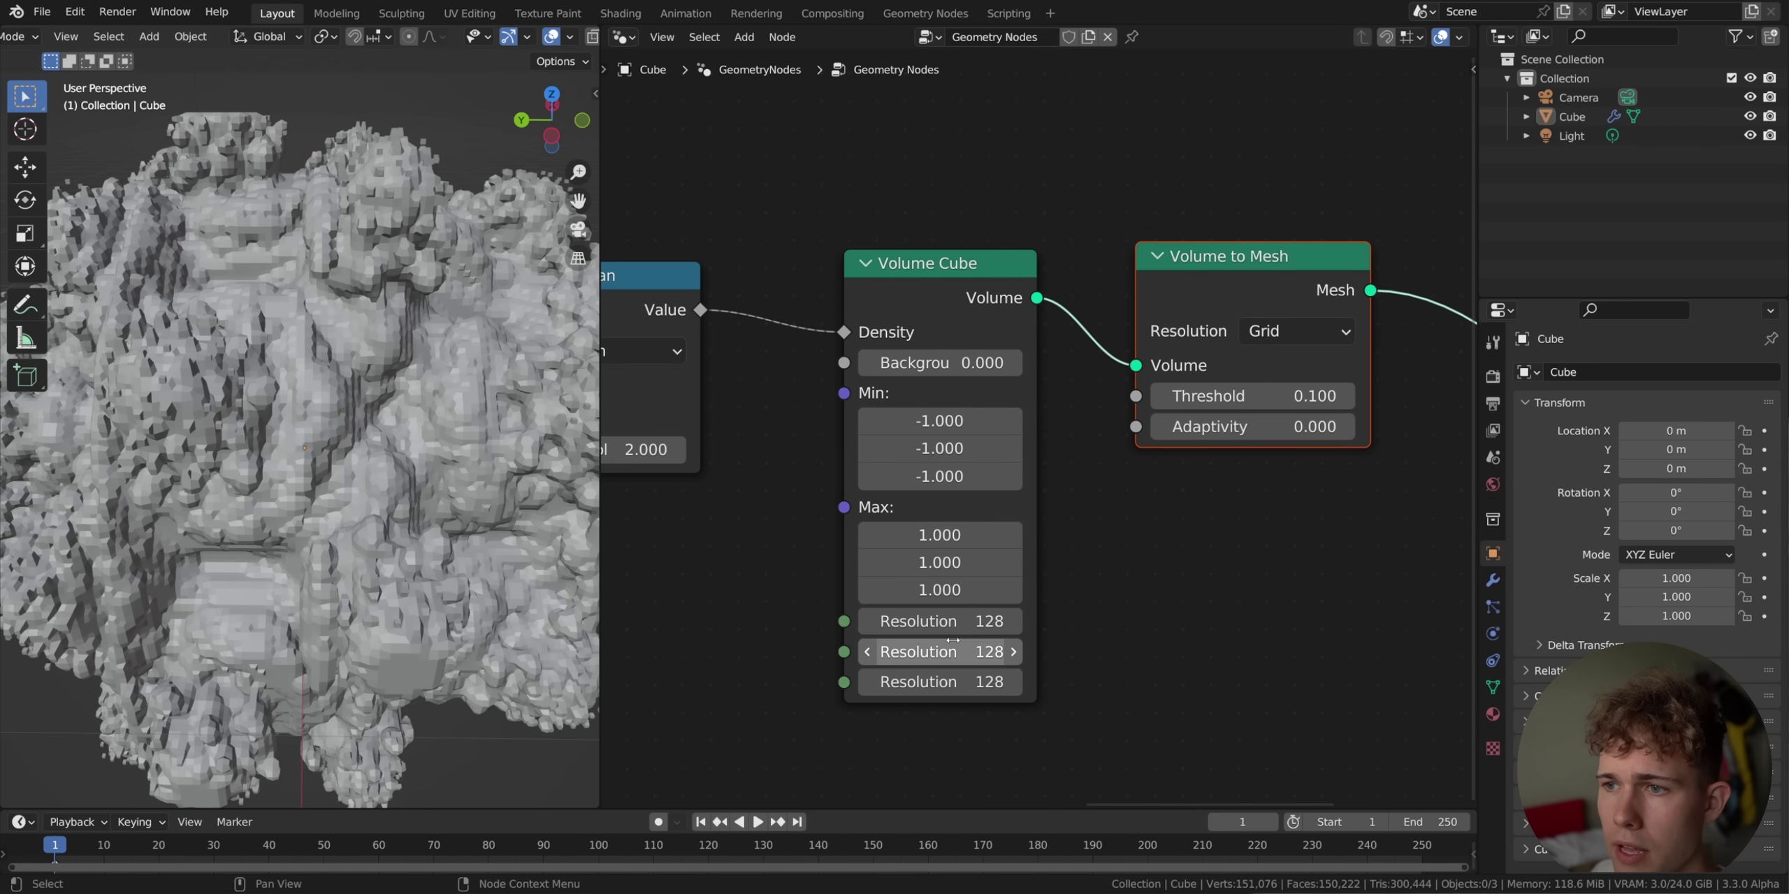
Set the Volume to Mesh resolution mode to Amount and add an Integer node with value 128 beside the Volume Cube.
click(1271, 334)
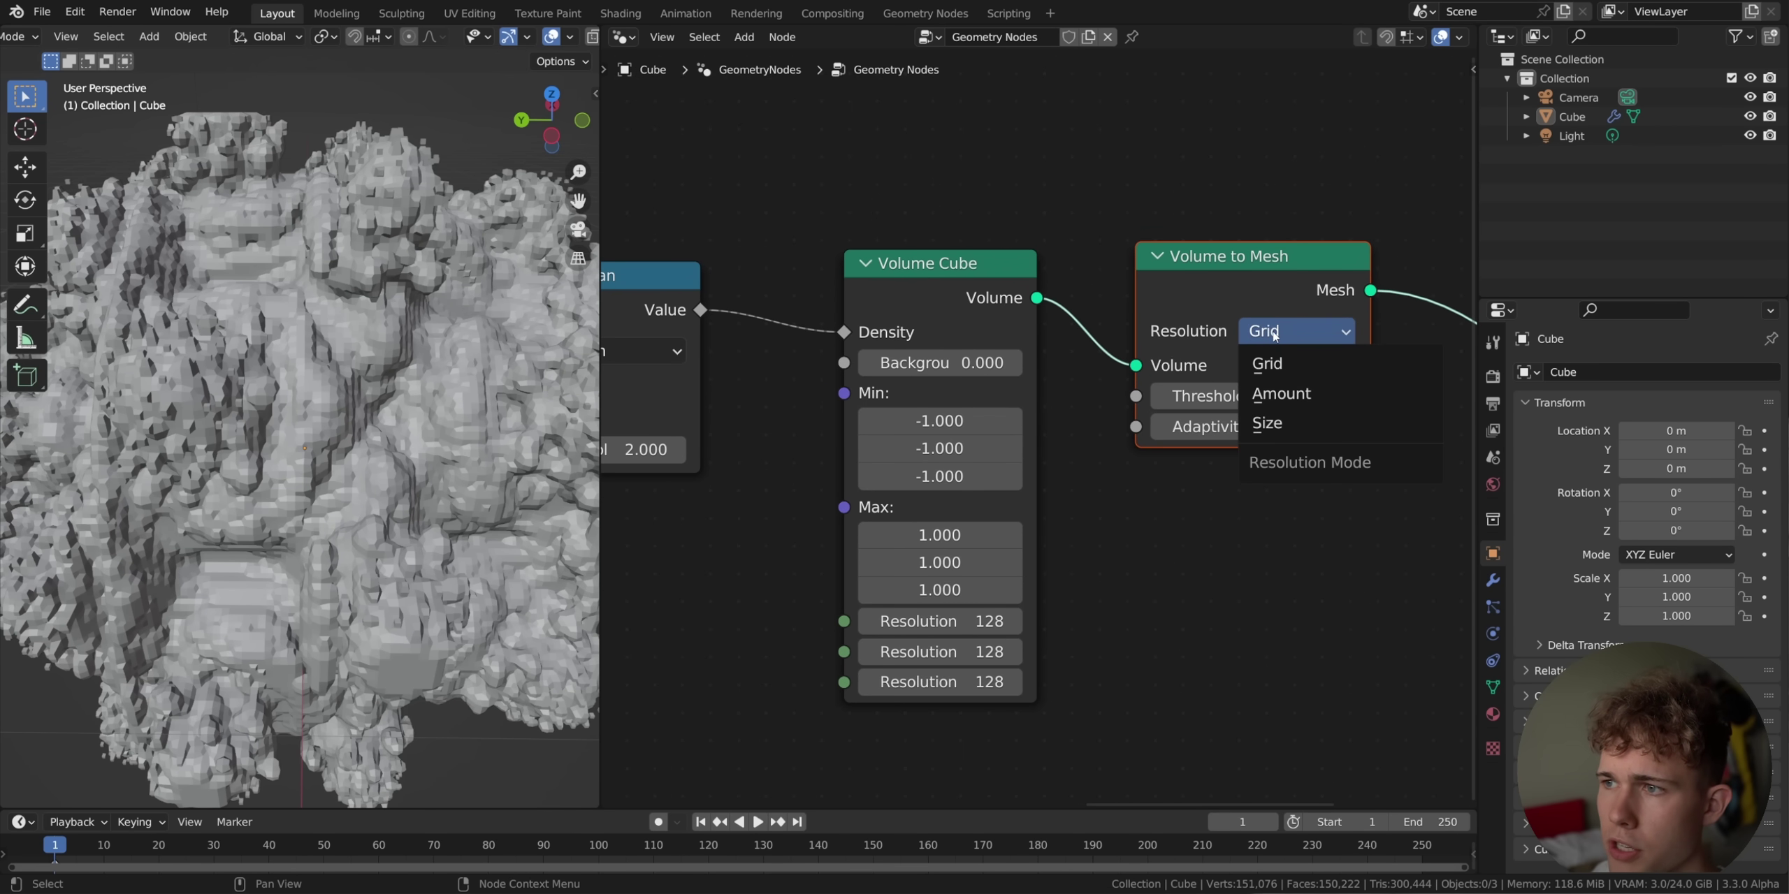
click(1273, 389)
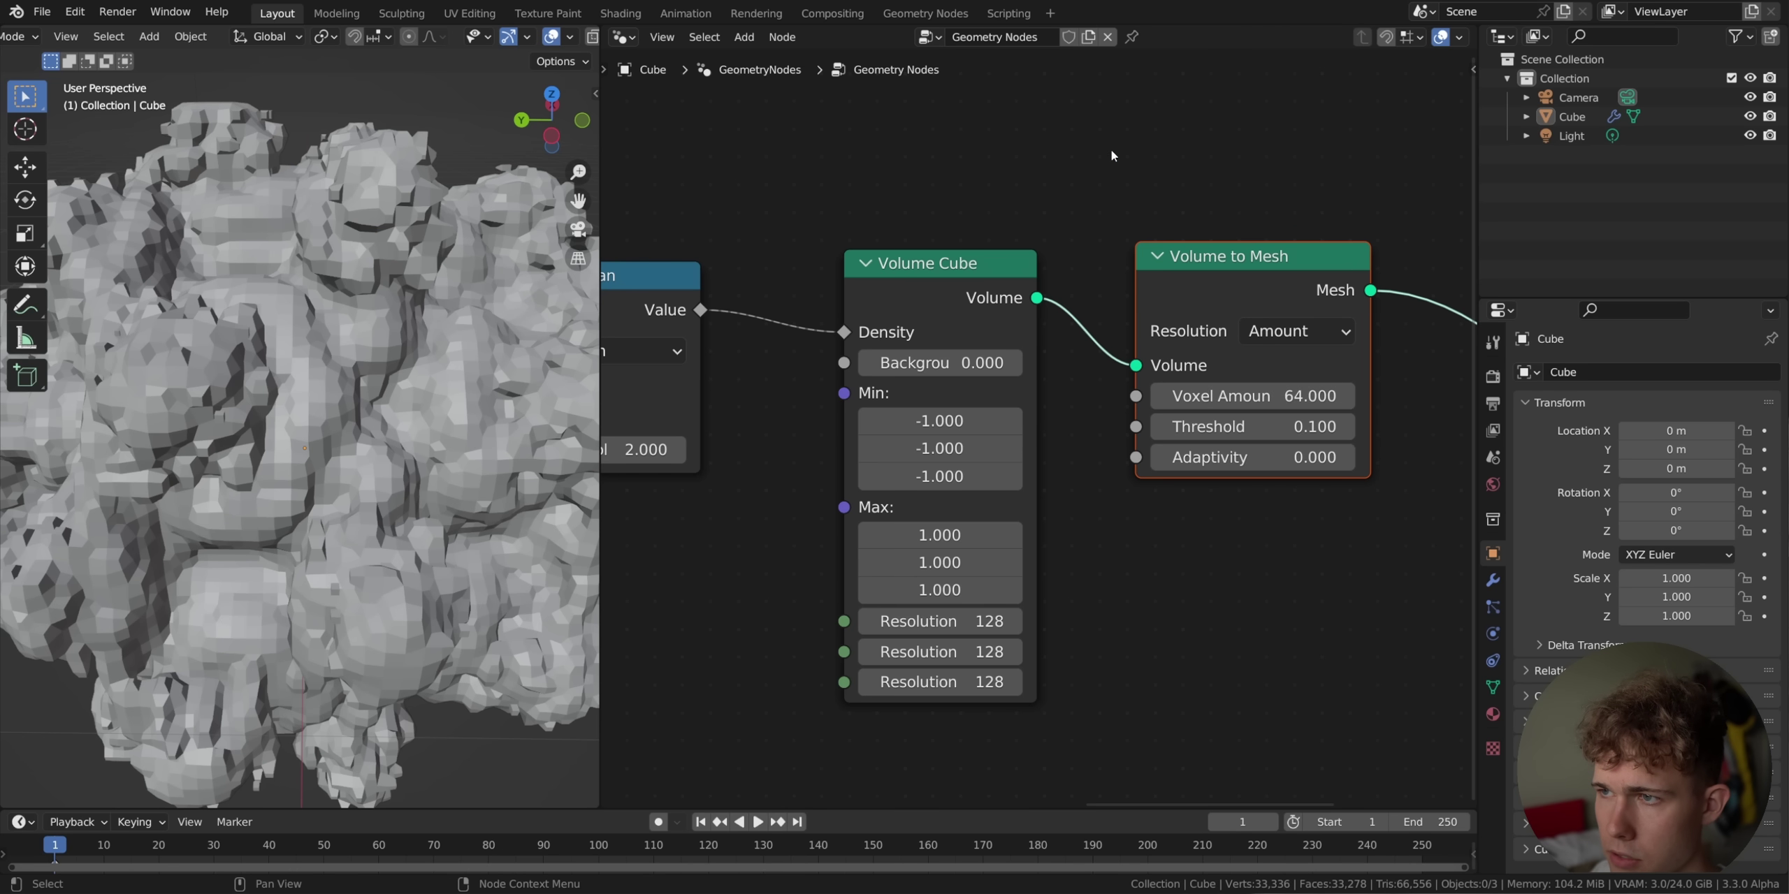
key(shift+a)
text(integ)
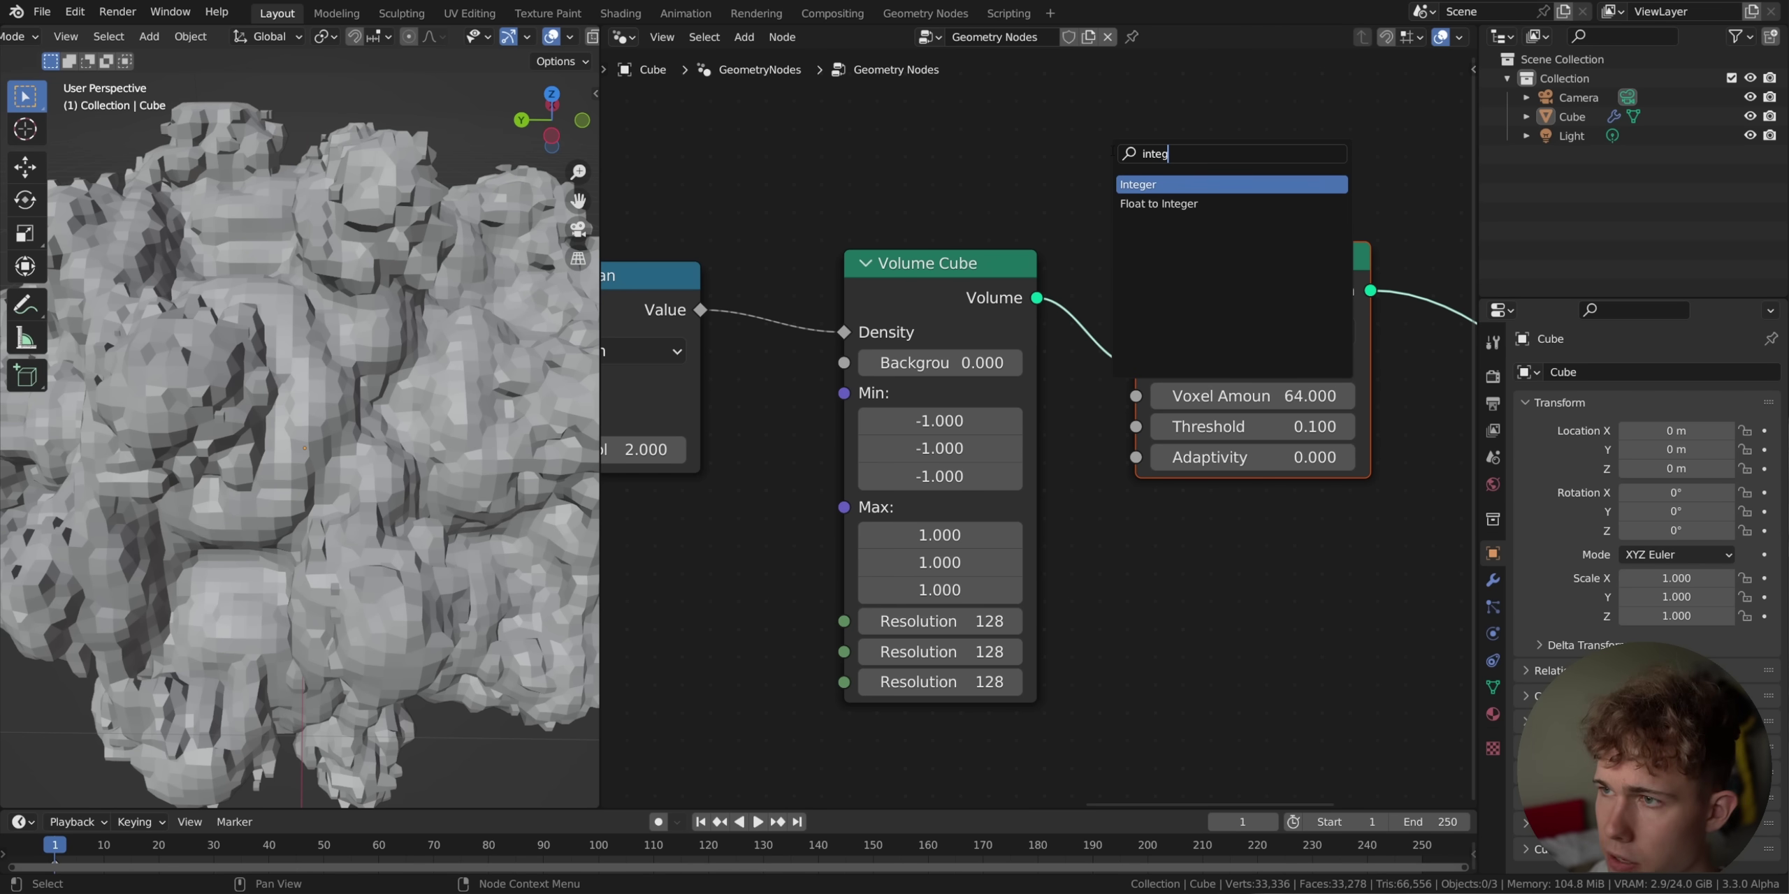
click(1166, 183)
click(783, 639)
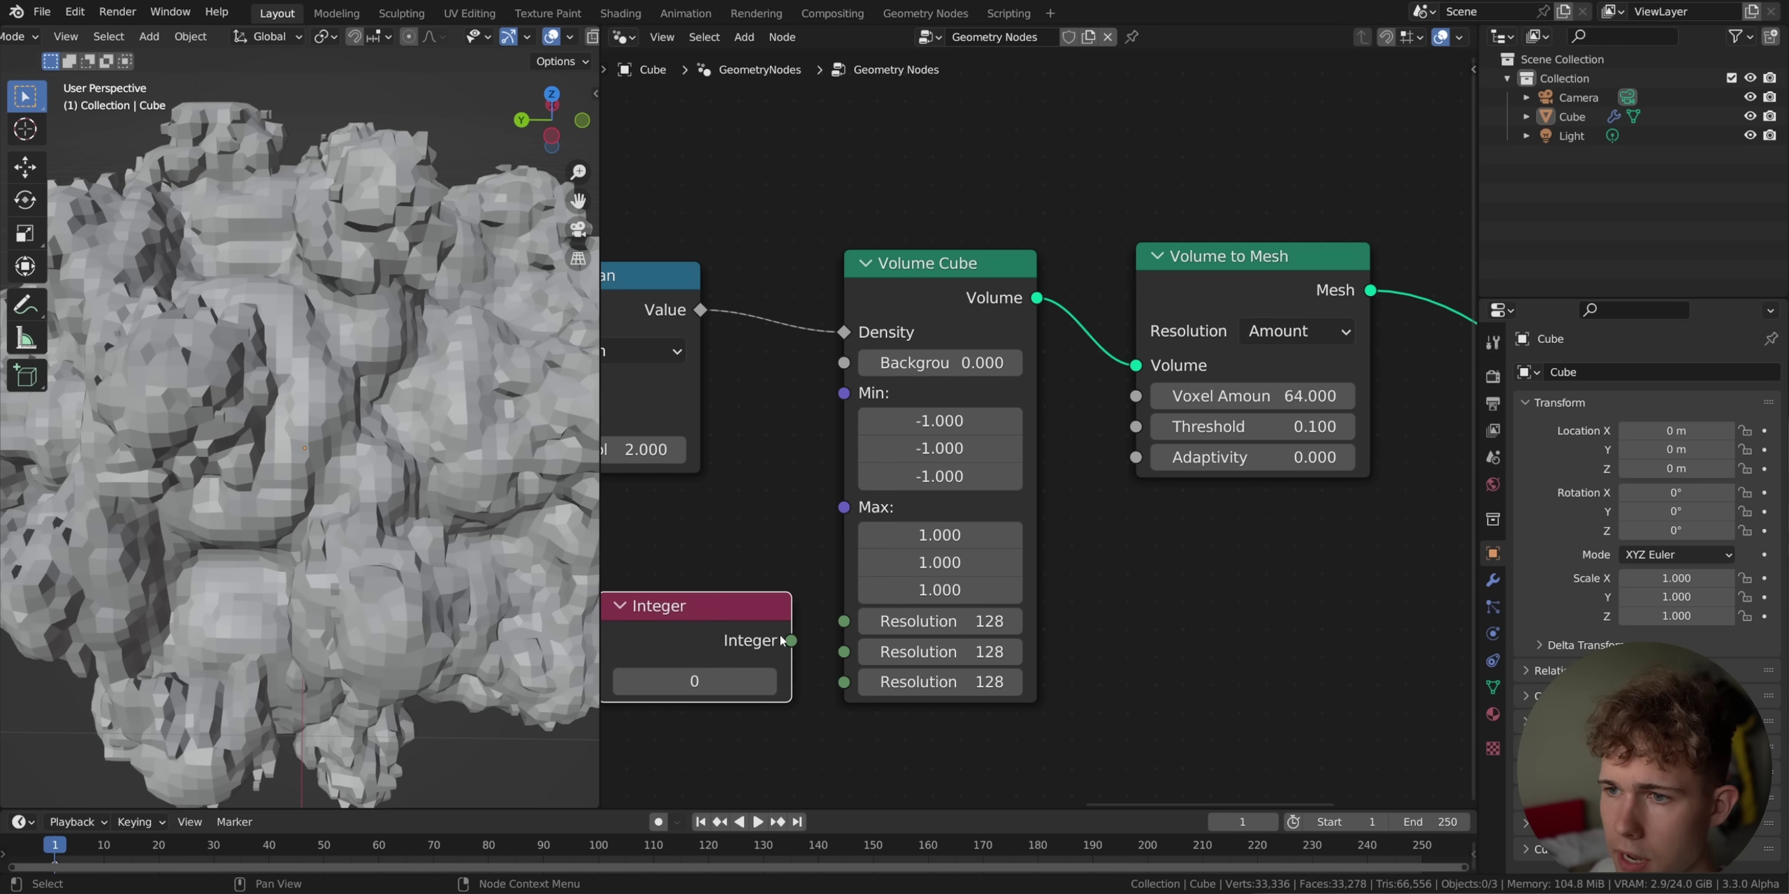
click(741, 682)
Save the file and link the Integer node to the Volume Cube's Resolution X, Y and Z and to Voxel Amount.
key(ctrl+s)
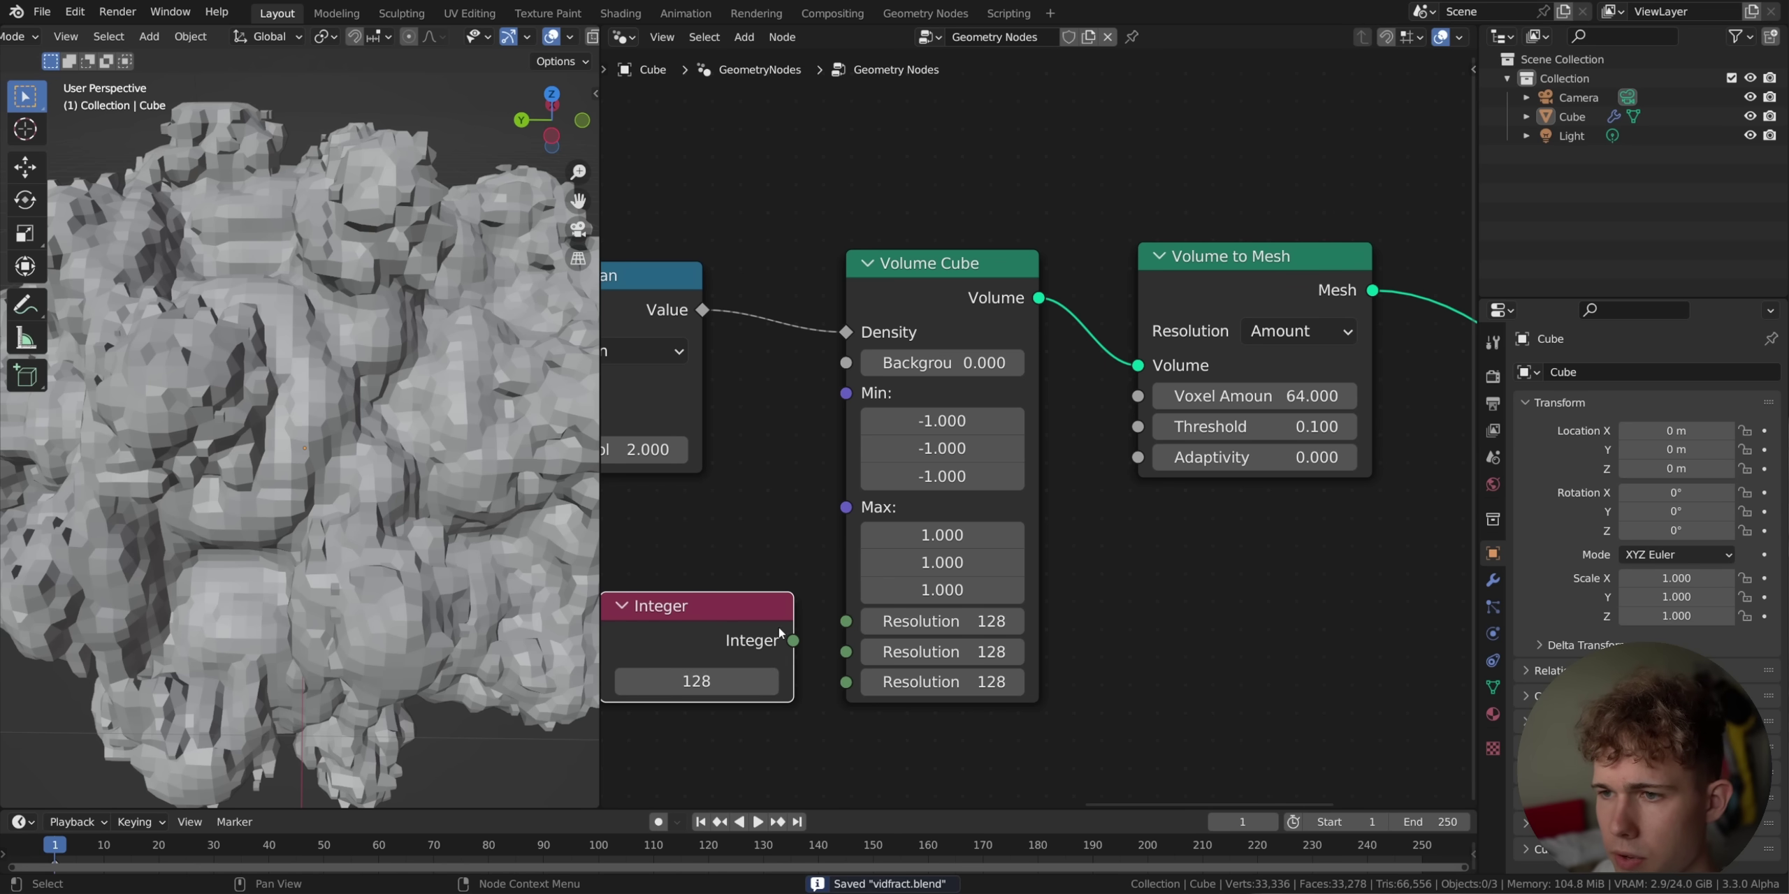
drag(830, 640, 846, 679)
drag(1135, 409, 1139, 396)
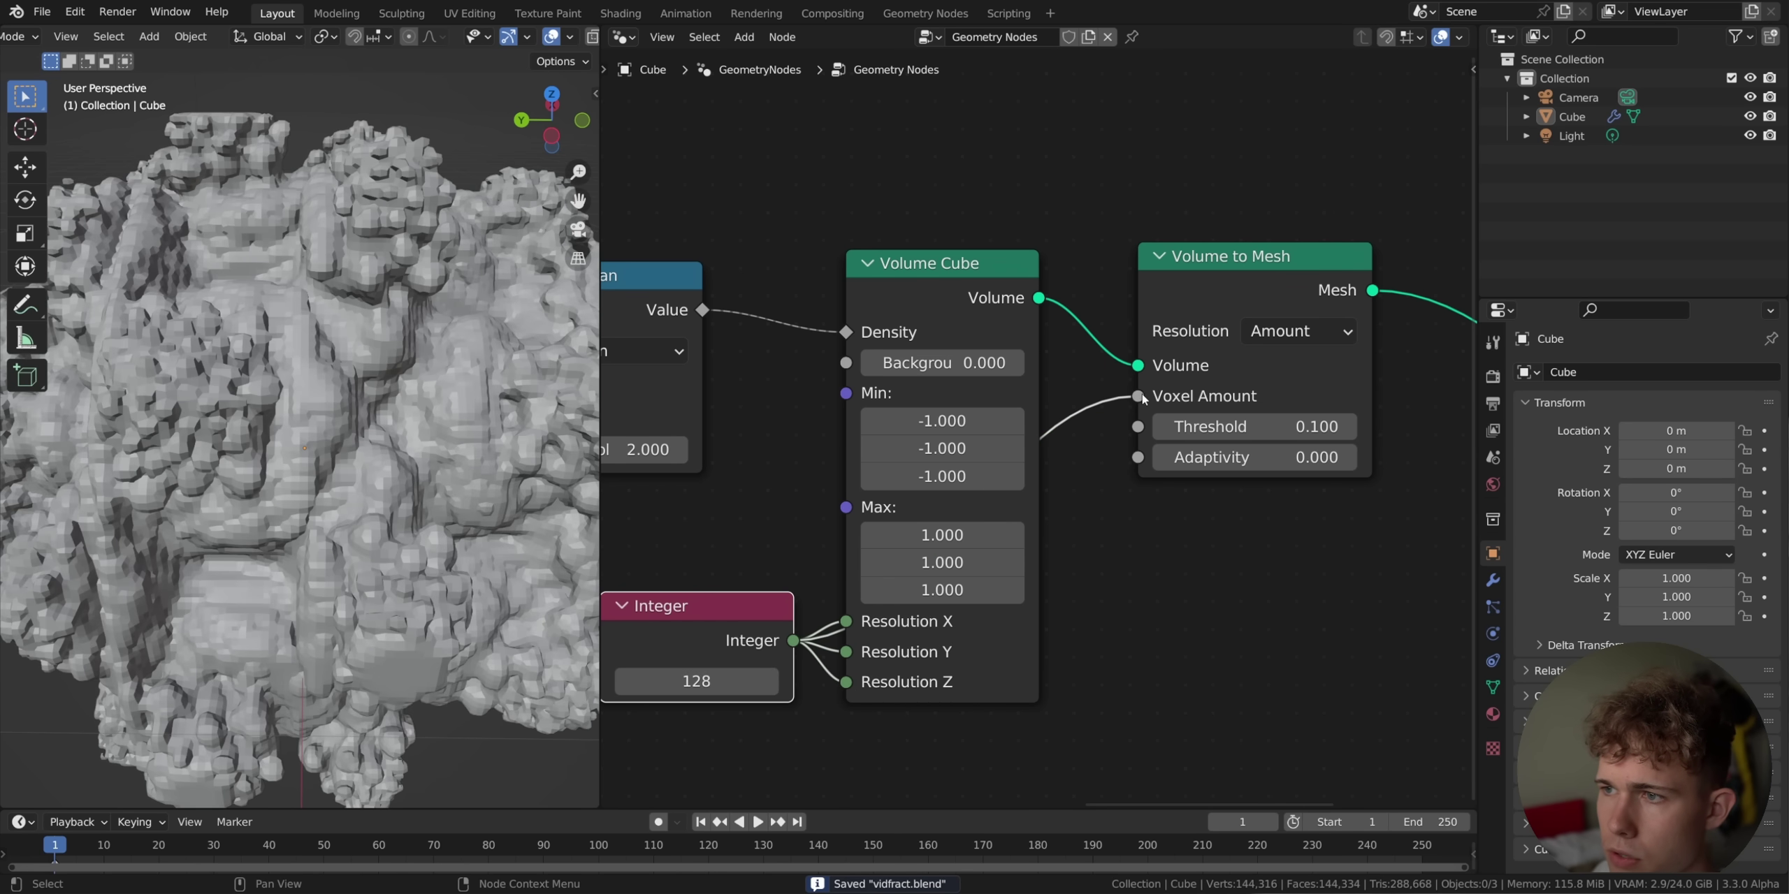
Raise the shared Integer resolution to 256.
scroll(197, 528, down, 2)
middle_drag(197, 527, 343, 489)
double_click(885, 601)
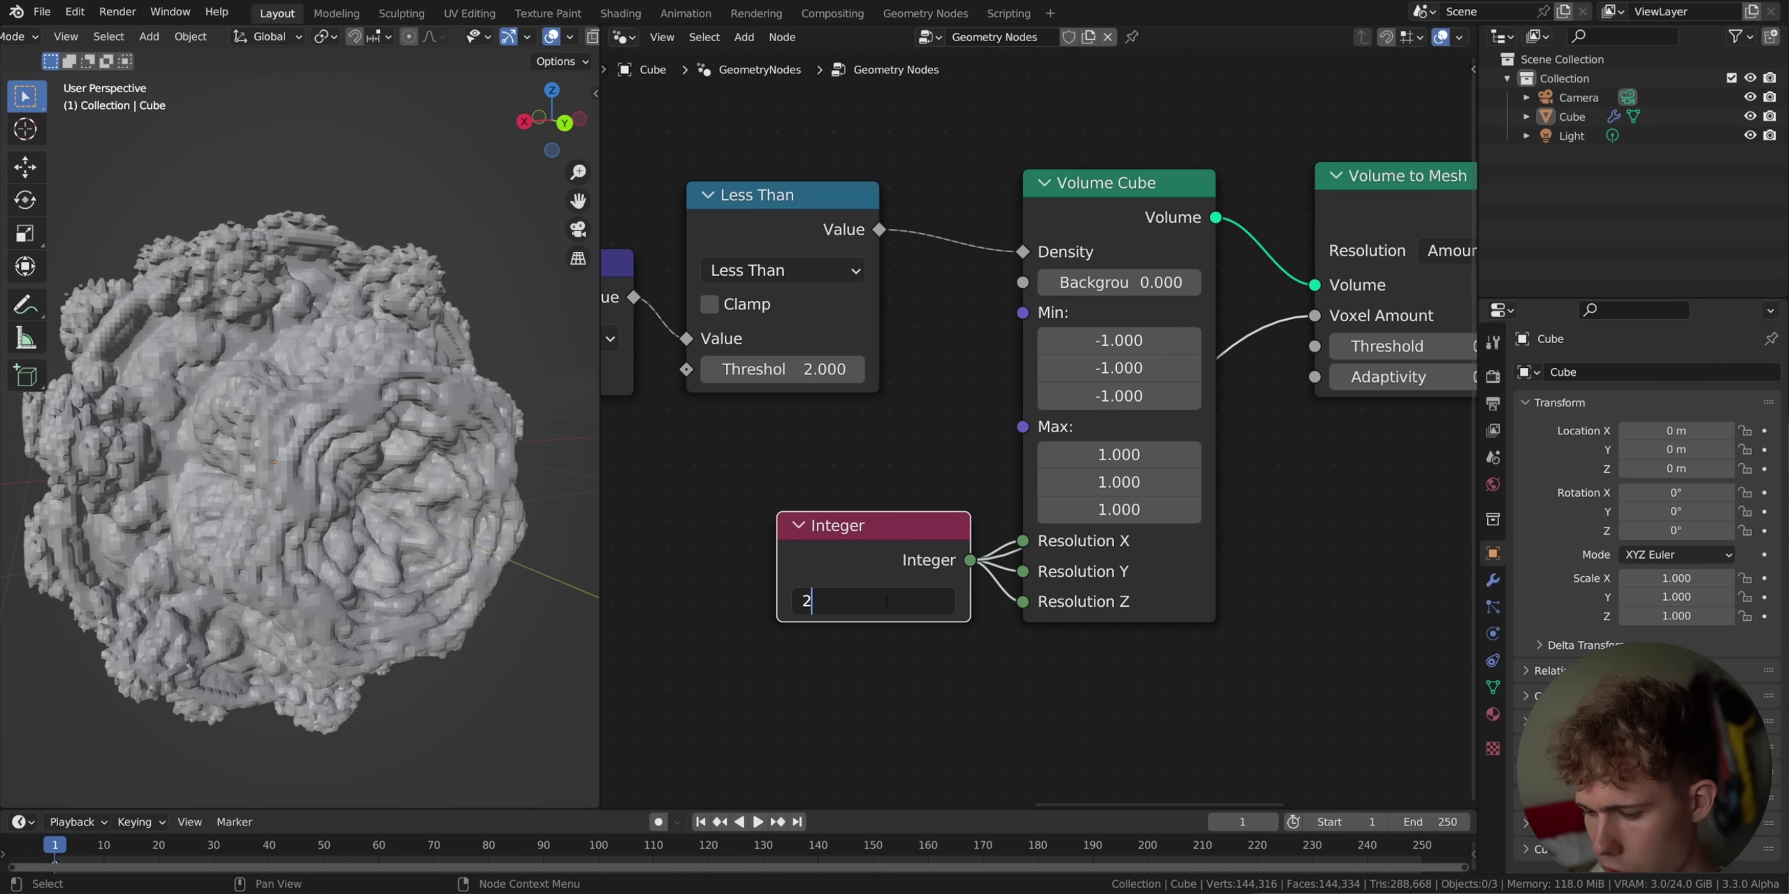
key(Return)
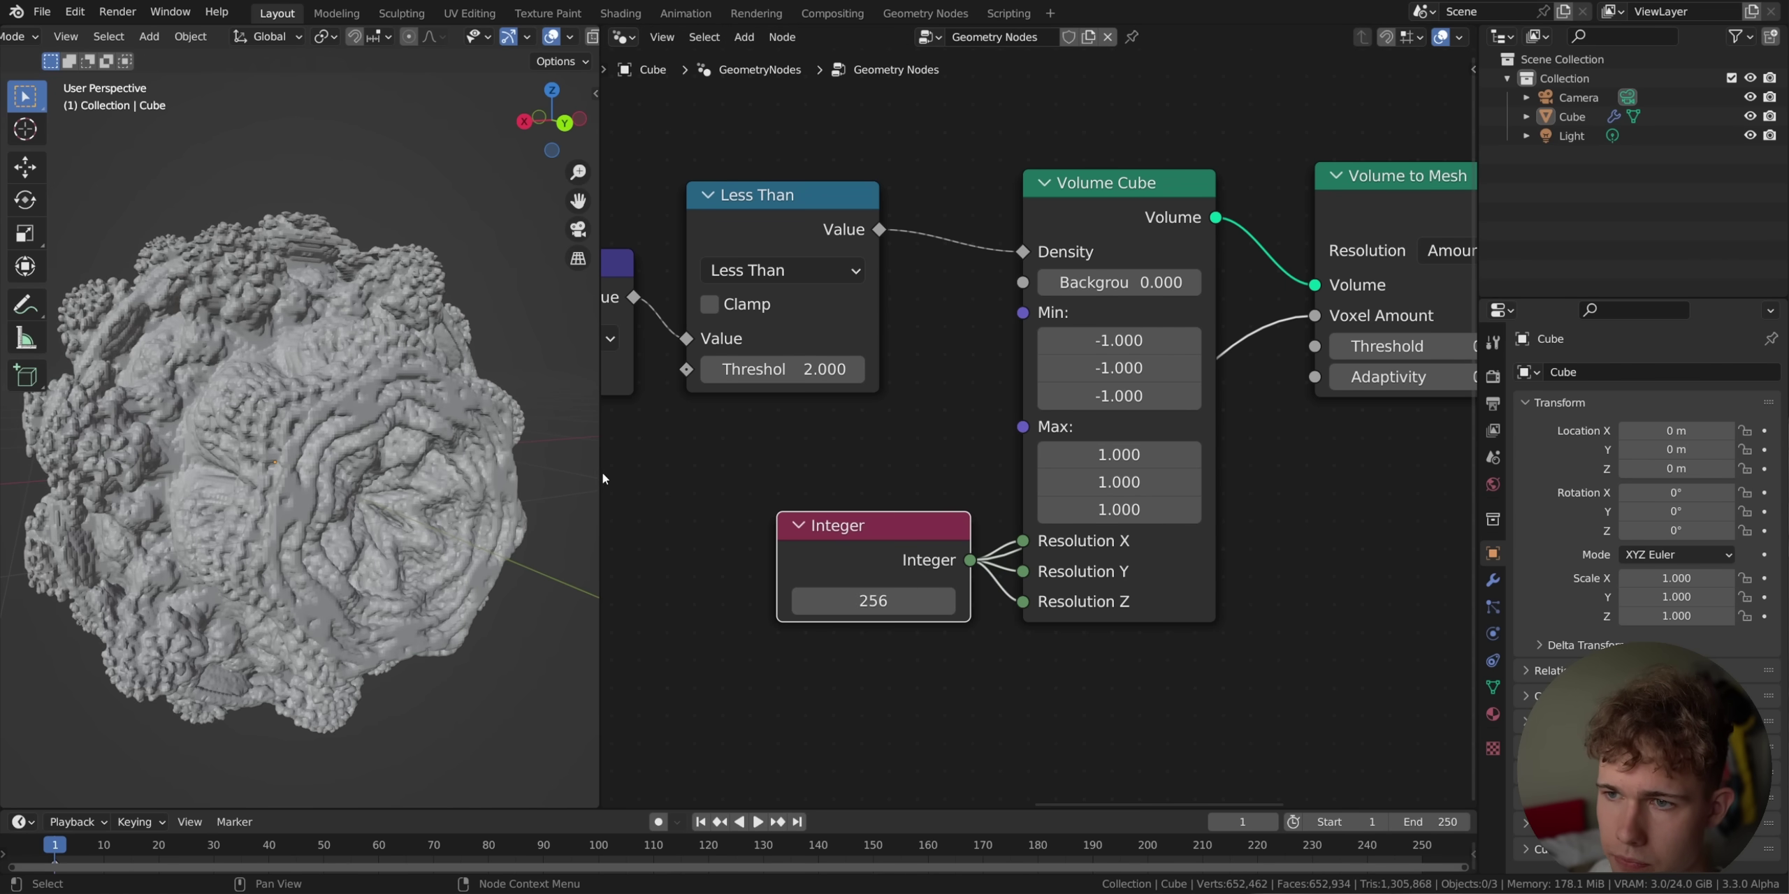
Widen the 3D viewport and view the fractal from another side.
drag(600, 473, 788, 473)
scroll(447, 461, down, 3)
scroll(517, 454, up, 6)
middle_drag(545, 453, 399, 452)
scroll(400, 451, down, 1)
Set the Volume Cube's Min to -1.1 and Max to 1.1 on all three axes.
drag(1185, 190, 1197, 153)
scroll(550, 427, down, 3)
shift+middle_drag(549, 427, 475, 384)
drag(1231, 297, 1231, 358)
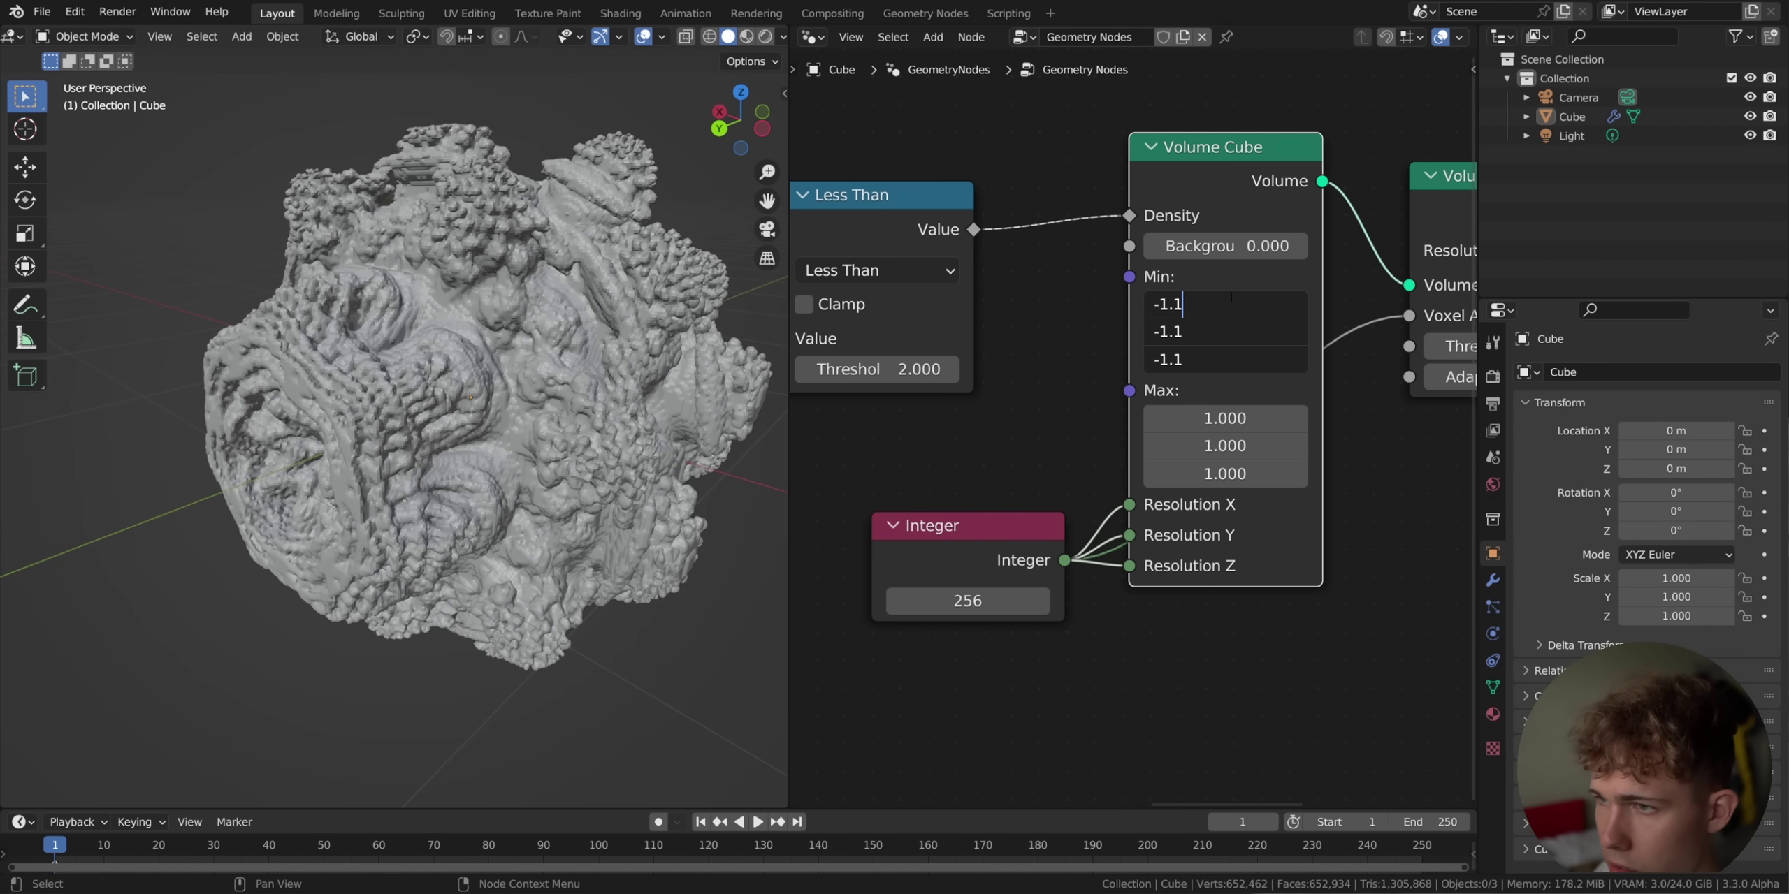
text(-1.1)
key(Return)
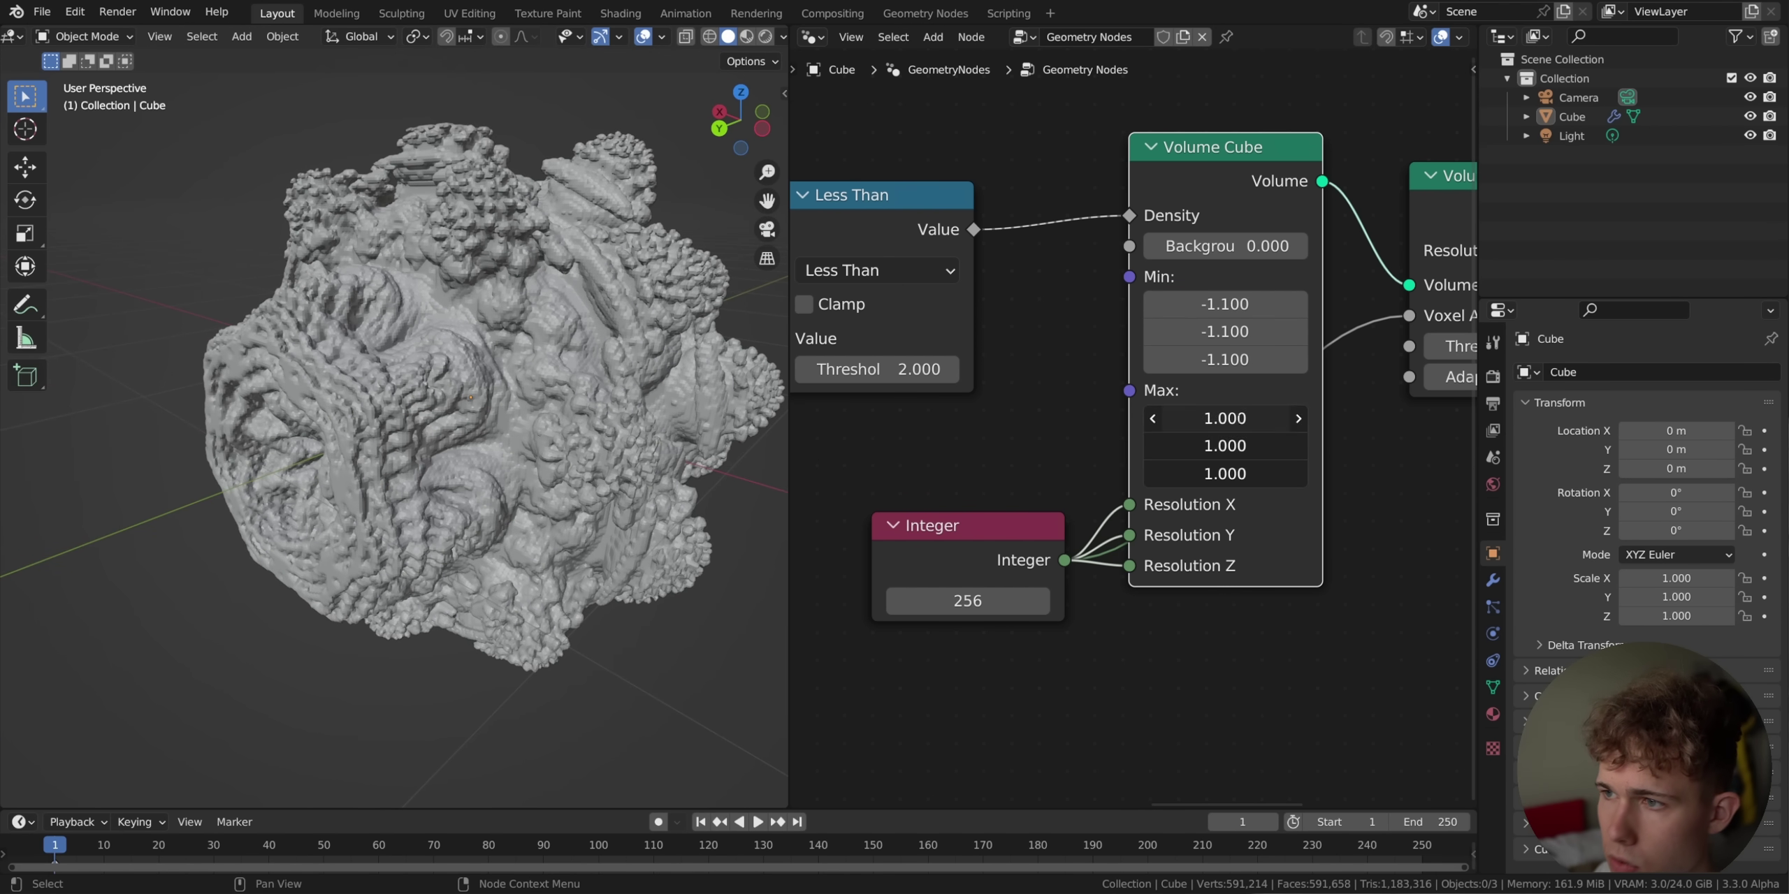
key(Return)
Look over the whole fractal and set the Integer resolution to 128.
middle_drag(219, 258, 394, 429)
scroll(451, 383, down, 4)
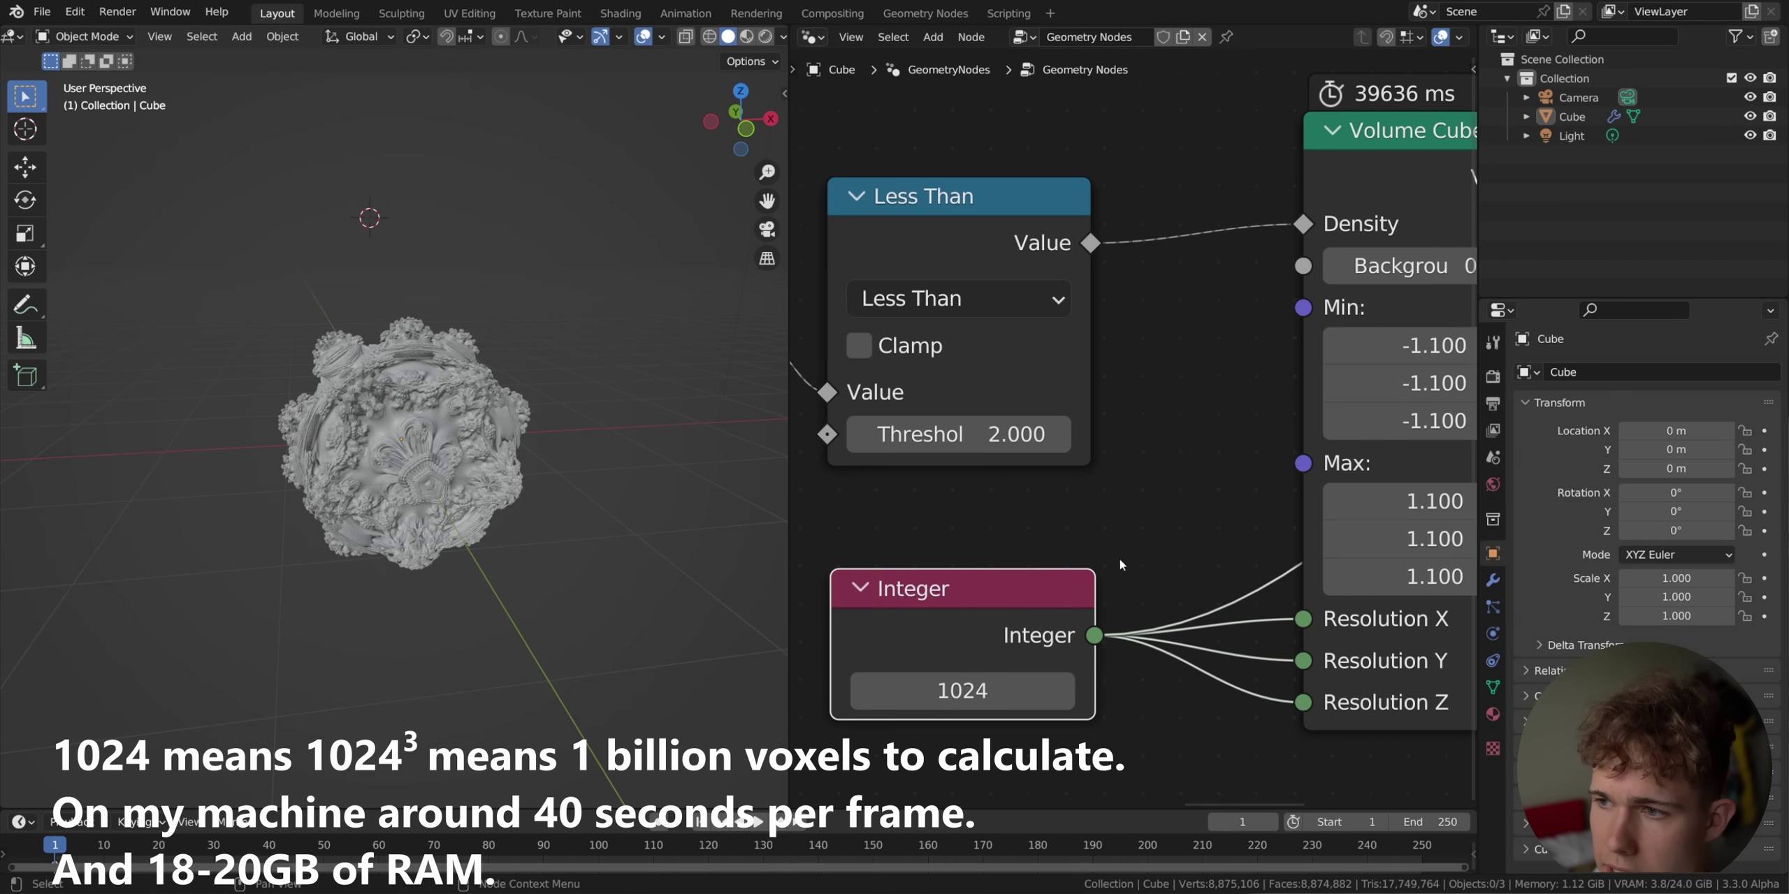
scroll(1223, 744, down, 2)
scroll(1223, 743, down, 2)
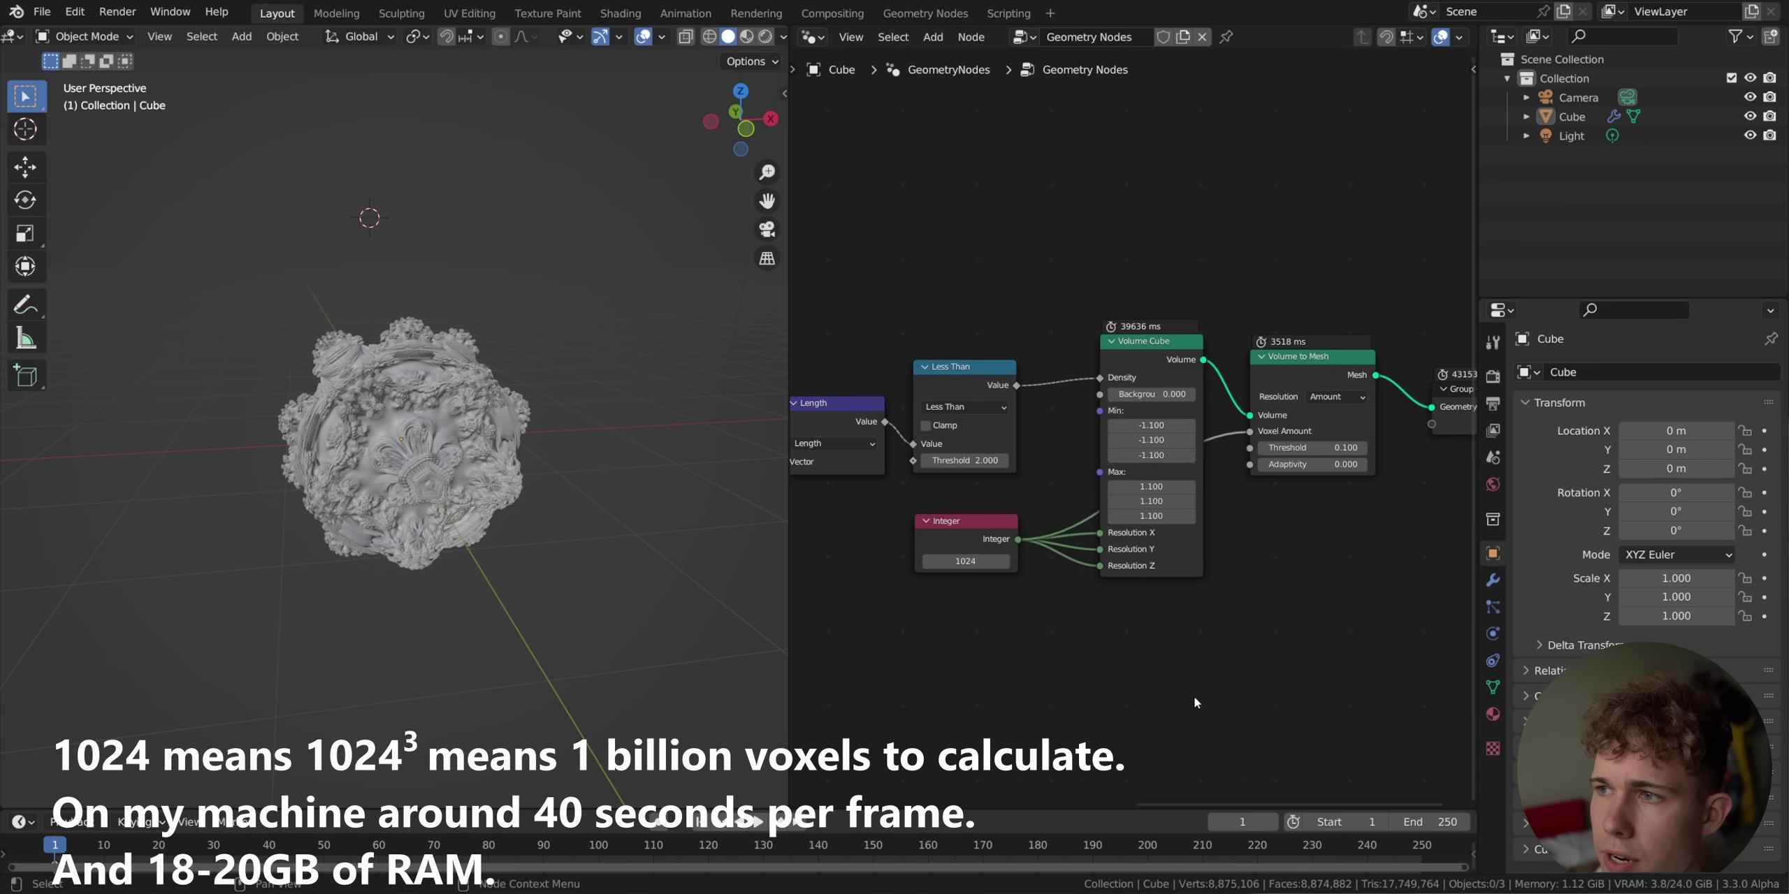
text(12)
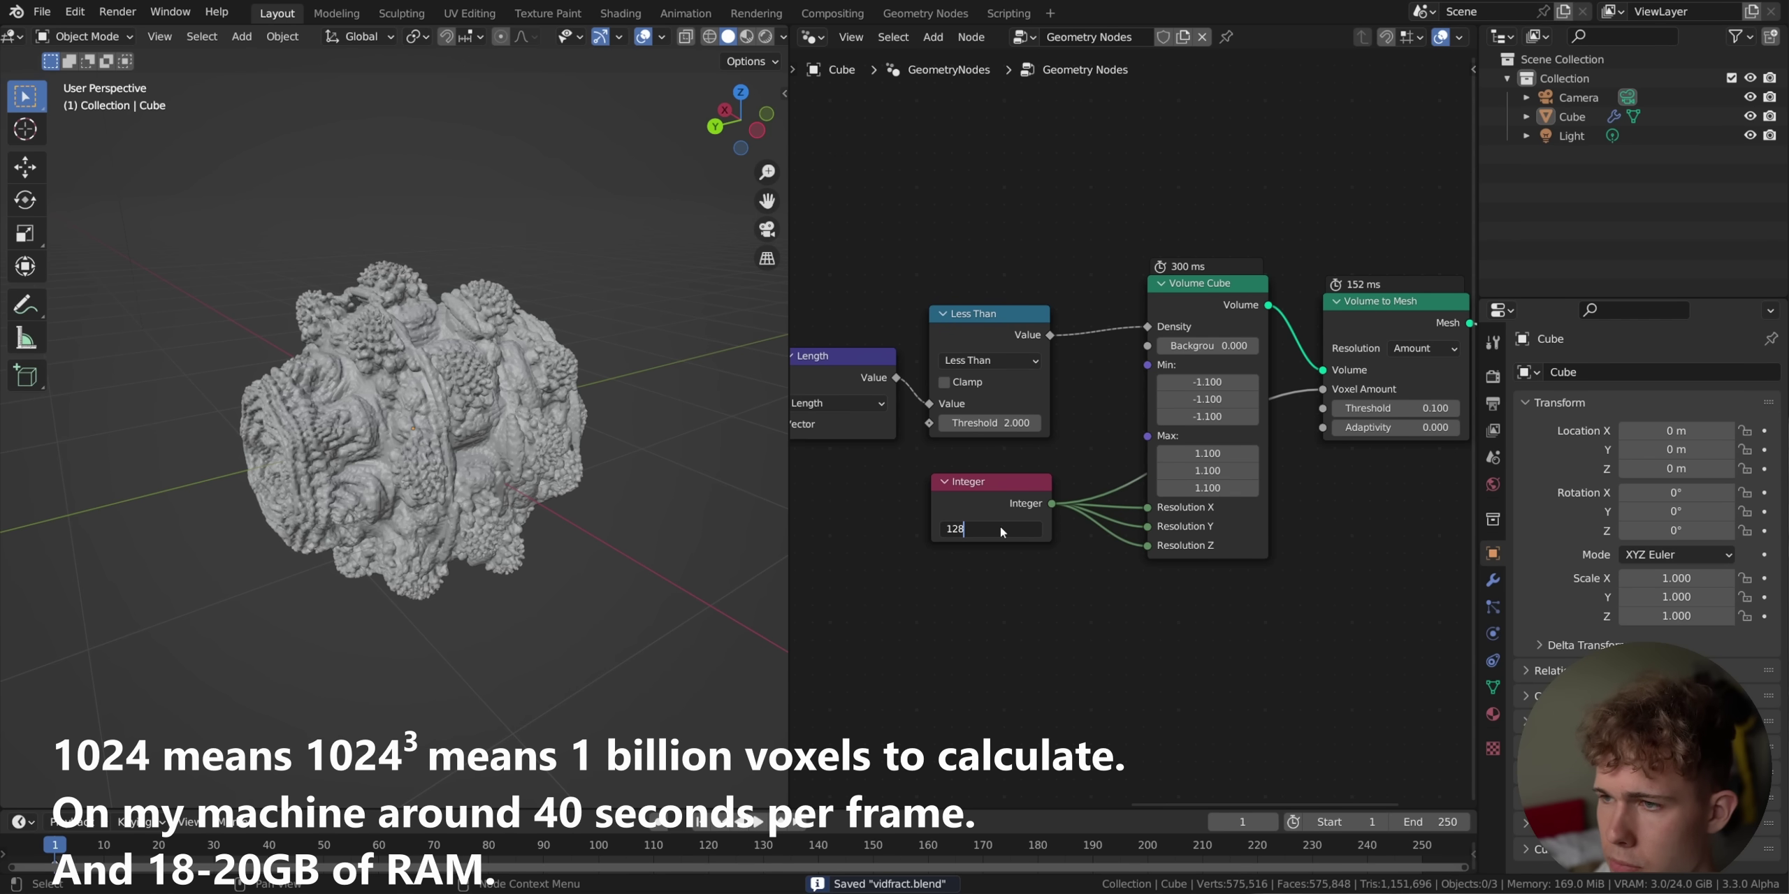
key(Return)
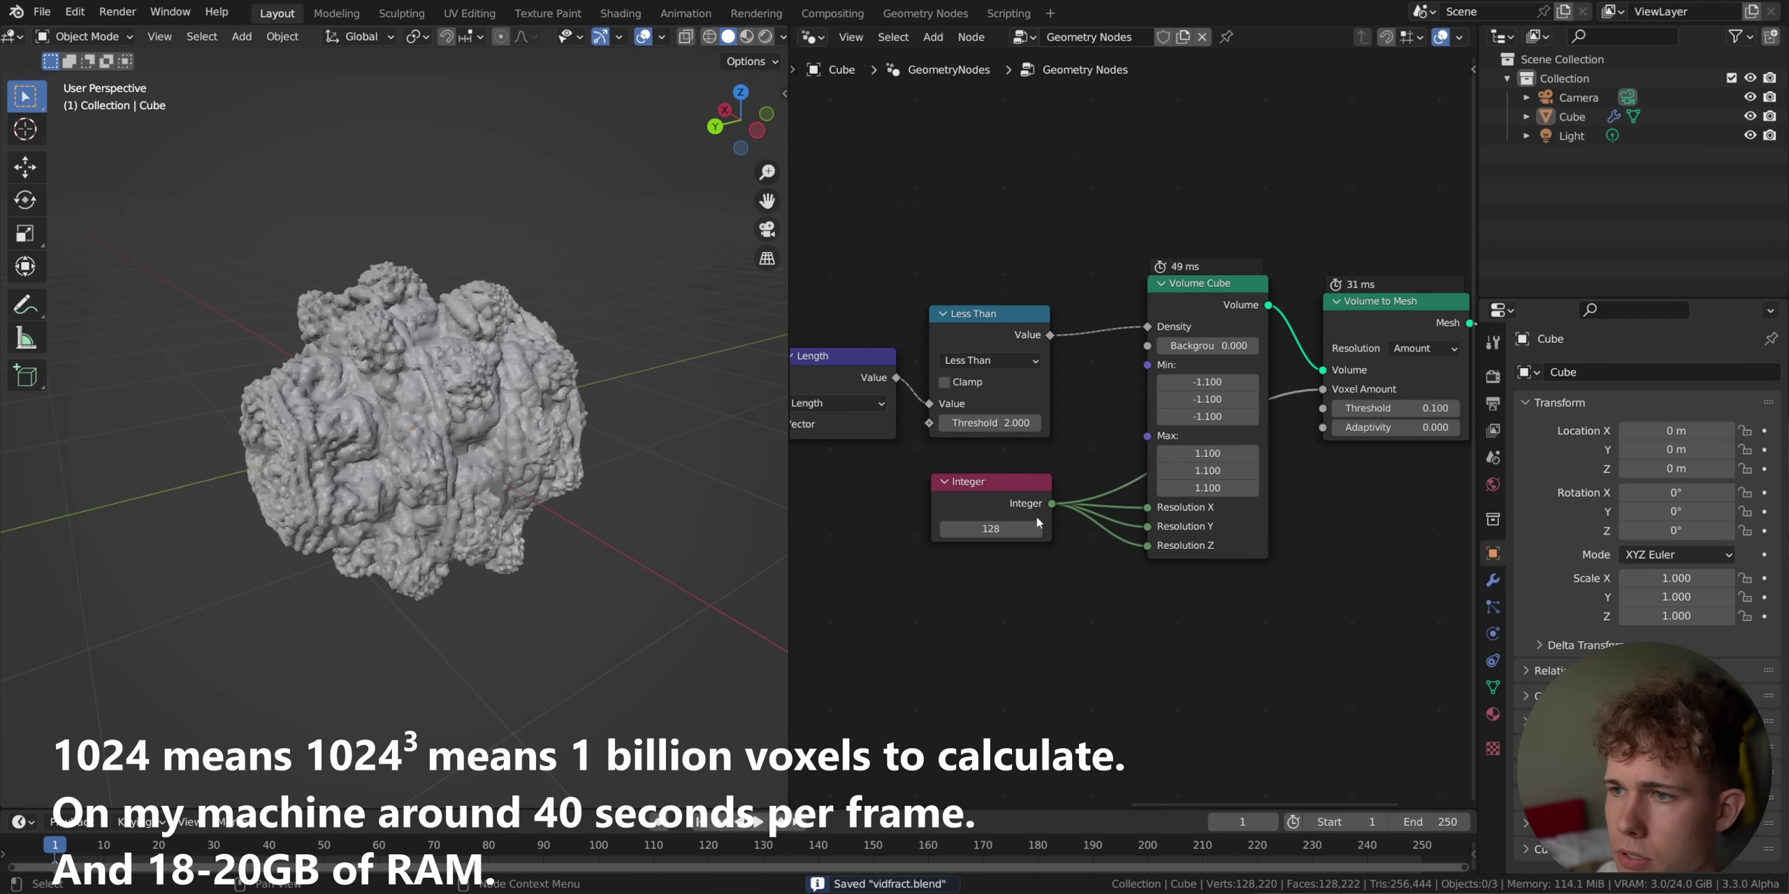
Set the exp value at the start of the chain to 6 and view the changed fractal up close.
middle_drag(878, 595, 1267, 599)
middle_drag(839, 534, 1154, 550)
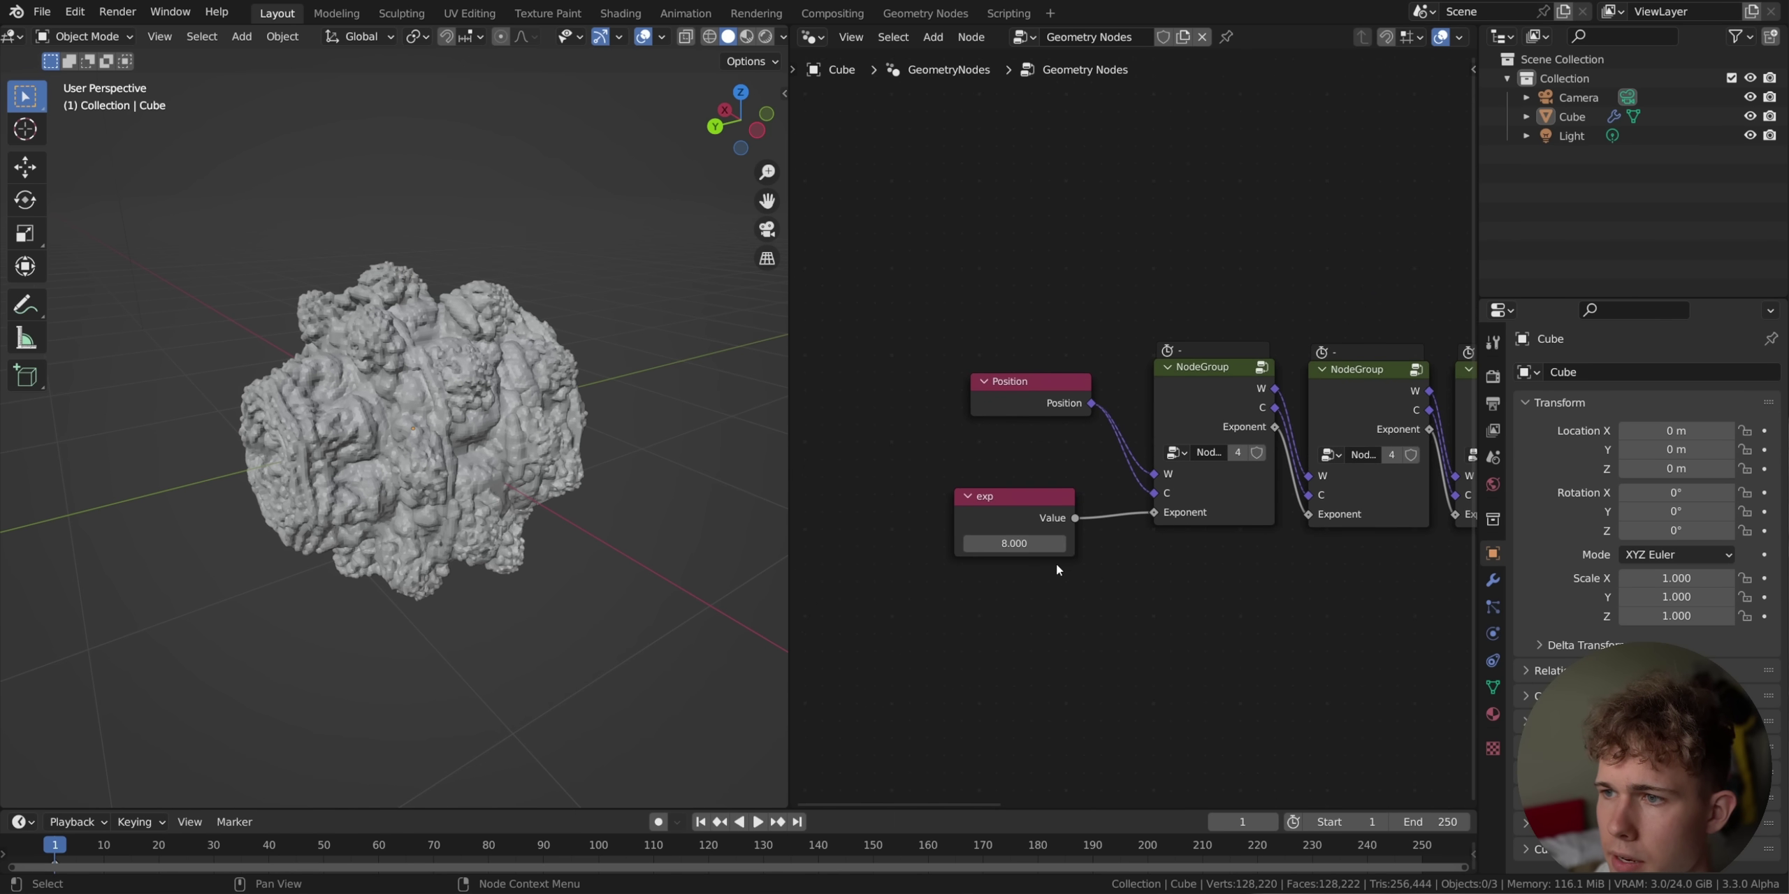
drag(1022, 544, 986, 544)
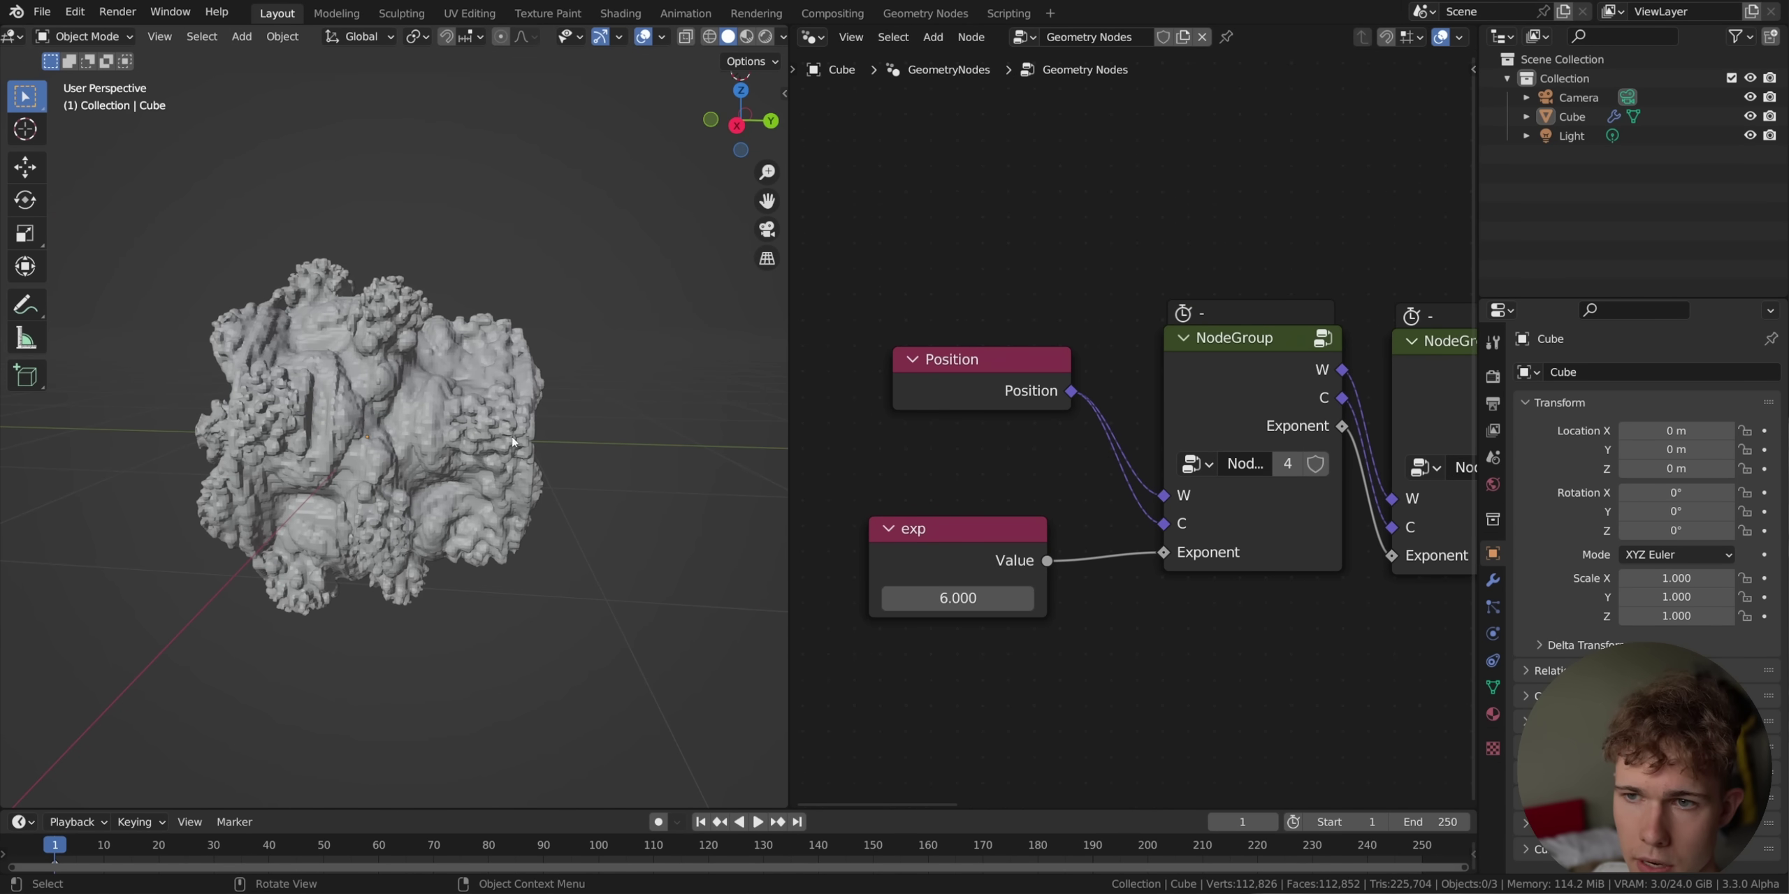
middle_drag(512, 442, 587, 448)
scroll(580, 489, up, 3)
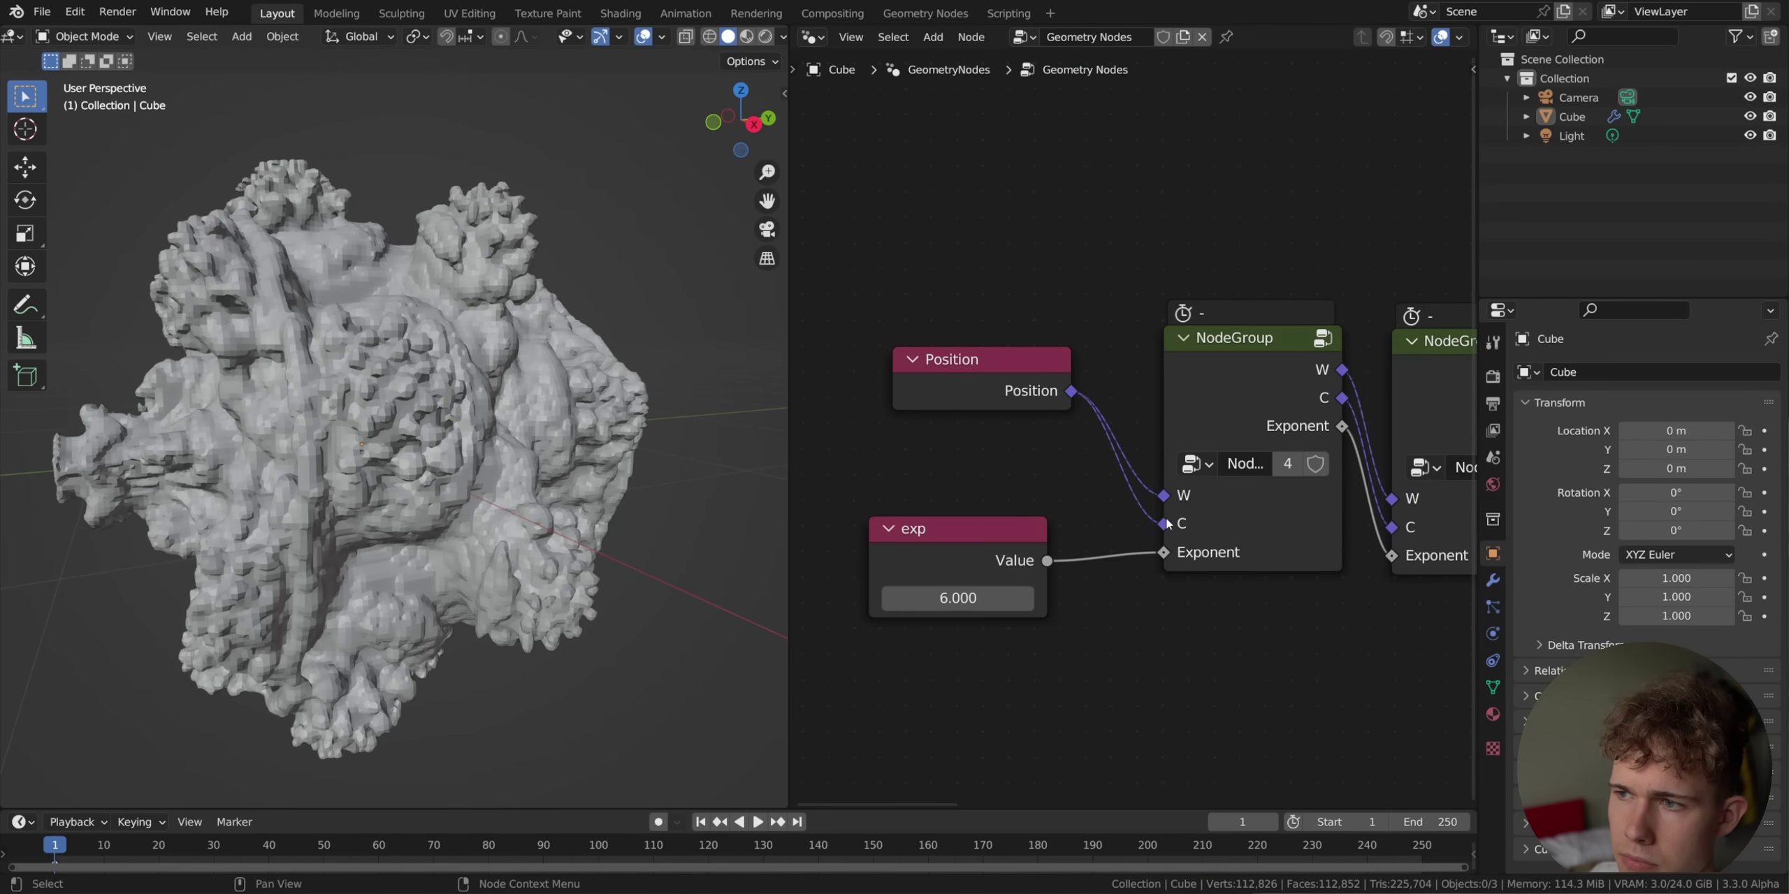
Try a fixed C vector of 0.830, 0.320, 0 on the first node group, and reconnect Position to C.
drag(1164, 524, 1080, 495)
drag(1008, 386, 926, 412)
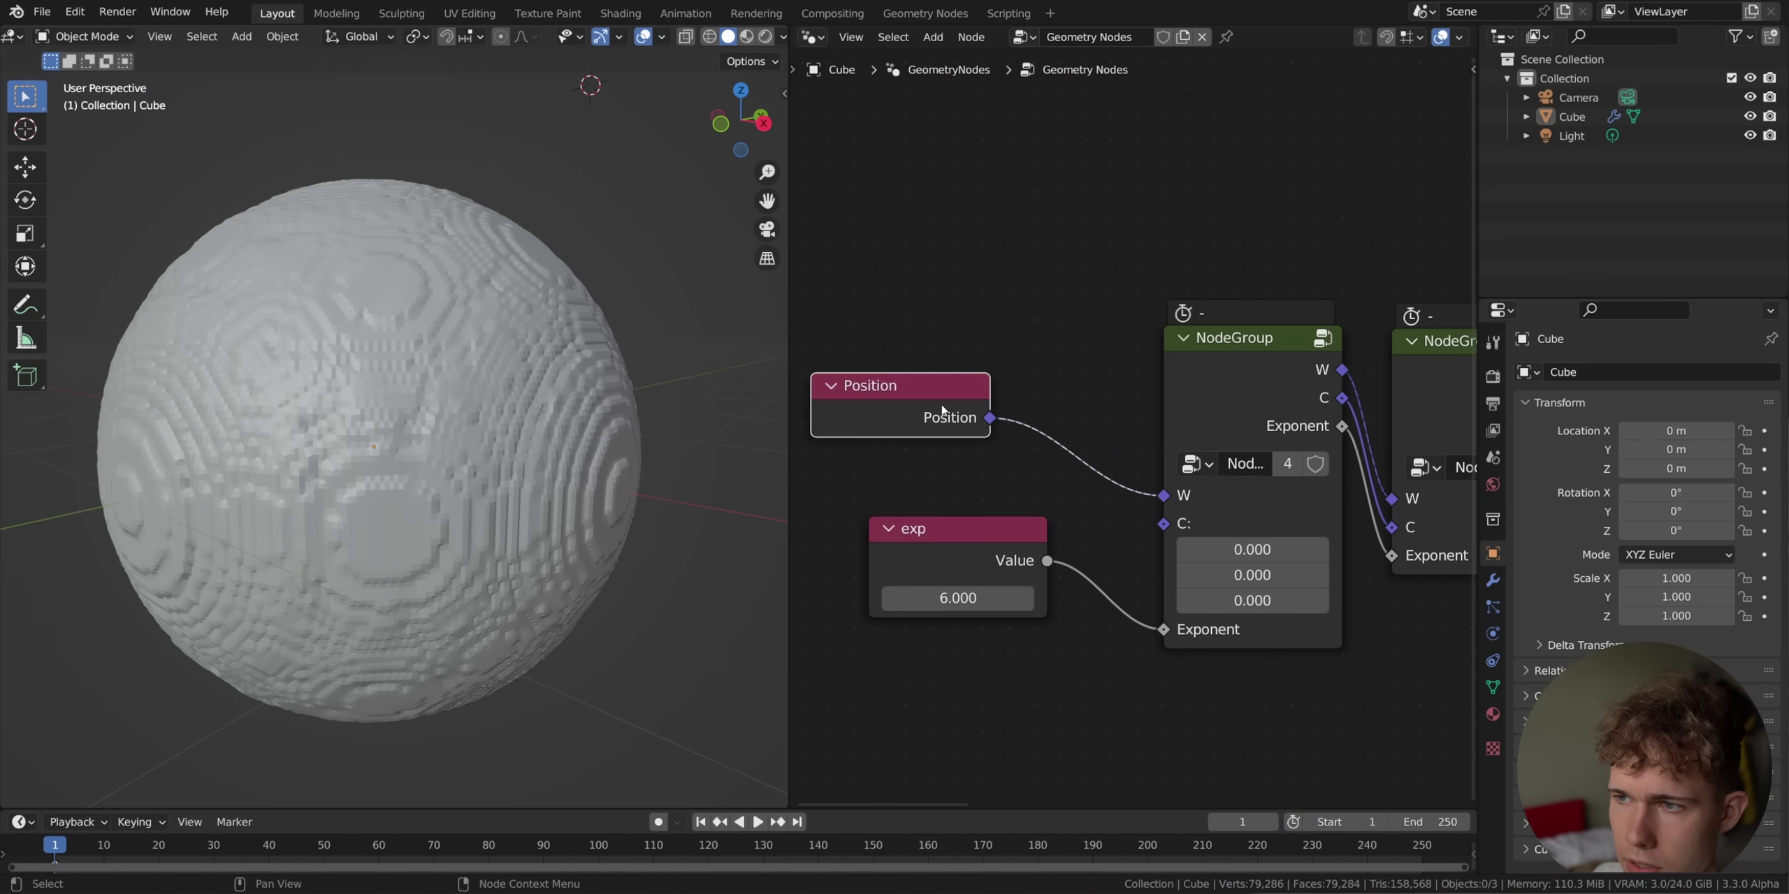
mouse_move(1252, 549)
mouse_down()
mouse_move(1330, 549)
mouse_move(1268, 576)
mouse_up()
middle_drag(440, 489, 662, 444)
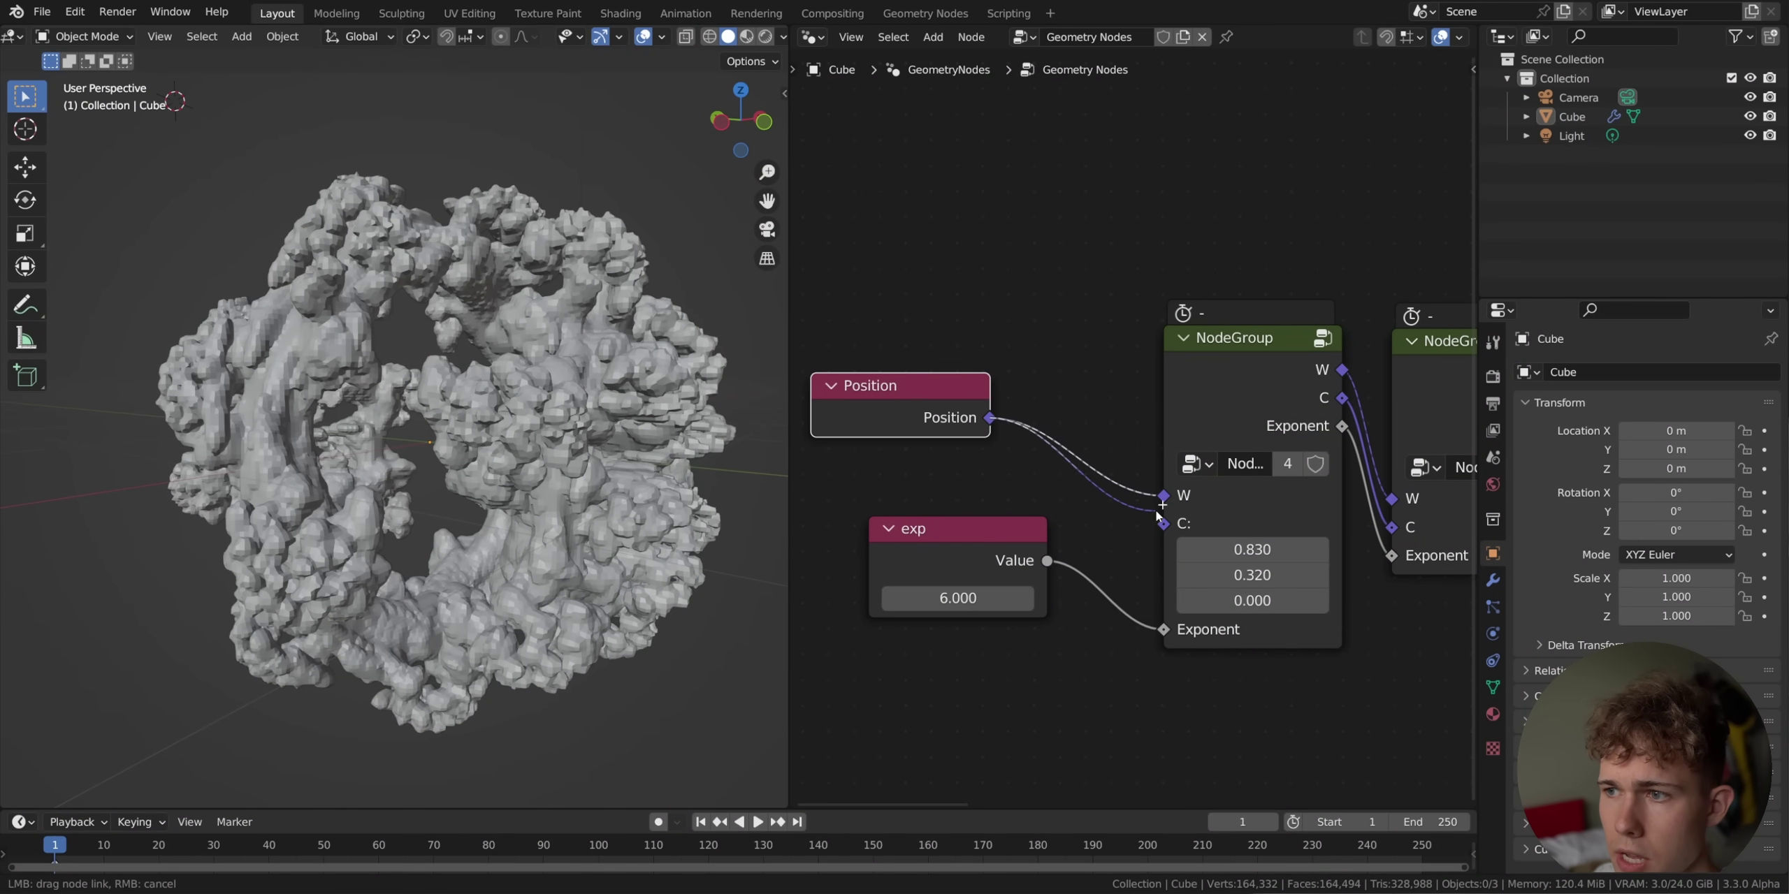
drag(1174, 530, 1174, 530)
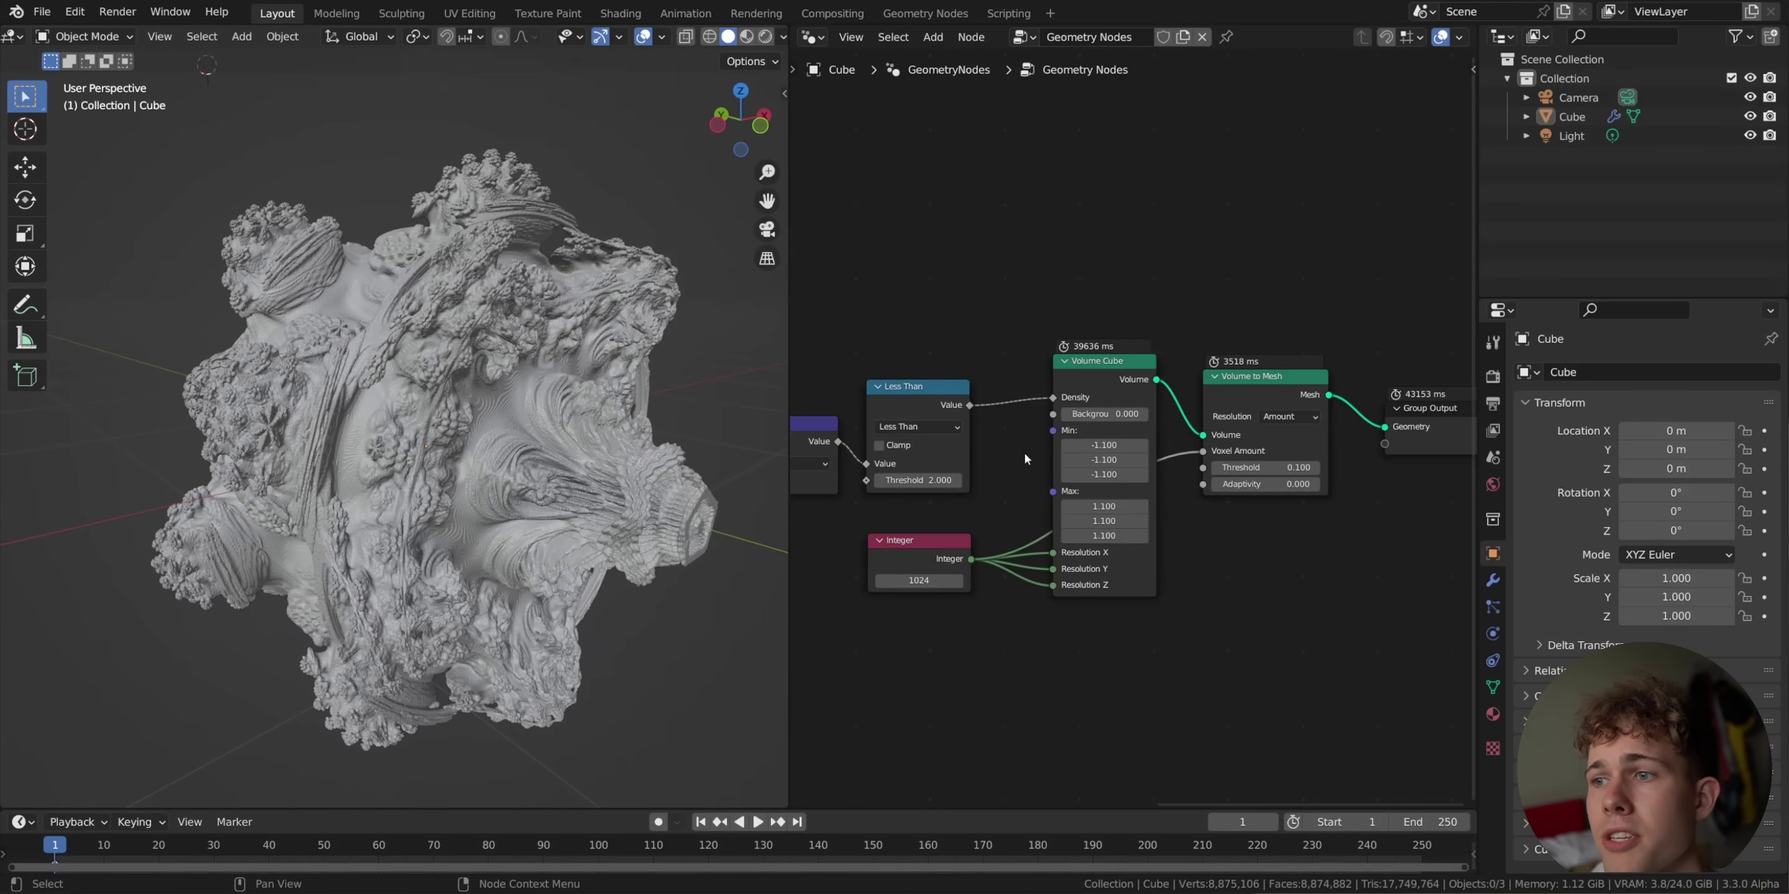
Insert a Set Material node using Material after Volume to Mesh and set the Integer resolution to 1024.
middle_drag(1025, 458, 894, 471)
key(shift+a)
text(set mat)
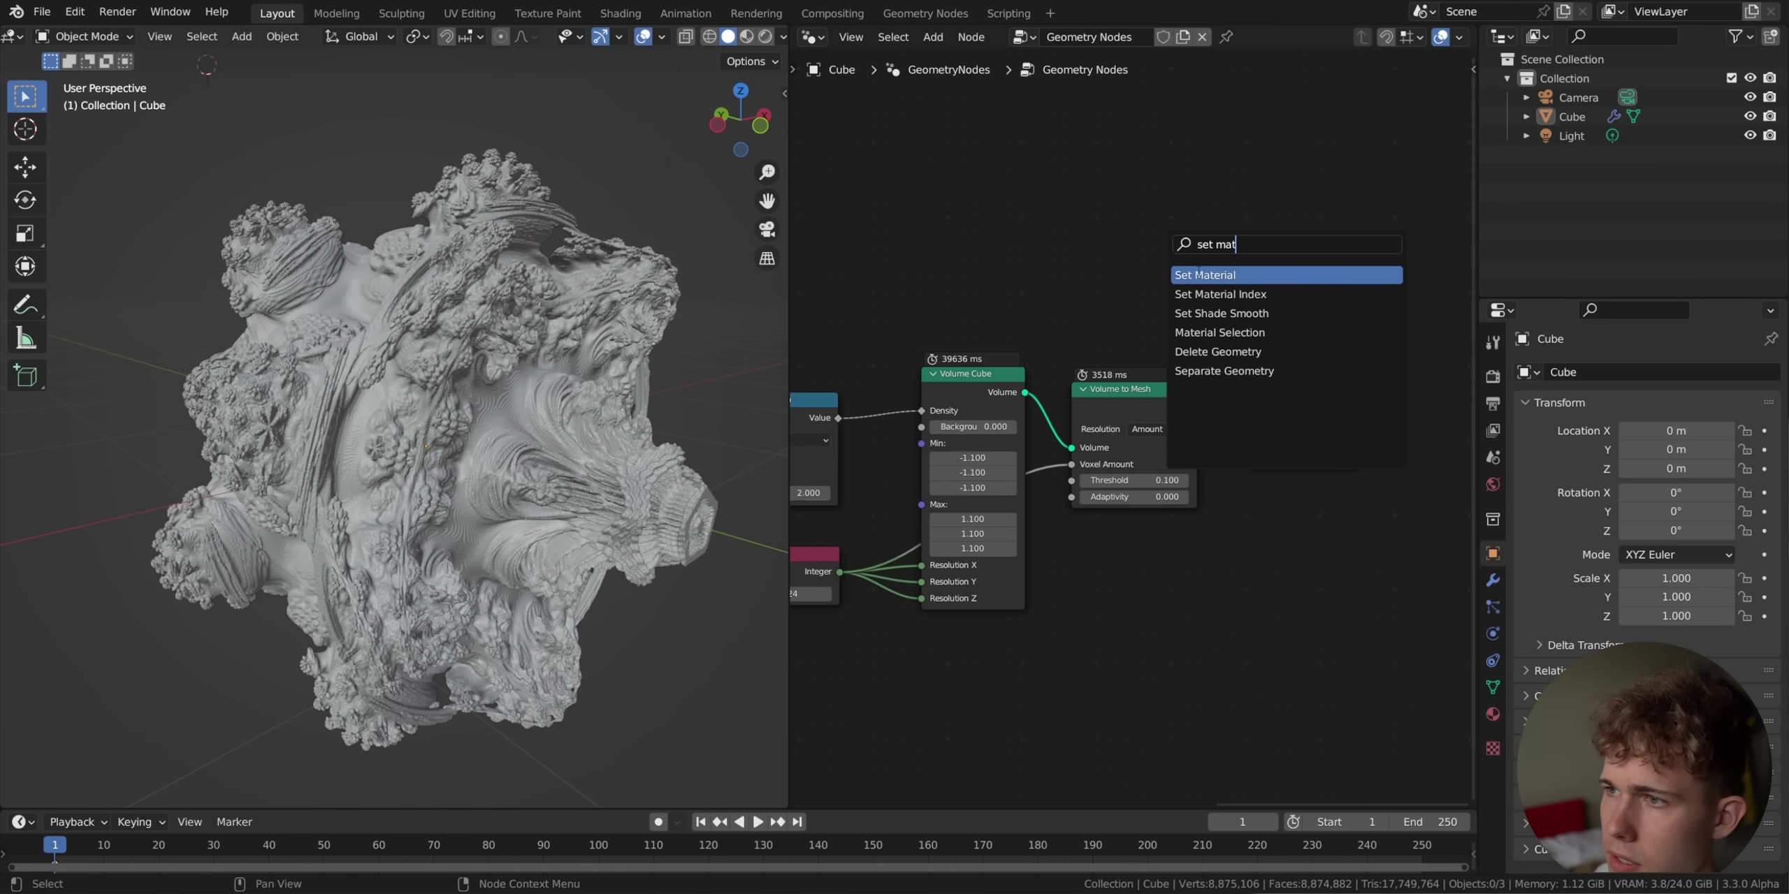
key(Return)
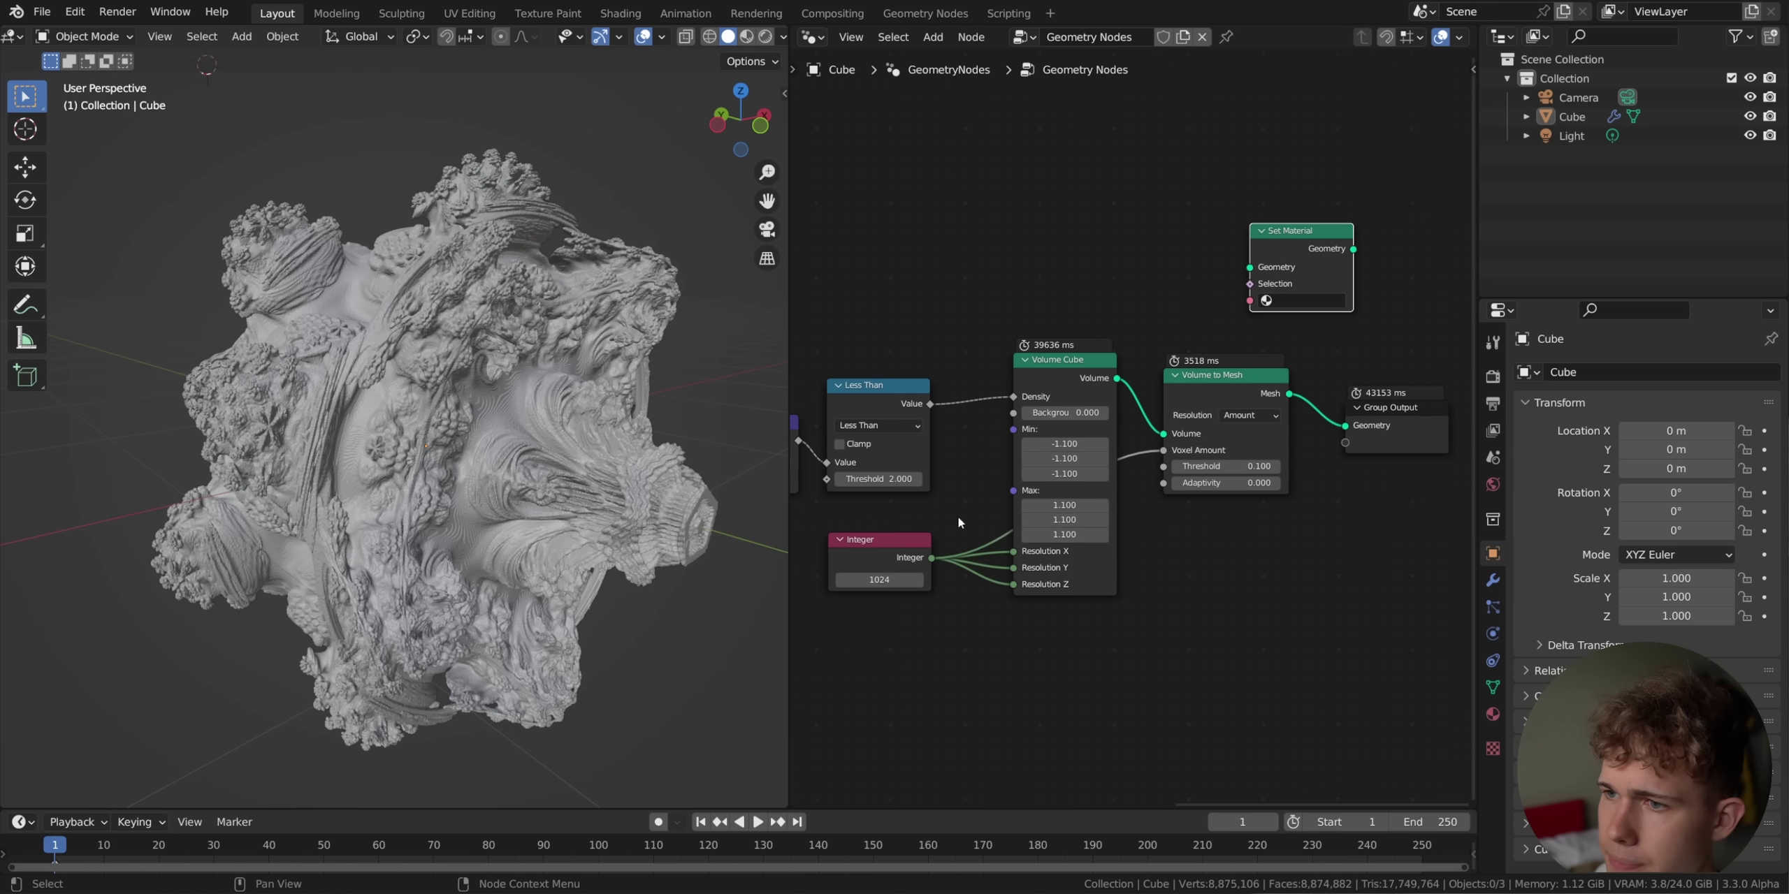
click(1368, 392)
click(1397, 454)
click(1406, 495)
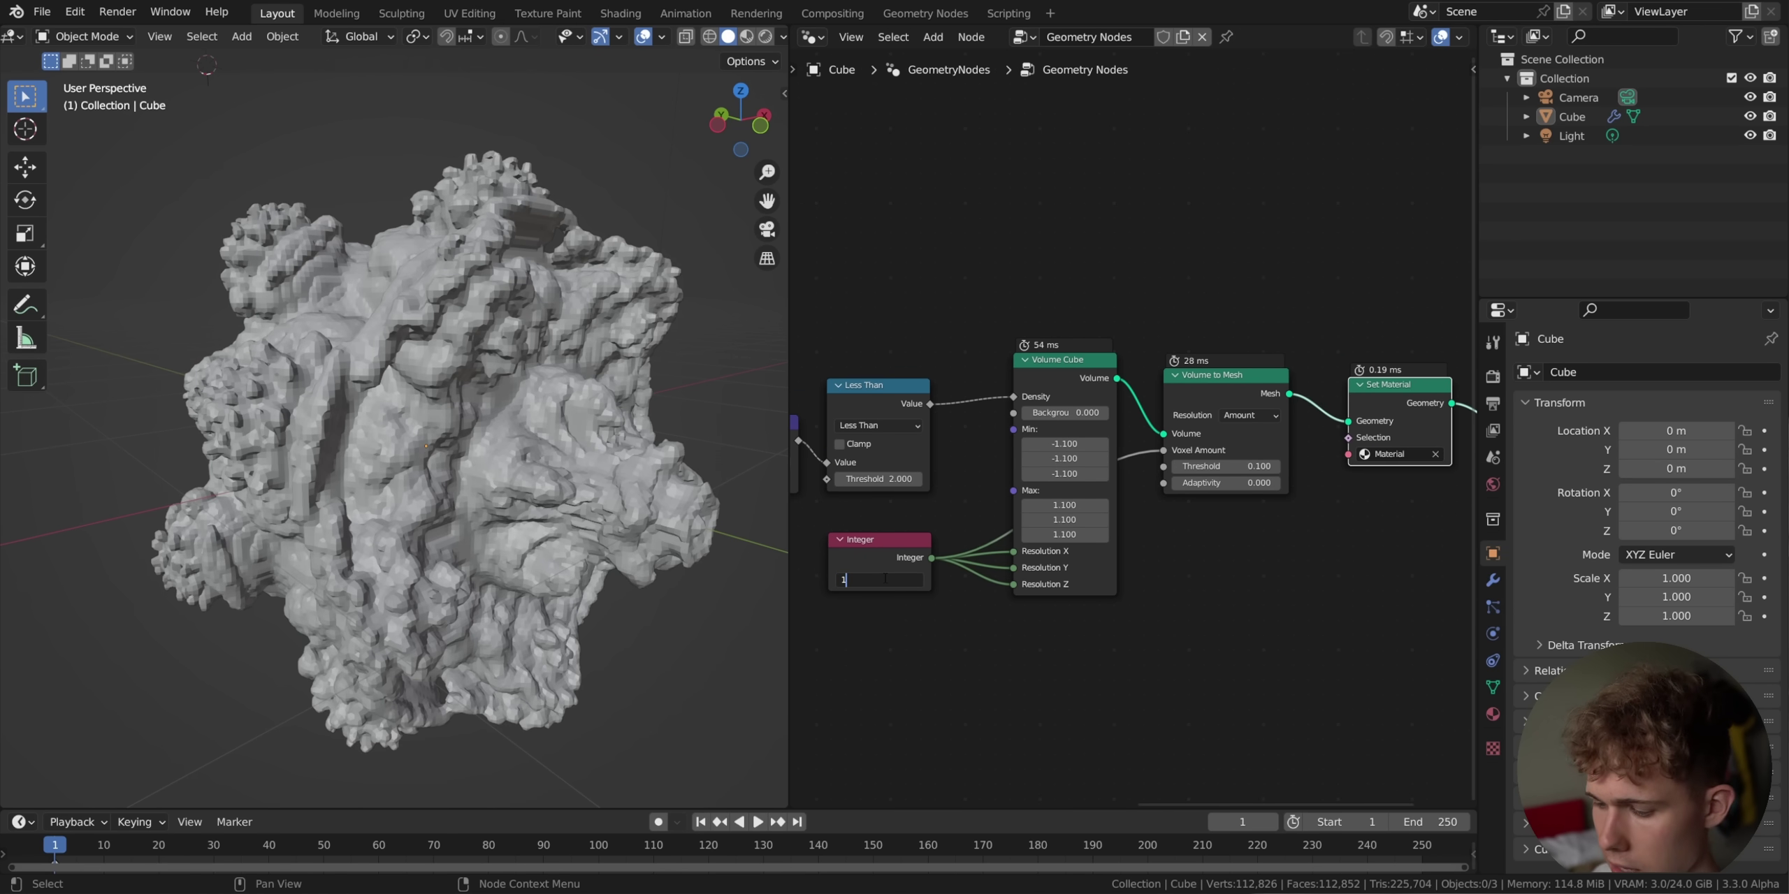
key(Return)
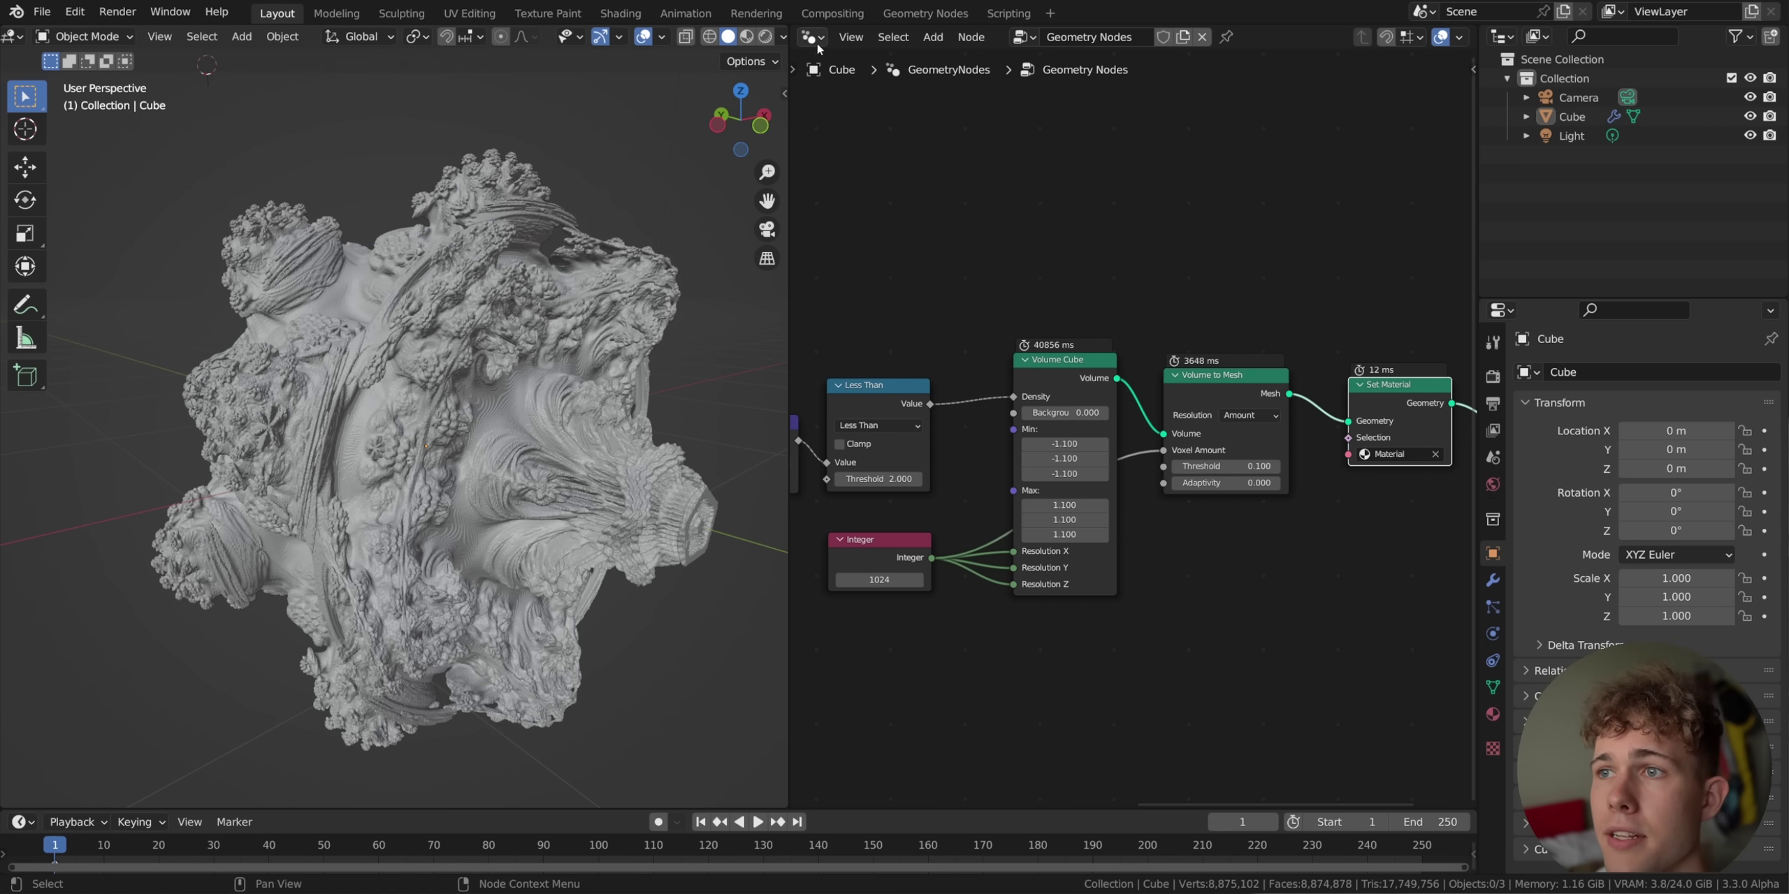
Switch the node editor to the Shader Editor and bring the cube's material nodes into view.
click(812, 37)
click(848, 215)
key(Home)
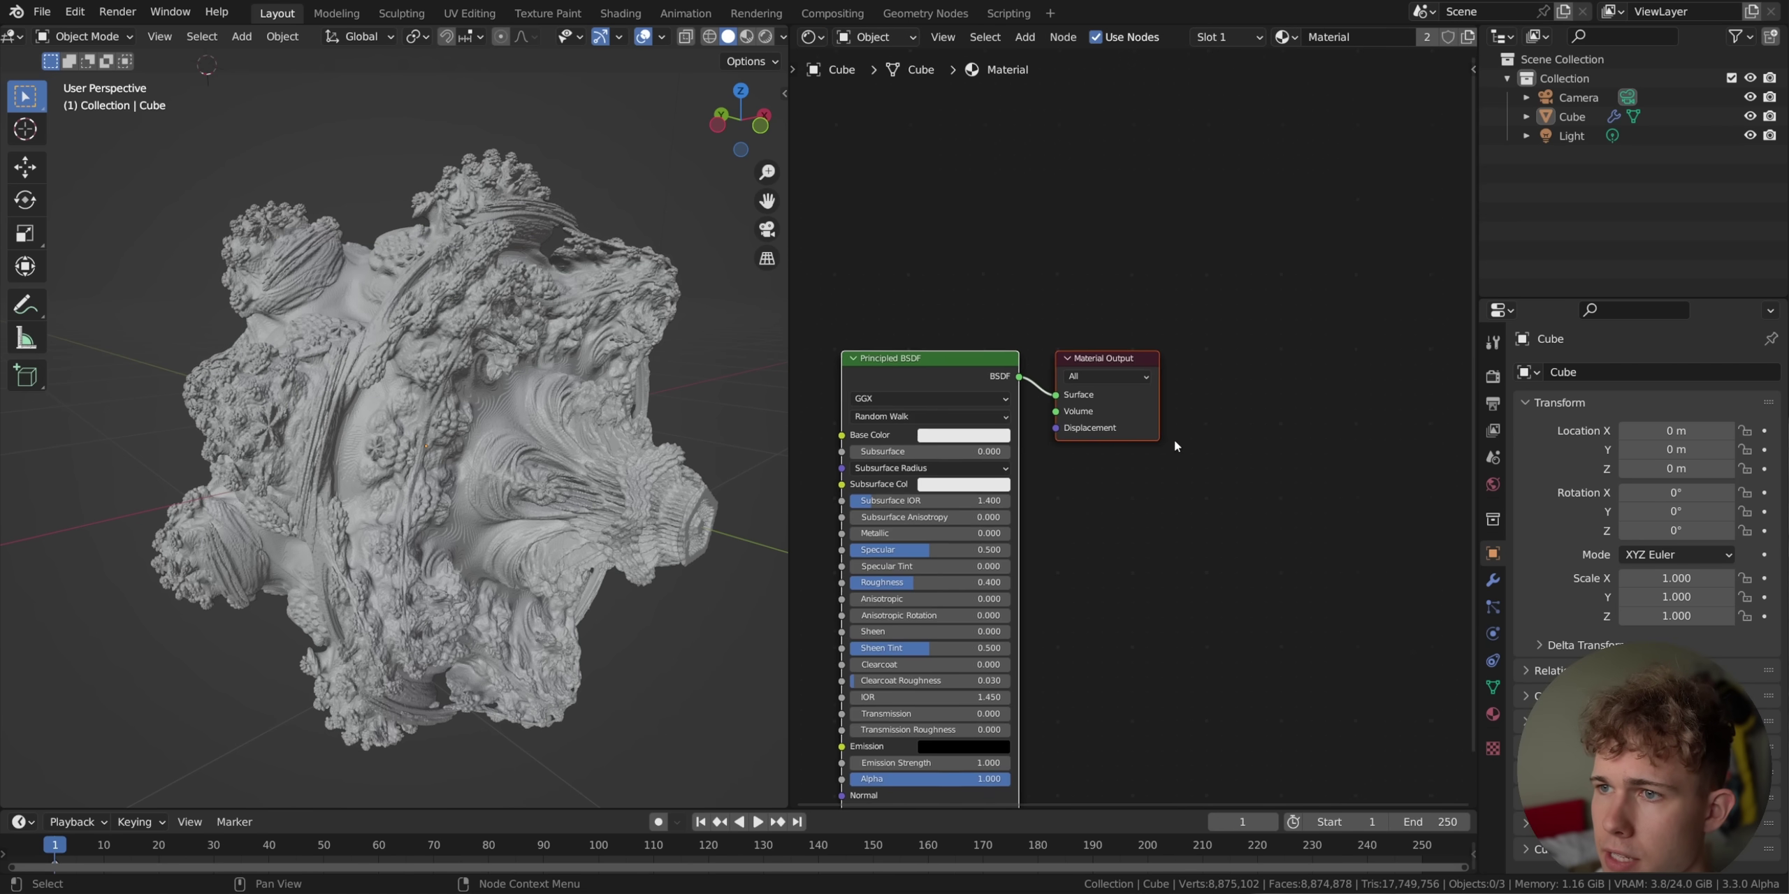
middle_drag(874, 368, 1050, 389)
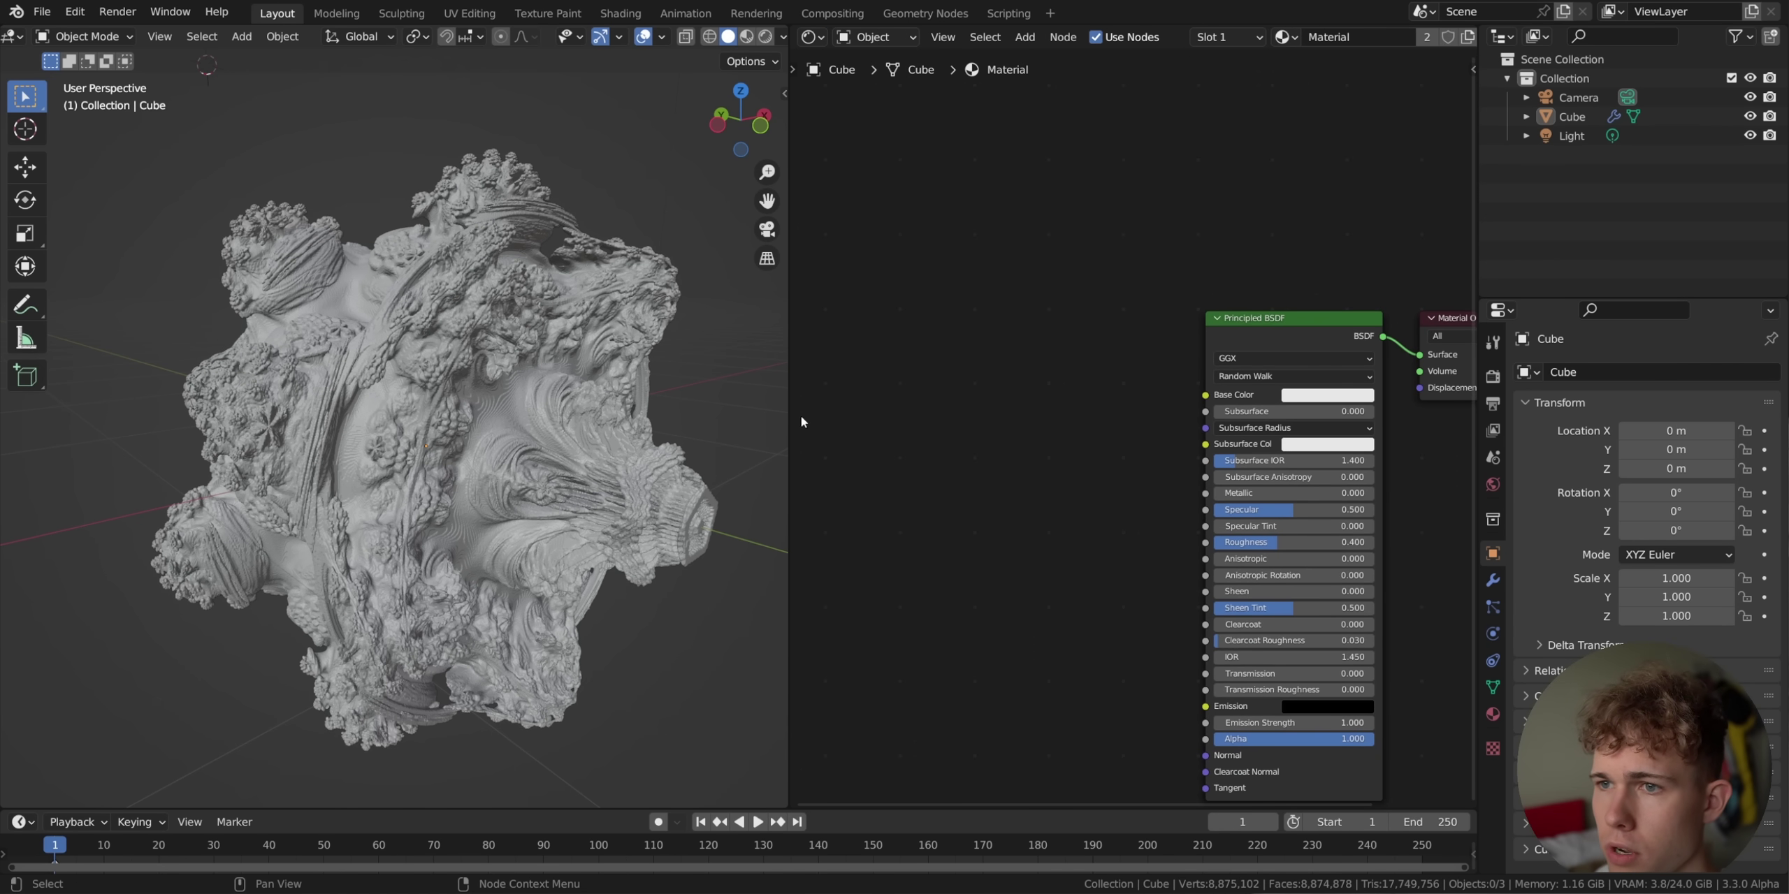
Change the viewport shading to Rendered and inspect the fractal up close.
key(z)
click(413, 513)
mouse_move(444, 355)
middle_down()
mouse_move(188, 361)
mouse_move(260, 281)
mouse_move(216, 363)
mouse_move(300, 408)
mouse_move(454, 343)
middle_up()
scroll(216, 363, up, 6)
scroll(301, 407, down, 7)
Set the render engine to Cycles and its device to GPU Compute.
click(1492, 375)
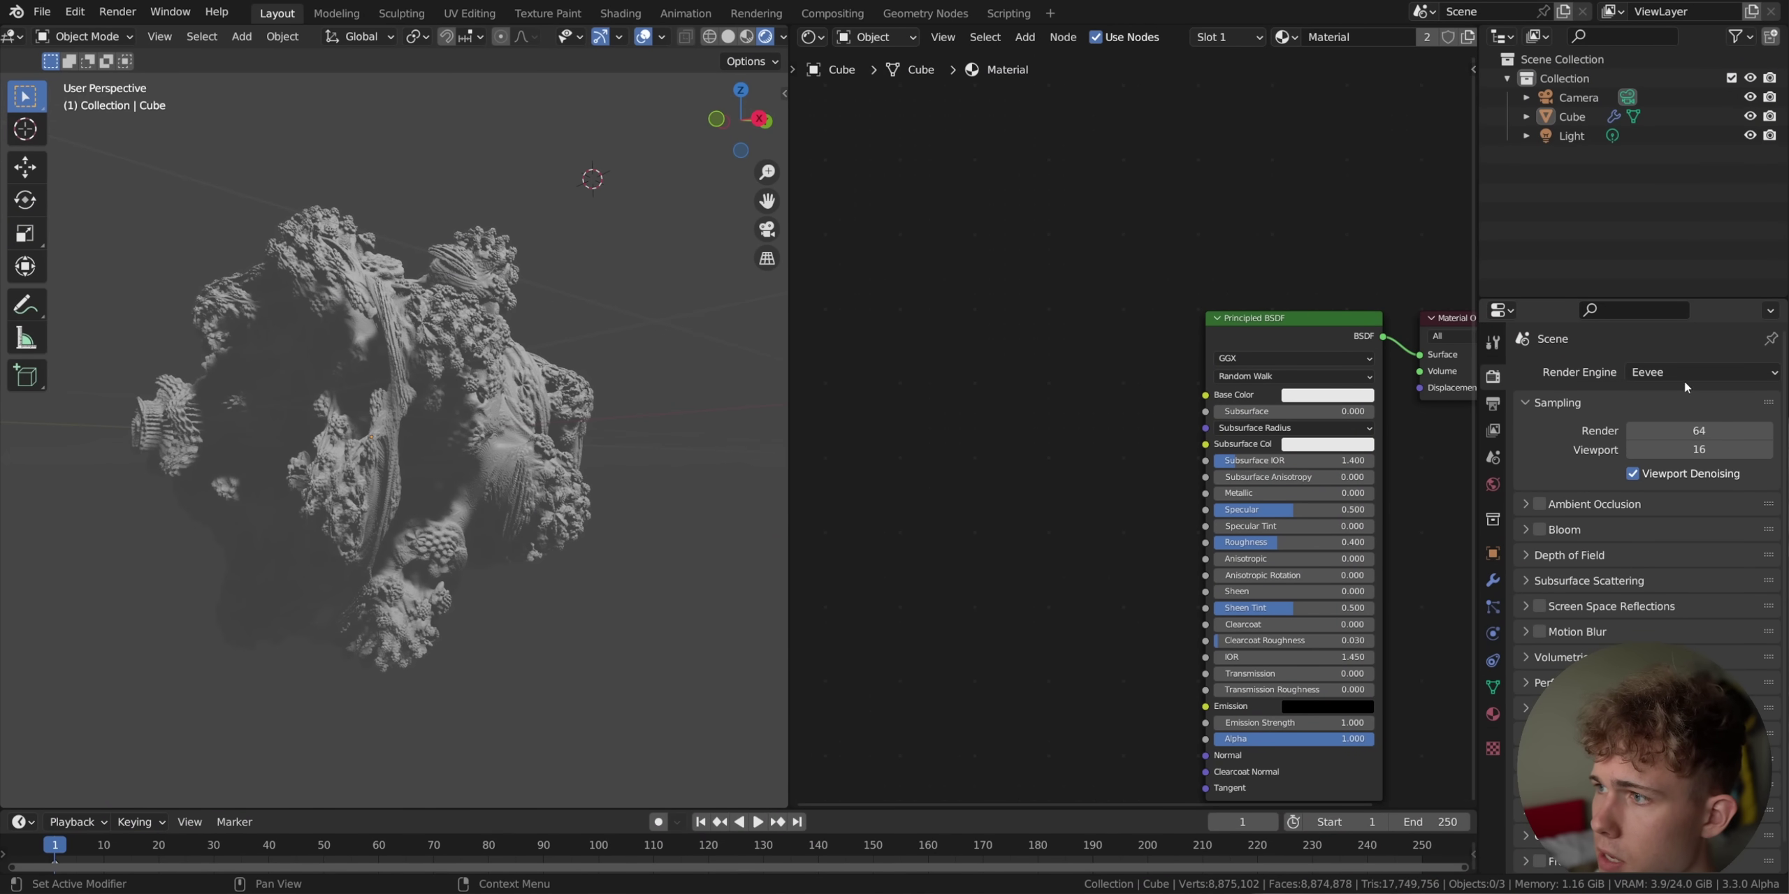
click(1683, 373)
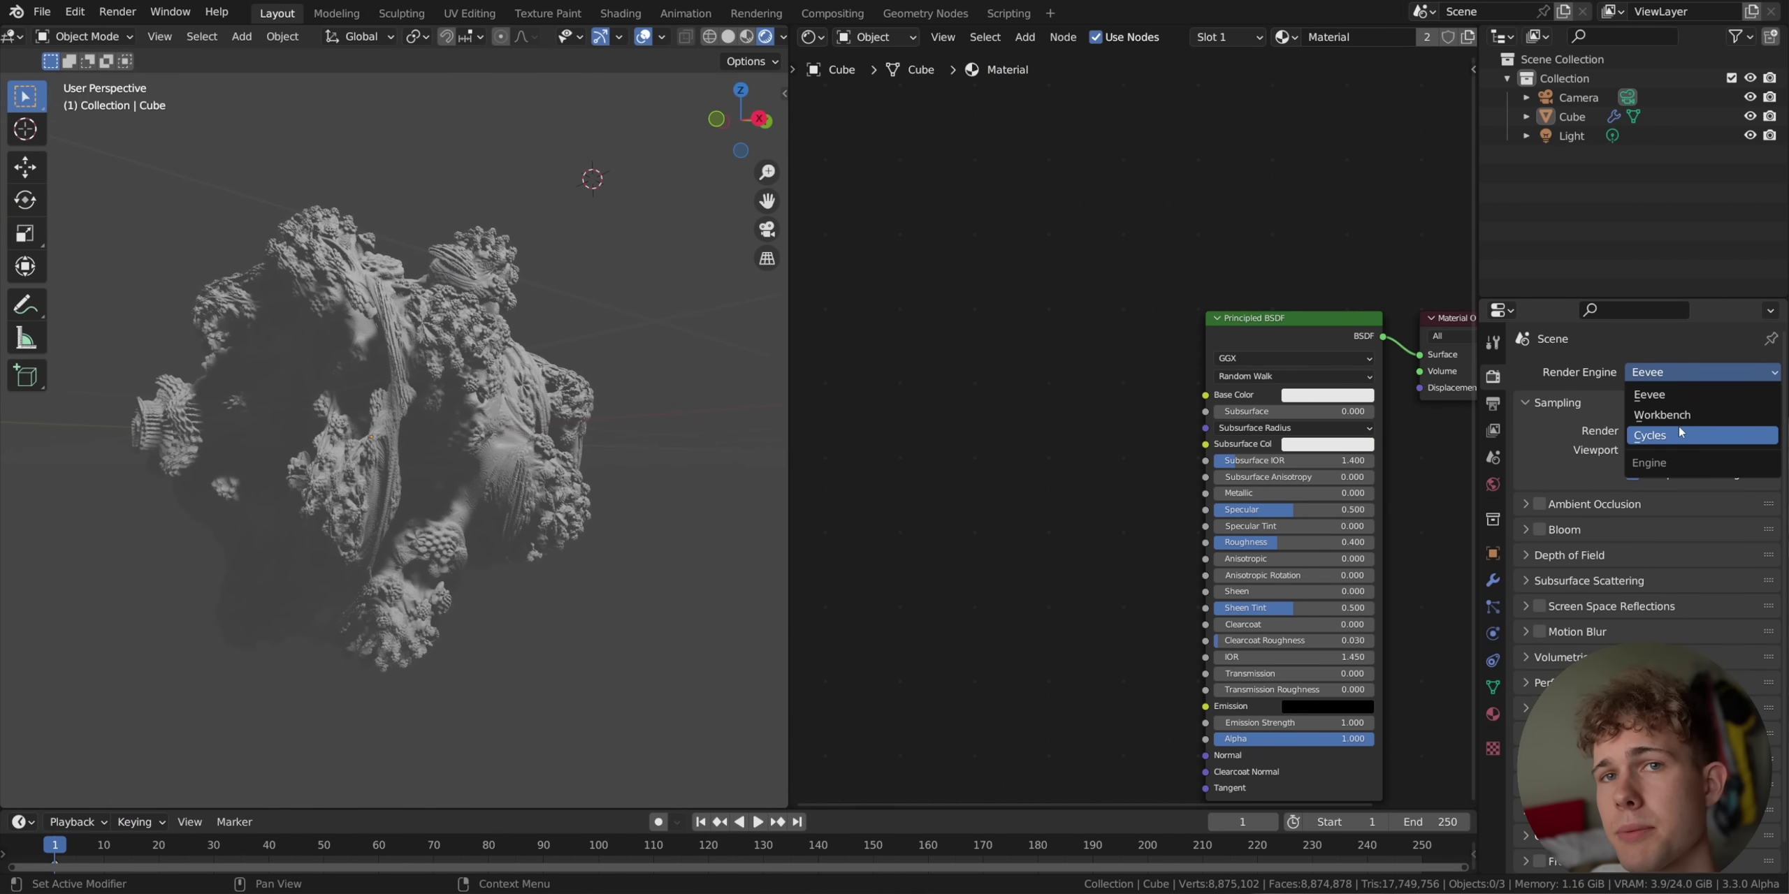
click(1679, 433)
middle_drag(398, 427, 440, 412)
click(1702, 420)
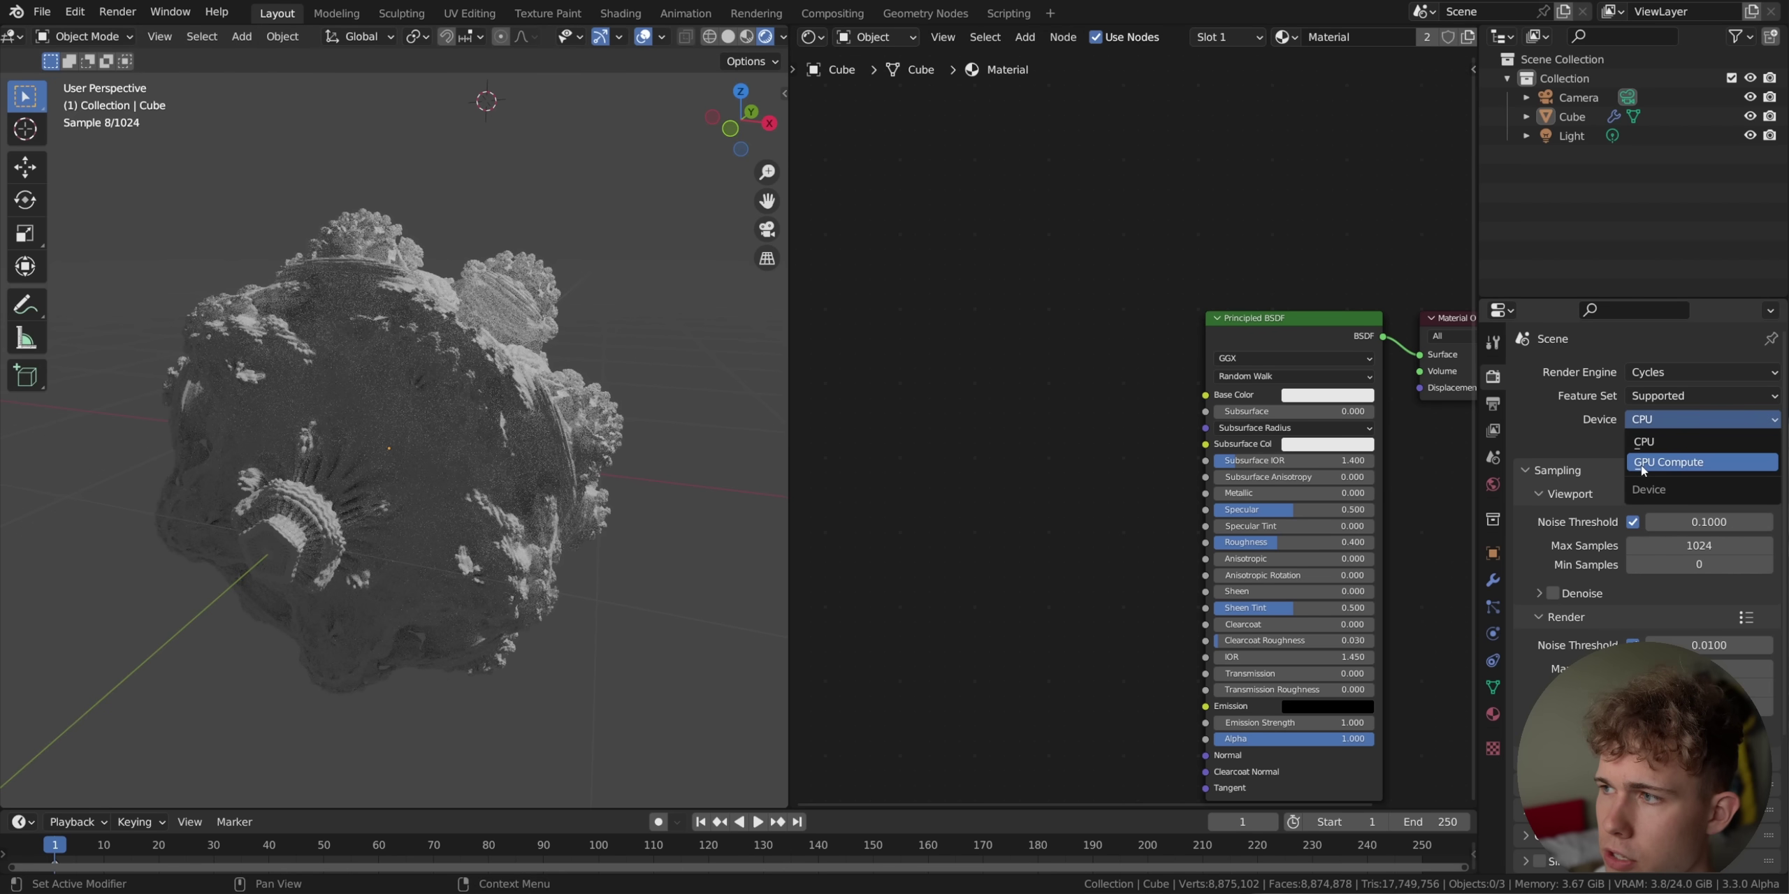
key(Return)
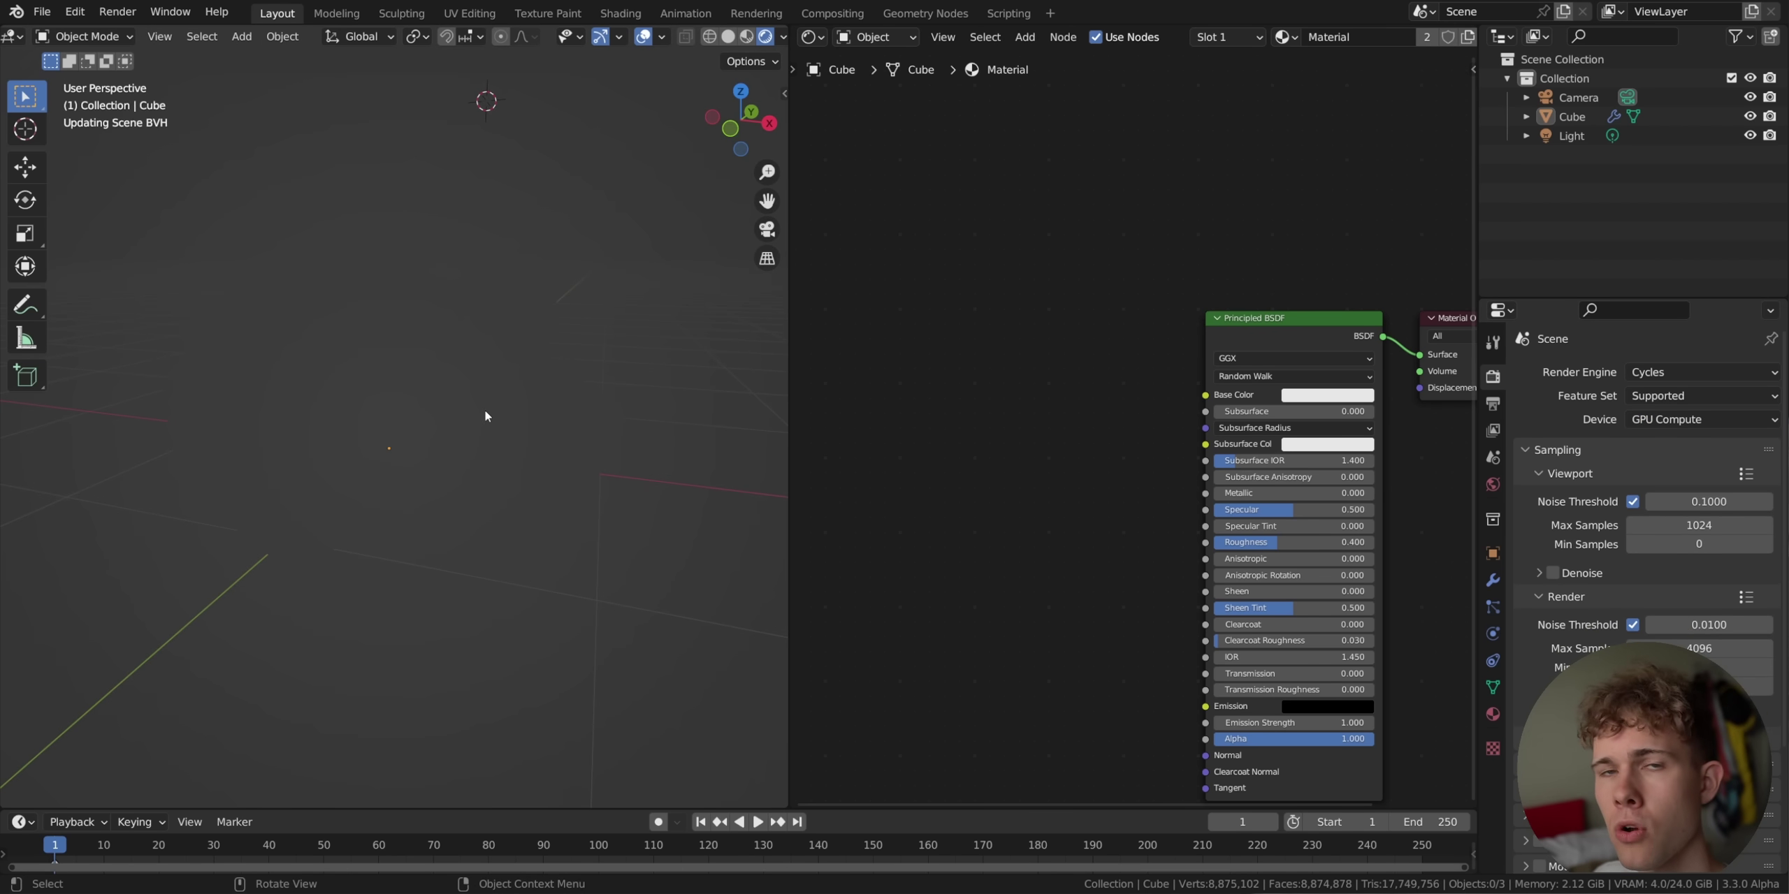
Disable Scene World in the viewport shading and light the fractal with the last environment preset.
mouse_move(539, 439)
middle_down()
mouse_move(518, 460)
mouse_move(525, 421)
middle_up()
scroll(517, 424, up, 4)
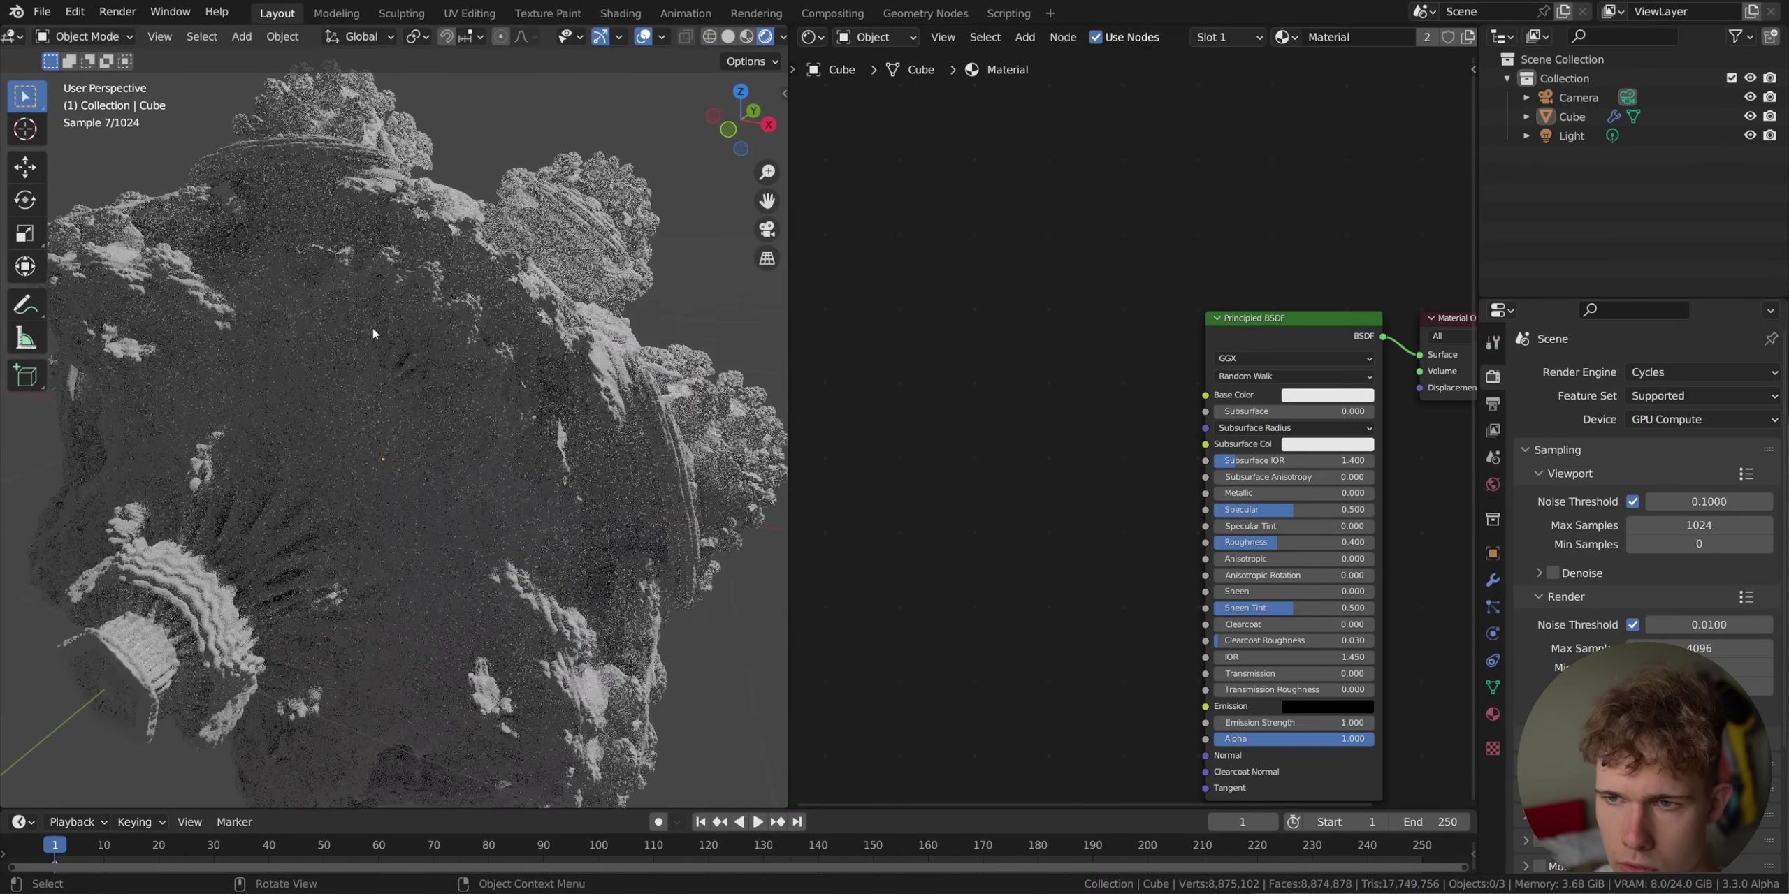
click(783, 37)
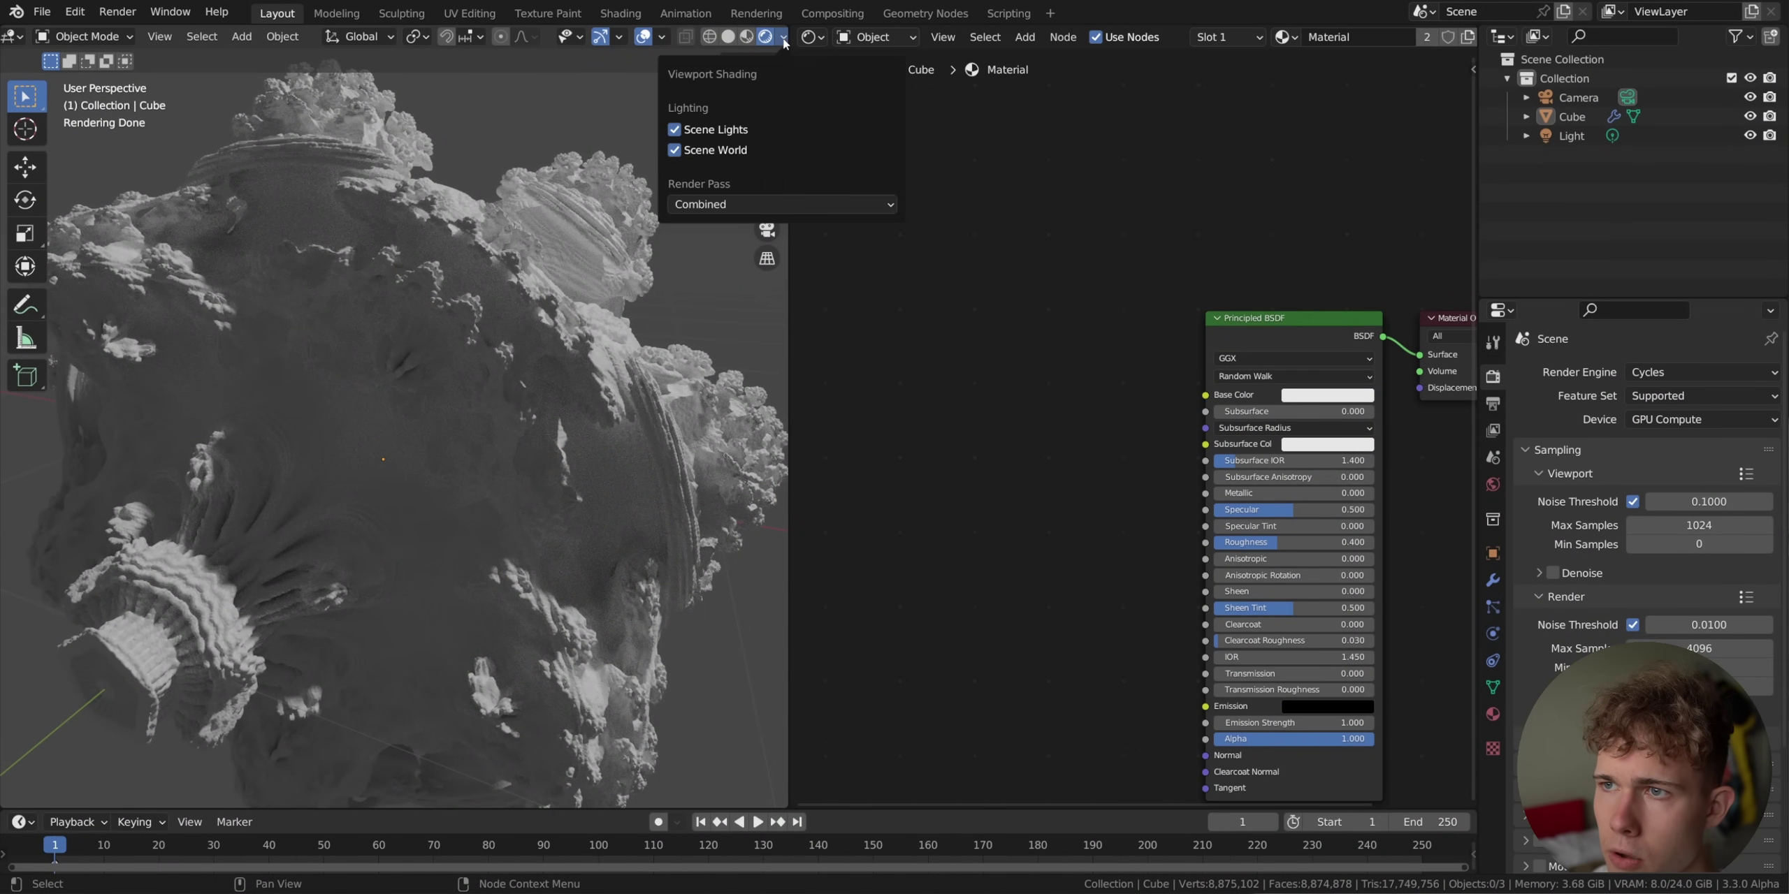
click(707, 149)
click(1104, 263)
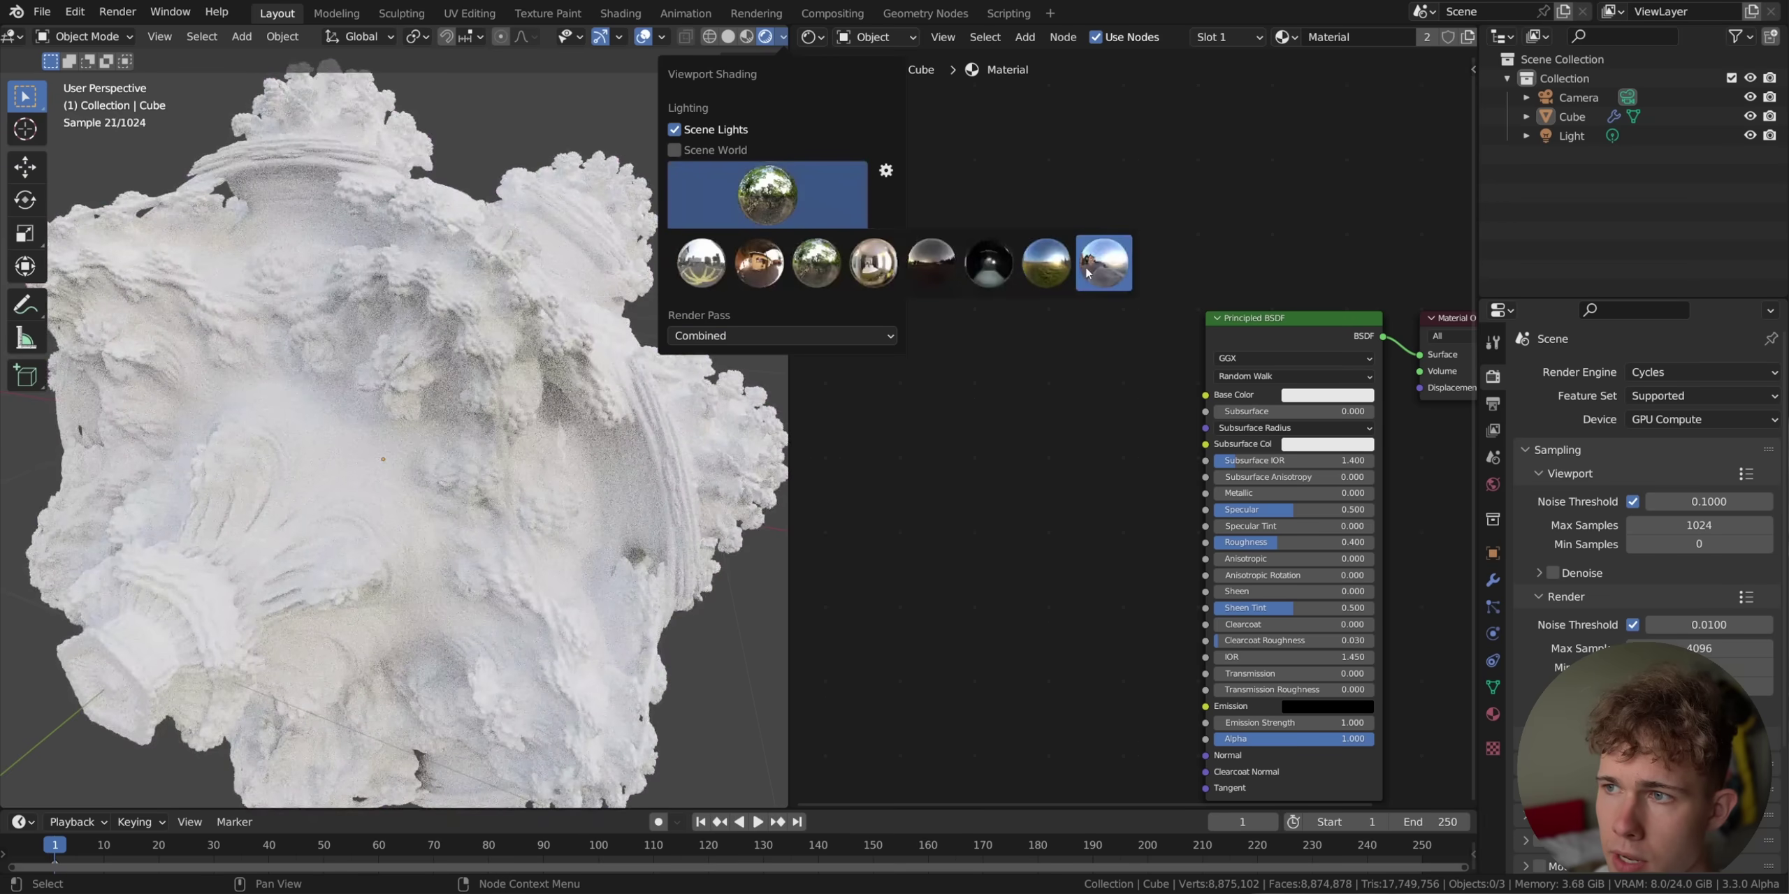
scroll(342, 449, down, 4)
middle_drag(342, 448, 450, 437)
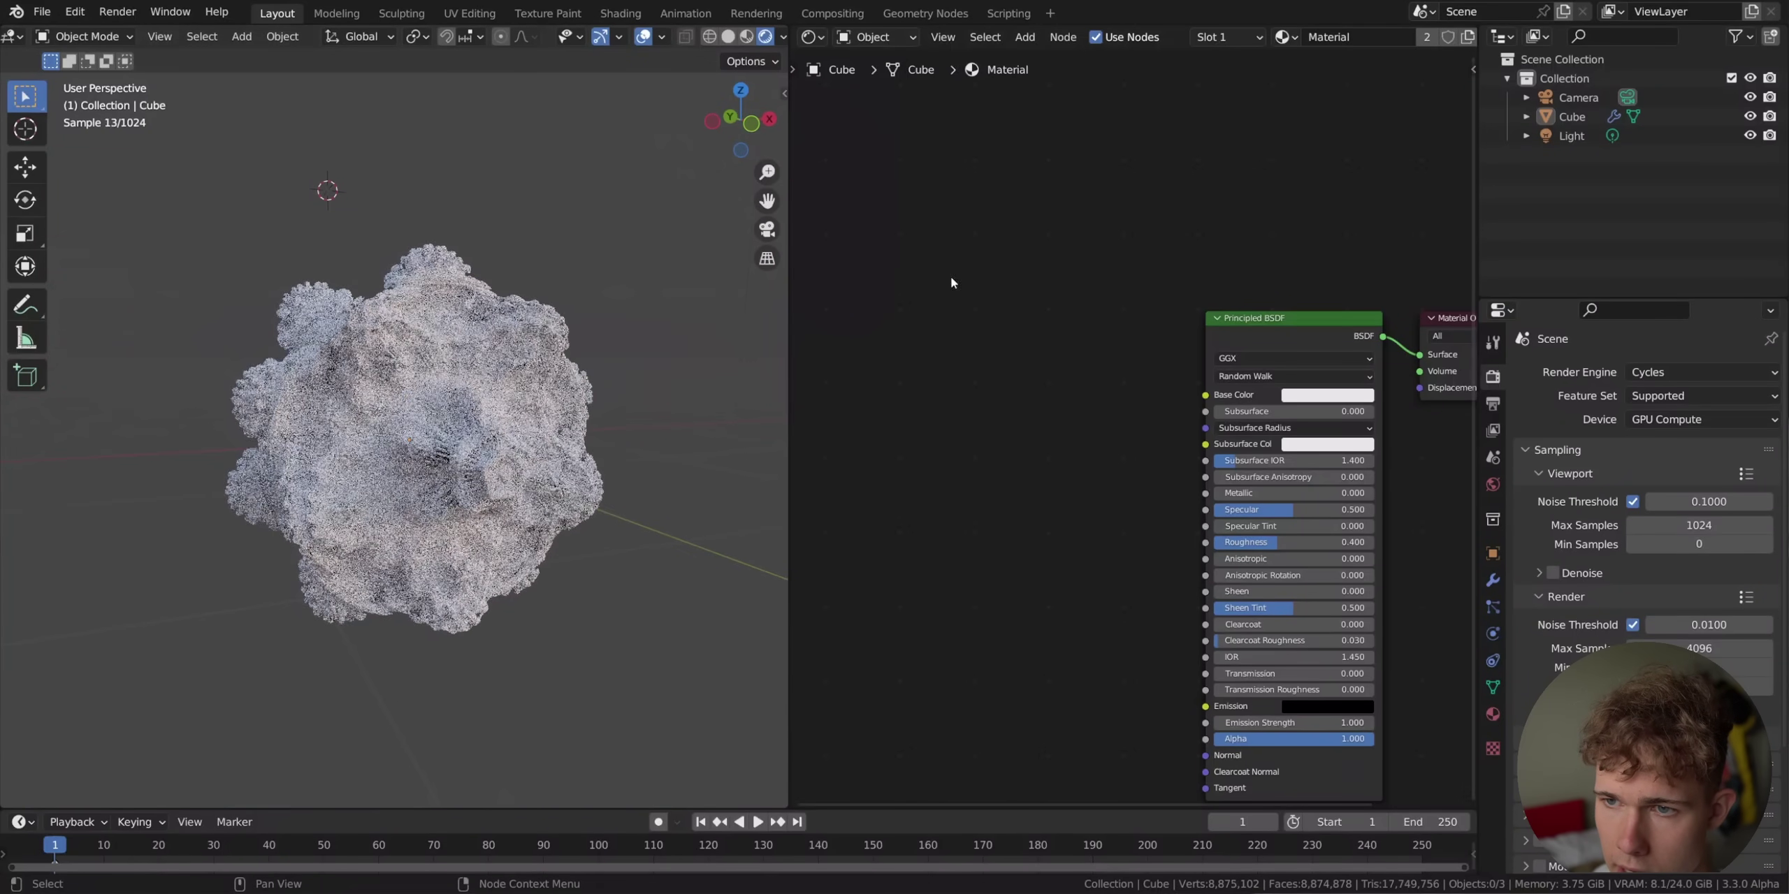
Add an Ambient Occlusion node to the material and connect its Color output to the Material Output's Surface.
key(shift+a)
click(971, 269)
text(ao)
key(Down)
key(Return)
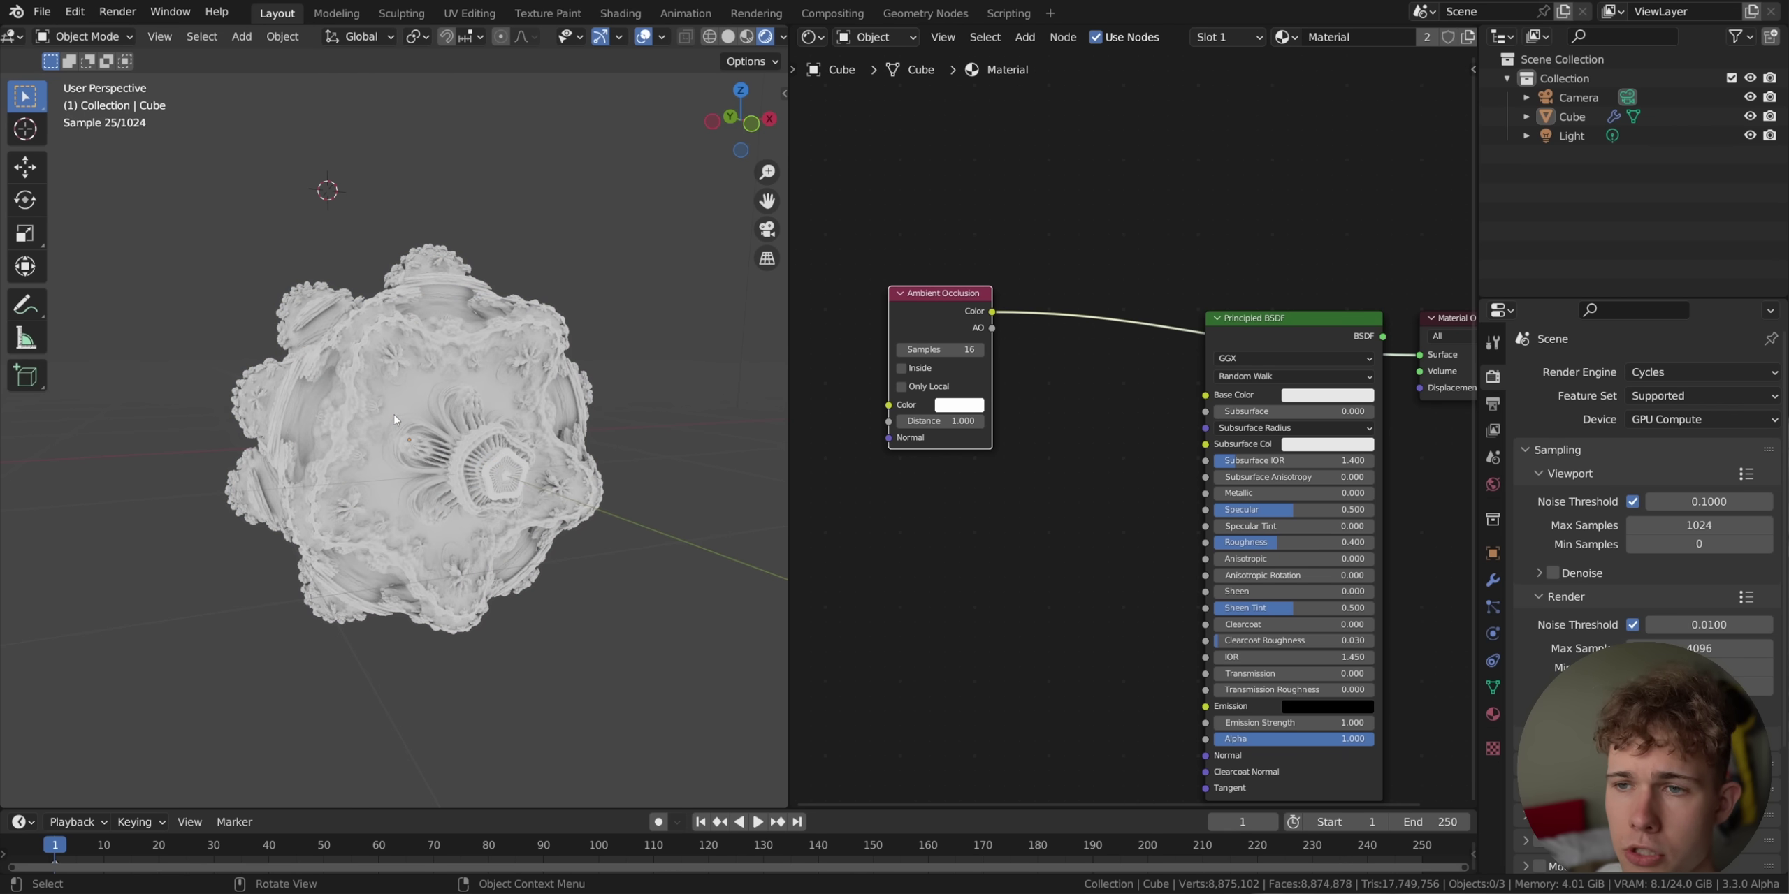
Add a ColorRamp node to the Ambient Occlusion node's Color output link and place it before the Principled BSDF.
middle_drag(394, 419, 325, 443)
middle_drag(481, 410, 525, 320)
scroll(525, 320, down, 2)
key(shift+a)
click(1089, 244)
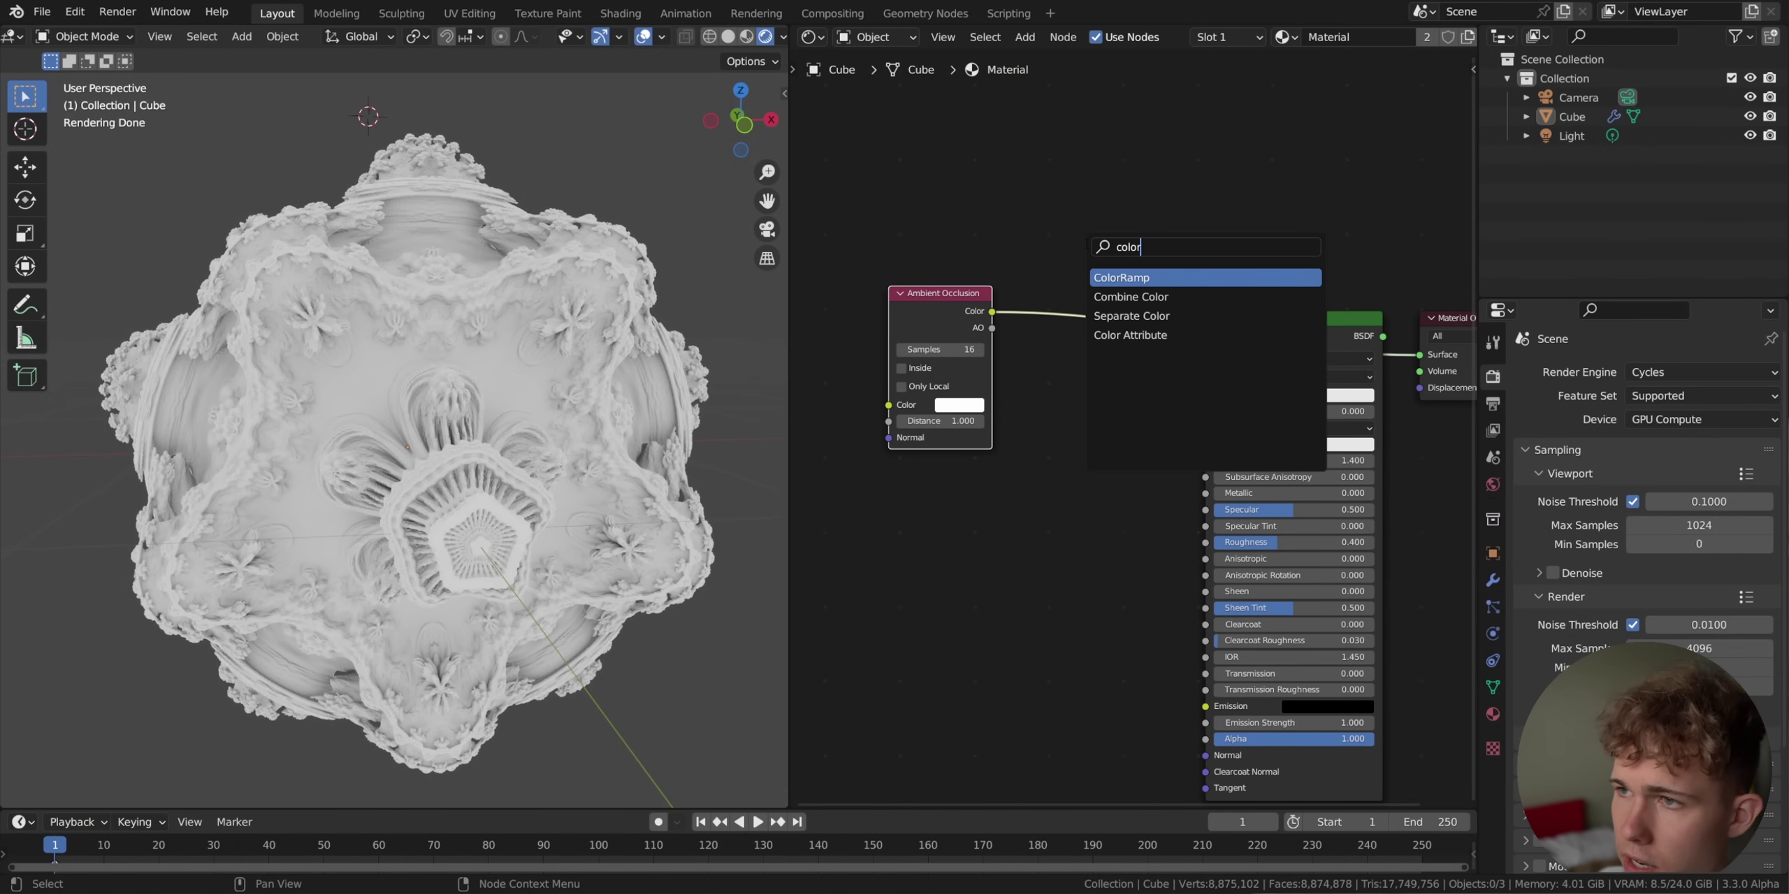
key(Return)
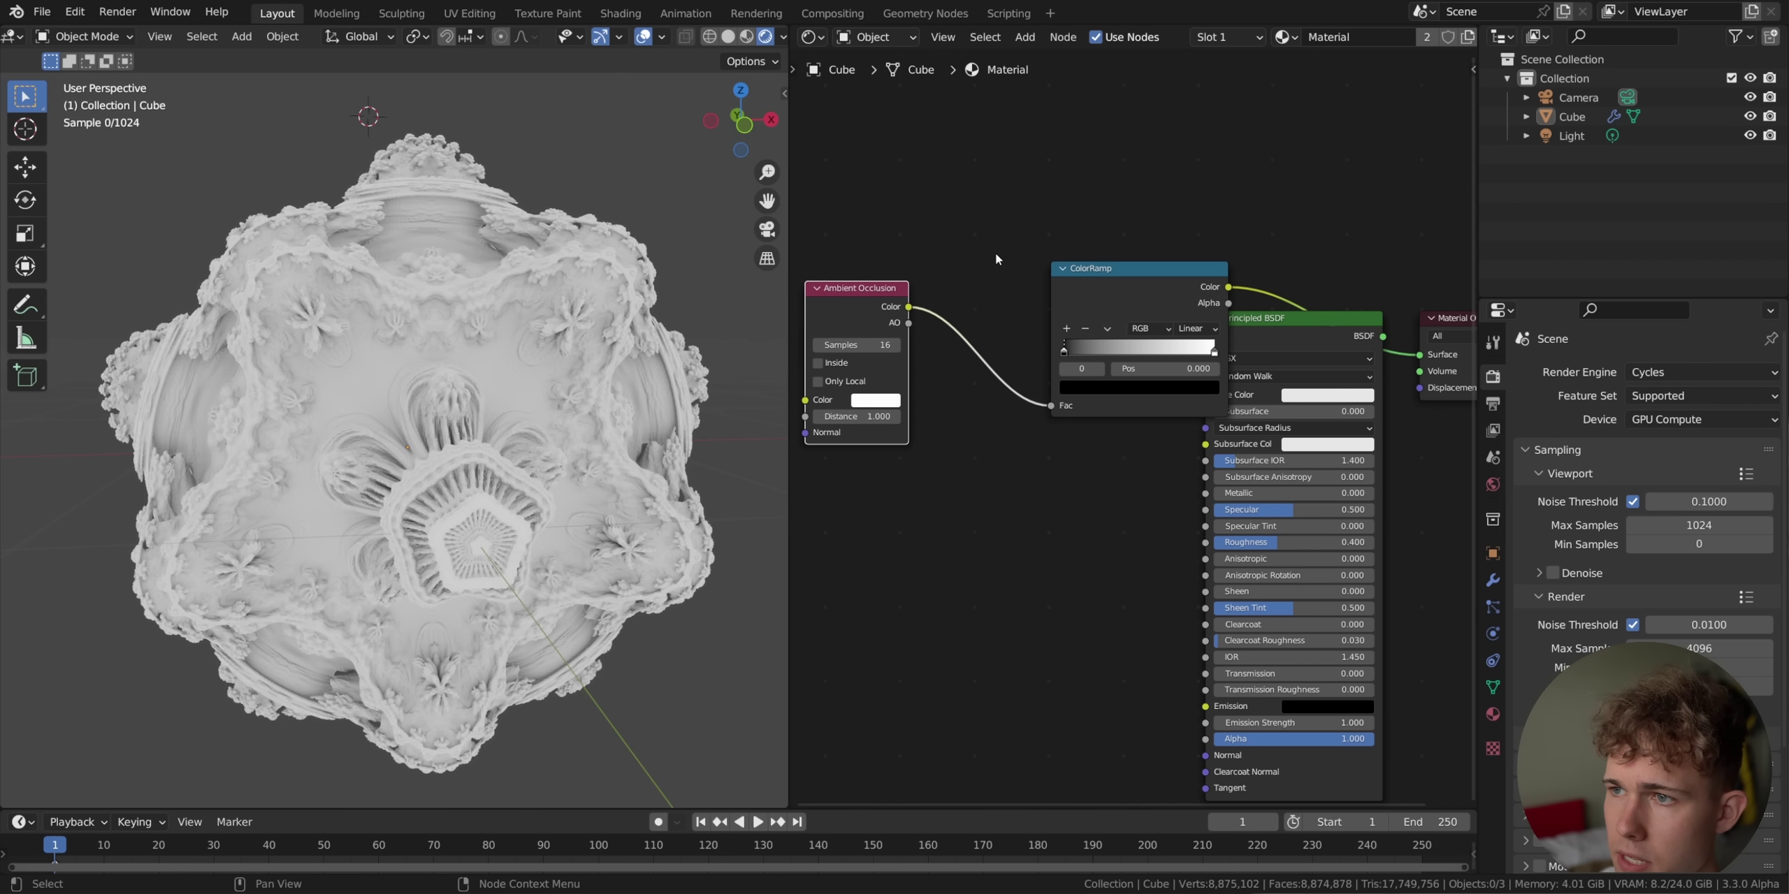
click(1030, 314)
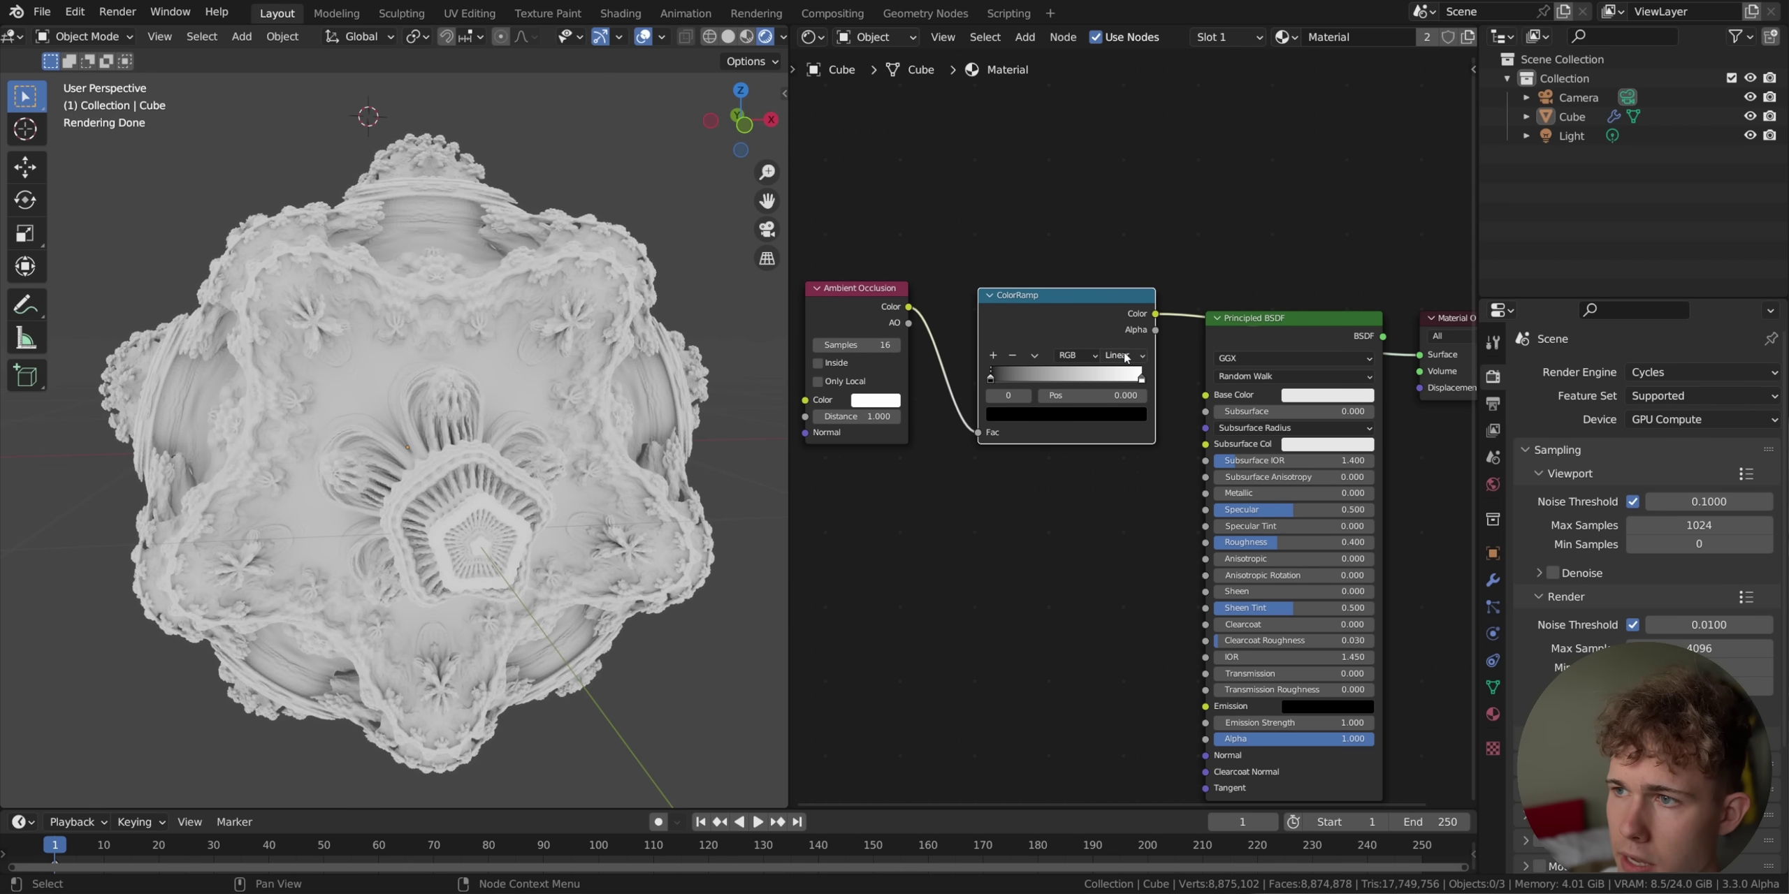
Set the ColorRamp's interpolation to Constant and its white stop's position to 0.8.
scroll(1126, 377, up, 1)
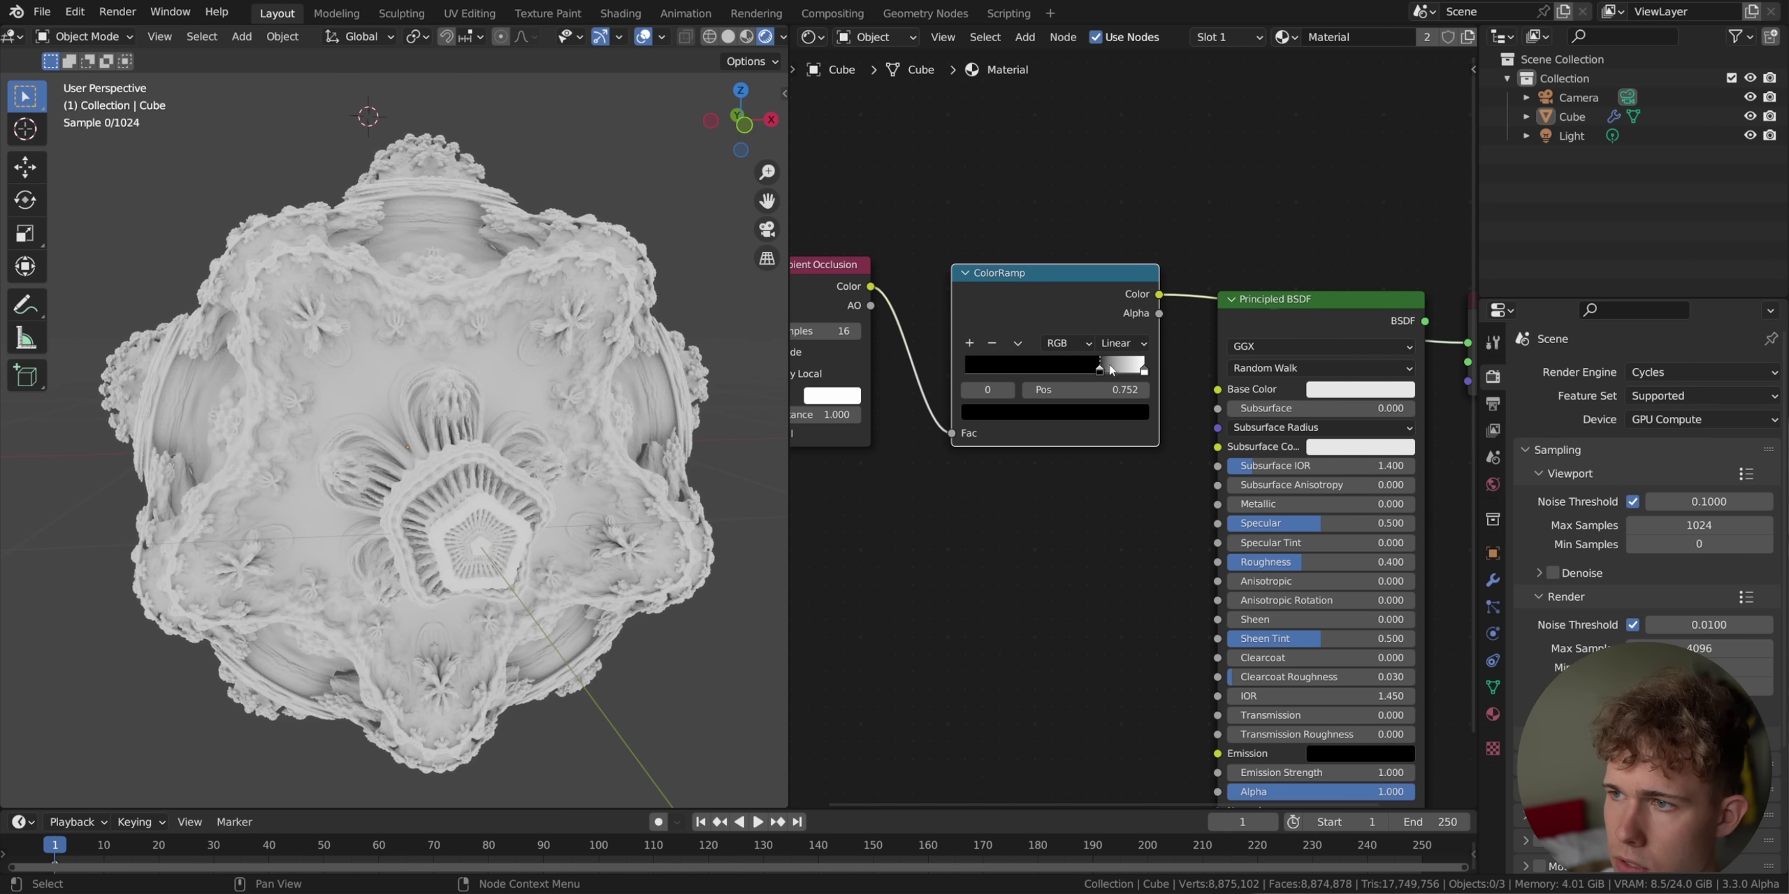
drag(1111, 370, 1121, 349)
click(1123, 436)
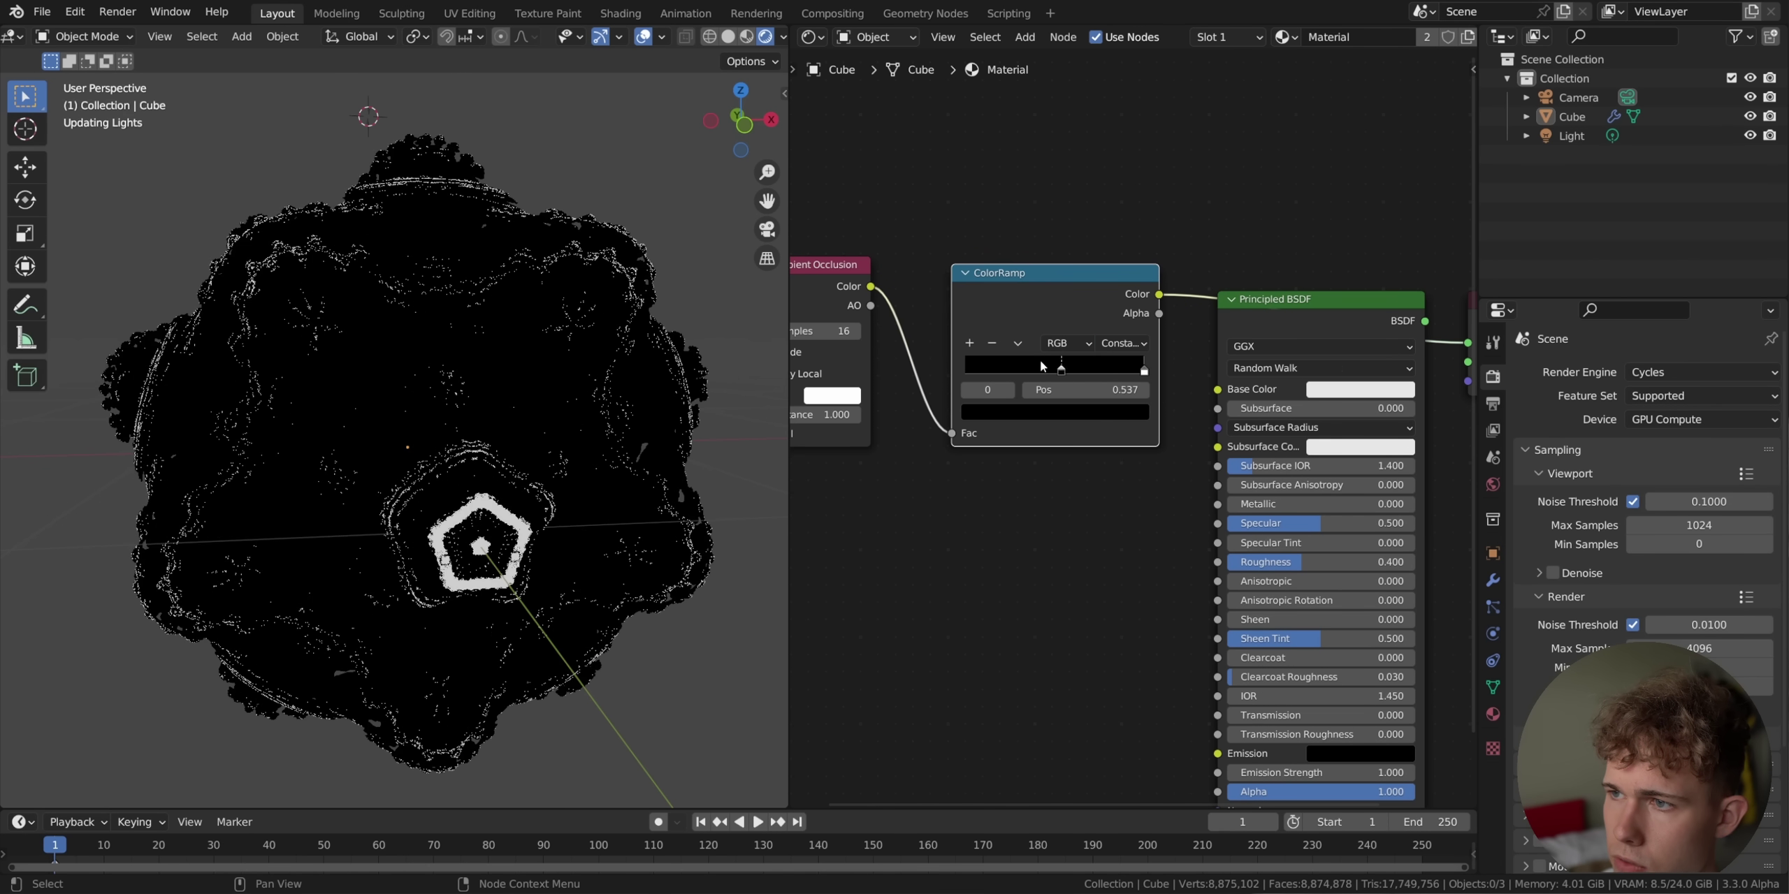
click(1118, 369)
click(1107, 390)
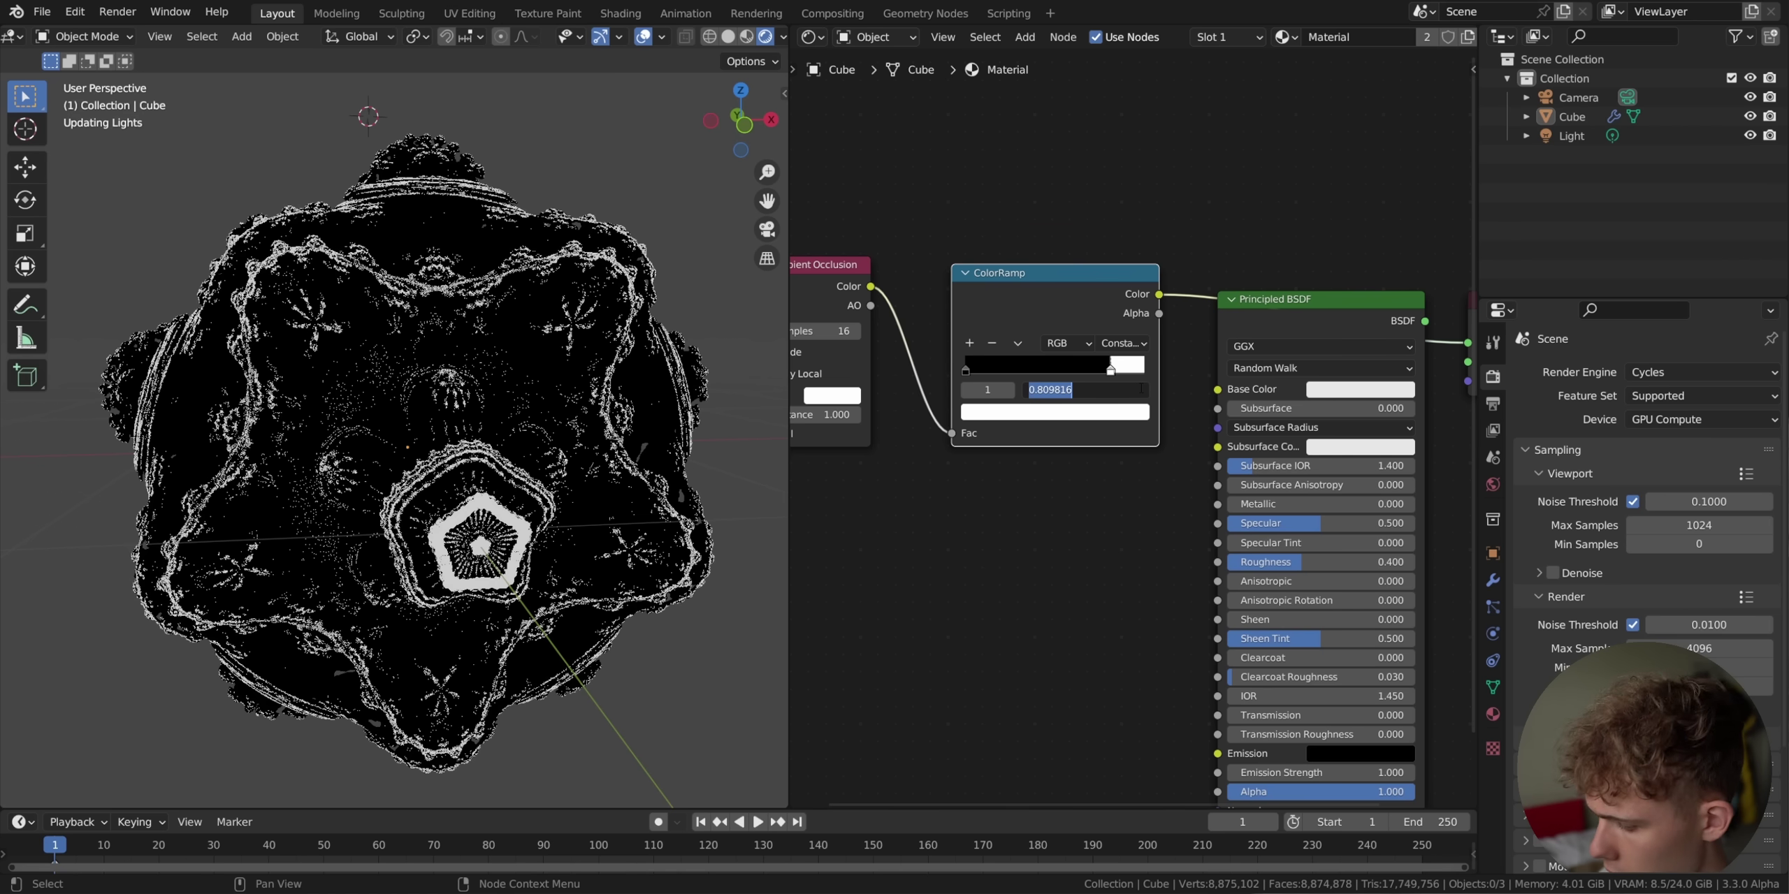
text(0.8)
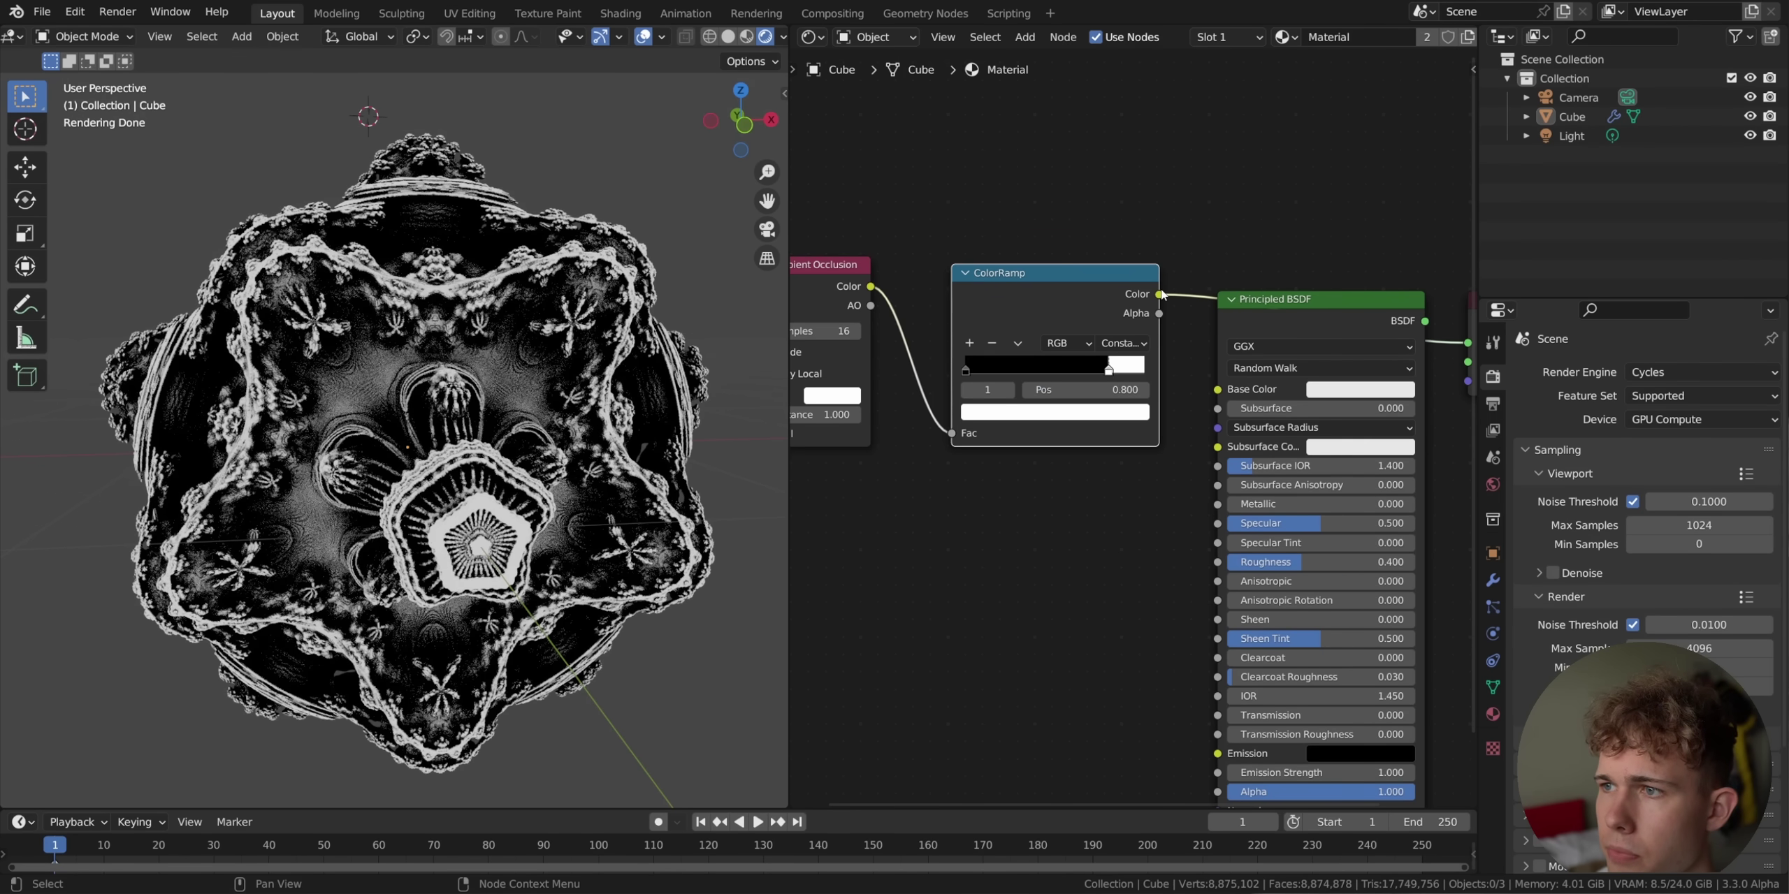
Set the Ambient Occlusion node's samples to 32 and inspect the black-and-white mask on the fractal.
middle_drag(236, 417, 693, 418)
middle_drag(905, 445, 1057, 495)
scroll(1056, 489, up, 1)
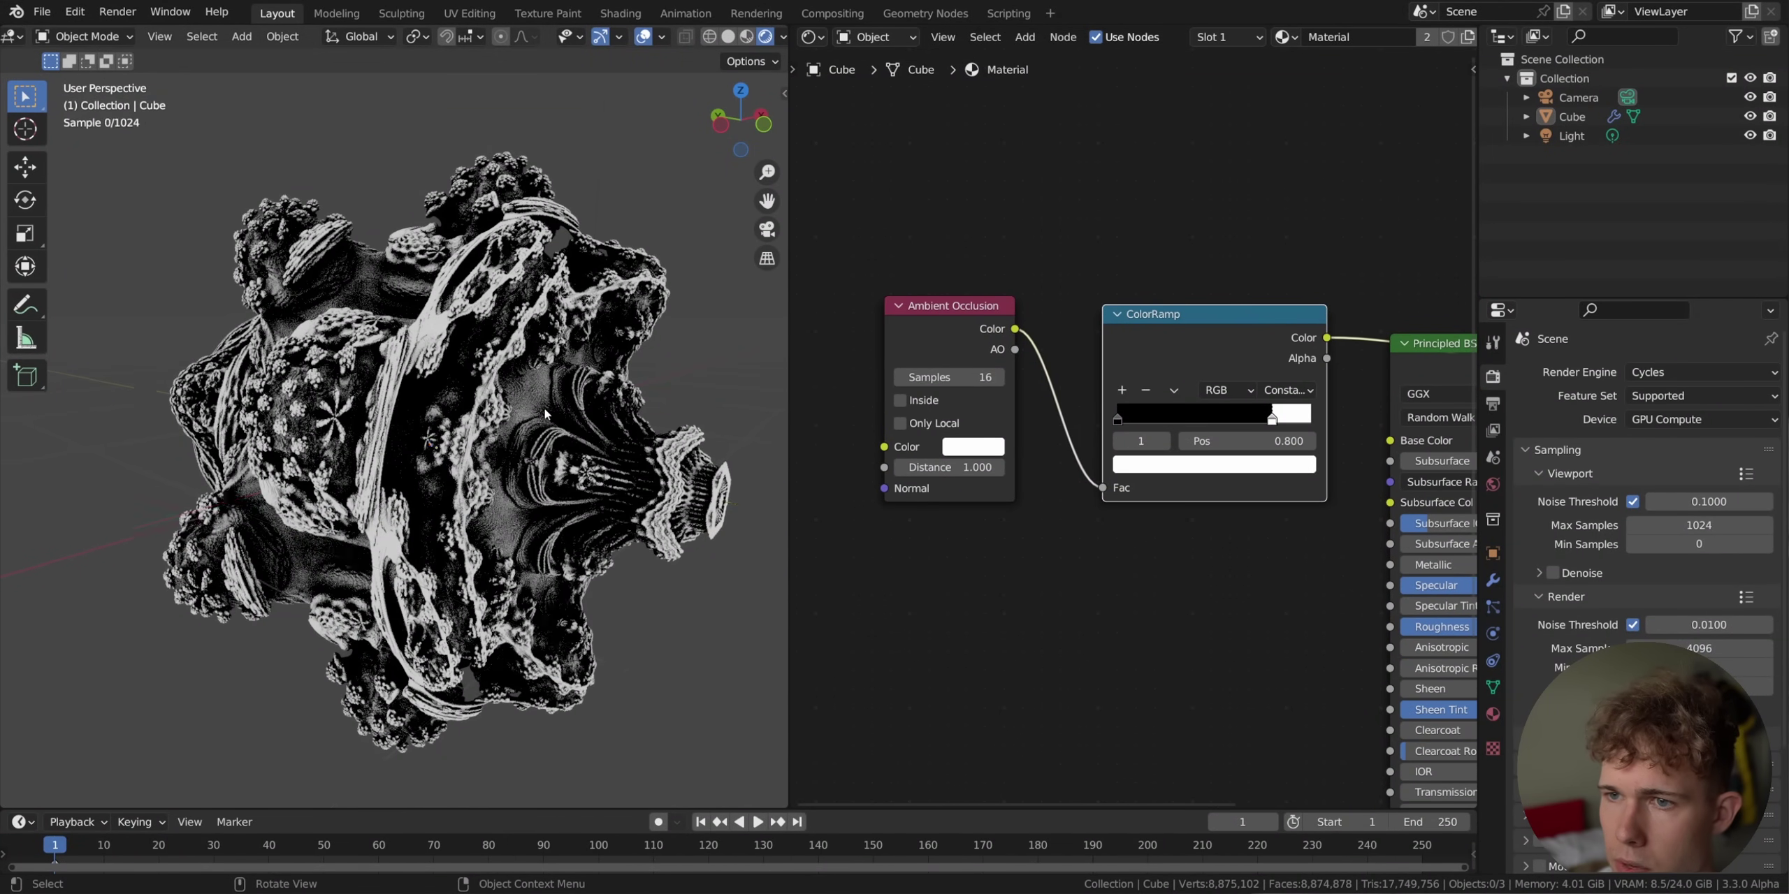
scroll(545, 414, up, 5)
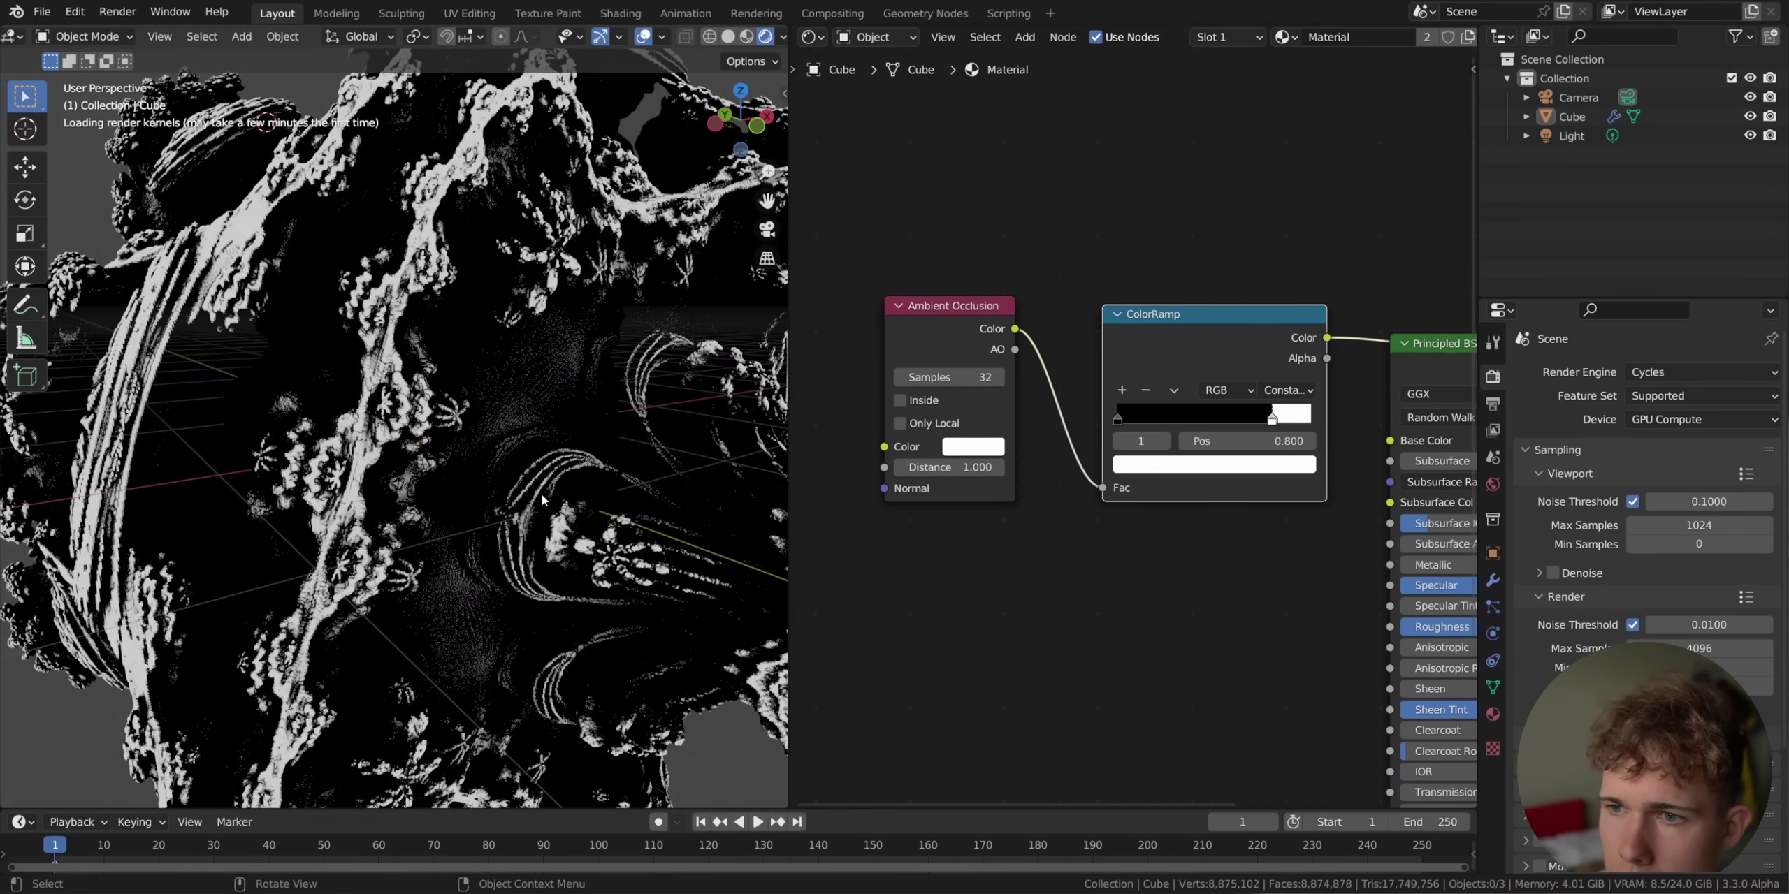
scroll(470, 491, down, 5)
mouse_move(470, 491)
middle_down()
mouse_move(575, 470)
mouse_move(472, 495)
middle_up()
scroll(472, 494, up, 1)
Connect the ColorRamp's Color to the Principled BSDF's Metallic input and feed the BSDF back into the Material Output's Surface.
middle_drag(1171, 587, 995, 590)
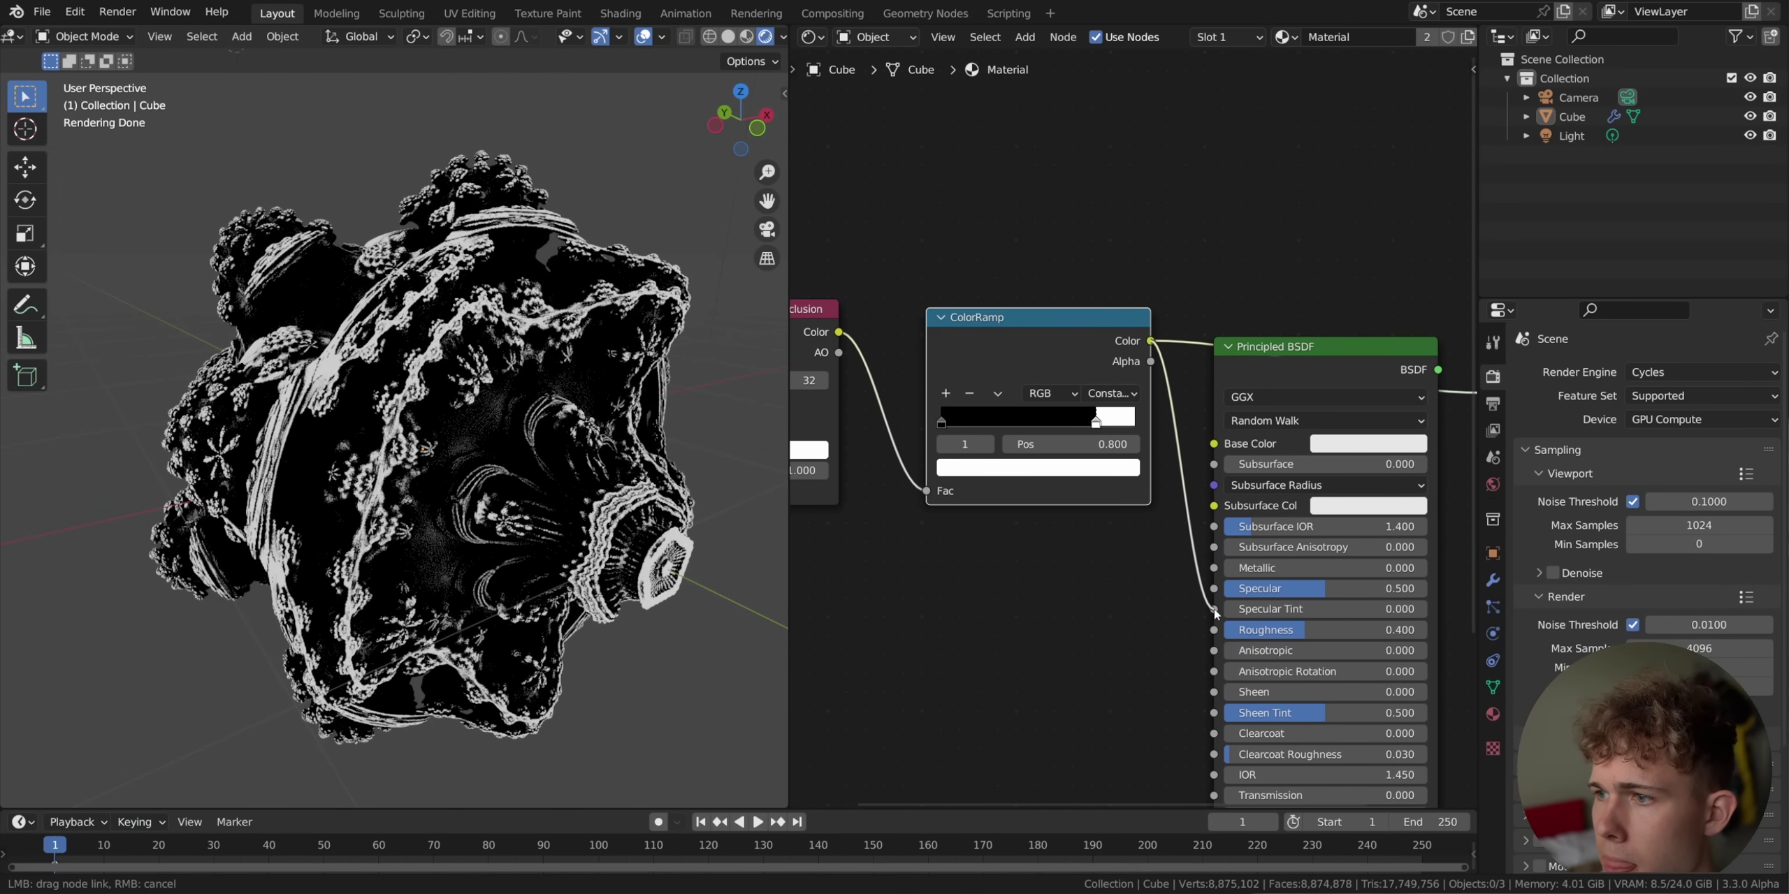
drag(1217, 574, 1215, 568)
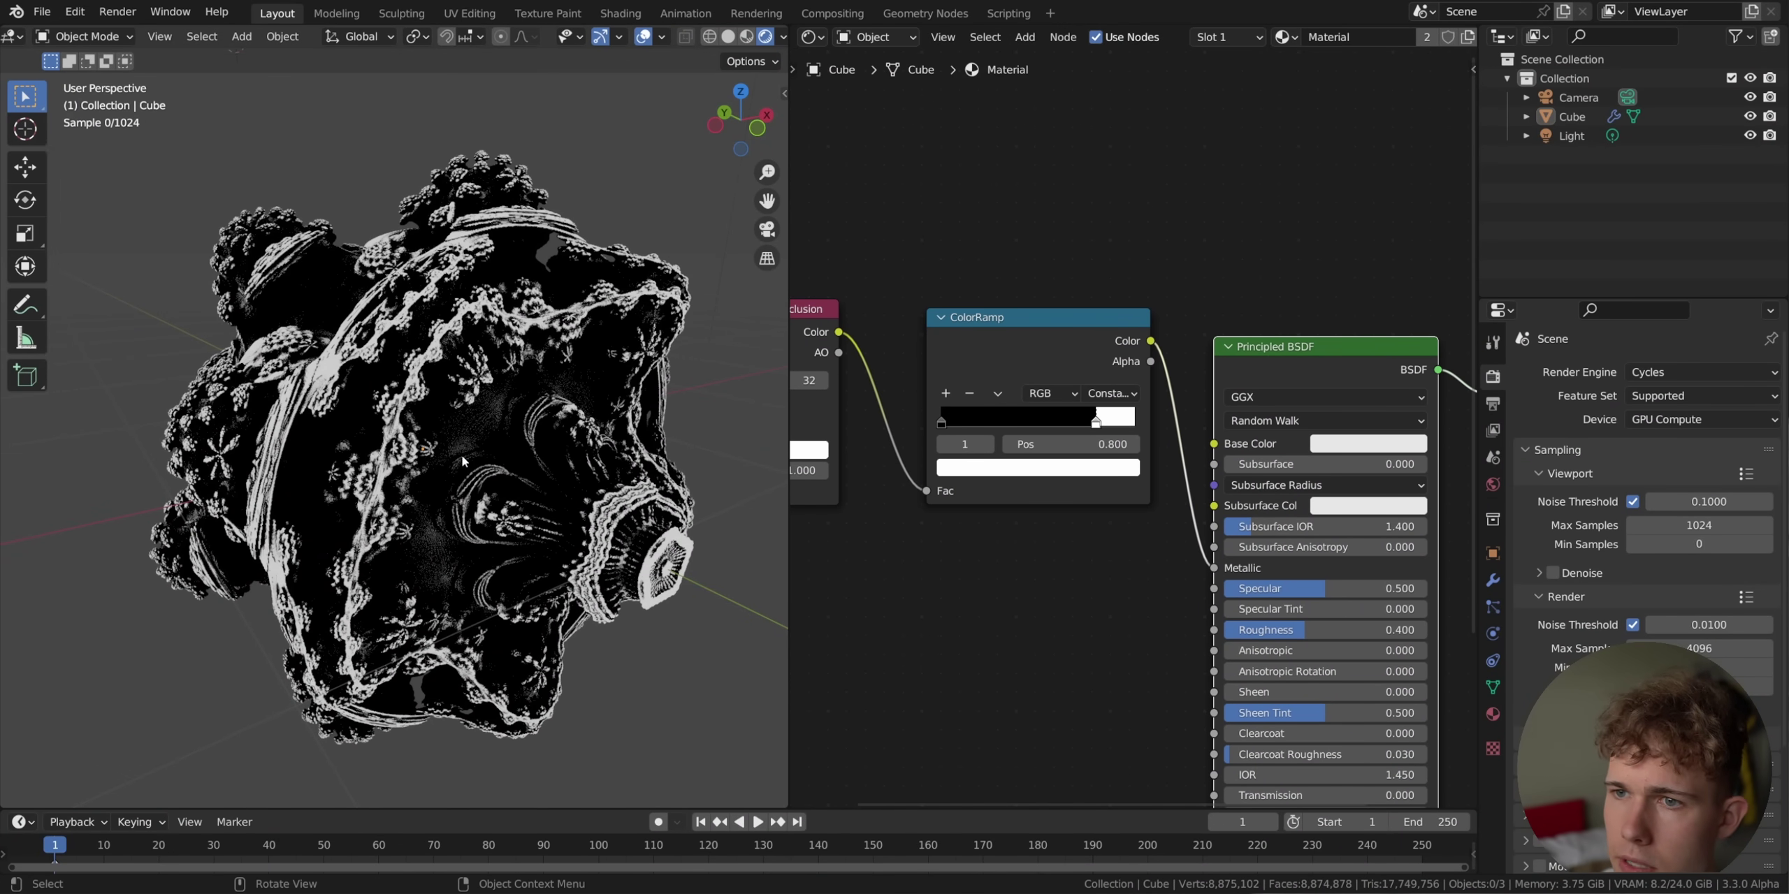
mouse_move(545, 471)
middle_down()
mouse_move(496, 445)
mouse_move(523, 450)
middle_up()
scroll(496, 444, up, 5)
scroll(523, 451, down, 5)
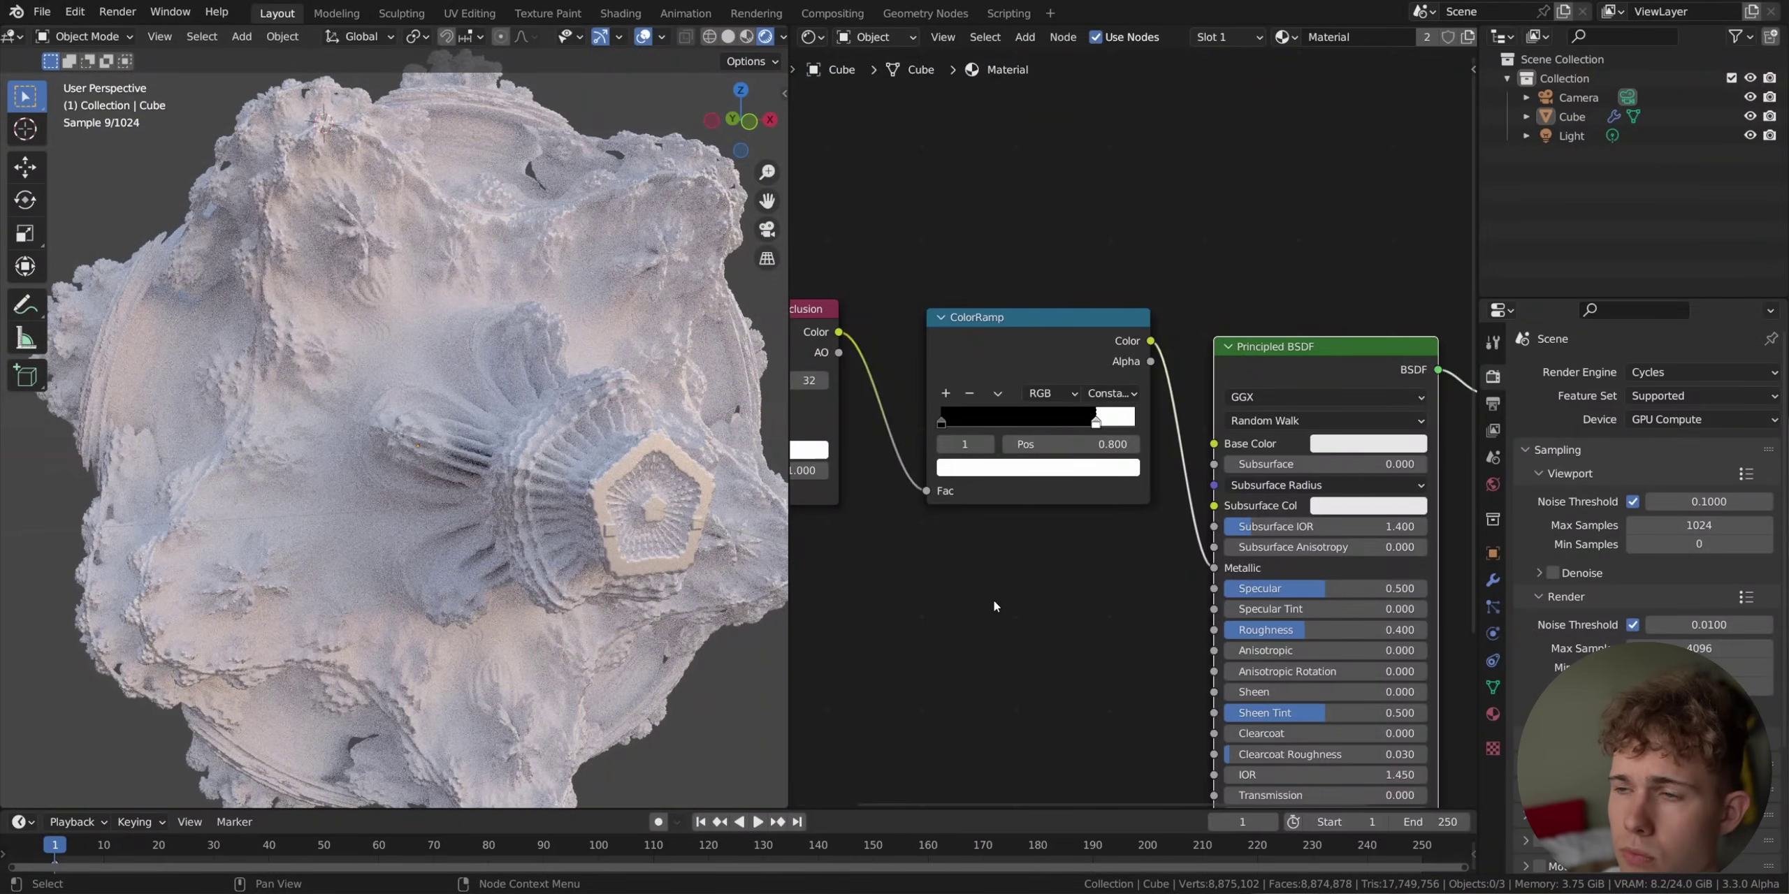
Duplicate the ColorRamp above the original and link it from the Ambient Occlusion Color to the Principled BSDF's Base Color.
scroll(996, 602, down, 4)
middle_drag(1010, 587, 1116, 586)
drag(890, 292, 993, 353)
drag(1185, 362, 1055, 458)
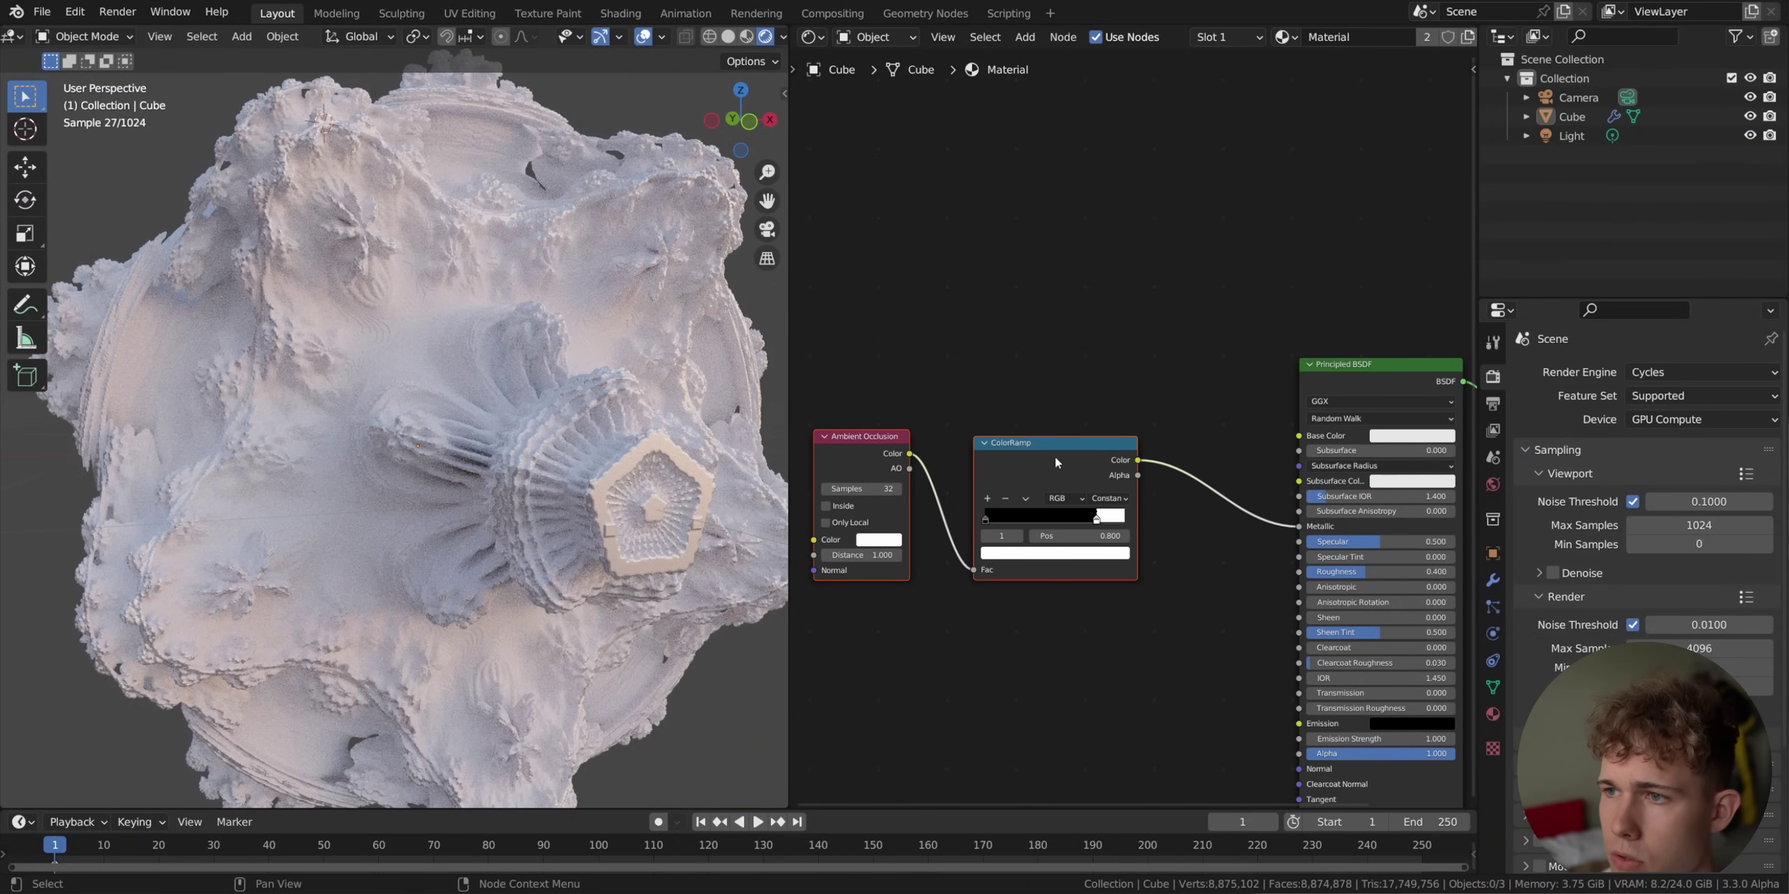
key(shift+d)
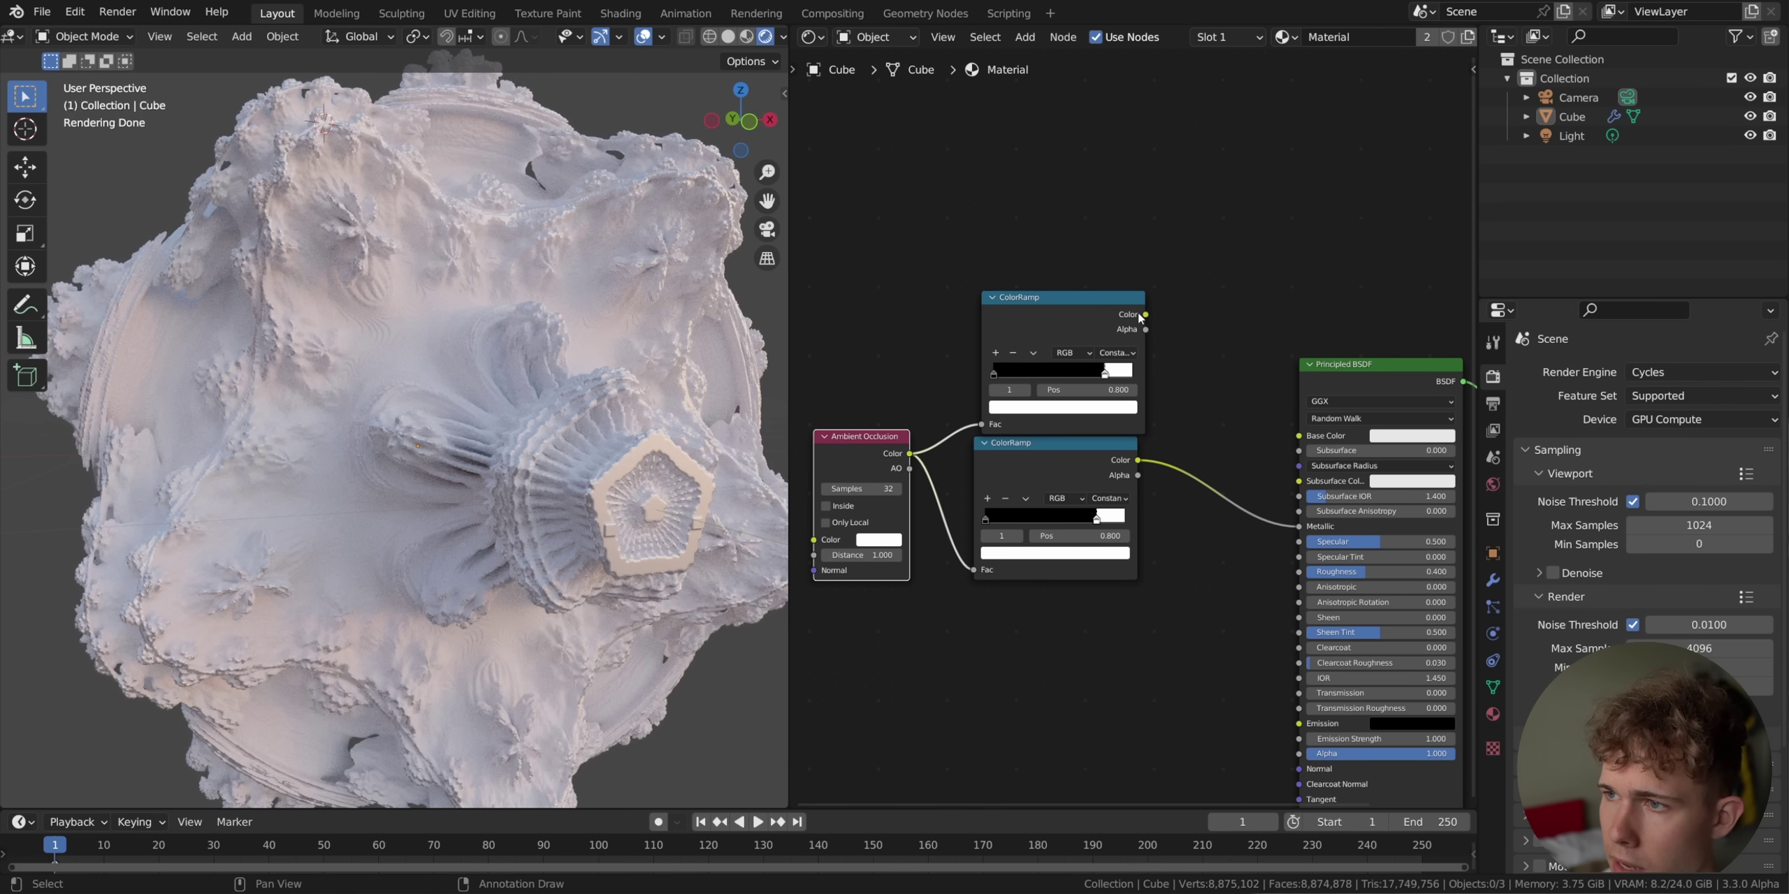
drag(1296, 440, 1299, 435)
drag(982, 397, 968, 379)
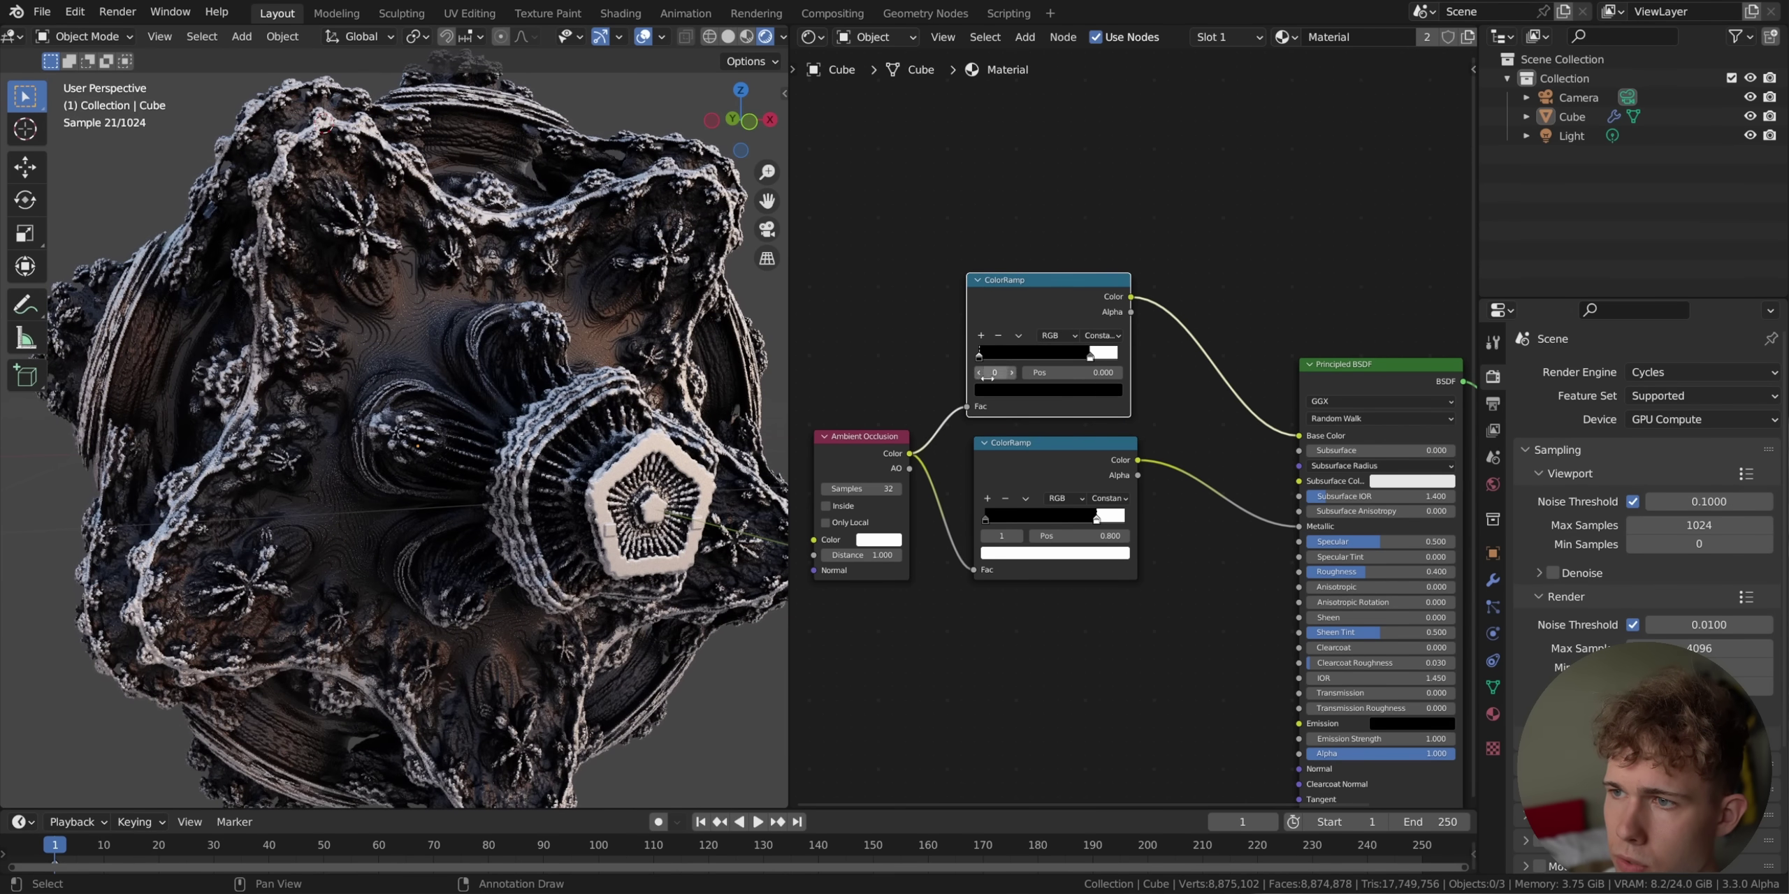
Color the Base Color ramp's first stop white and its second stop orange.
click(997, 389)
drag(1093, 253, 1094, 192)
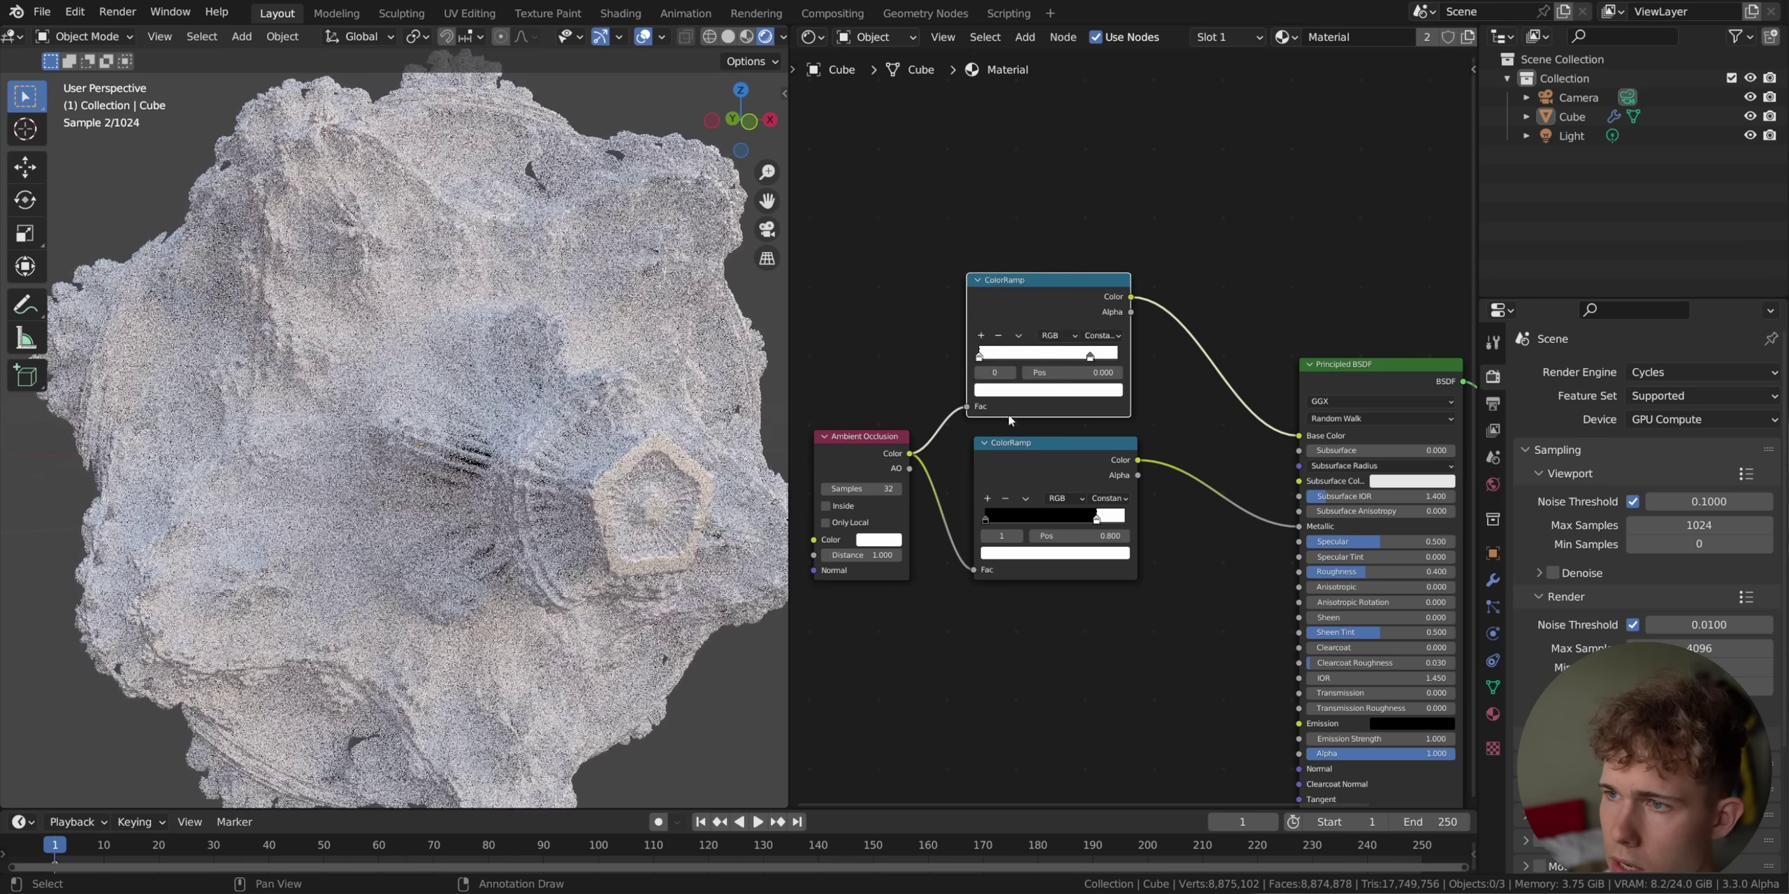
drag(1020, 263, 1010, 274)
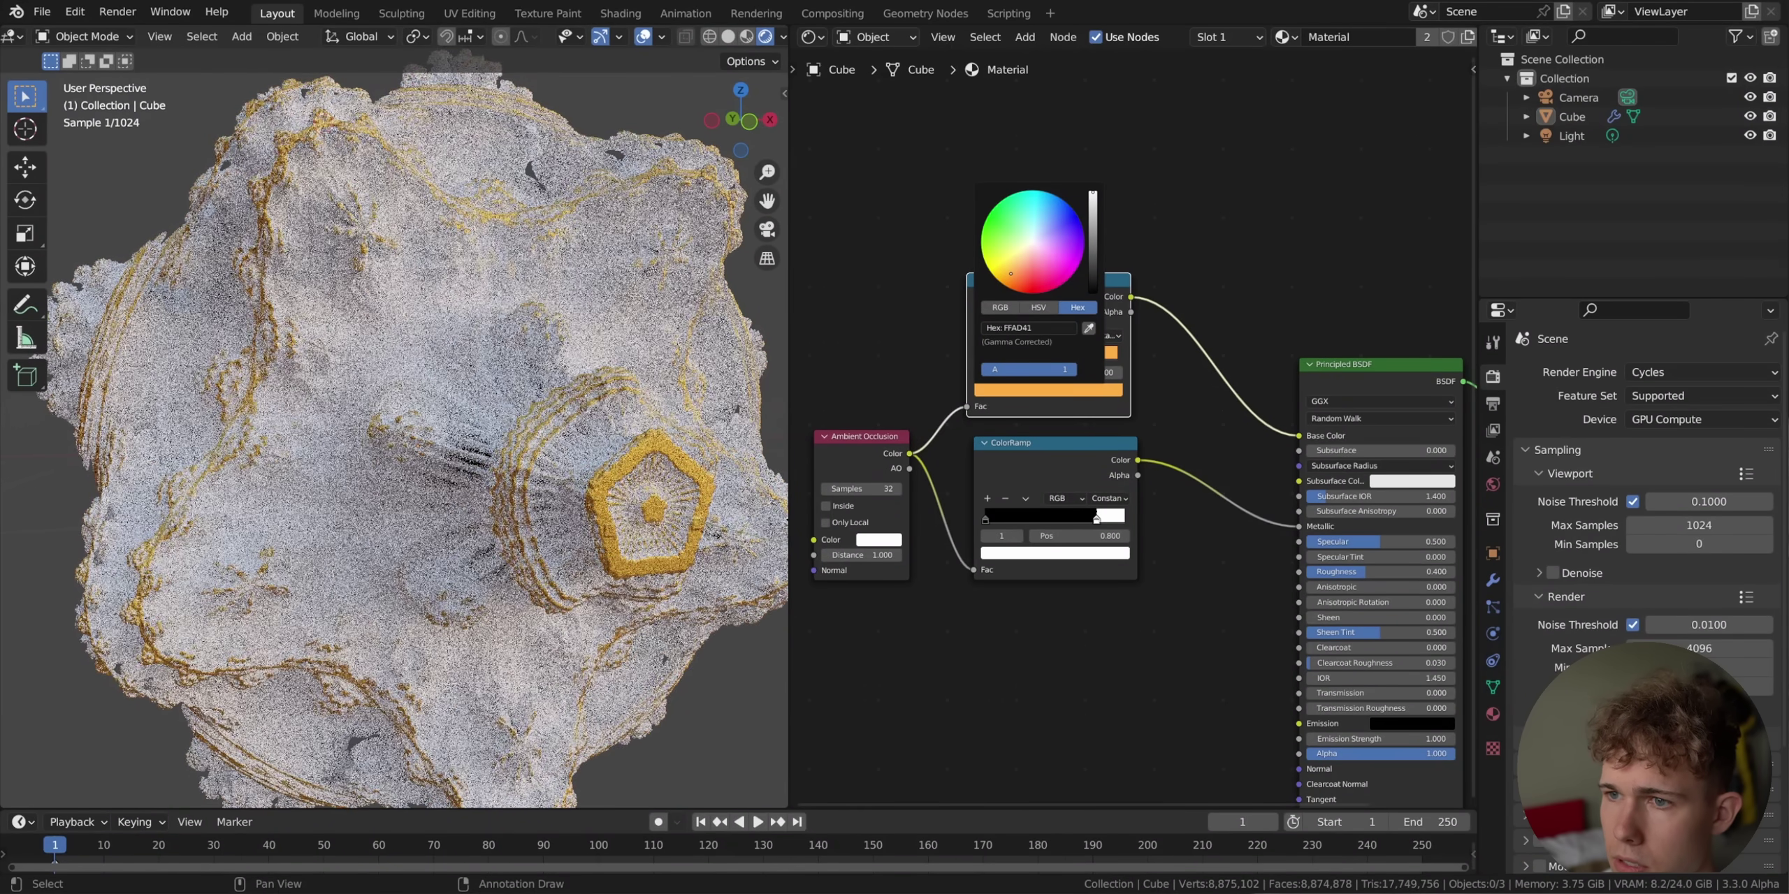
middle_drag(496, 508, 580, 394)
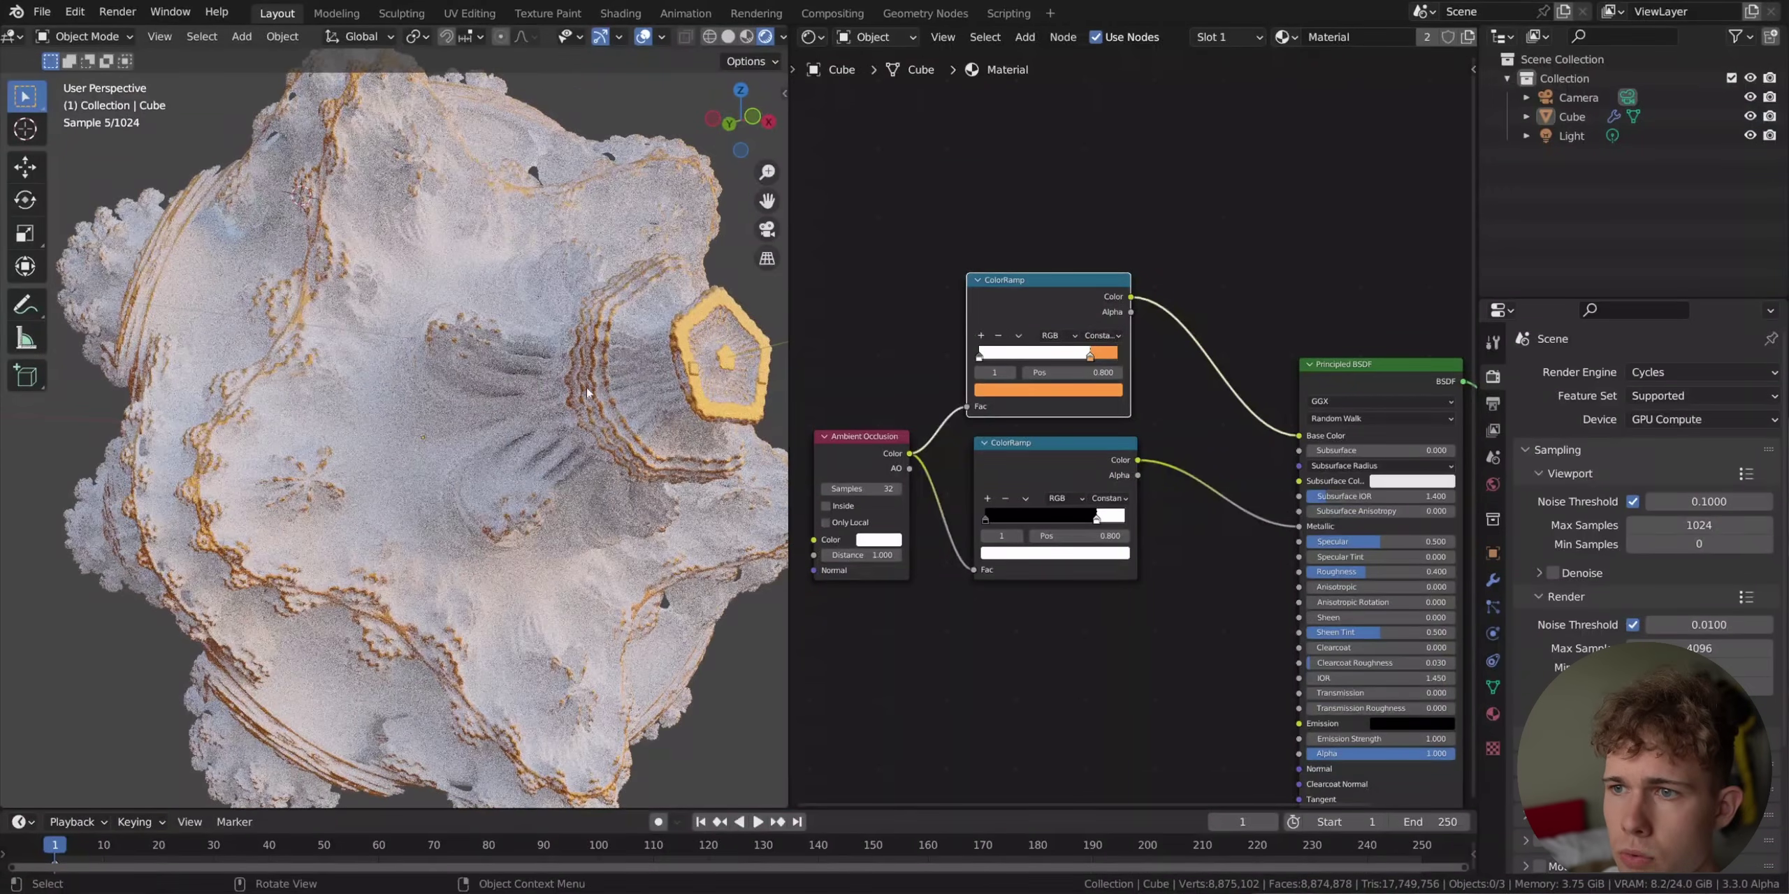
alt+middle_click(659, 345)
scroll(641, 385, up, 4)
Duplicate the orange ColorRamp below the others, feed it from the Ambient Occlusion Color, and preview its output.
key(shift+d)
click(1006, 656)
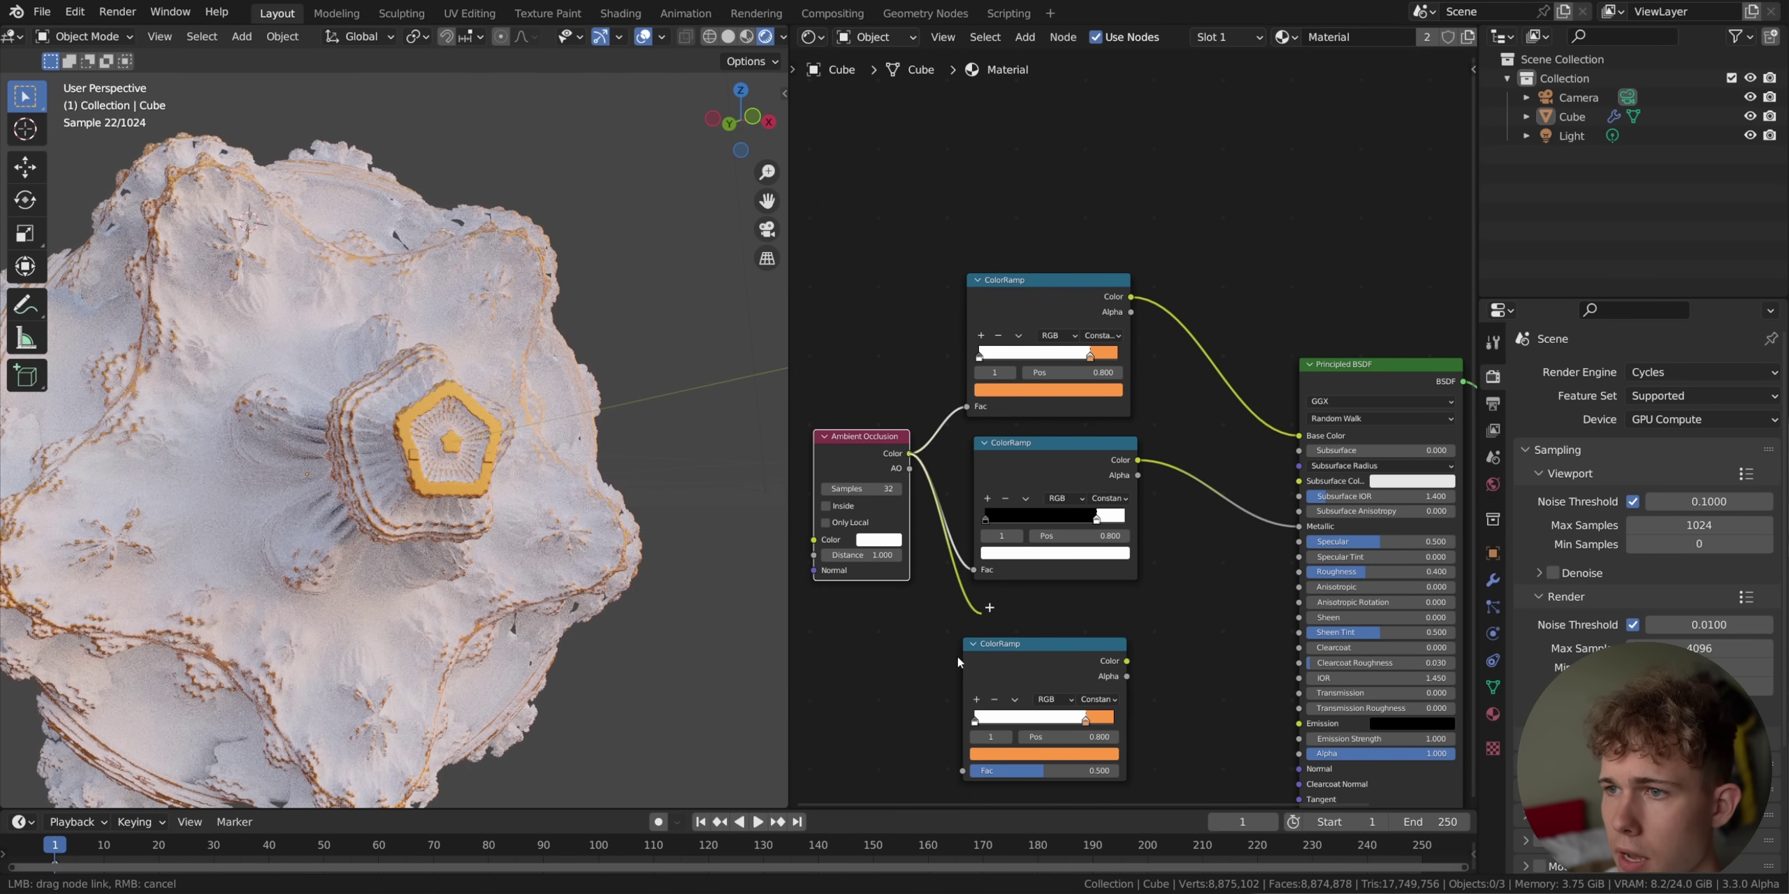
drag(969, 643, 965, 766)
ctrl+shift+click(1085, 656)
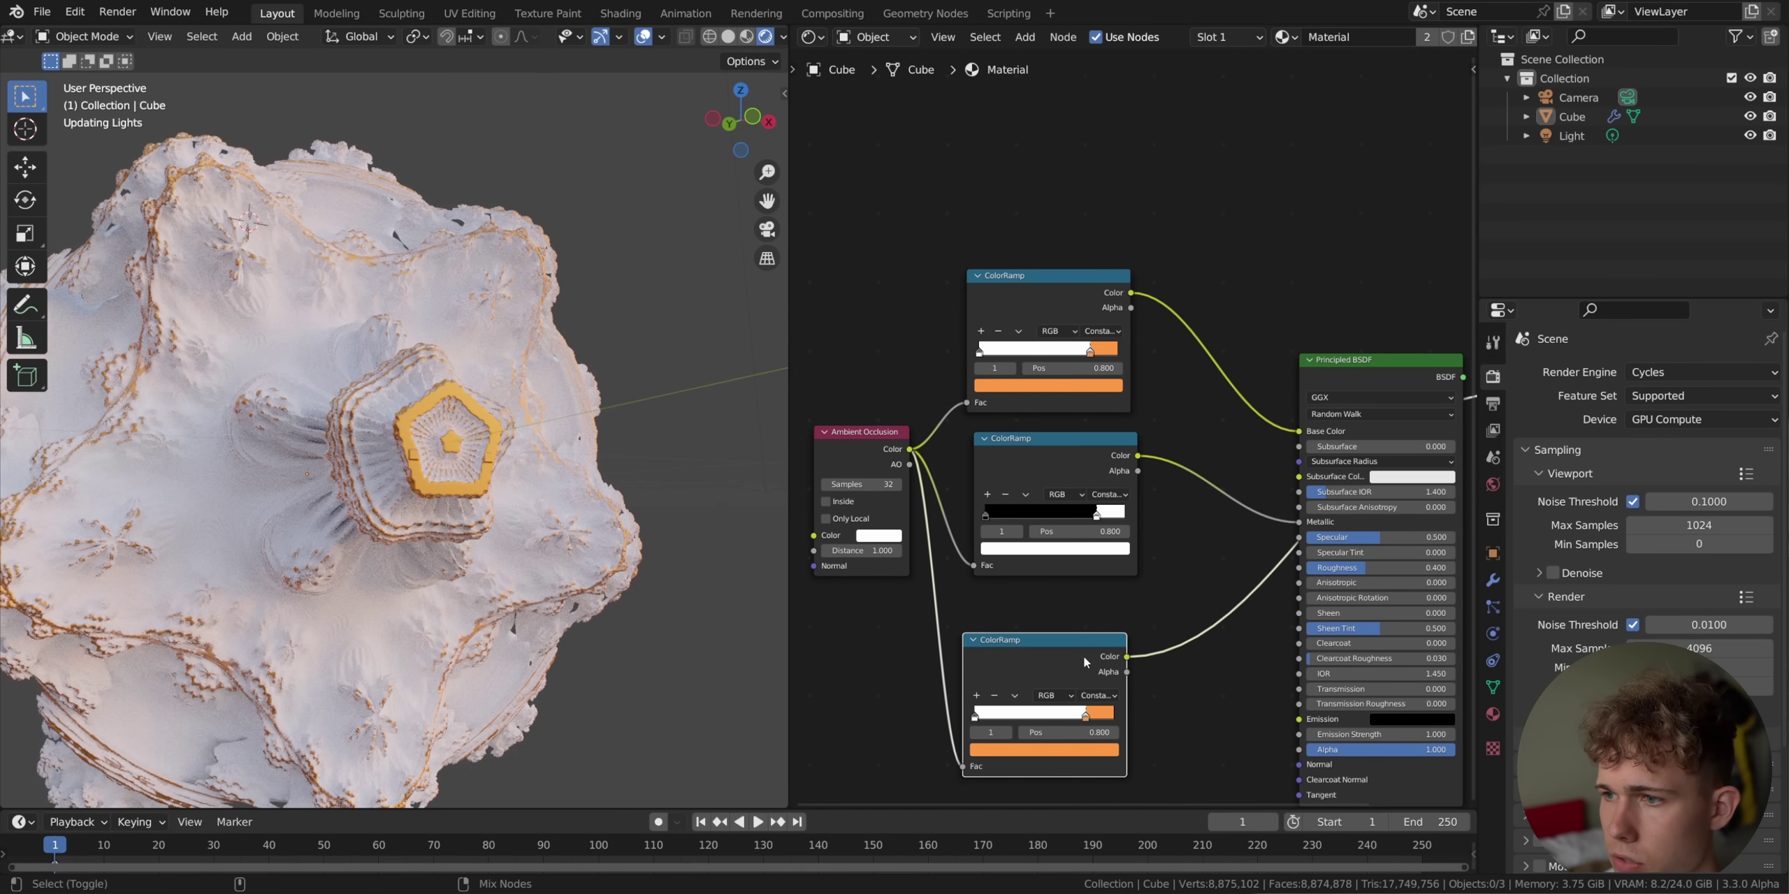
Preview the Principled BSDF again and try its Roughness at 0.
middle_drag(1134, 602, 986, 502)
scroll(1000, 489, up, 1)
ctrl+shift+click(1204, 283)
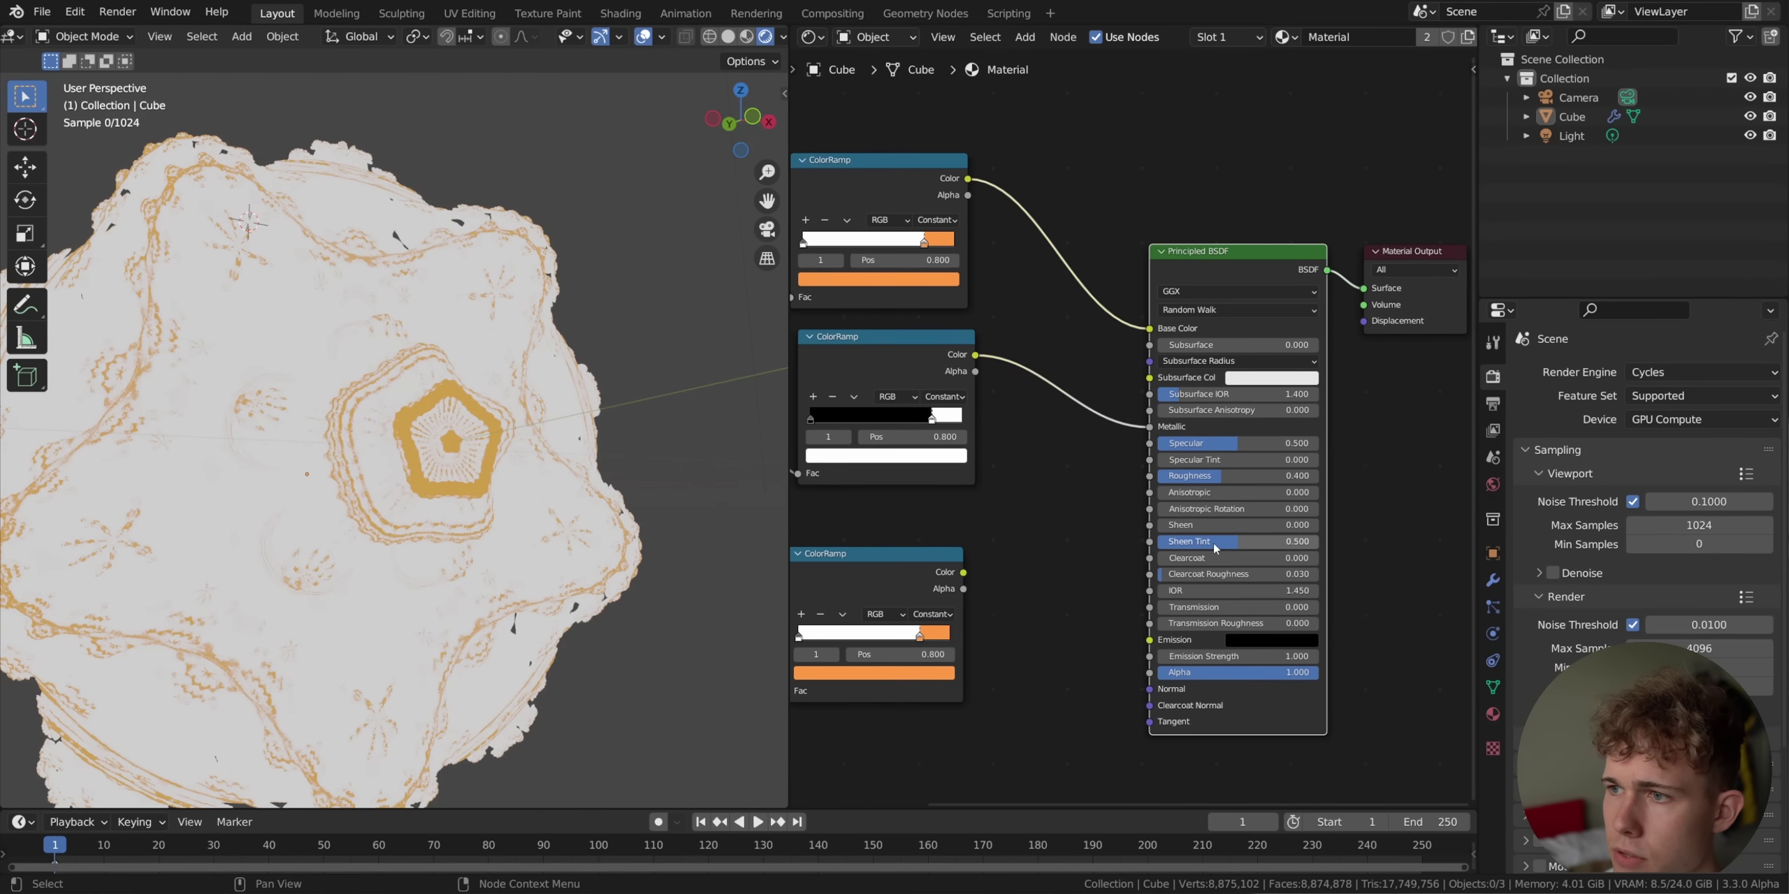
drag(1222, 478, 1154, 477)
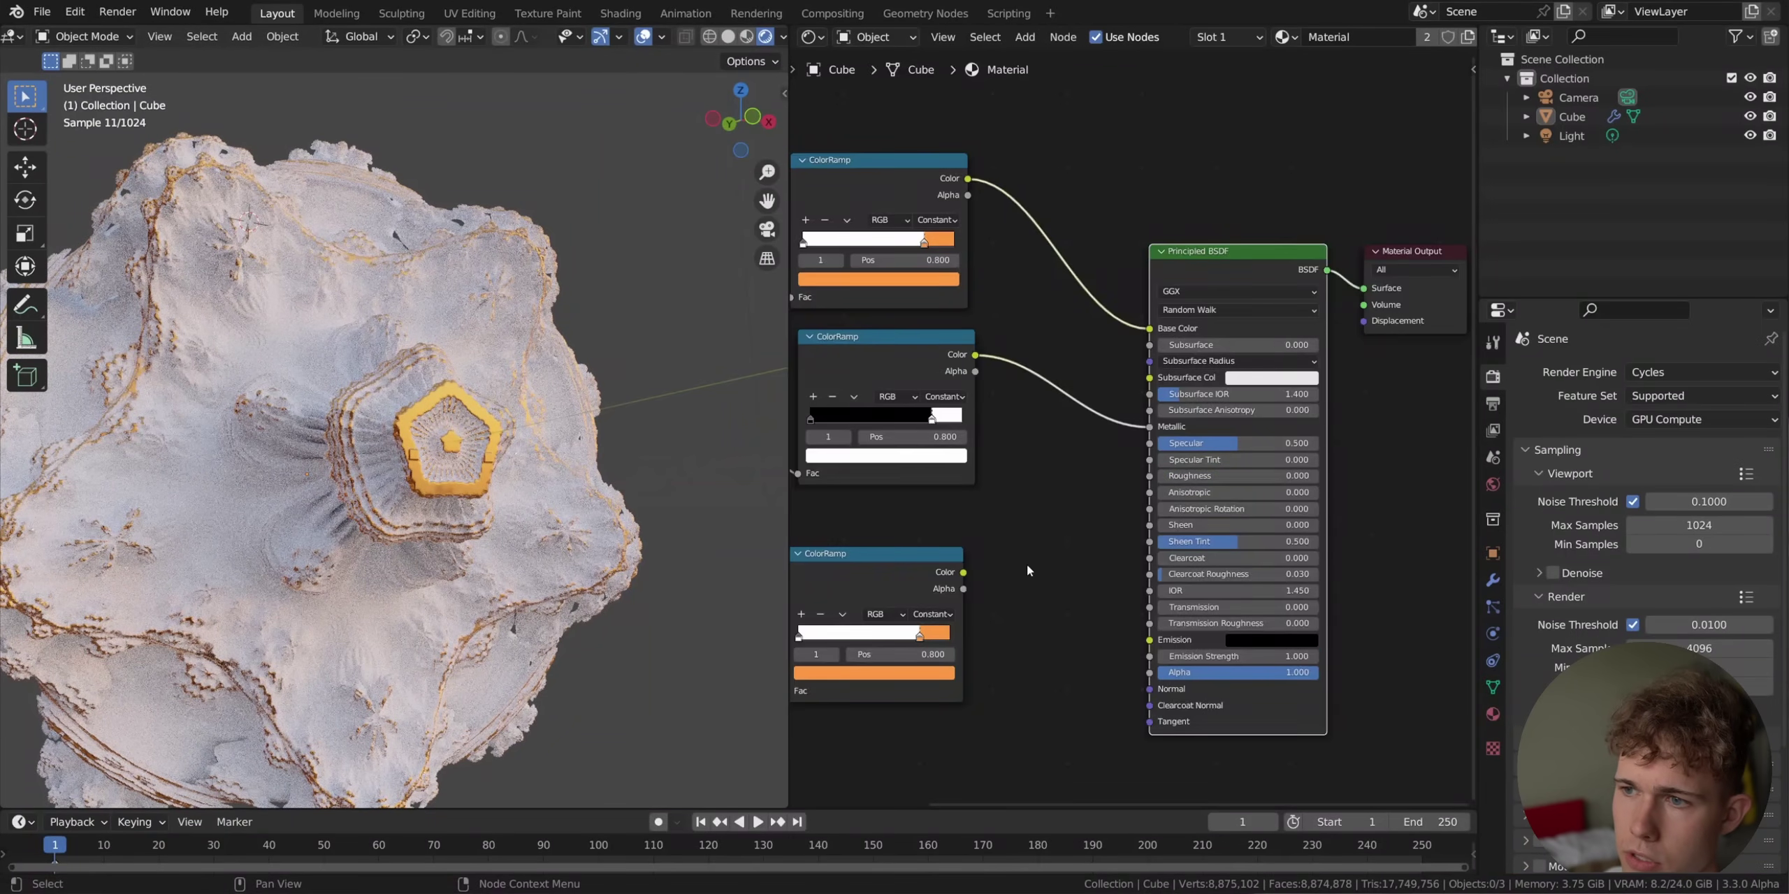
Preview the lowest ColorRamp, turning its orange stop black and its white stop light grey.
middle_drag(1012, 561, 1054, 548)
ctrl+shift+click(965, 548)
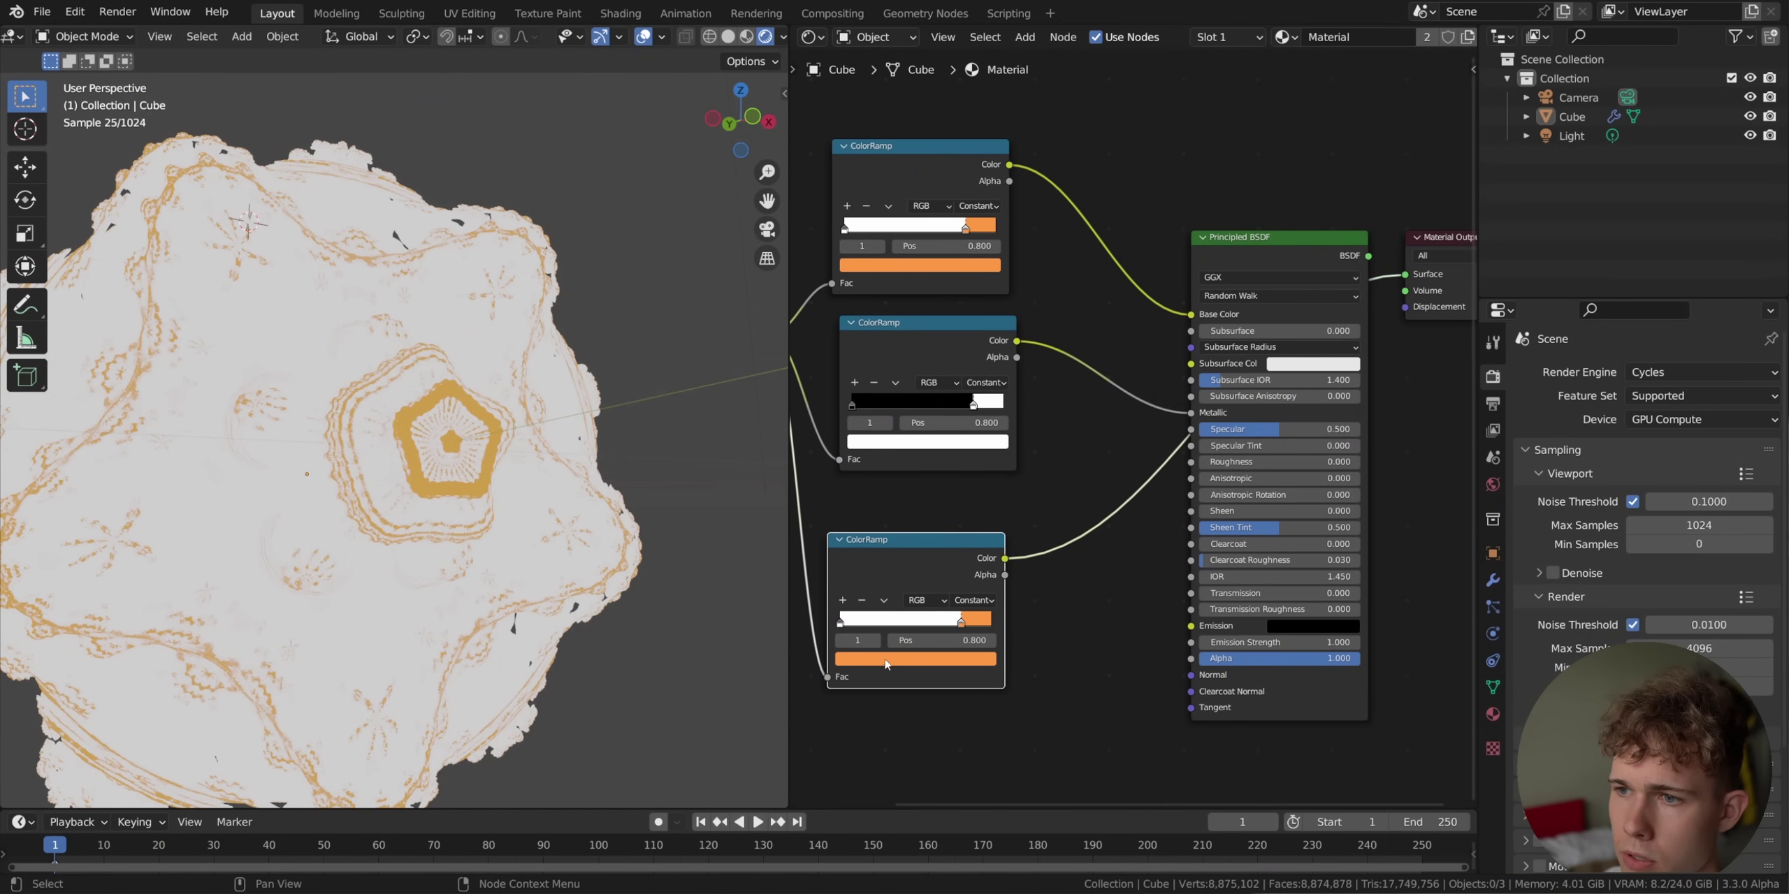
click(885, 660)
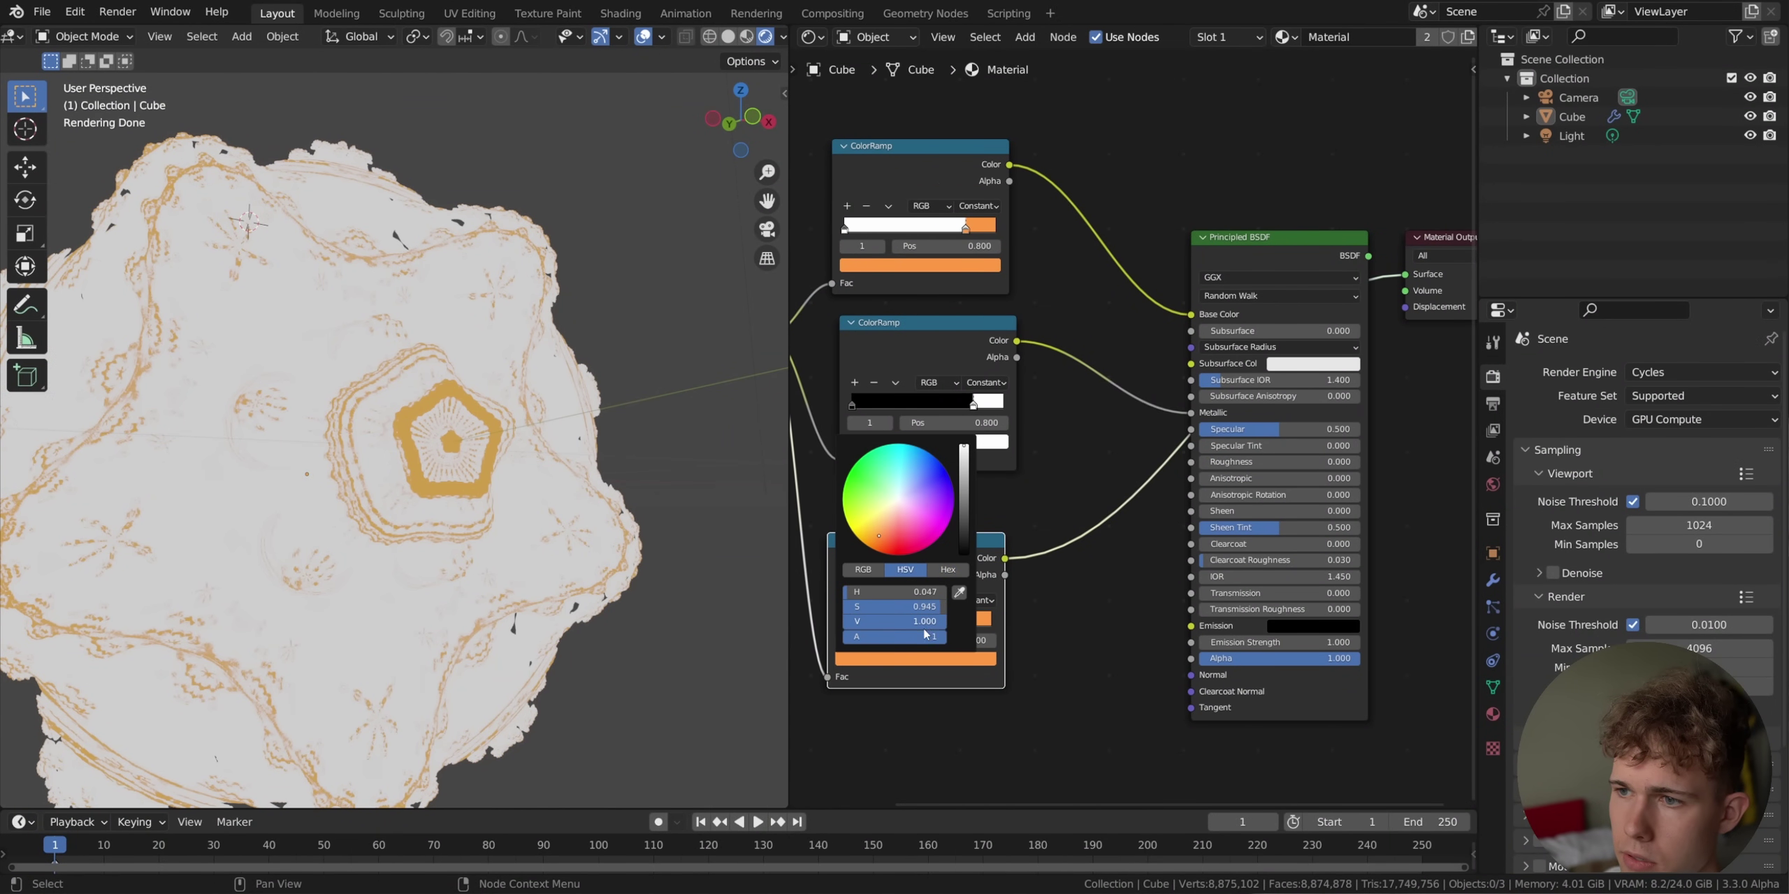
drag(959, 497, 961, 555)
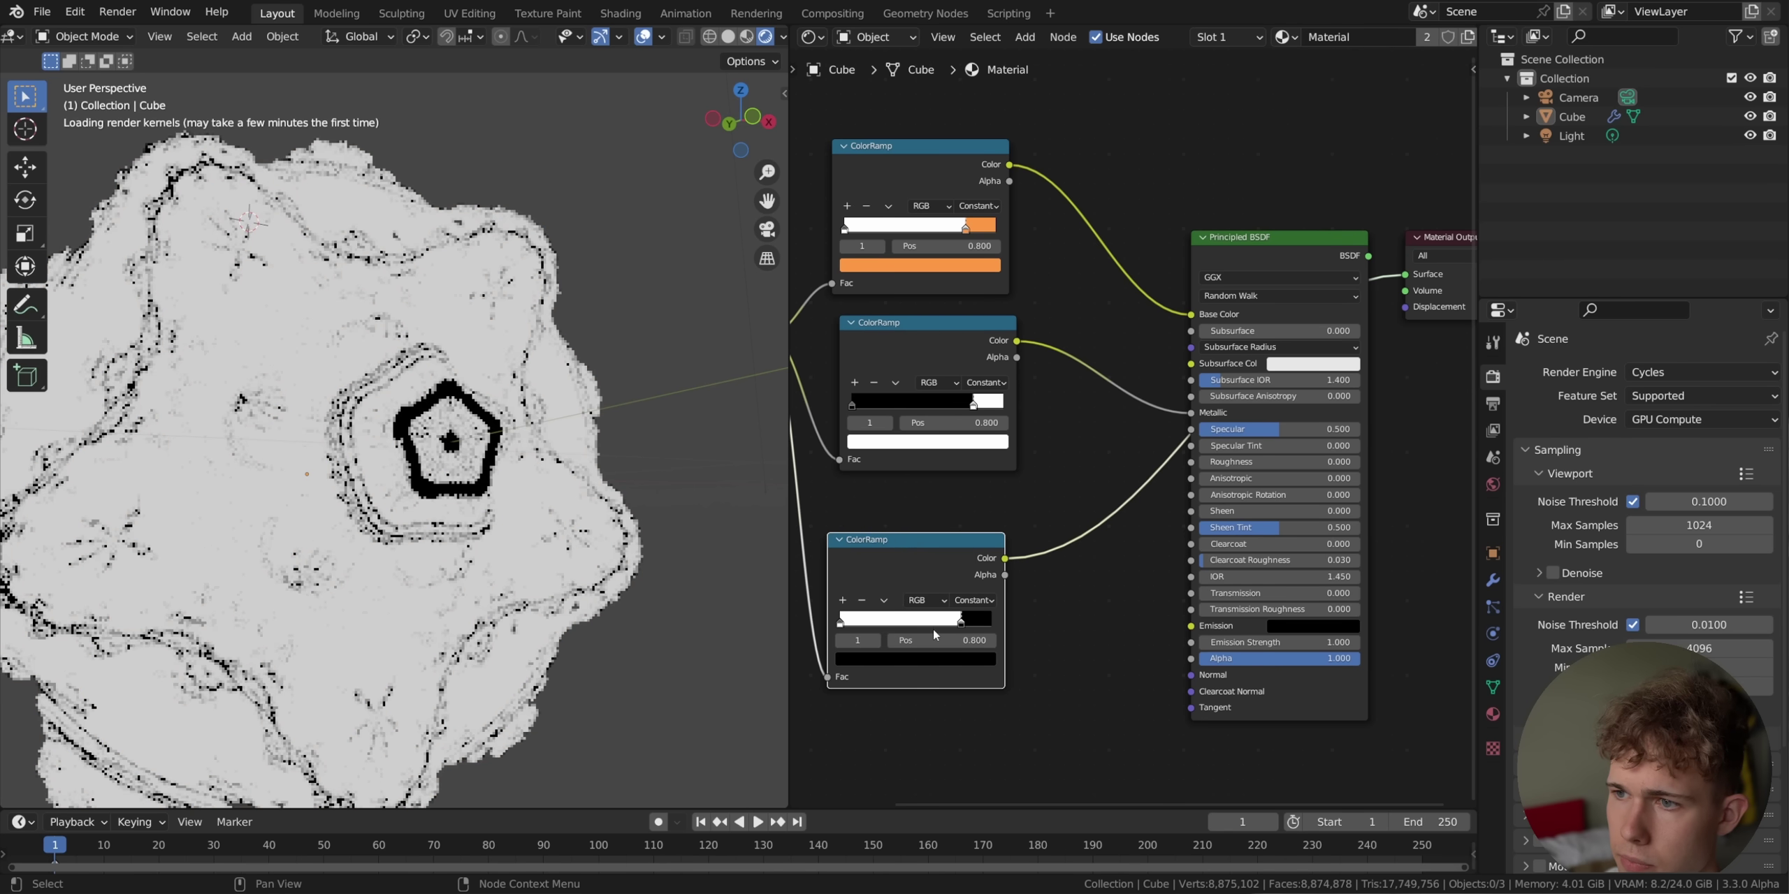
click(858, 663)
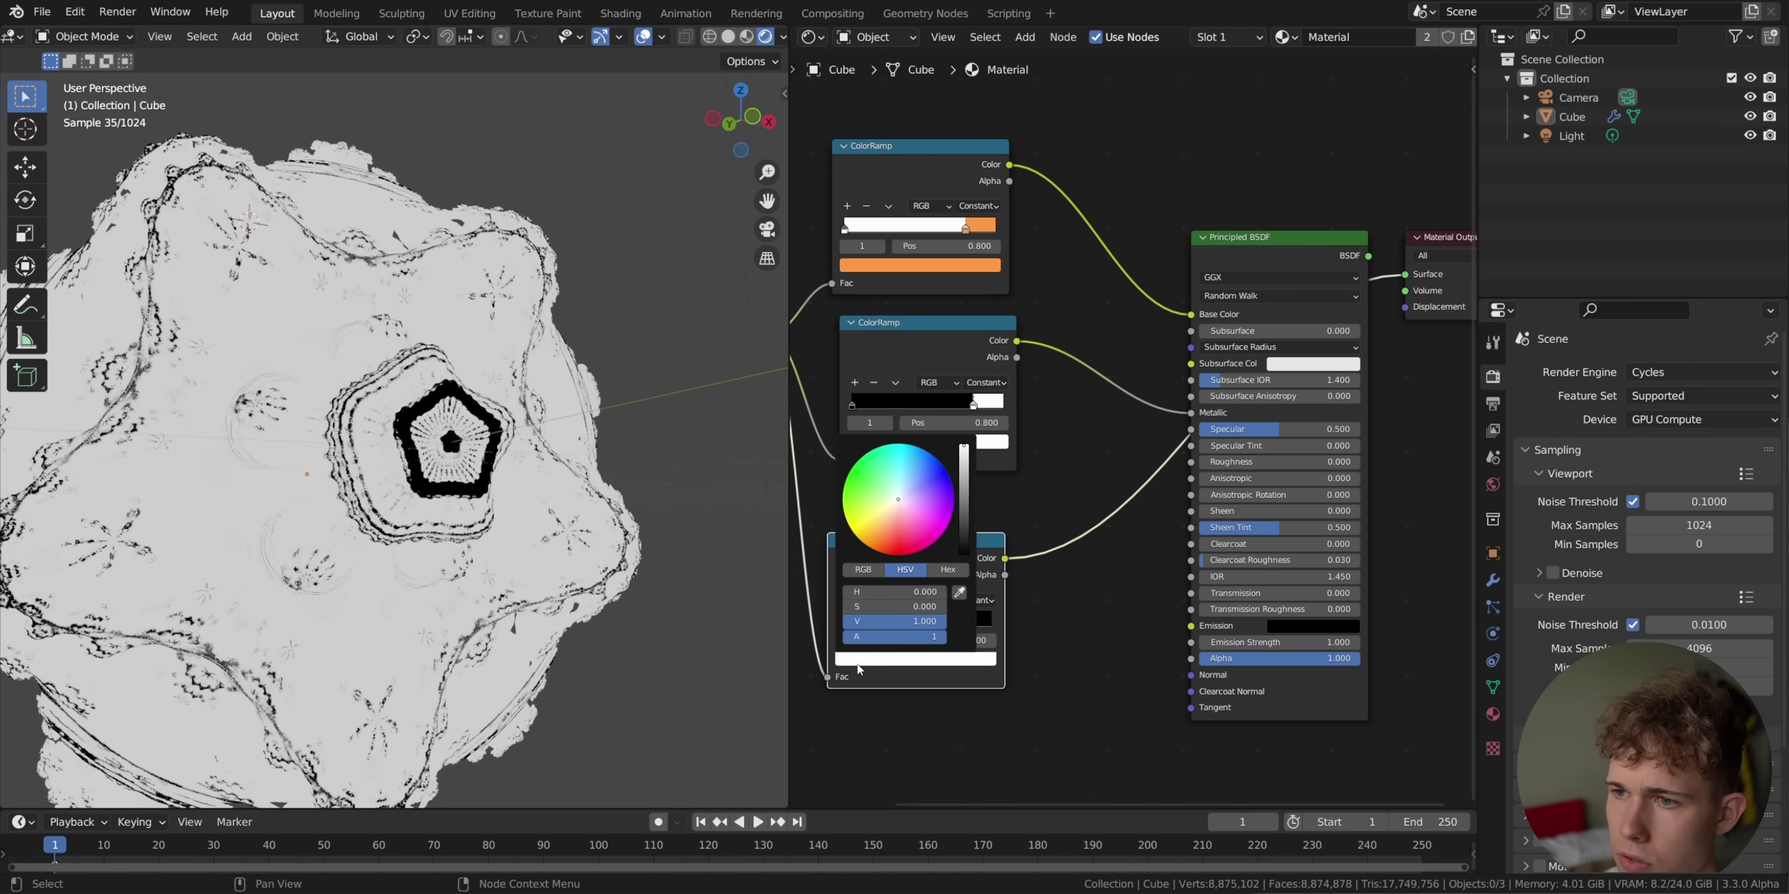
key(Return)
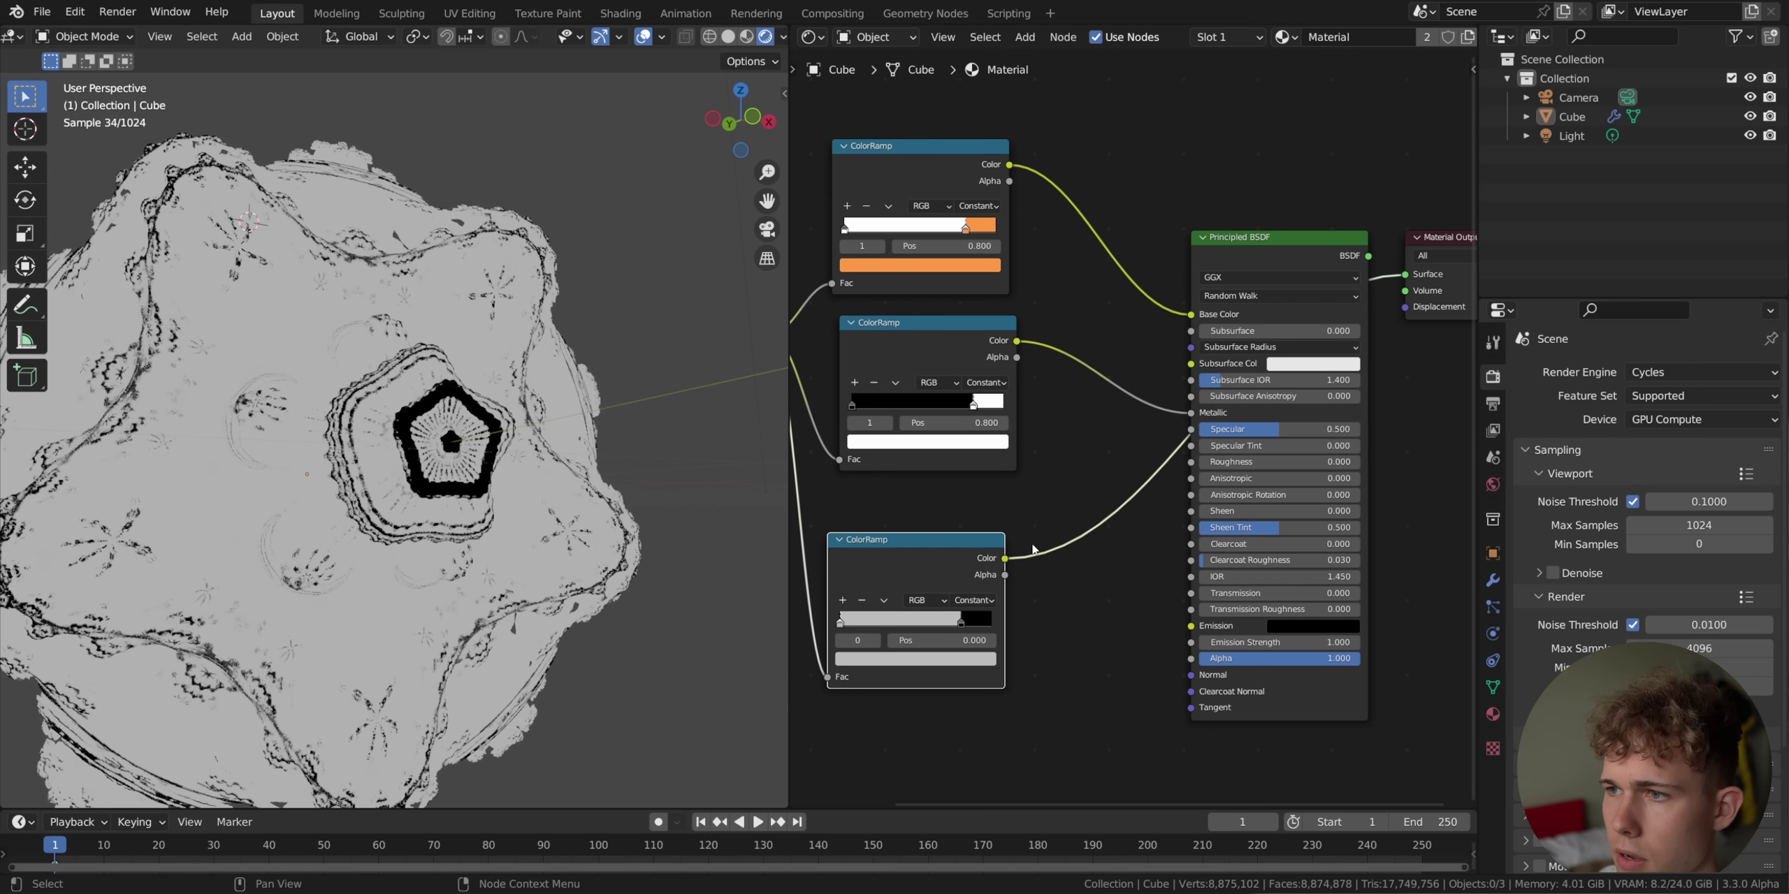
Connect the grey-and-black ColorRamp to the Principled BSDF's Roughness and output the full shader to inspect the fractal.
ctrl+shift+click(1270, 271)
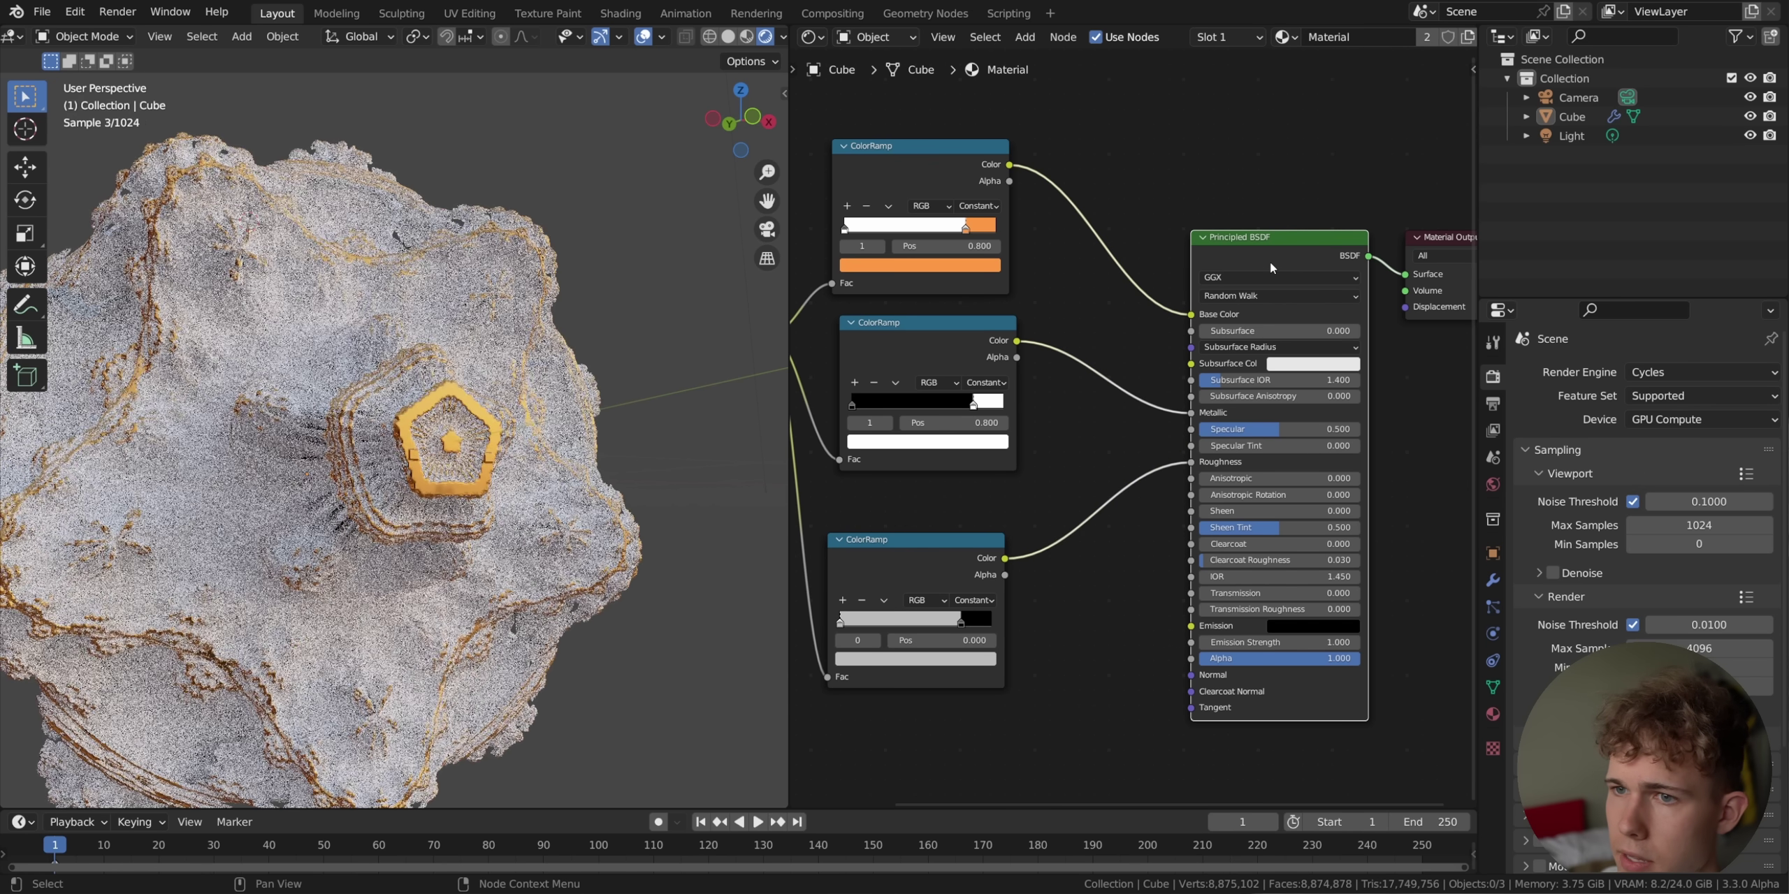
mouse_move(531, 447)
middle_down()
mouse_move(558, 468)
mouse_move(542, 475)
middle_up()
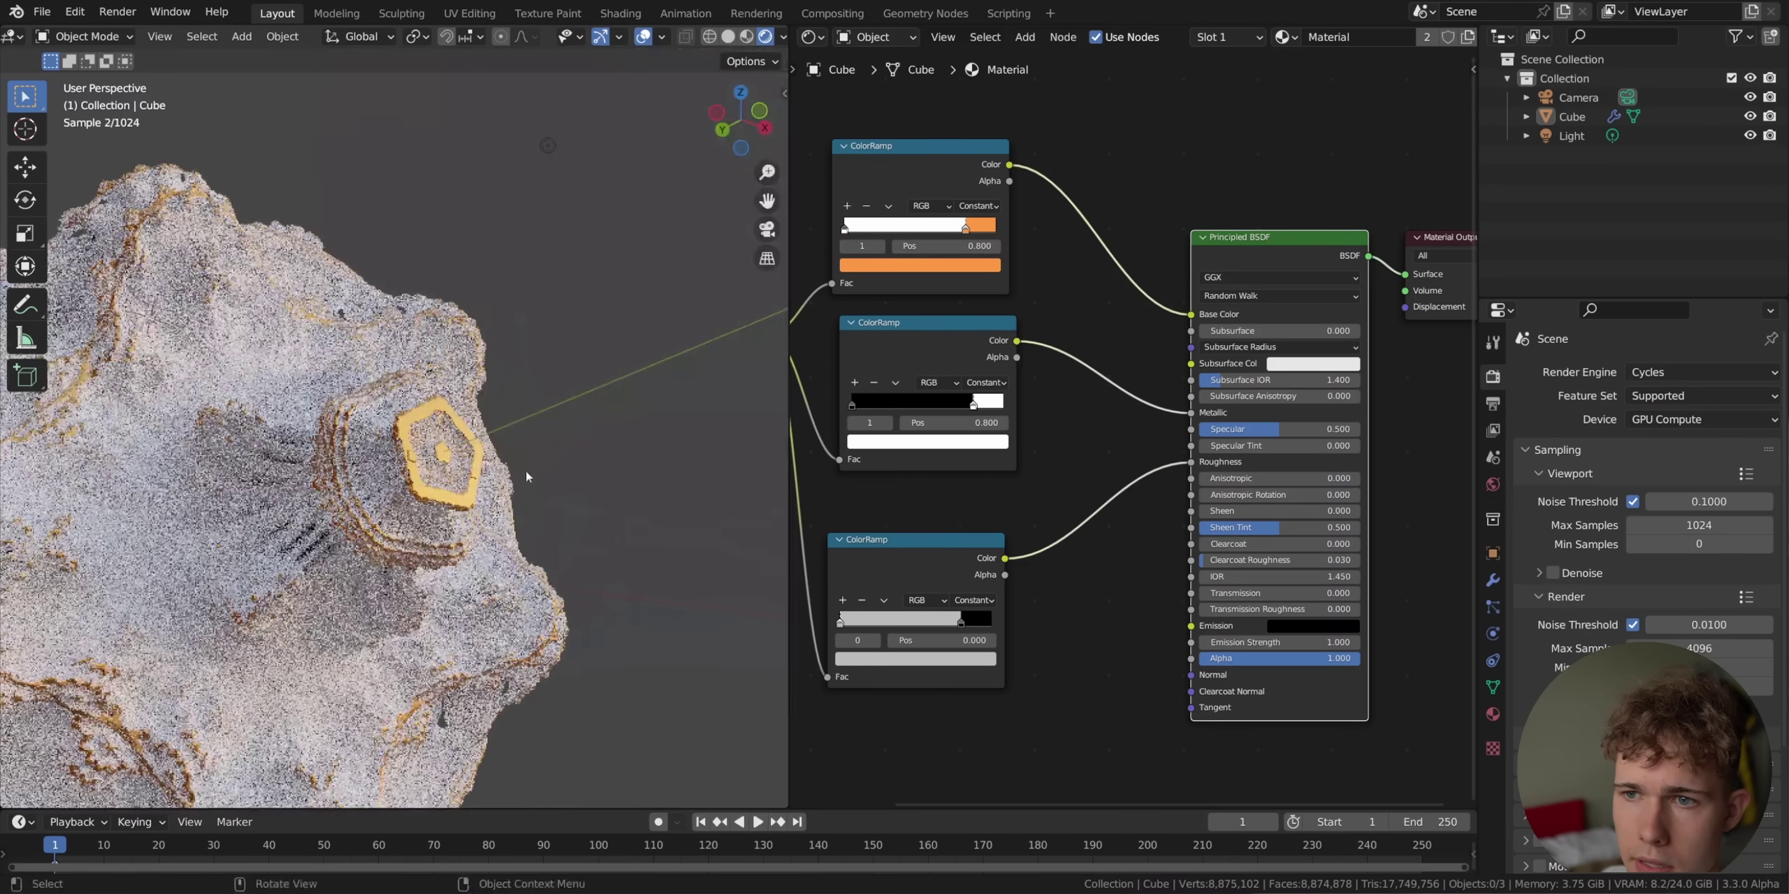
scroll(538, 475, down, 3)
middle_drag(447, 132, 454, 321)
scroll(566, 404, up, 5)
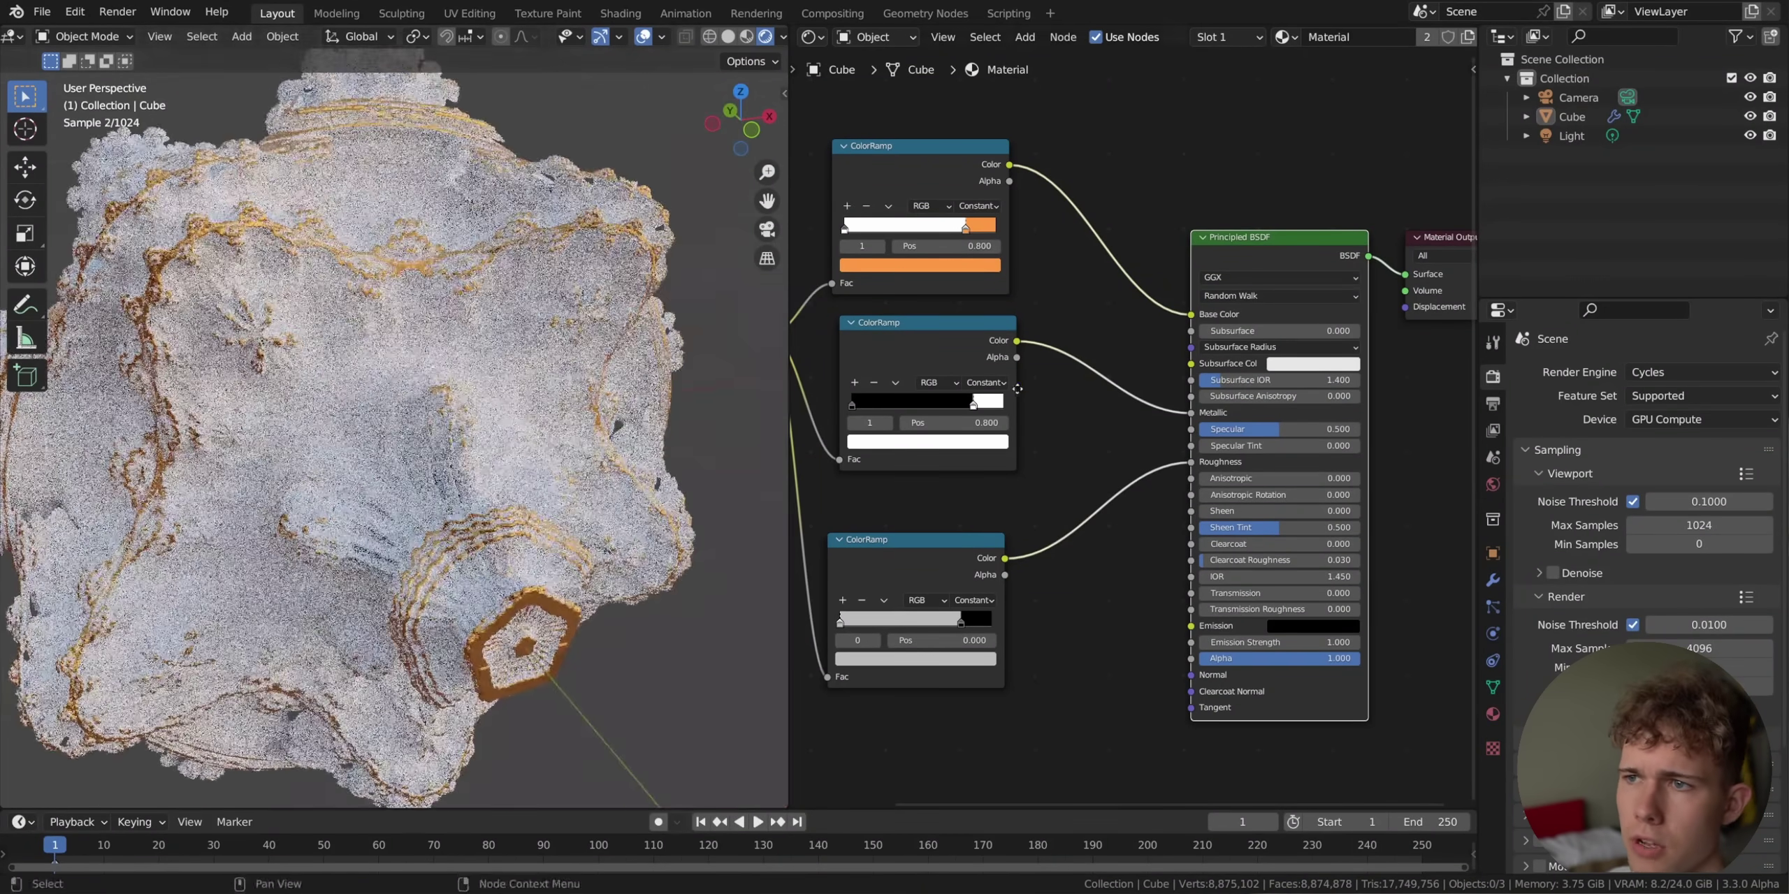
Insert a MixRGB node between the orange ColorRamp and the Principled BSDF's Base Color, spacing the nodes apart.
middle_drag(884, 142, 1050, 266)
drag(1051, 268, 1041, 243)
key(shift+a)
key(s)
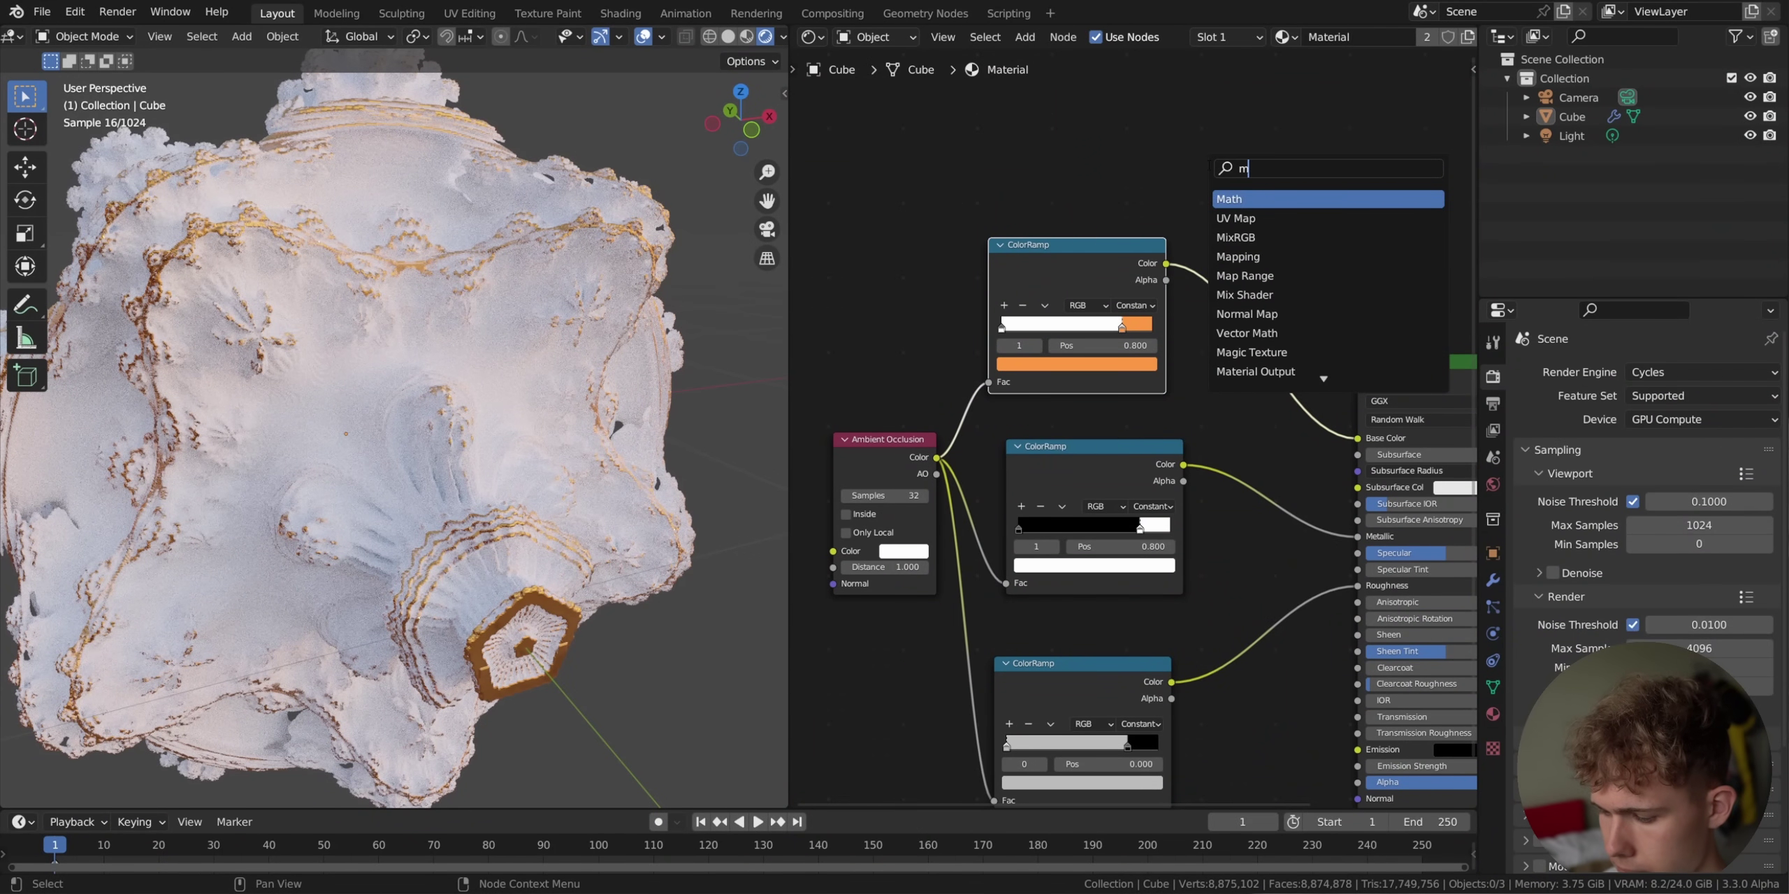
click(1235, 199)
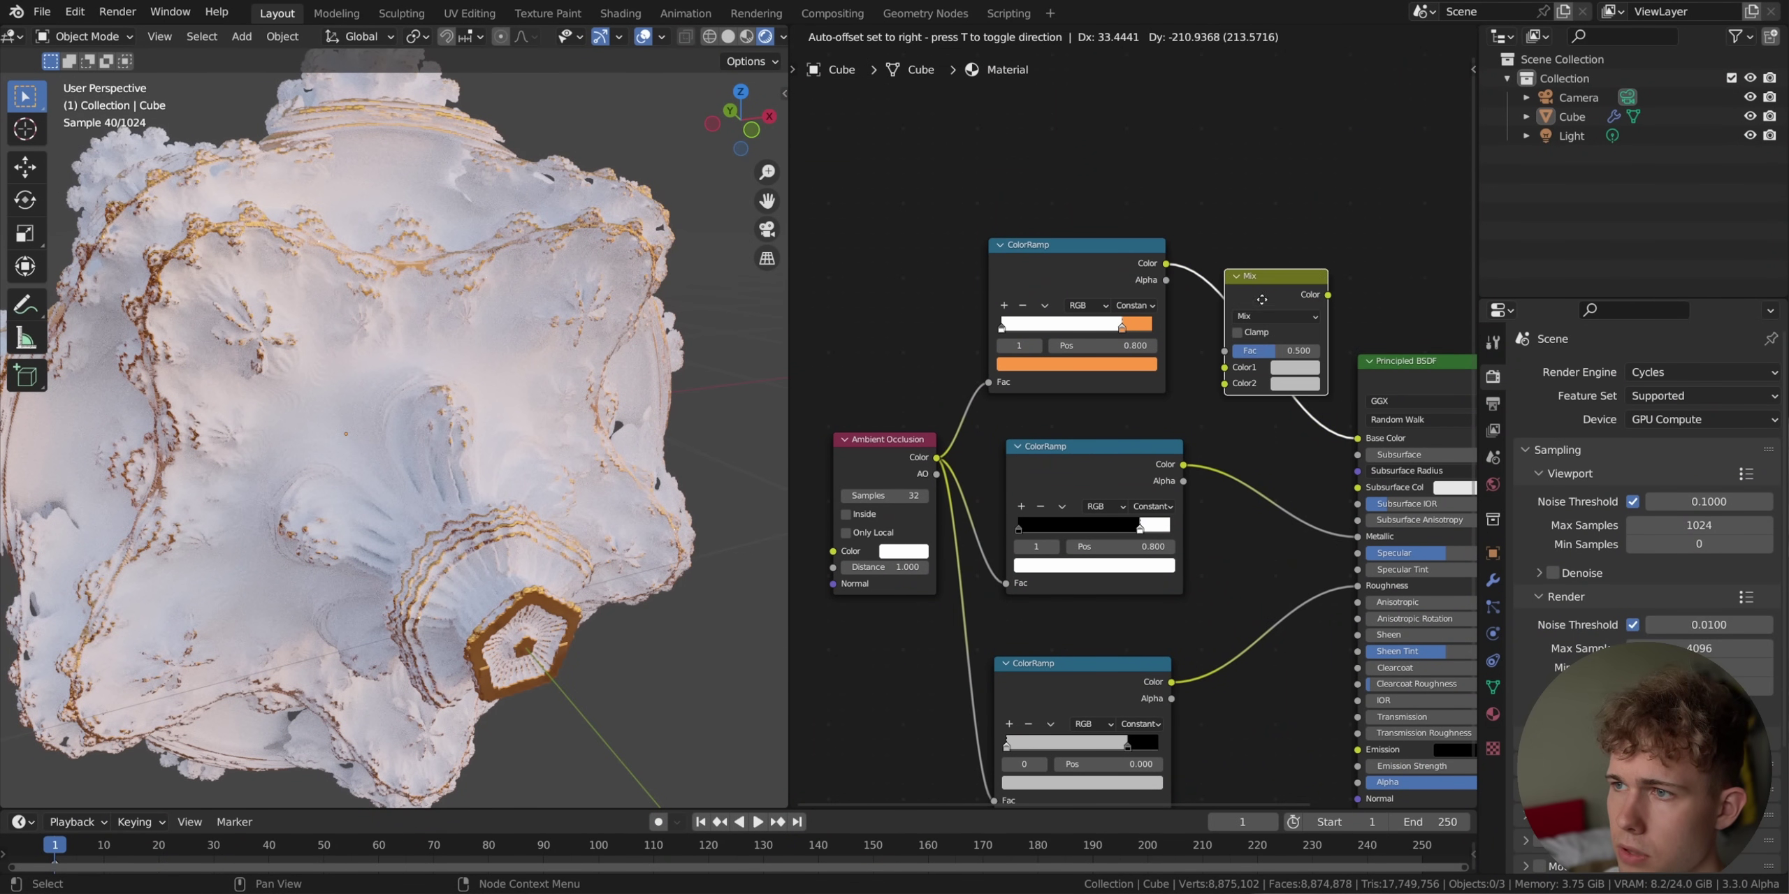
click(1227, 273)
drag(1046, 274, 1060, 213)
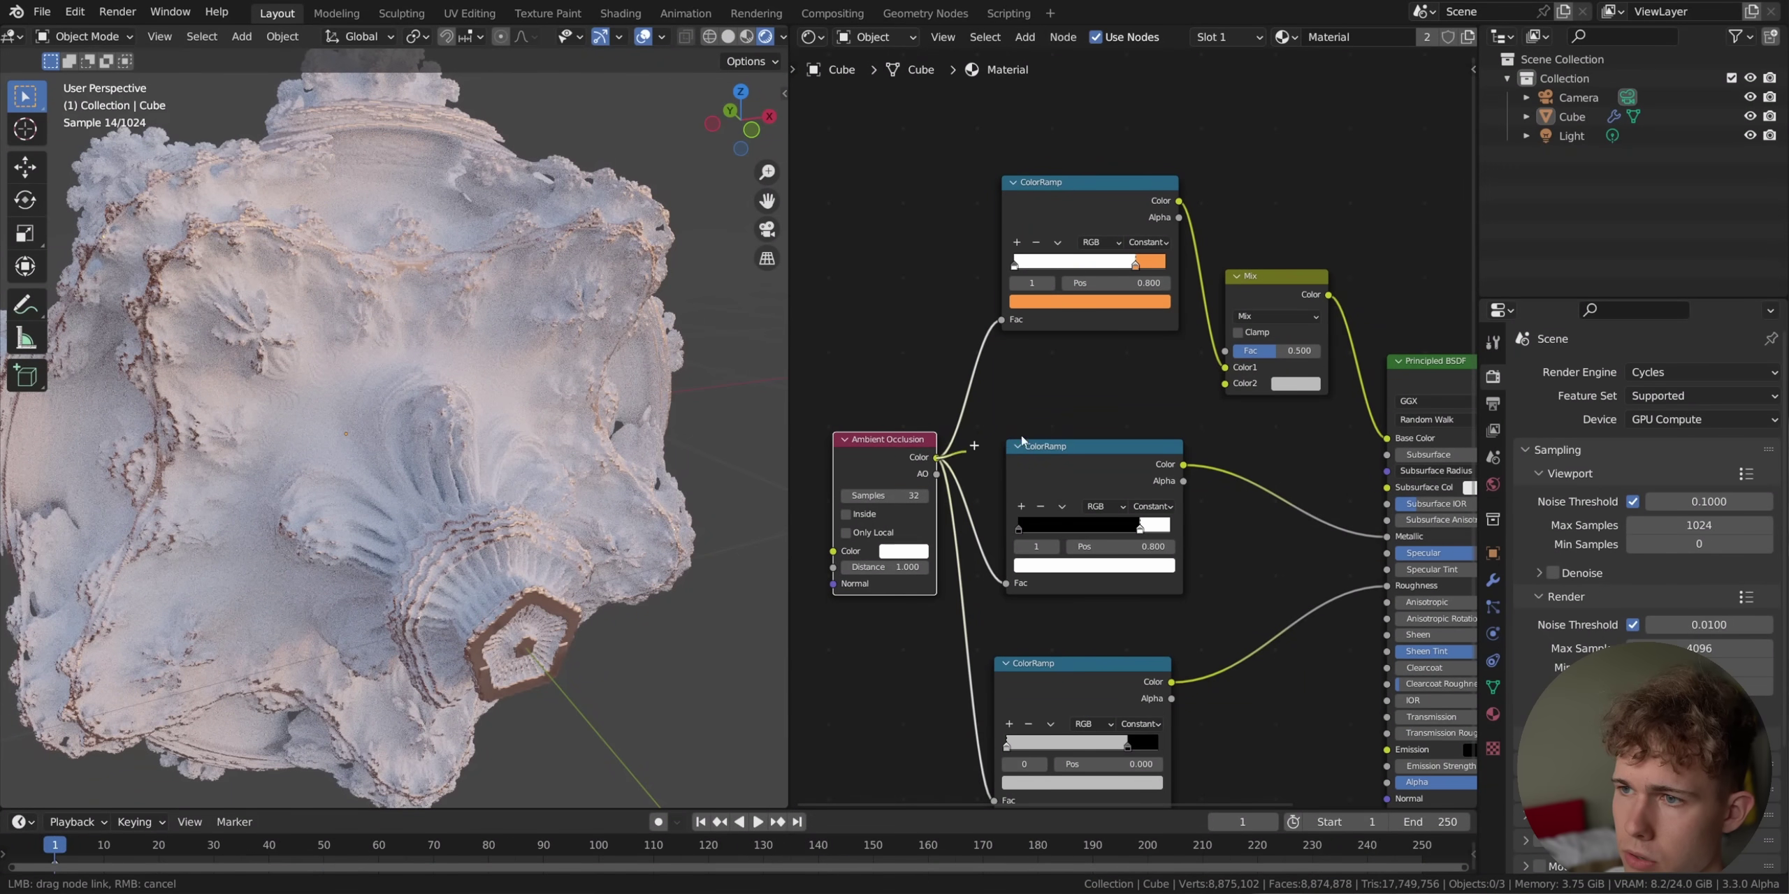
Connect the Ambient Occlusion Color to the mix node's Color2 and set it to Multiply with a factor of 1.
drag(1229, 384, 1230, 385)
click(1263, 315)
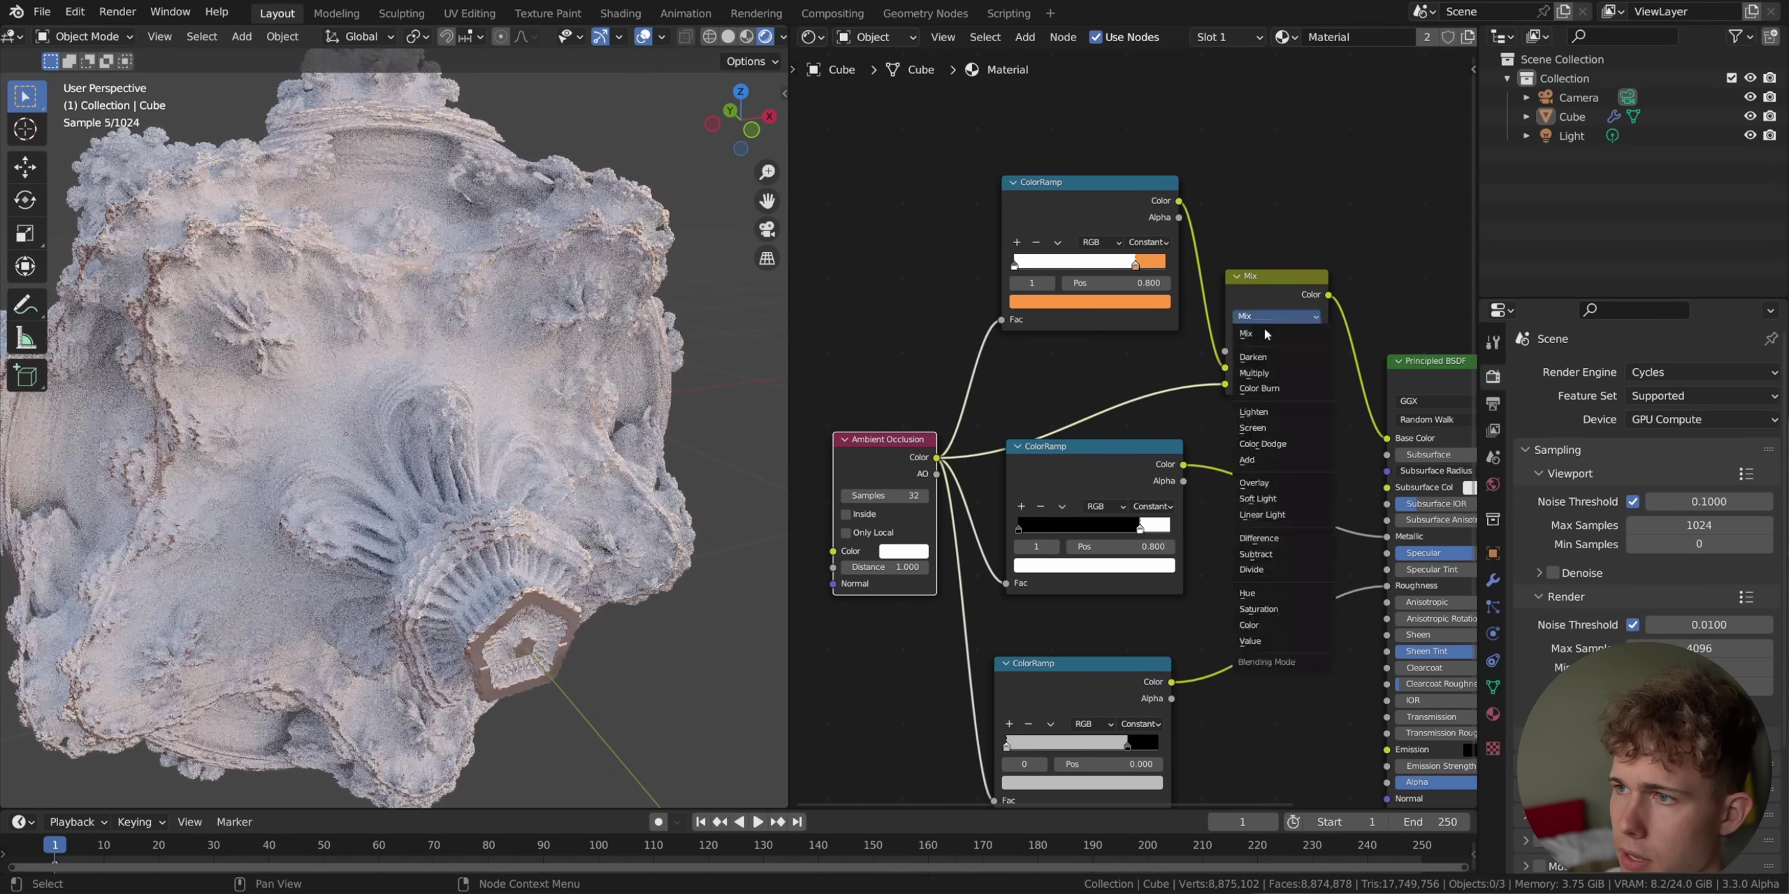
click(1258, 376)
scroll(447, 489, down, 5)
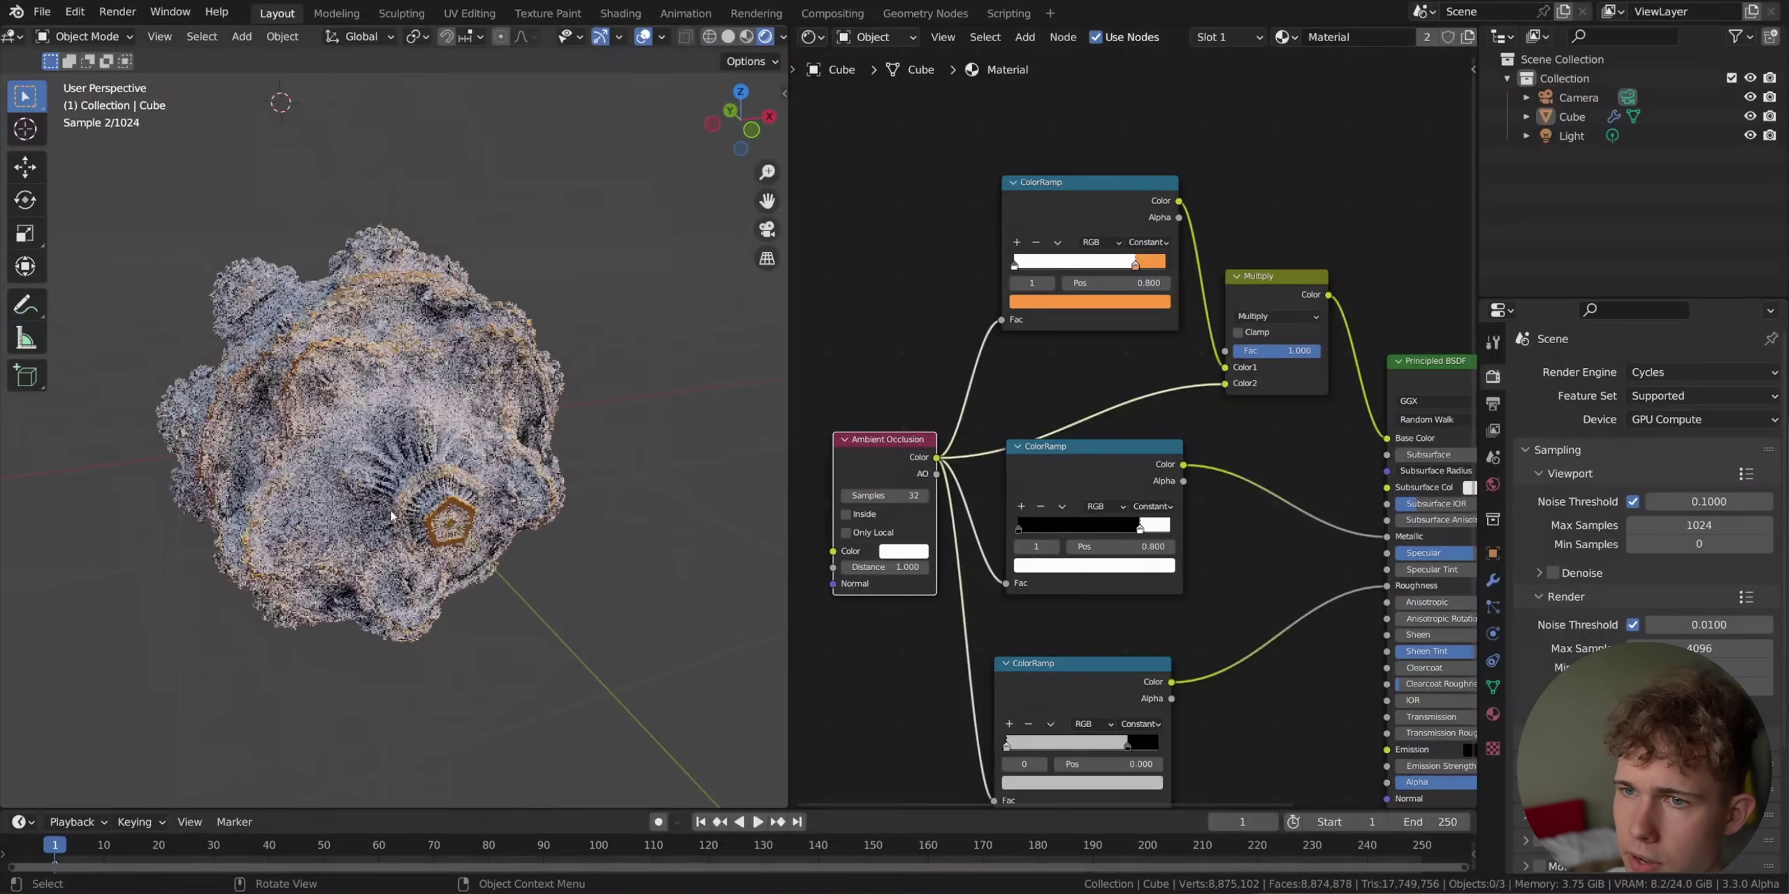
Insert a ColorRamp between the Ambient Occlusion Color and the Multiply node's Color2, placed below the orange ColorRamp.
middle_drag(419, 482, 445, 492)
key(shift+a)
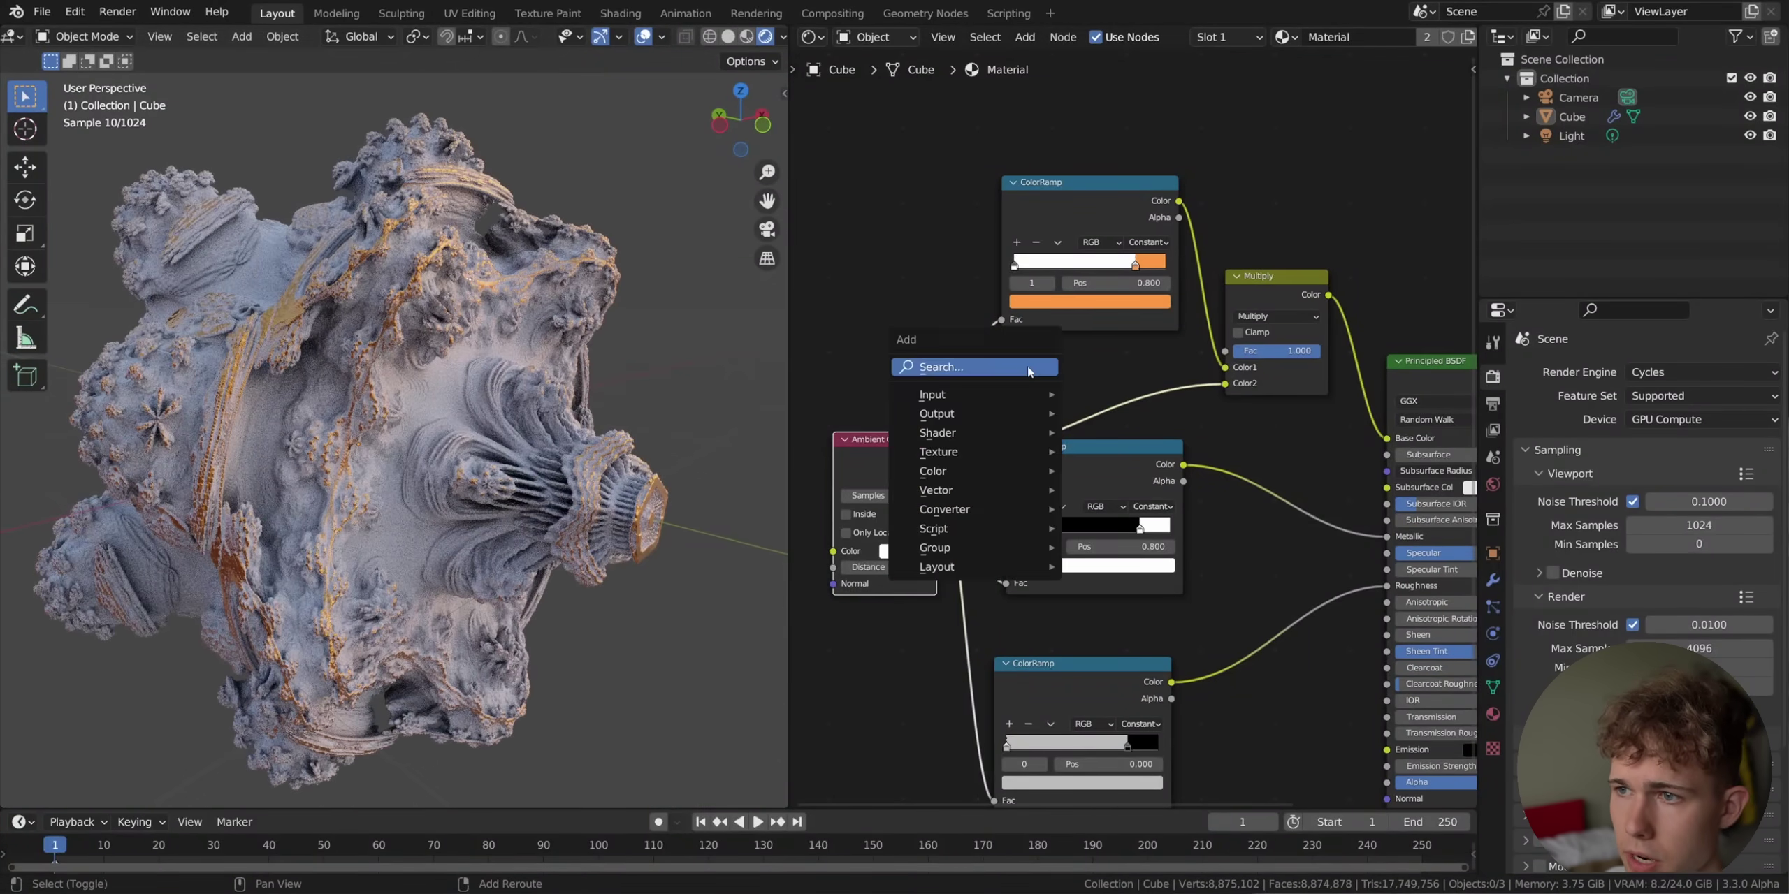
click(1027, 366)
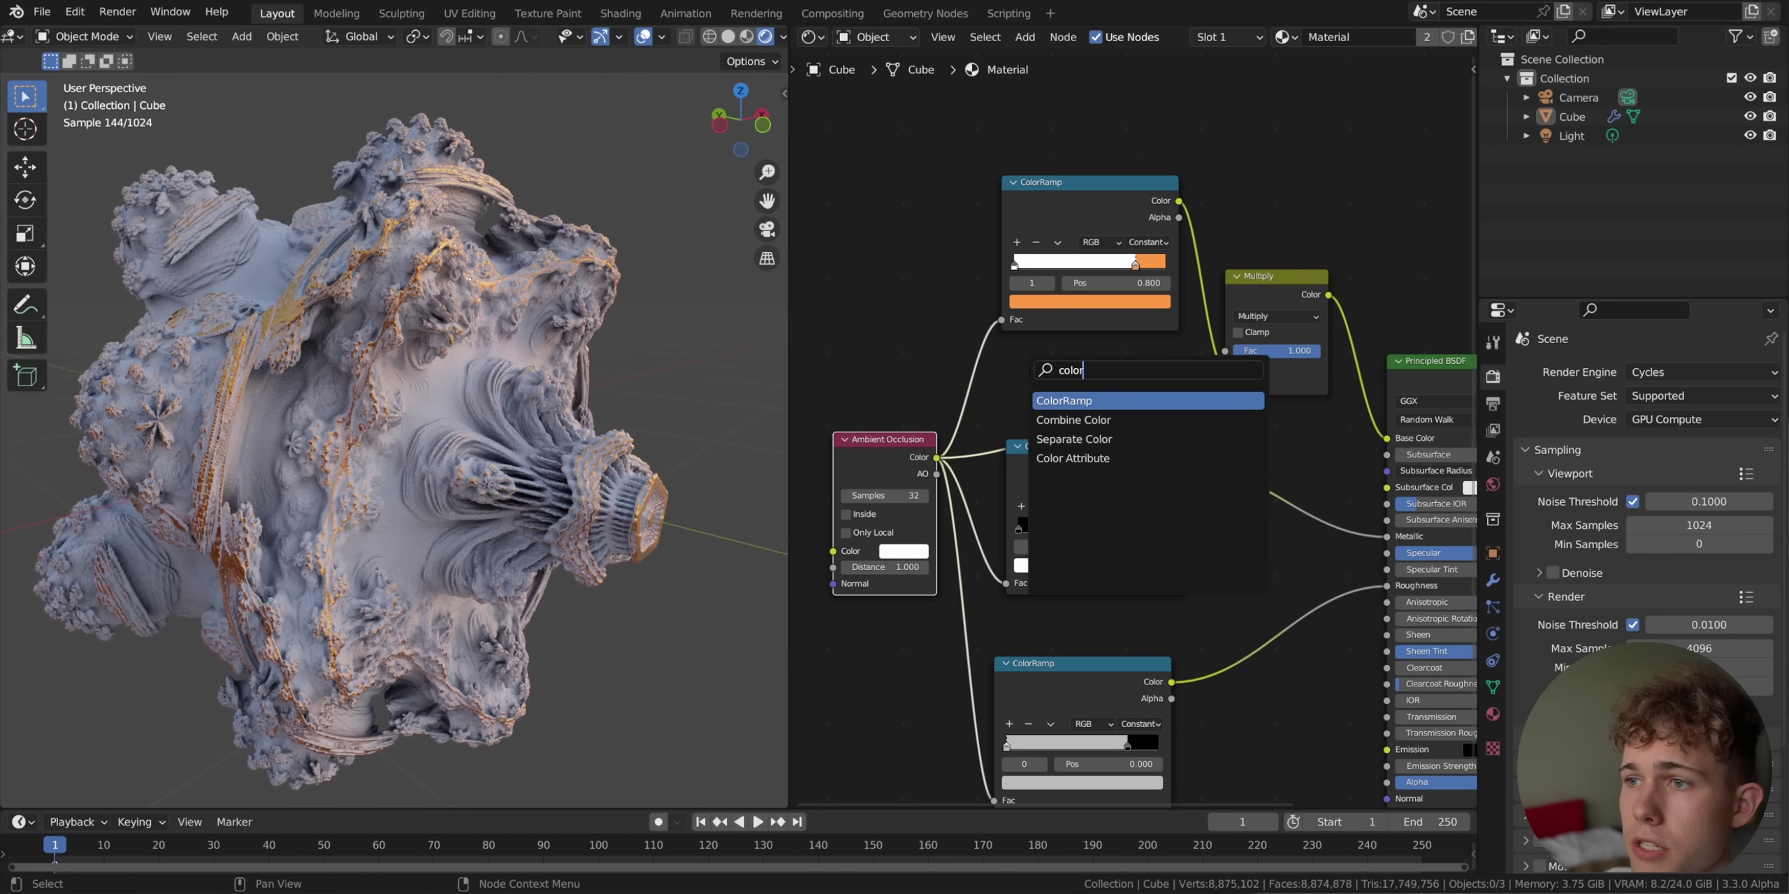
key(Return)
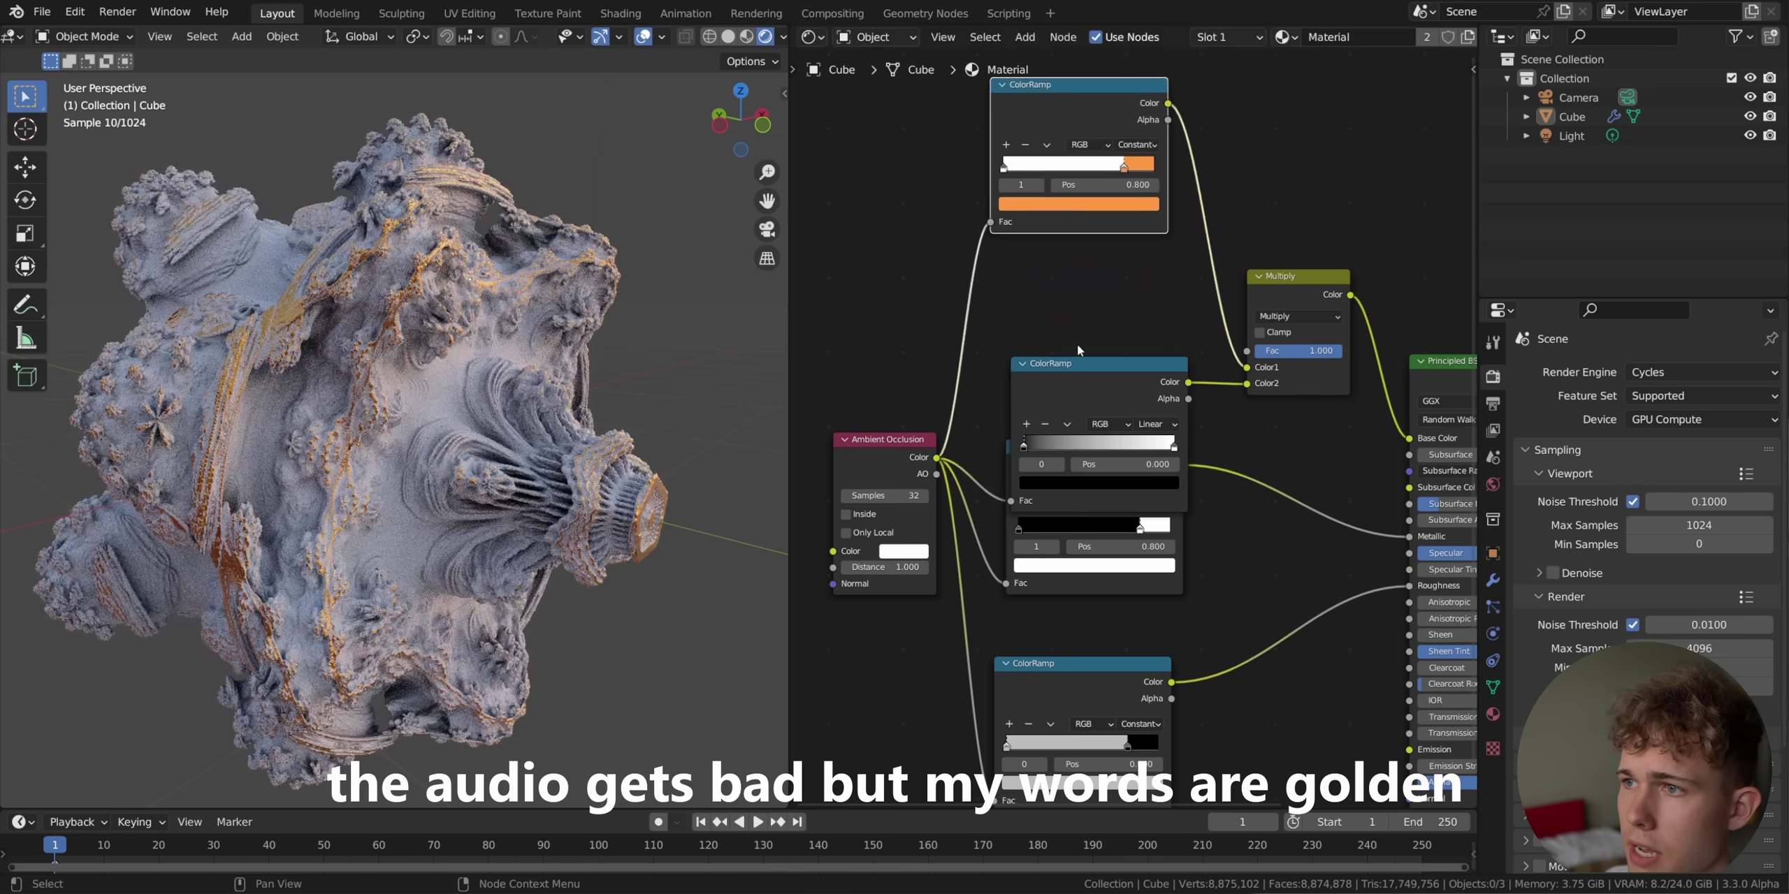
click(1076, 284)
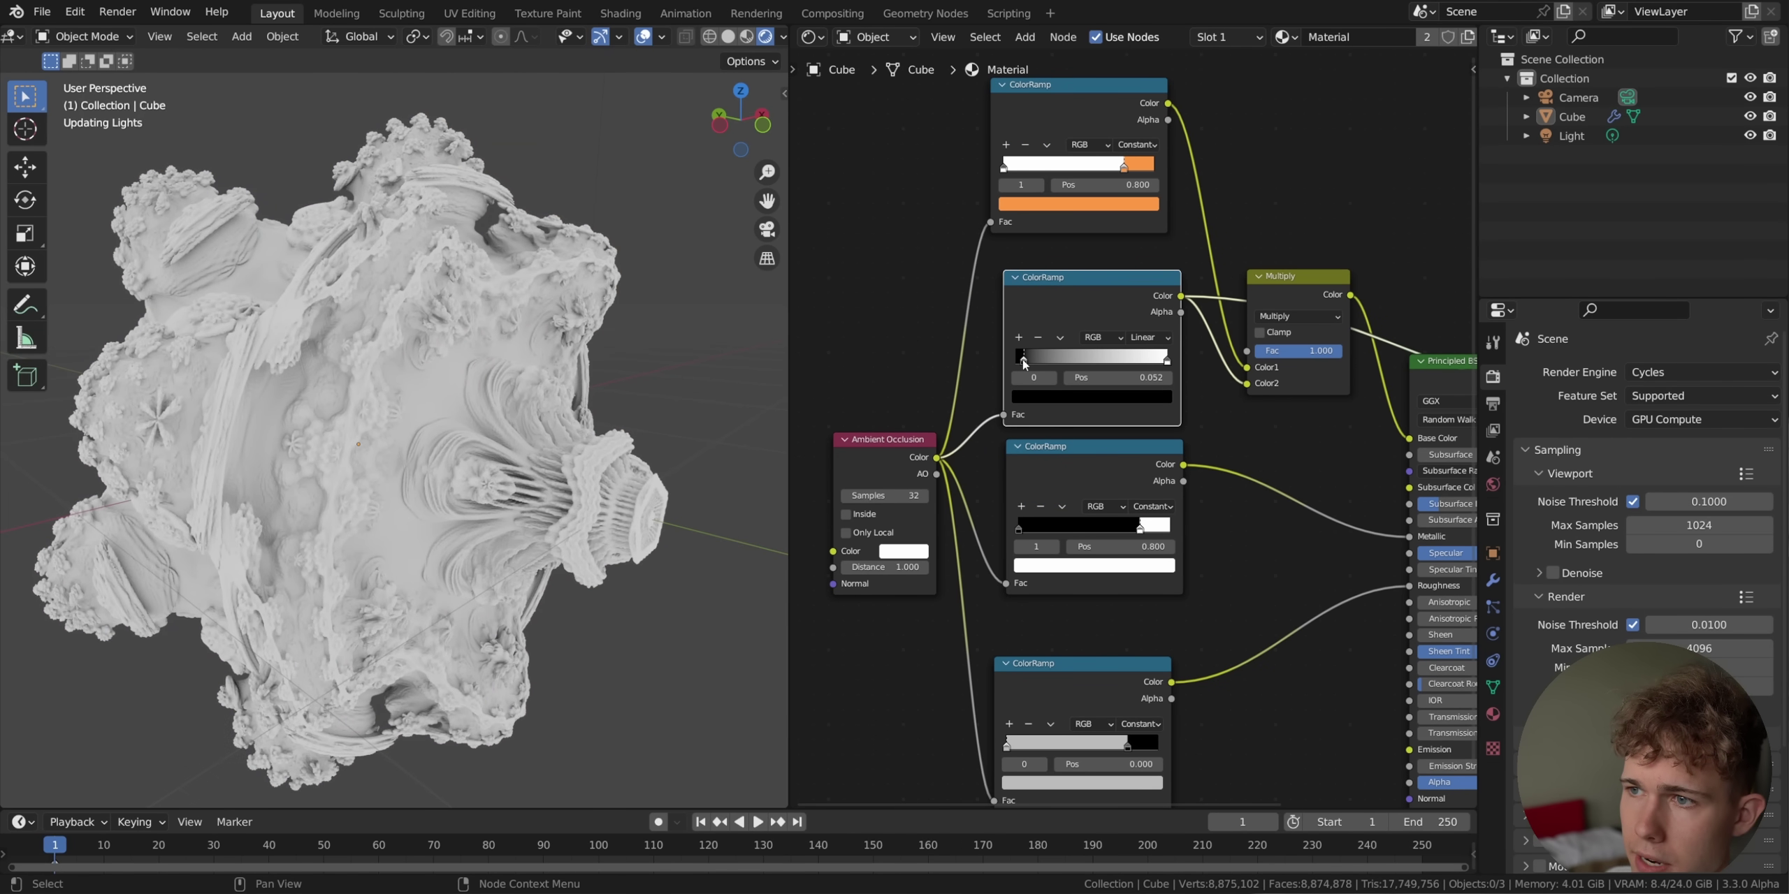
Turn the new ColorRamp's black stop brown and output the Principled BSDF to the material.
click(1030, 396)
drag(1139, 290, 1065, 253)
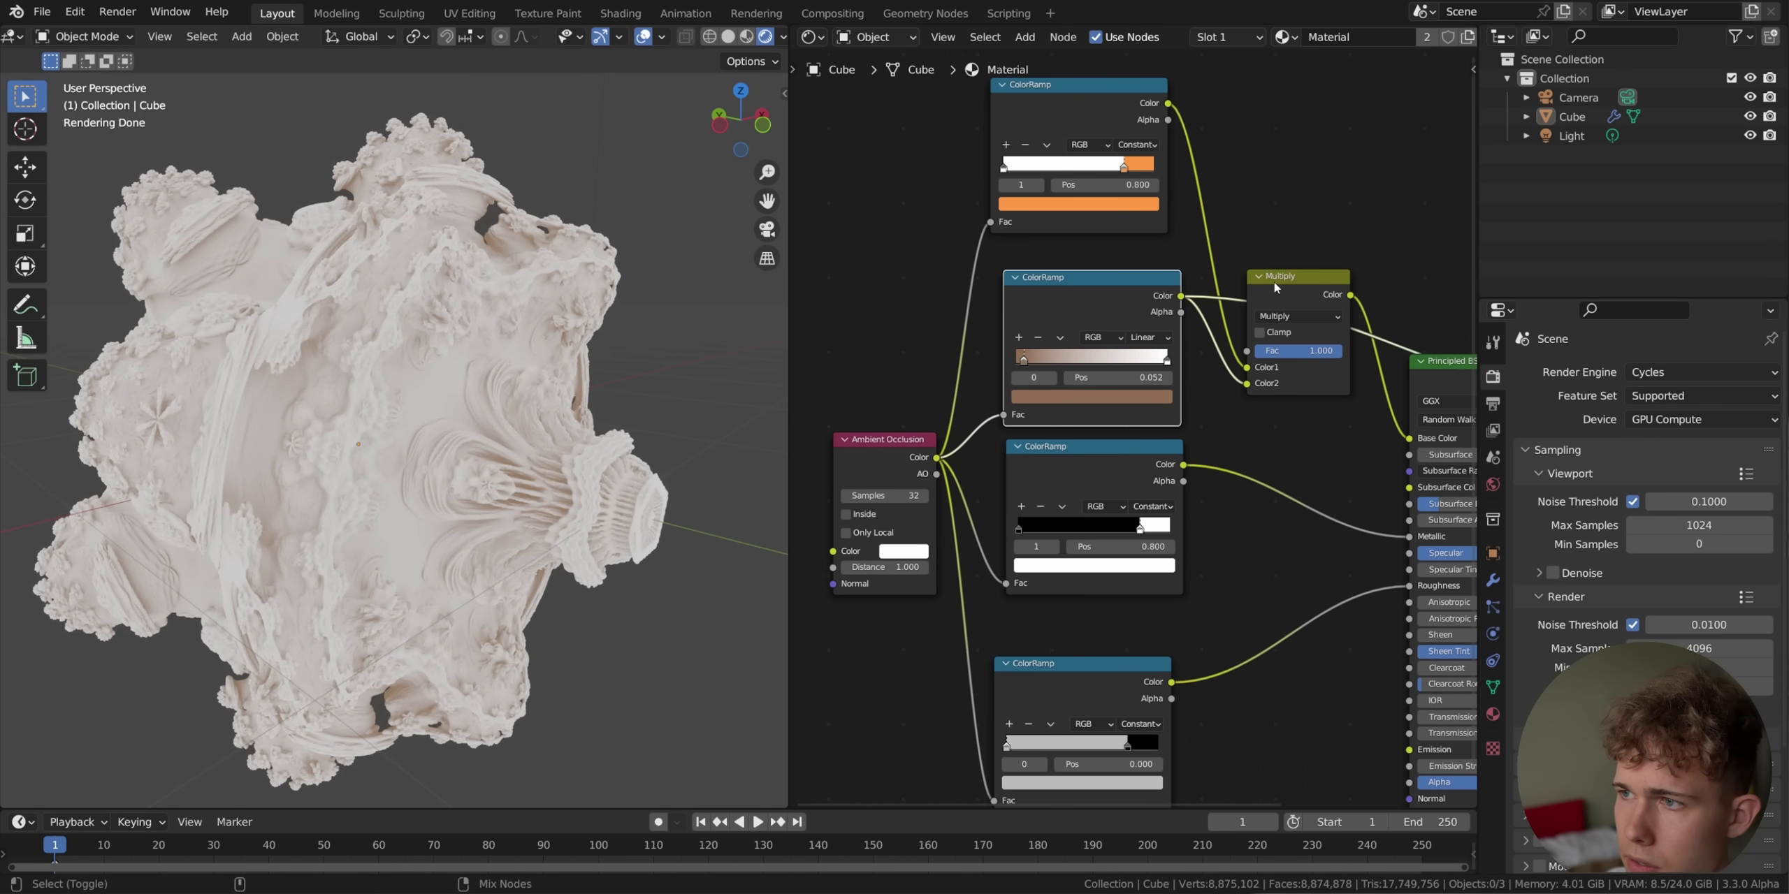
middle_drag(1204, 420, 992, 455)
ctrl+shift+click(1312, 395)
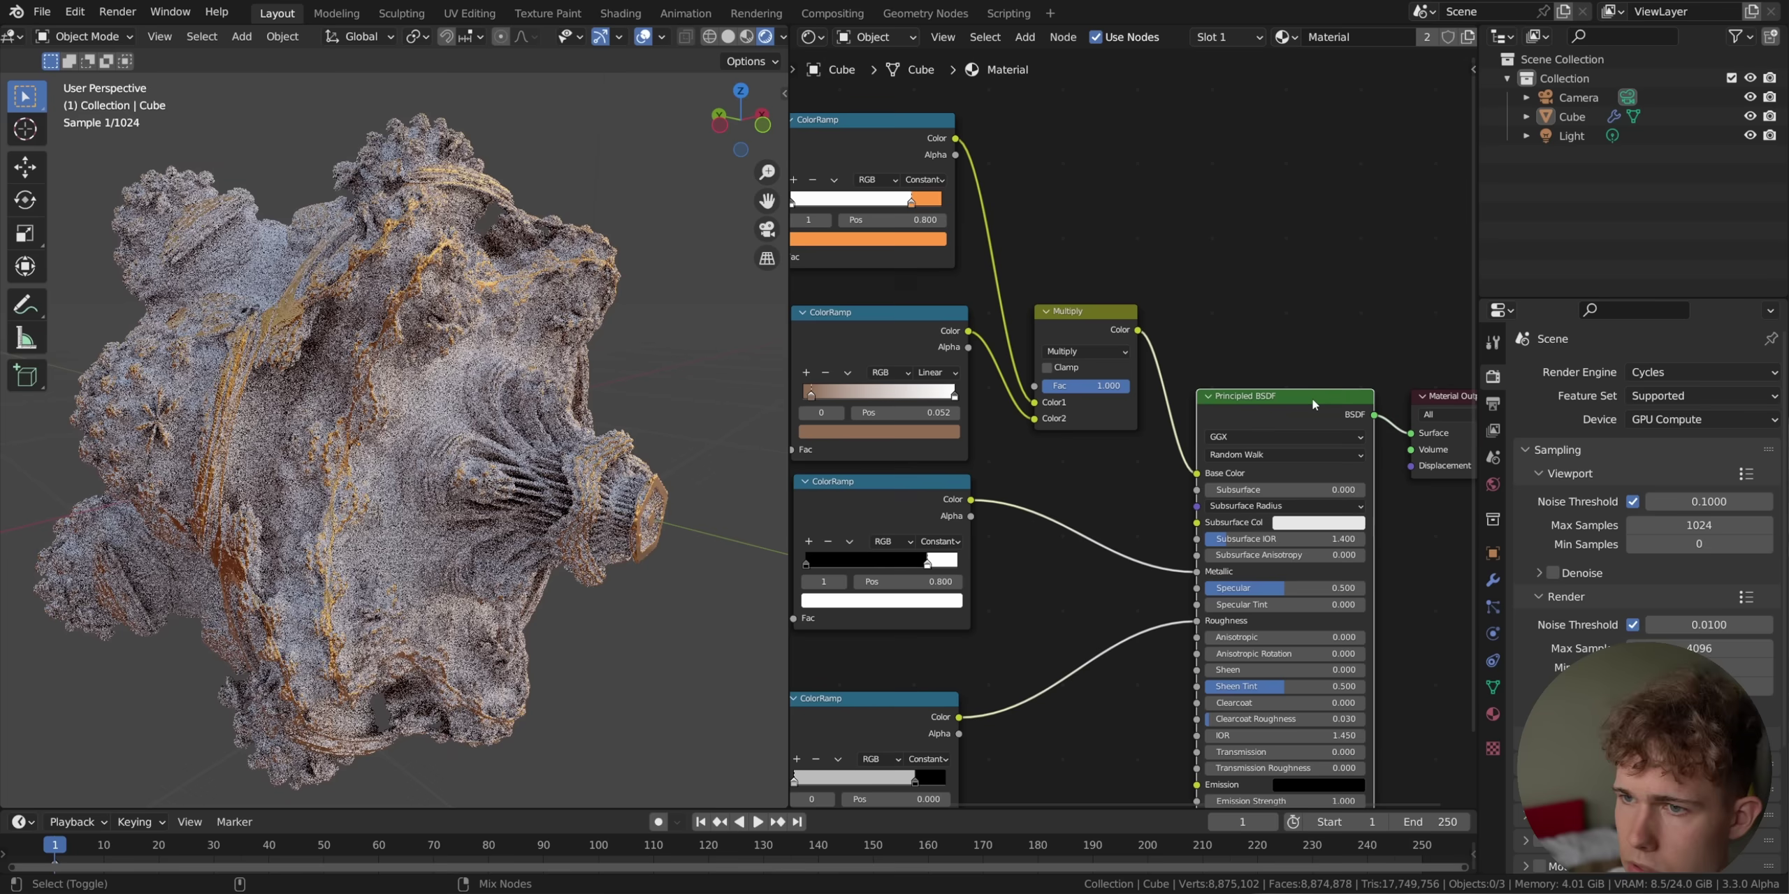
Set the Principled BSDF's Transmission to 1.000 and check the fractal from other angles.
middle_drag(724, 422, 697, 444)
middle_drag(1236, 740, 1111, 563)
scroll(1111, 563, up, 4)
drag(1083, 579, 1288, 579)
scroll(583, 451, down, 3)
middle_drag(583, 451, 424, 400)
scroll(384, 453, up, 1)
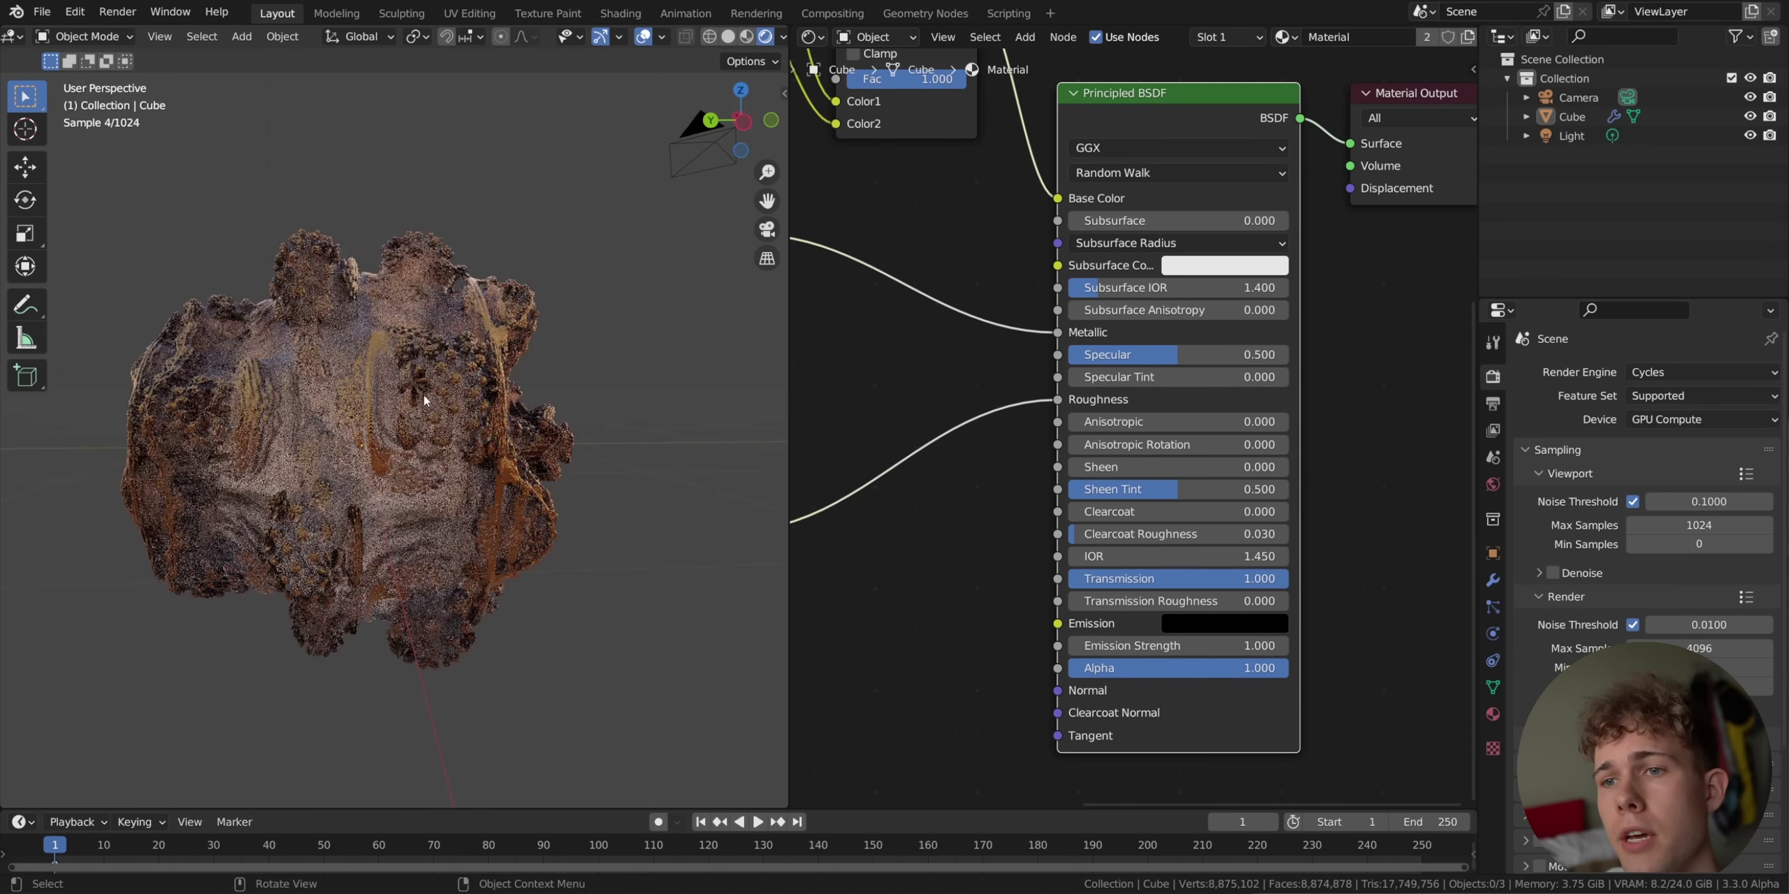
middle_drag(260, 474, 611, 259)
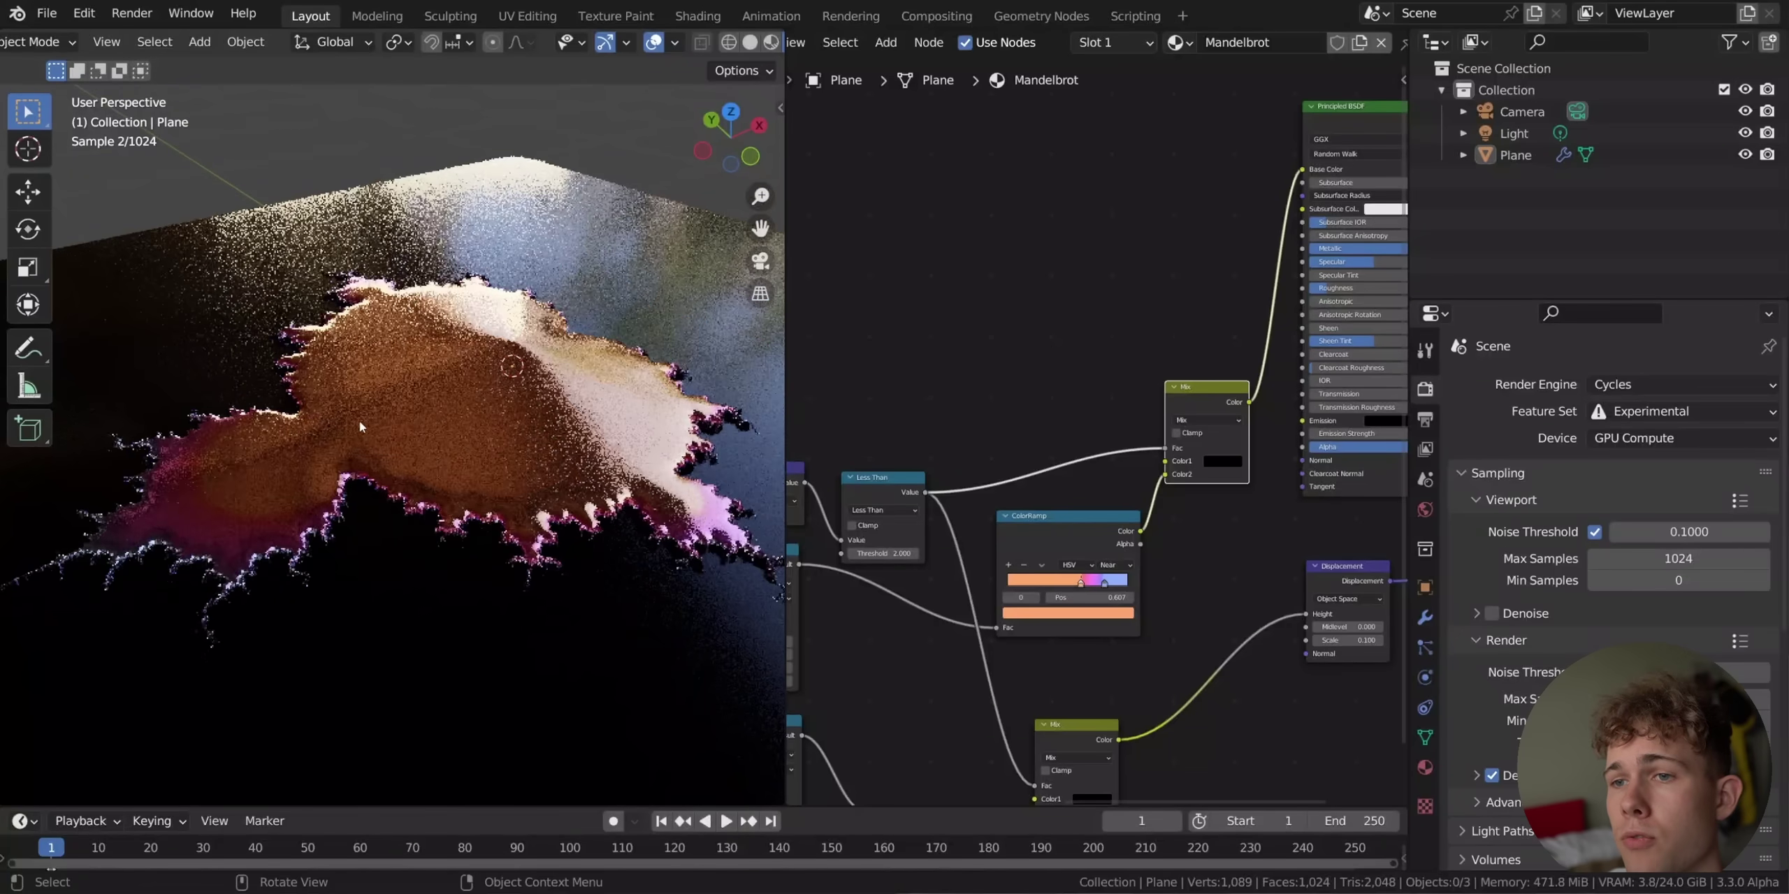
Brighten the black Color1 of the Mix node feeding the Mandelbrot material's Base Color.
scroll(1097, 433, up, 2)
click(1268, 471)
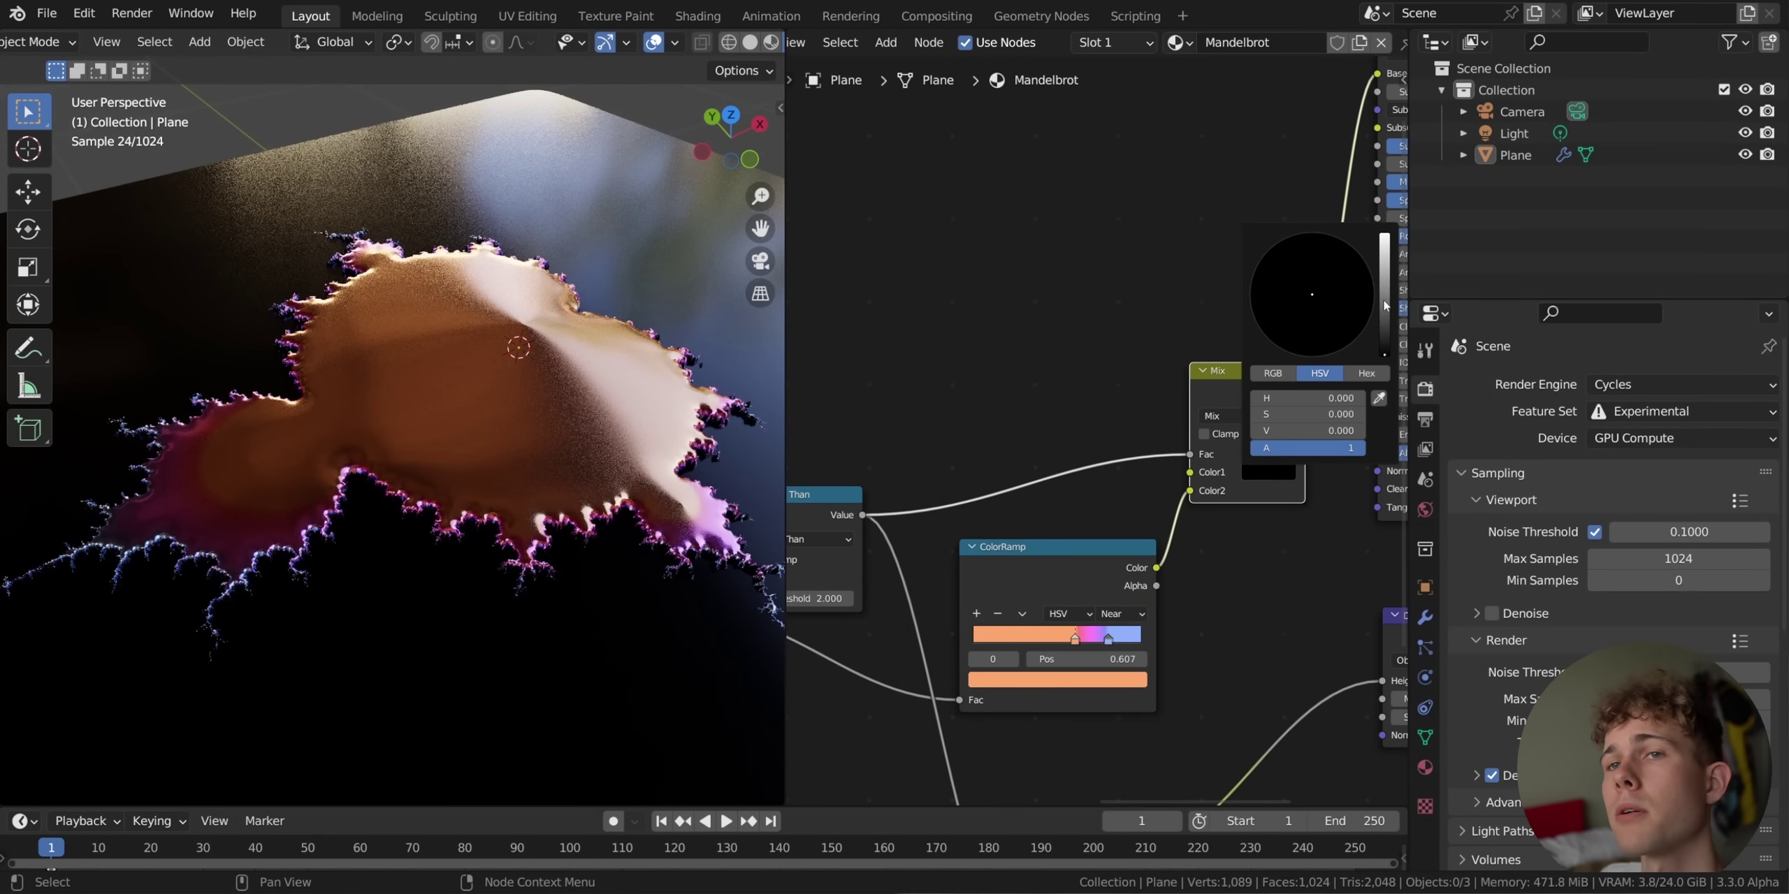
drag(1385, 306, 1384, 238)
middle_drag(403, 513, 276, 743)
scroll(497, 538, up, 2)
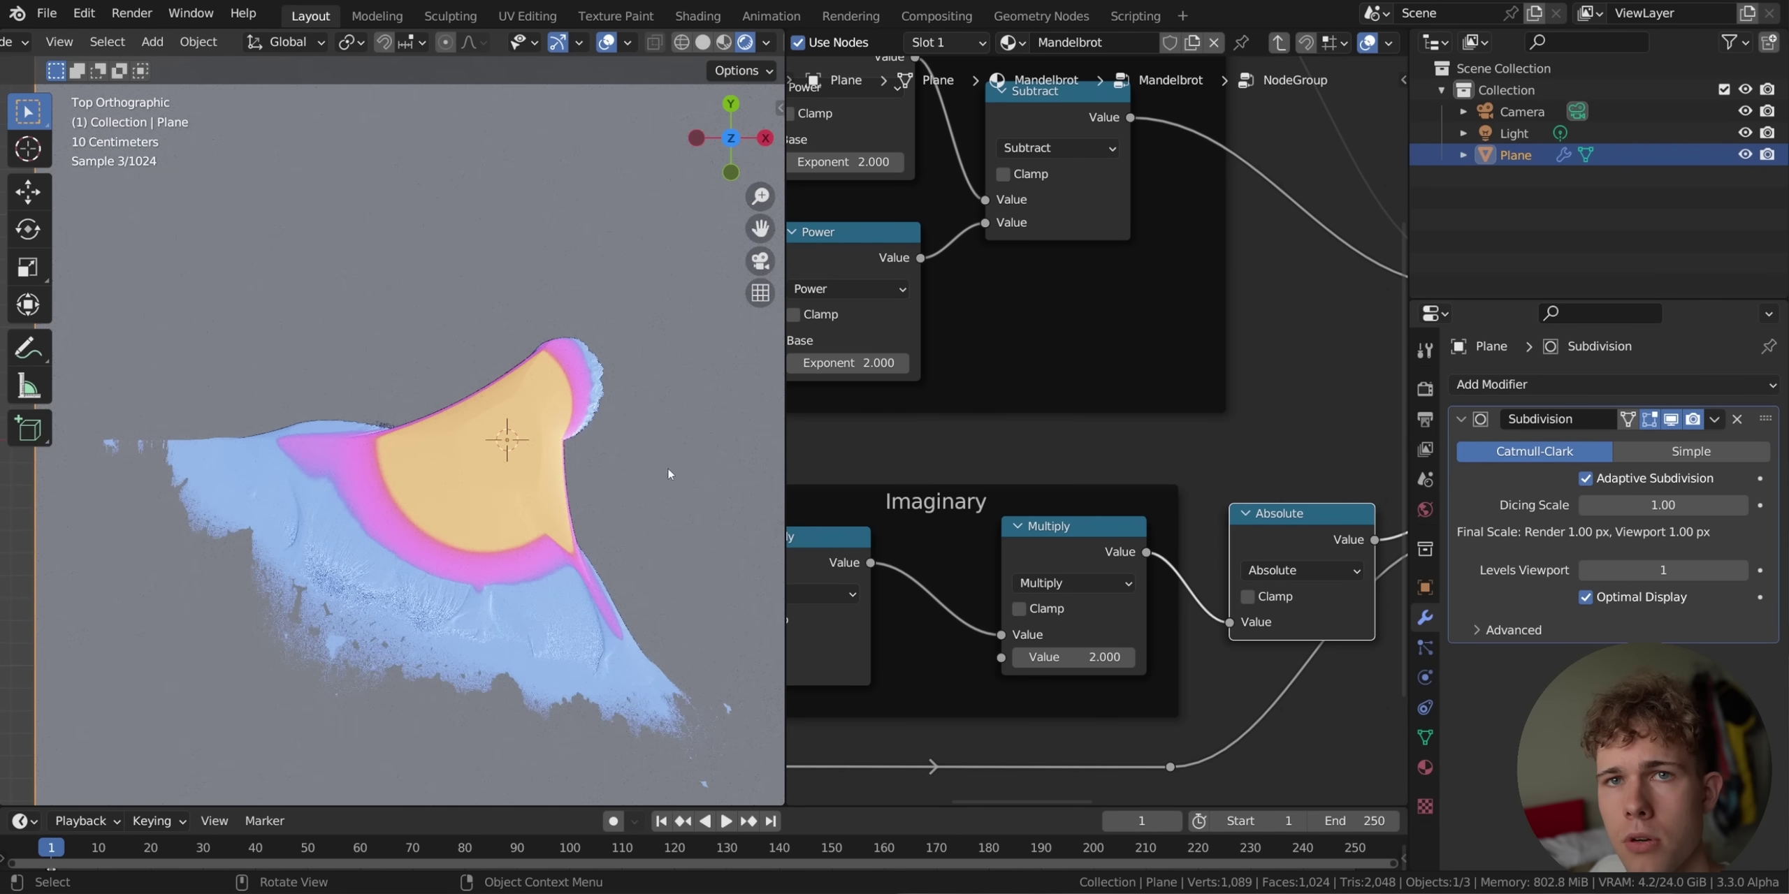
Examine the small ship-shaped details beside the main body of the blue displaced fractal up close.
middle_drag(334, 576, 373, 519)
scroll(551, 545, up, 5)
scroll(527, 557, up, 1)
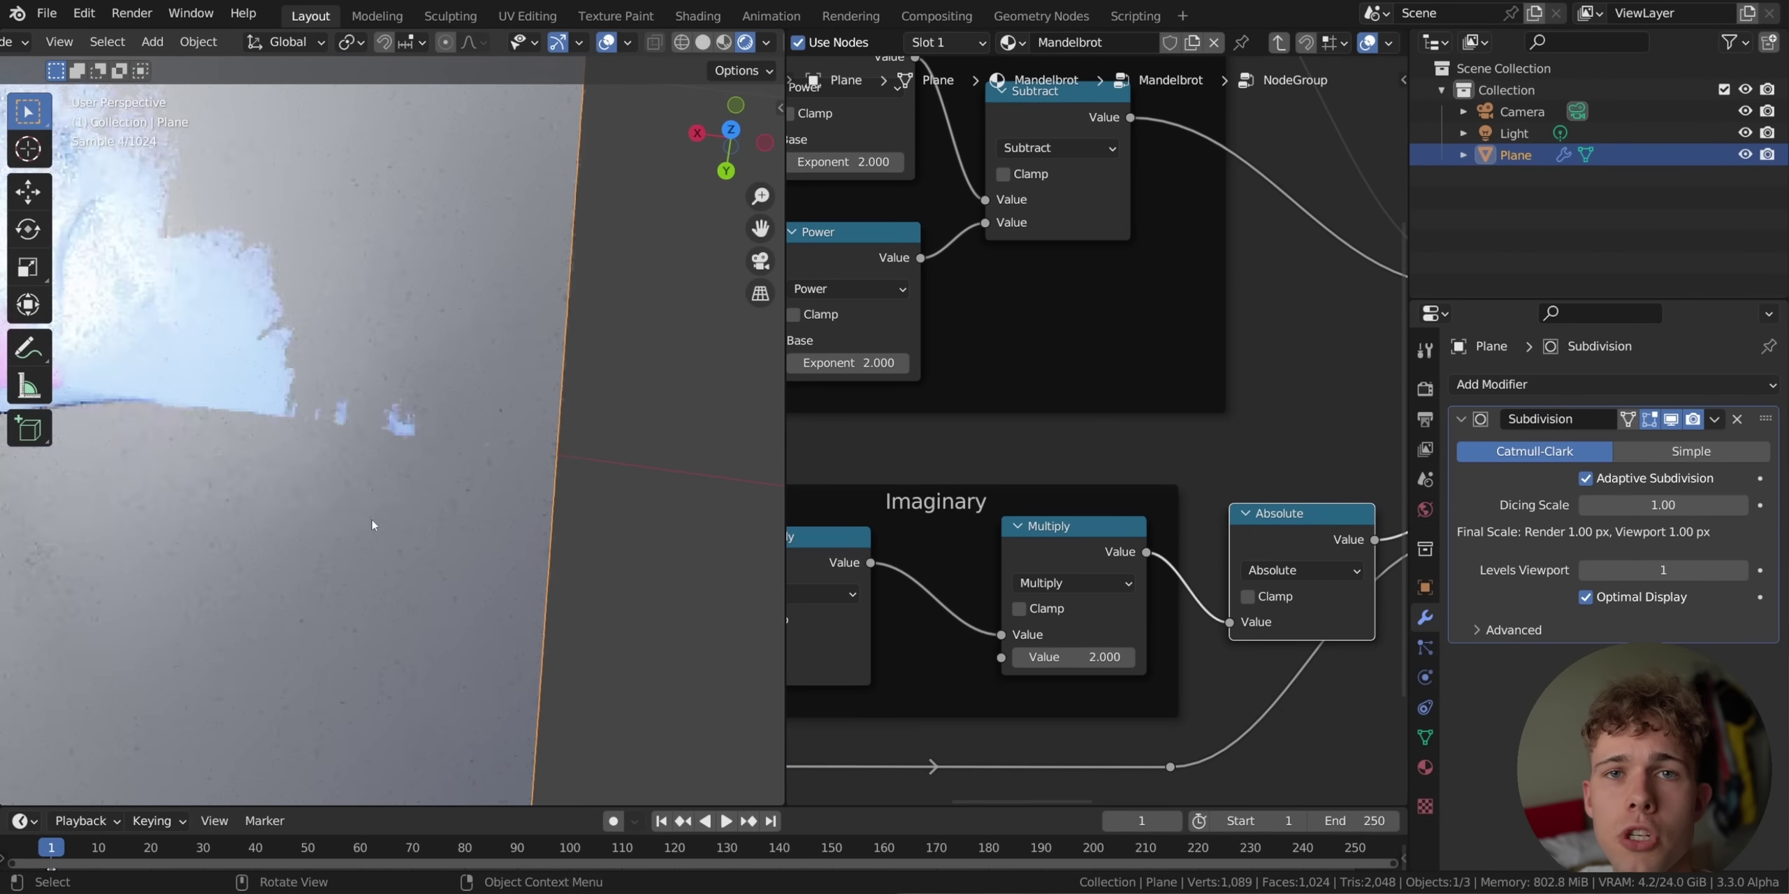
scroll(371, 518, up, 2)
scroll(397, 488, up, 3)
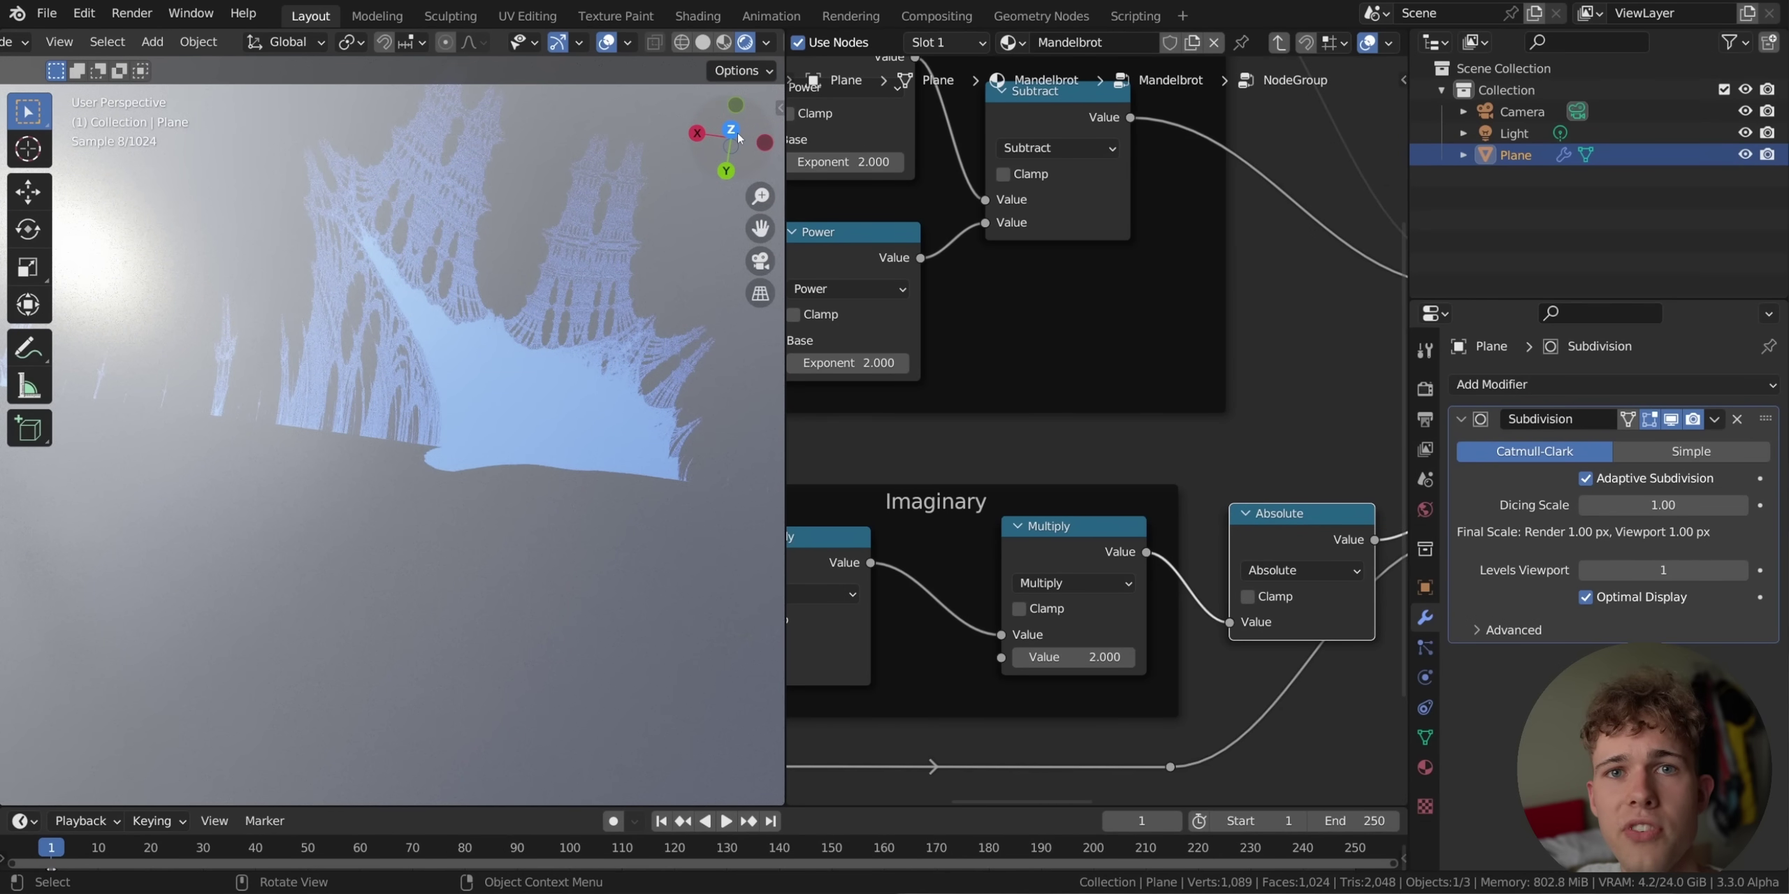